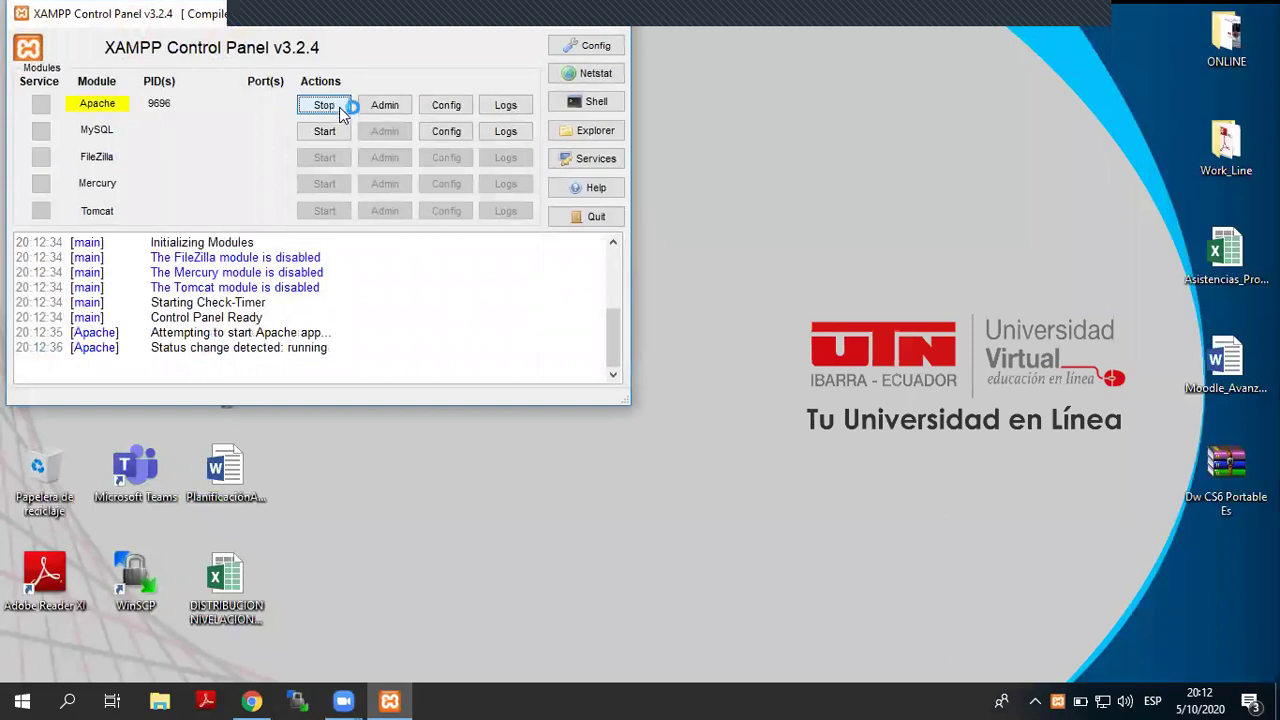
# - Start MySQL alongside Apache in XAMPP and move the control panel off the desktop
pyautogui.click(340, 131)
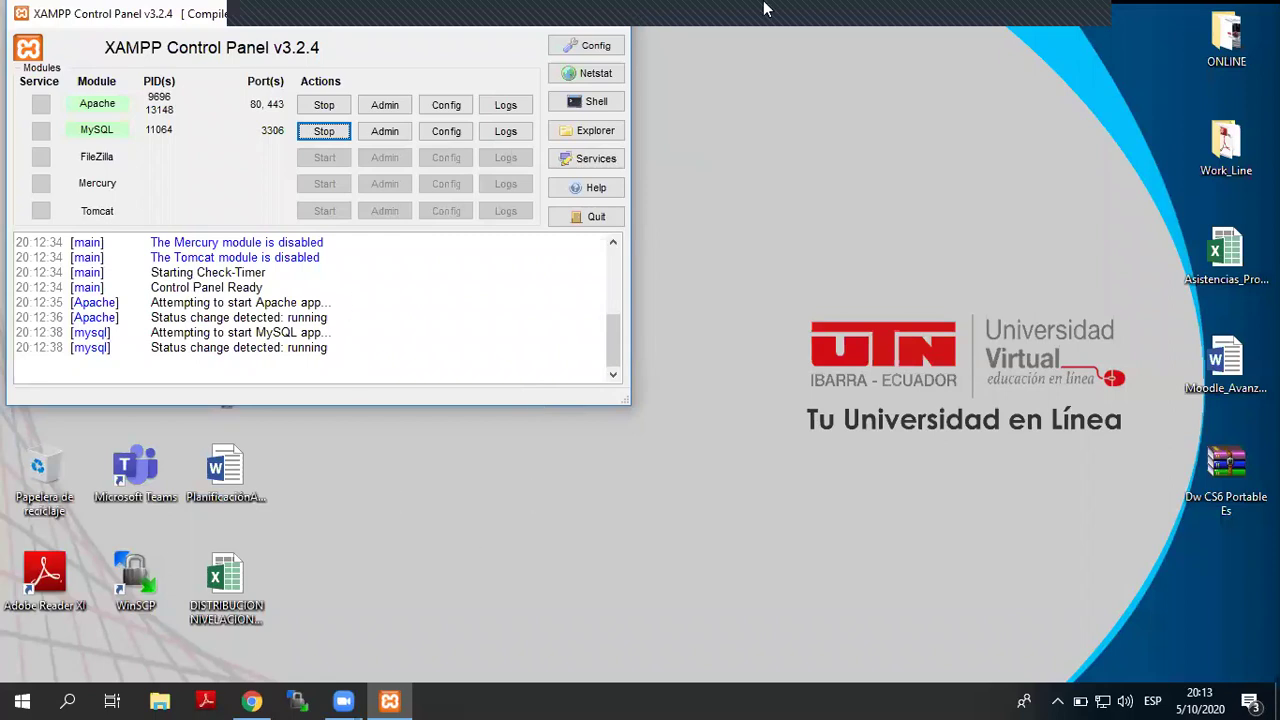
pyautogui.click(728, 199)
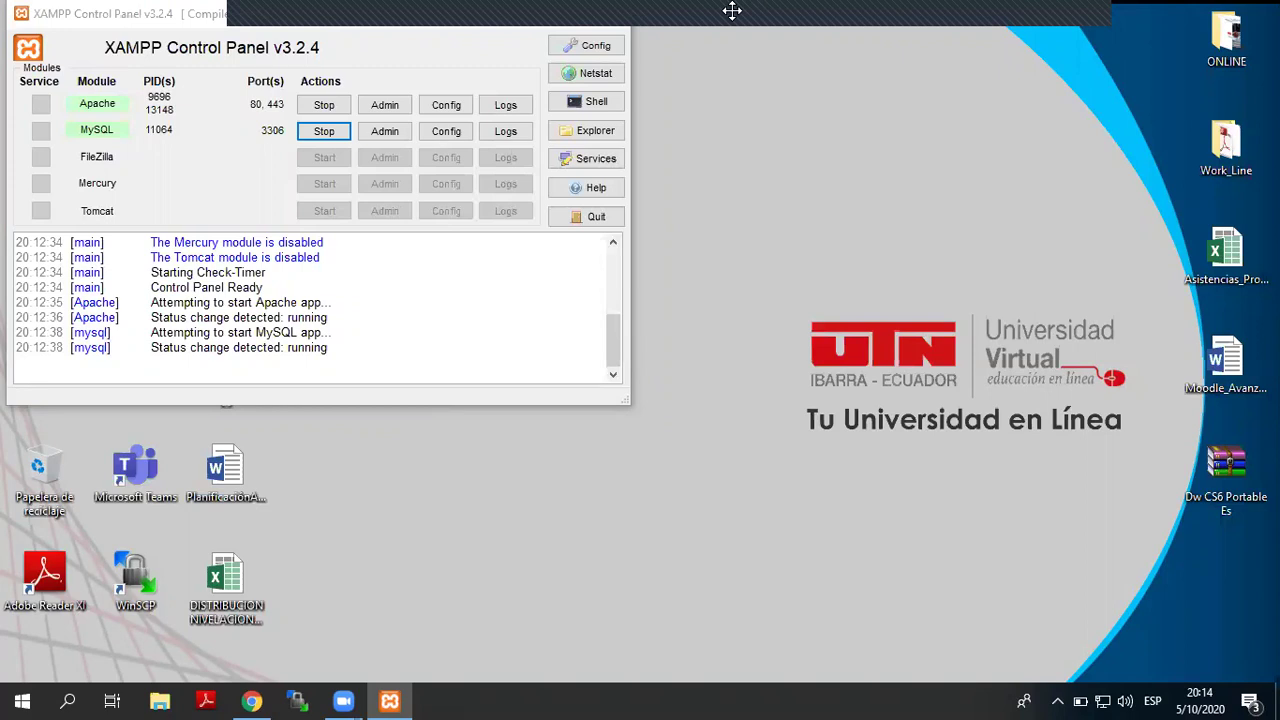
pyautogui.rightClick(262, 696)
pyautogui.click(268, 673)
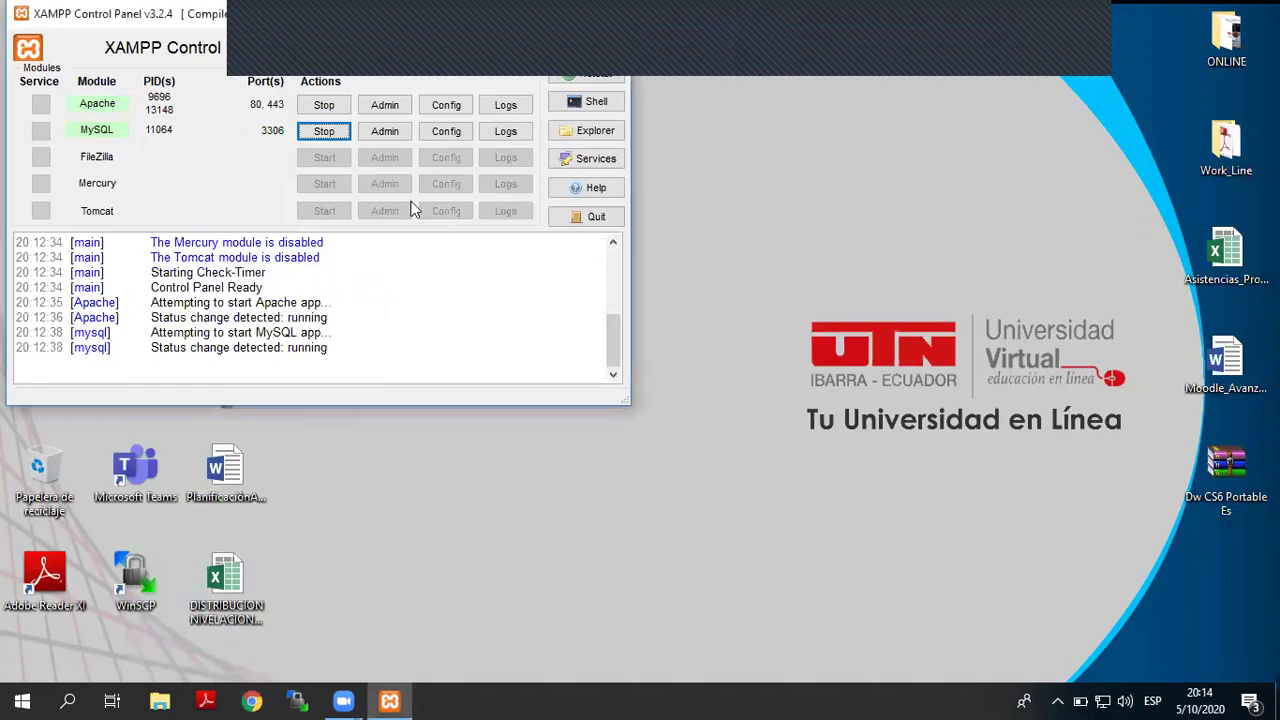
pyautogui.moveTo(462, 8); pyautogui.dragTo(1279, 226)
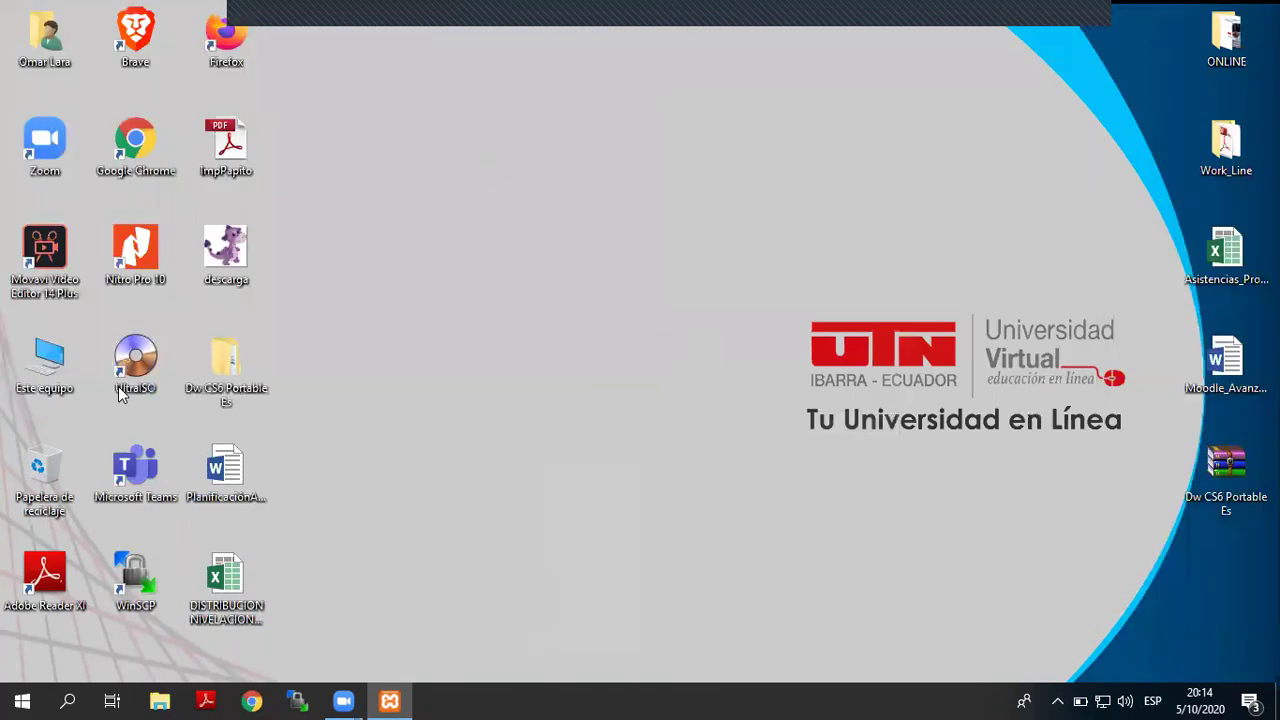
# - Launch Google Chrome full screen and load localhost
pyautogui.doubleClick(122, 128)
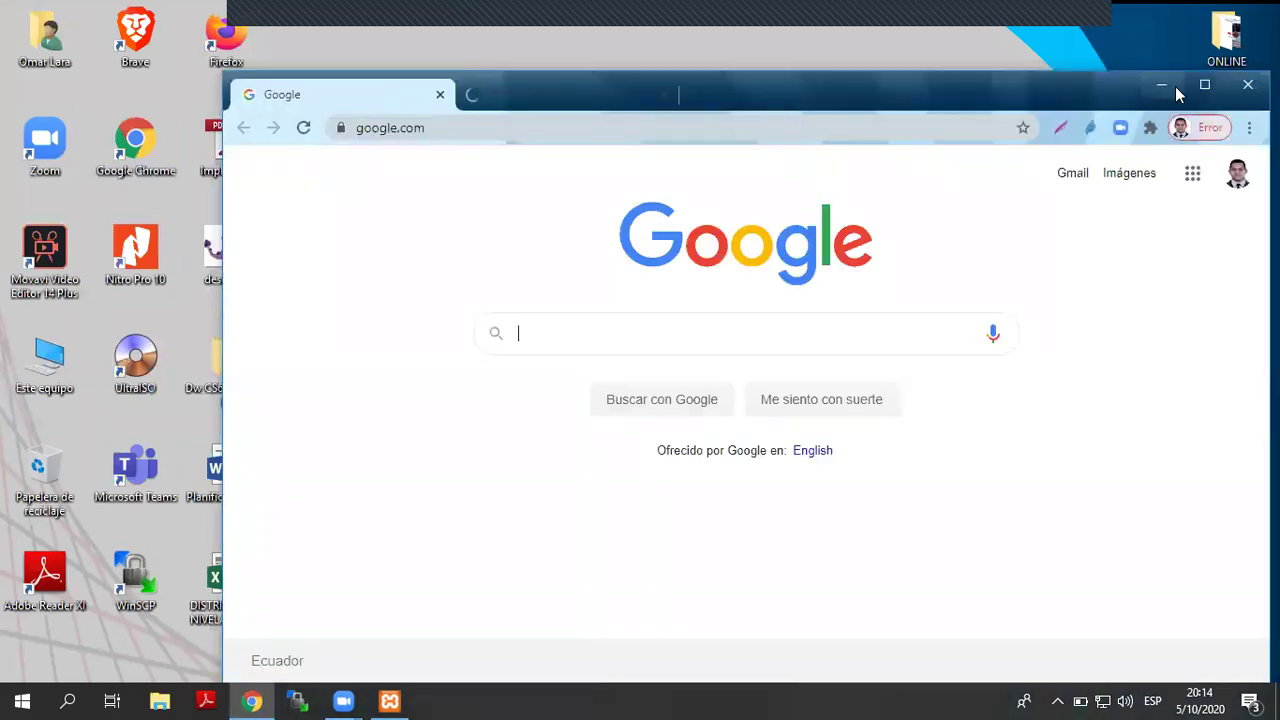
pyautogui.click(1205, 87)
pyautogui.click(257, 50)
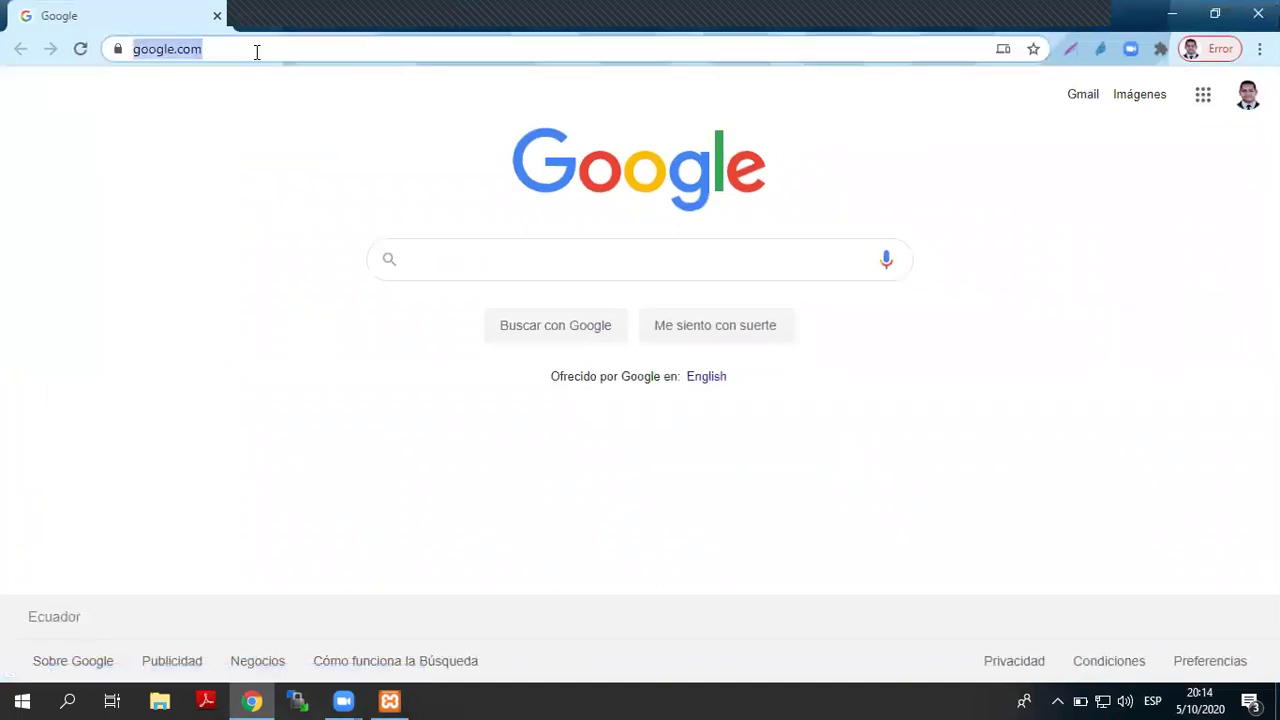
pyautogui.write('lo')
pyautogui.press('Return')
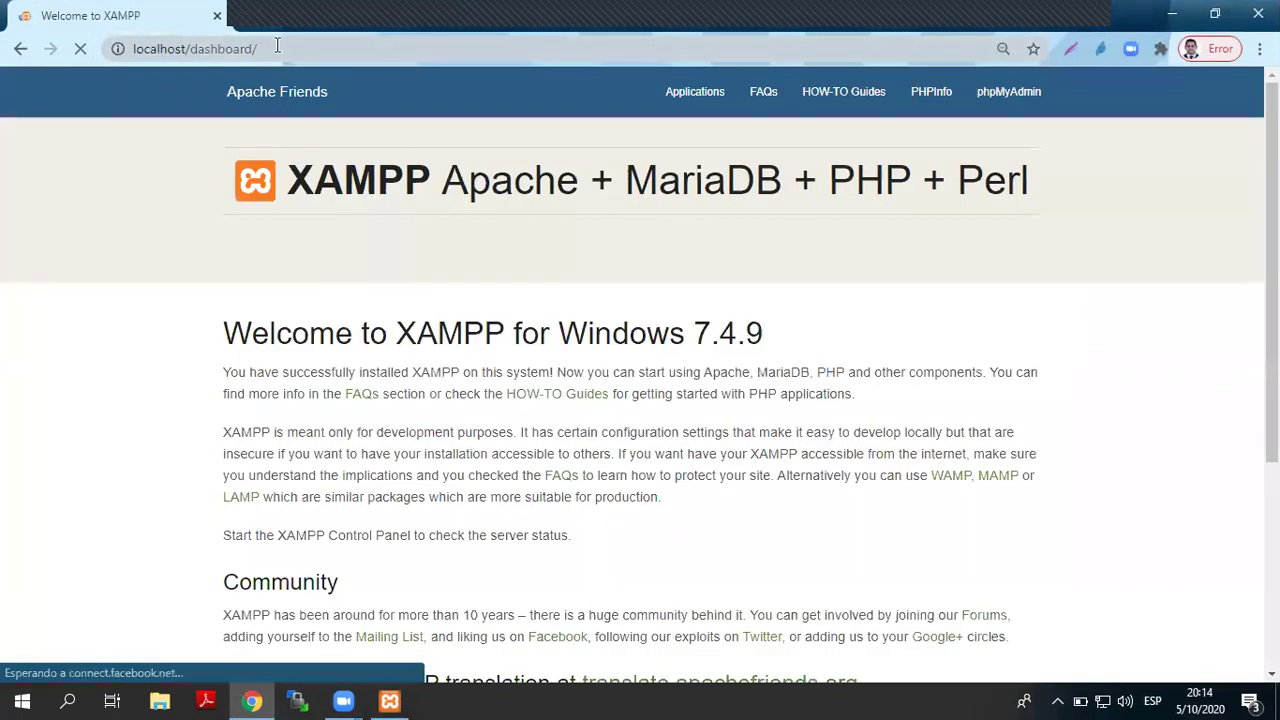
# - Change the address to localhost/moodle to load the local Moodle site
pyautogui.doubleClick(206, 48)
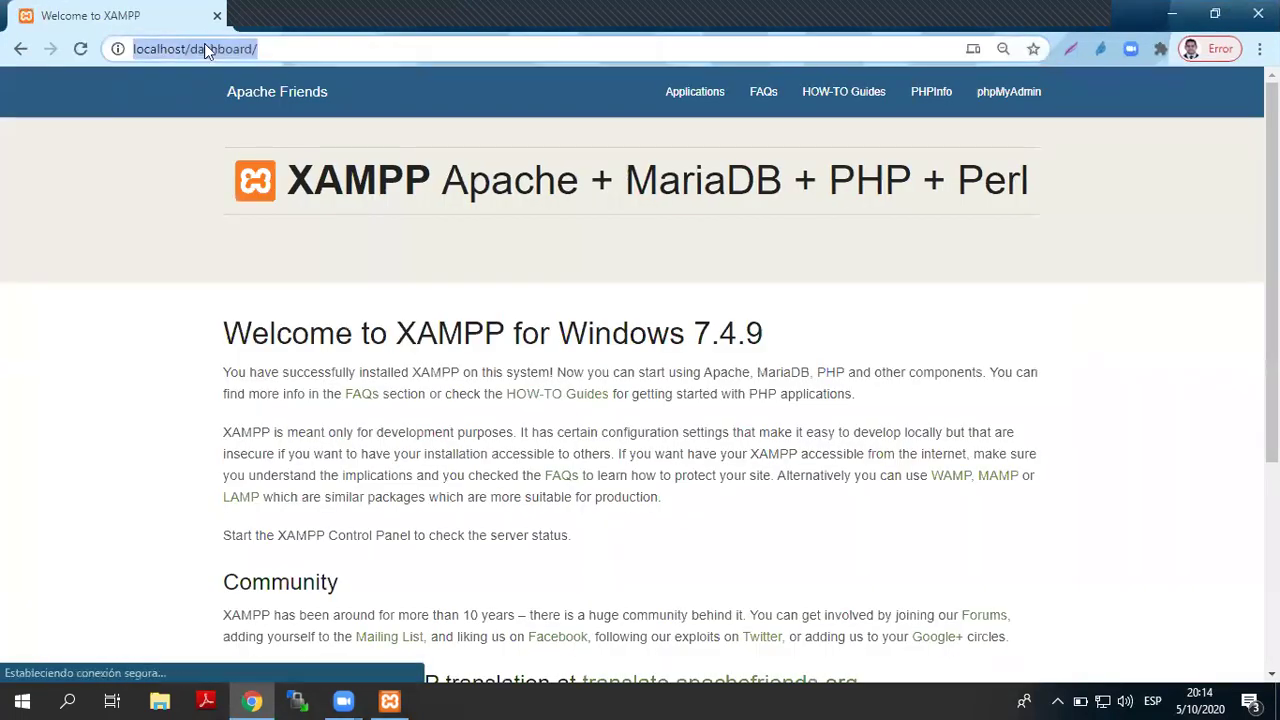
pyautogui.write('moodle')
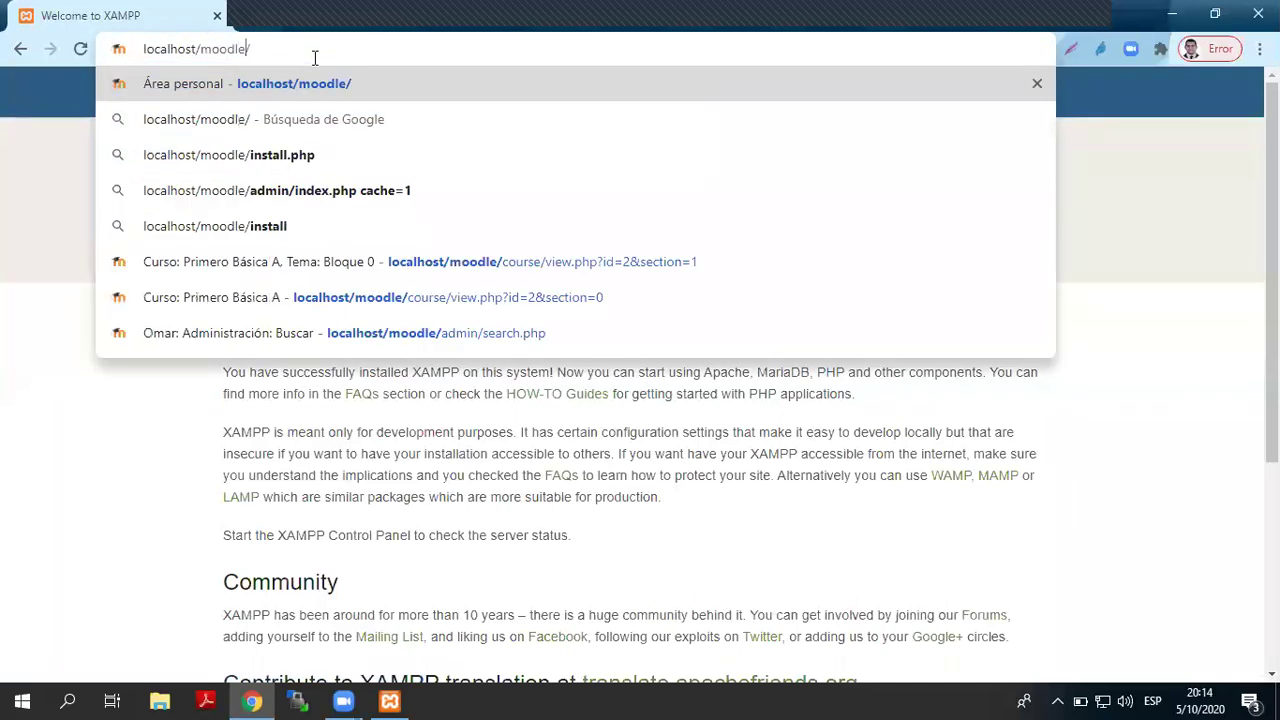
pyautogui.press('Return')
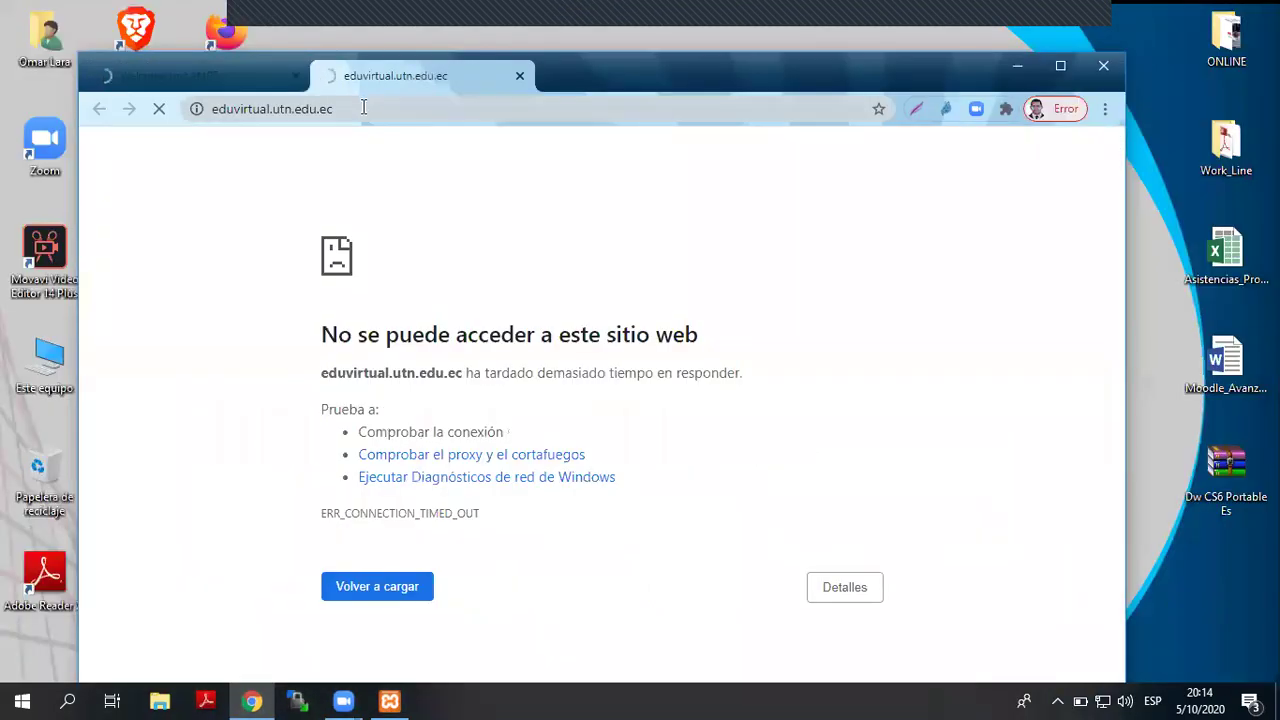
pyautogui.click(363, 108)
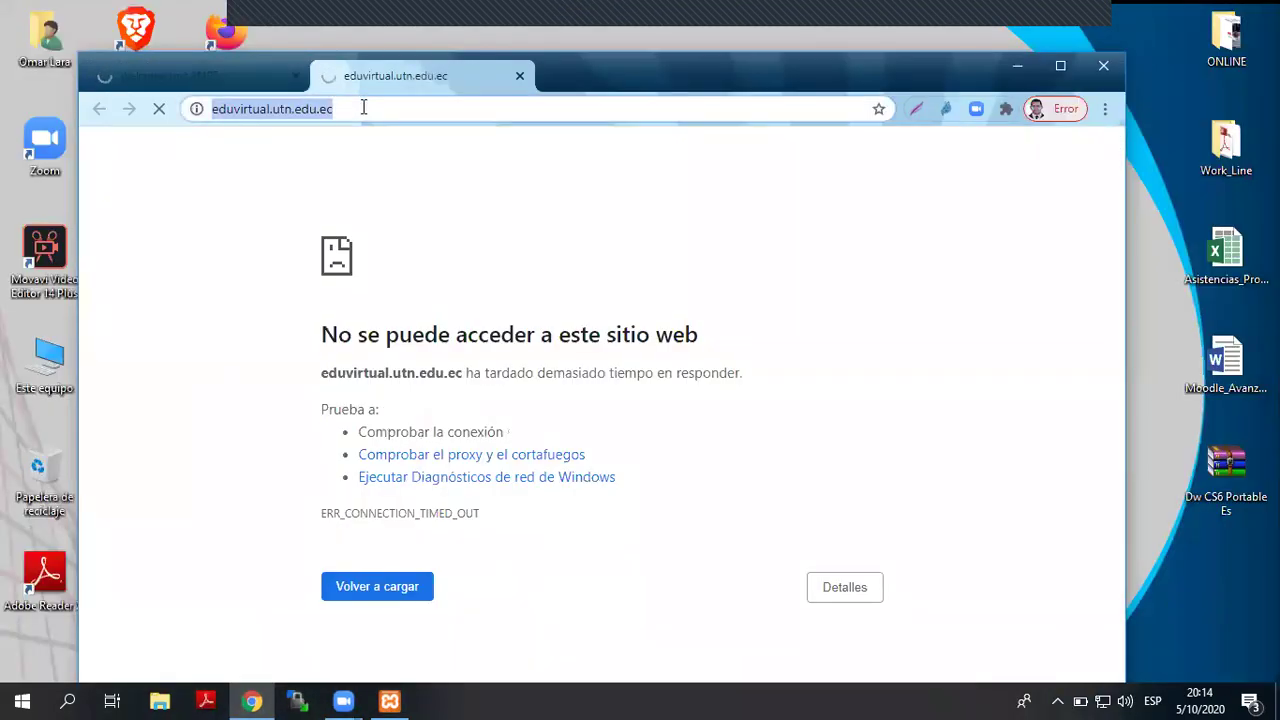
# - Enter moodle in the address bar to reach moodle.org/plugins
pyautogui.write('moodle')
pyautogui.press('Return')
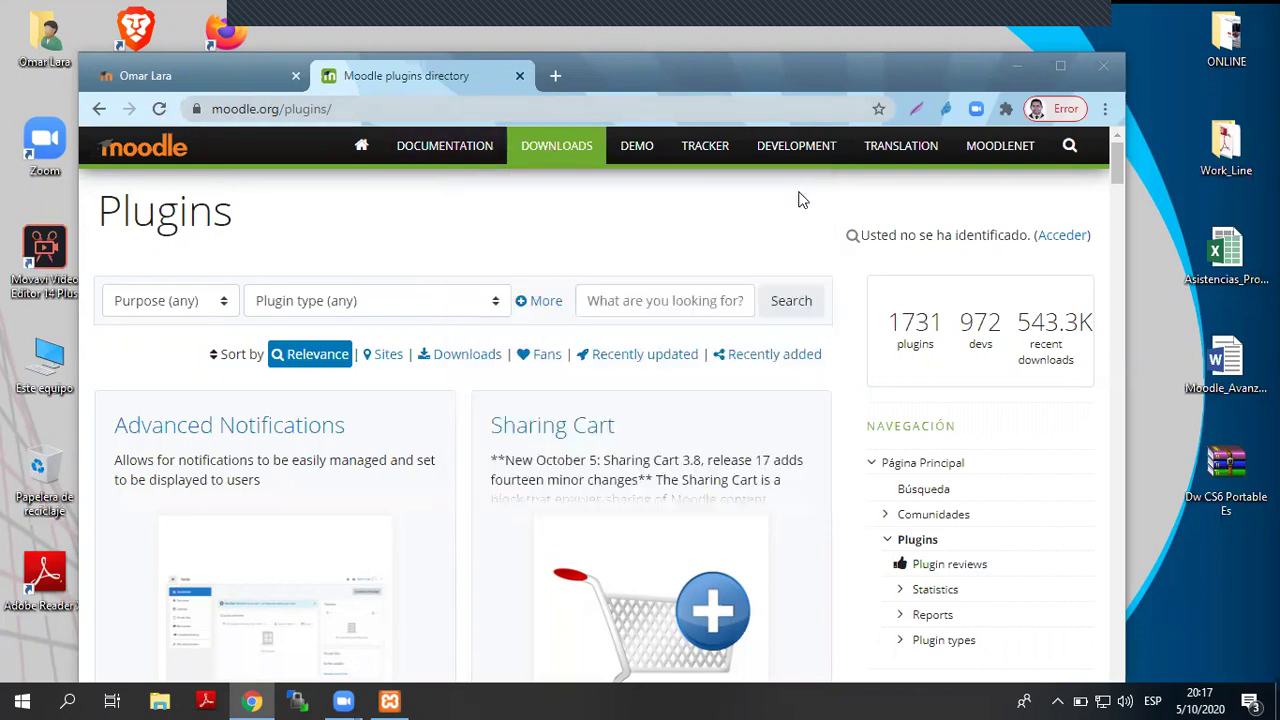
# - Maximize the browser and scroll through the plugin listings
pyautogui.click(1060, 66)
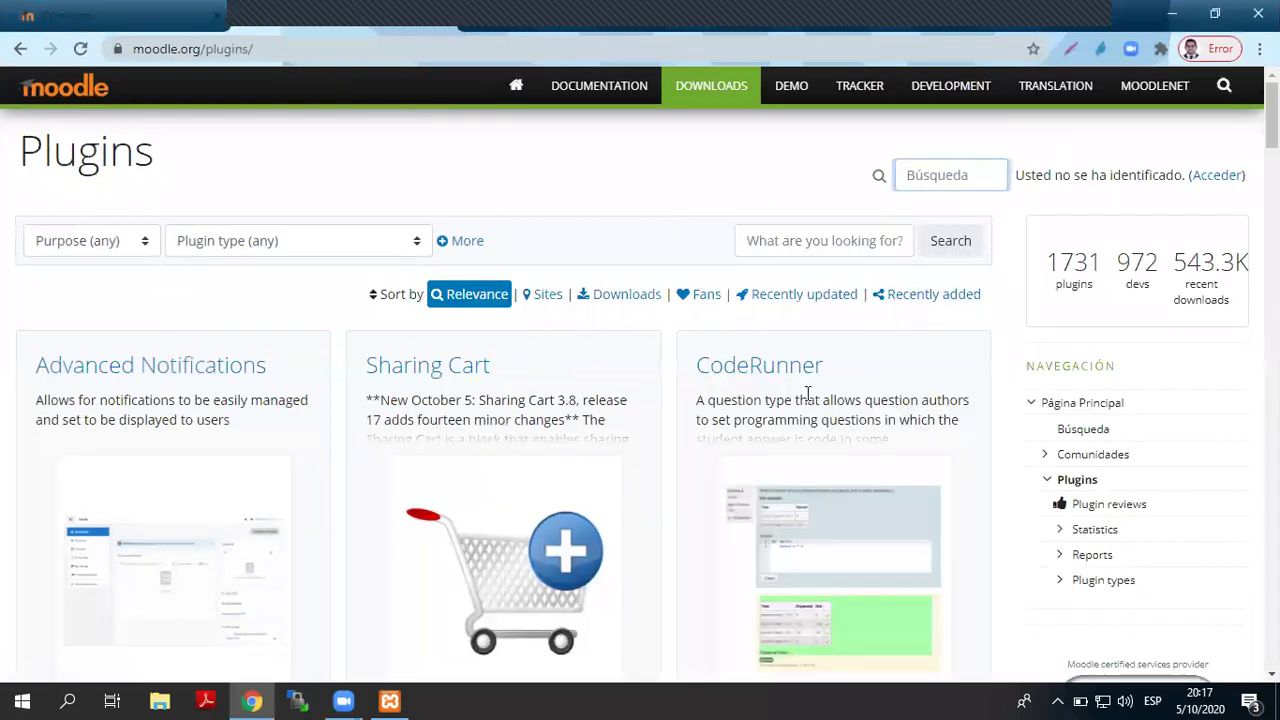
pyautogui.scroll(-8, 808, 392)
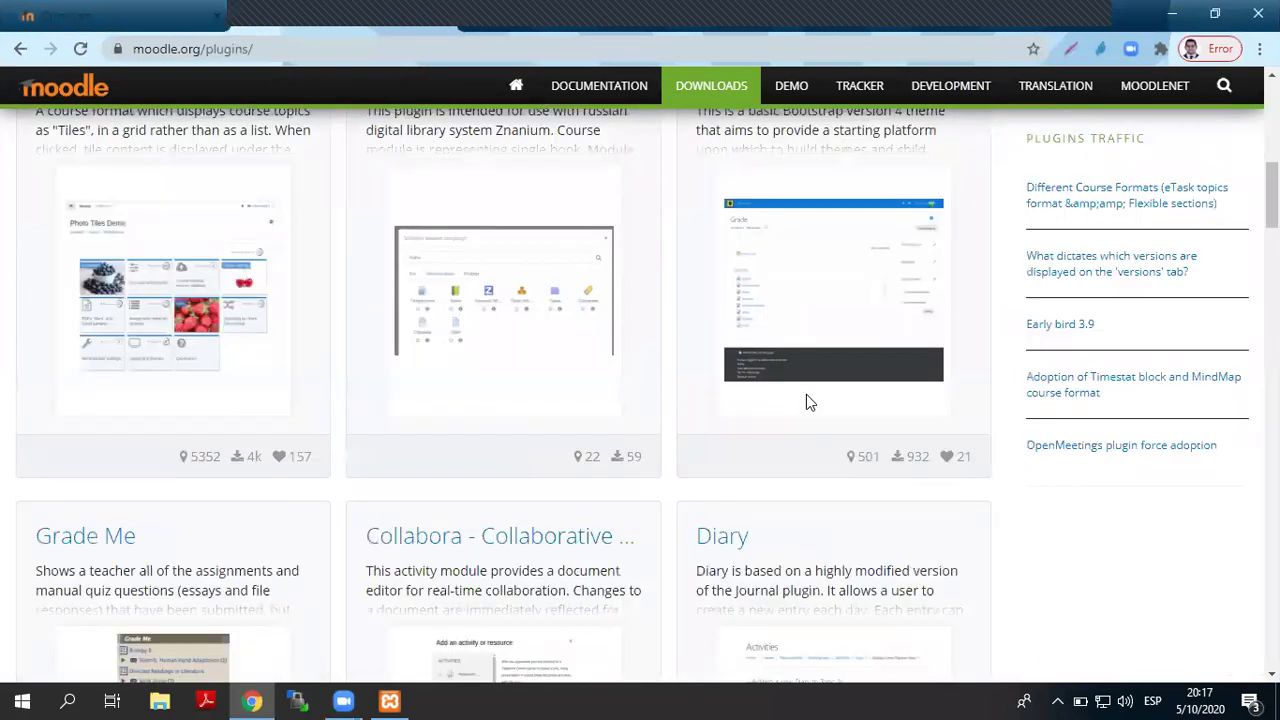
pyautogui.scroll(2, 810, 400)
pyautogui.scroll(-6, 808, 400)
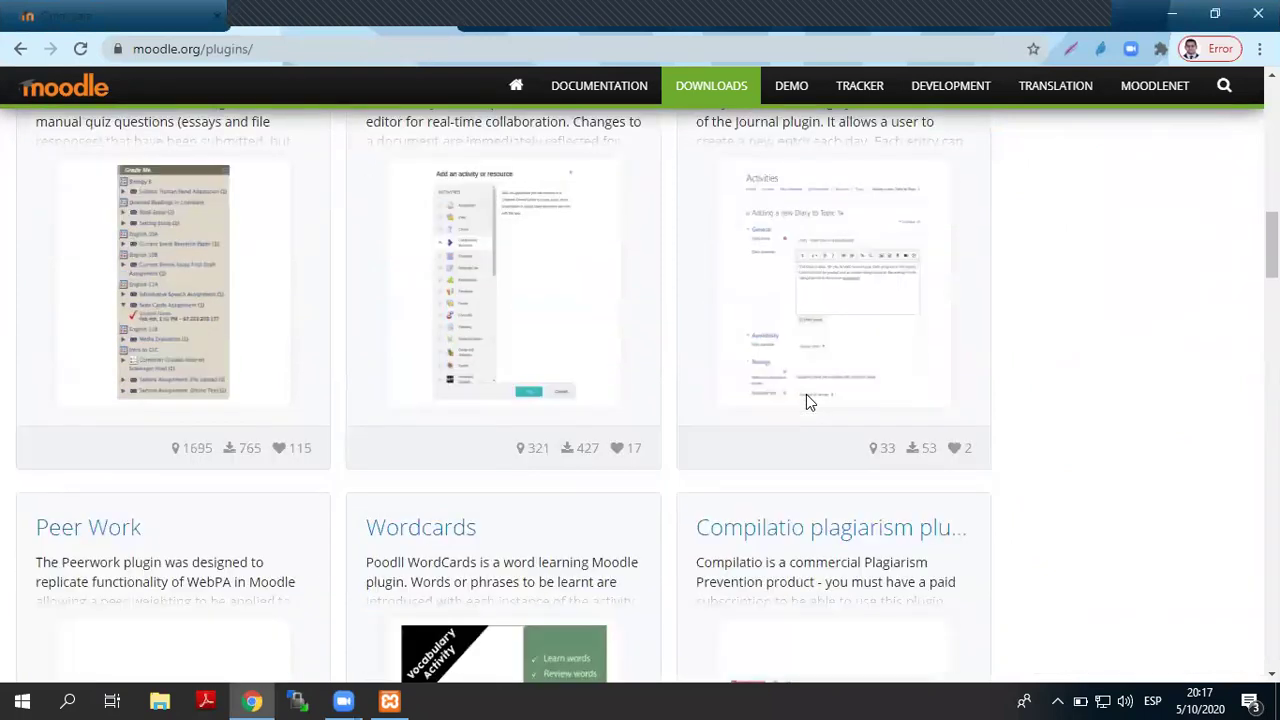
pyautogui.scroll(2, 808, 400)
pyautogui.scroll(-6, 806, 394)
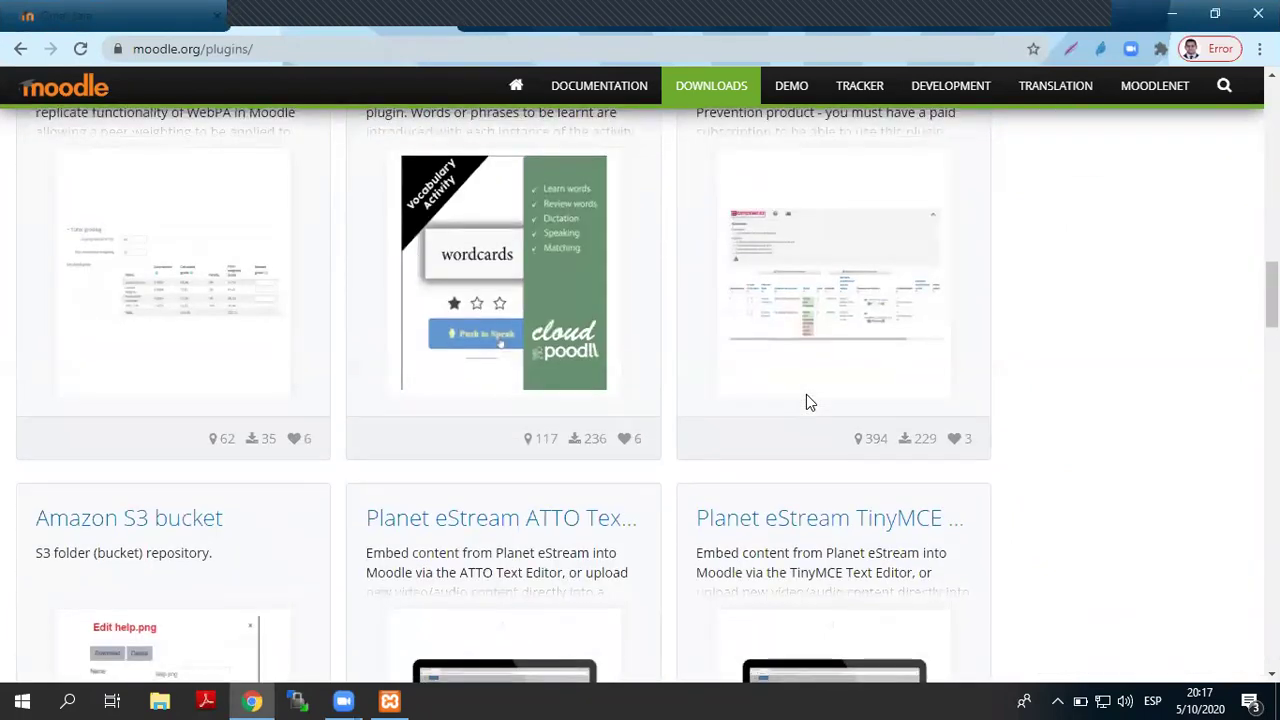
pyautogui.scroll(-4, 806, 394)
pyautogui.scroll(-5, 806, 394)
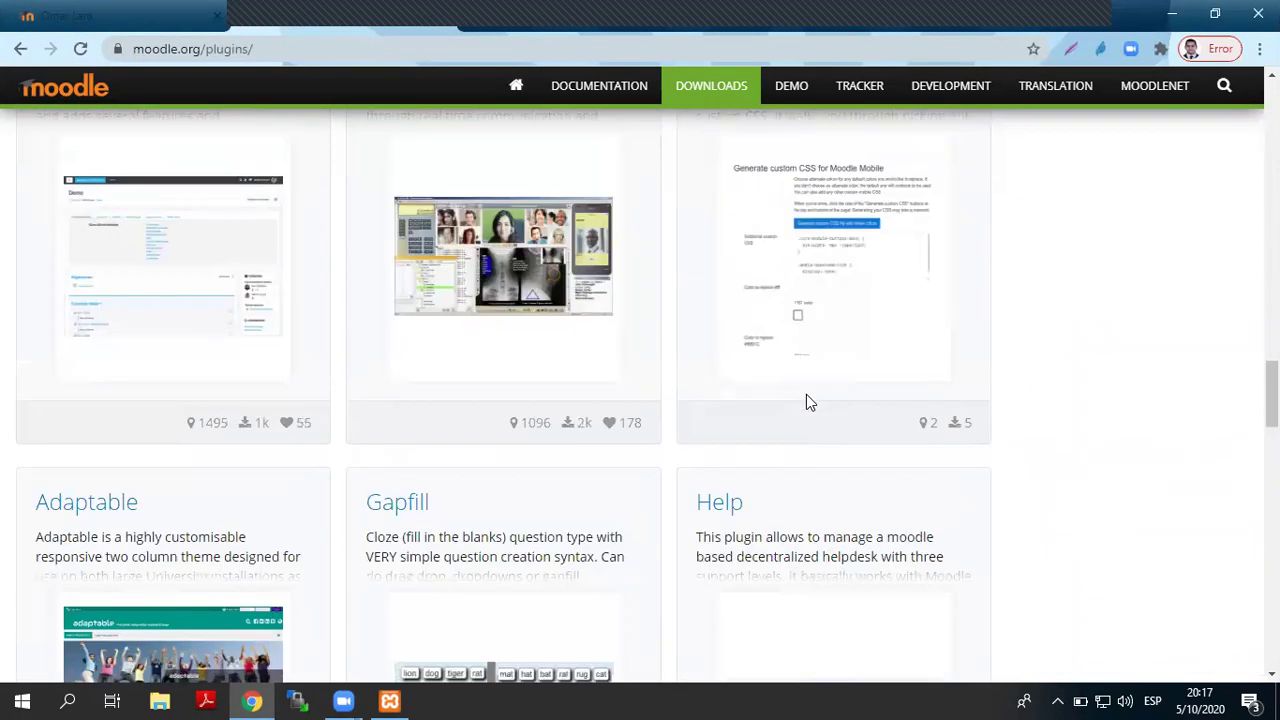
pyautogui.scroll(-3, 806, 394)
pyautogui.scroll(-6, 806, 394)
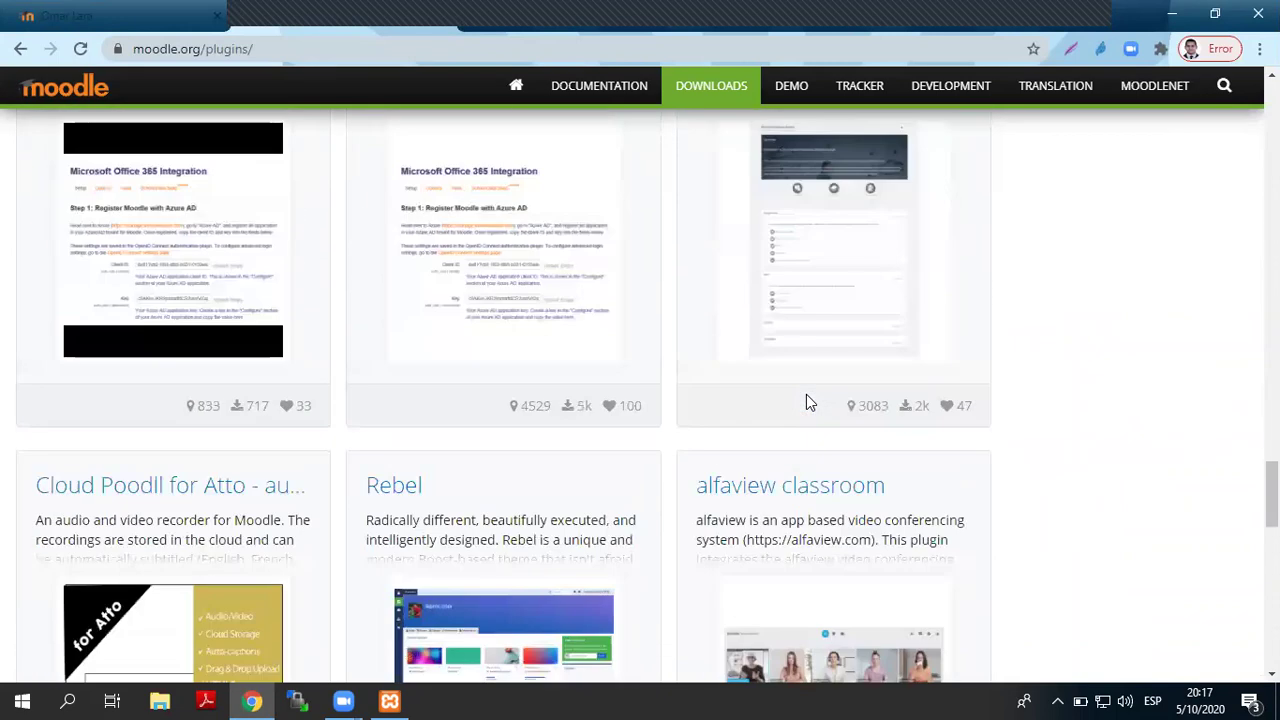
pyautogui.scroll(7, 806, 394)
pyautogui.scroll(15, 808, 400)
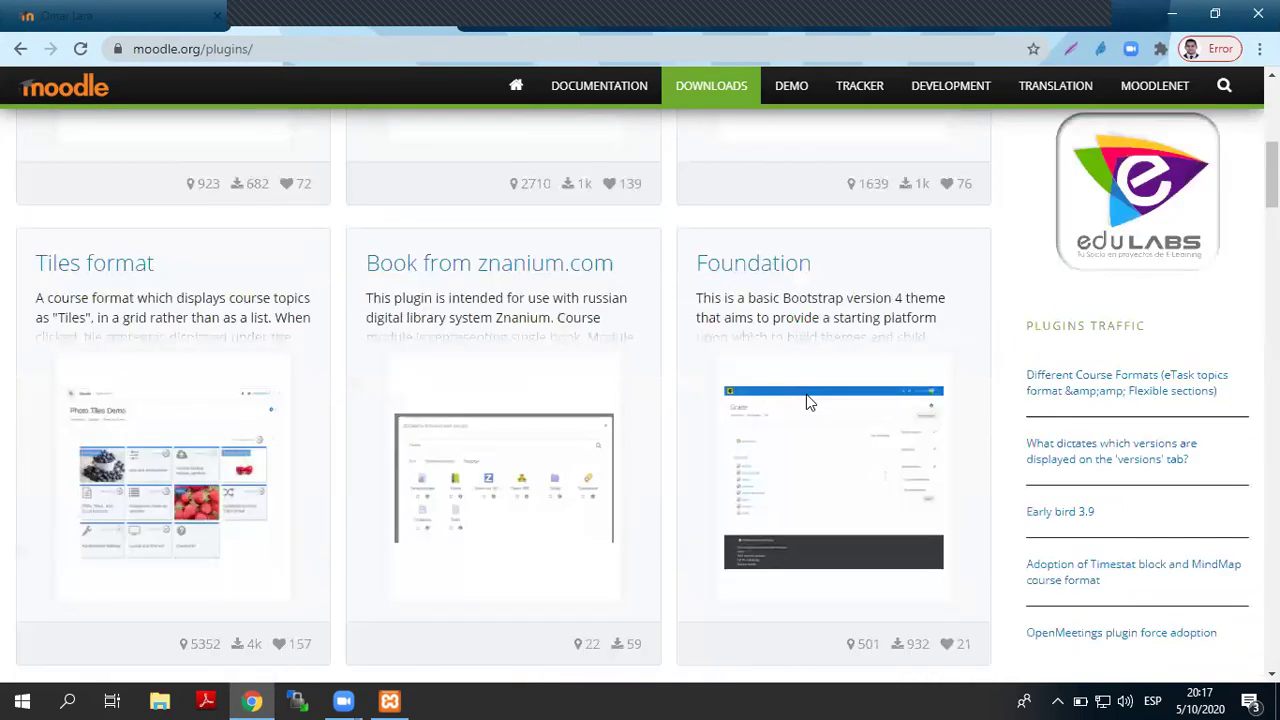
# - Search the plugins directory for 'games'
pyautogui.click(816, 240)
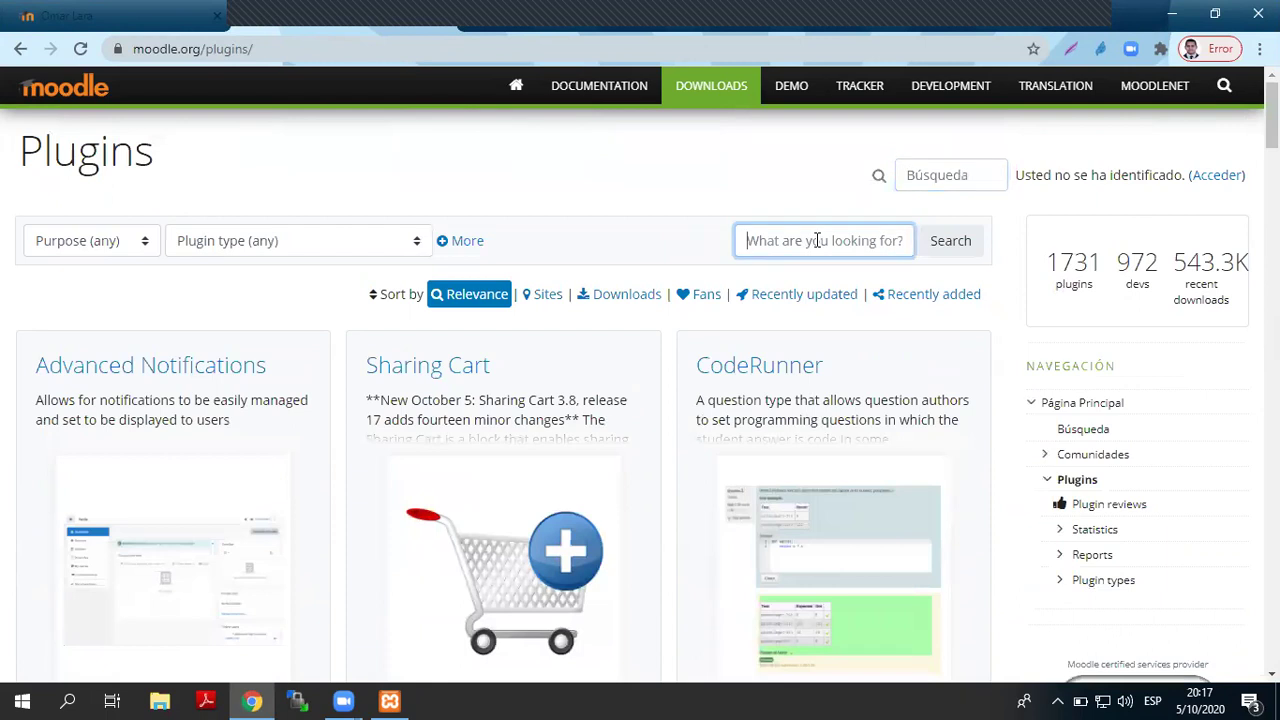
pyautogui.write('games')
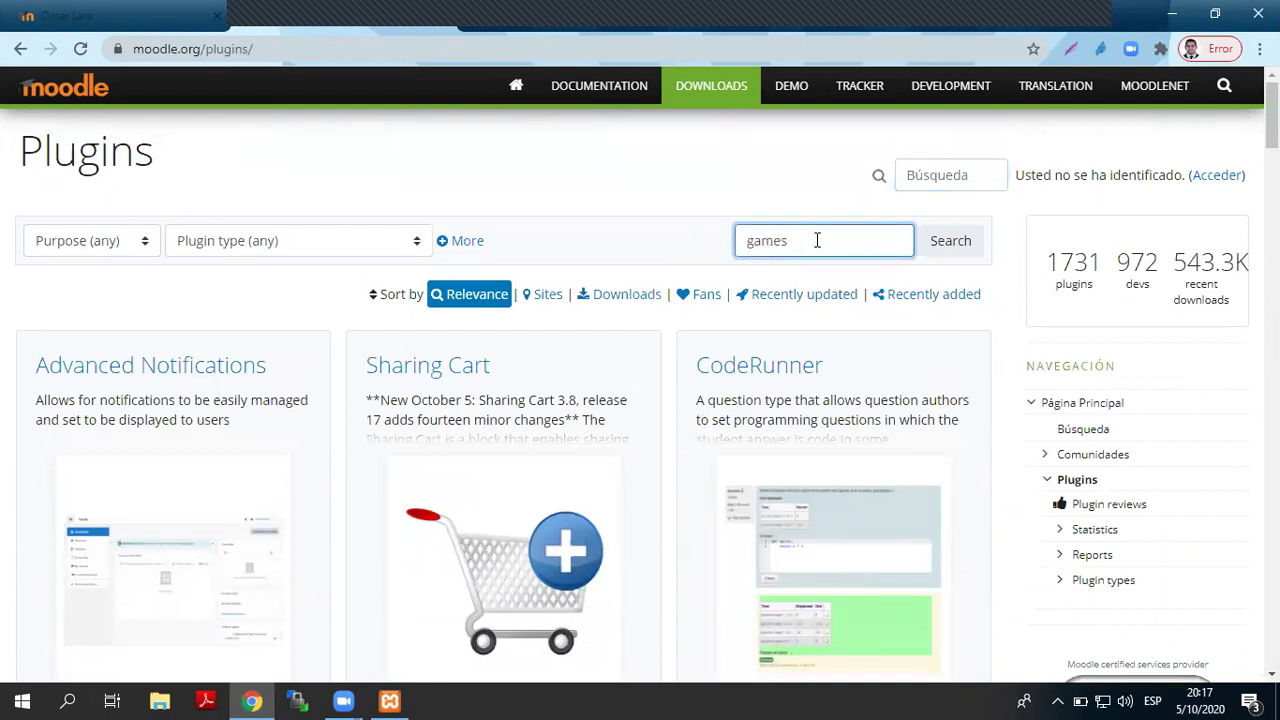
pyautogui.press('Return')
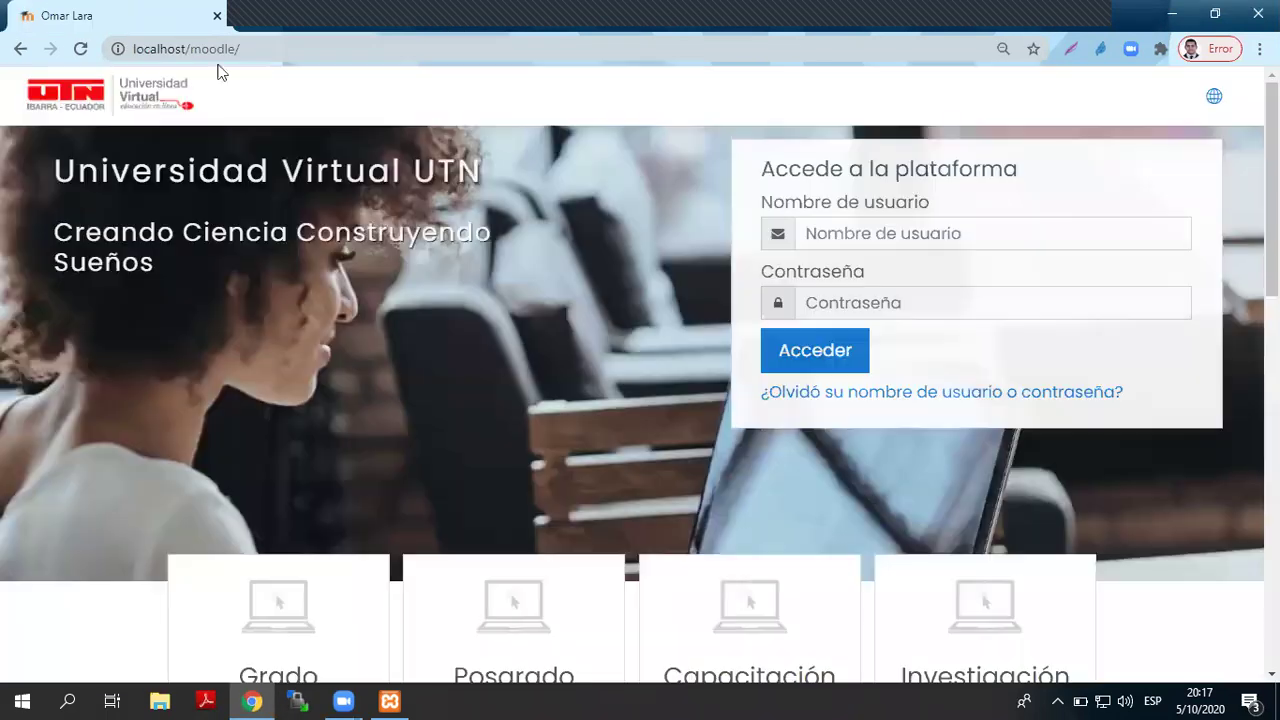
# - Log in to the local Moodle site with the administrator username and password
pyautogui.click(836, 229)
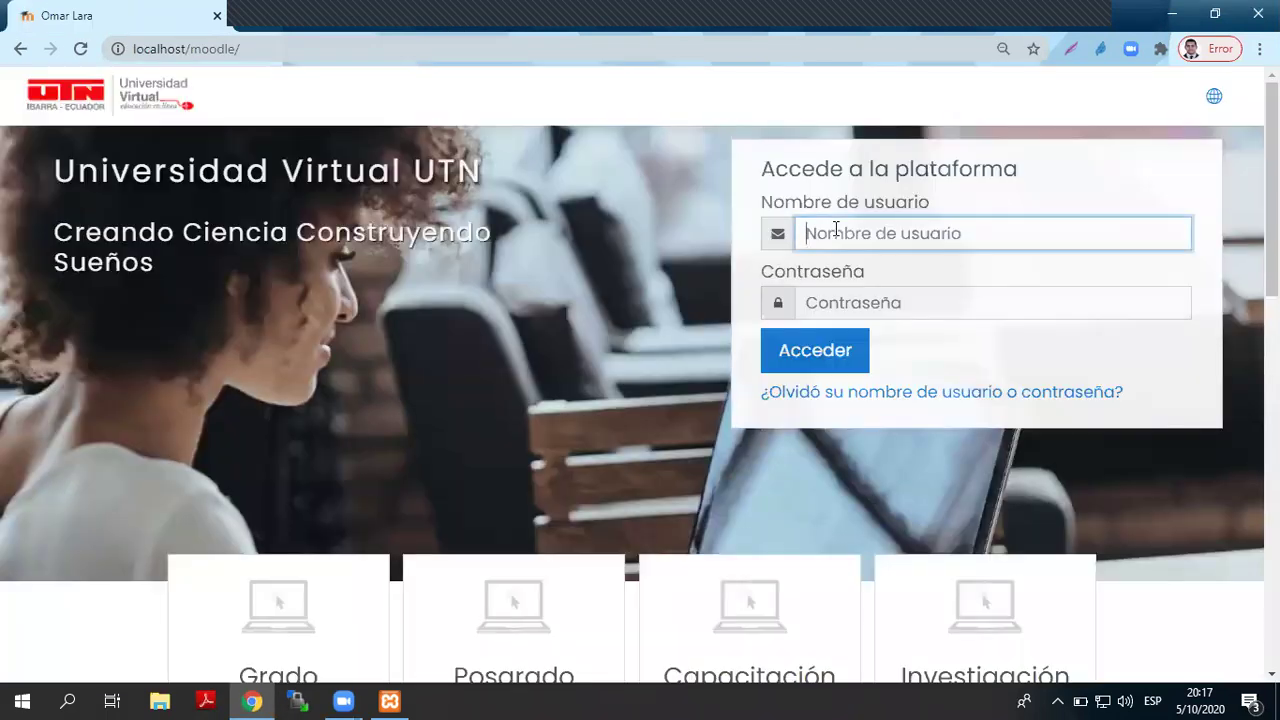
pyautogui.write('admin')
pyautogui.press('Tab')
pyautogui.write('A•••••••••')
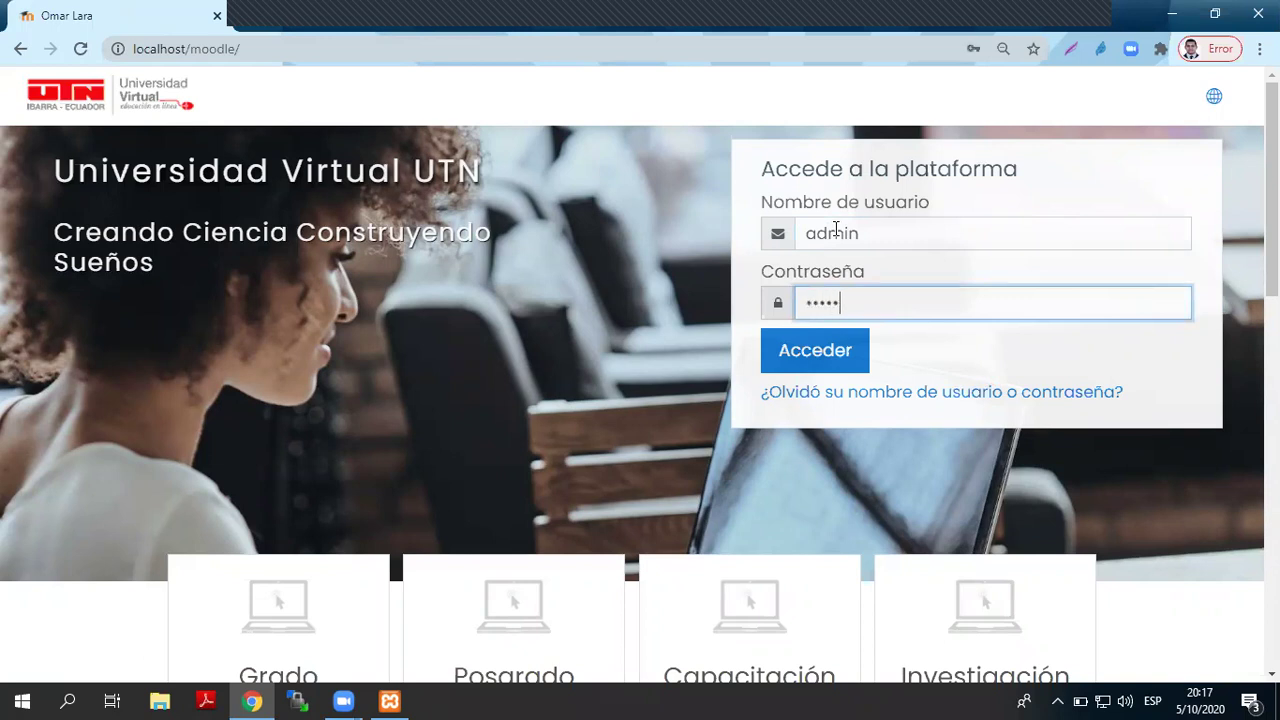
pyautogui.write('•')
pyautogui.press('Return')
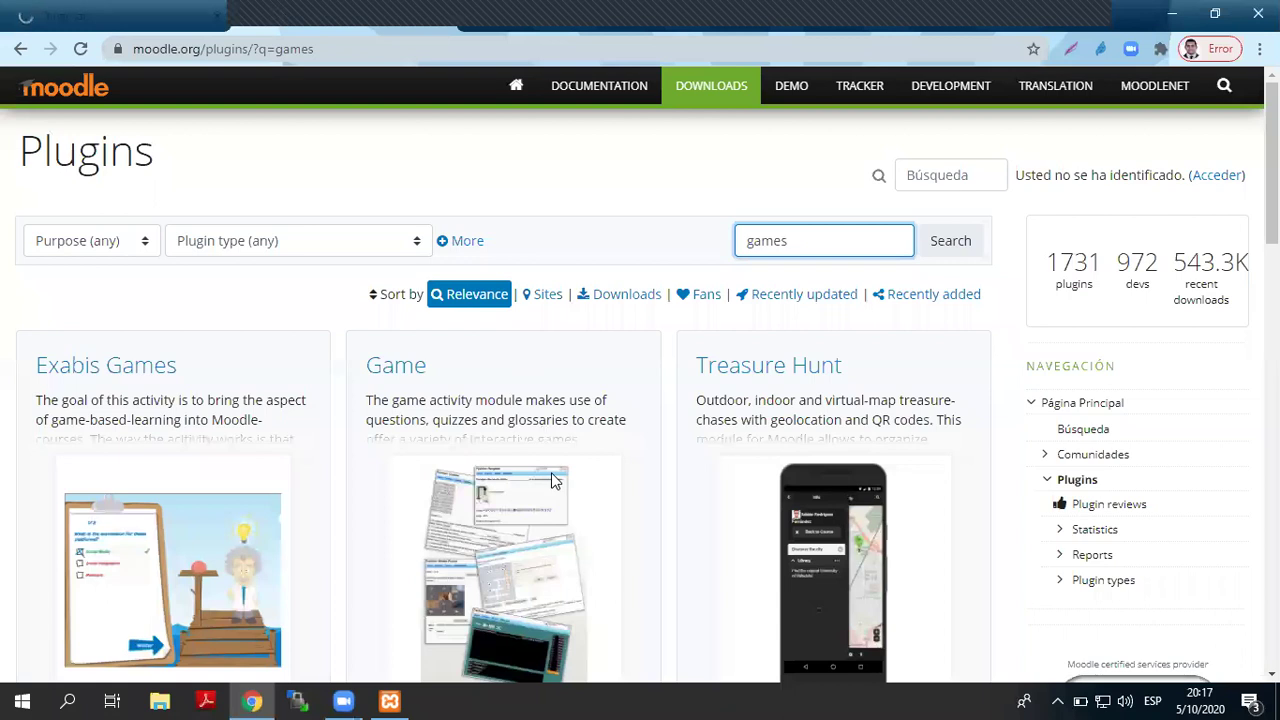
# - Open the Activities: Game (mod_game) plugin page, review its games, and go to Versions
pyautogui.click(416, 367)
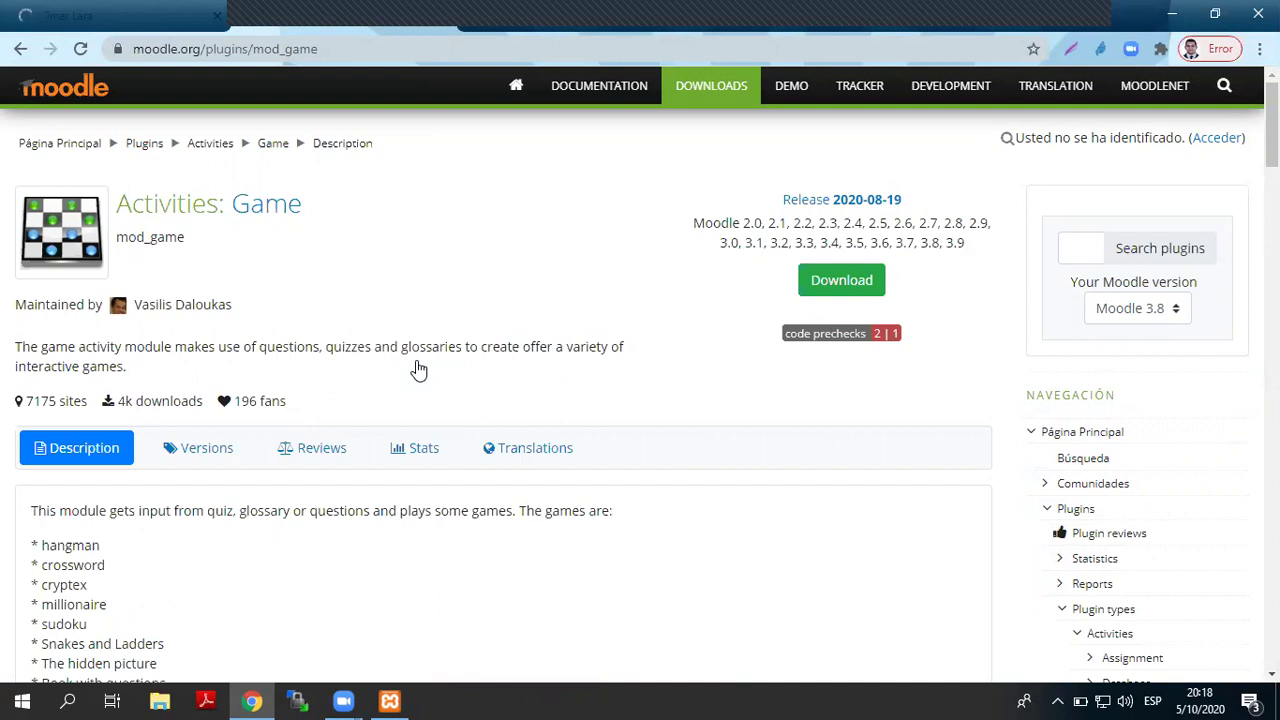
pyautogui.scroll(-2, 60, 478)
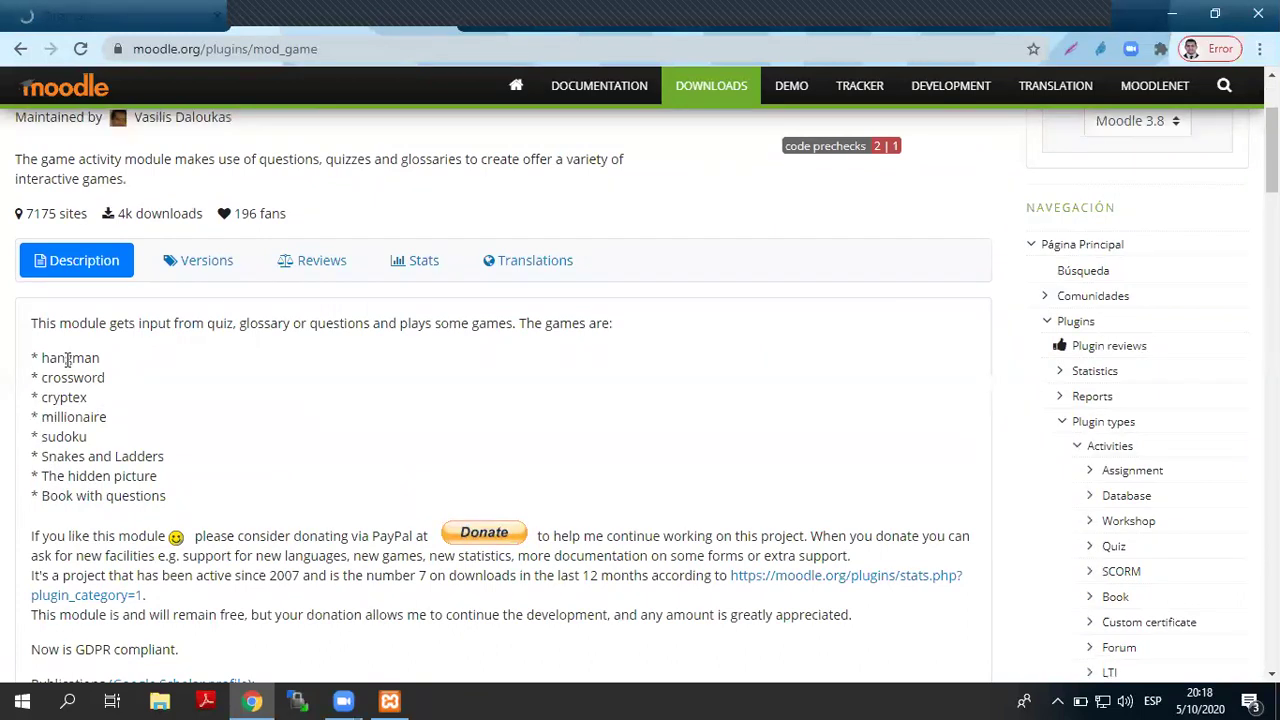
pyautogui.doubleClick(68, 359)
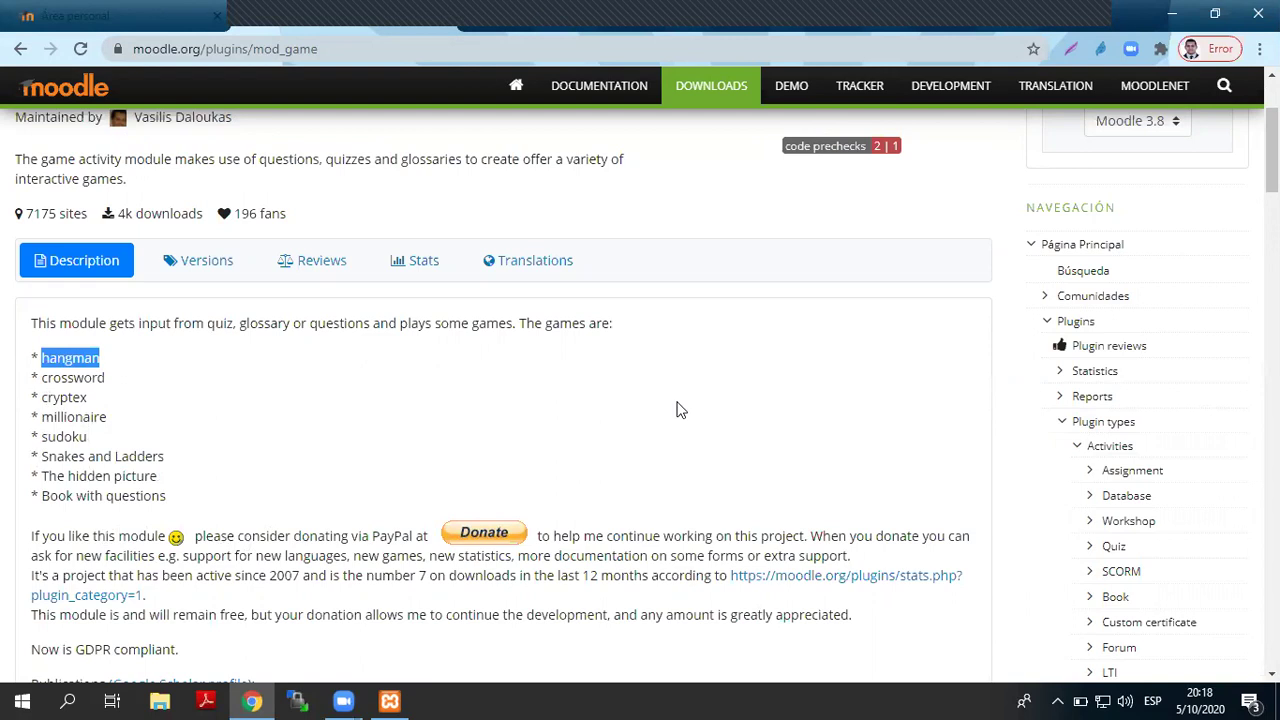
pyautogui.scroll(2, 157, 480)
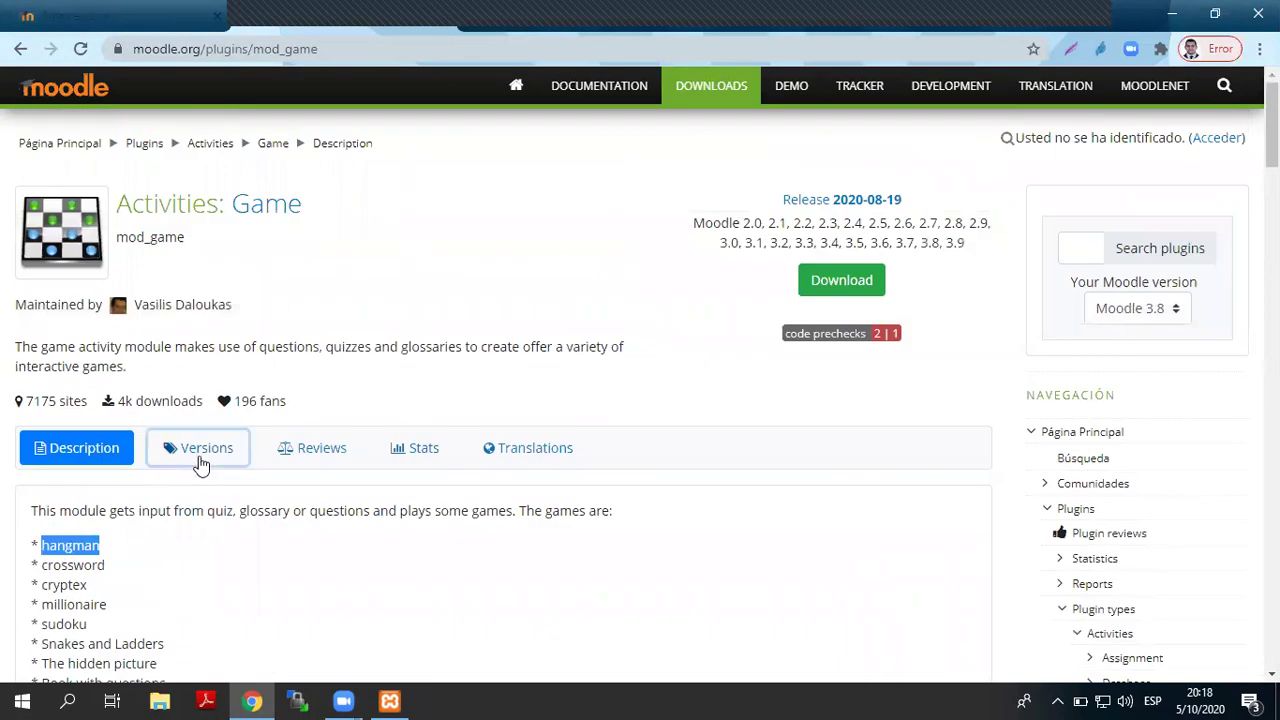
pyautogui.click(199, 461)
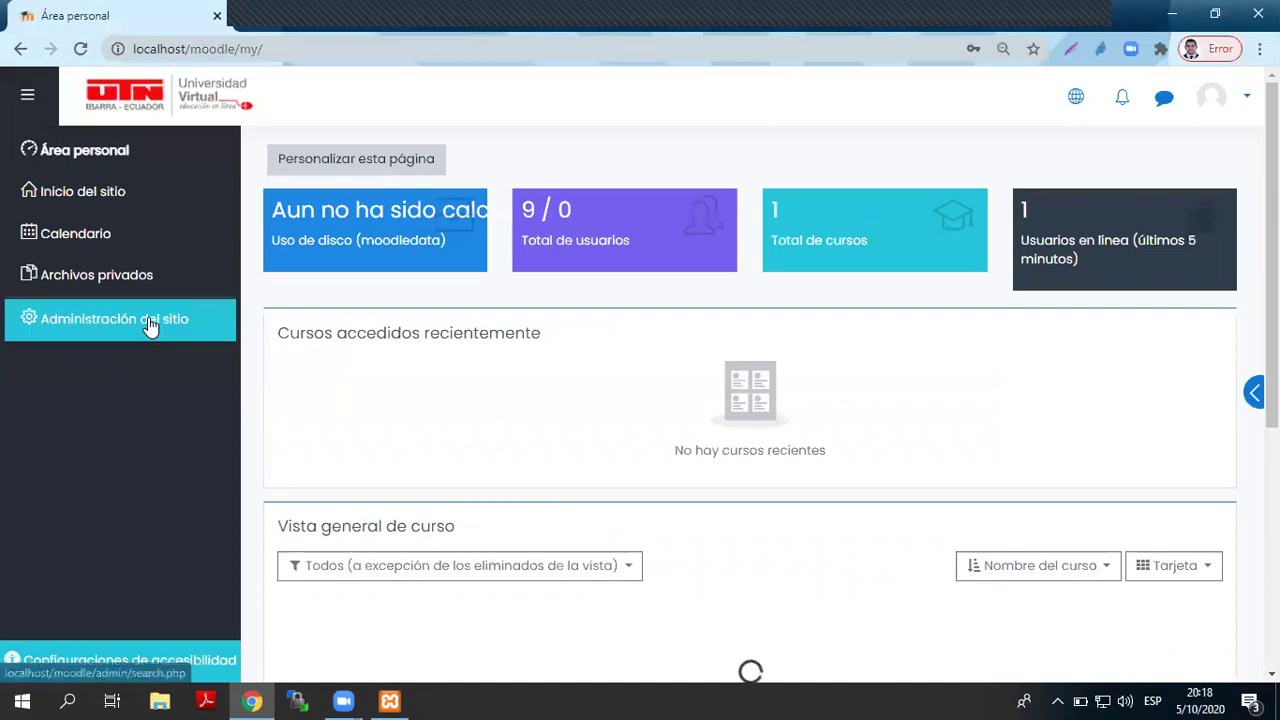
# - Go to the local site's administration and open the Notifications page
pyautogui.click(148, 325)
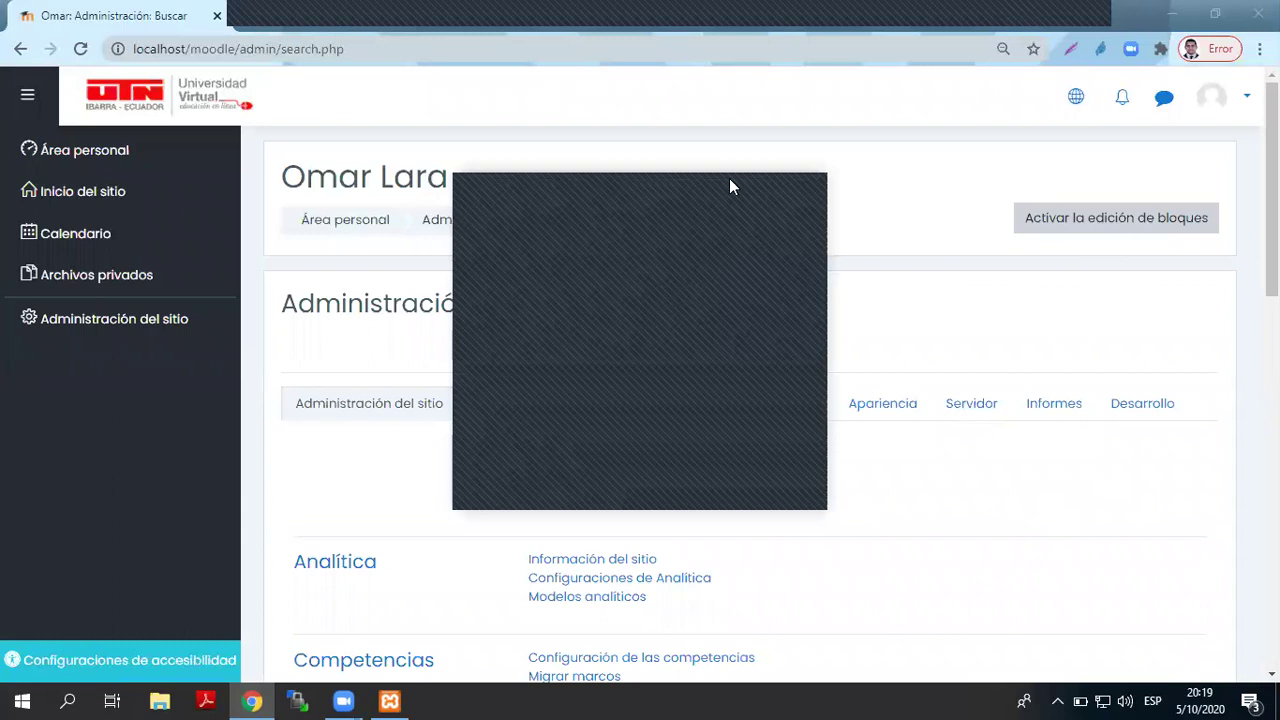
pyautogui.click(561, 447)
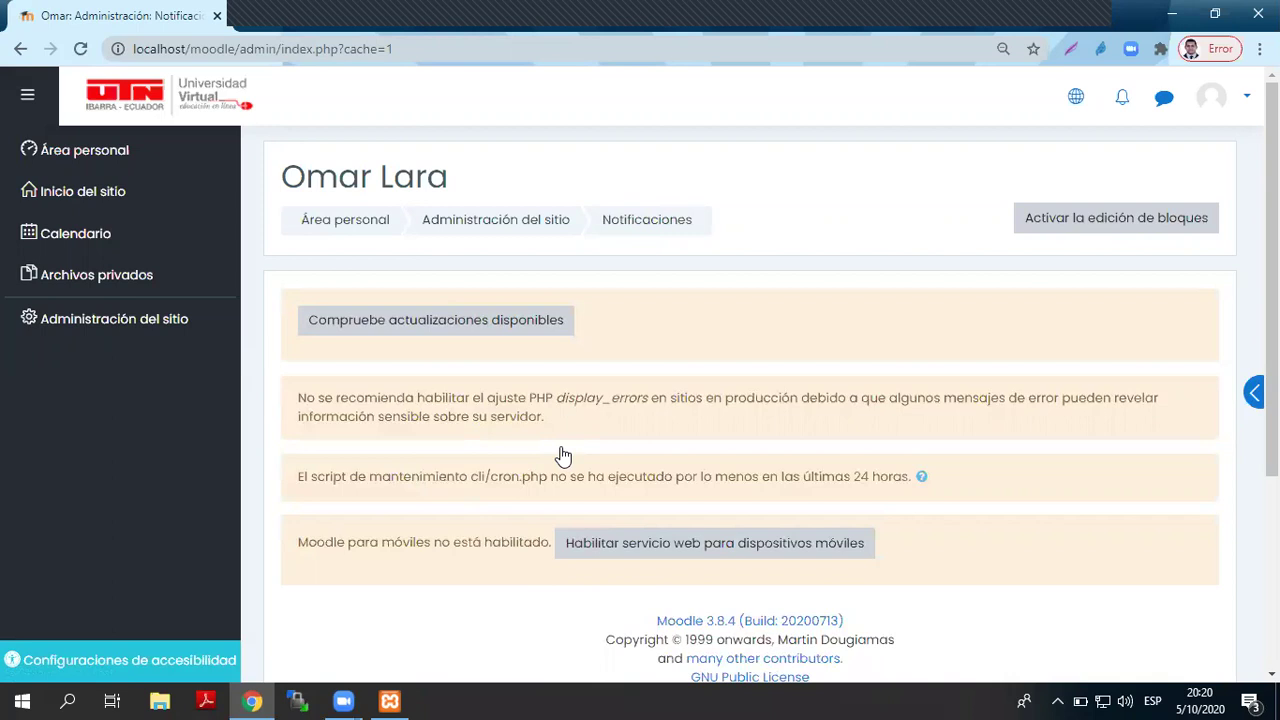
# - Confirm the site is Moodle 3.8.4 and download the 2020-08-19 Game plugin package
pyautogui.scroll(-3, 569, 449)
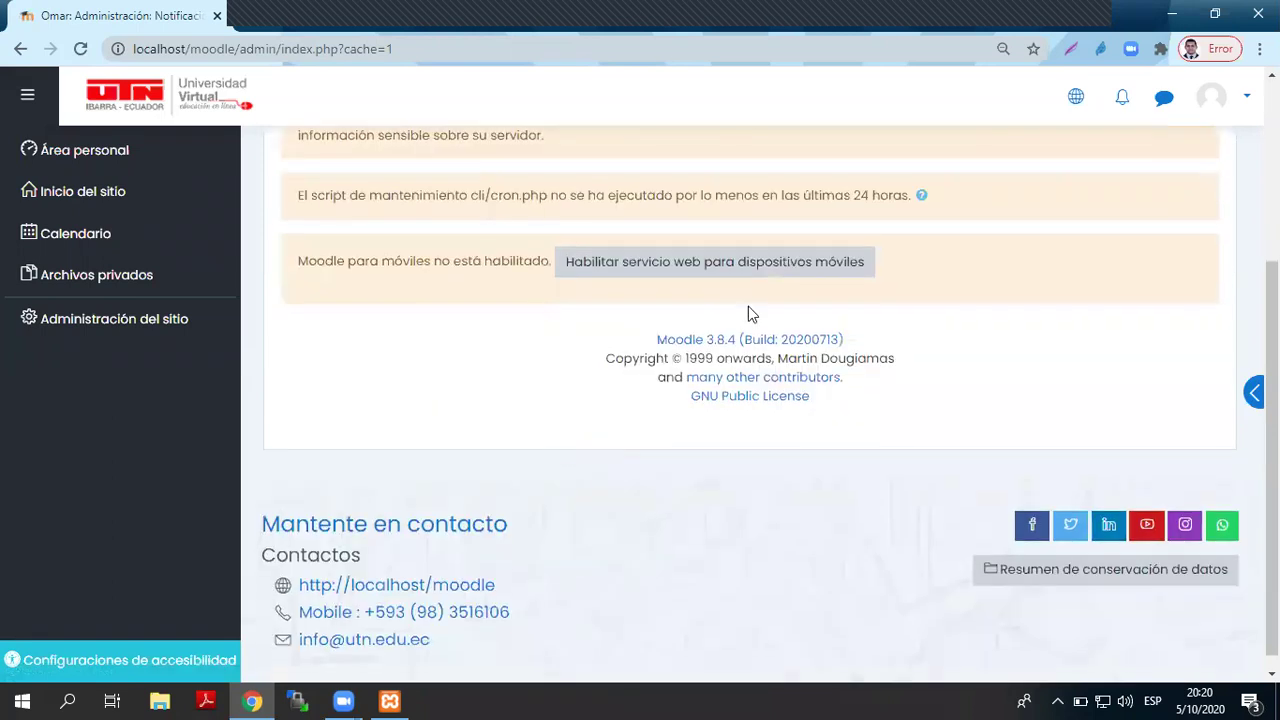
pyautogui.moveTo(648, 343); pyautogui.dragTo(738, 341)
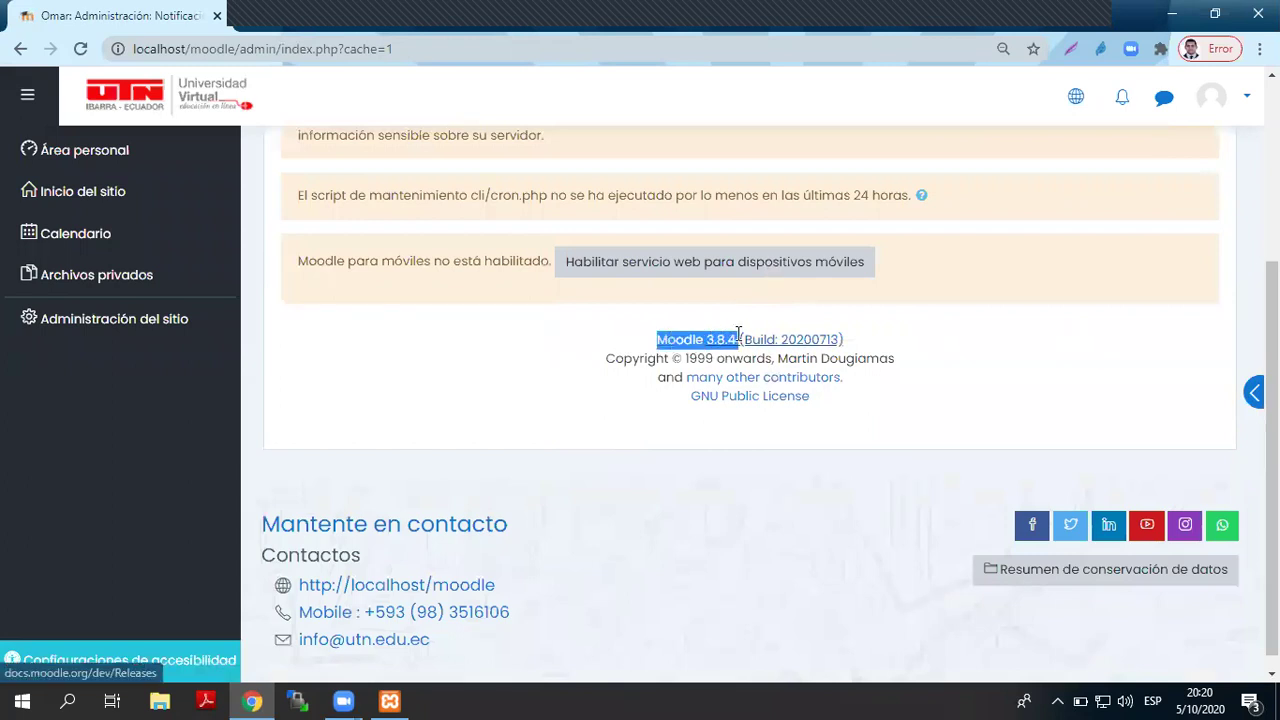
pyautogui.click(323, 12)
pyautogui.scroll(-3, 340, 510)
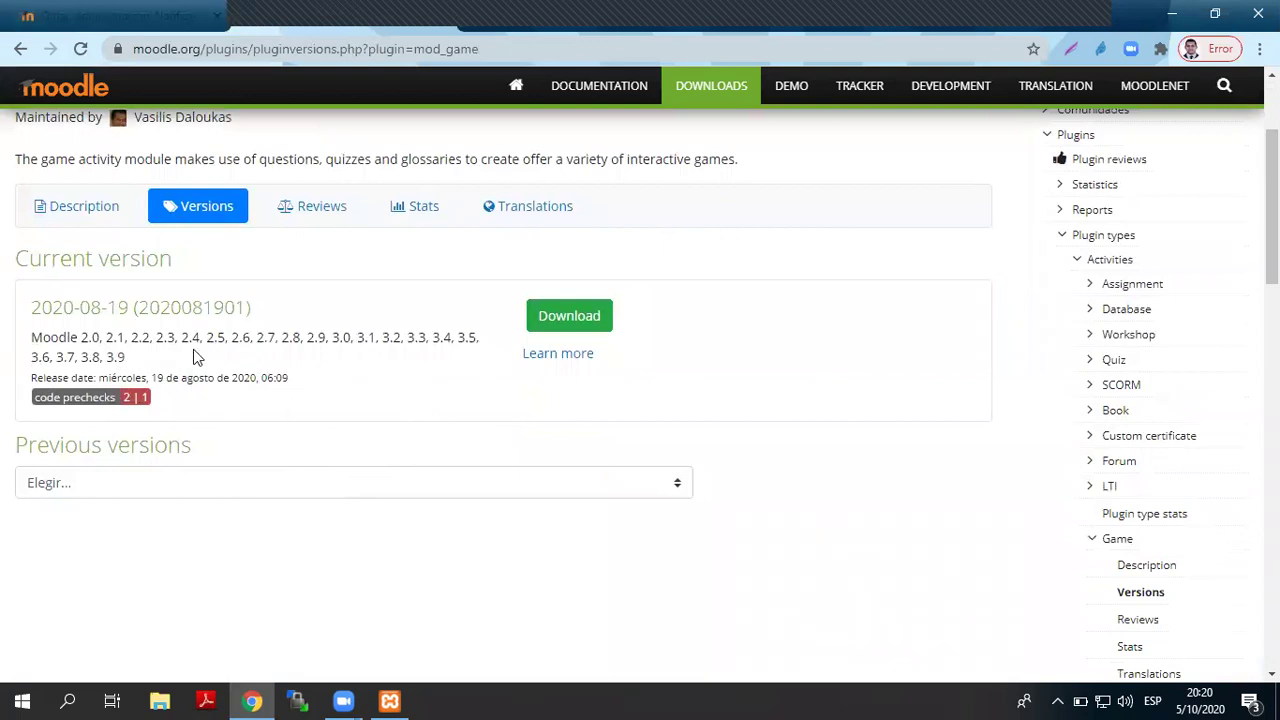
pyautogui.click(575, 328)
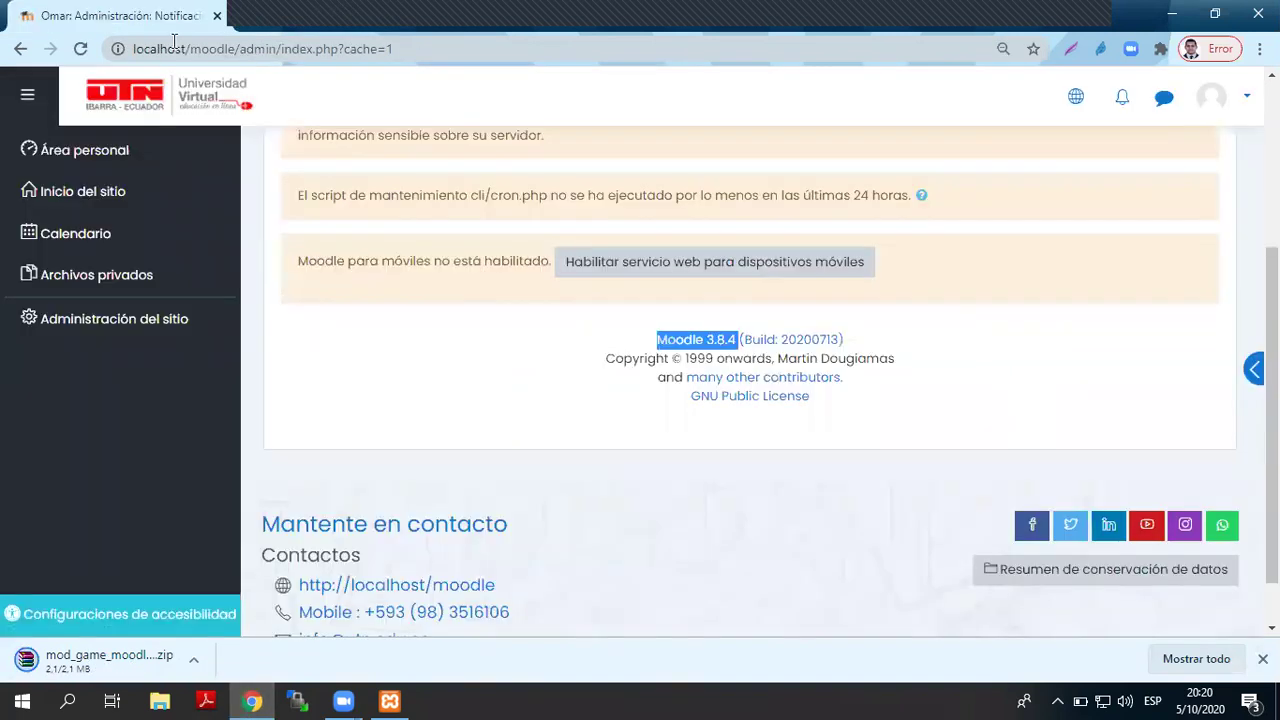
# - Close the moodle.org tab and return to the local site administration
pyautogui.hotkey('ctrl', 'w')
pyautogui.scroll(2, 320, 423)
pyautogui.click(171, 329)
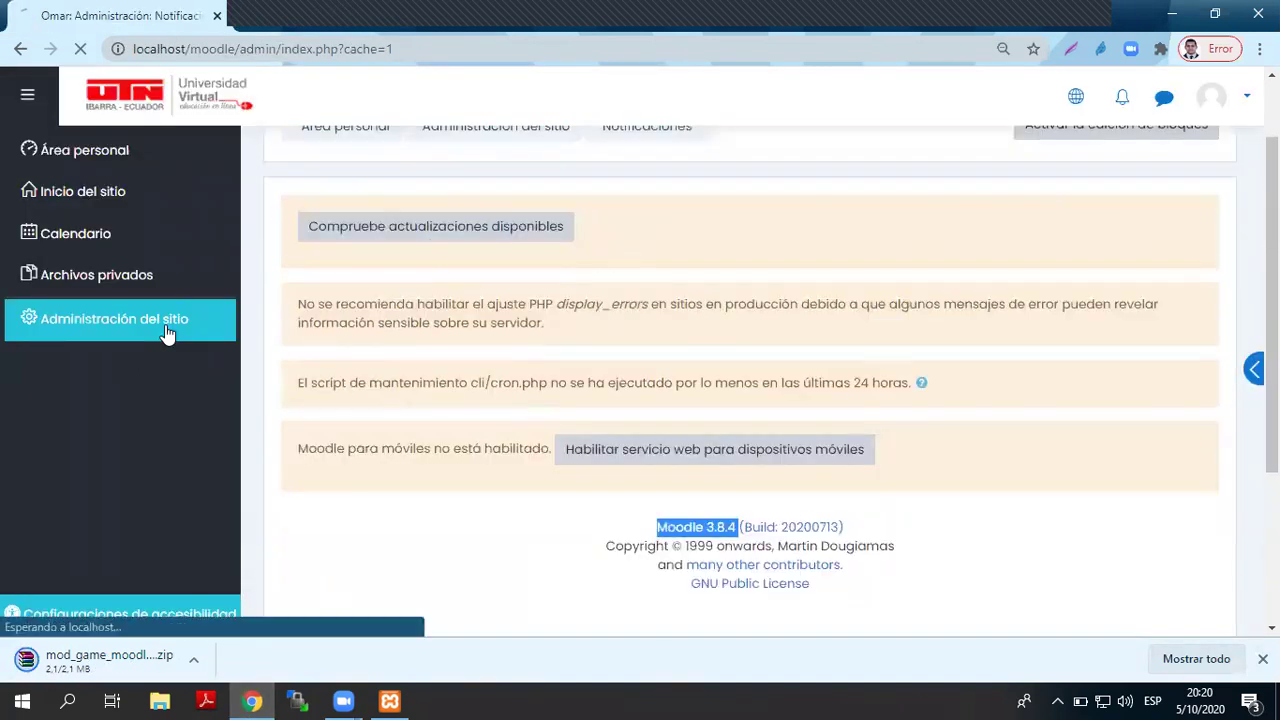
pyautogui.scroll(1, 766, 451)
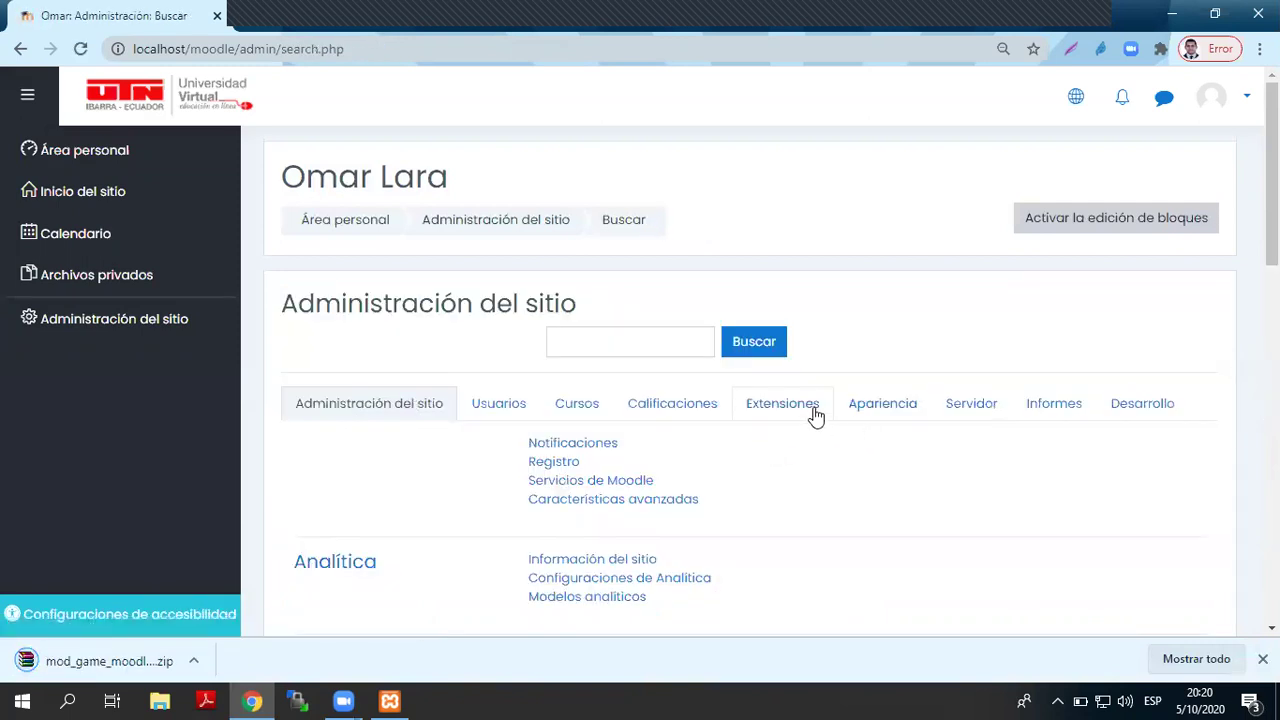
pyautogui.click(815, 415)
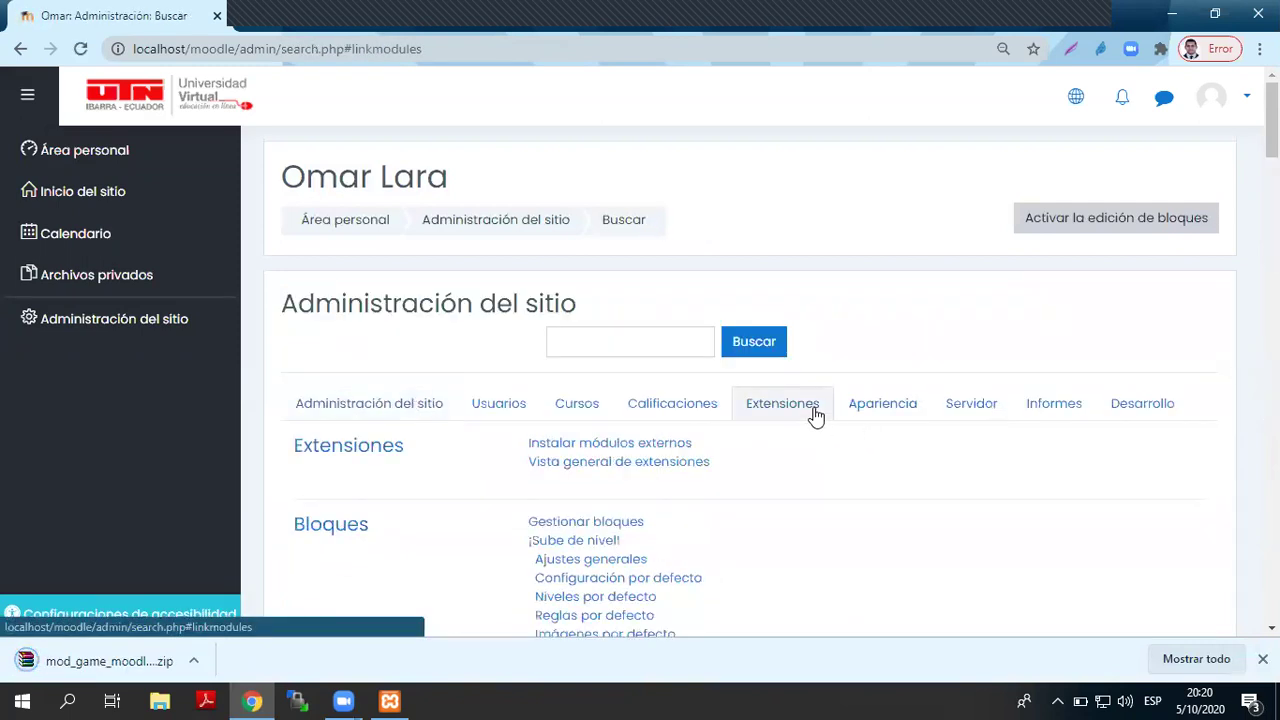
pyautogui.click(645, 449)
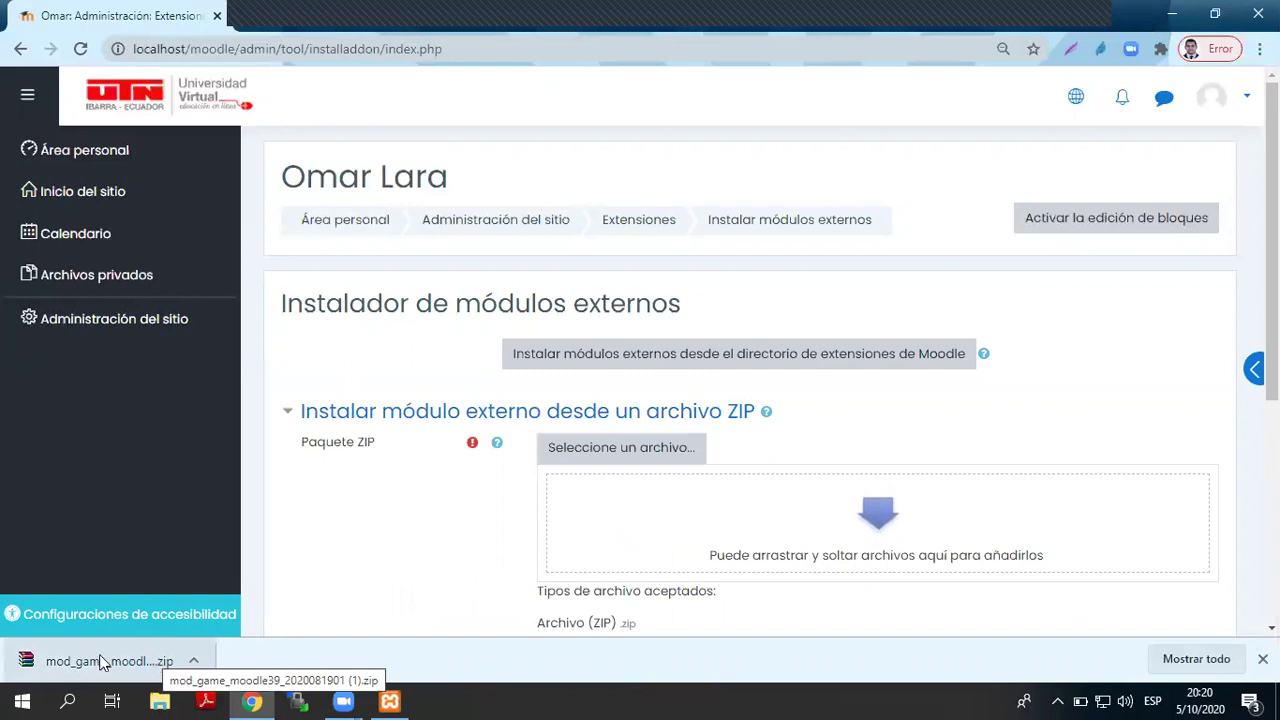
pyautogui.click(193, 667)
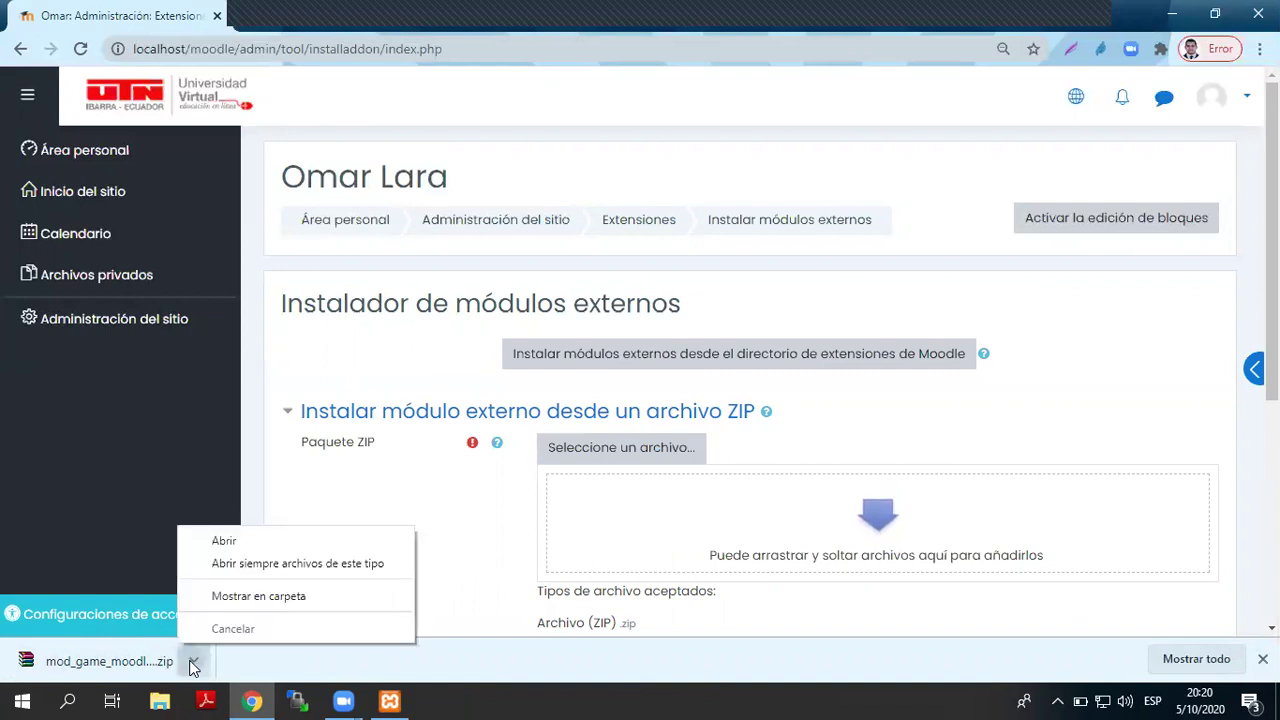
pyautogui.click(230, 600)
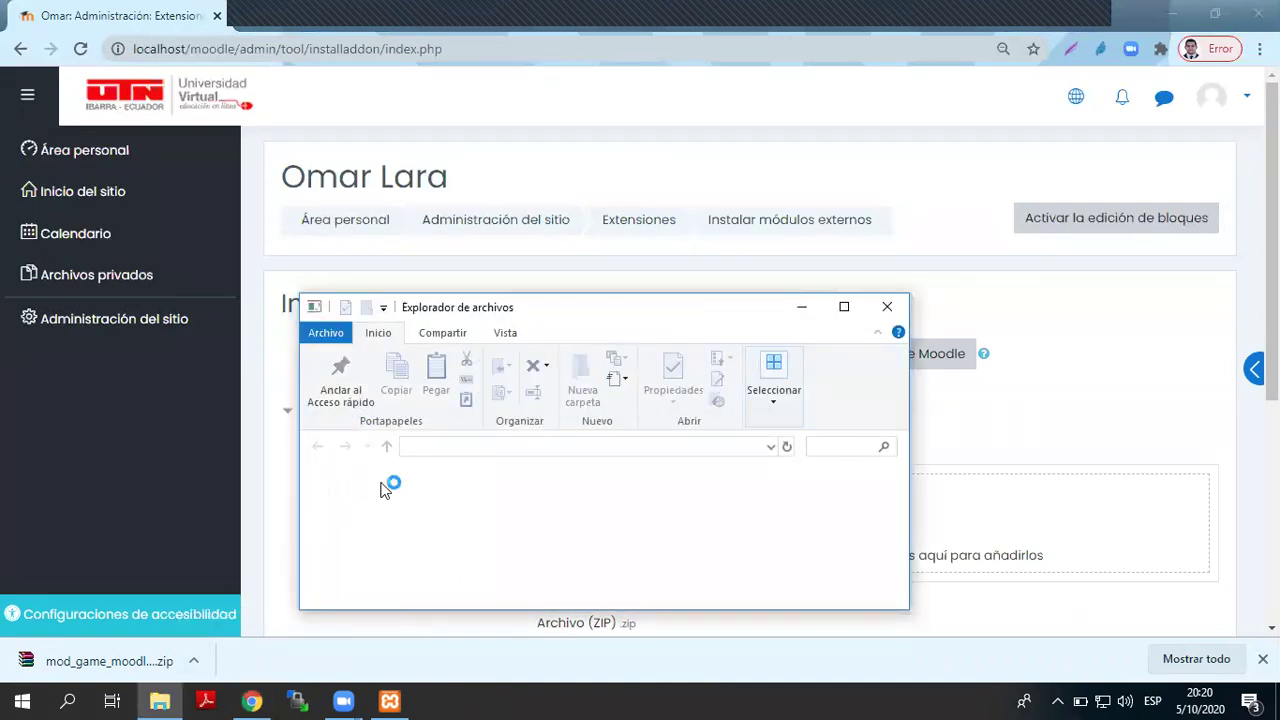
pyautogui.moveTo(523, 505); pyautogui.dragTo(1131, 524)
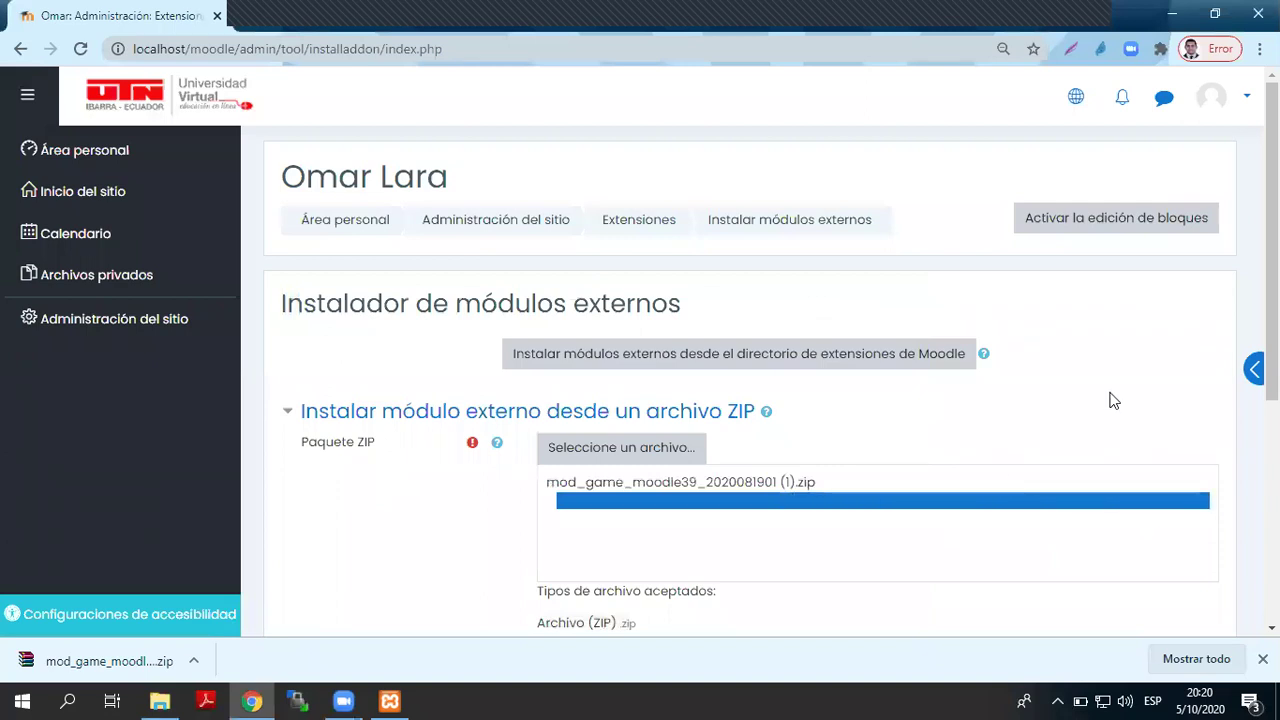
pyautogui.scroll(-3, 1110, 402)
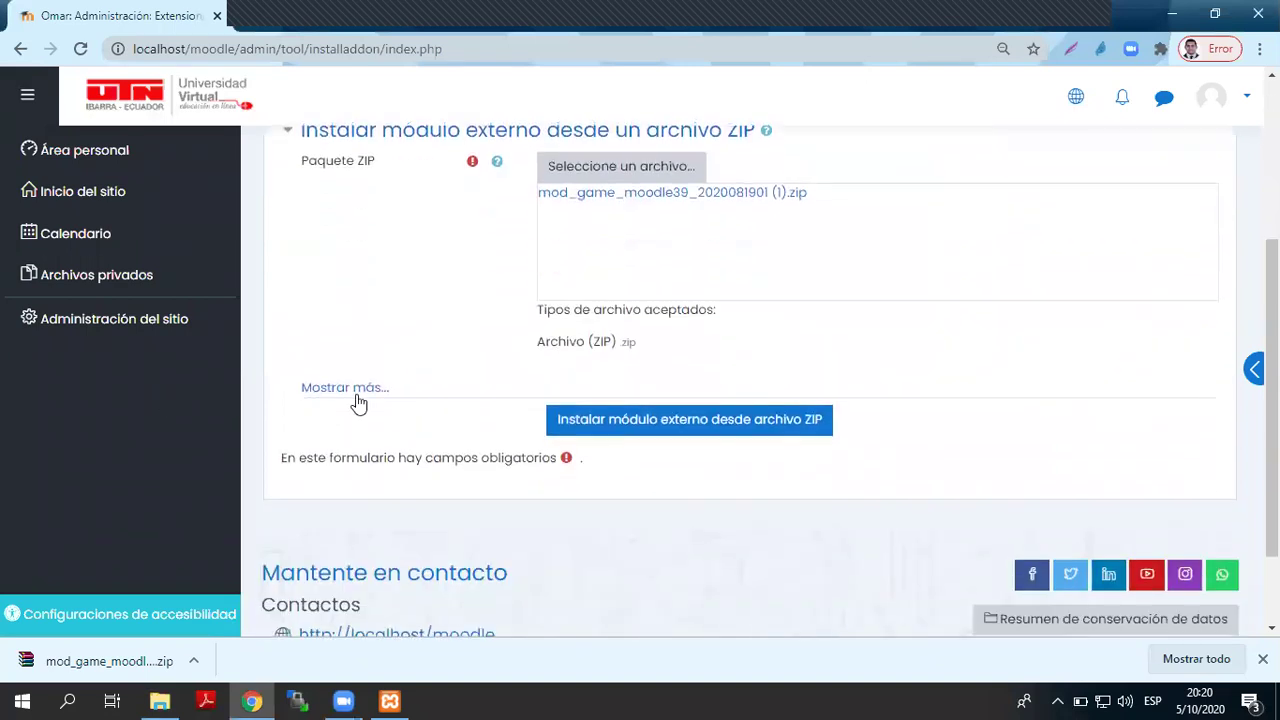
# - Set the extension type to Módulo (mod) and install the Game plugin from the ZIP
pyautogui.click(345, 388)
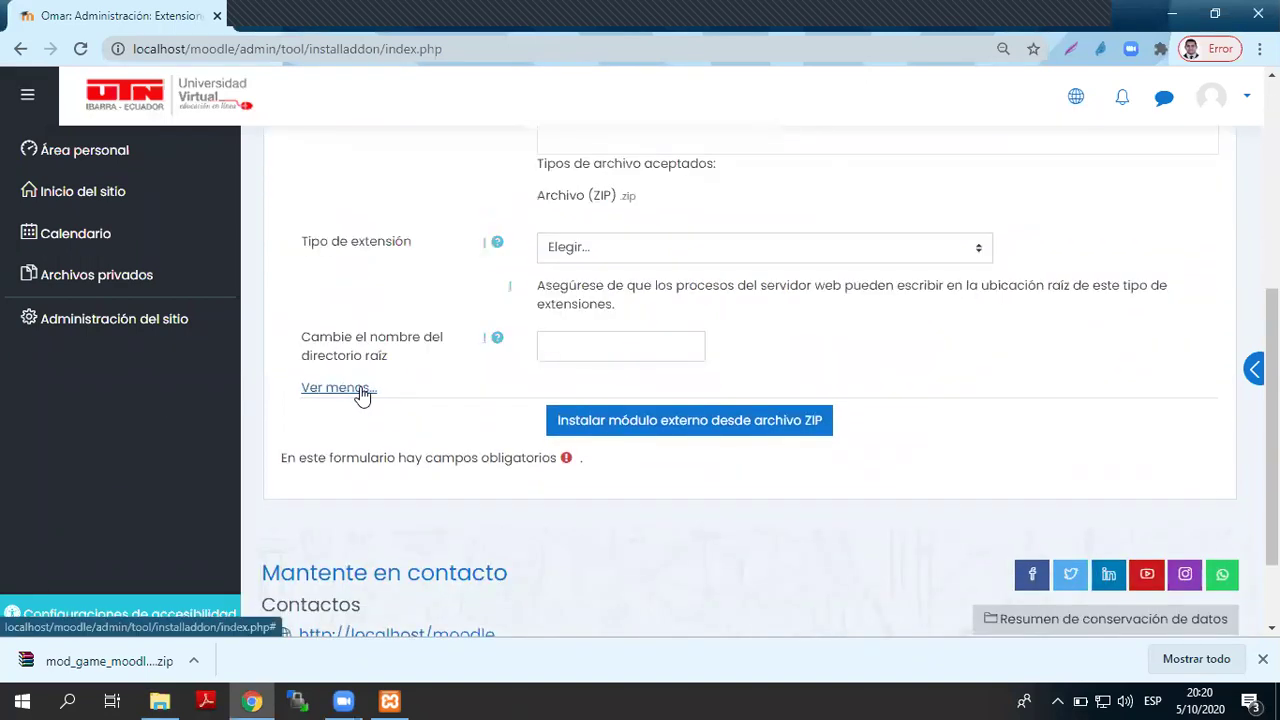
pyautogui.scroll(1, 586, 374)
pyautogui.click(579, 345)
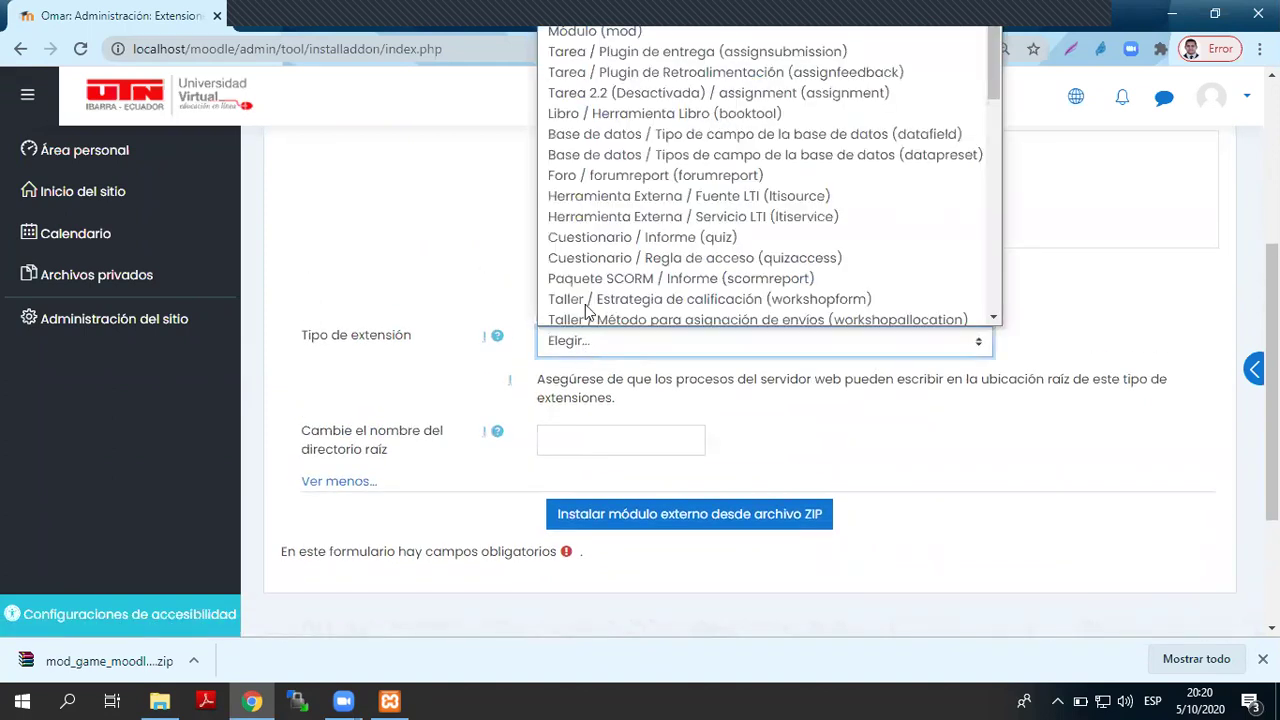
pyautogui.click(595, 30)
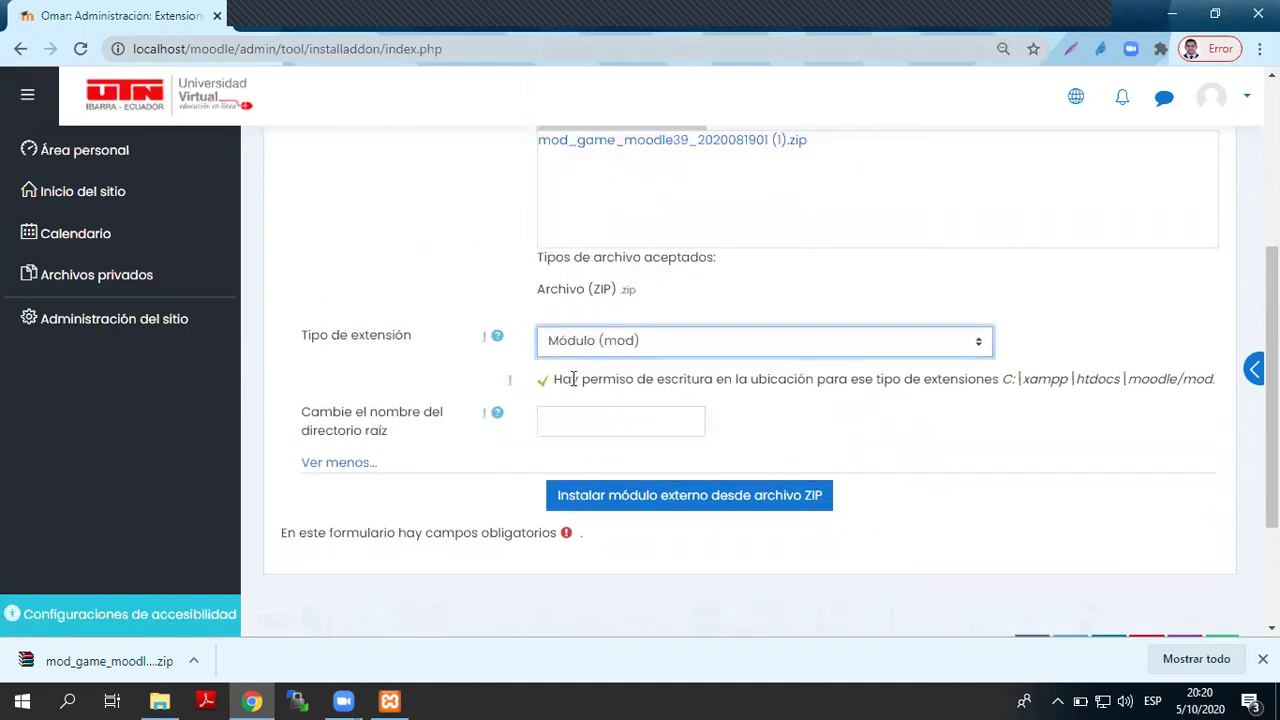
pyautogui.click(688, 492)
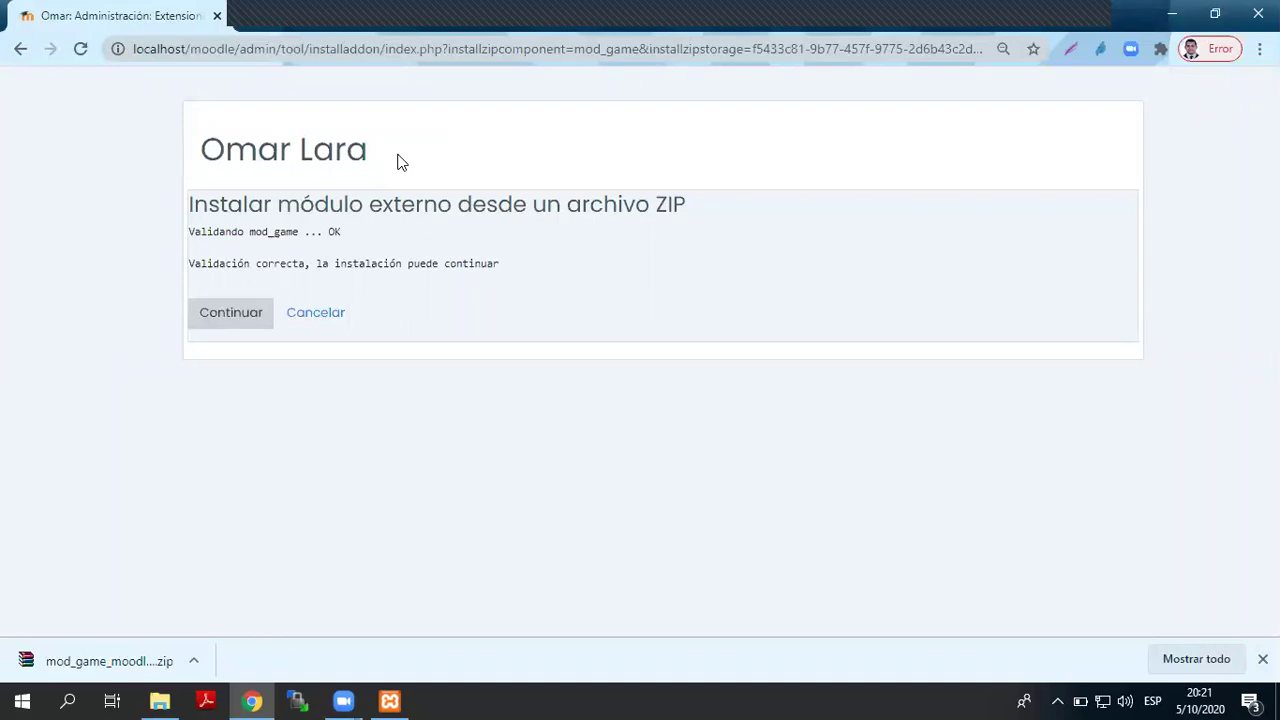
# - Continue past the mod_game validation to the Moodle 3.8.4 version and server checks page
pyautogui.click(216, 333)
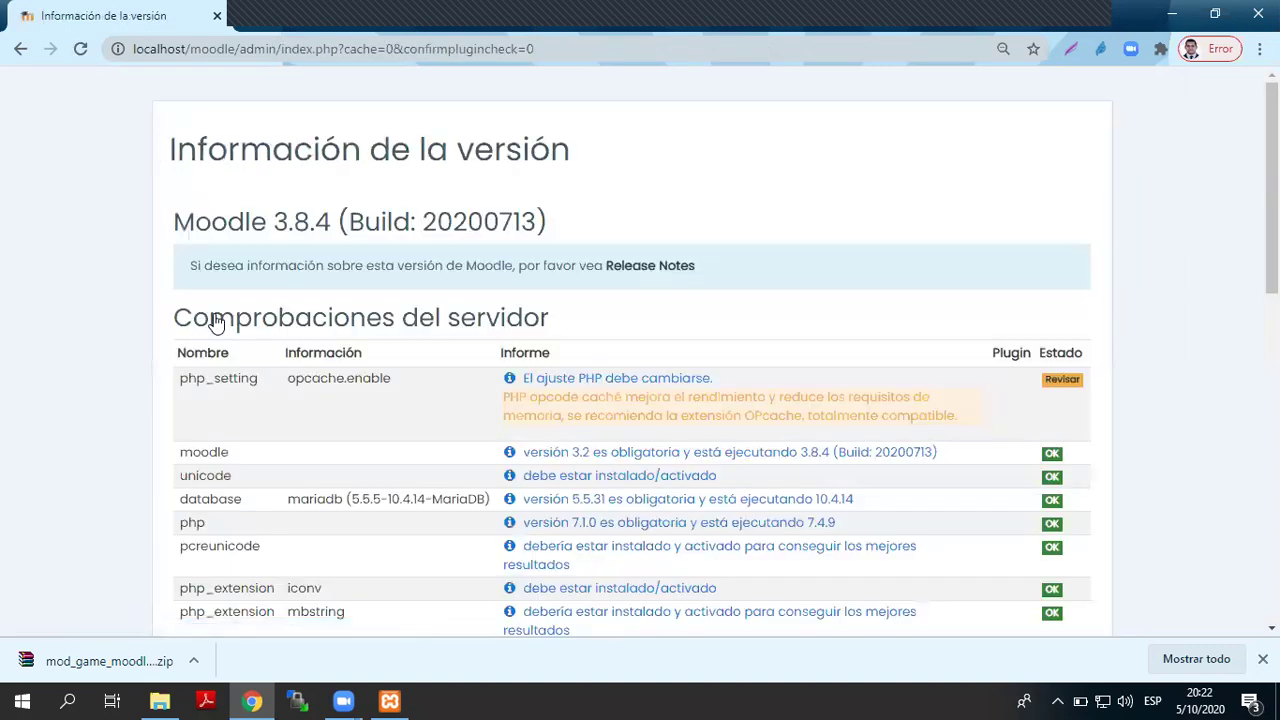
# - Accept the server checks, run the database upgrade installing Juego, then return to the moodle.org Game page
pyautogui.scroll(-10, 215, 322)
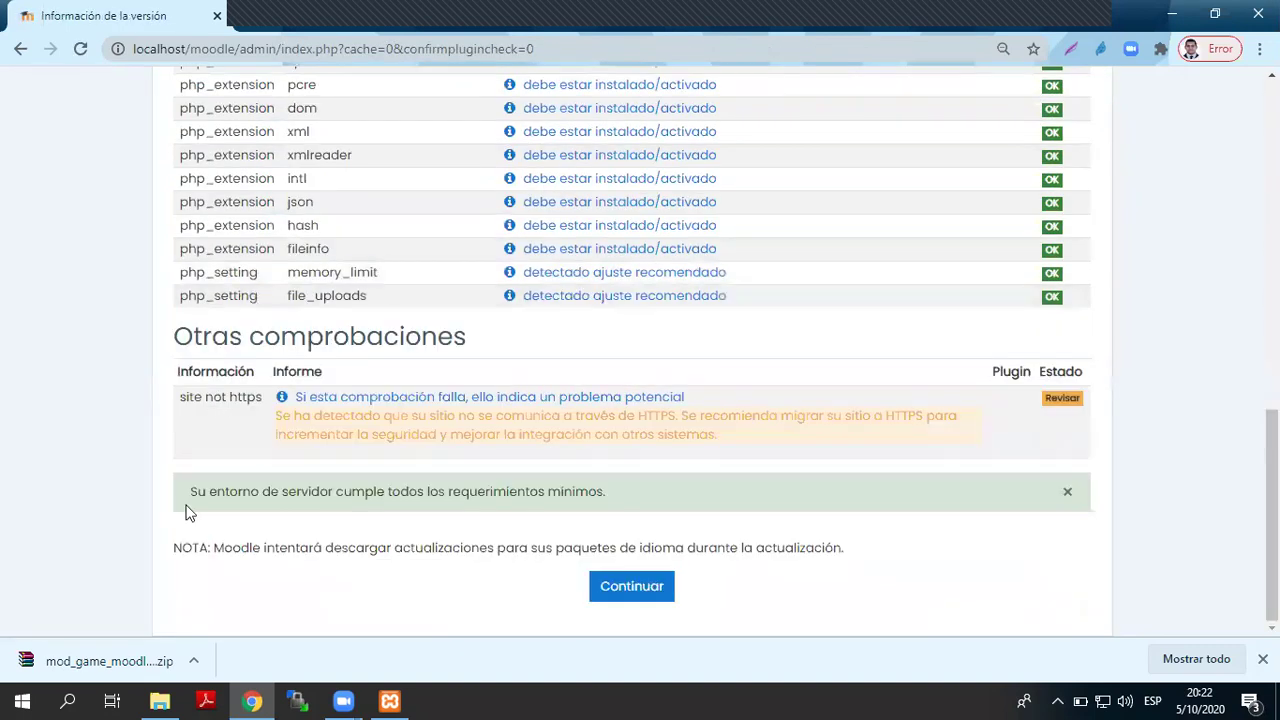
pyautogui.click(652, 592)
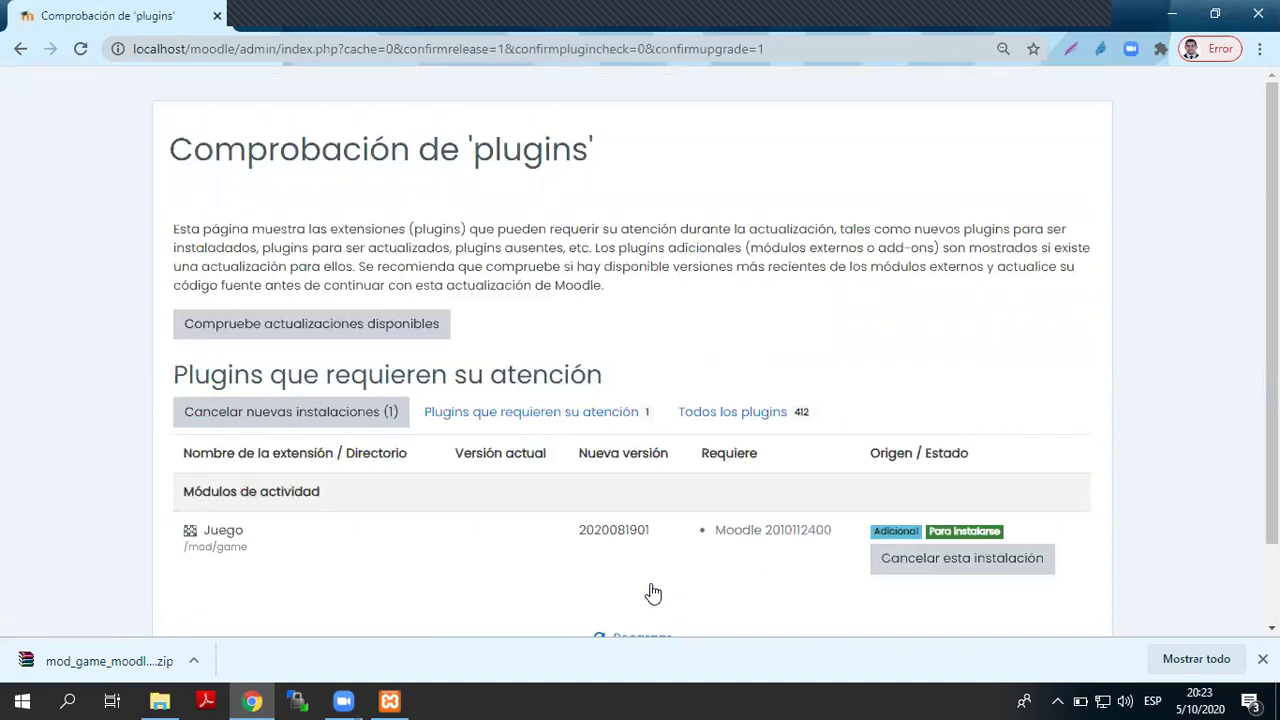
pyautogui.scroll(-1, 652, 594)
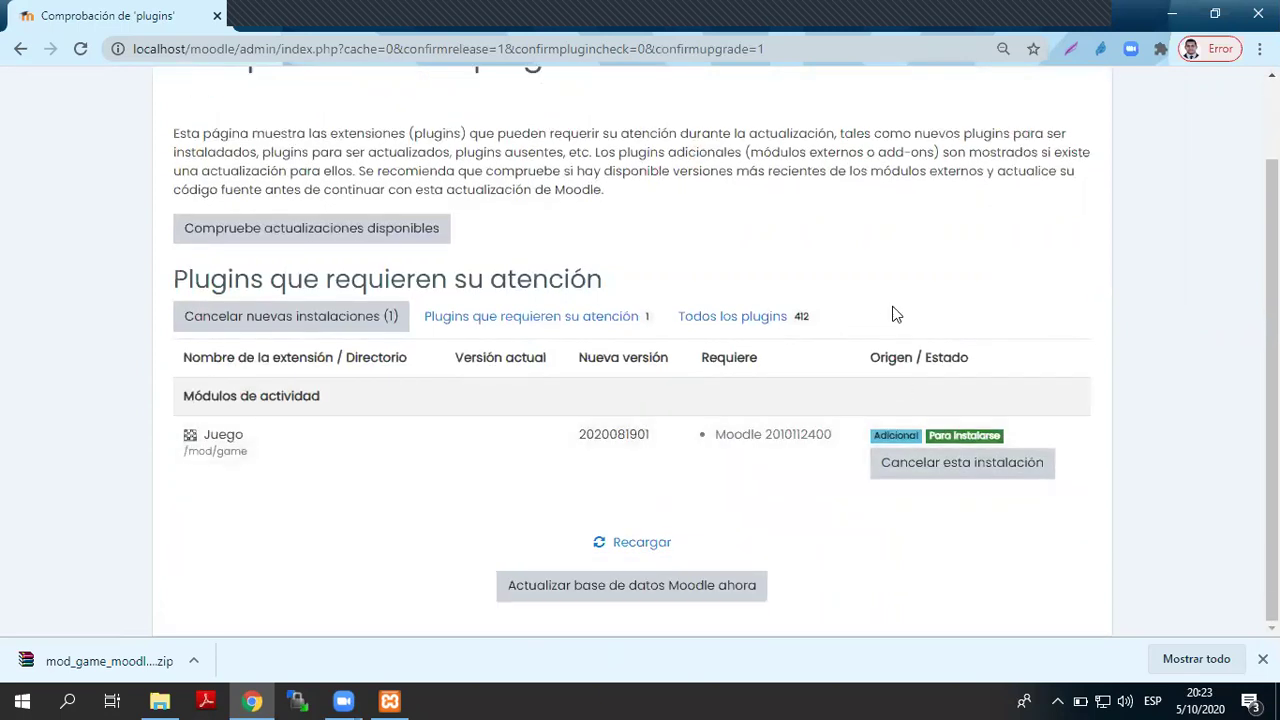
pyautogui.click(586, 588)
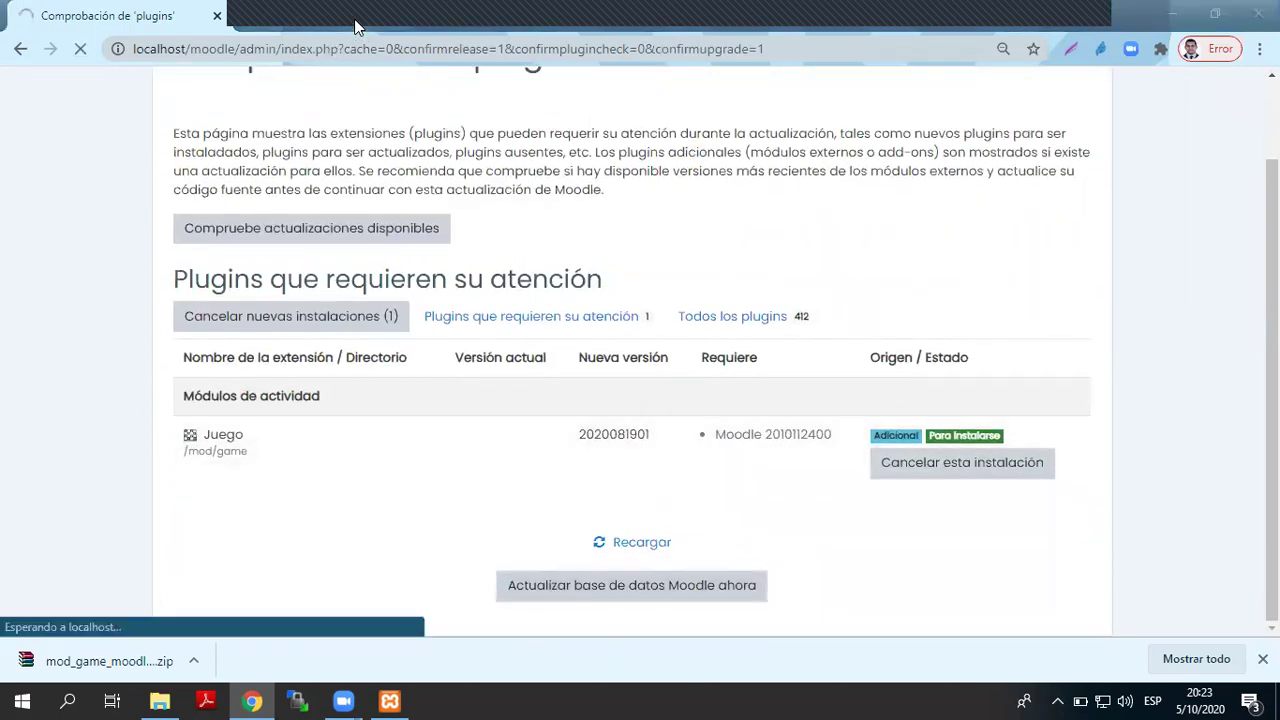
pyautogui.click(354, 23)
pyautogui.scroll(2, 480, 272)
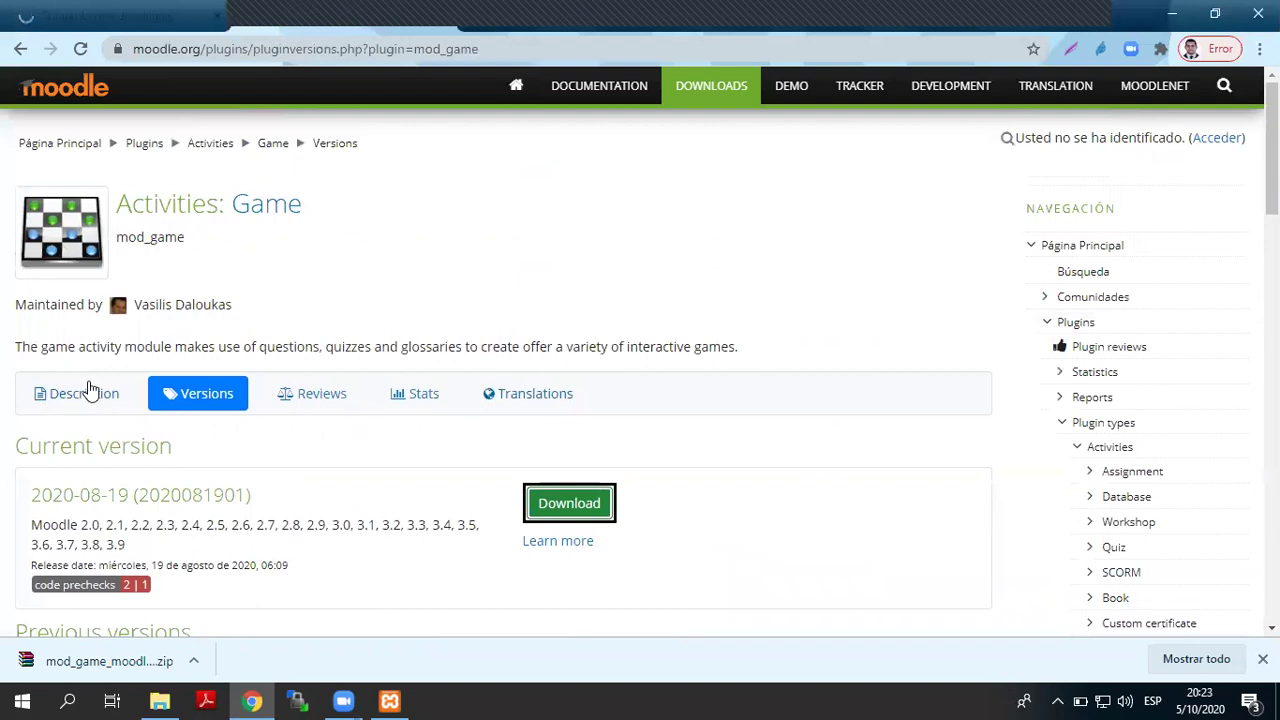
# - Search the plugins directory for 'xp' and browse through the results
pyautogui.click(88, 396)
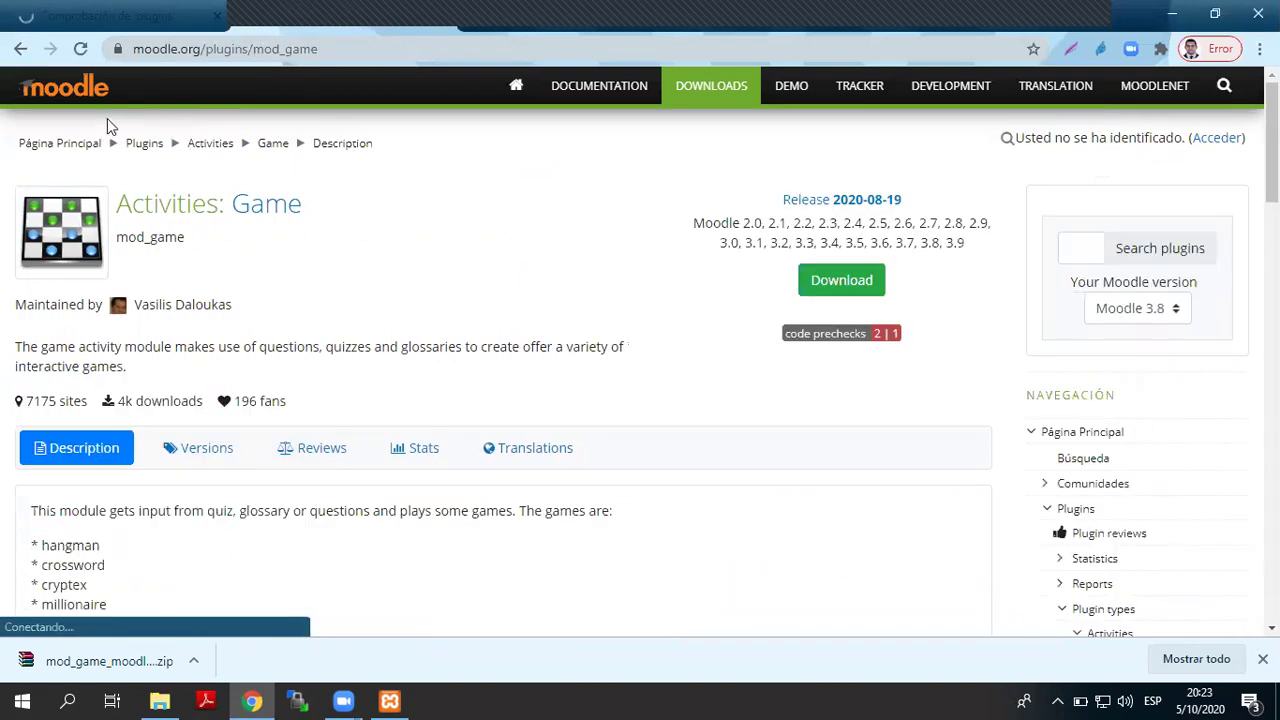
pyautogui.click(145, 148)
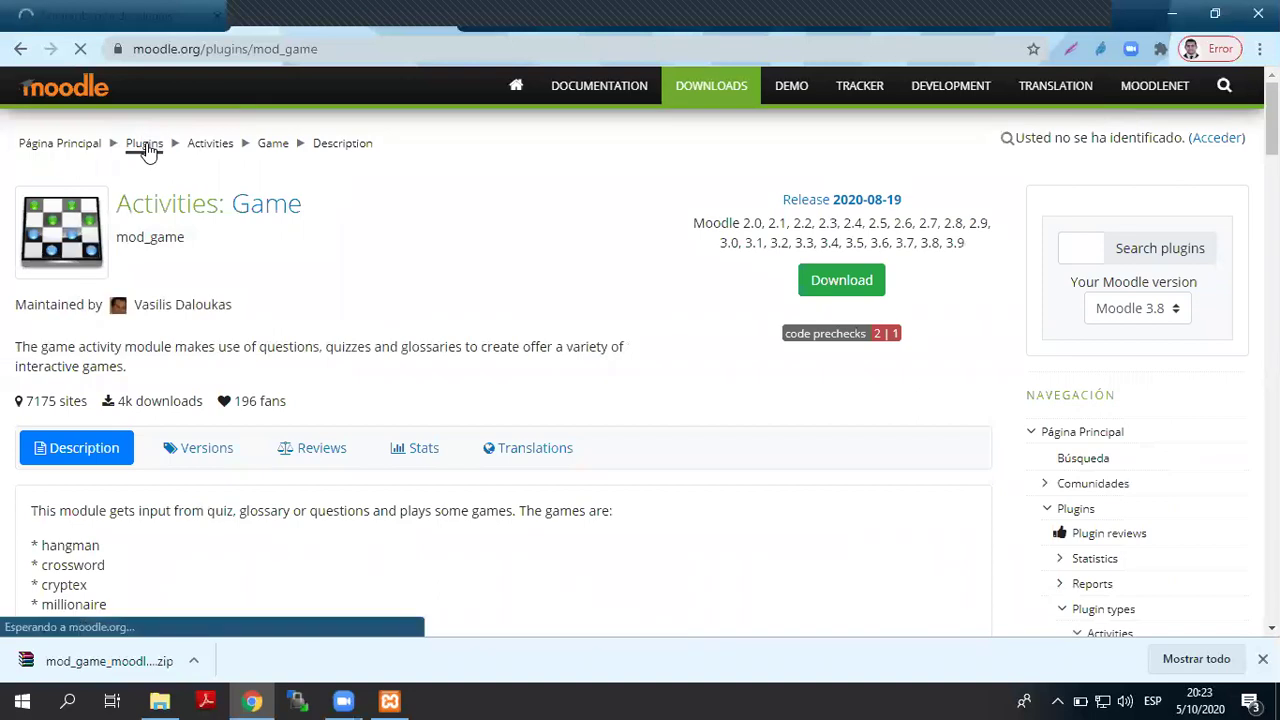
pyautogui.click(815, 247)
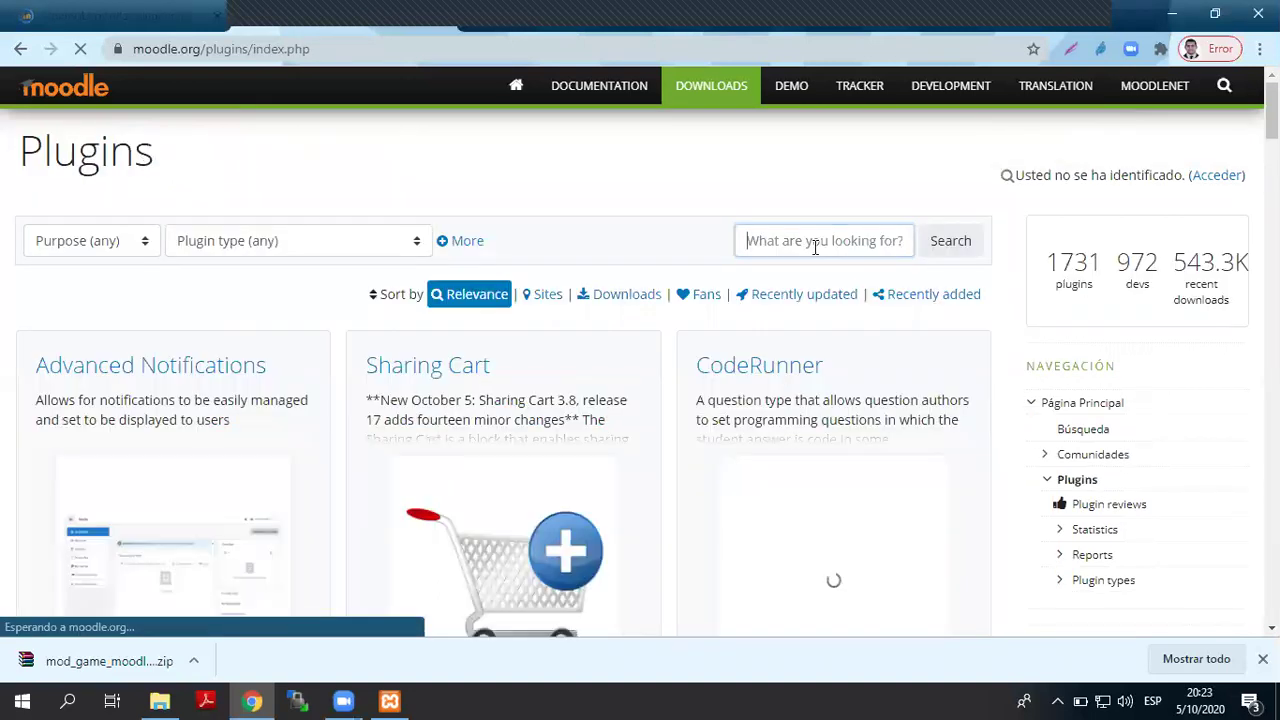
pyautogui.write('xp')
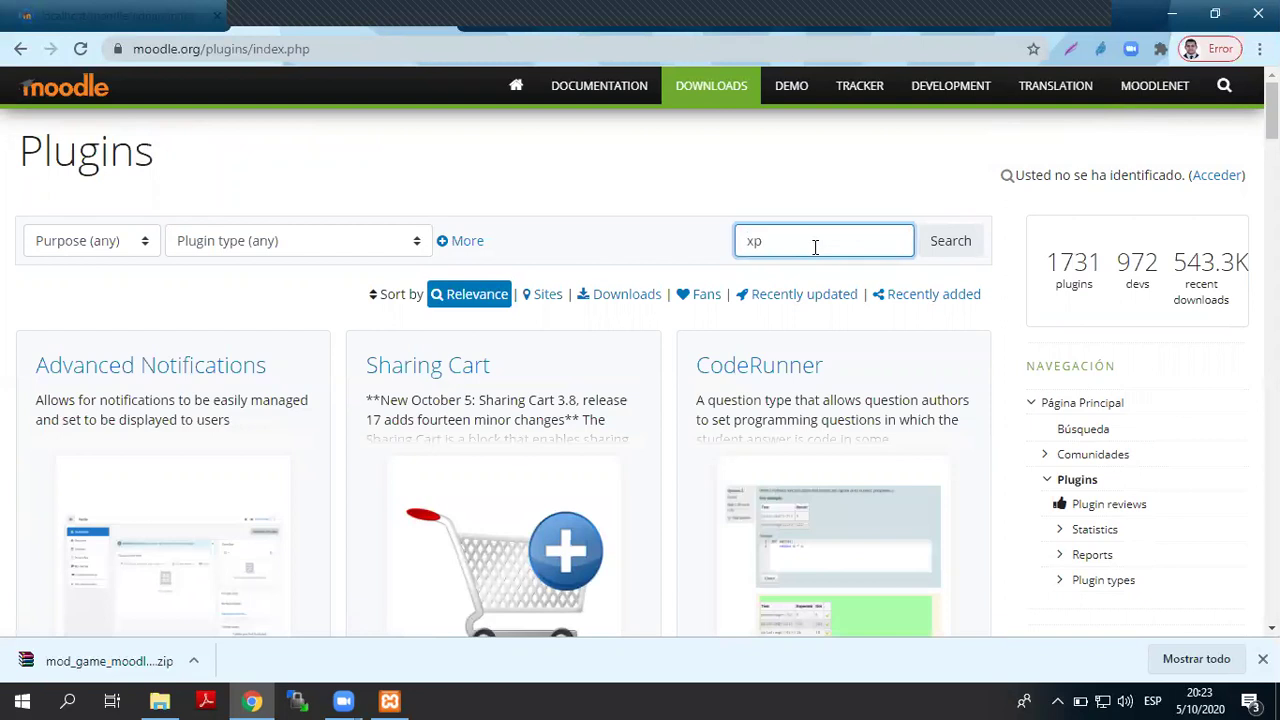
pyautogui.click(950, 242)
pyautogui.scroll(-7, 746, 363)
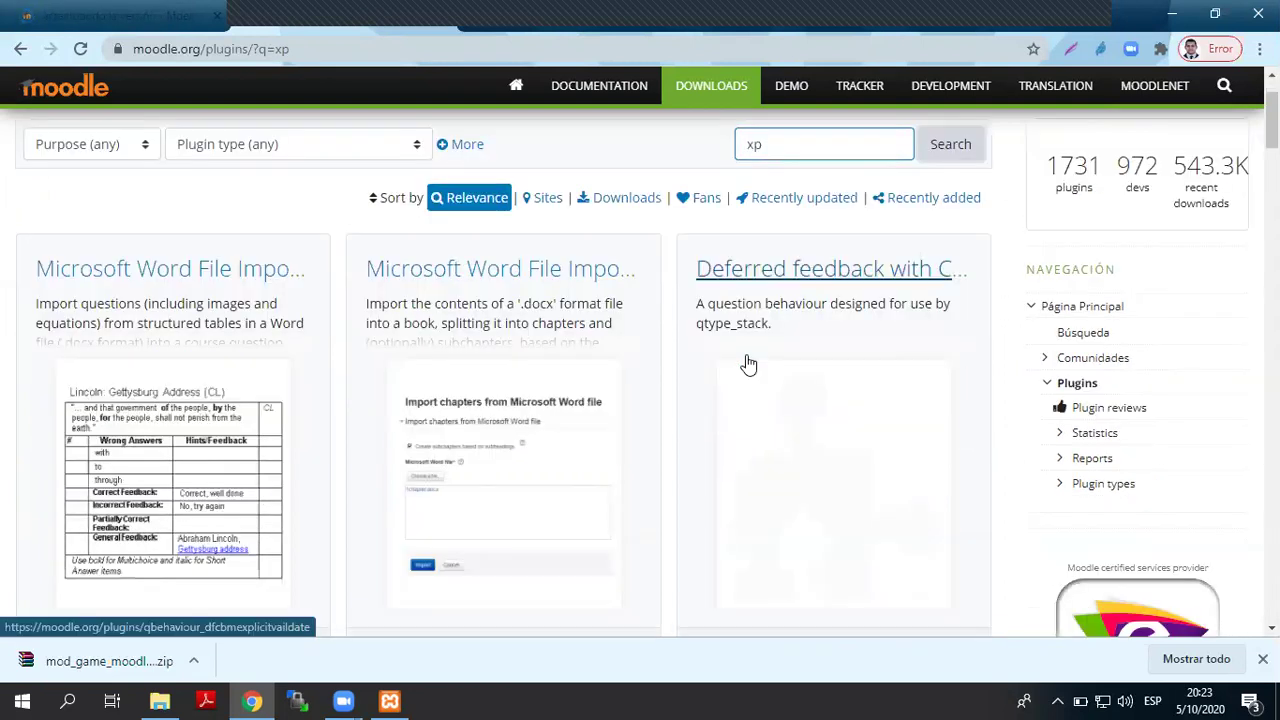
pyautogui.scroll(-6, 746, 355)
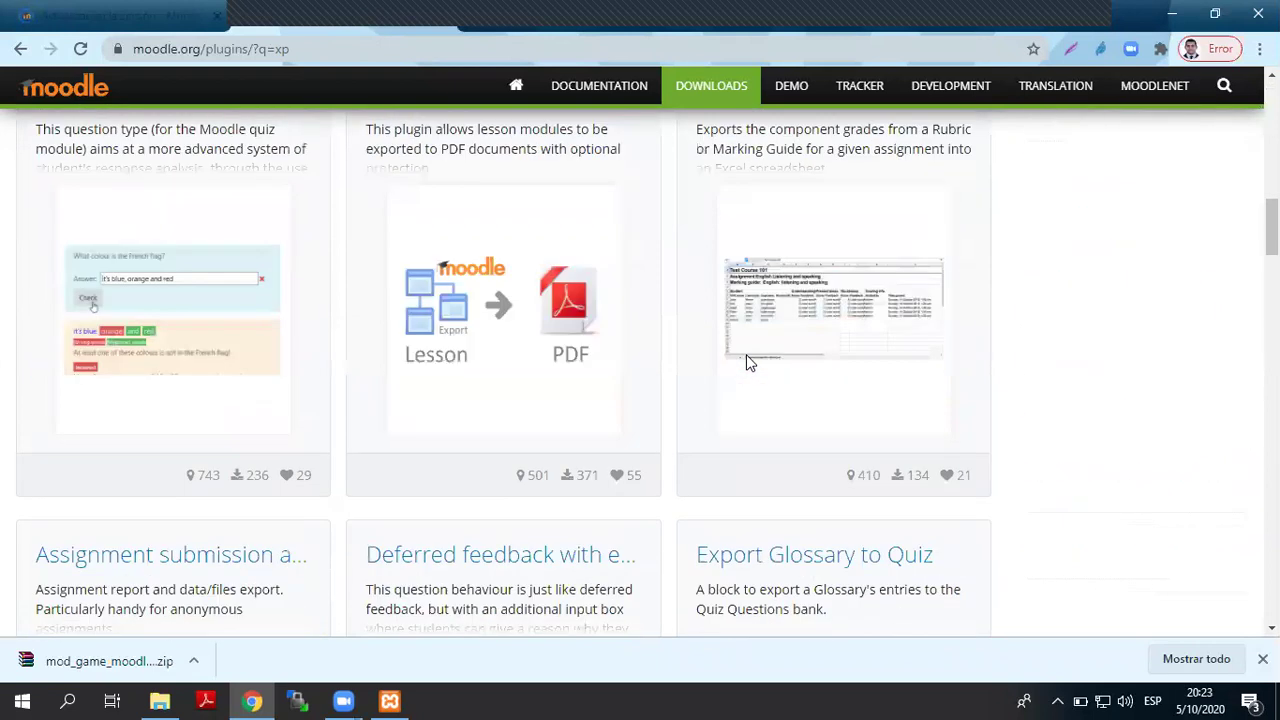
pyautogui.scroll(-5, 746, 365)
pyautogui.scroll(3, 746, 365)
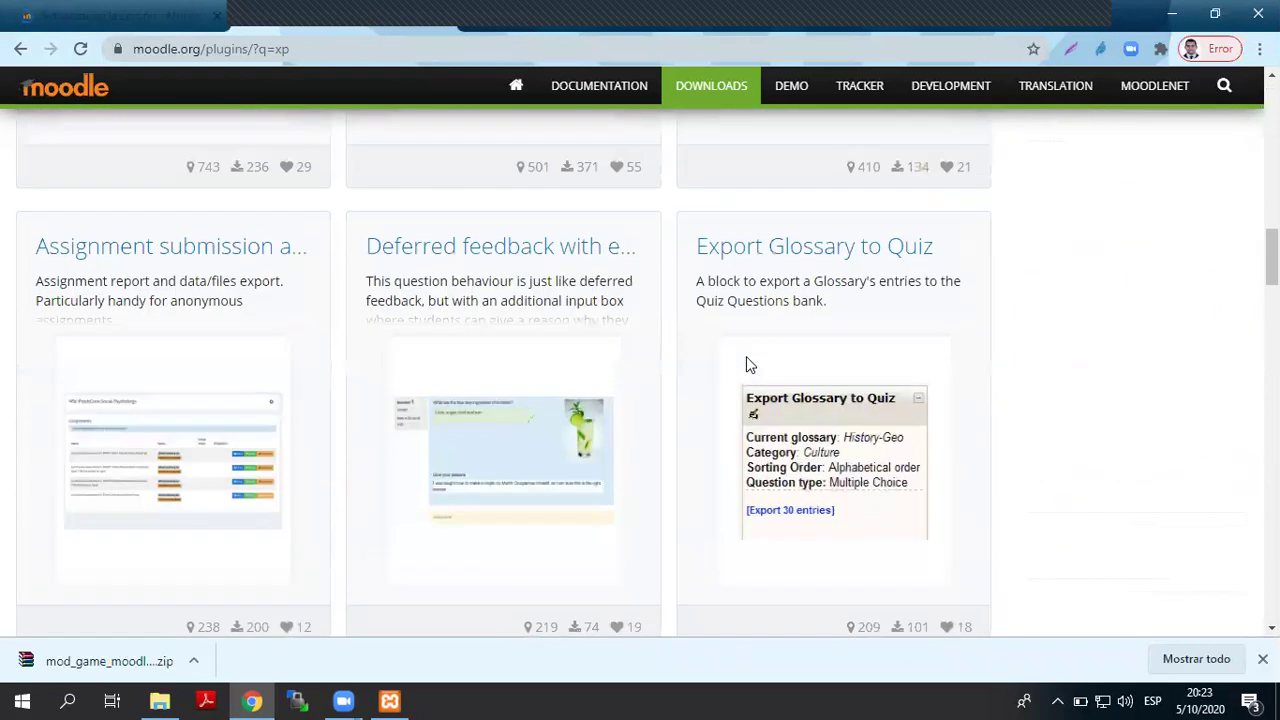
pyautogui.scroll(-12, 746, 365)
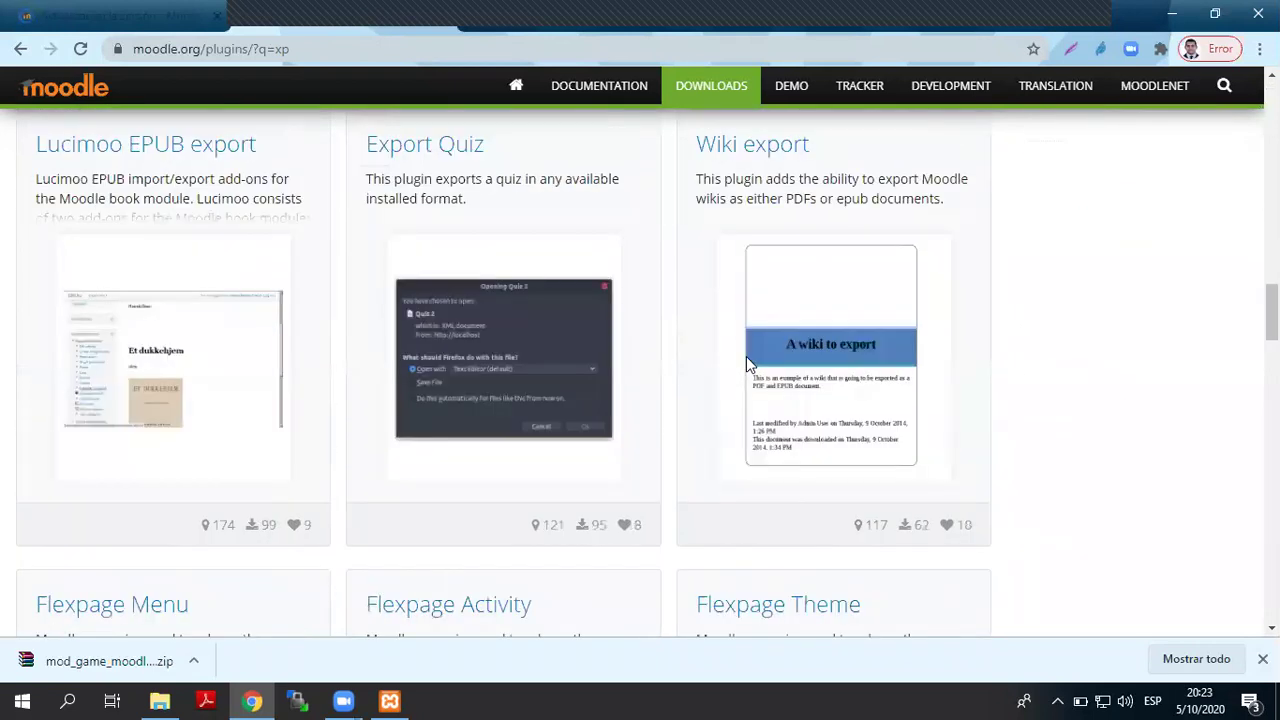
pyautogui.scroll(-15, 746, 365)
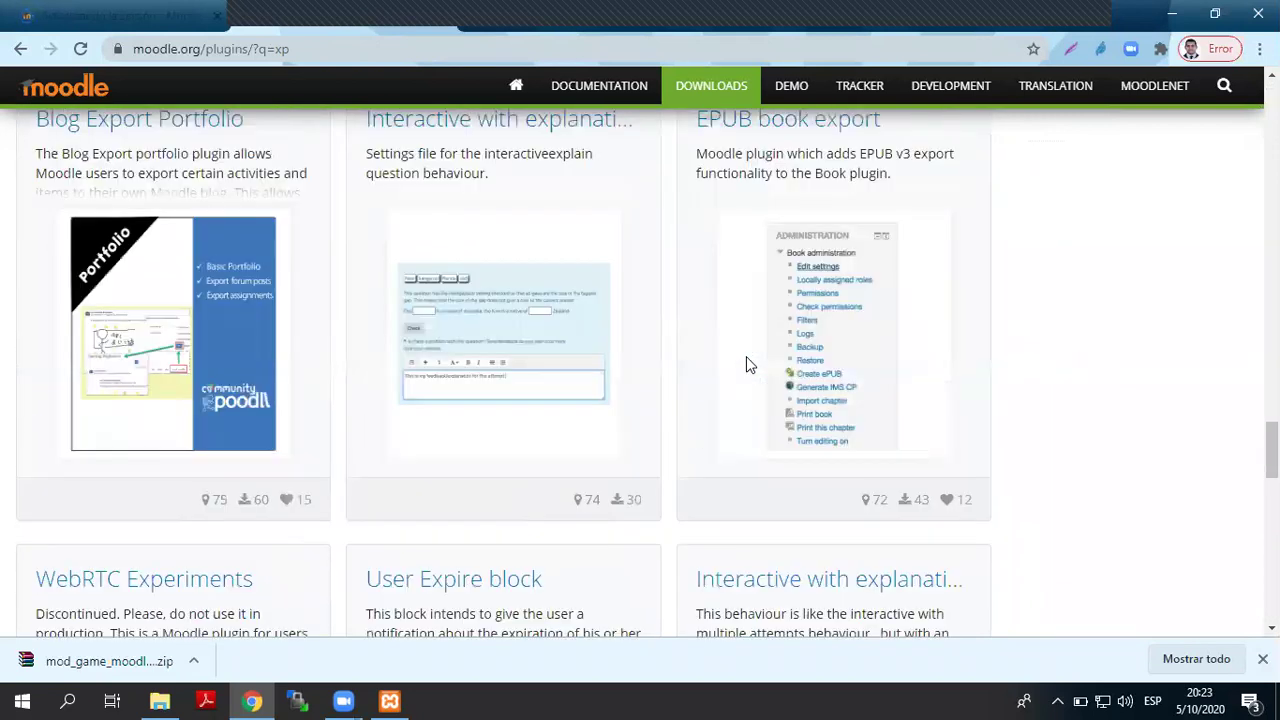
pyautogui.scroll(-4, 746, 365)
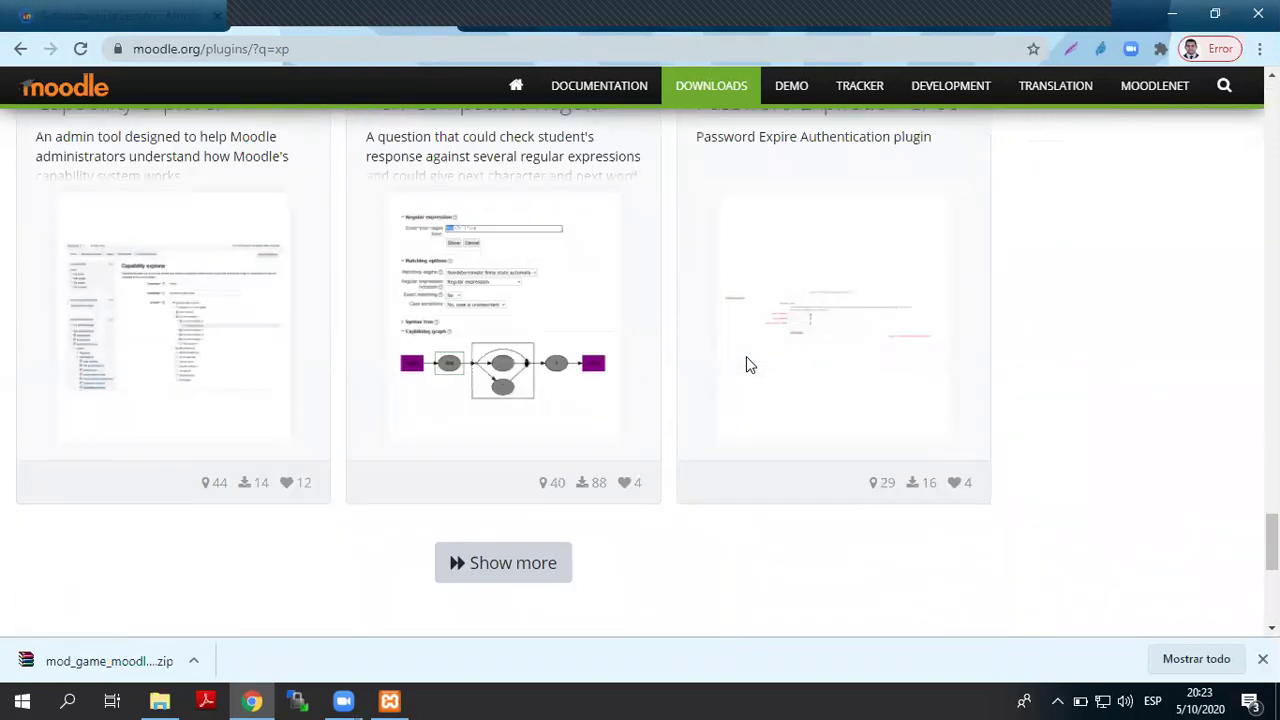
pyautogui.scroll(-20, 746, 365)
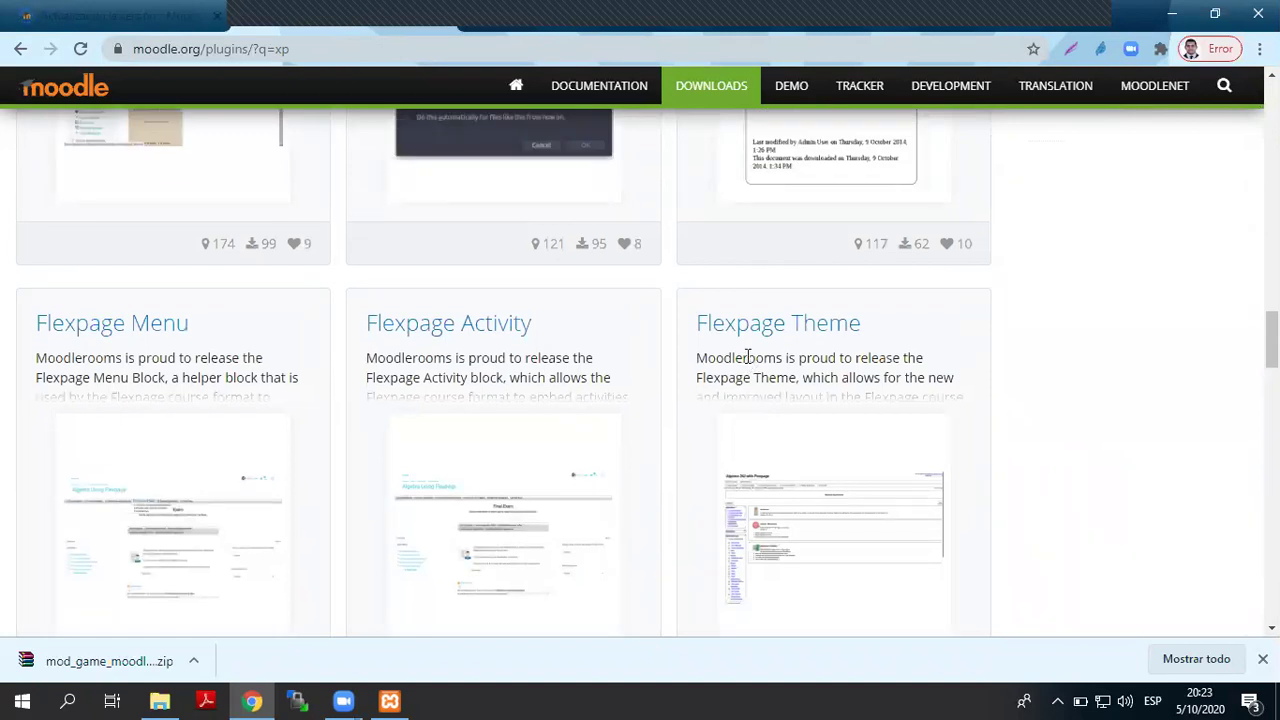
pyautogui.scroll(20, 909, 257)
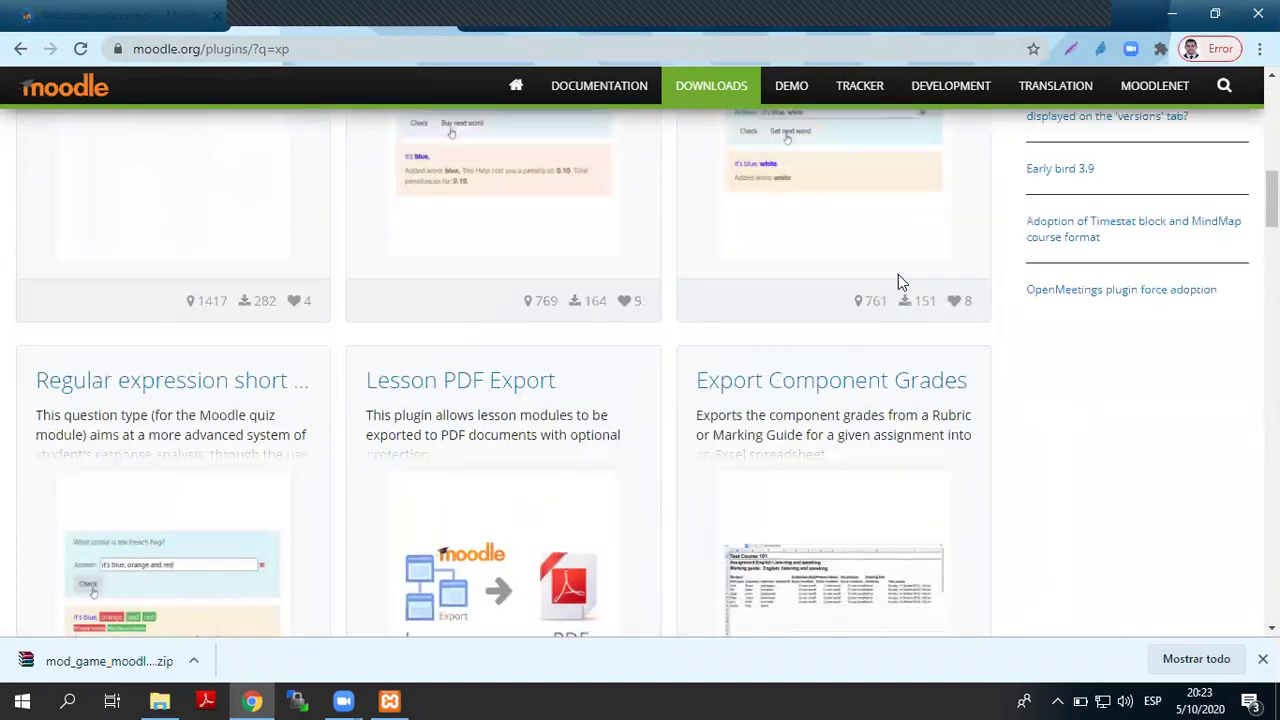
# - Search for 'Level up' instead and open the Level up! - Gamification plugin page
pyautogui.doubleClick(784, 238)
pyautogui.write('Level up')
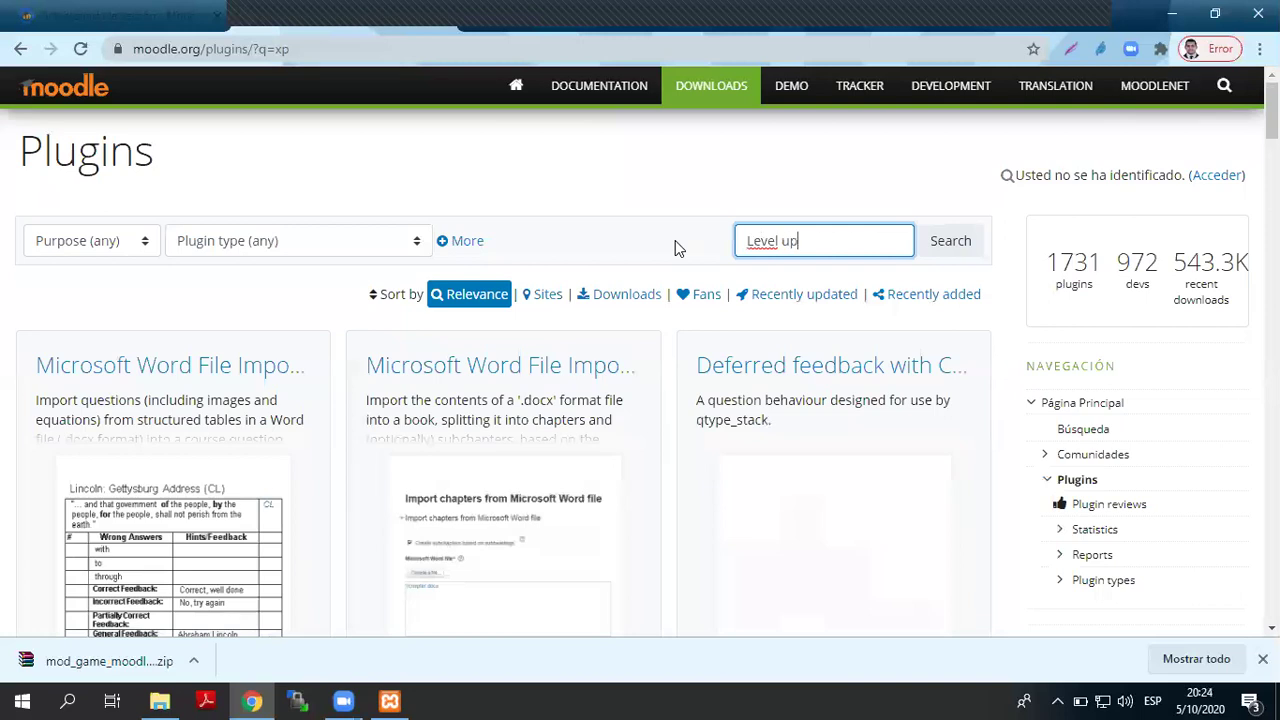
pyautogui.press('Return')
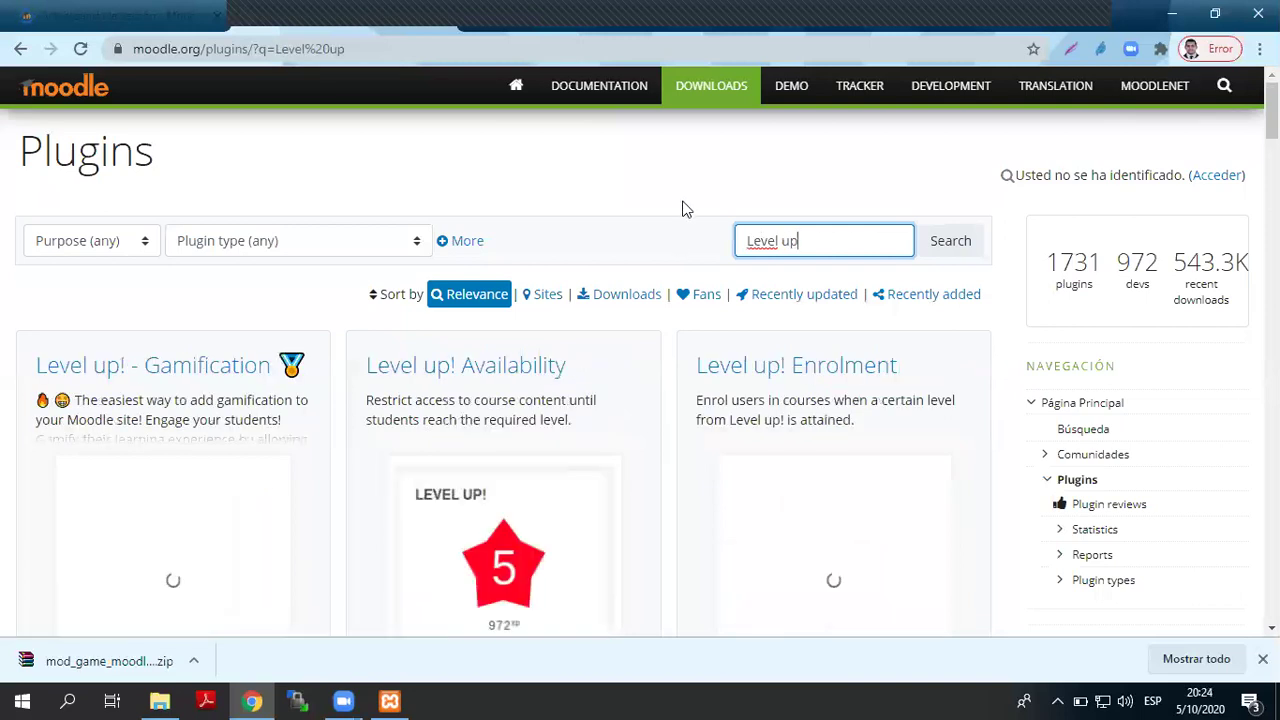
pyautogui.scroll(-1, 787, 175)
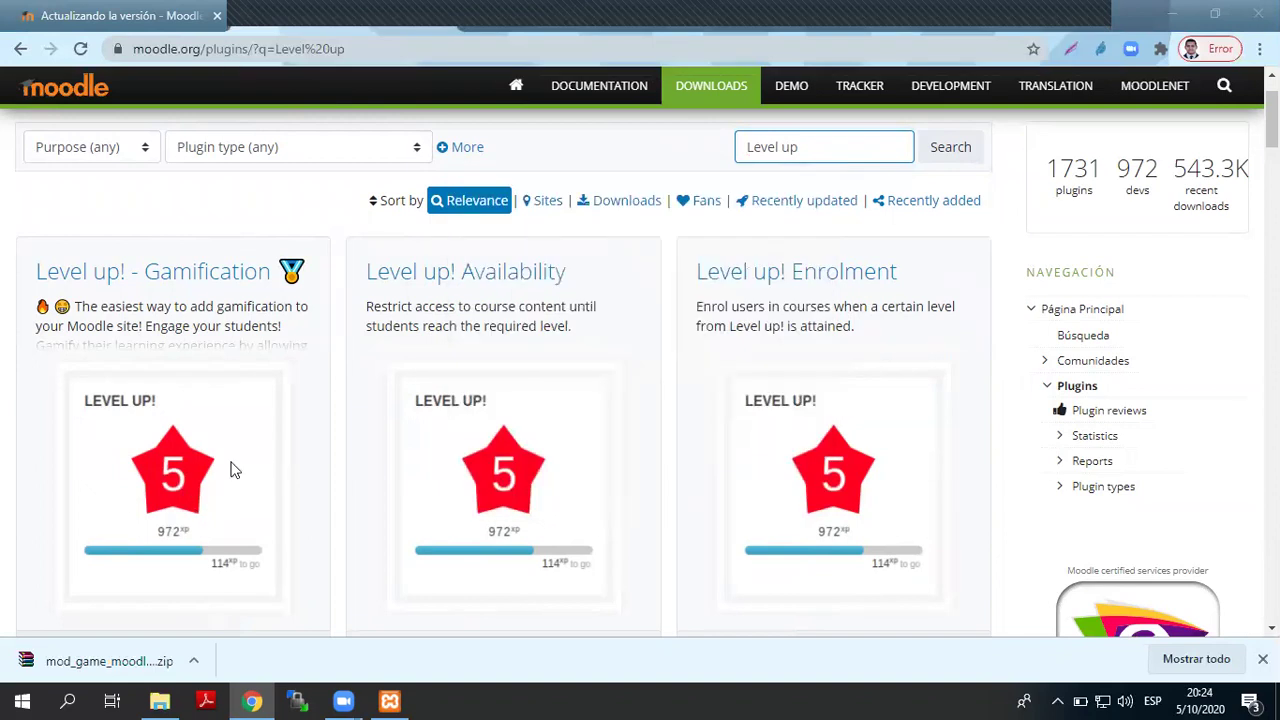
pyautogui.click(175, 273)
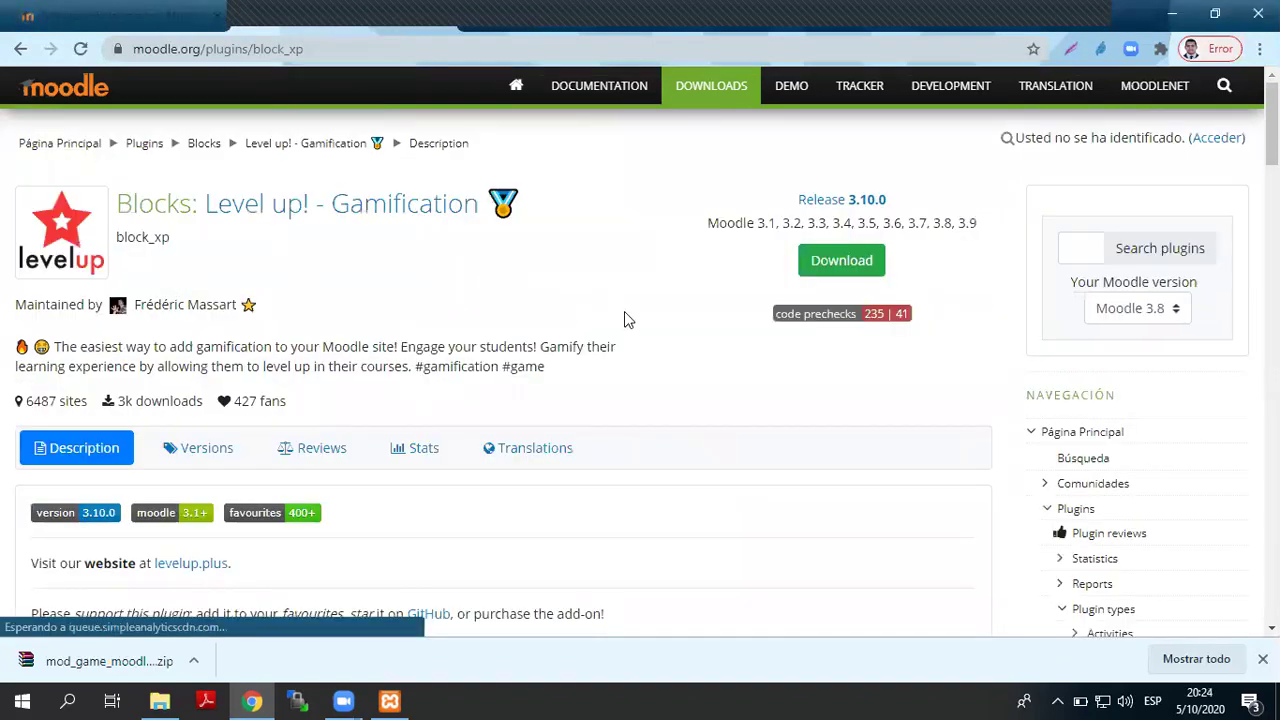
# - Download the Level up! 3.10.0 release, then continue the local upgrade to the Juego settings page
pyautogui.click(198, 455)
pyautogui.scroll(-4, 403, 330)
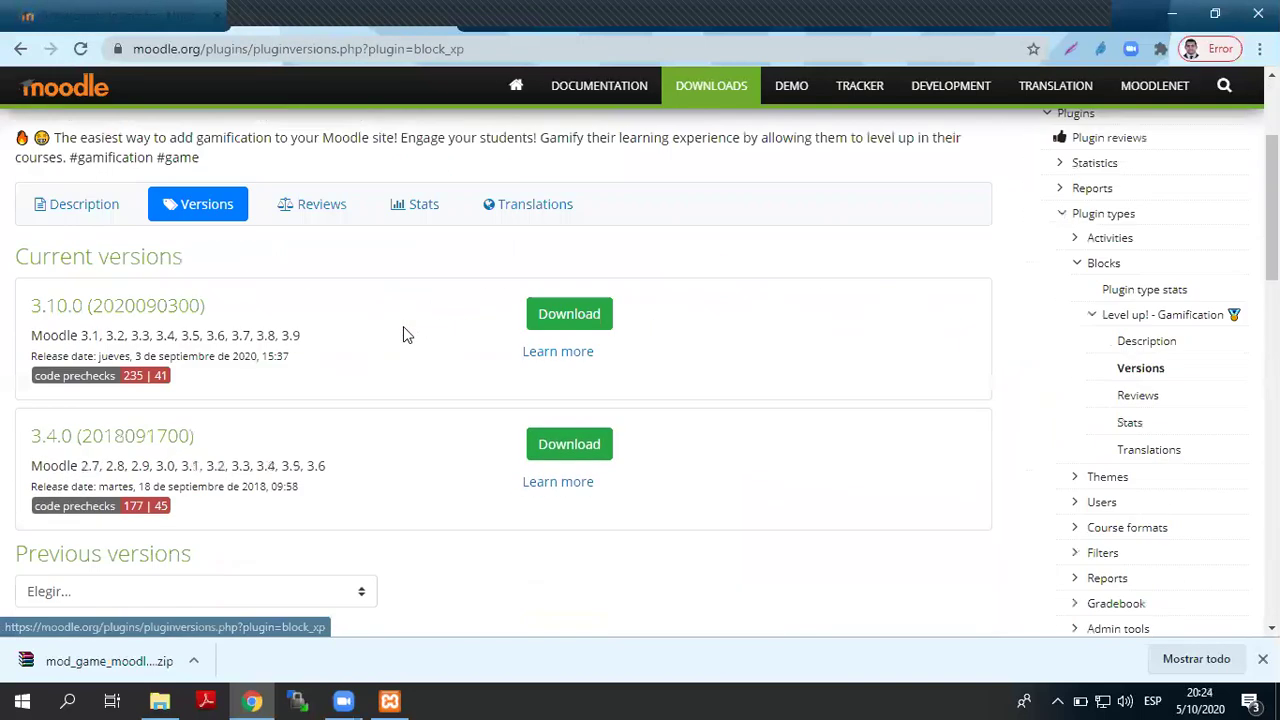
pyautogui.scroll(2, 403, 335)
pyautogui.click(569, 338)
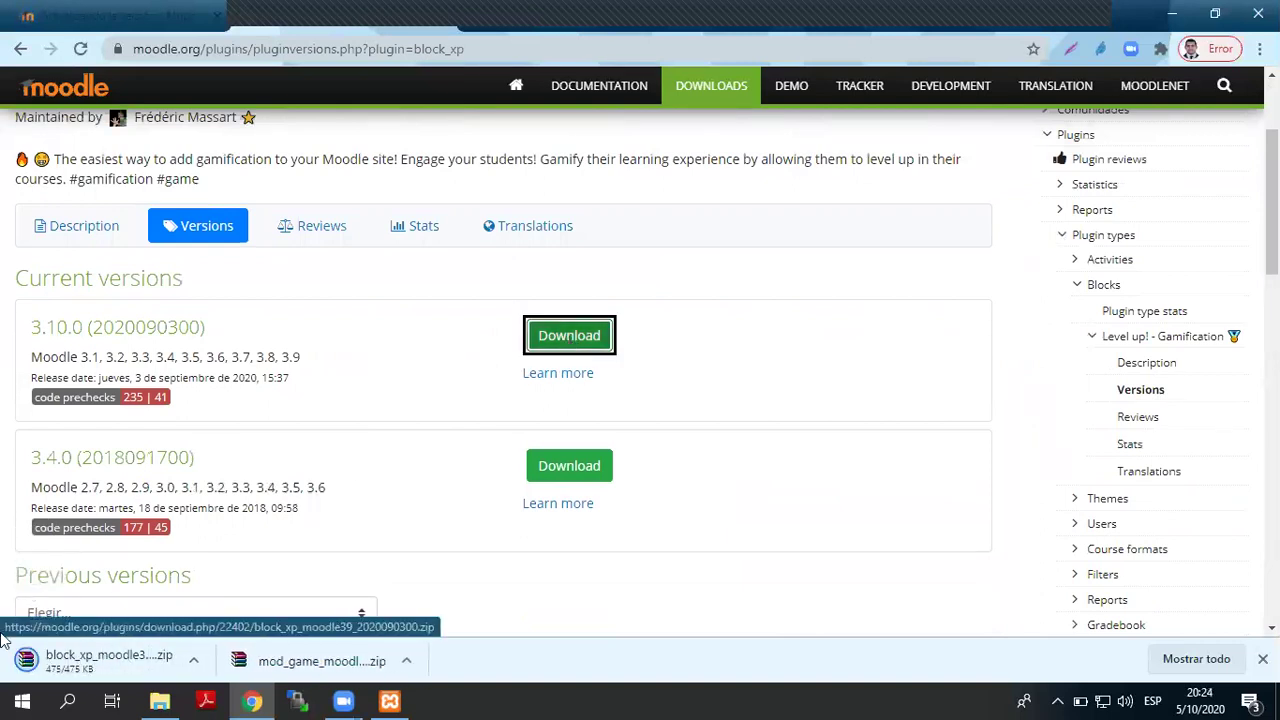
pyautogui.click(153, 17)
pyautogui.click(40, 241)
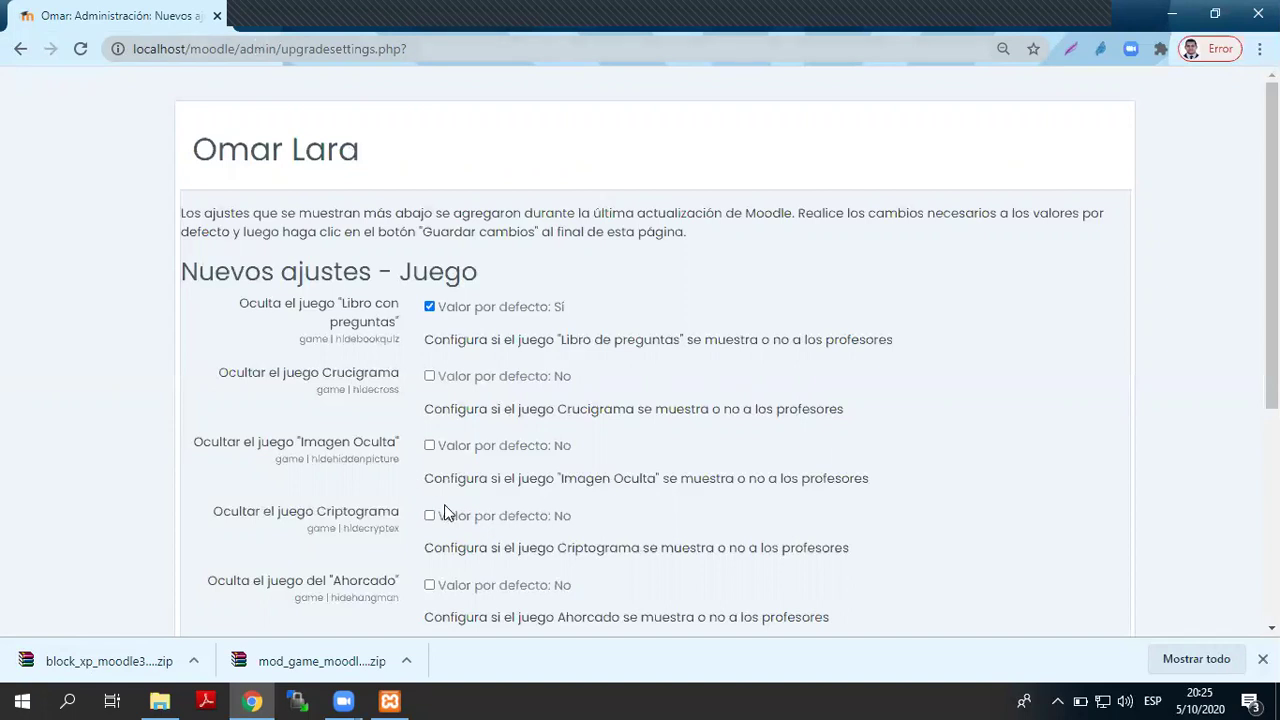
# - Keep the new Juego settings at their defaults and save them with Guardar cambios
pyautogui.scroll(-3, 433, 514)
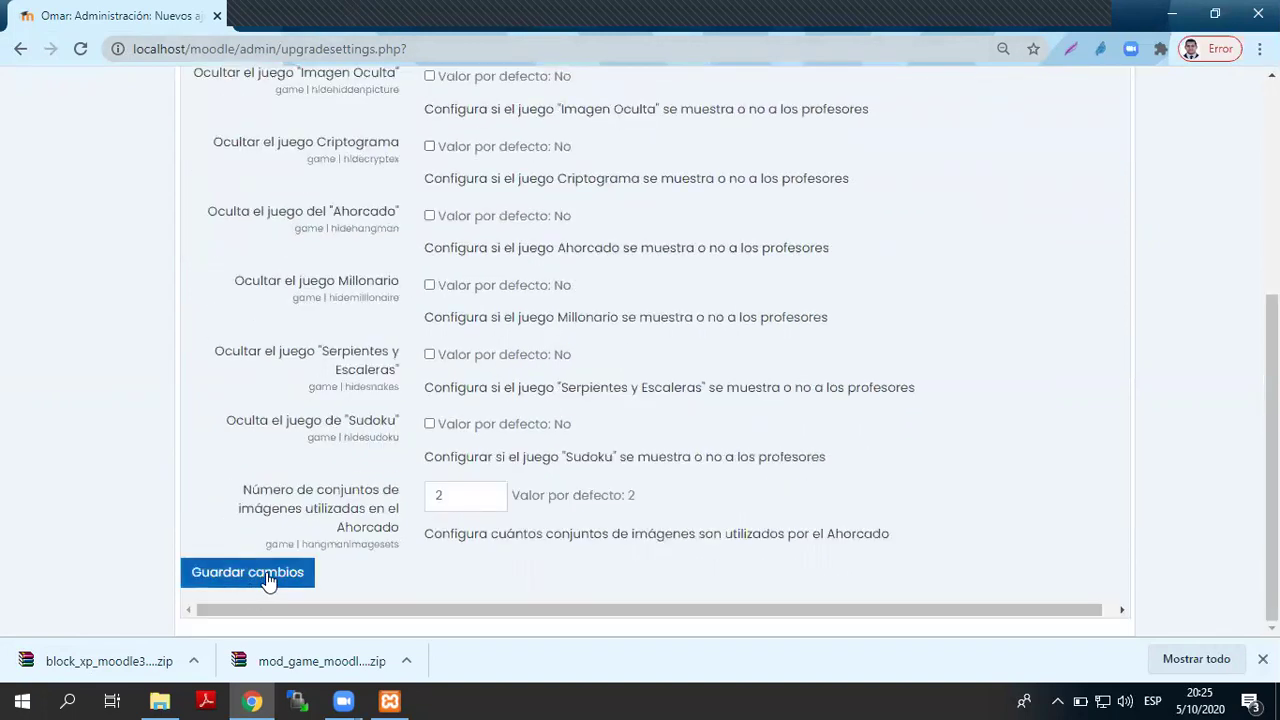
pyautogui.click(268, 578)
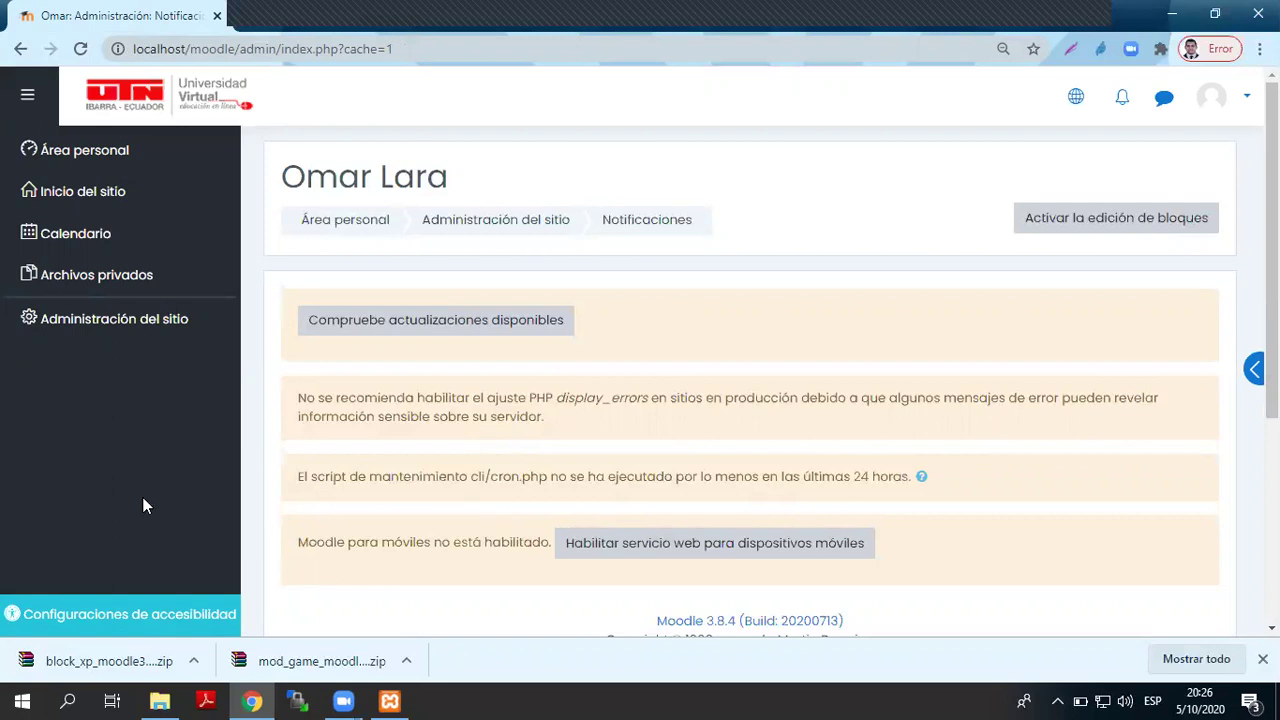
# - Open Instalar módulos externos from the Extensiones section of Site administration
pyautogui.click(157, 328)
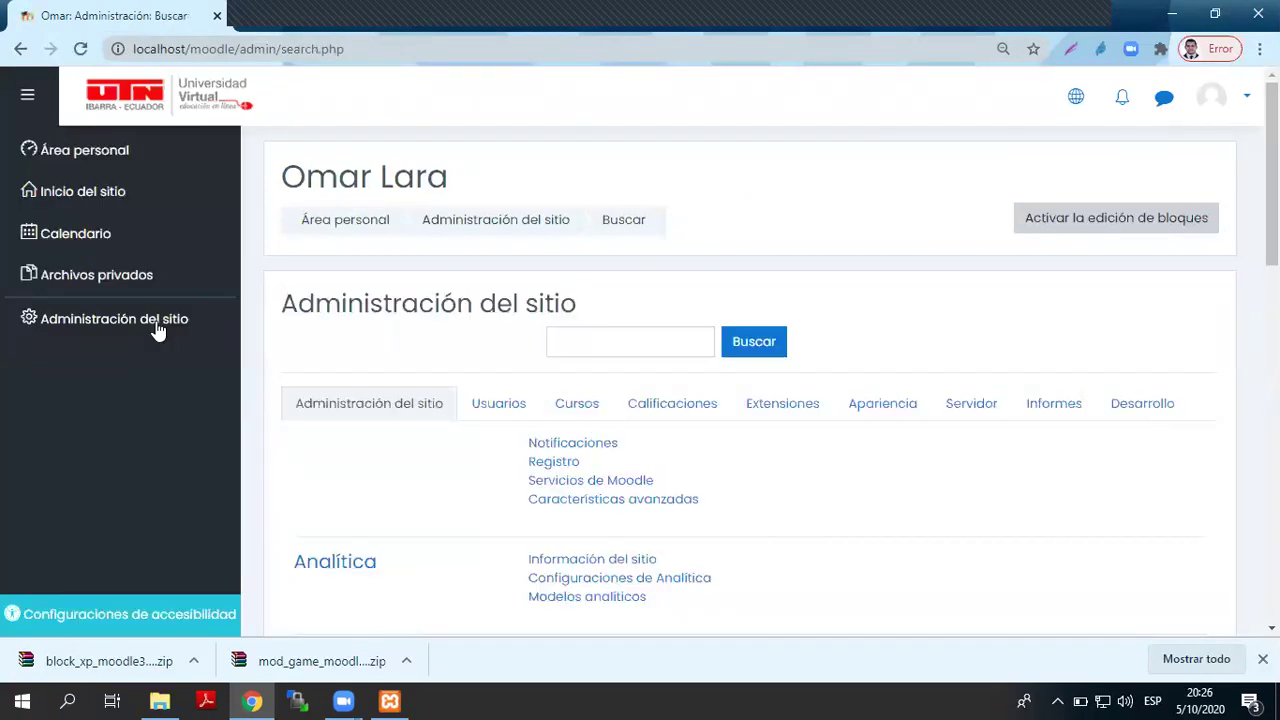
pyautogui.click(790, 406)
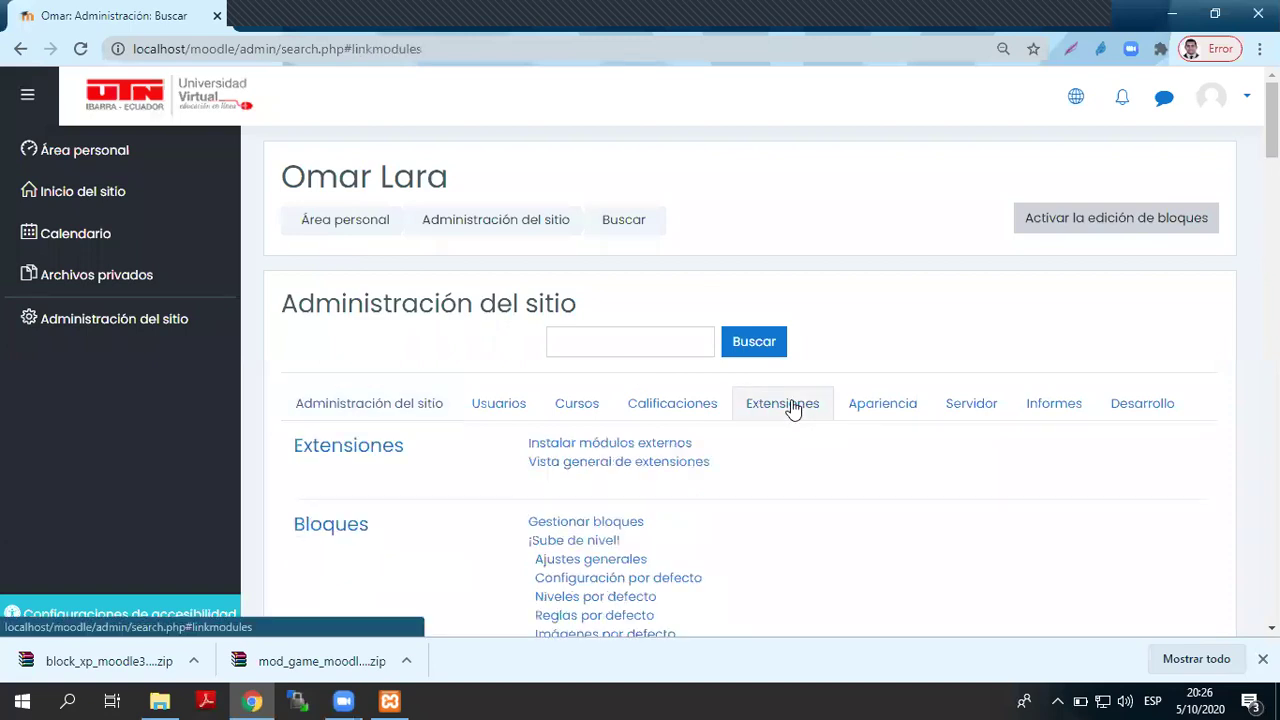
pyautogui.click(638, 447)
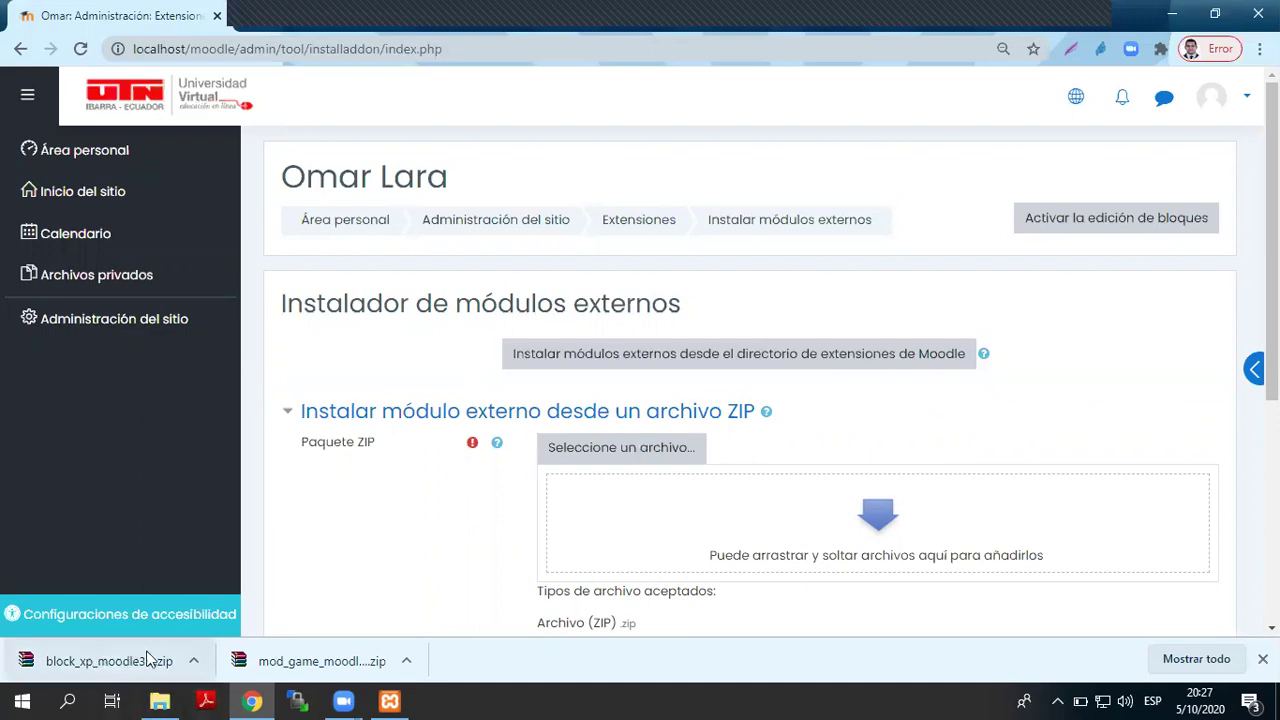
# - Drag block_xp_moodle39_2020090300.zip from its download folder onto the Paquete ZIP field
pyautogui.click(194, 661)
pyautogui.click(258, 596)
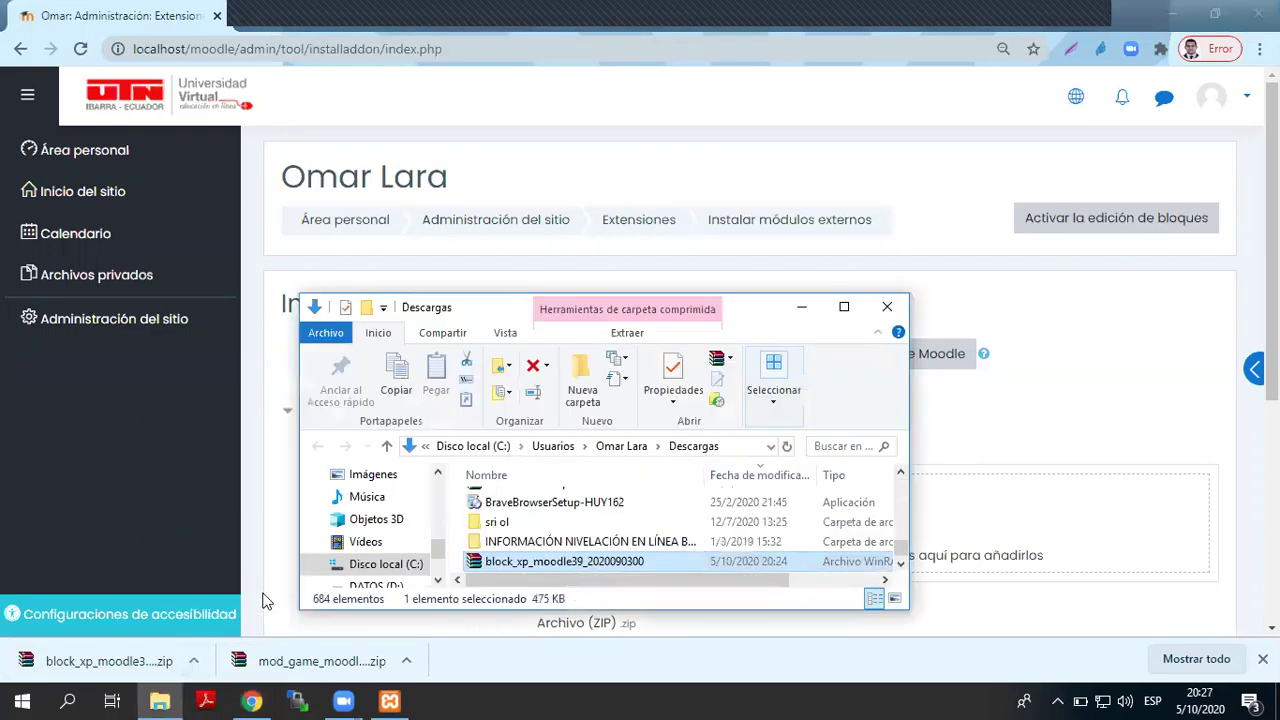
pyautogui.moveTo(656, 561); pyautogui.dragTo(1040, 540)
pyautogui.scroll(-3, 820, 434)
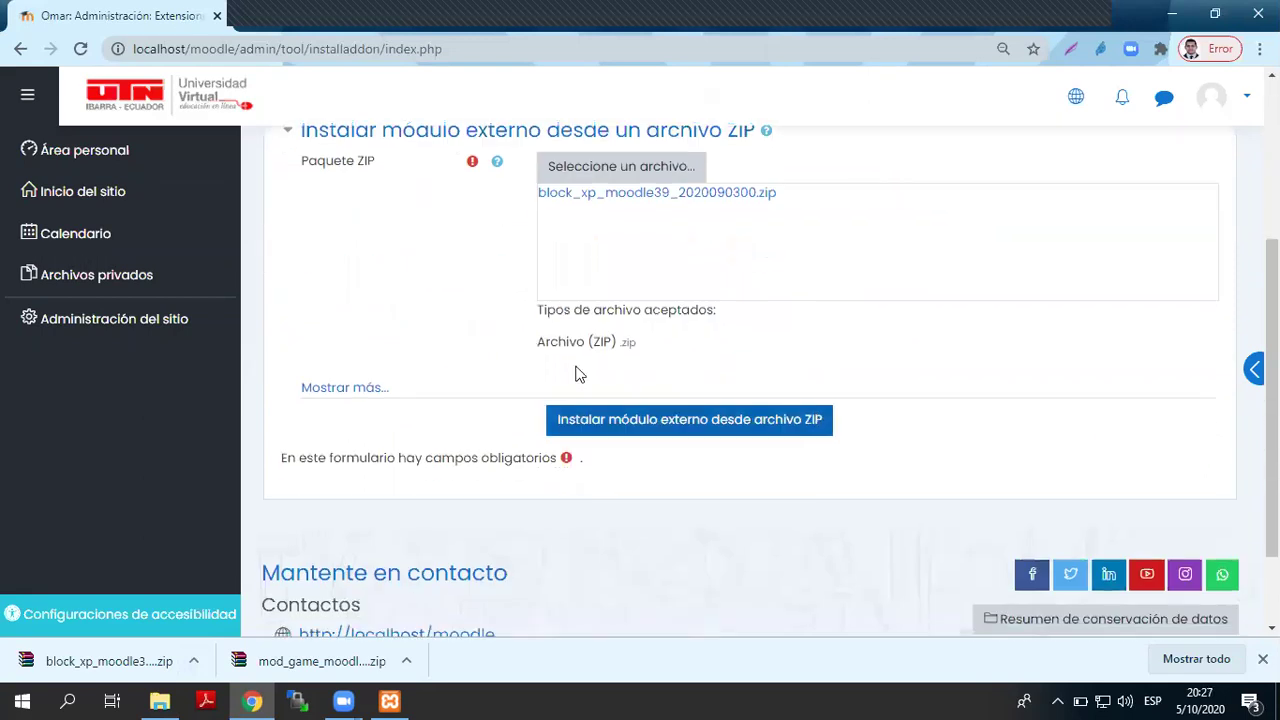
# - Set the extension type to Bloque (block) and install block_xp from the ZIP package
pyautogui.click(343, 390)
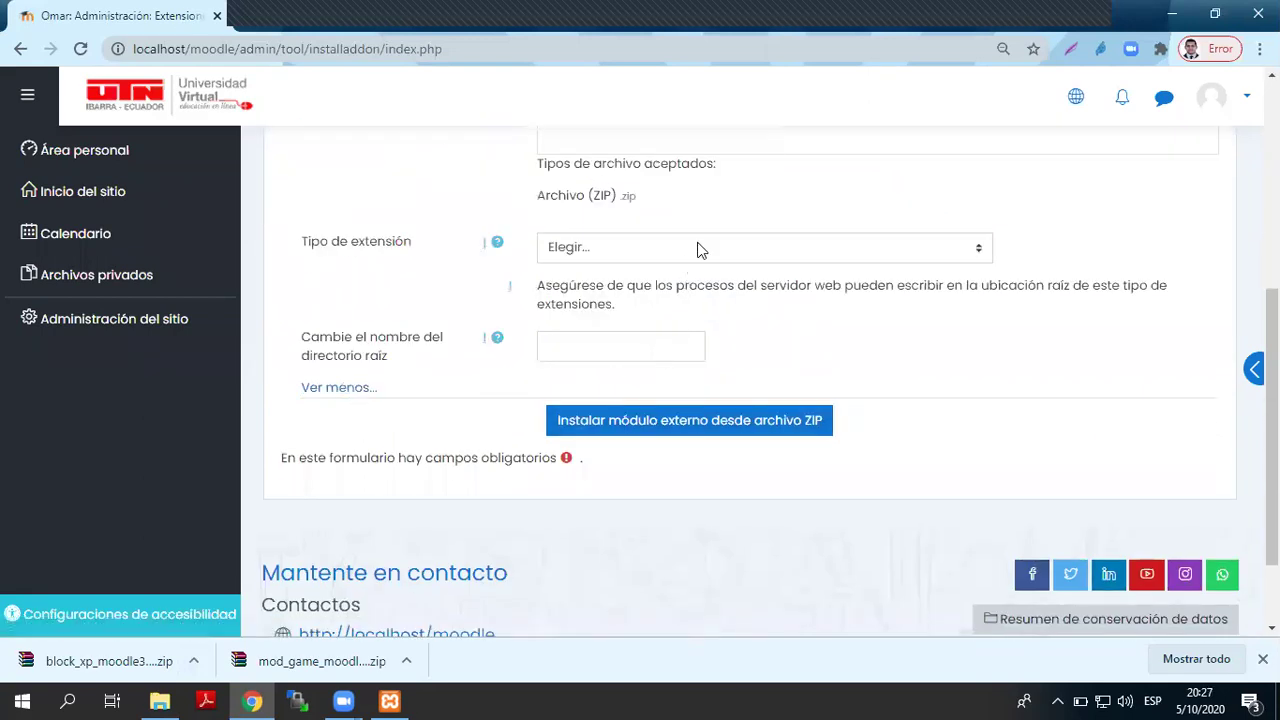
pyautogui.click(703, 250)
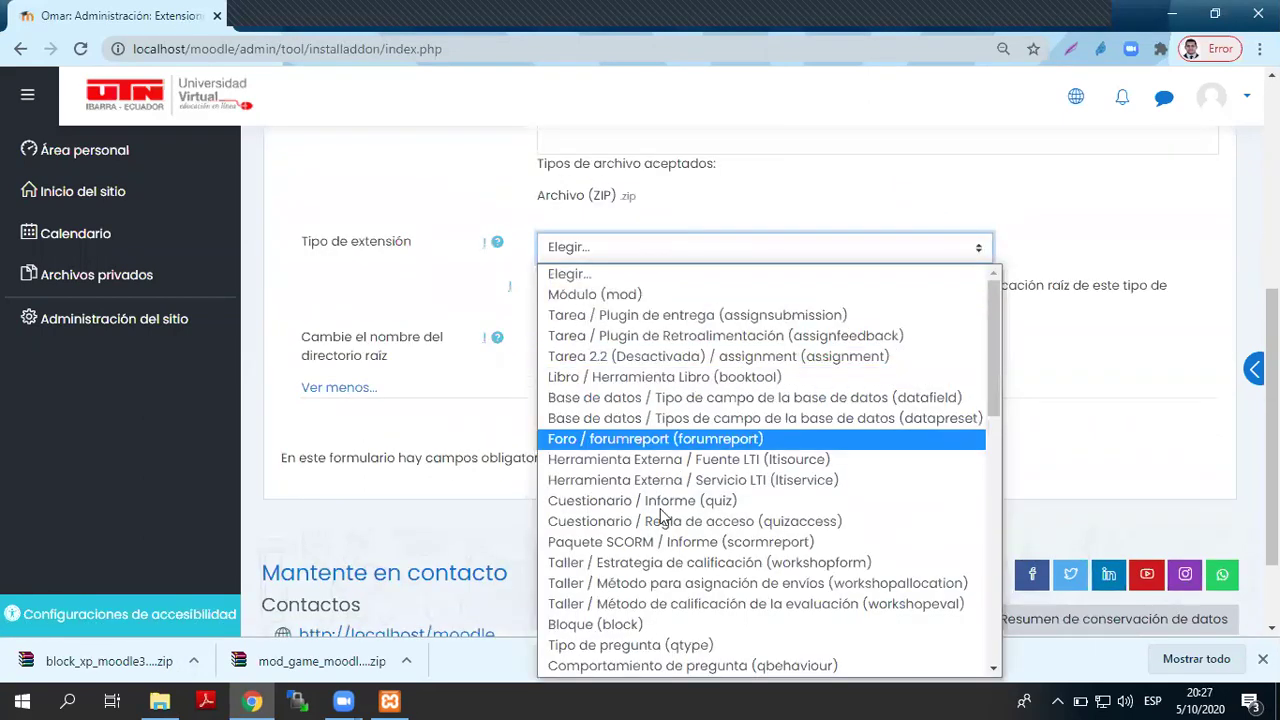
pyautogui.click(593, 626)
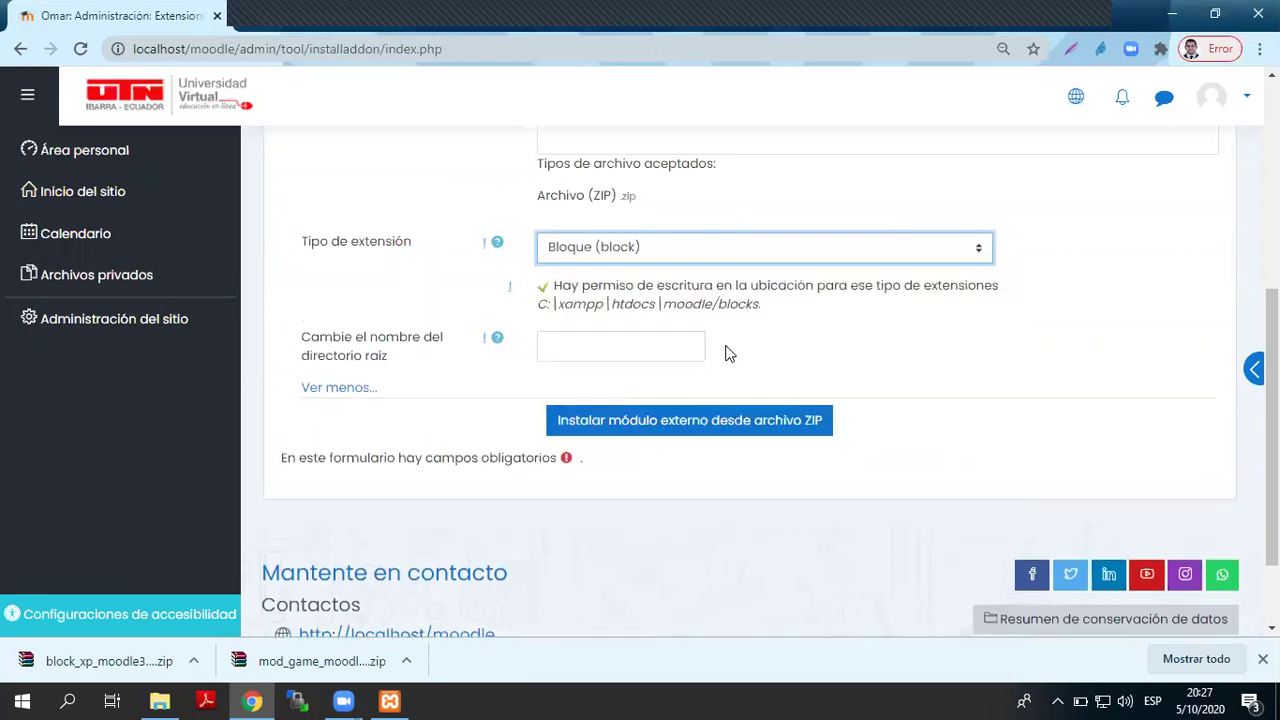
pyautogui.click(658, 420)
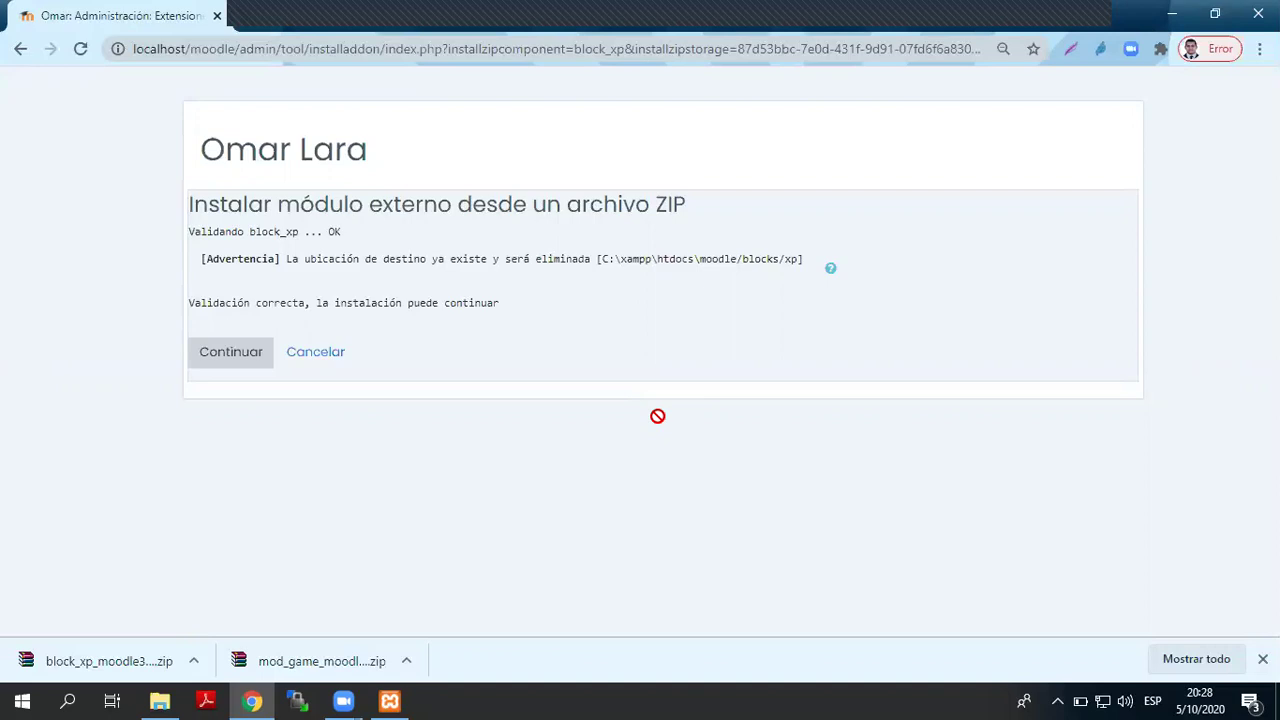
# - Continue the validated block_xp installation back to the Notifications page
pyautogui.click(268, 355)
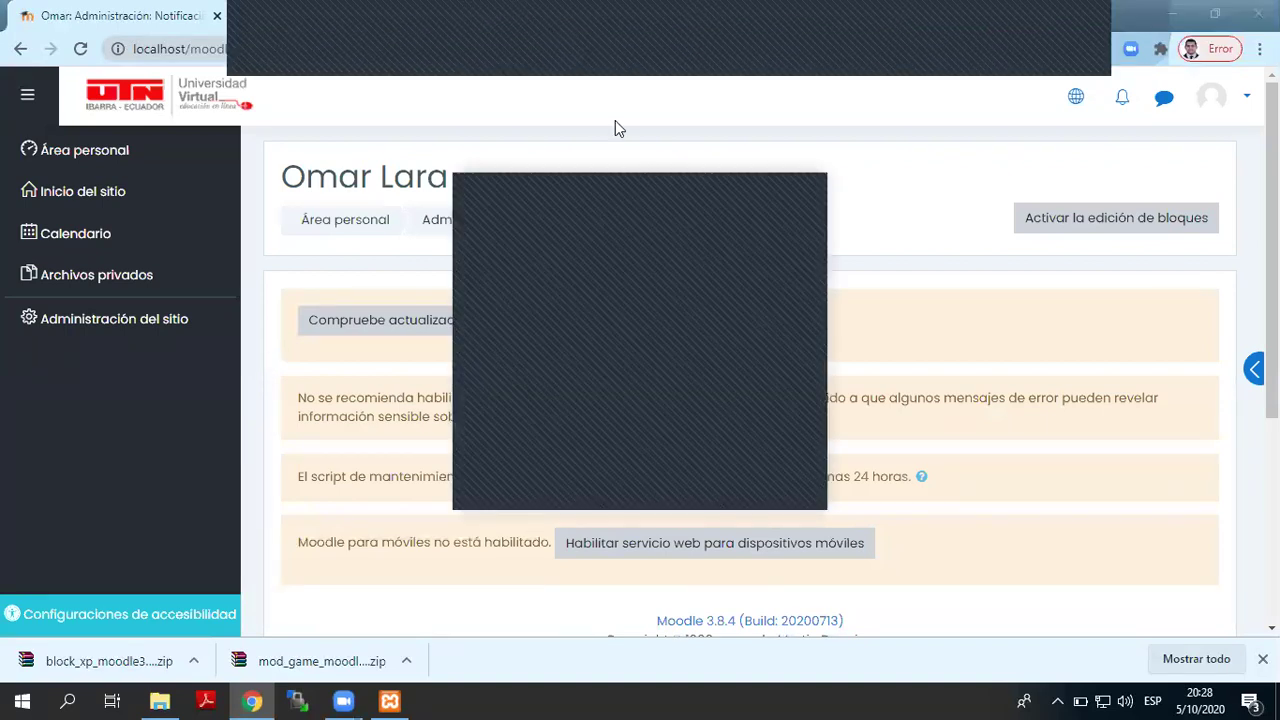
# - Dismiss the dialog and open Administrar cursos y categorías under Site administration's Cursos section
pyautogui.click(664, 202)
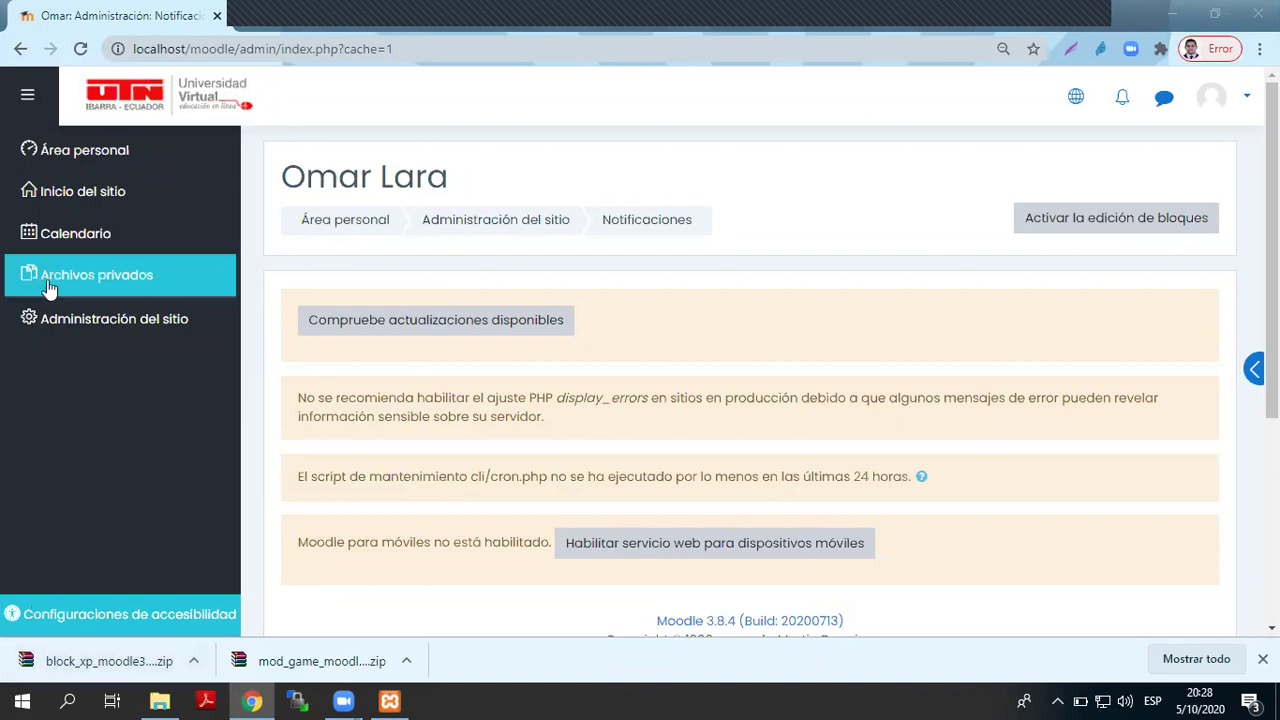
pyautogui.click(84, 322)
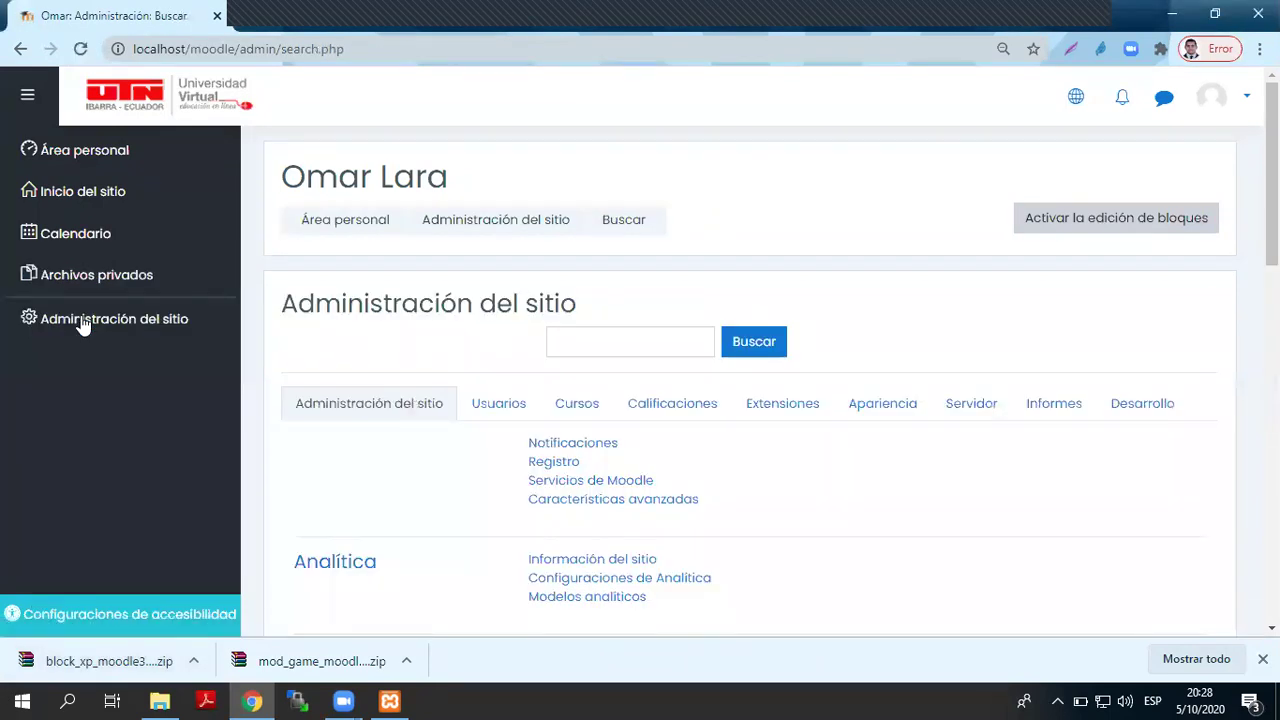
pyautogui.click(576, 403)
pyautogui.click(586, 447)
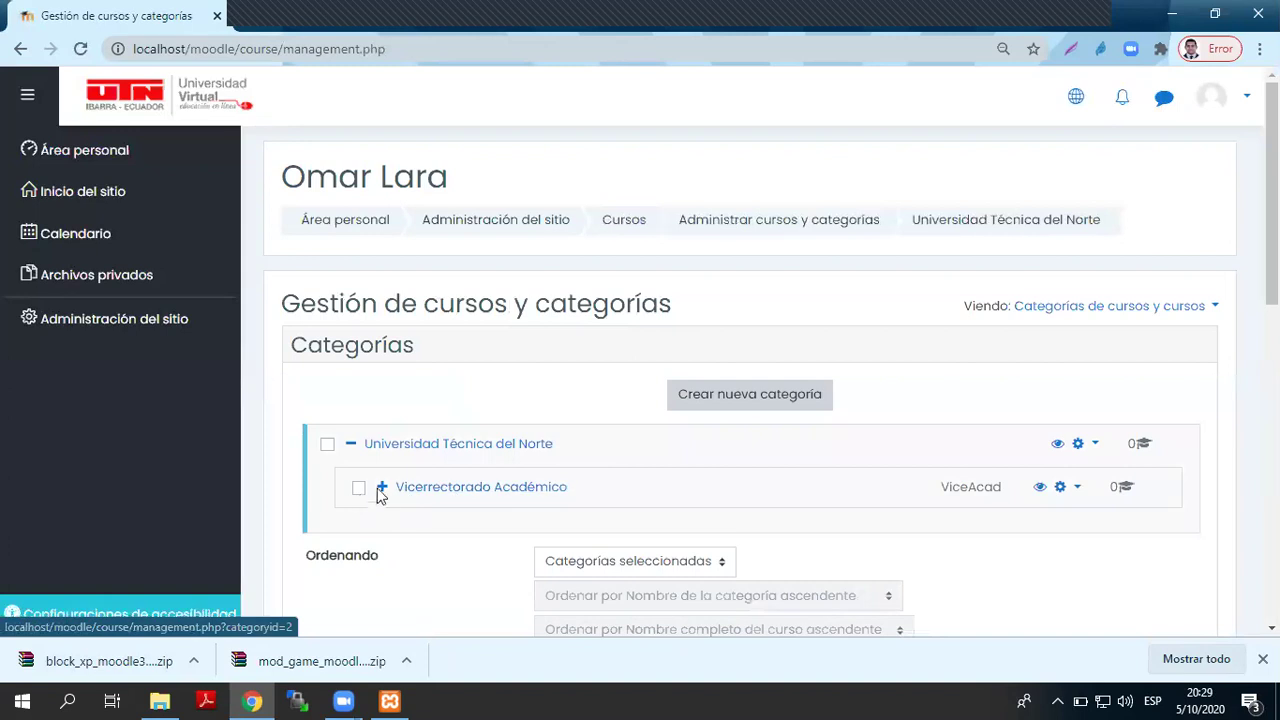
# - Browse Vicerrectorado Académico › Unidad de Educación en Línea › Año Lectivo 2020 - 2021 and open Primero Básica A
pyautogui.click(383, 487)
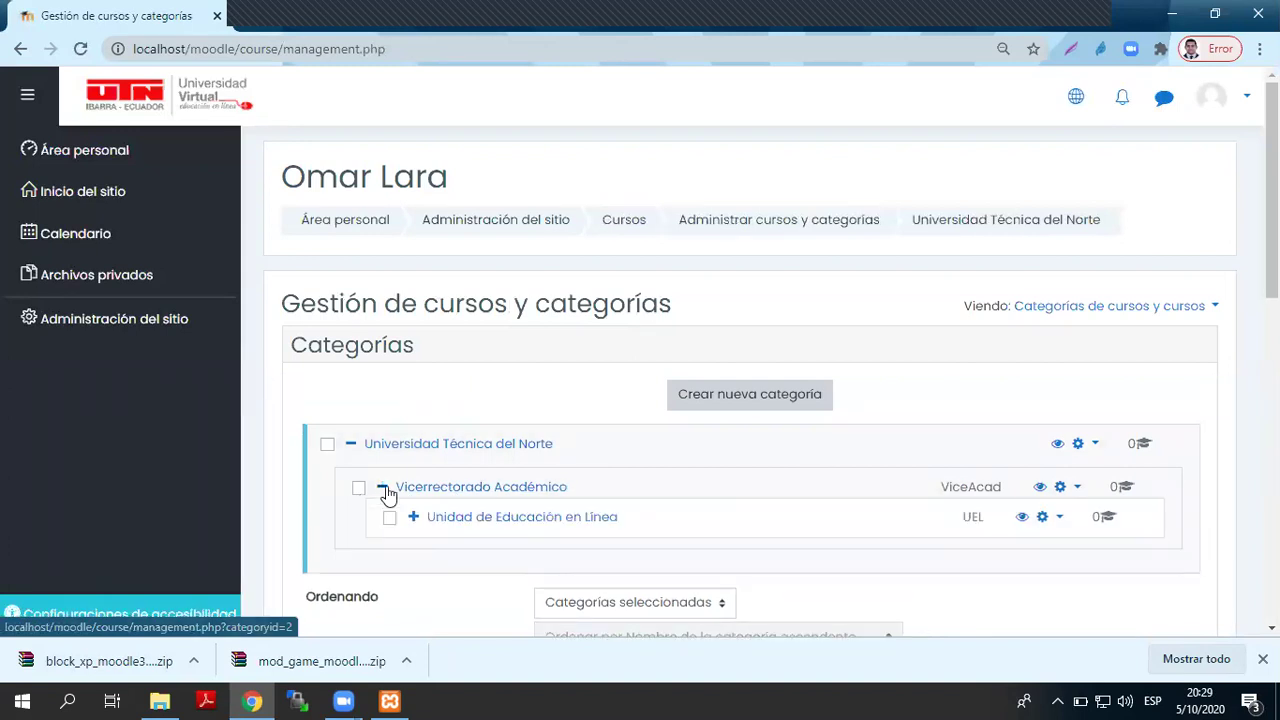
pyautogui.click(413, 517)
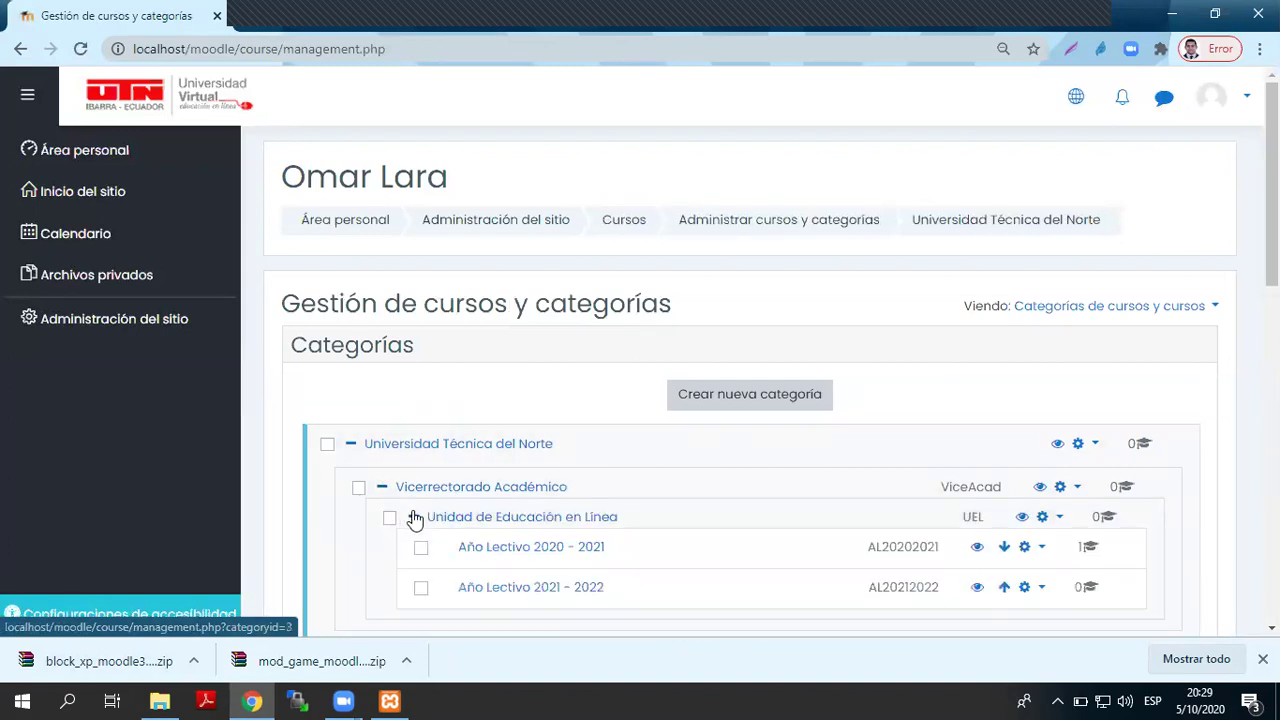
pyautogui.scroll(-2, 615, 497)
pyautogui.scroll(1, 615, 500)
pyautogui.click(600, 466)
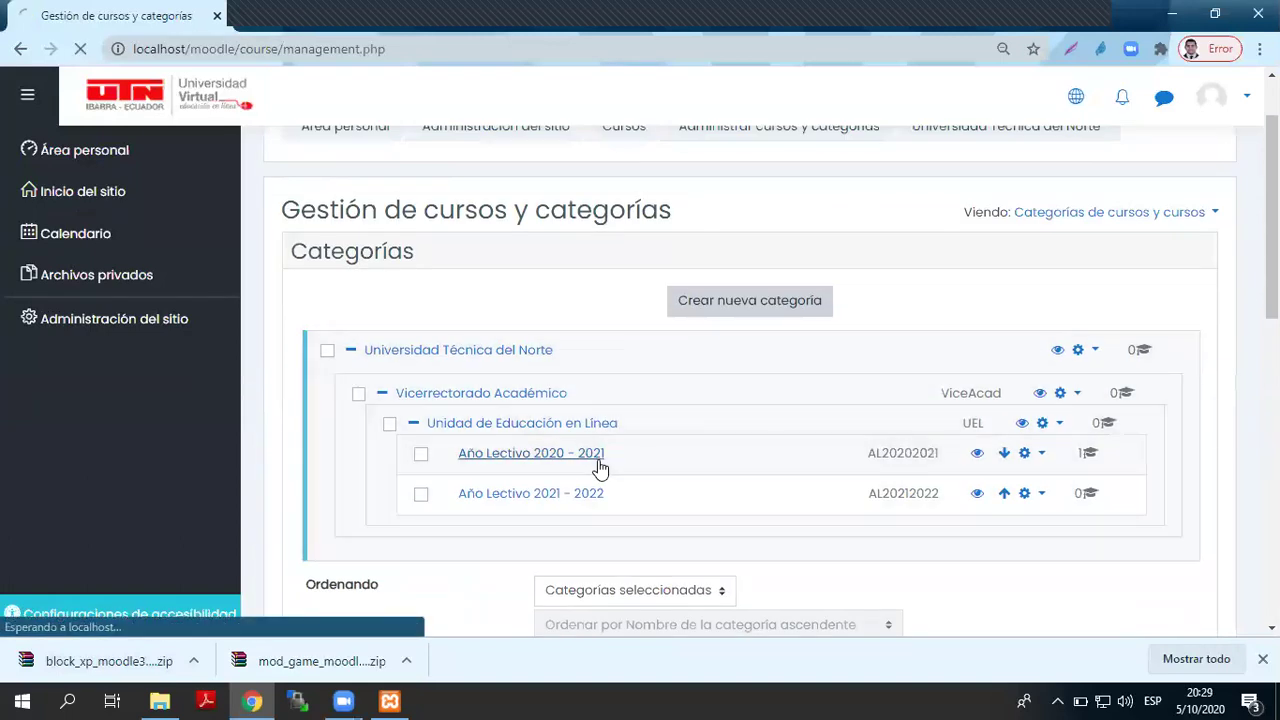
pyautogui.scroll(-8, 594, 466)
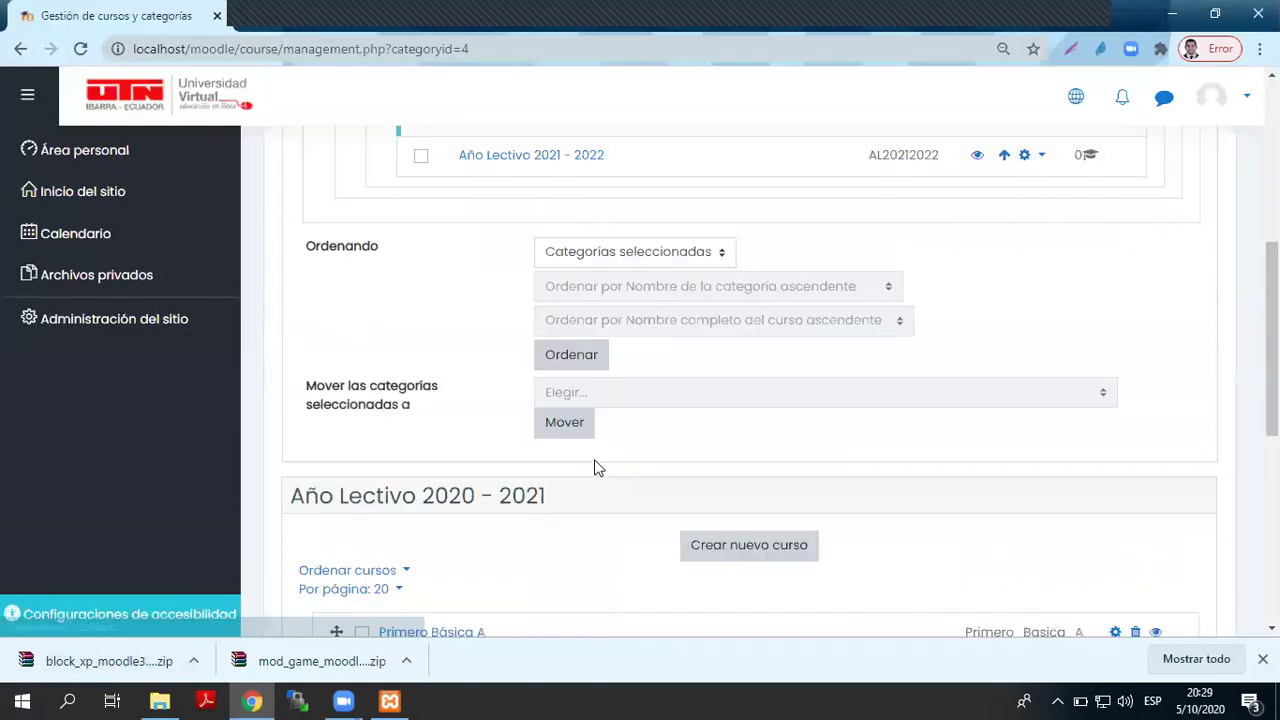
pyautogui.click(470, 352)
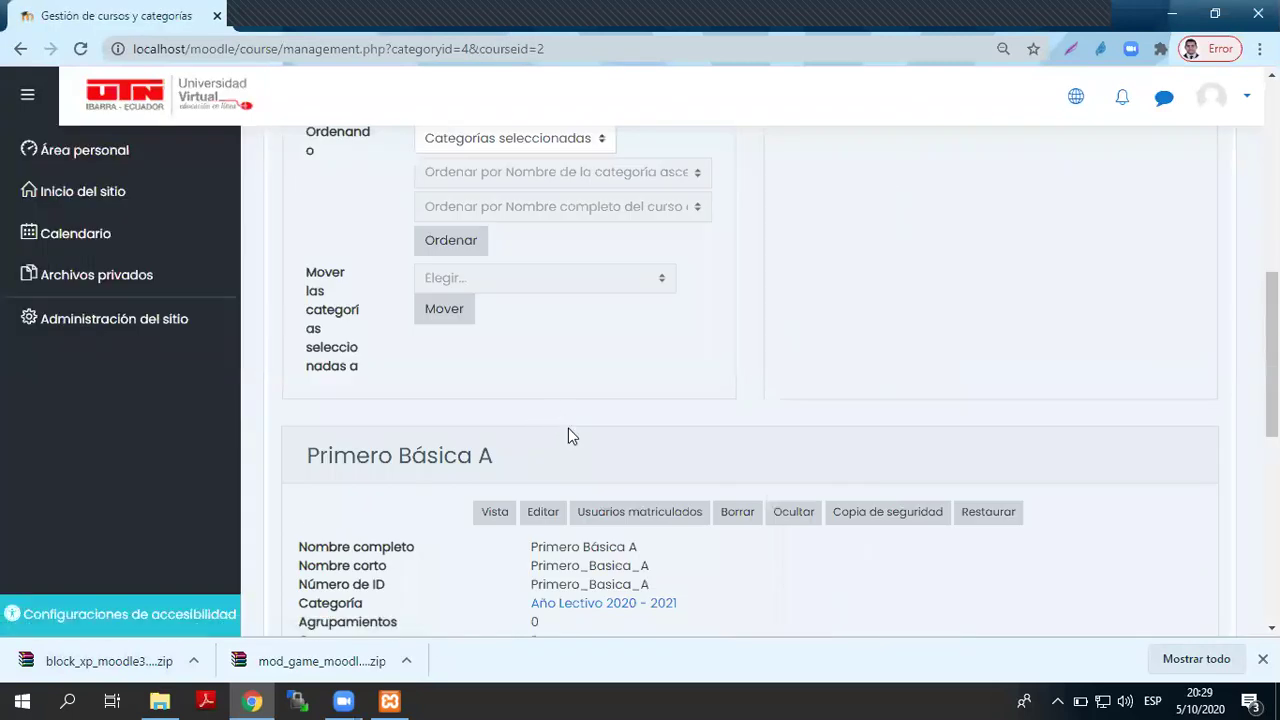
pyautogui.click(494, 514)
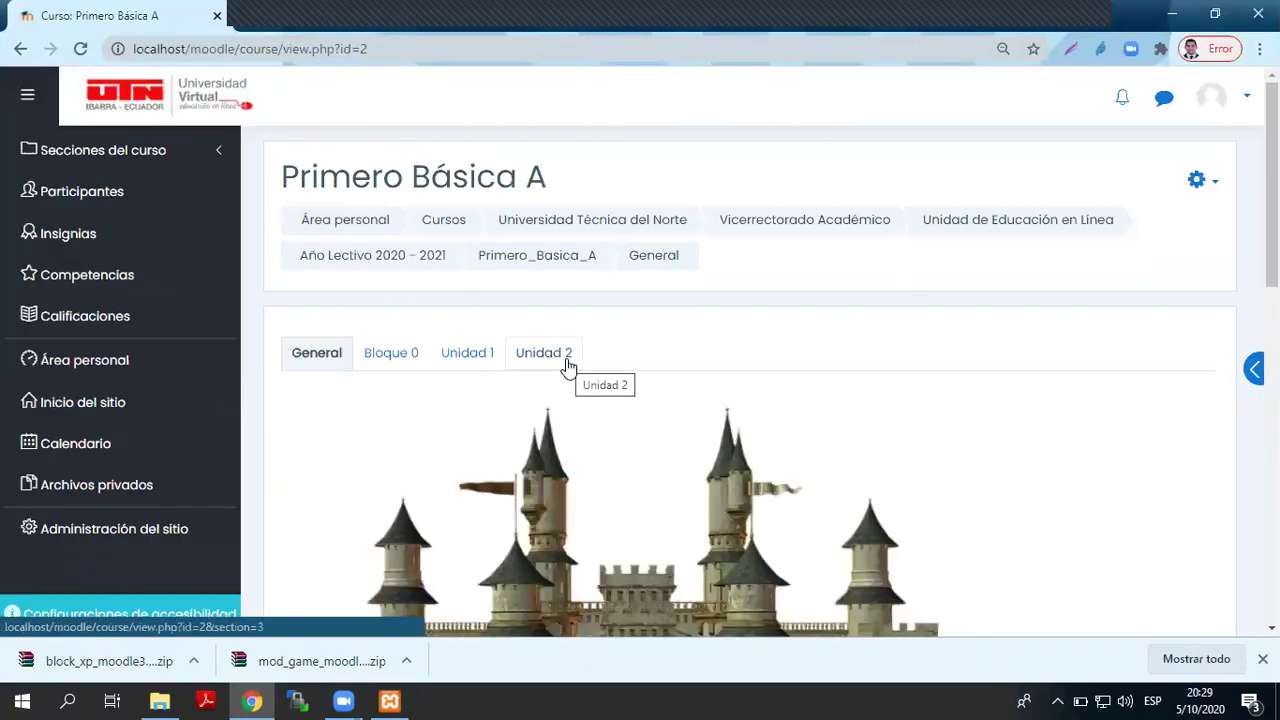
# - Go to the Unidad 2 section of Primero Básica A
pyautogui.scroll(-4, 567, 367)
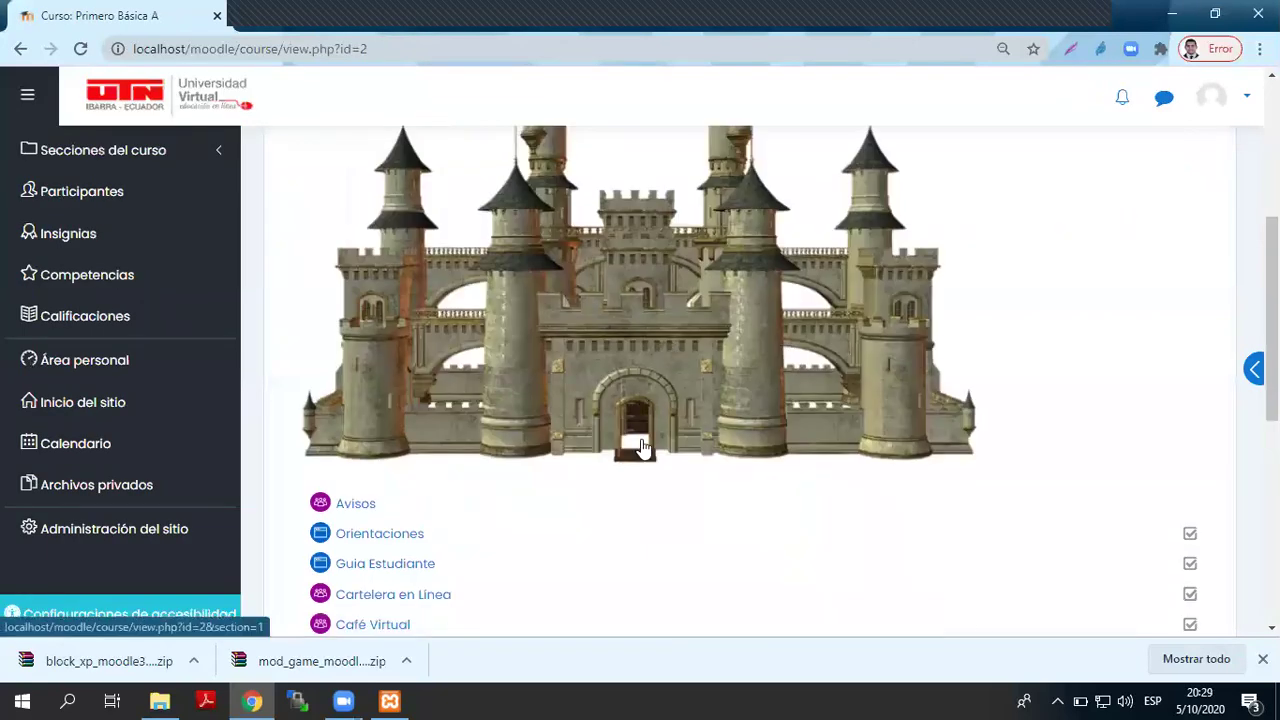
pyautogui.scroll(2, 641, 447)
pyautogui.click(536, 175)
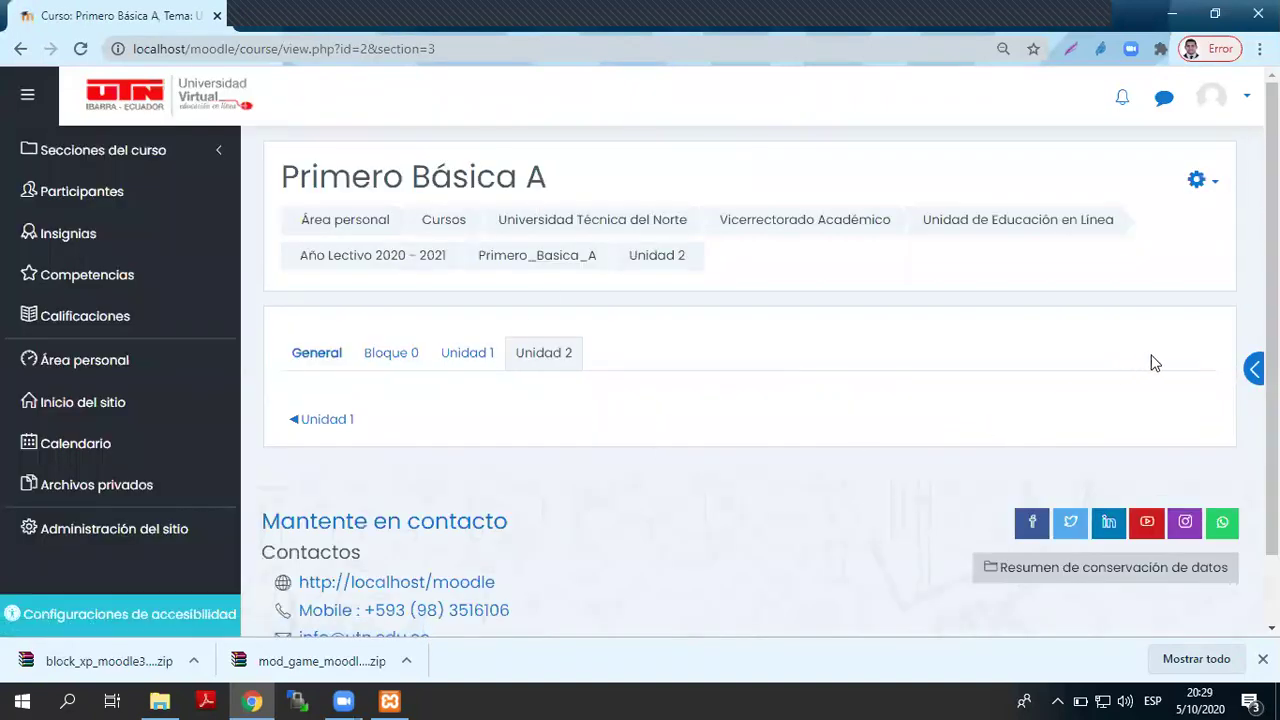
# - Reveal the block panel and turn on course editing (Activar edición)
pyautogui.click(1254, 369)
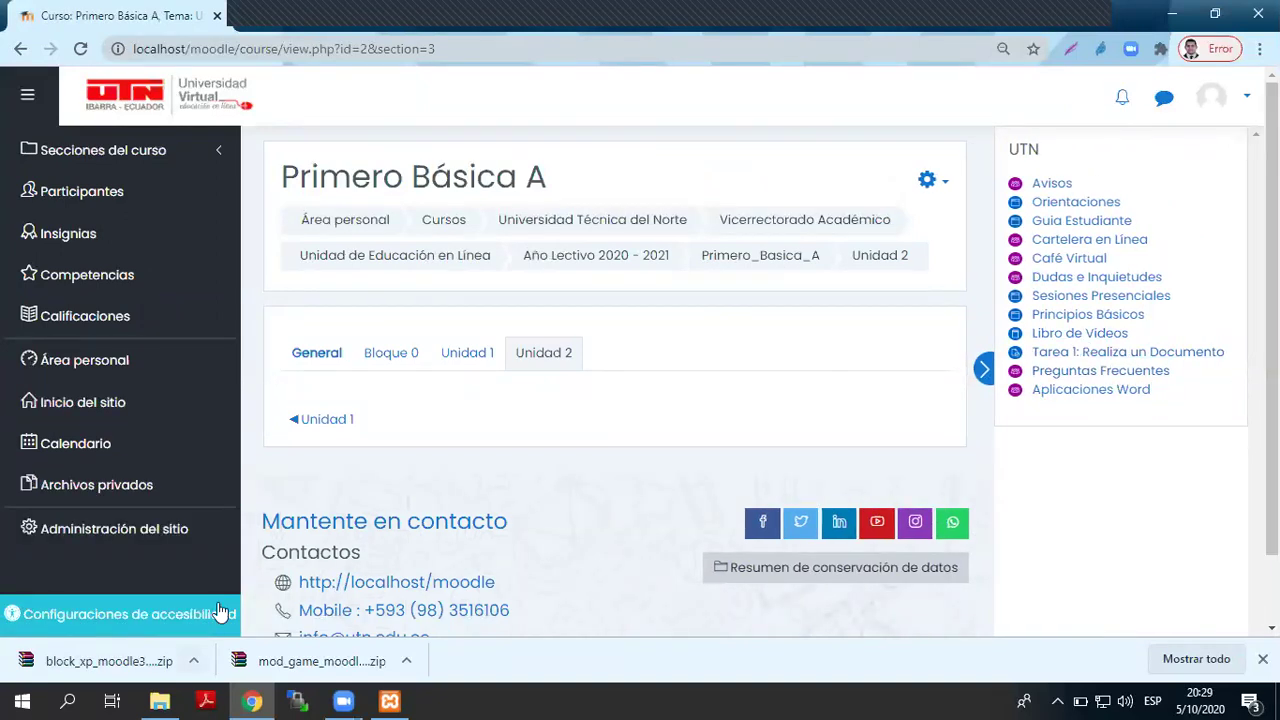
pyautogui.click(935, 180)
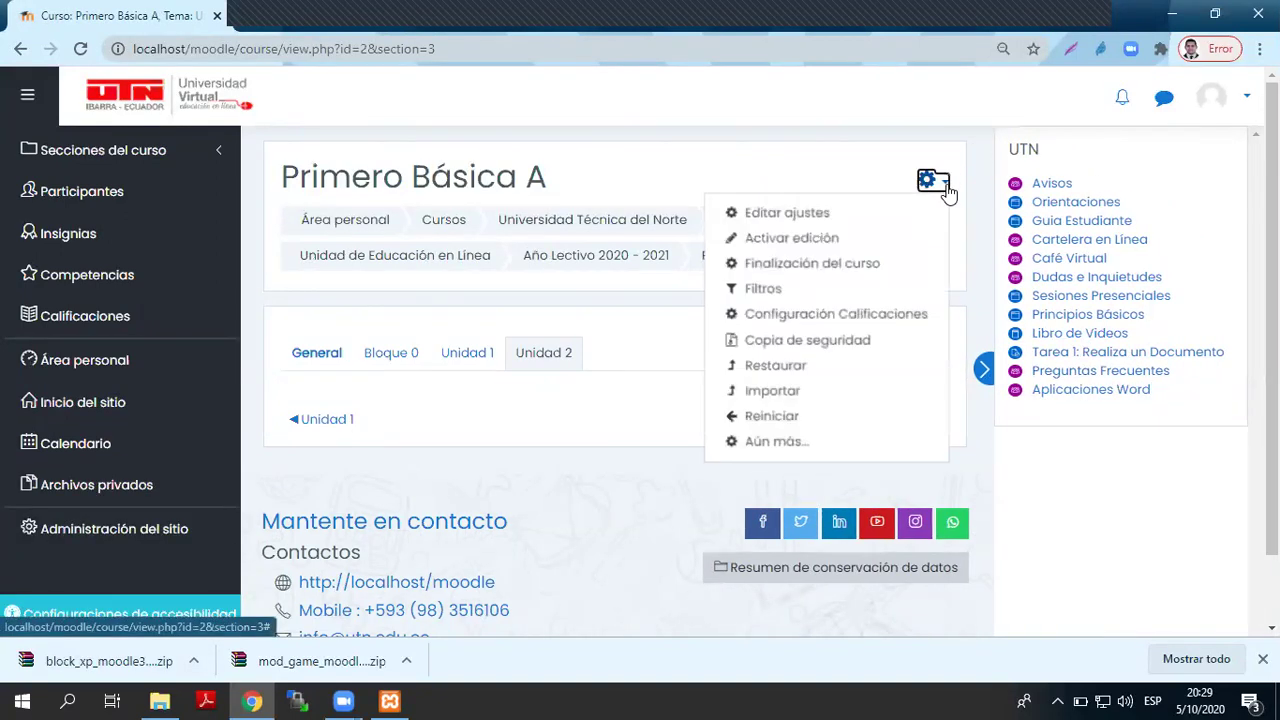
pyautogui.click(810, 241)
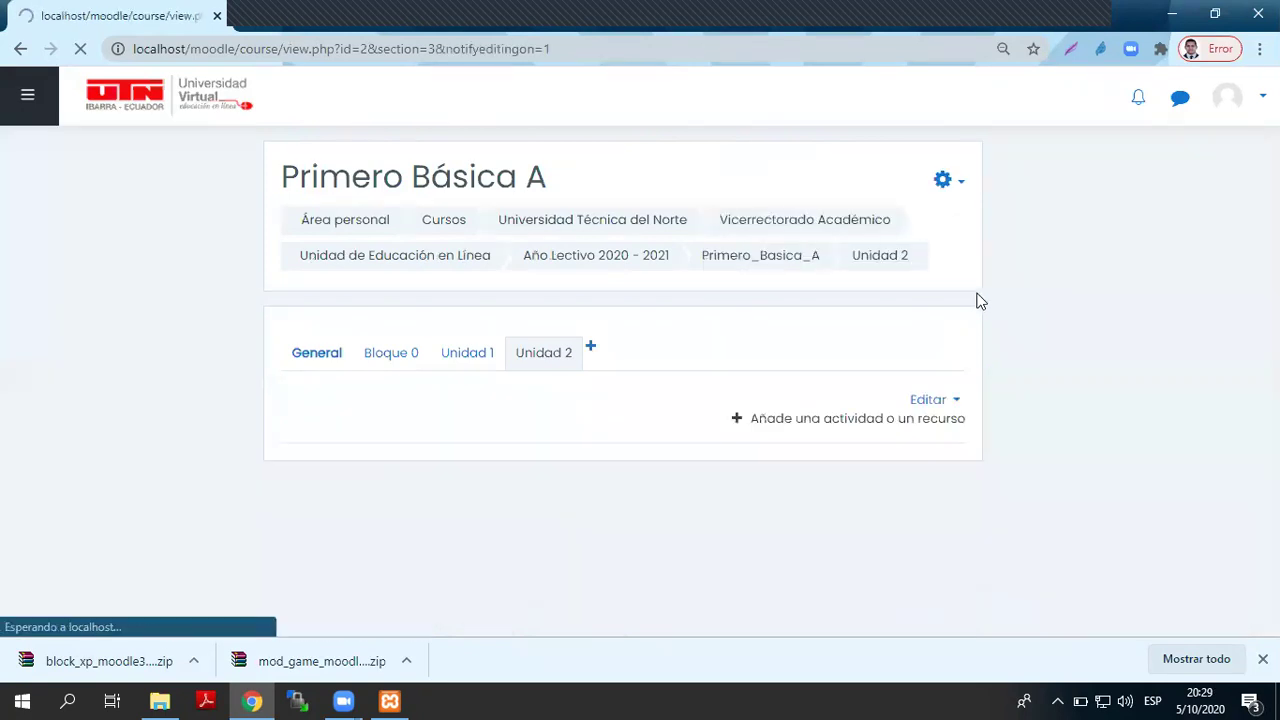
pyautogui.scroll(-1, 160, 570)
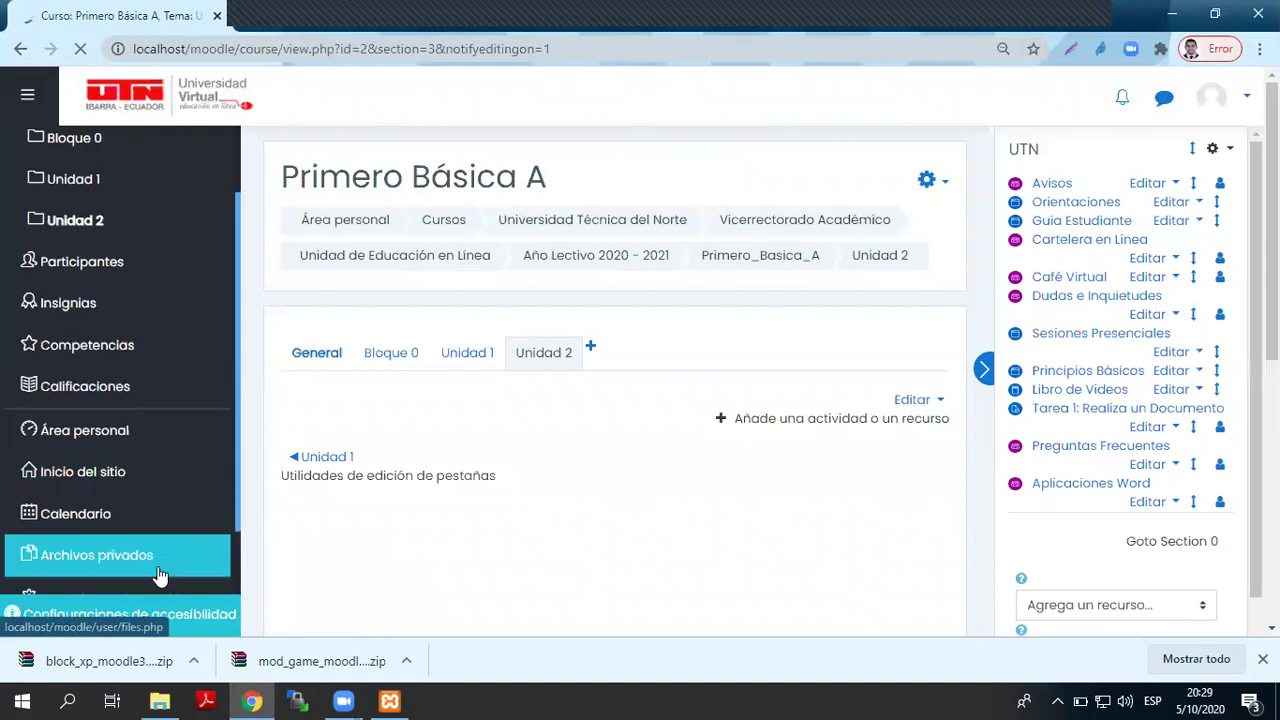
pyautogui.scroll(-1, 160, 575)
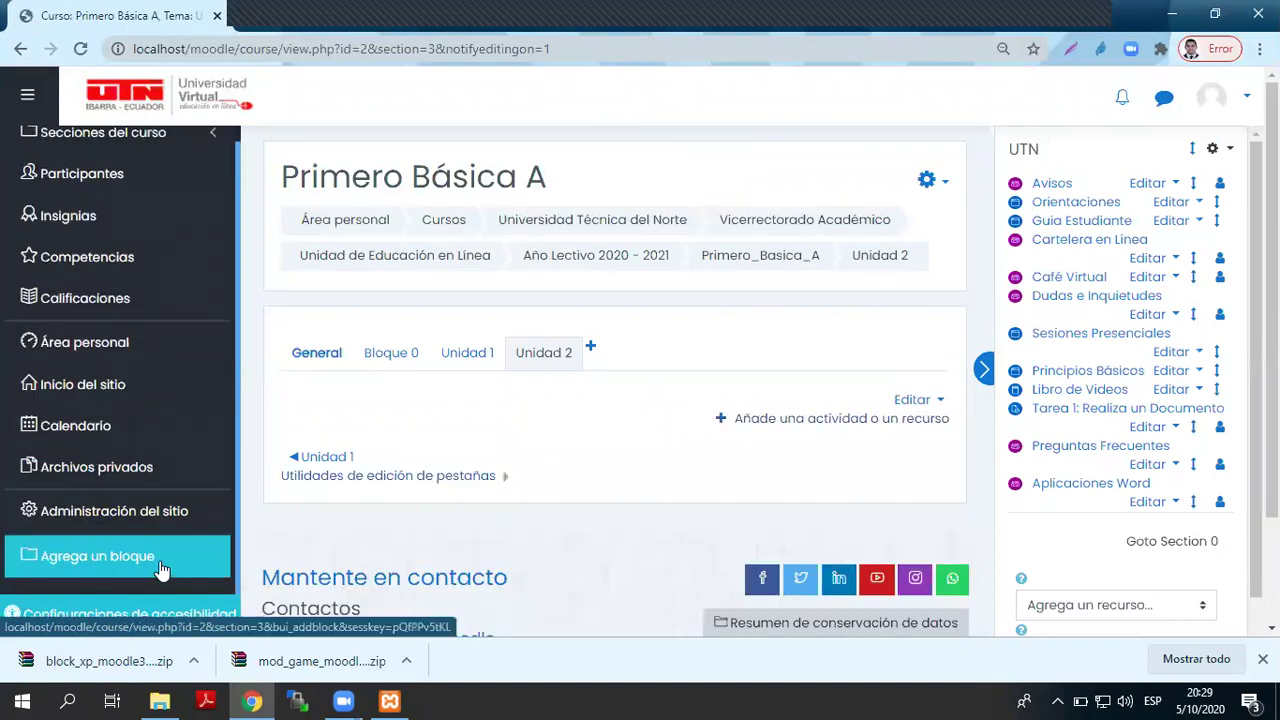
# - Add the ¡Sube de nivel! block from the Agrega un bloque list
pyautogui.click(160, 568)
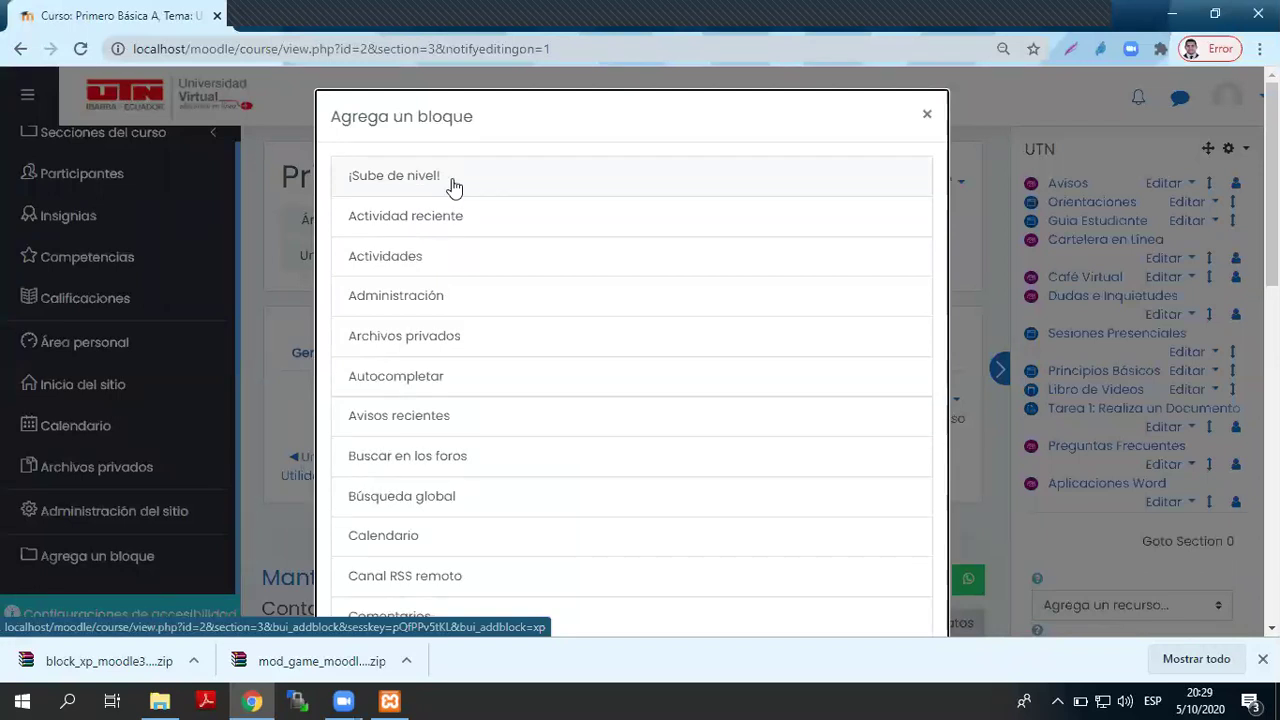
pyautogui.click(396, 180)
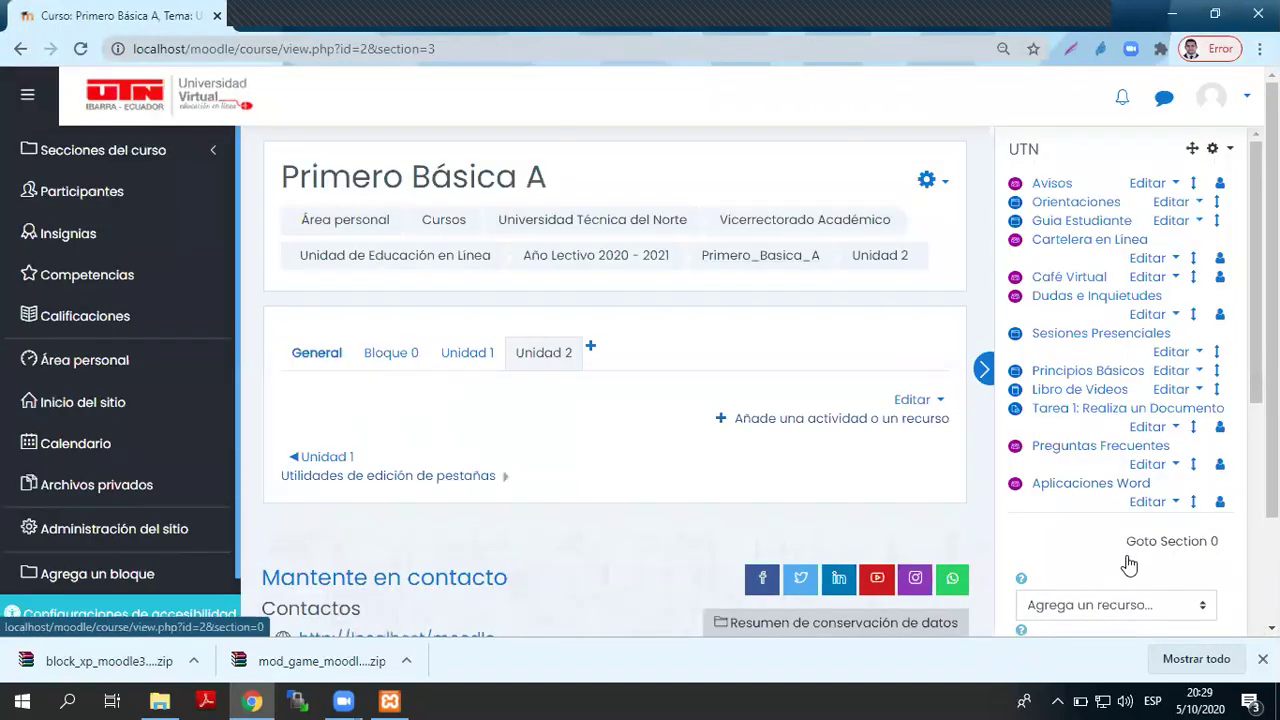
pyautogui.scroll(-5, 1129, 566)
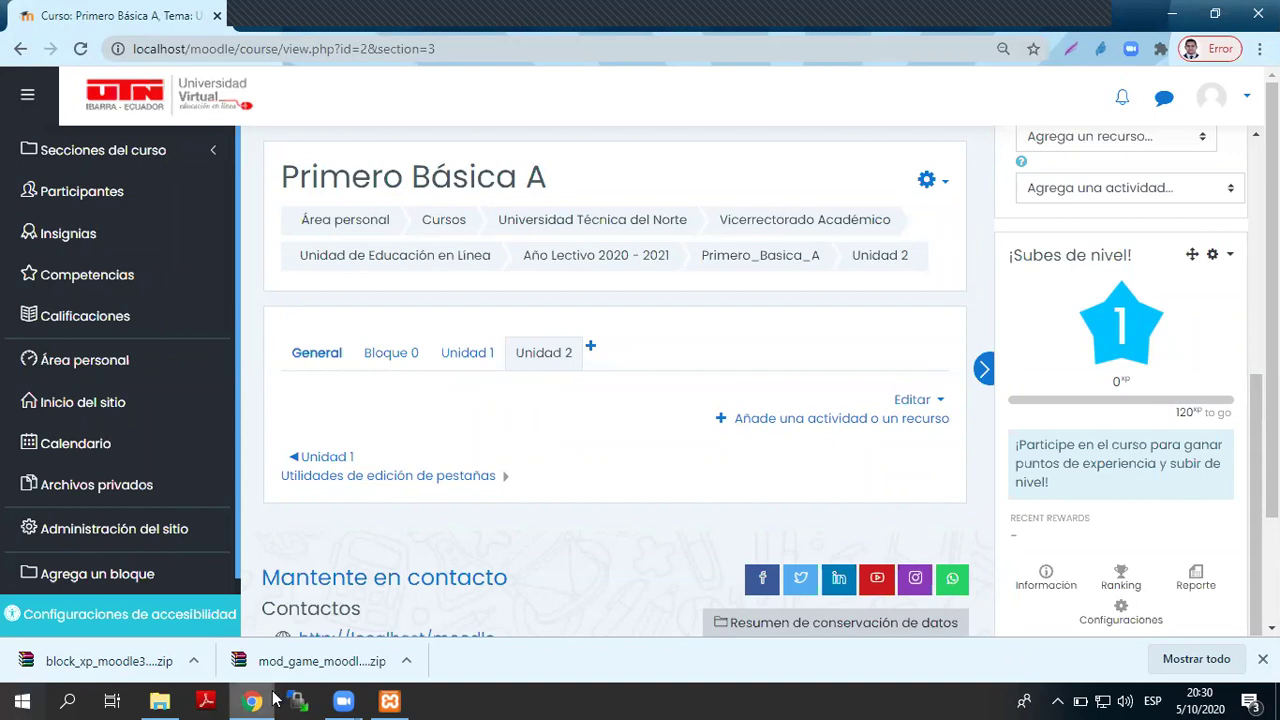
# - Open the Level up! block settings and retitle the block 'Participa y Gana'
pyautogui.click(1120, 620)
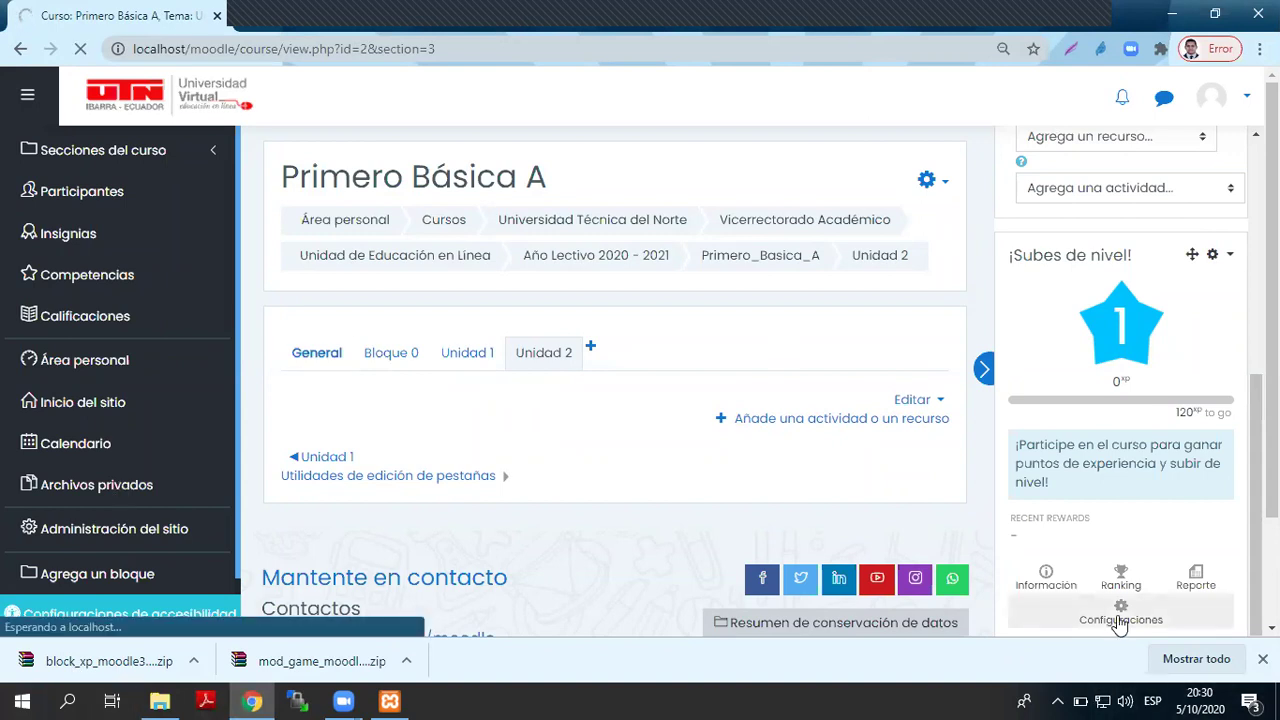
pyautogui.scroll(-2, 697, 537)
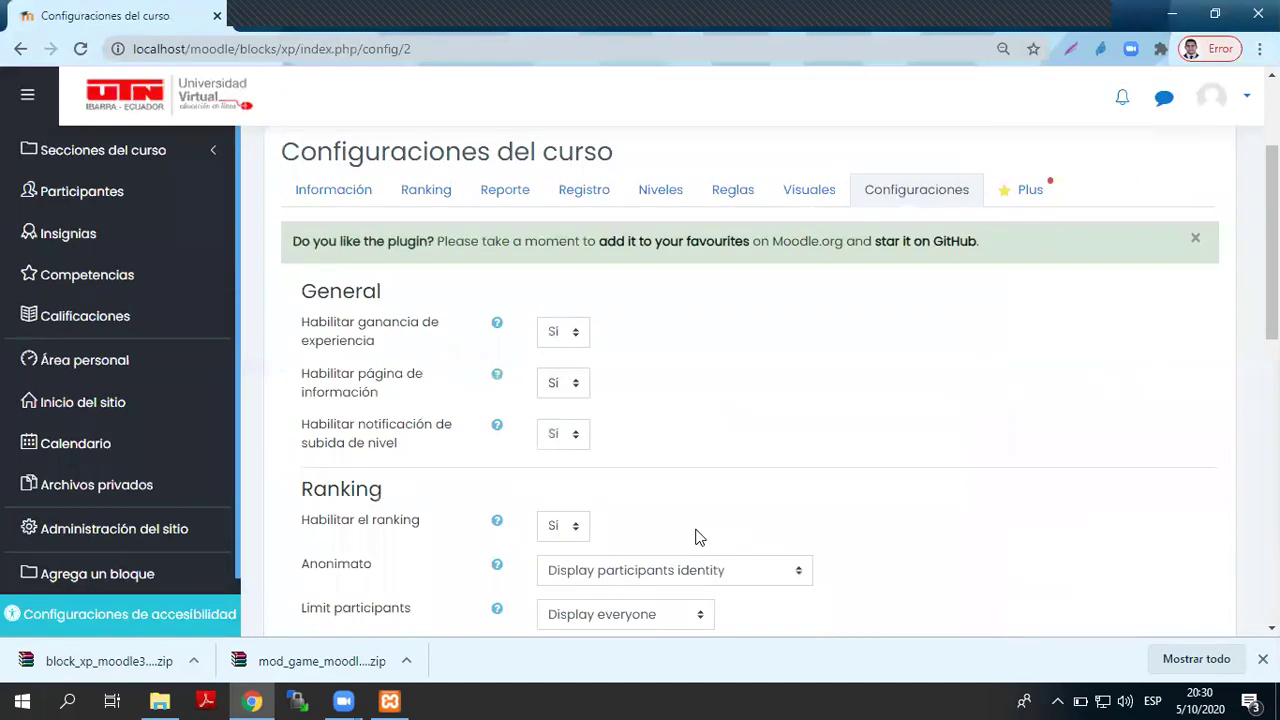
pyautogui.scroll(-10, 754, 494)
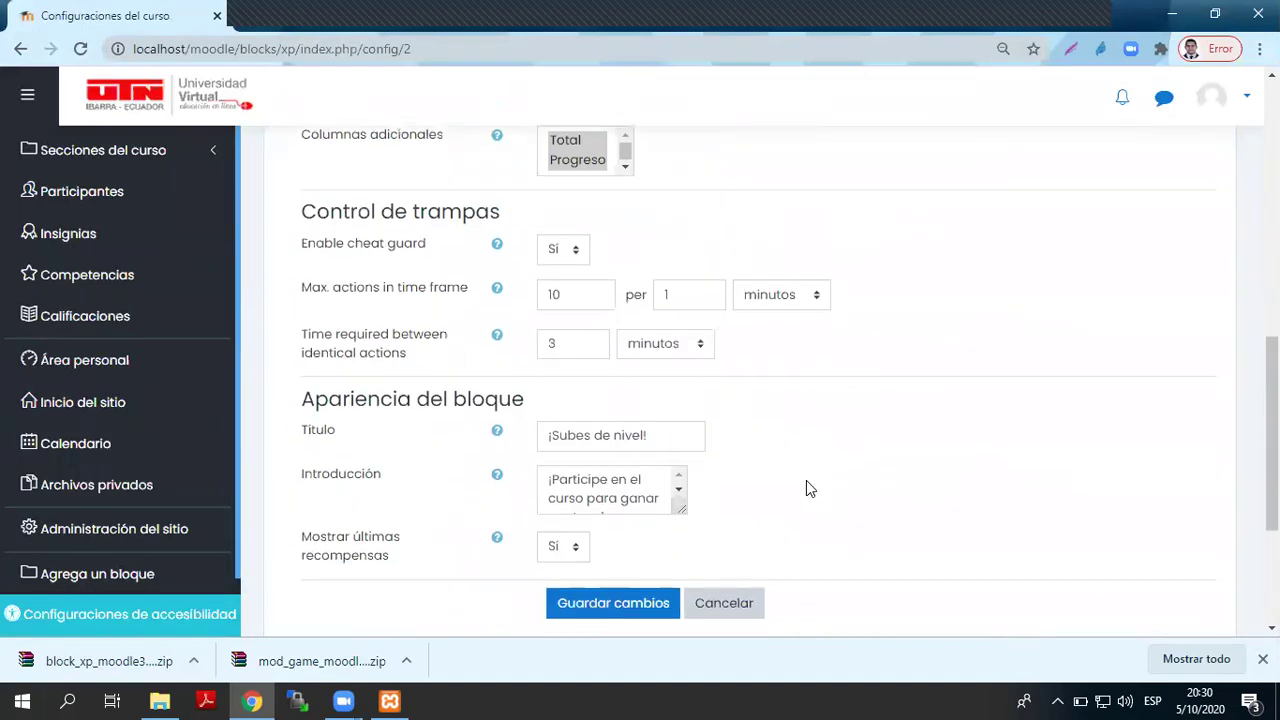
pyautogui.scroll(12, 810, 488)
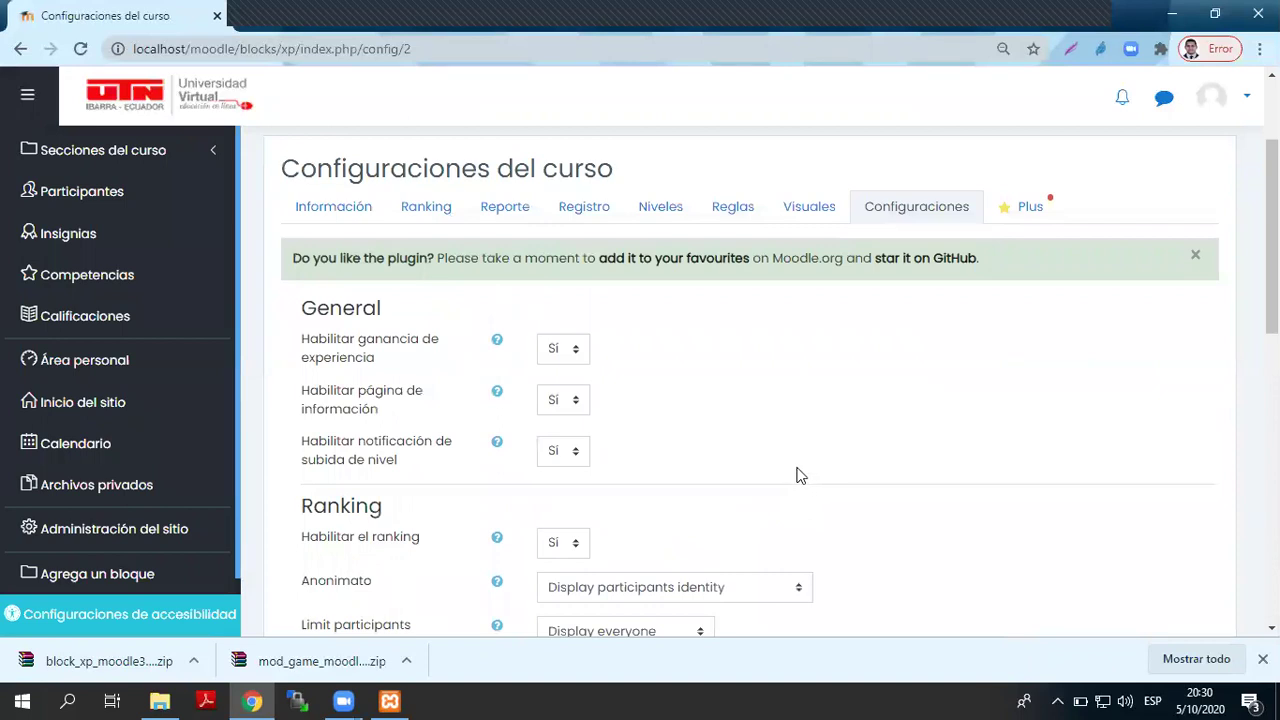
pyautogui.scroll(-2, 800, 474)
pyautogui.scroll(1, 355, 195)
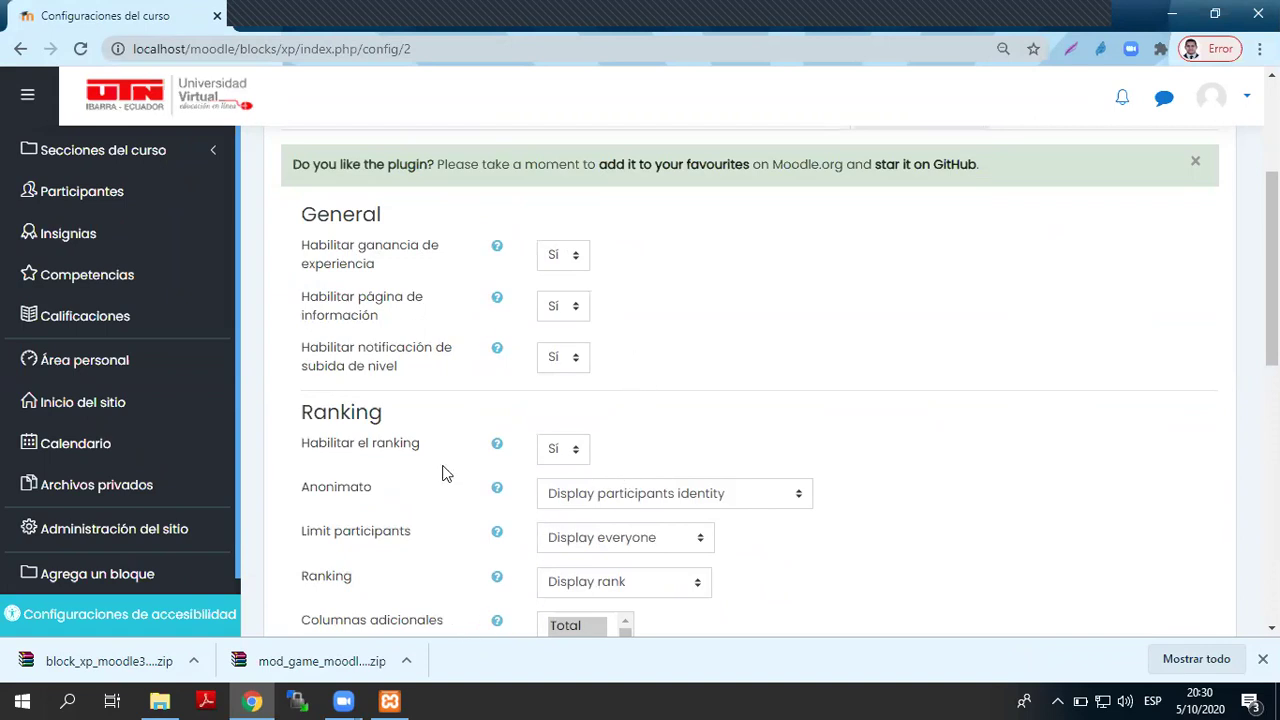
pyautogui.scroll(-1, 446, 474)
pyautogui.scroll(-4, 446, 474)
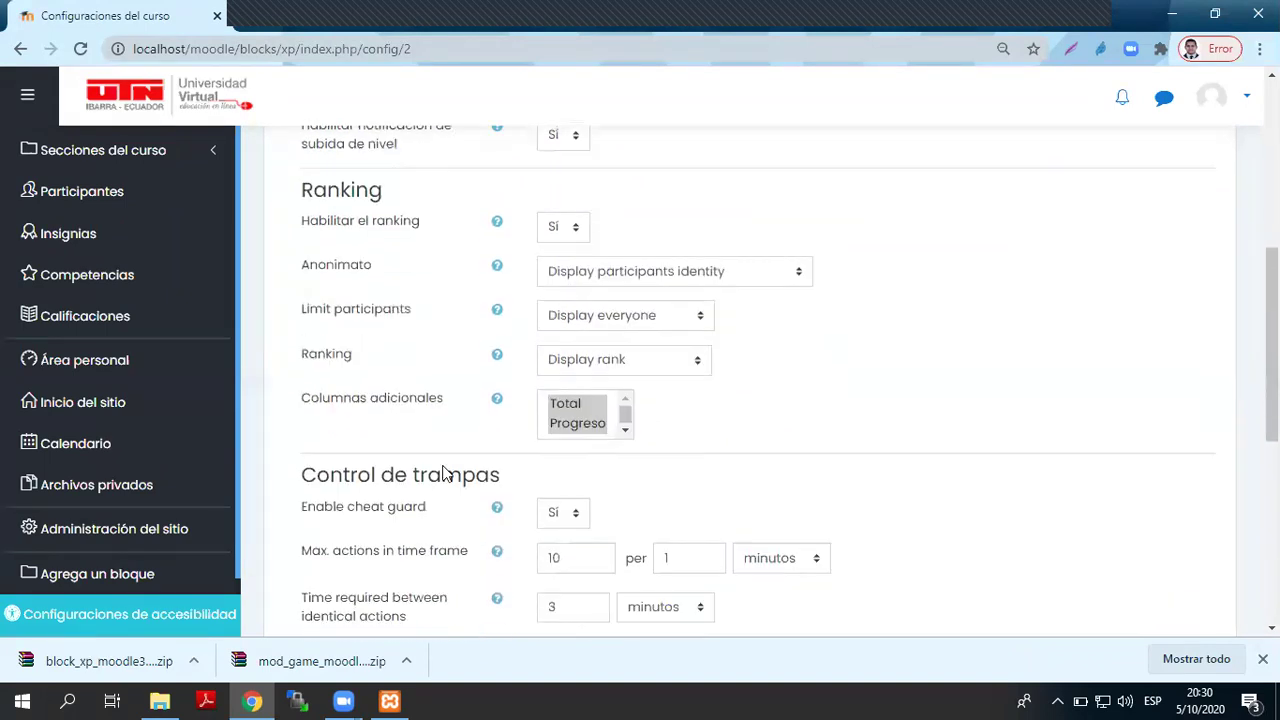
pyautogui.scroll(-1, 446, 474)
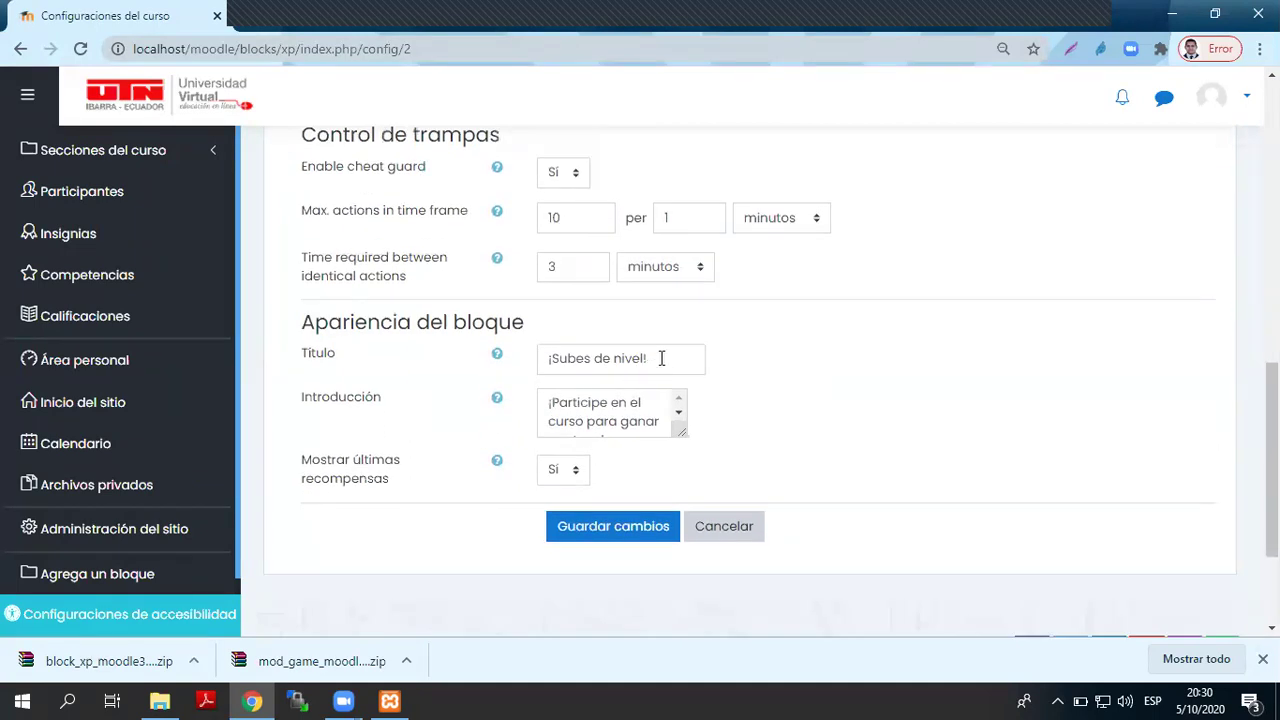
pyautogui.moveTo(661, 358); pyautogui.dragTo(517, 368)
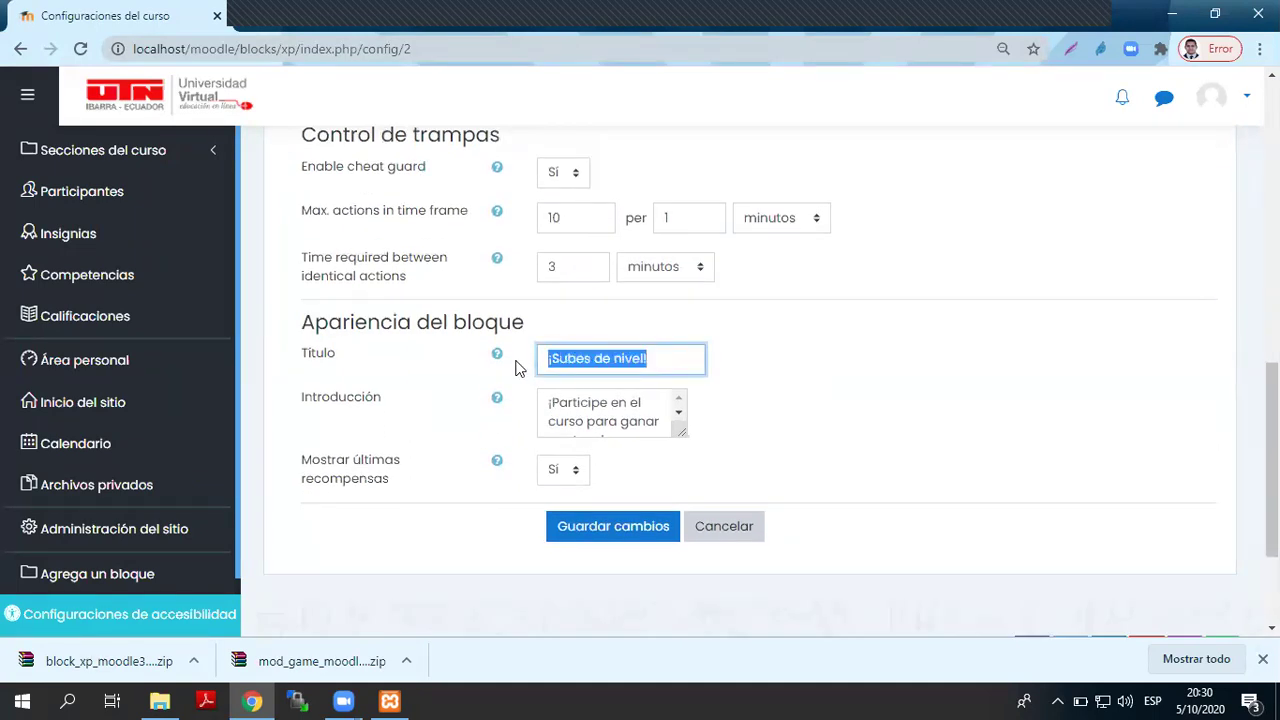
pyautogui.write('Participa y Gana')
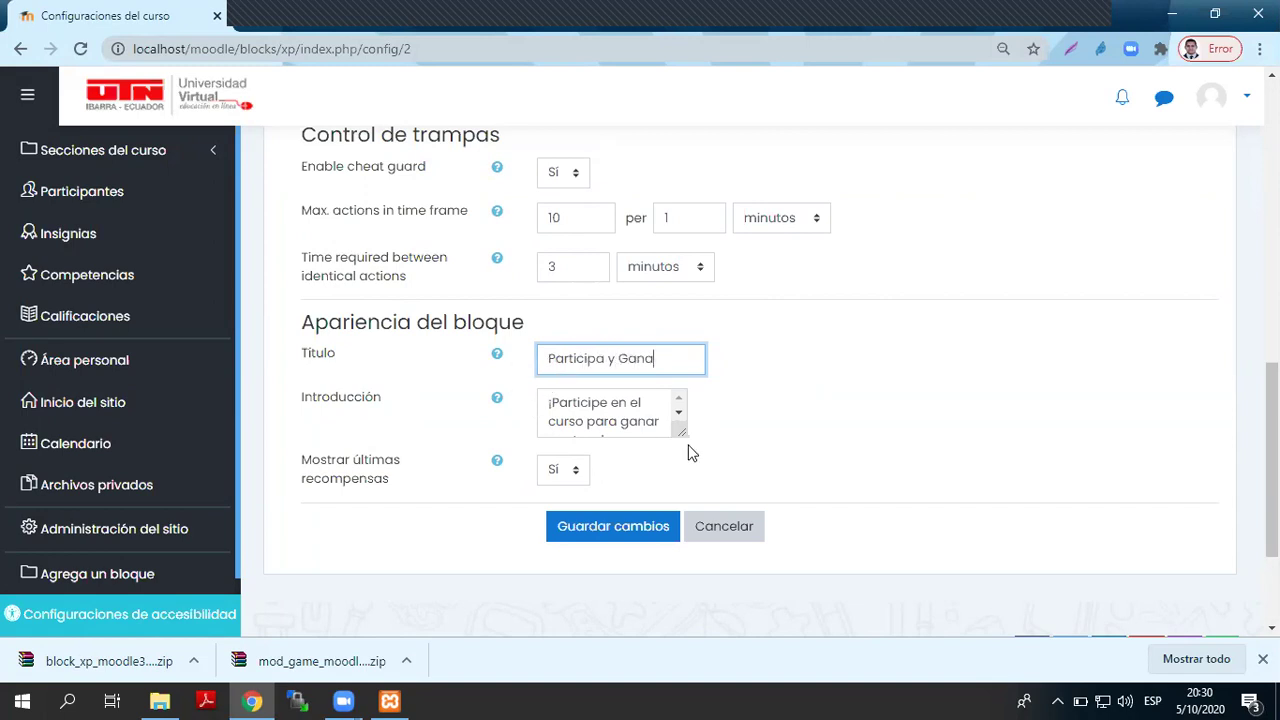
# - Enlarge the introduction field, save the settings, and go to the Visuales page
pyautogui.moveTo(683, 431); pyautogui.dragTo(746, 502)
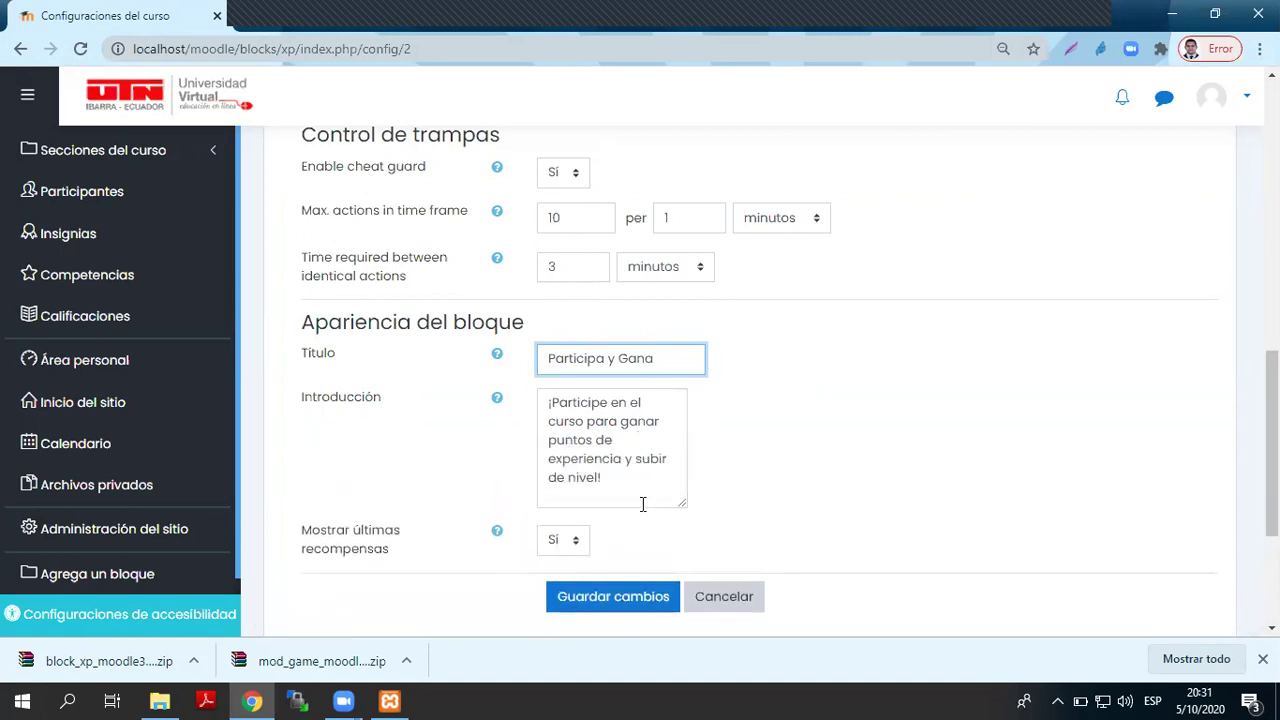
pyautogui.scroll(10, 583, 512)
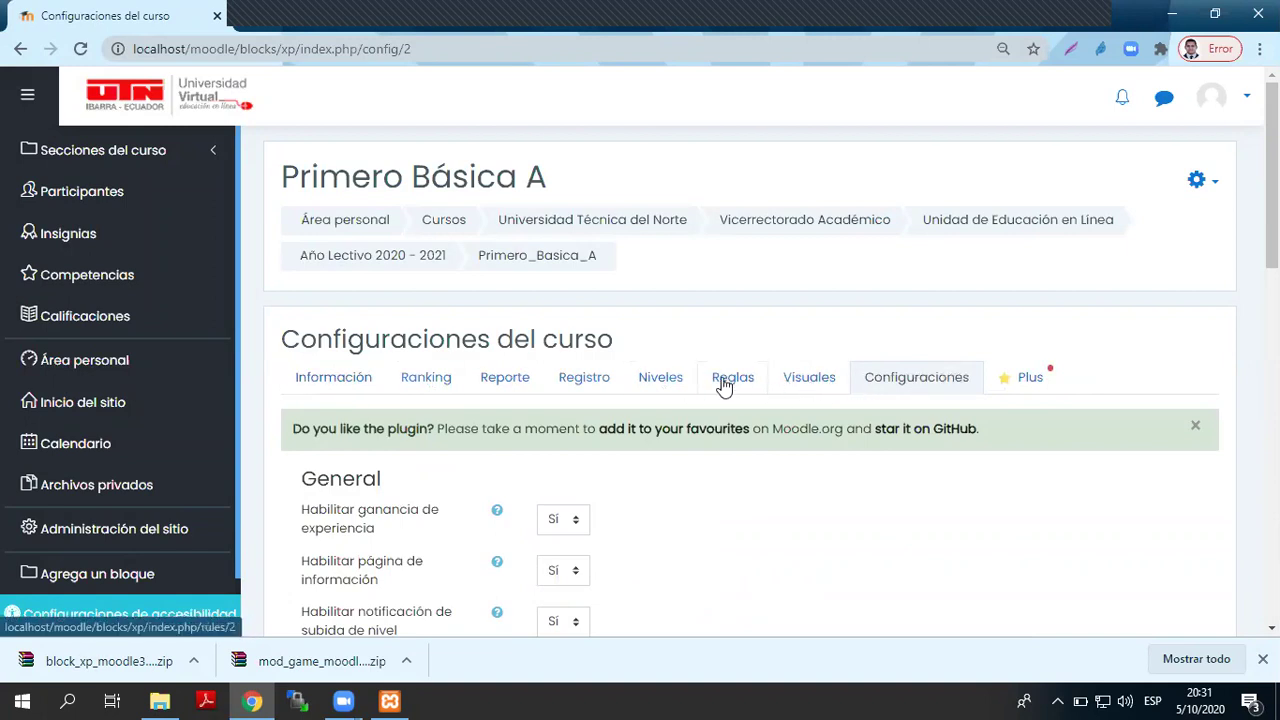
pyautogui.scroll(-10, 751, 486)
pyautogui.scroll(-3, 751, 486)
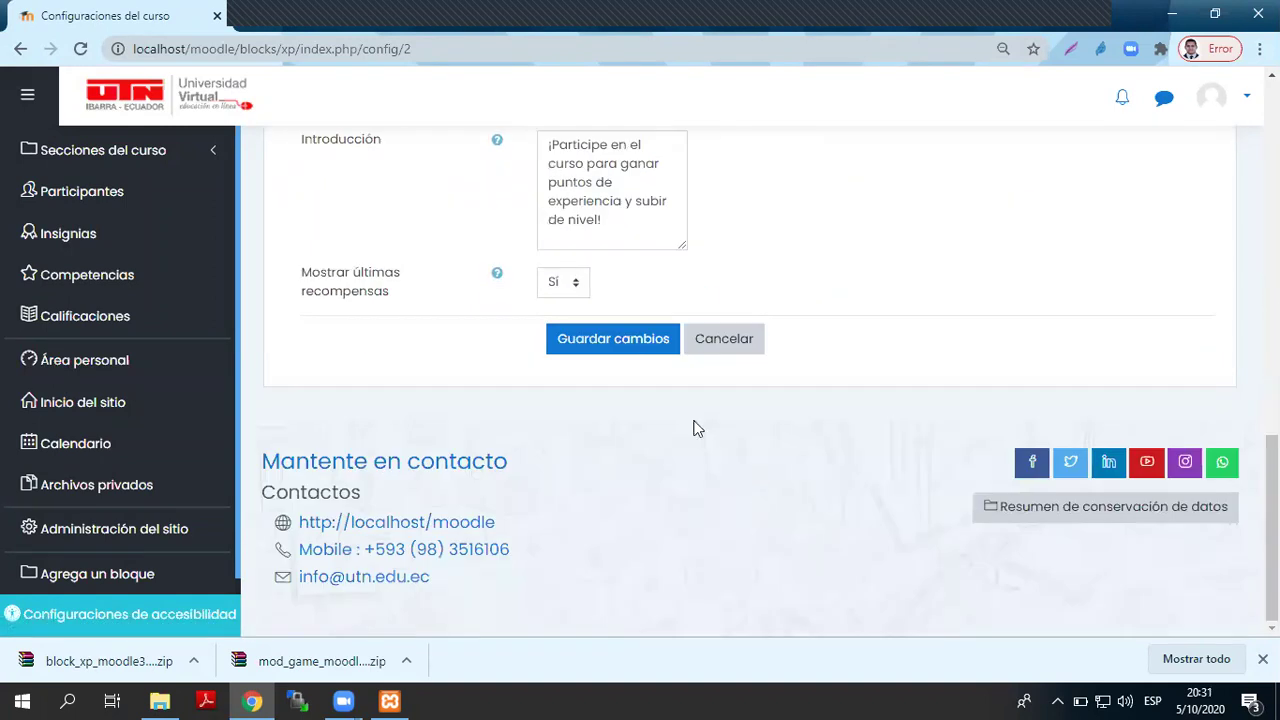
pyautogui.click(637, 342)
pyautogui.scroll(5, 630, 396)
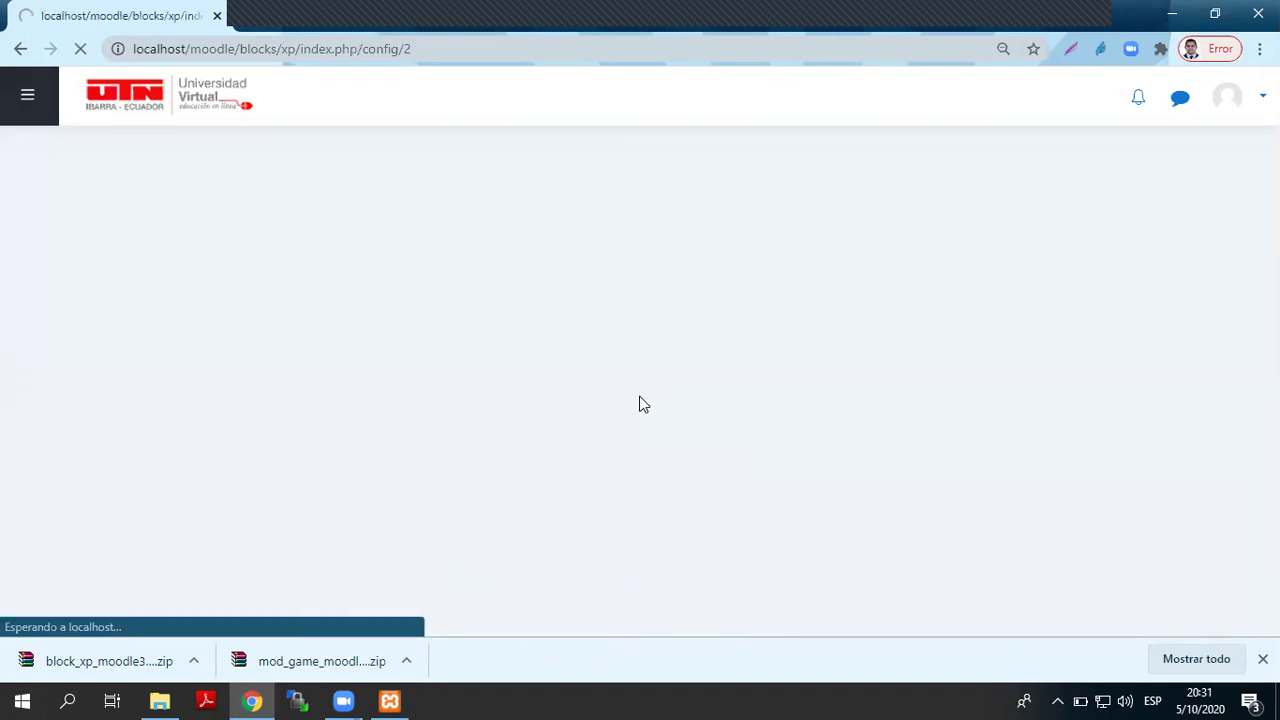
pyautogui.click(821, 390)
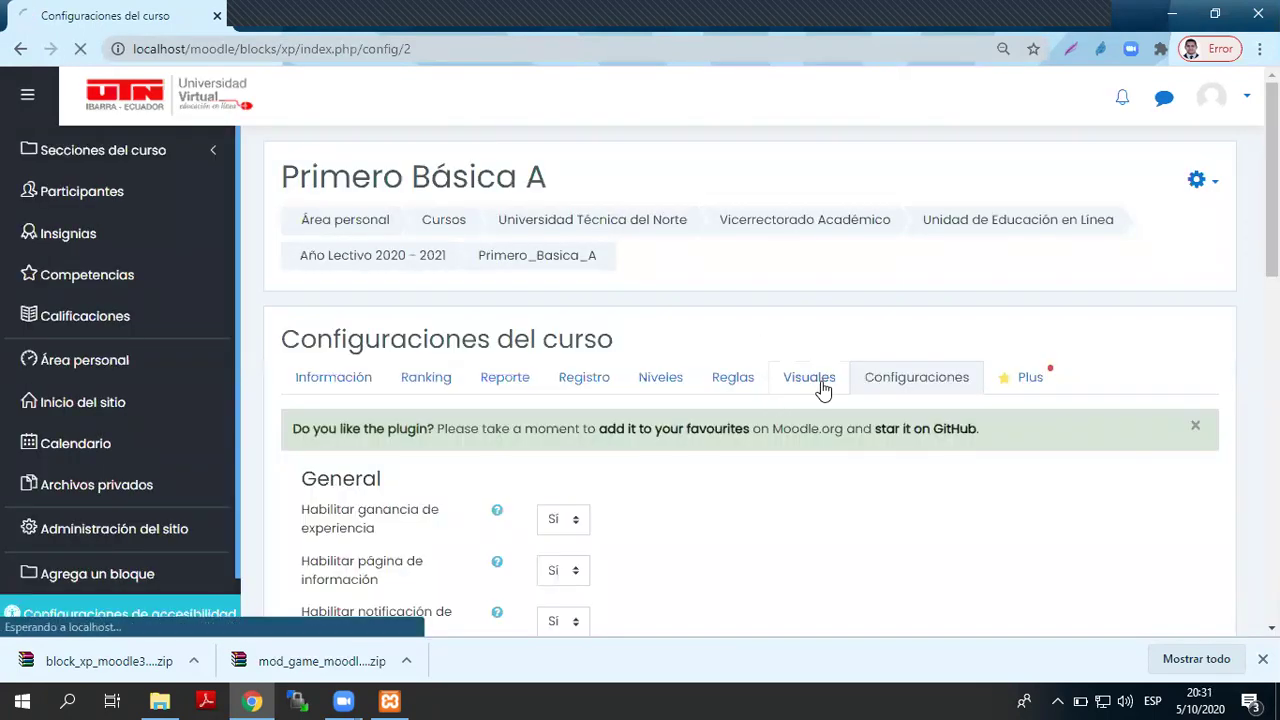
# - Review the accepted image file types and the badge file-naming hint on Visuales
pyautogui.scroll(-2, 783, 475)
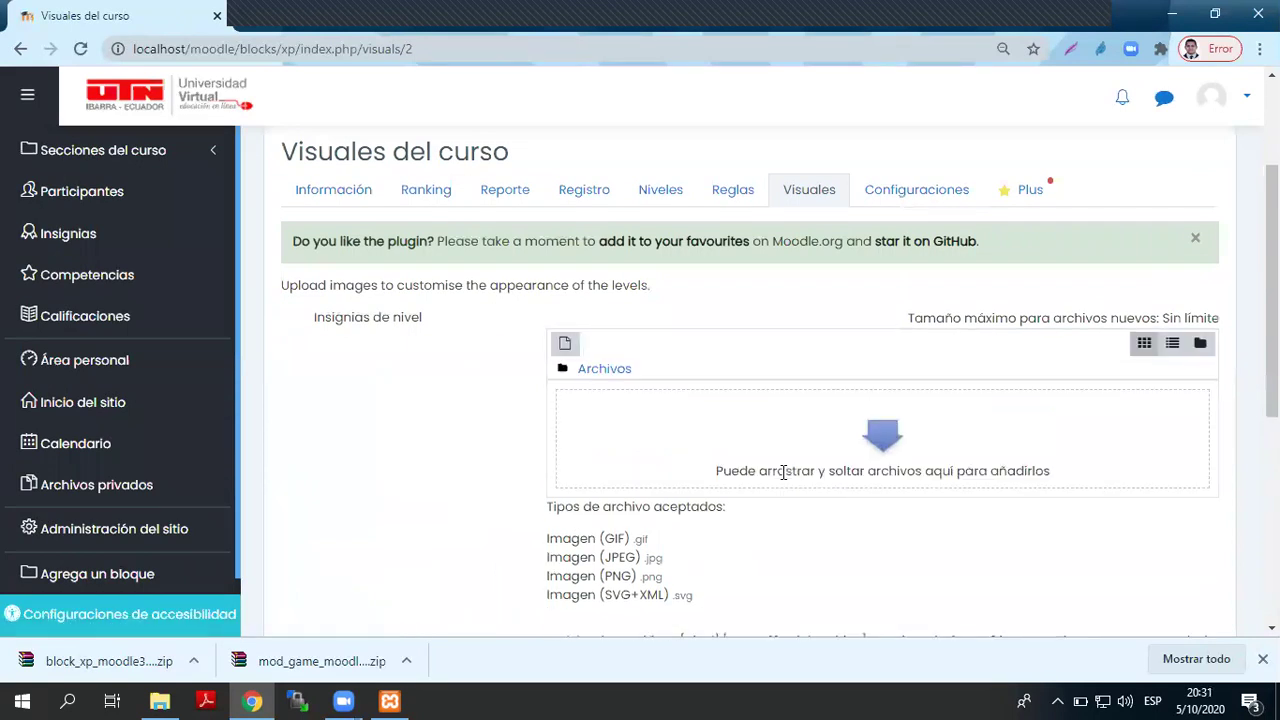
pyautogui.scroll(-2, 775, 460)
pyautogui.scroll(-2, 757, 400)
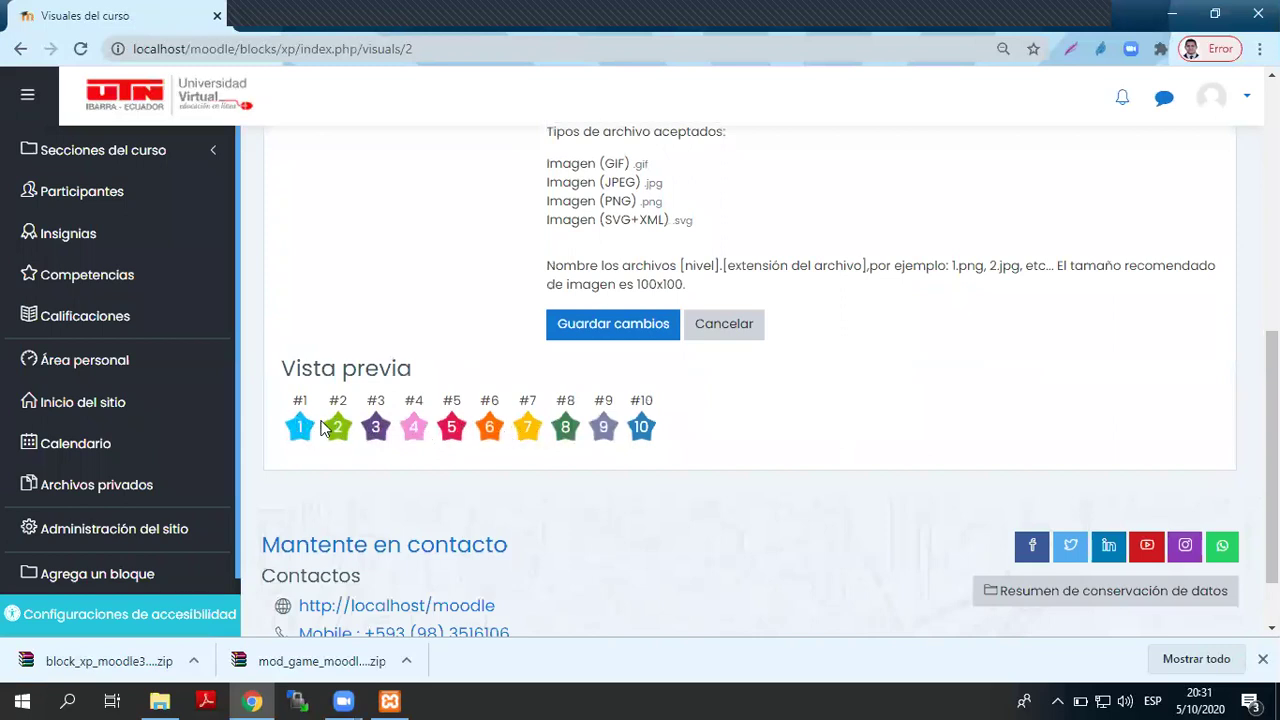
pyautogui.scroll(5, 337, 428)
pyautogui.scroll(-3, 337, 435)
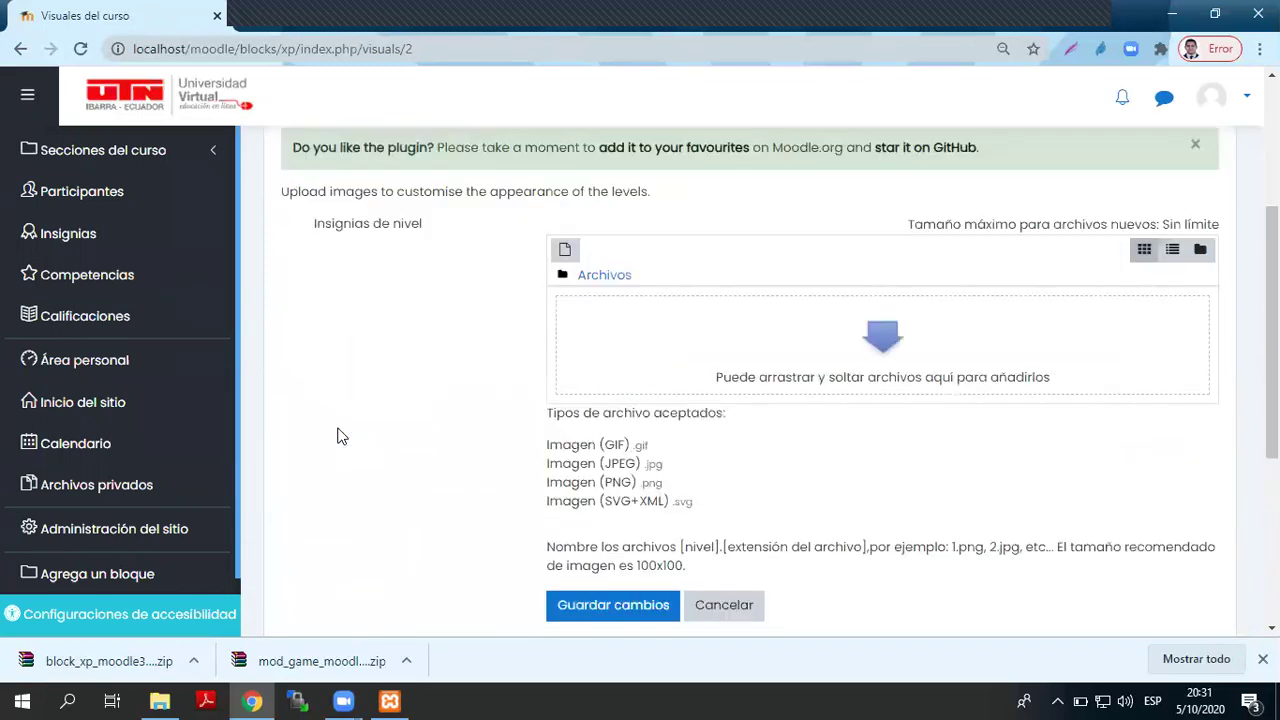
pyautogui.moveTo(546, 351); pyautogui.dragTo(731, 418)
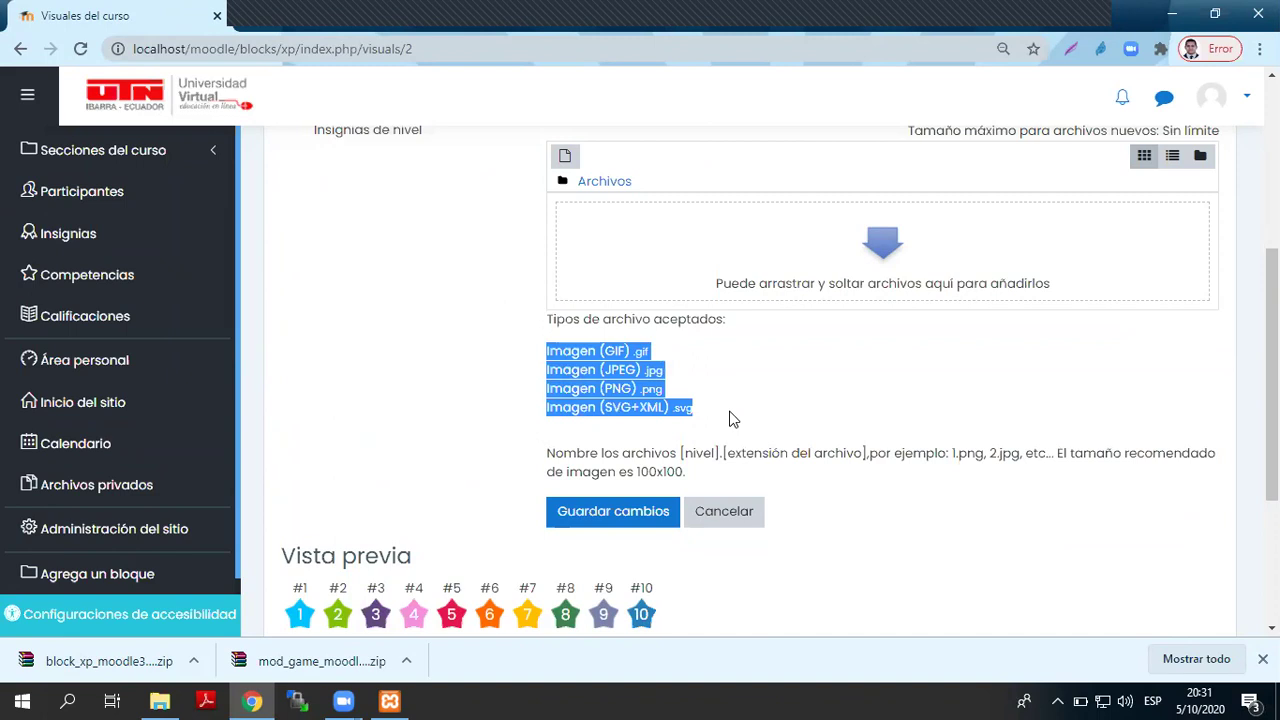
pyautogui.scroll(-1, 731, 418)
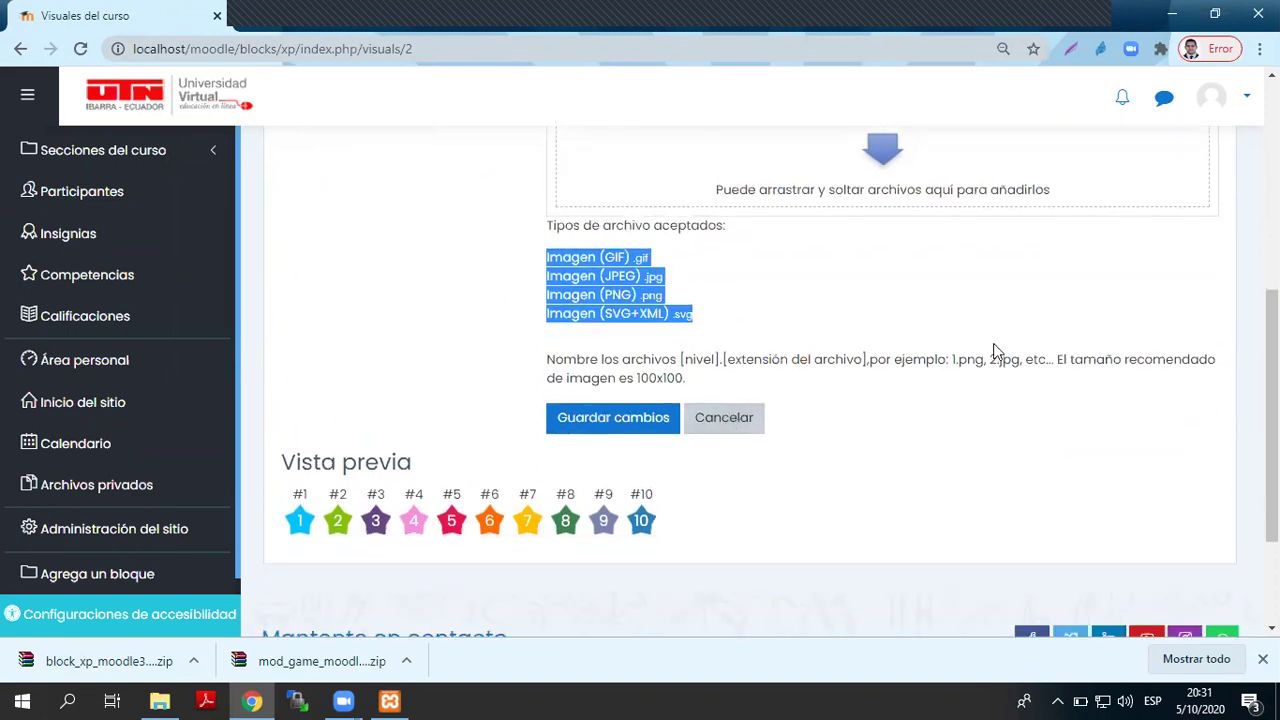
pyautogui.moveTo(953, 362); pyautogui.dragTo(1020, 358)
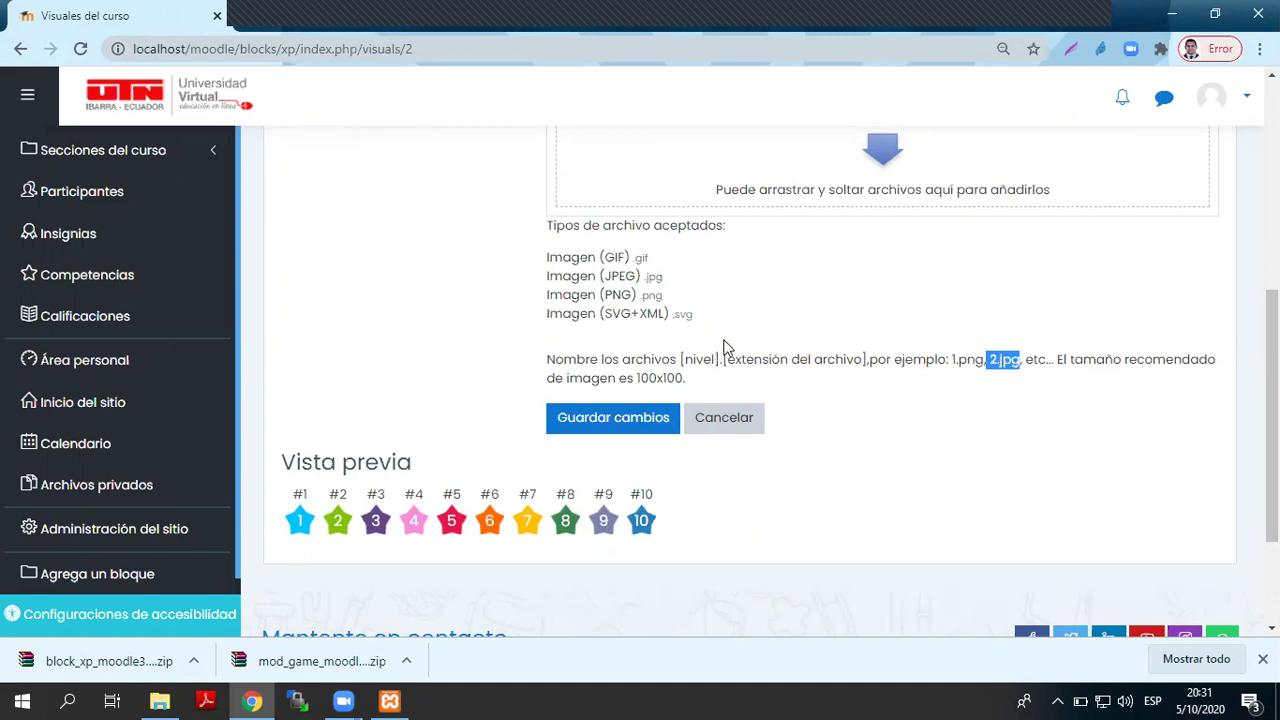
# - Inspect the Vista previa showing the ten level badges
pyautogui.scroll(3, 703, 362)
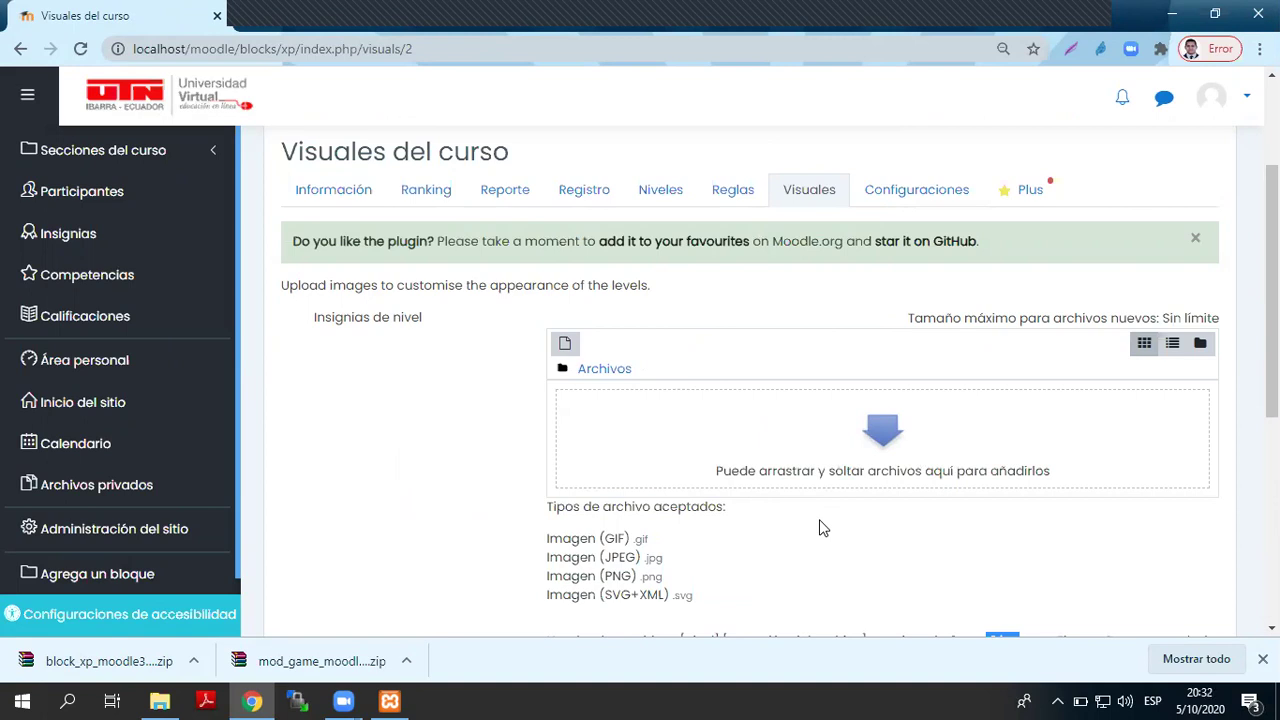
pyautogui.scroll(-4, 630, 458)
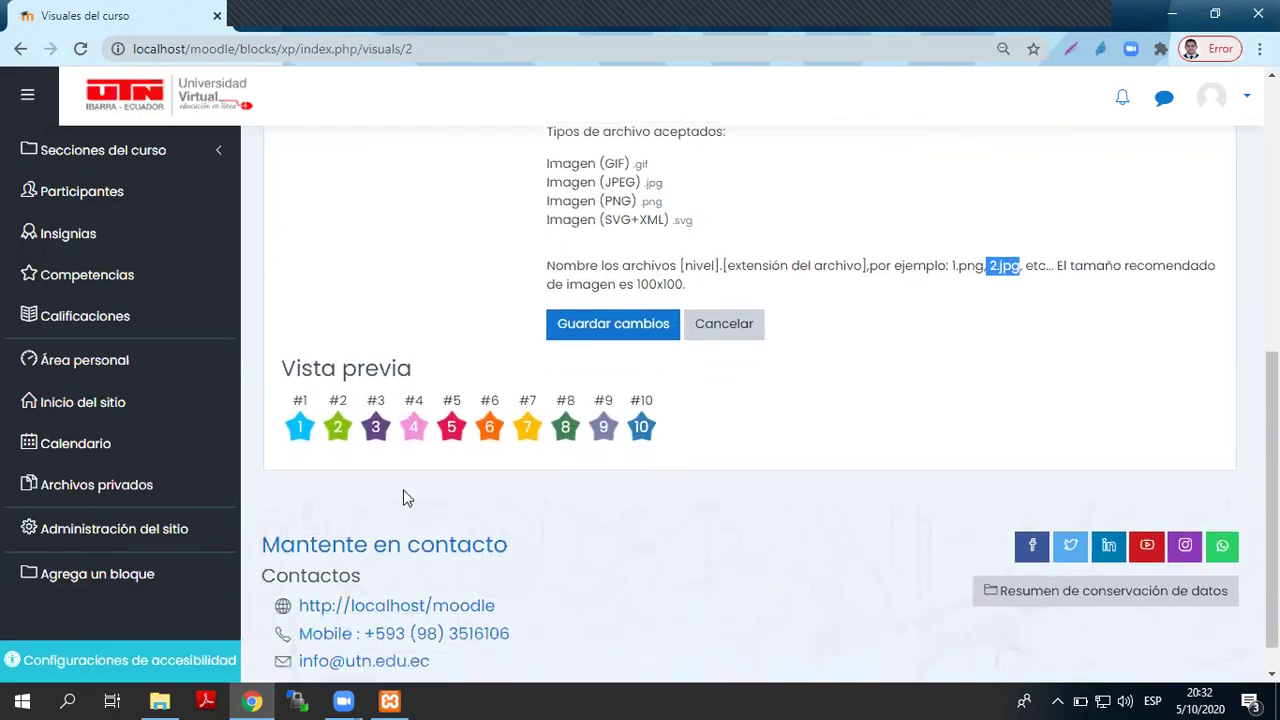
pyautogui.moveTo(286, 428); pyautogui.dragTo(645, 437)
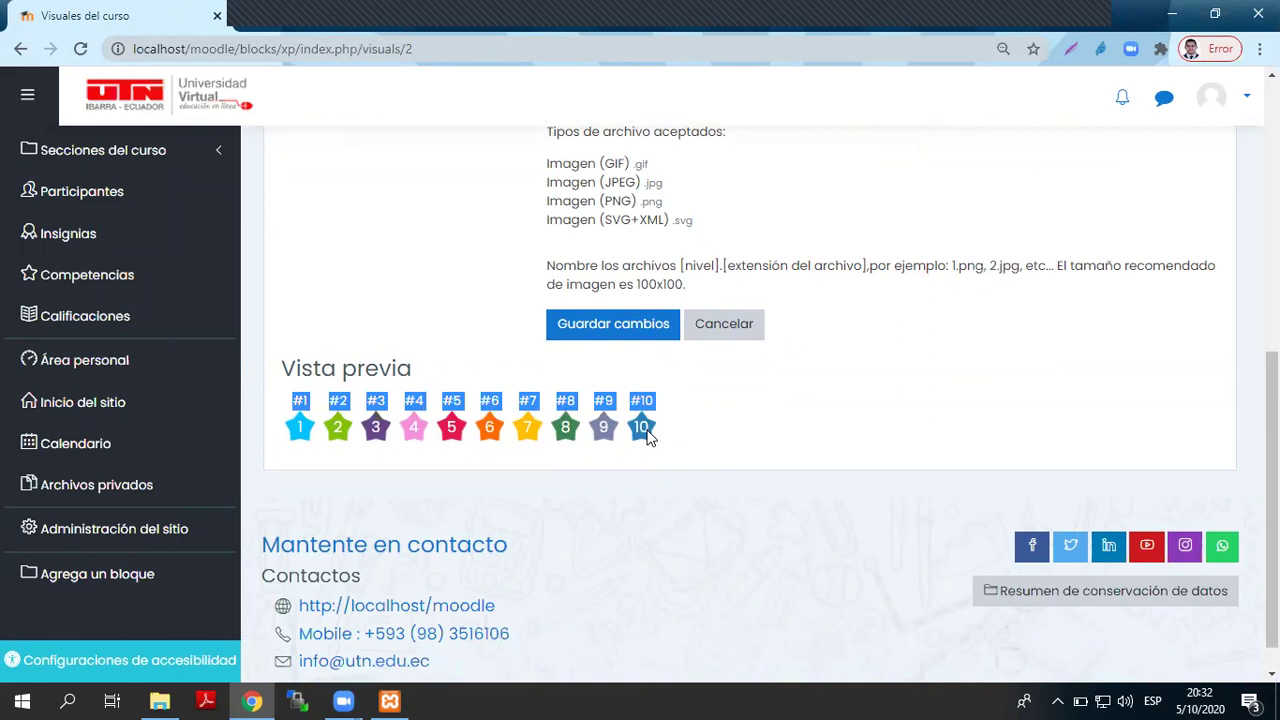
pyautogui.scroll(4, 760, 430)
pyautogui.scroll(-4, 727, 447)
pyautogui.click(680, 435)
pyautogui.scroll(5, 735, 445)
# - Open Reglas and look over the event rules worth 0, 45, 9 and 3 points
pyautogui.click(752, 389)
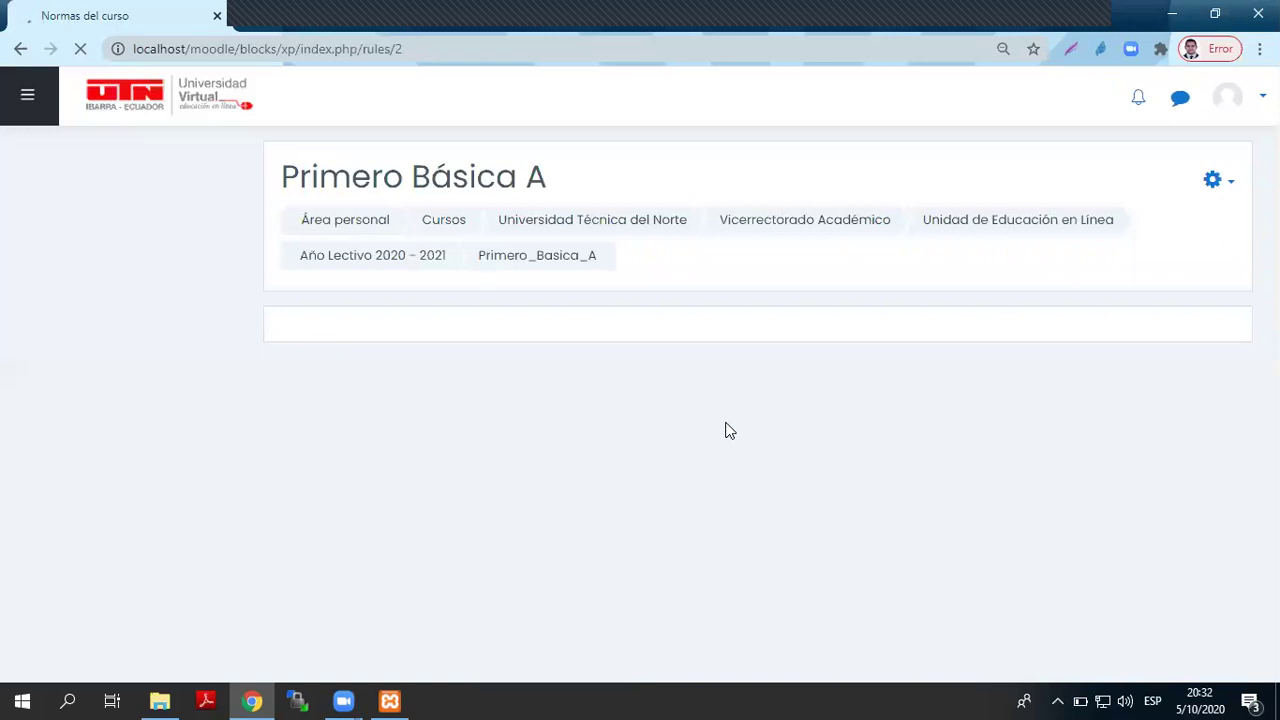
pyautogui.scroll(-3, 729, 435)
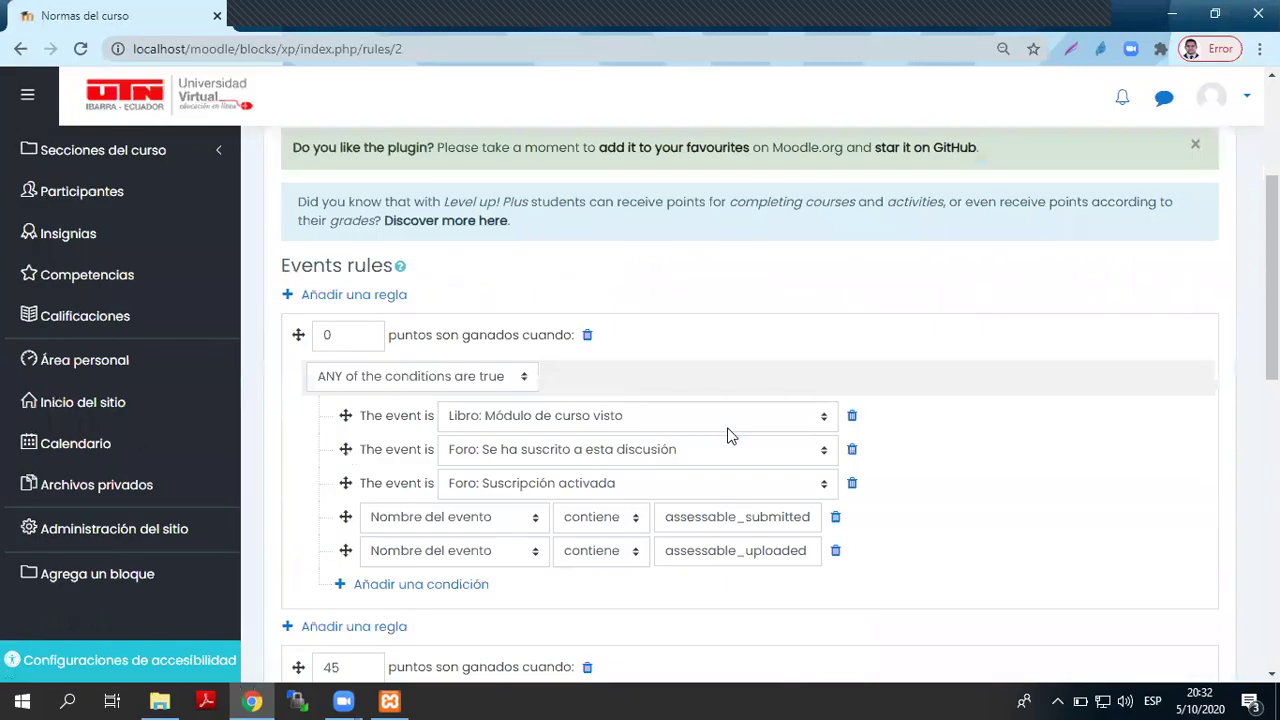
pyautogui.scroll(-2, 729, 435)
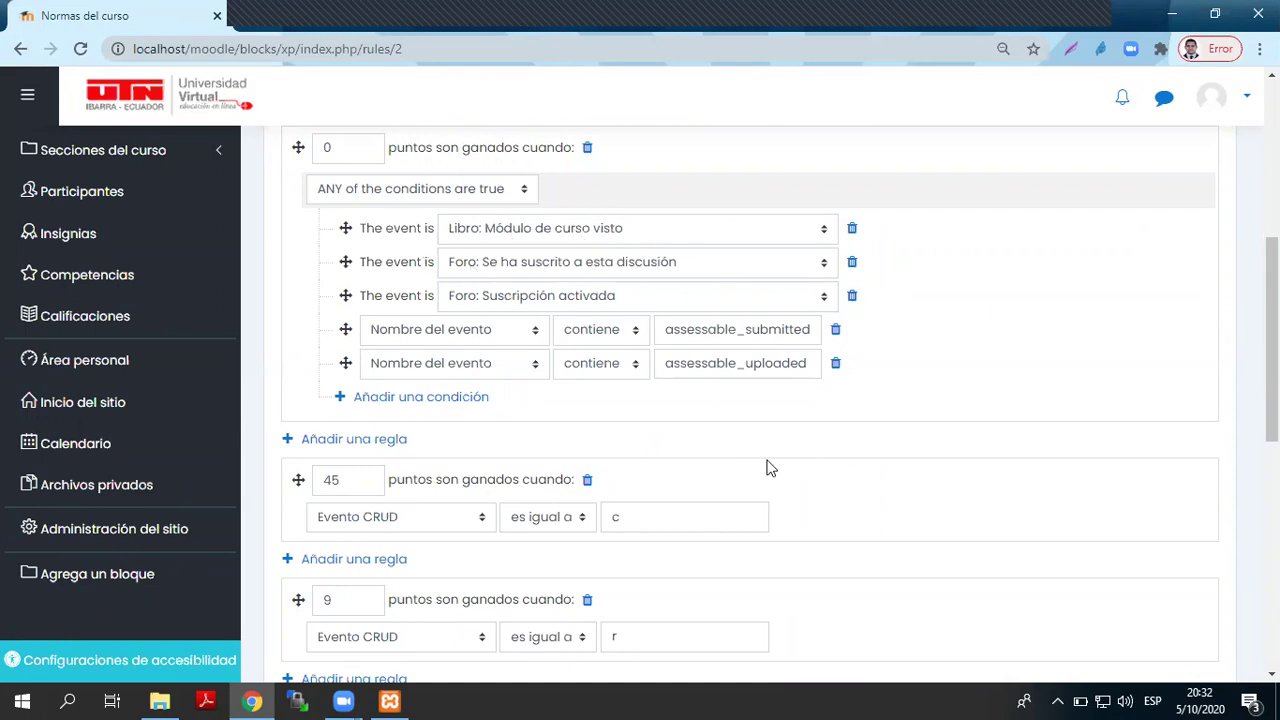
pyautogui.scroll(1, 556, 413)
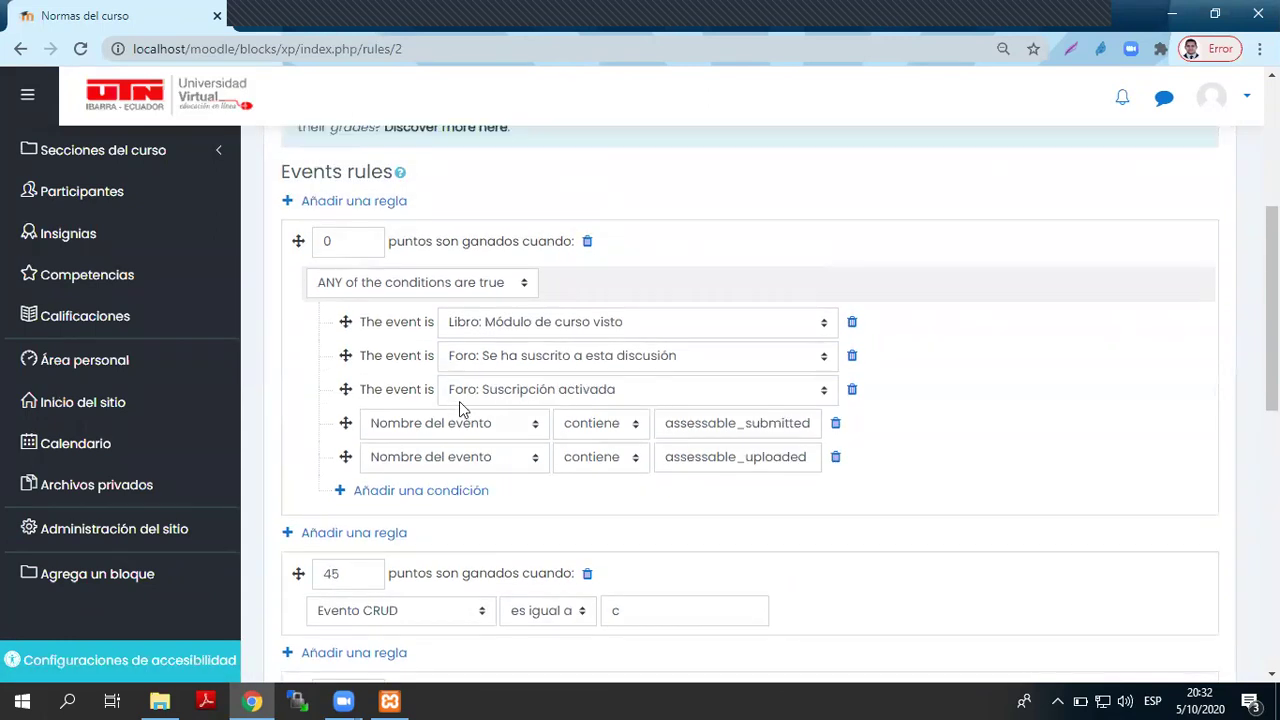
pyautogui.scroll(-2, 459, 401)
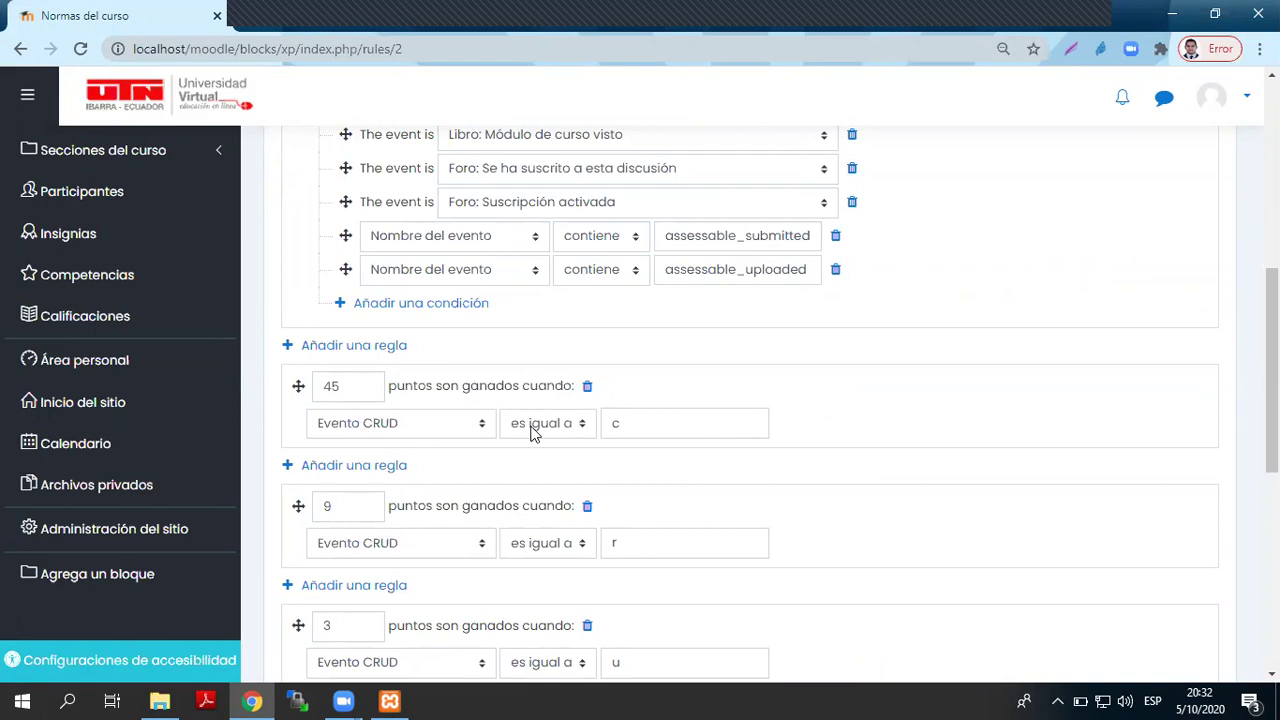
# - Add an Actividad o recurso condition and set the first rule's points to 30
pyautogui.doubleClick(614, 423)
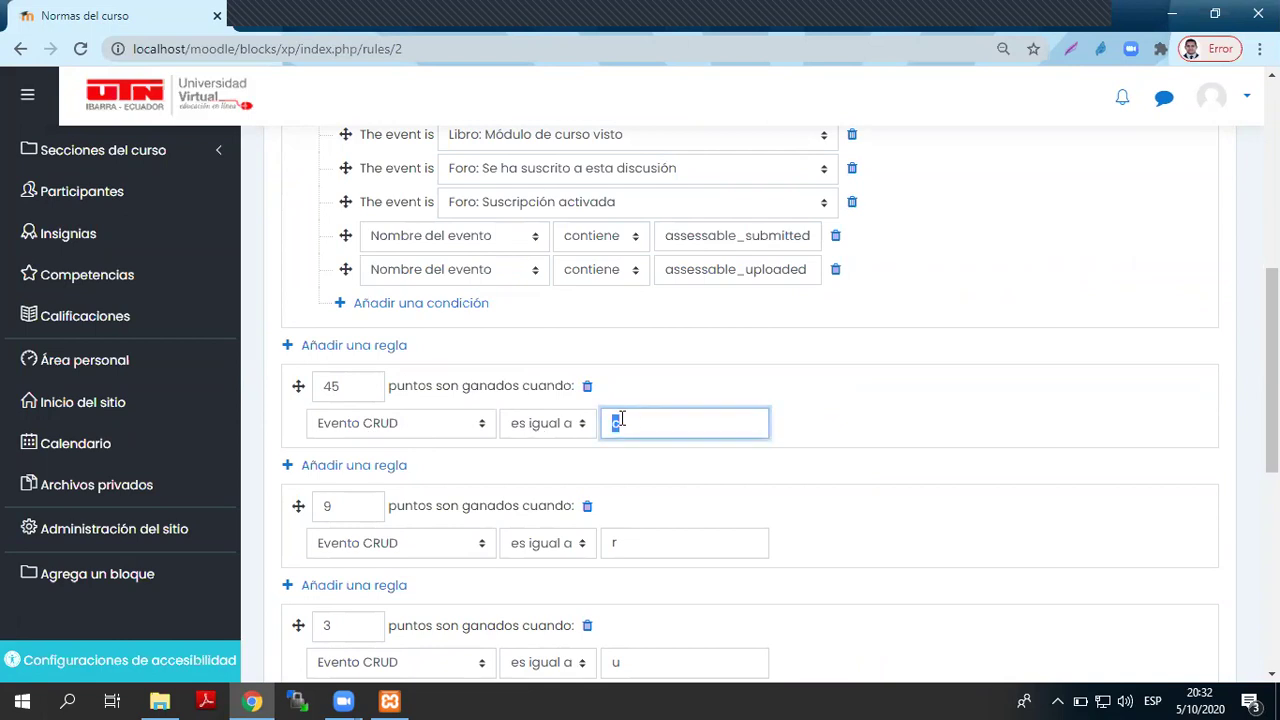
pyautogui.scroll(2, 893, 408)
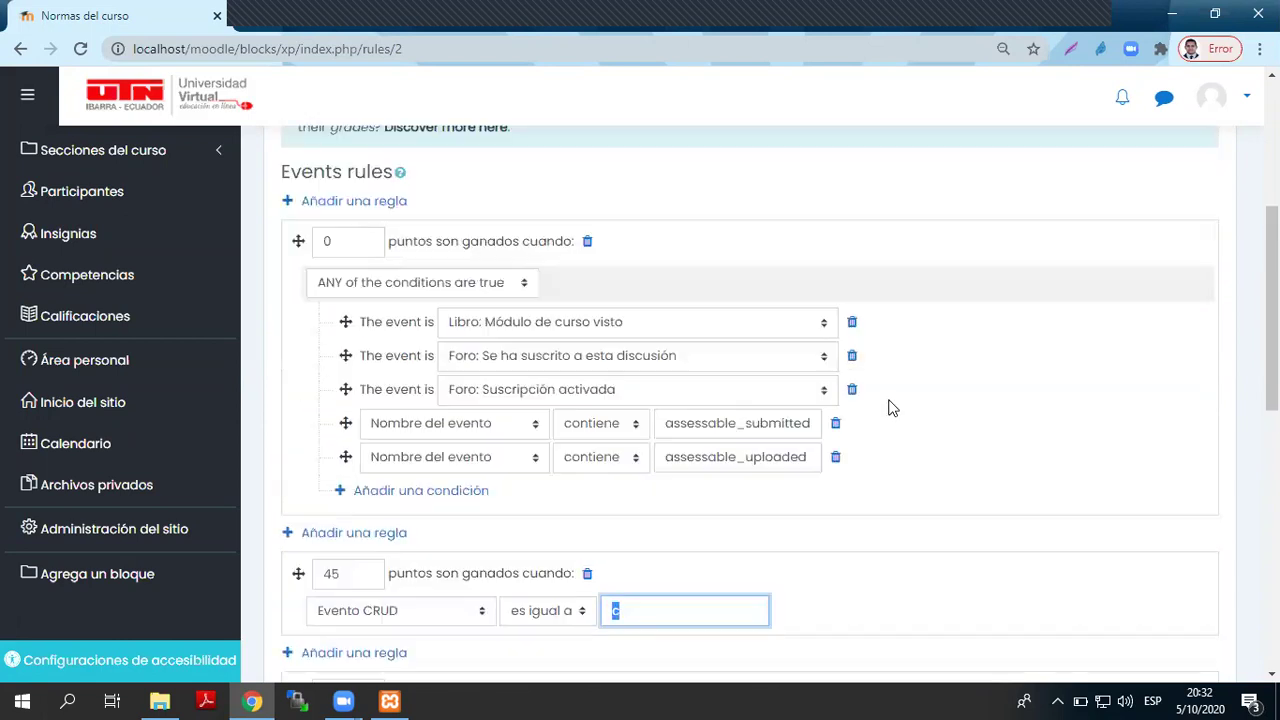
pyautogui.click(376, 490)
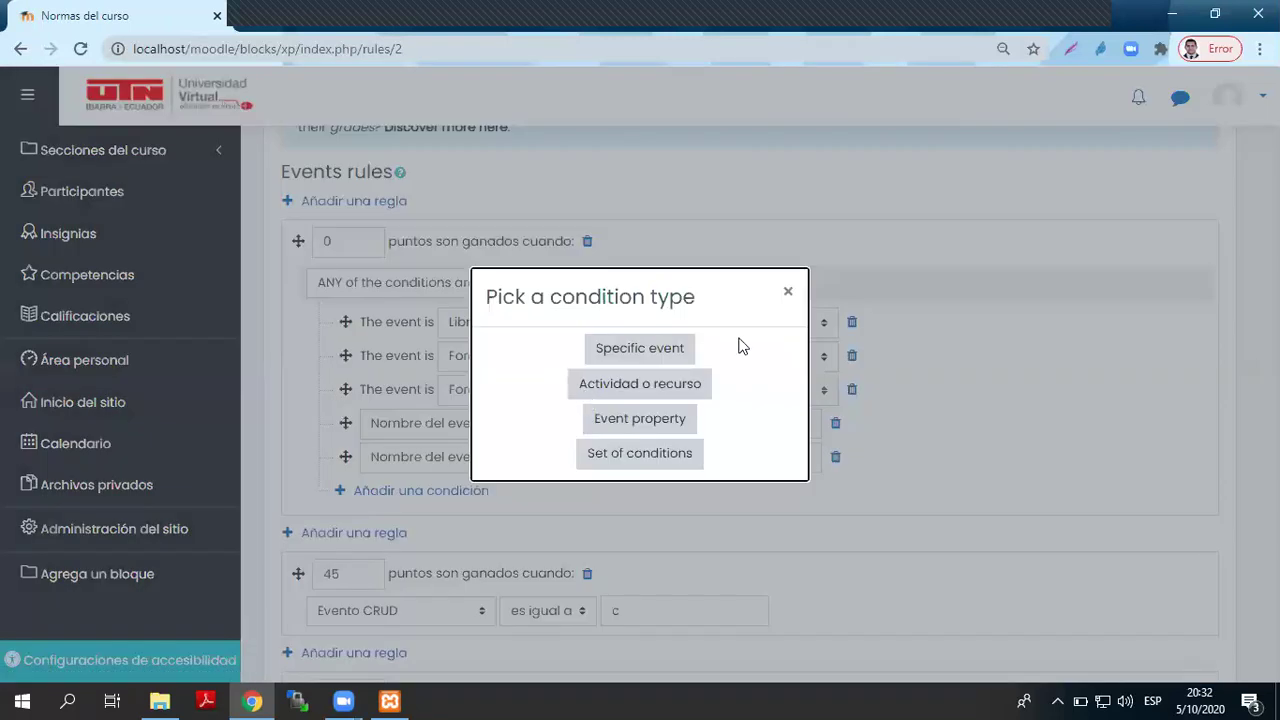
pyautogui.click(623, 389)
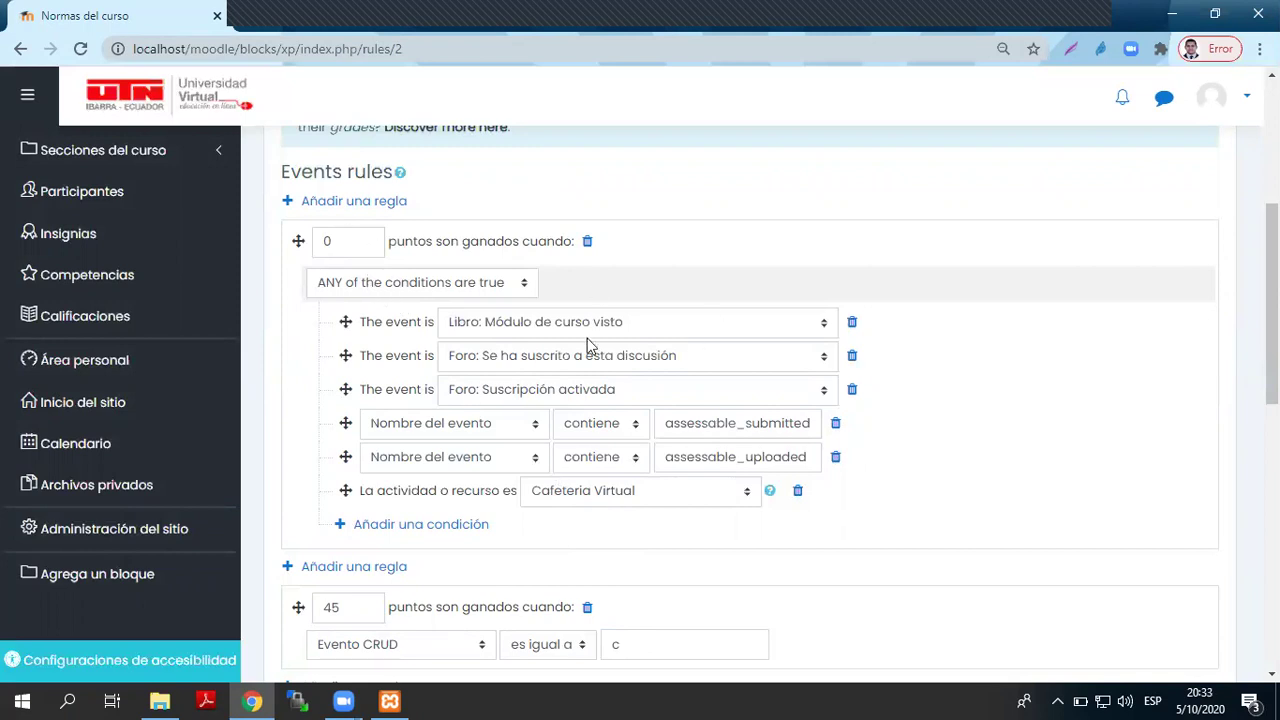
pyautogui.moveTo(355, 240); pyautogui.dragTo(307, 245)
pyautogui.write('30')
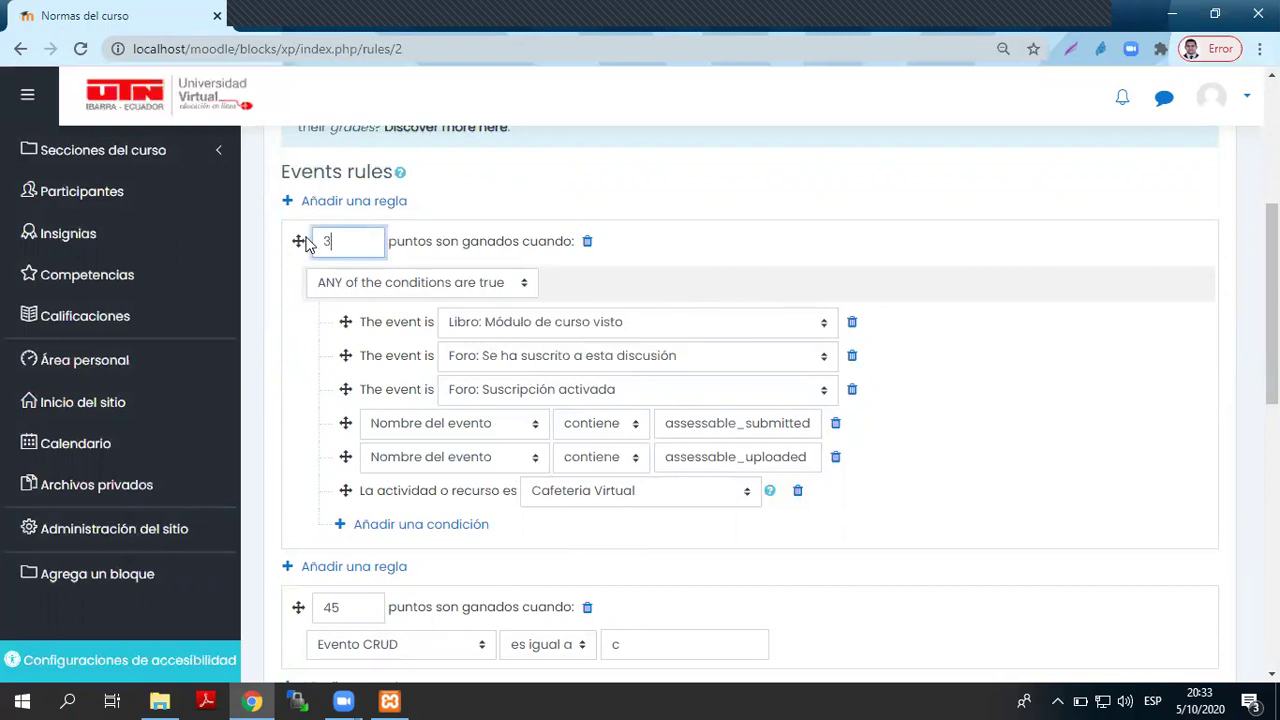
pyautogui.click(946, 487)
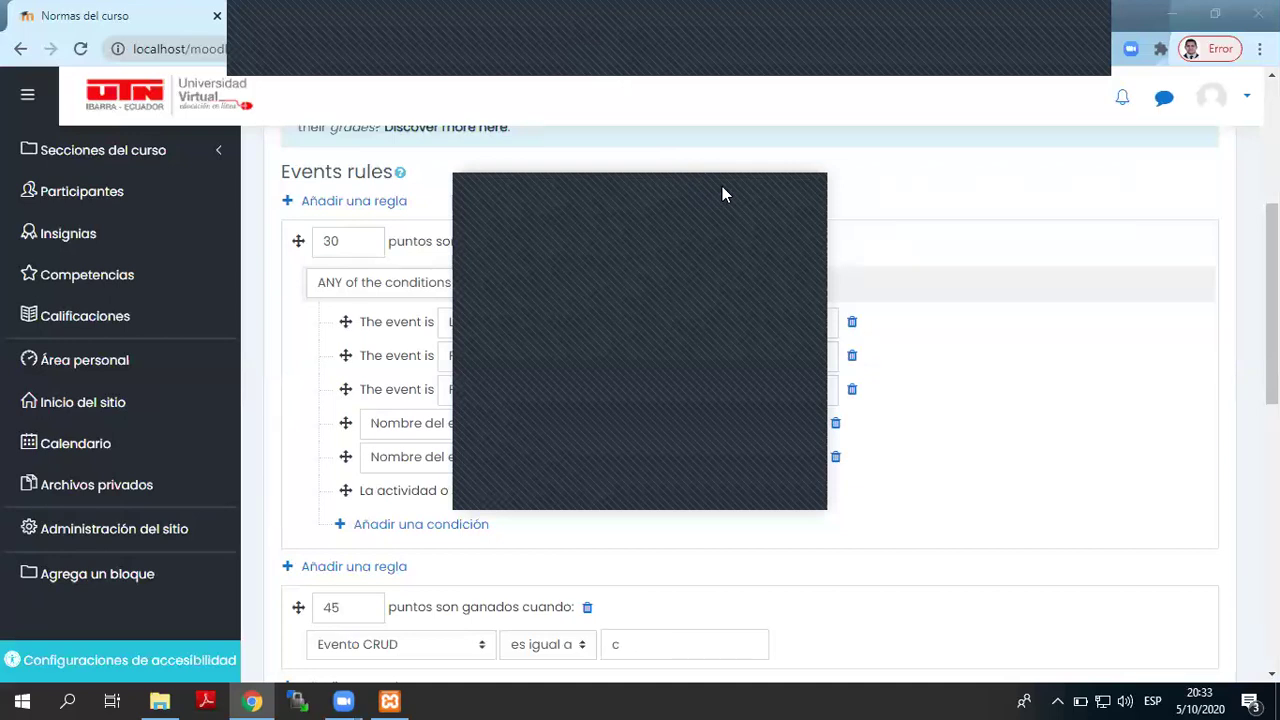
# - Add a Principios Básicos condition, then delete it and the Cafeteria Virtual condition
pyautogui.click(405, 528)
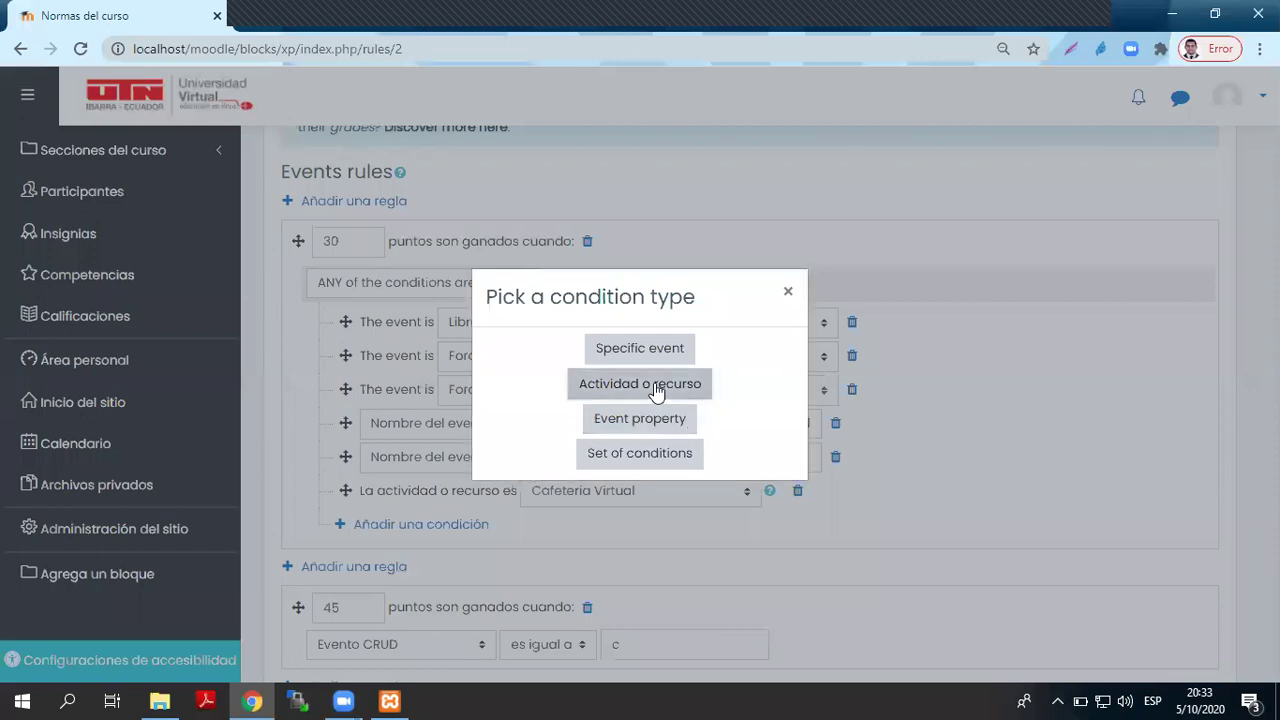
pyautogui.click(660, 392)
pyautogui.click(654, 524)
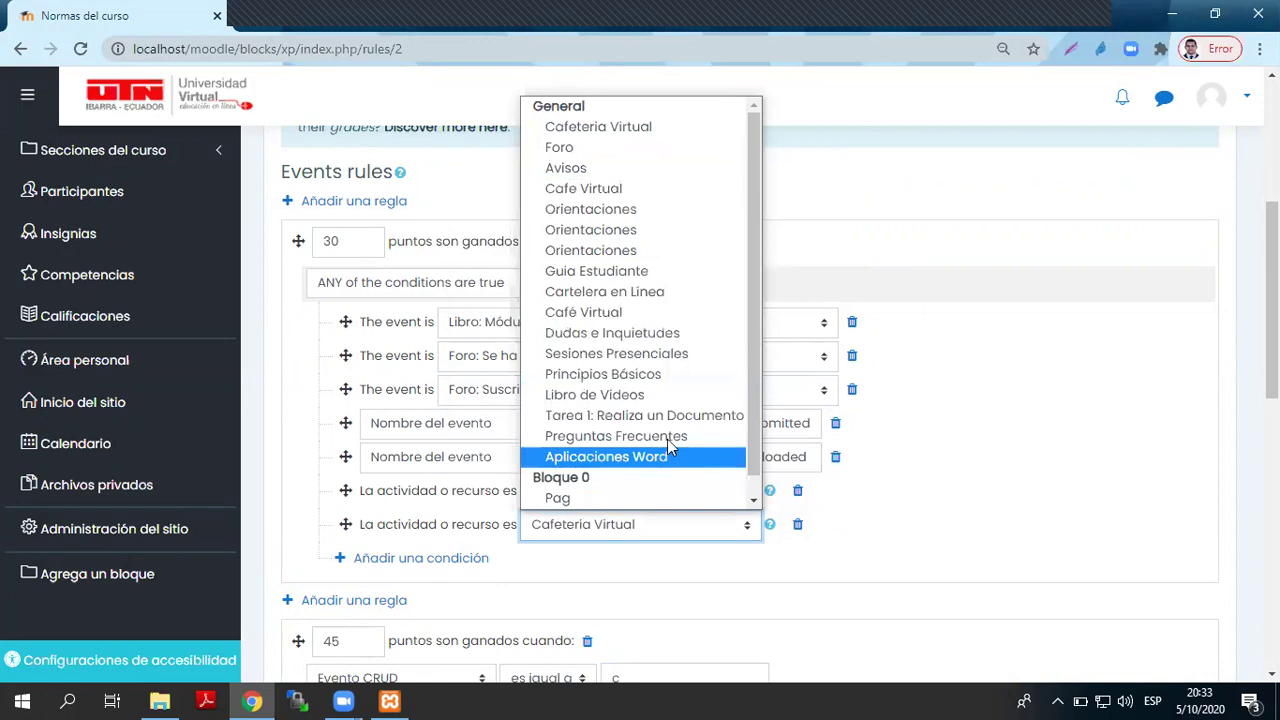
pyautogui.click(675, 375)
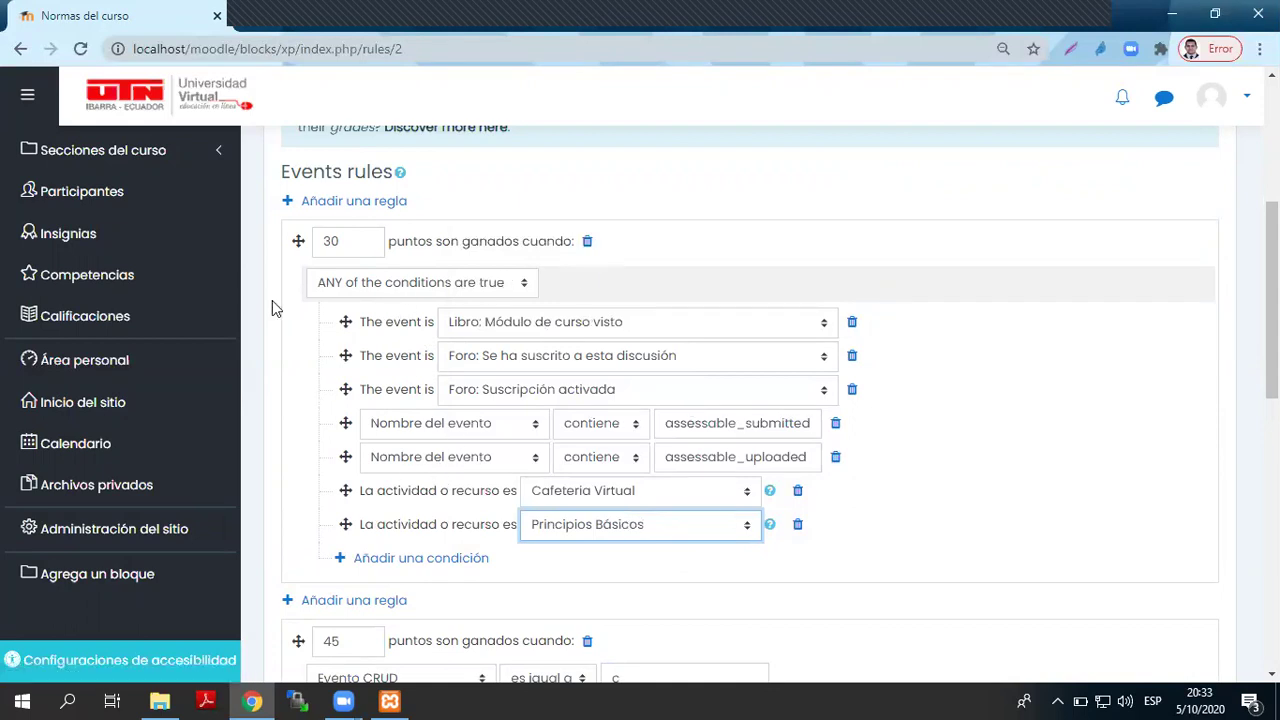
pyautogui.moveTo(352, 245); pyautogui.dragTo(313, 245)
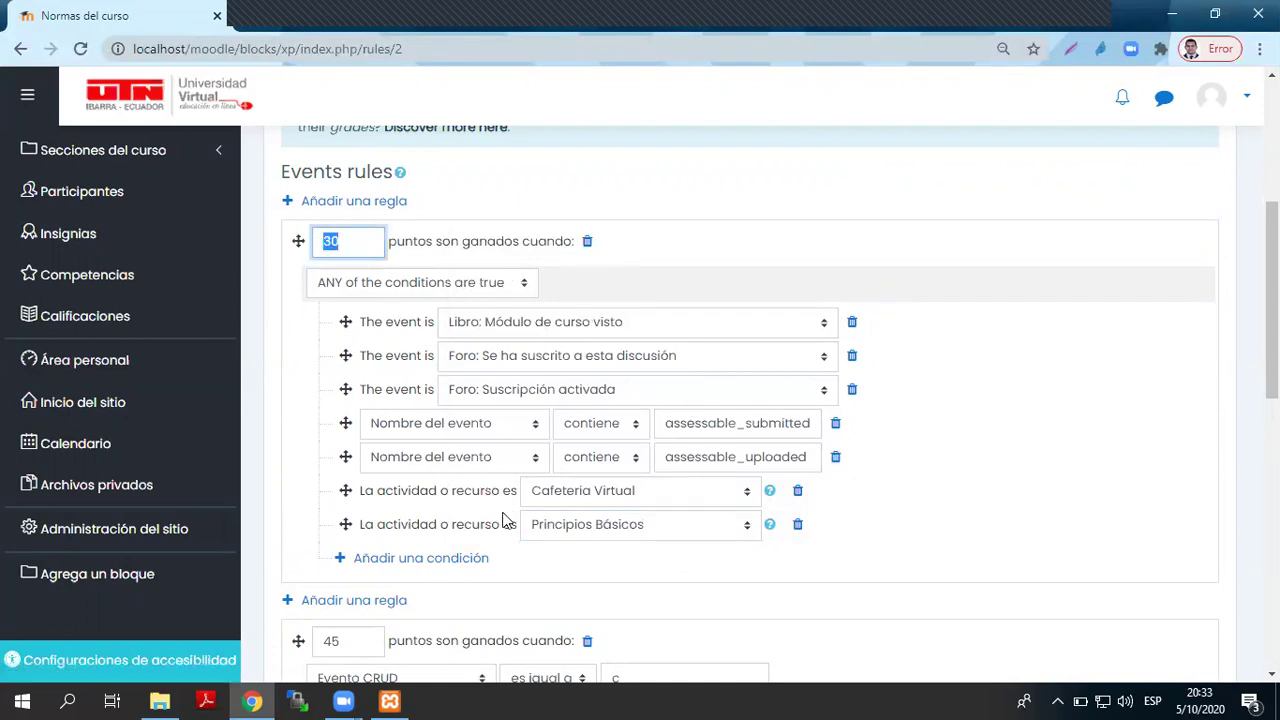
pyautogui.click(797, 524)
pyautogui.click(798, 492)
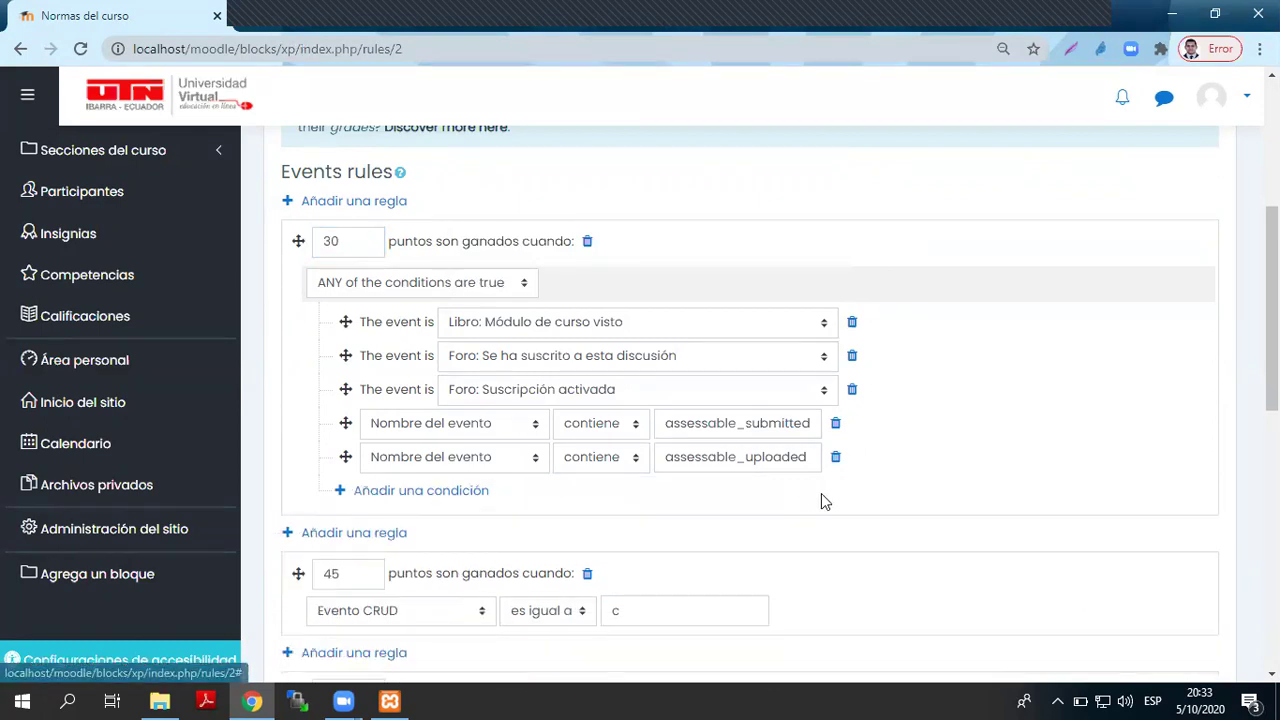
pyautogui.scroll(-3, 585, 505)
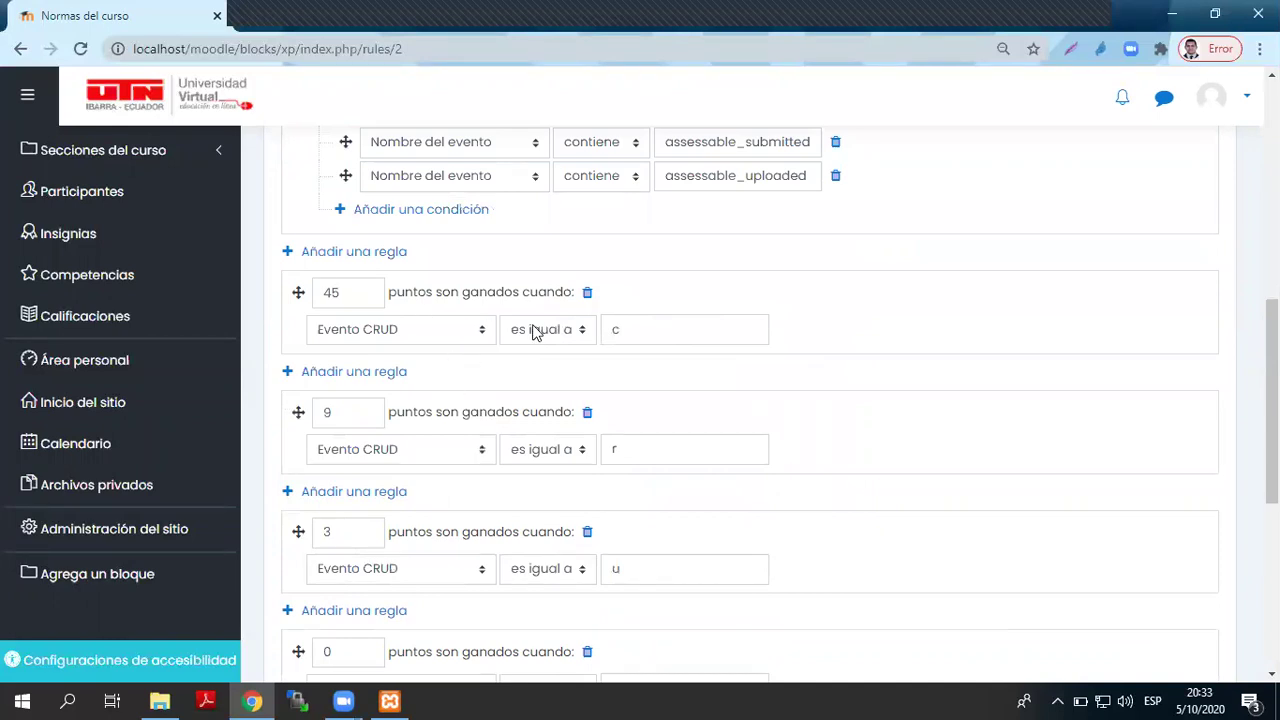
# - Add a new rule worth 15 points, matching ANY of its conditions
pyautogui.scroll(4, 529, 351)
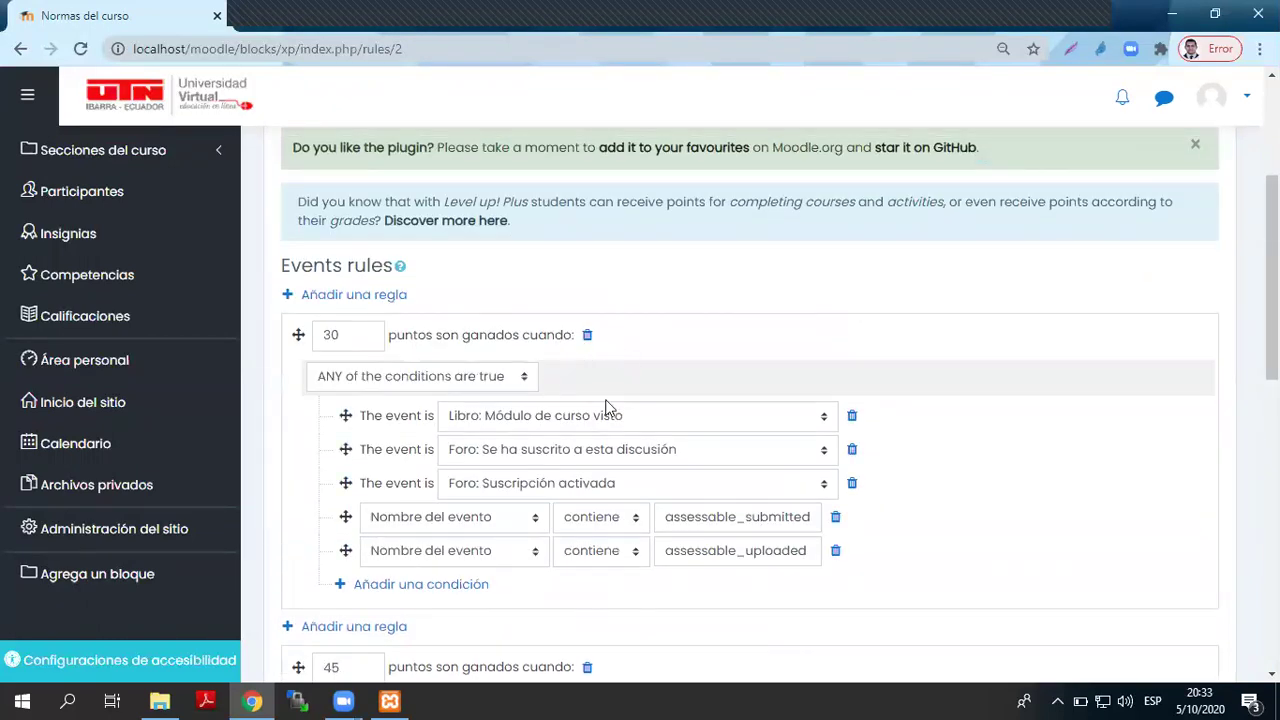
pyautogui.click(370, 298)
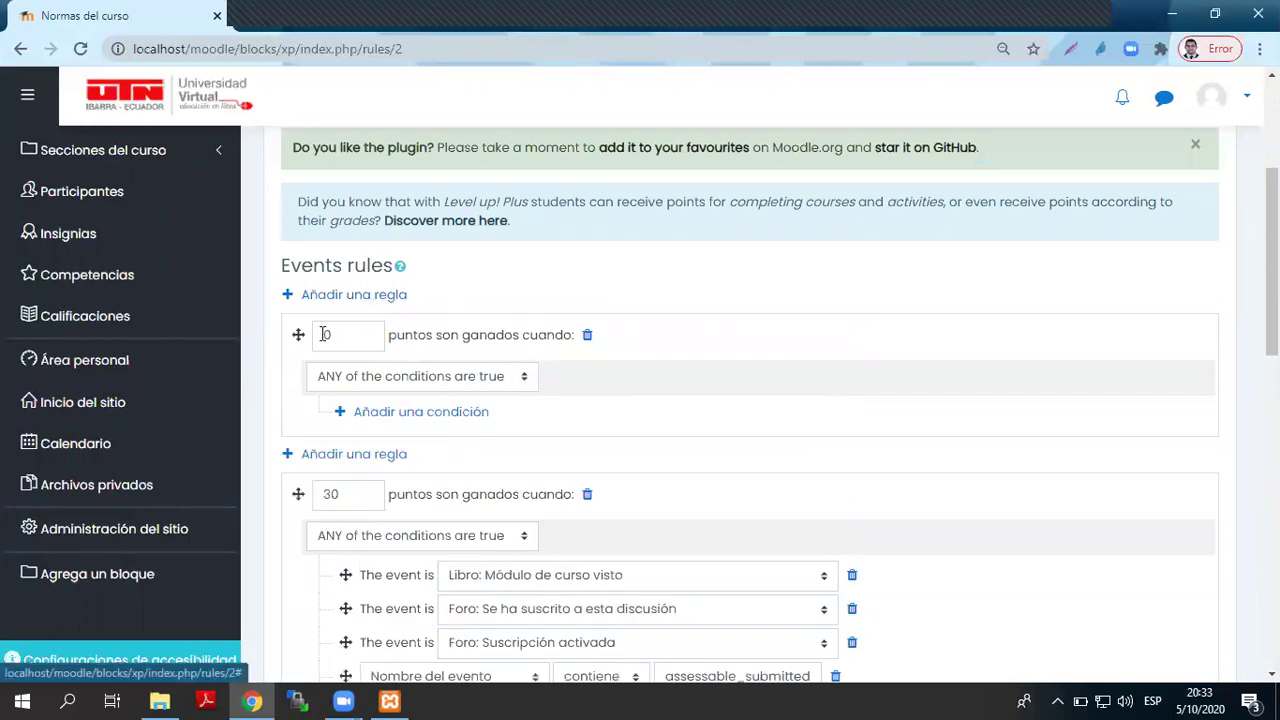
pyautogui.doubleClick(359, 337)
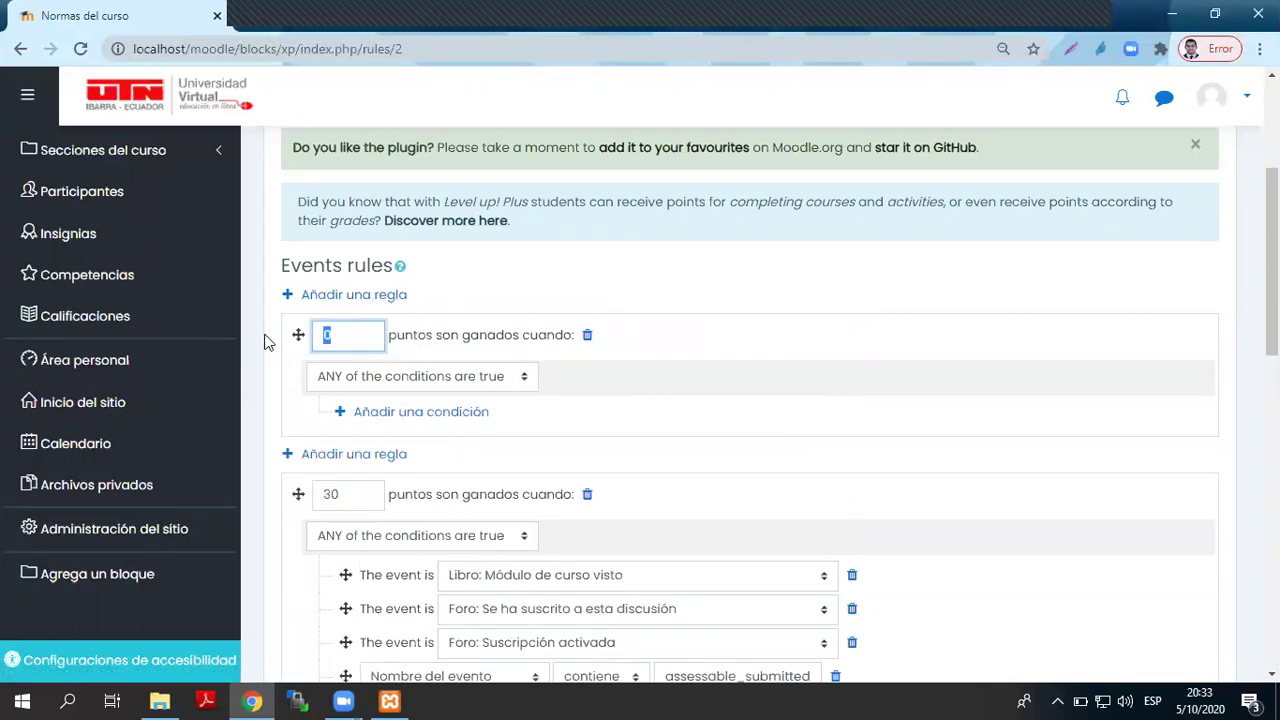
pyautogui.write('15')
pyautogui.click(320, 383)
pyautogui.click(362, 388)
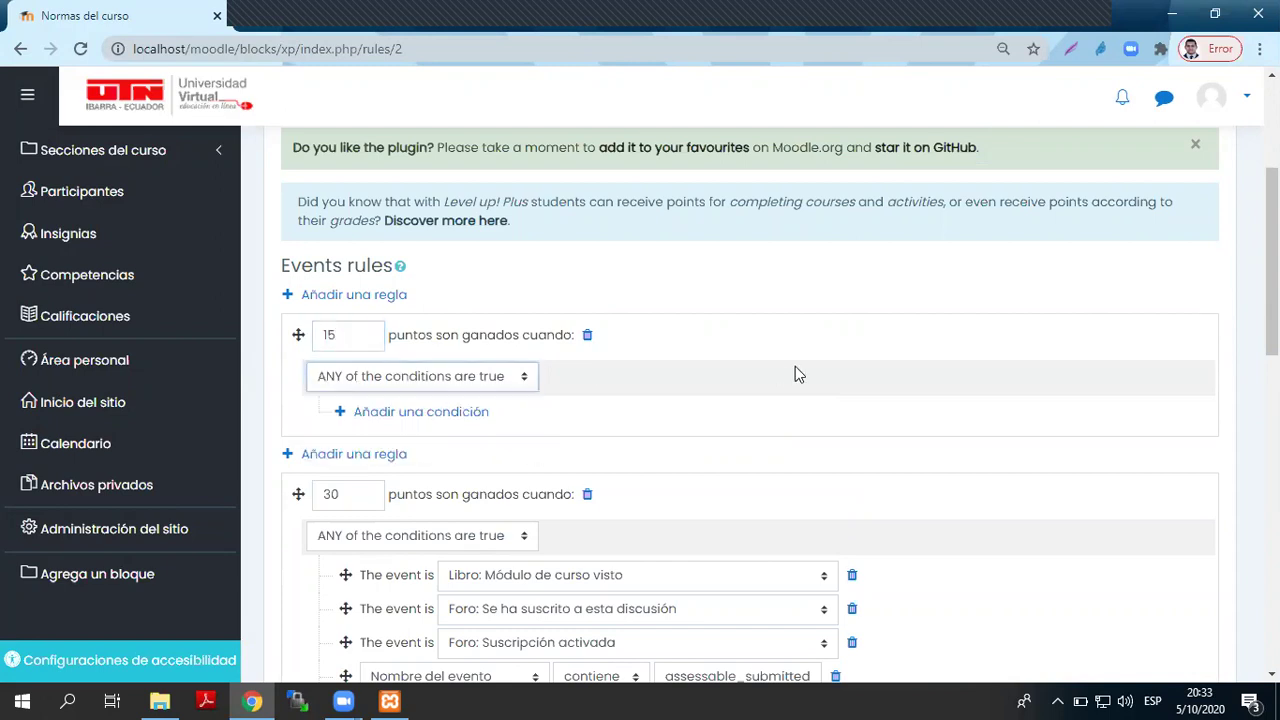
# - Give it Actividad o recurso conditions for Dudas e Inquietudes and Cafeteria Virtual
pyautogui.click(426, 413)
pyautogui.click(643, 380)
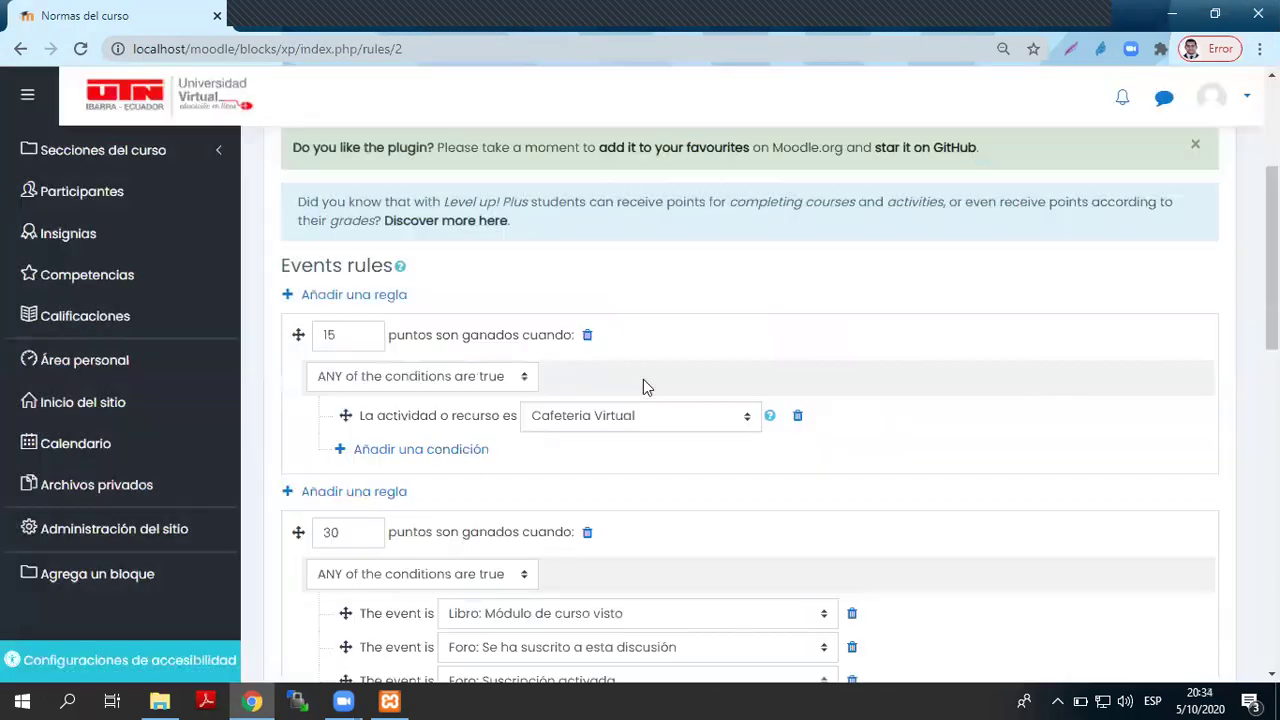
pyautogui.click(608, 430)
pyautogui.scroll(-1, 650, 300)
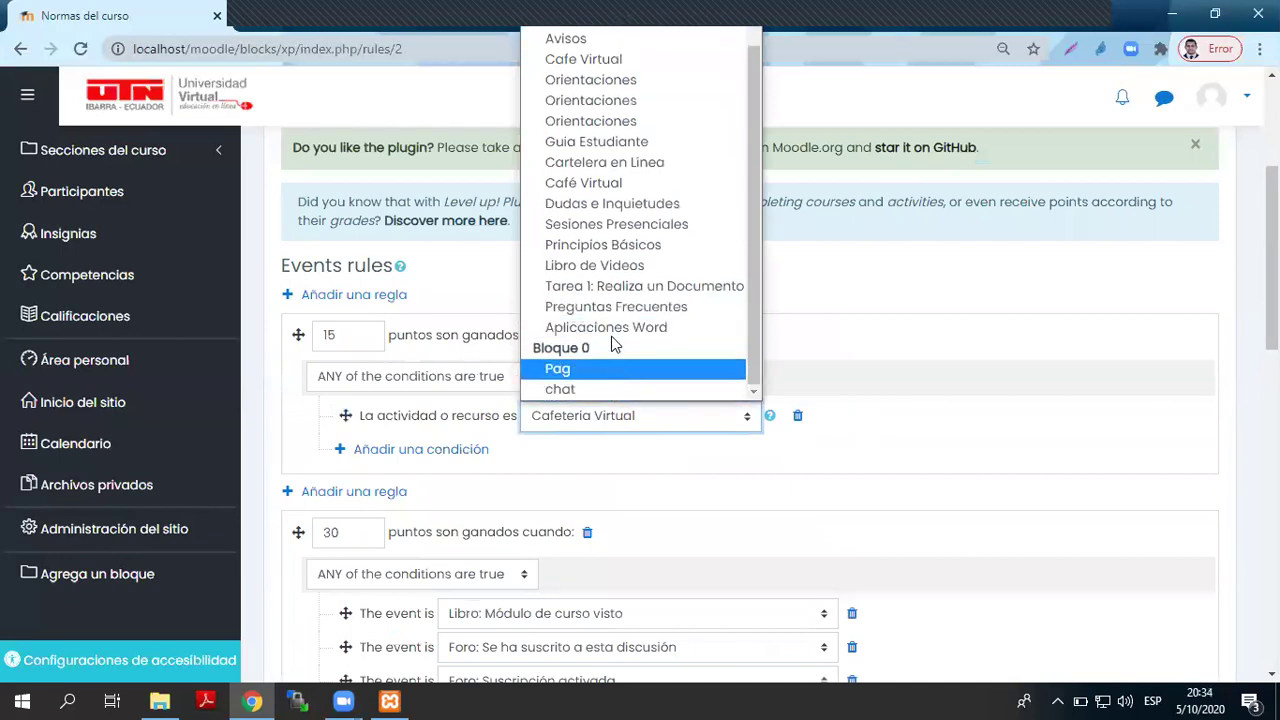
pyautogui.click(660, 207)
pyautogui.click(352, 455)
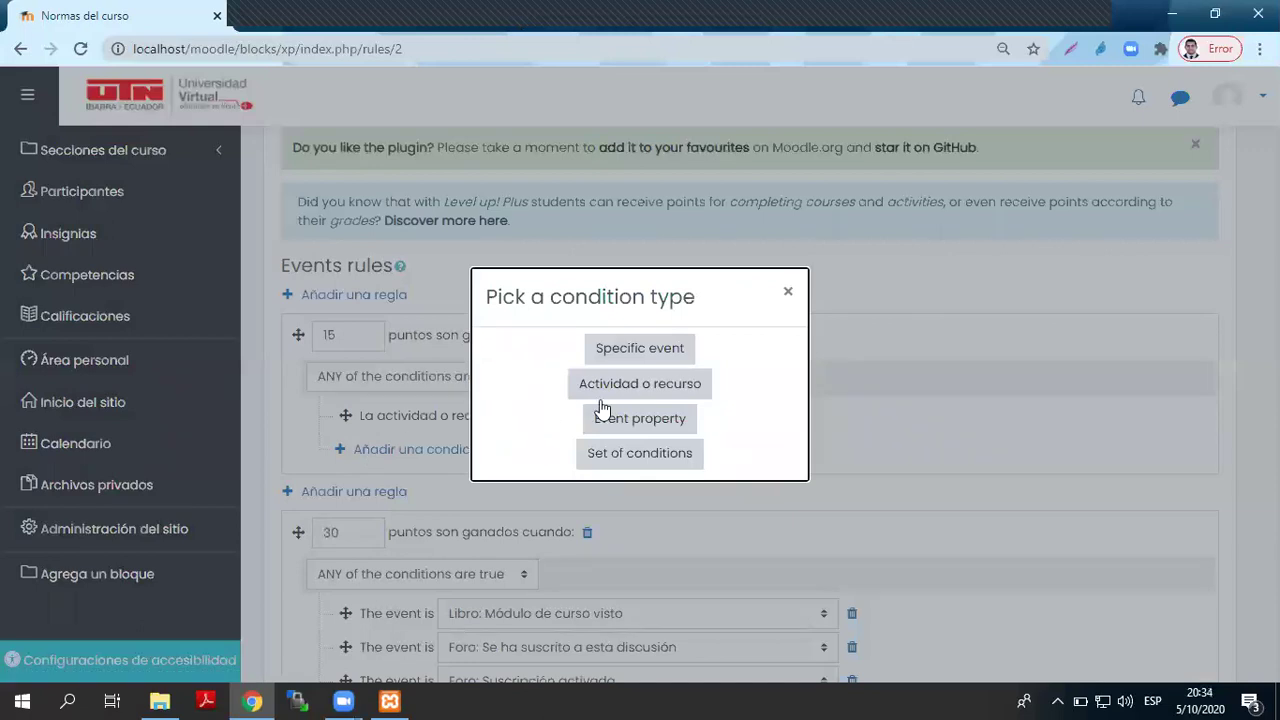
pyautogui.click(648, 386)
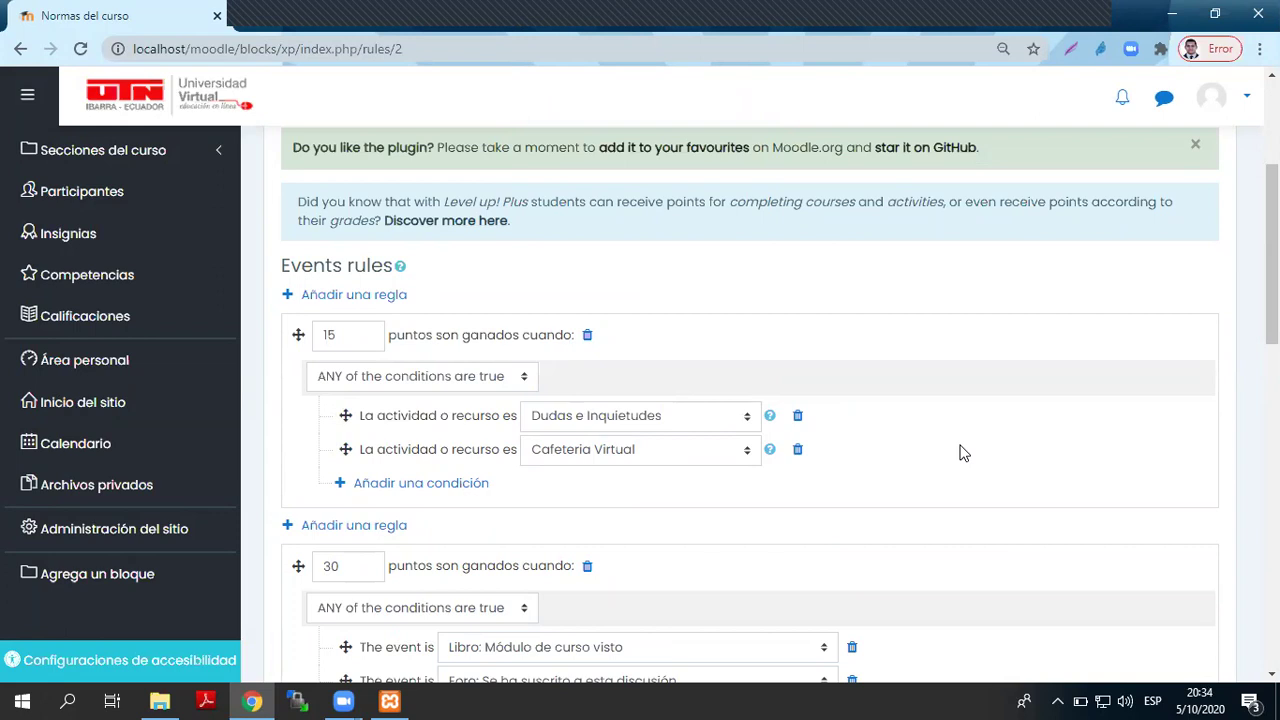
pyautogui.scroll(-2, 960, 453)
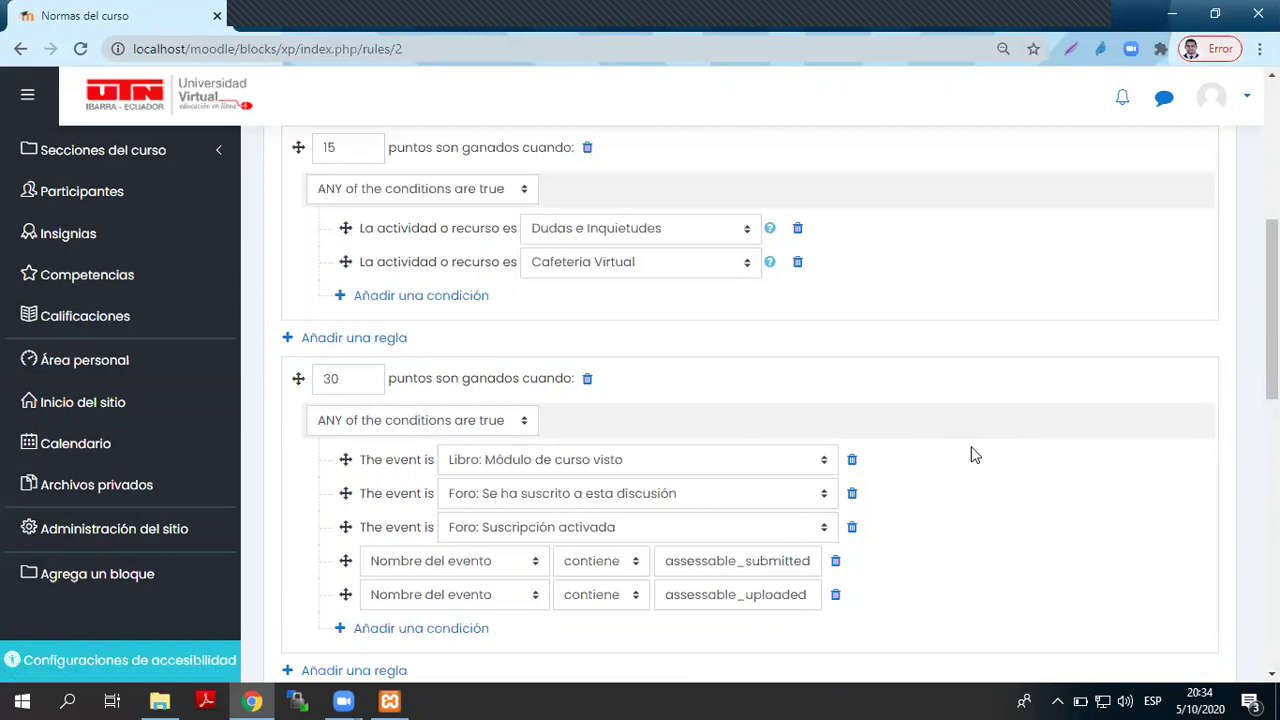
# - Review the c, r, u, d values of the 45, 9 and 3-point CRUD rules
pyautogui.scroll(-5, 534, 354)
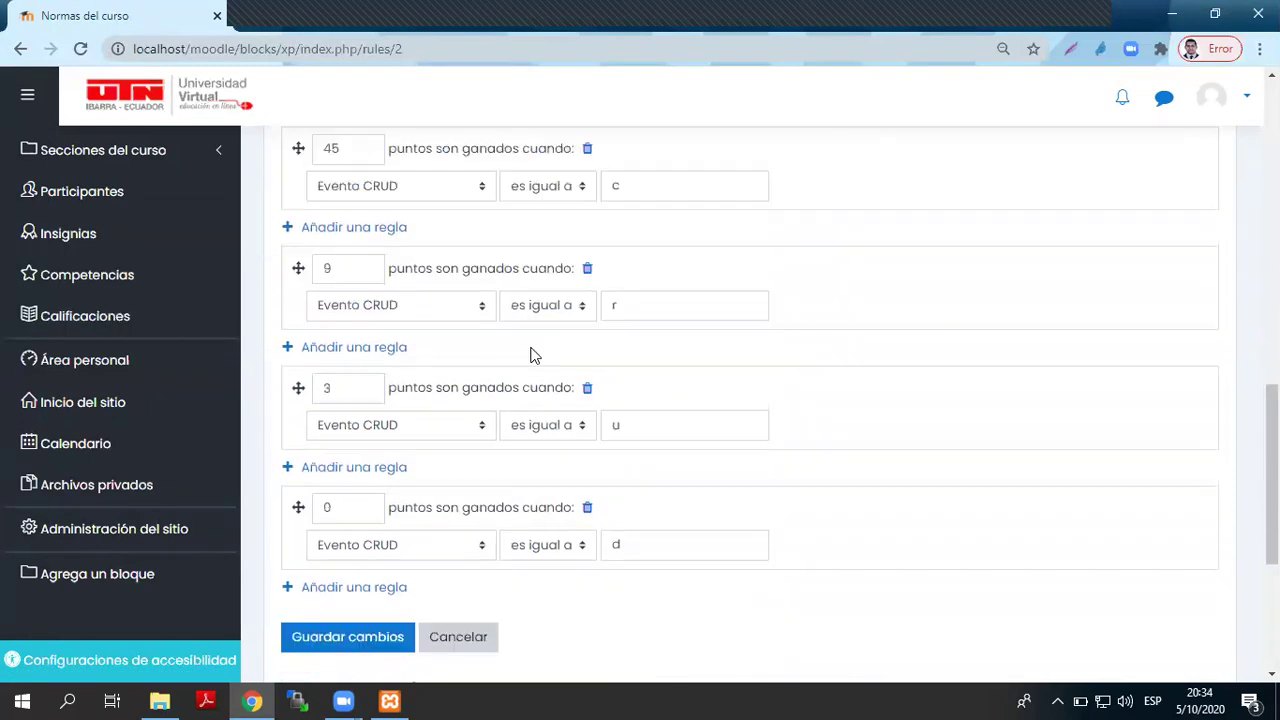
pyautogui.scroll(1, 603, 382)
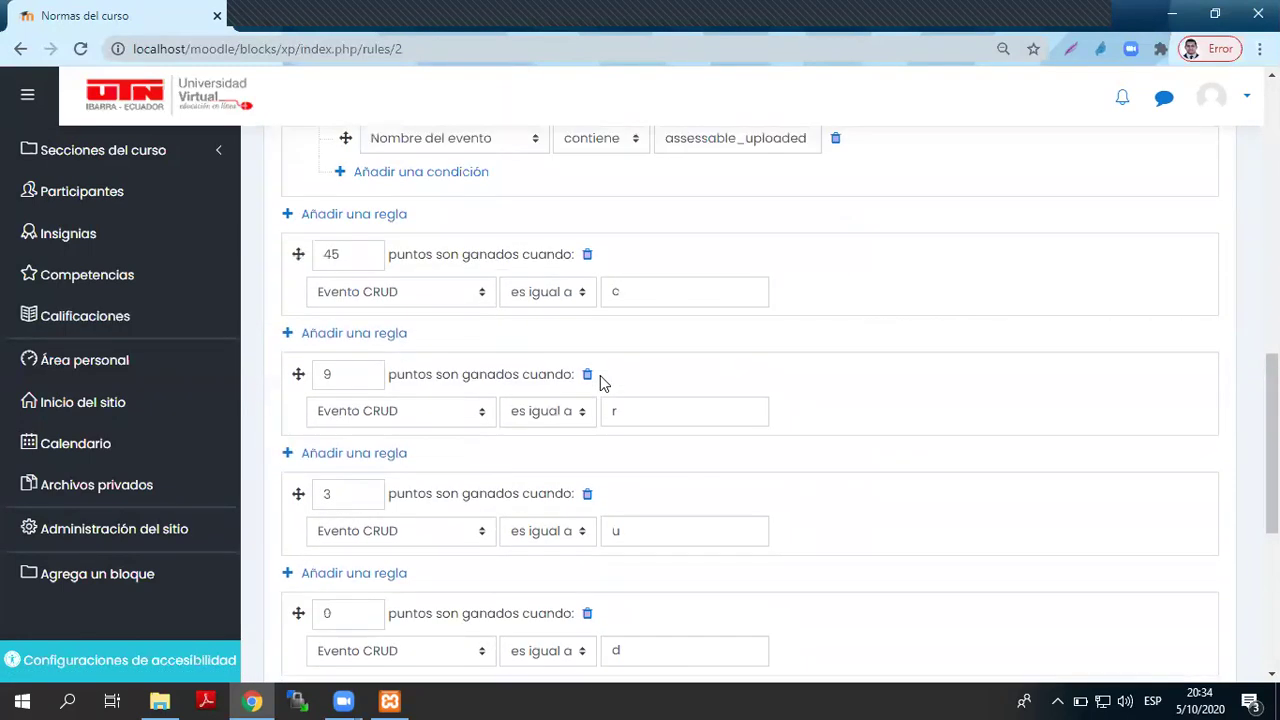
pyautogui.scroll(1, 600, 375)
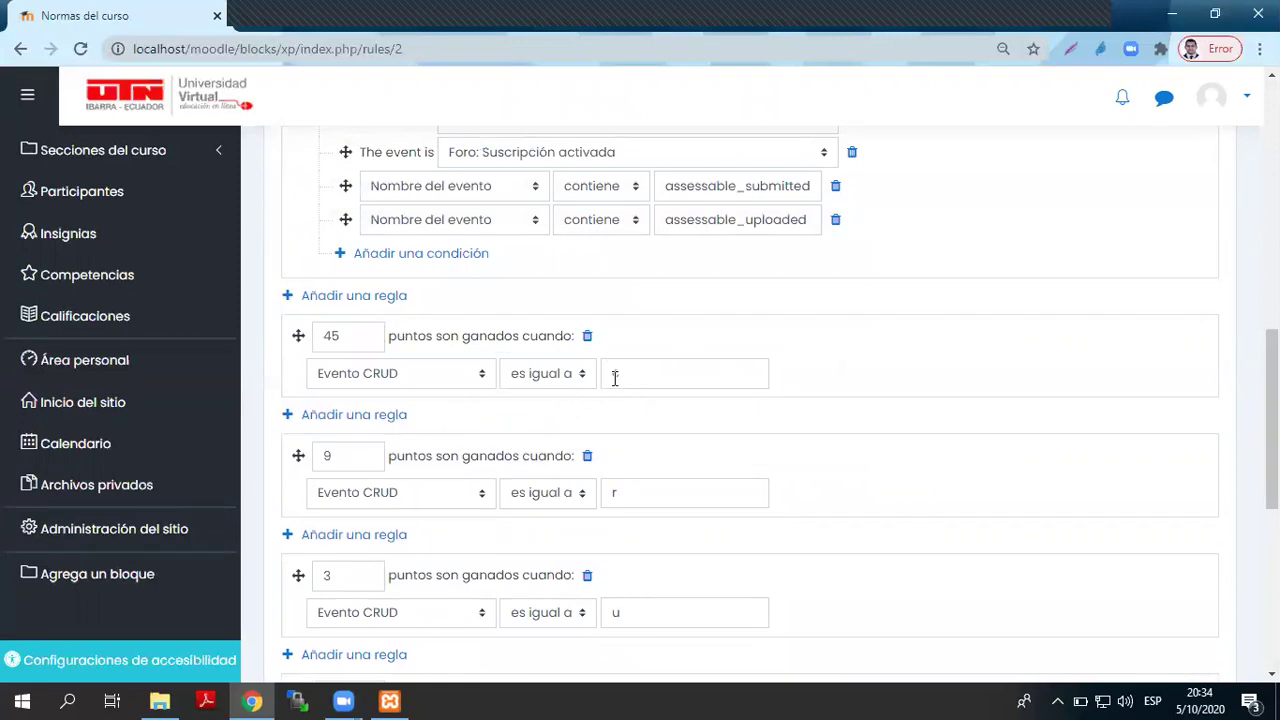
pyautogui.scroll(-2, 877, 517)
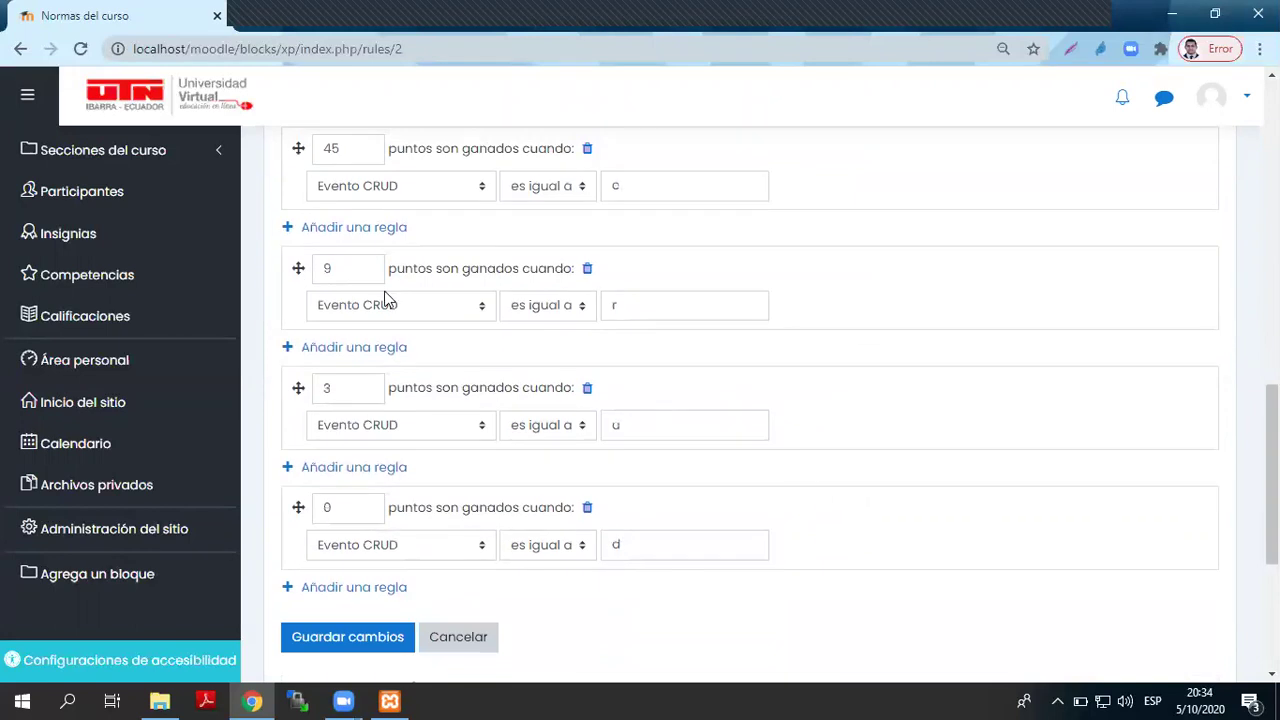
pyautogui.doubleClick(362, 267)
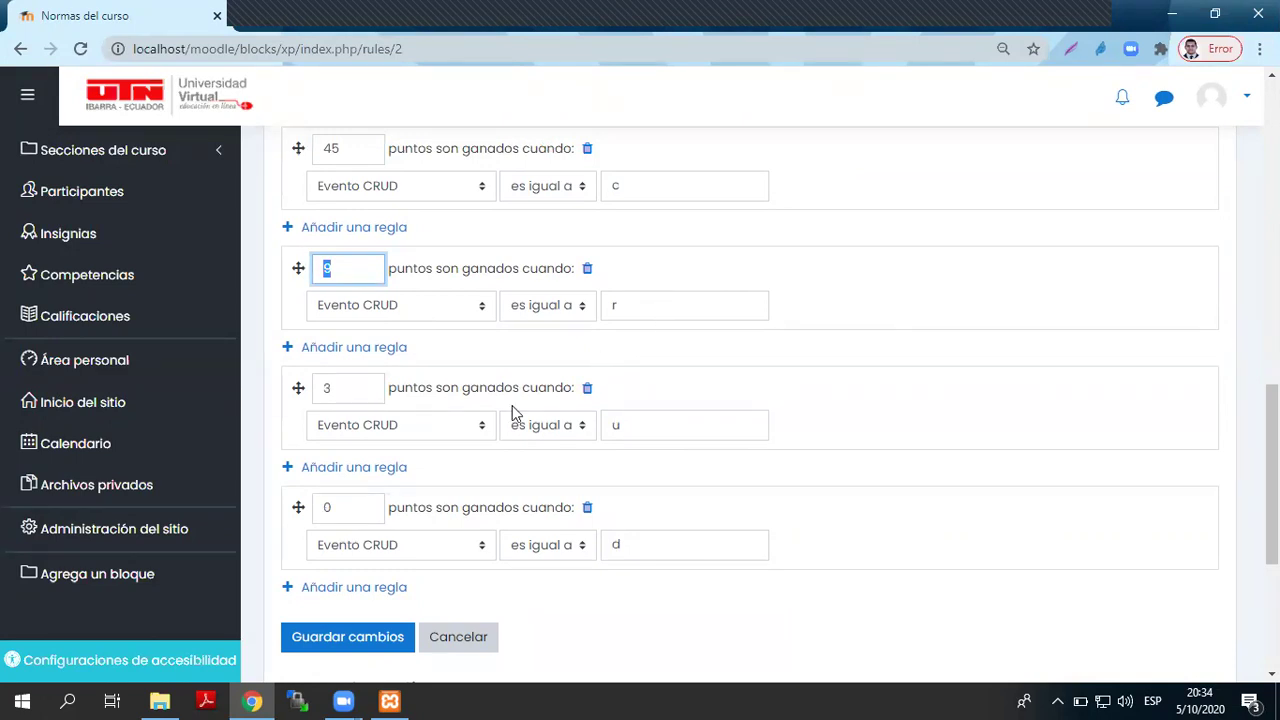
pyautogui.click(665, 427)
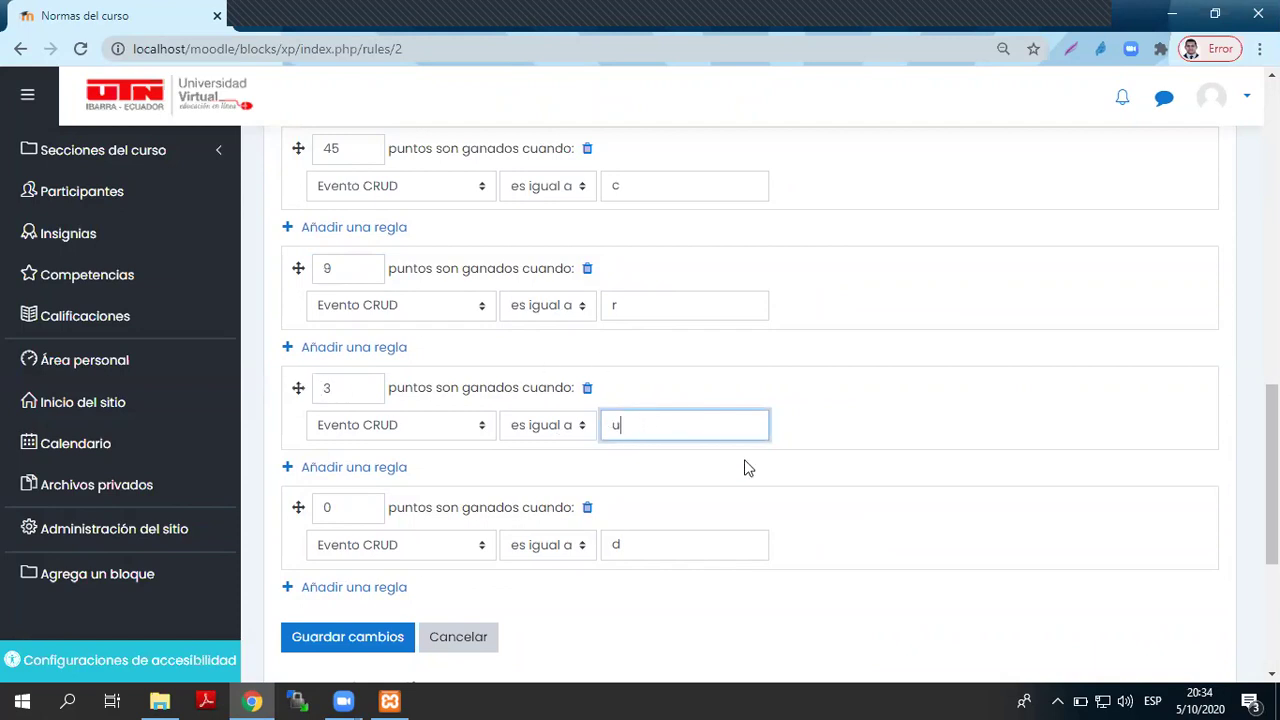
pyautogui.doubleClick(325, 387)
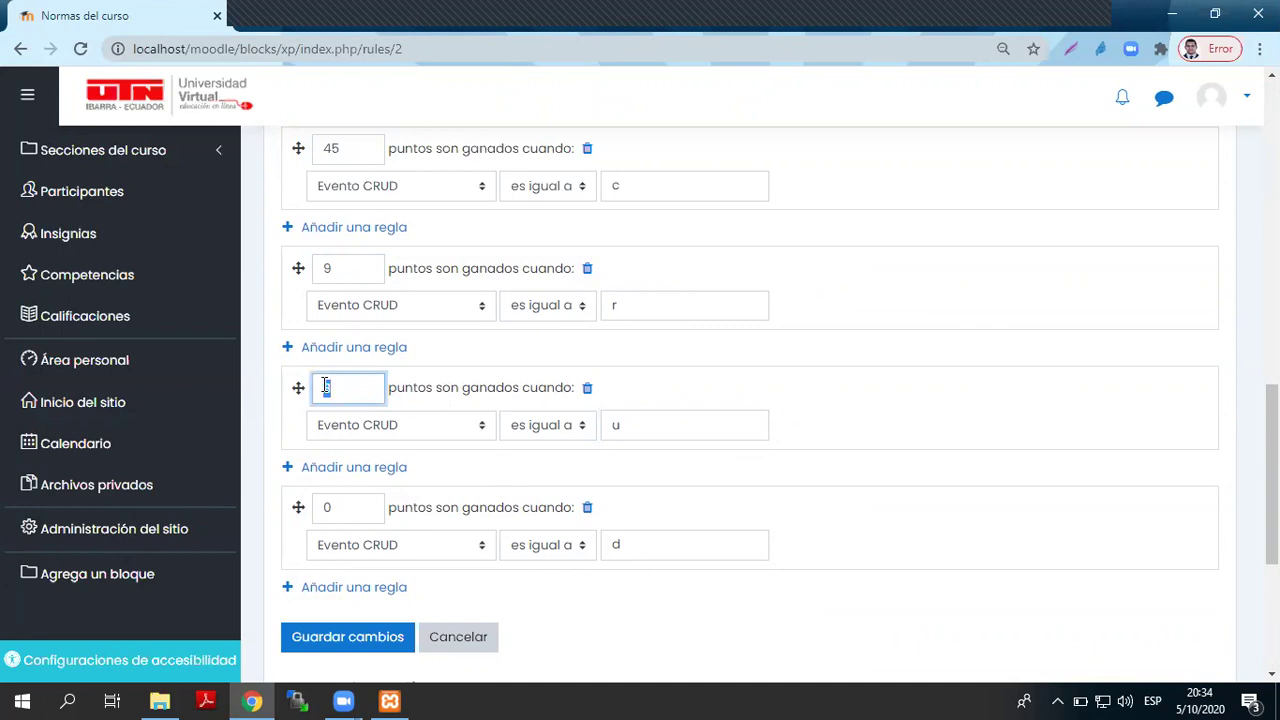
pyautogui.click(633, 184)
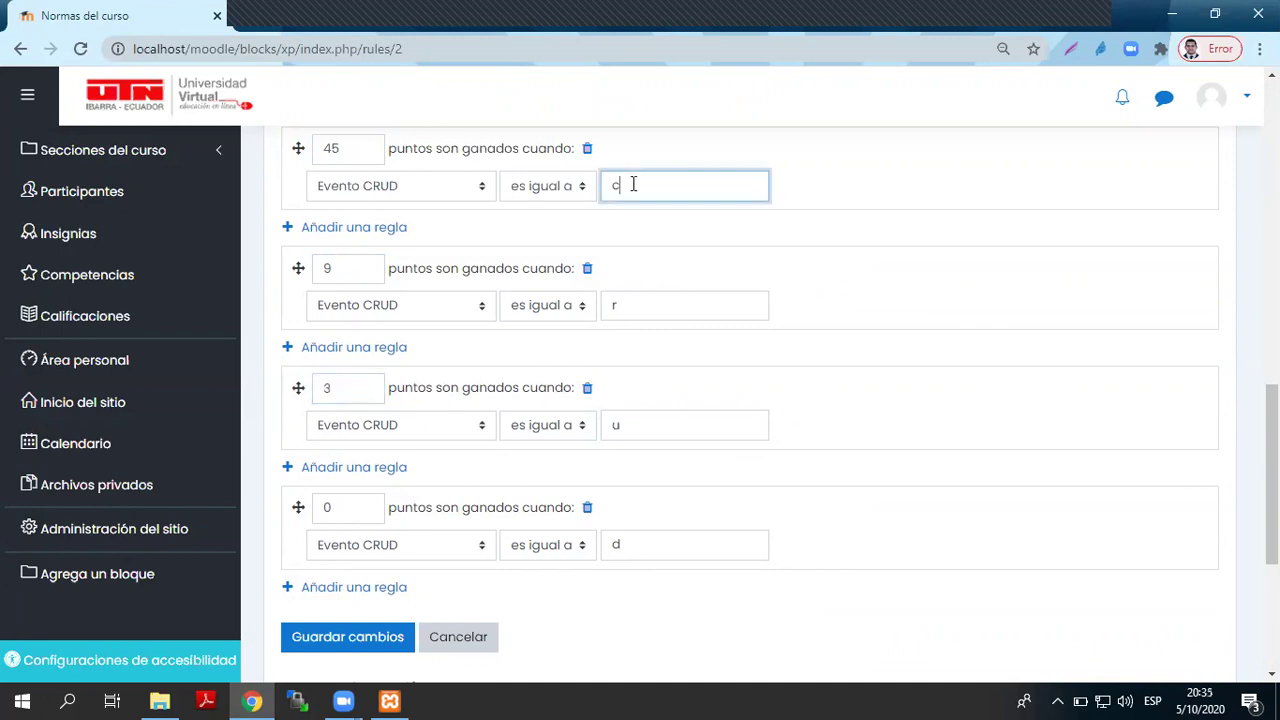
pyautogui.click(663, 311)
pyautogui.click(654, 423)
pyautogui.click(645, 558)
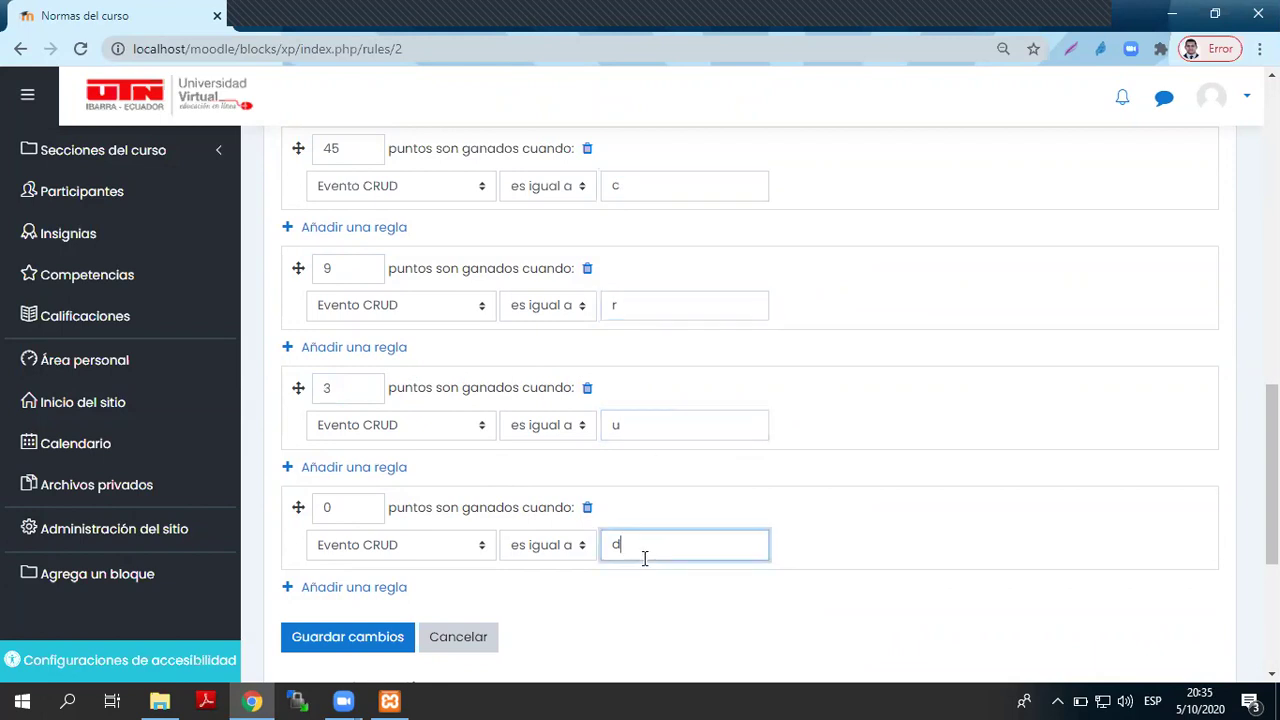
pyautogui.click(657, 412)
pyautogui.click(647, 536)
# - Save the point rules with Guardar cambios and go to the Niveles page
pyautogui.scroll(8, 641, 464)
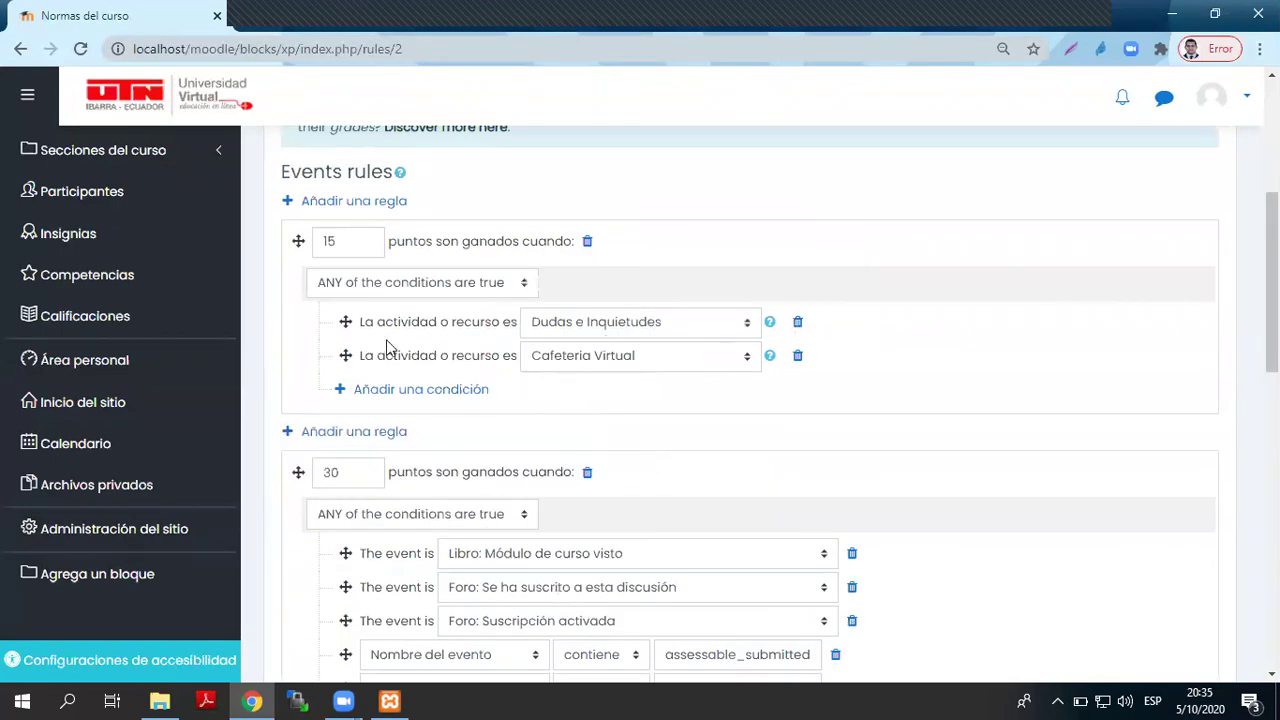
pyautogui.scroll(4, 390, 345)
pyautogui.scroll(-15, 413, 340)
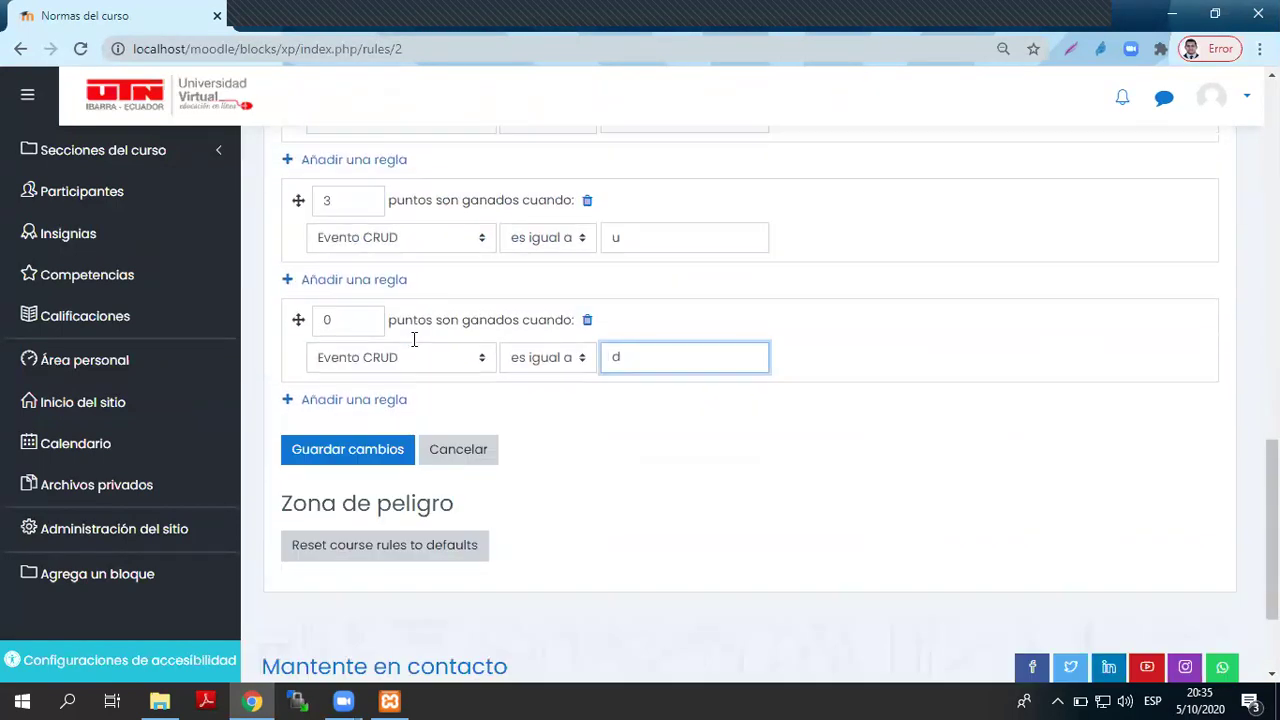
pyautogui.click(349, 462)
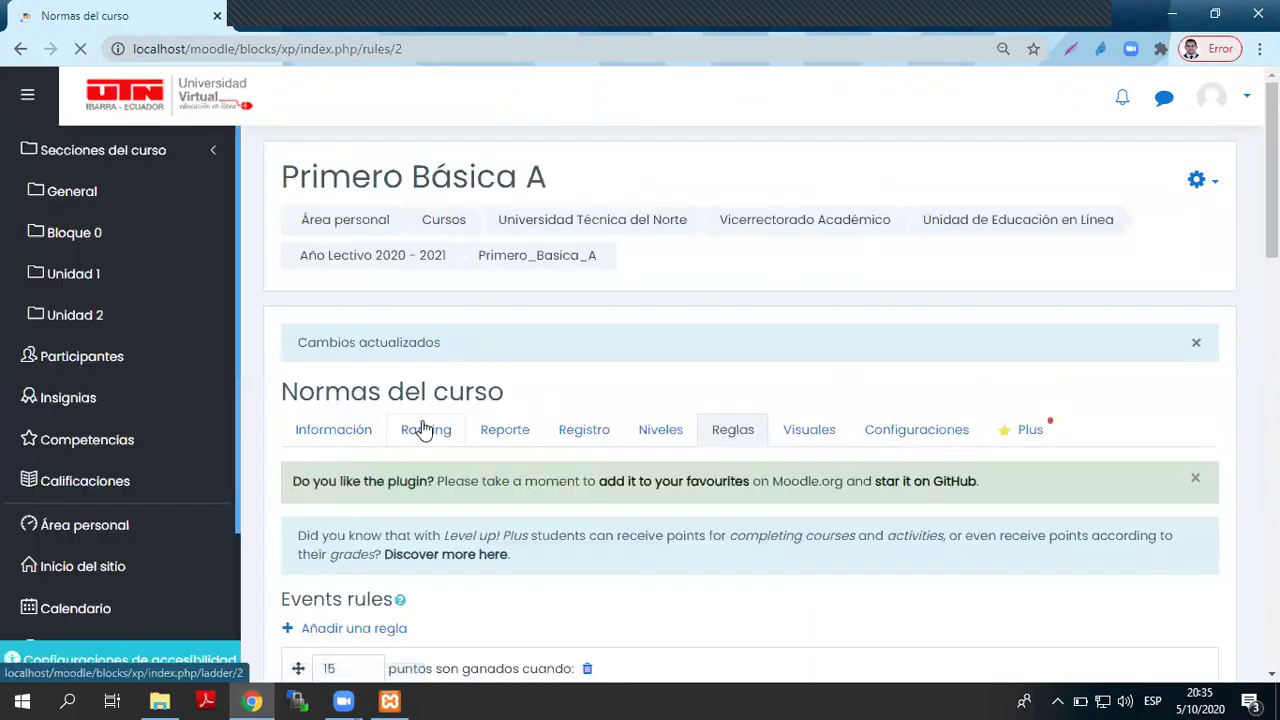
pyautogui.scroll(-15, 420, 423)
pyautogui.scroll(-4, 425, 421)
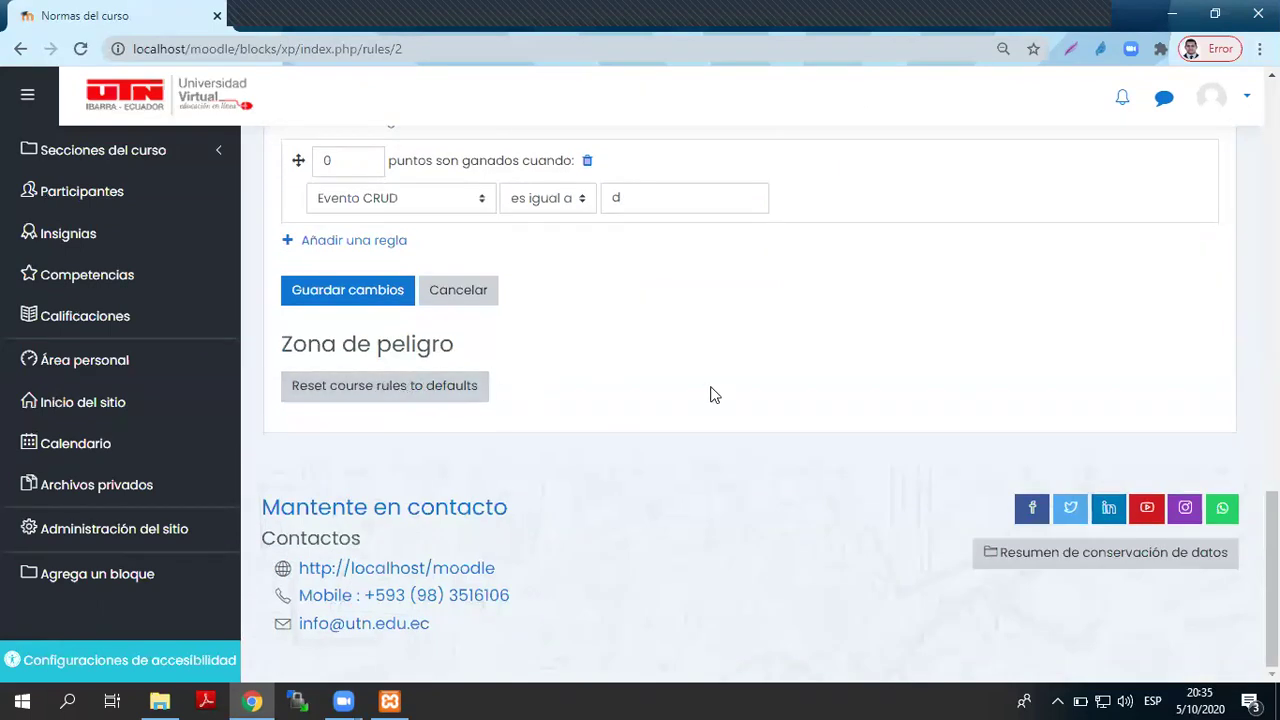
pyautogui.scroll(4, 723, 449)
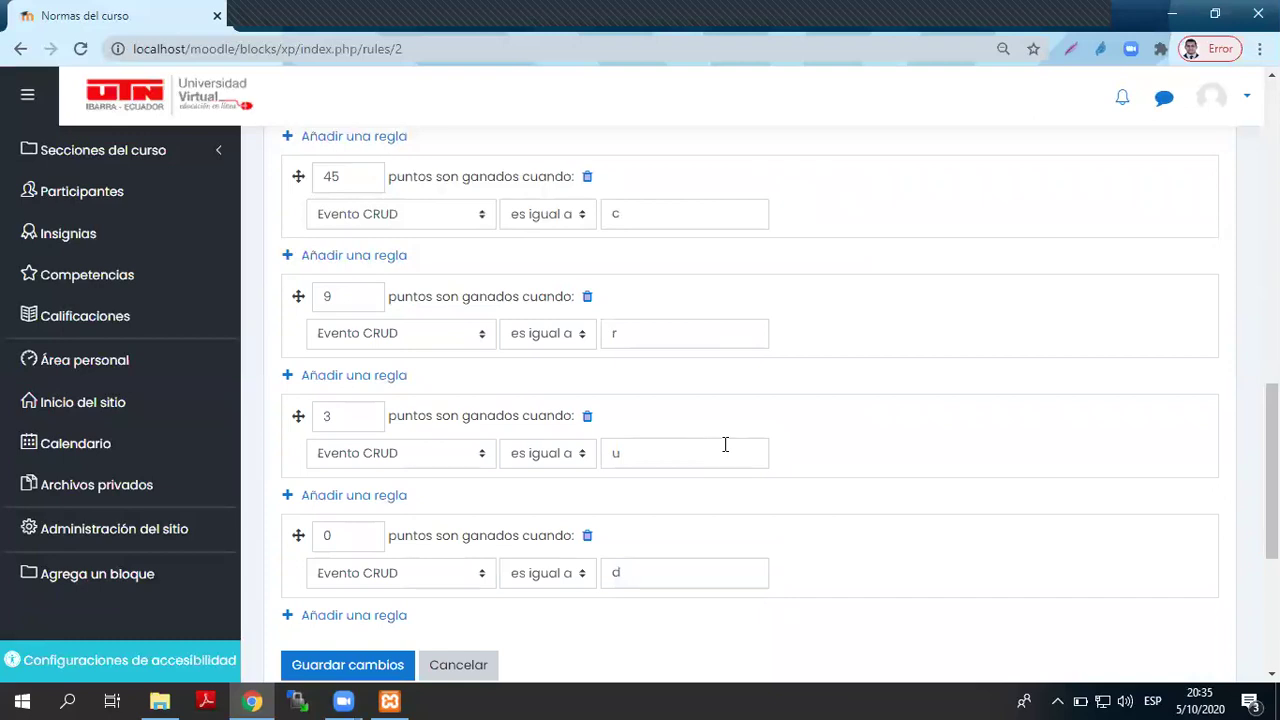
pyautogui.scroll(10, 823, 286)
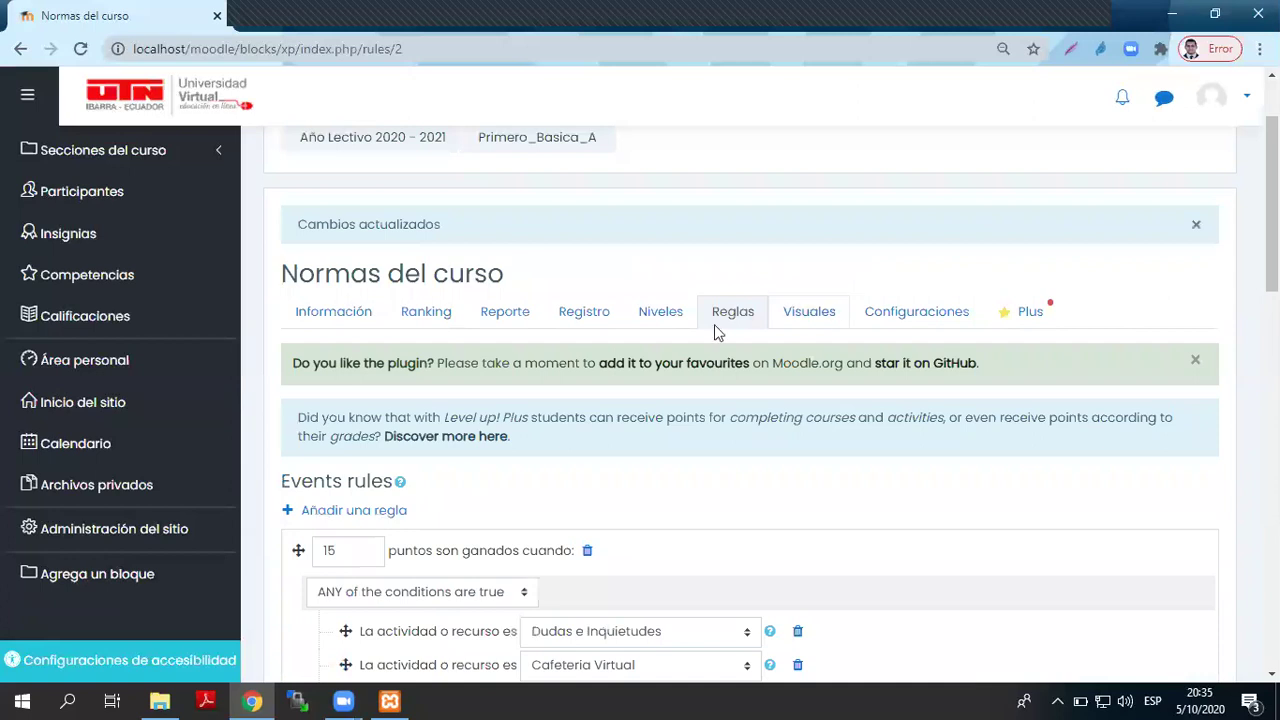
pyautogui.click(631, 322)
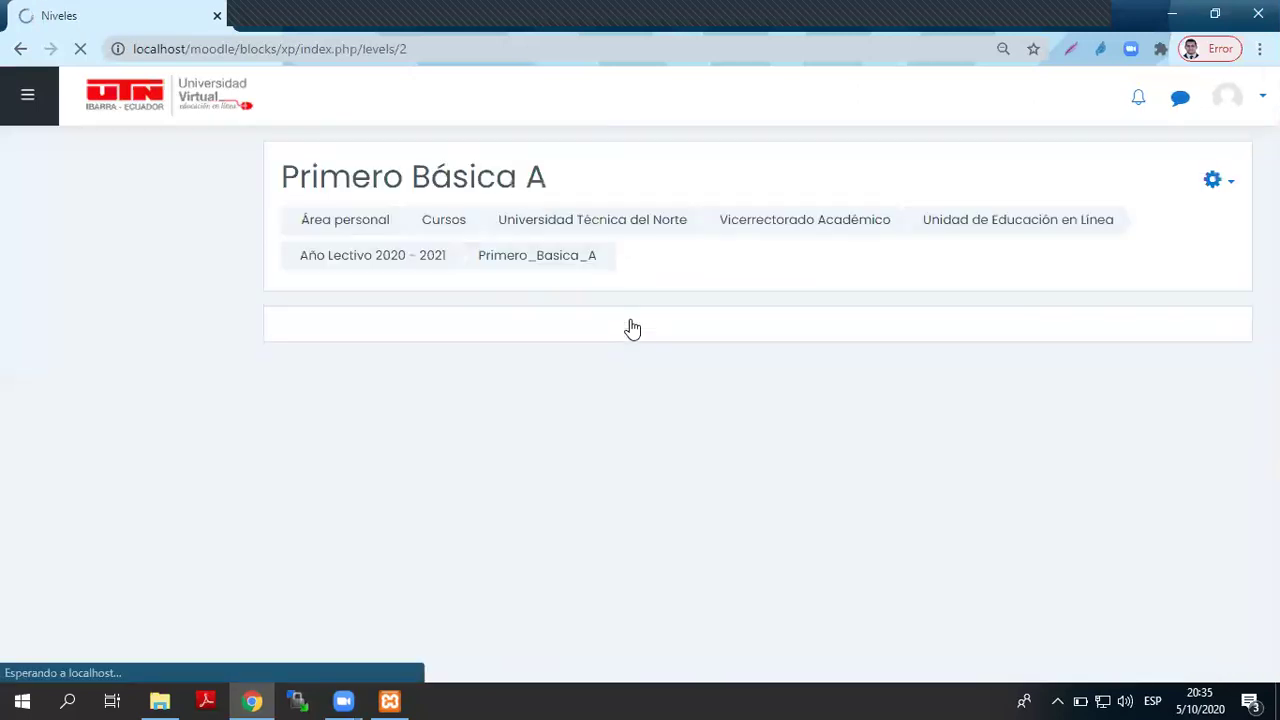
# - Keep the number of levels at 10 and dismiss the plugin favourites notice
pyautogui.scroll(-4, 648, 384)
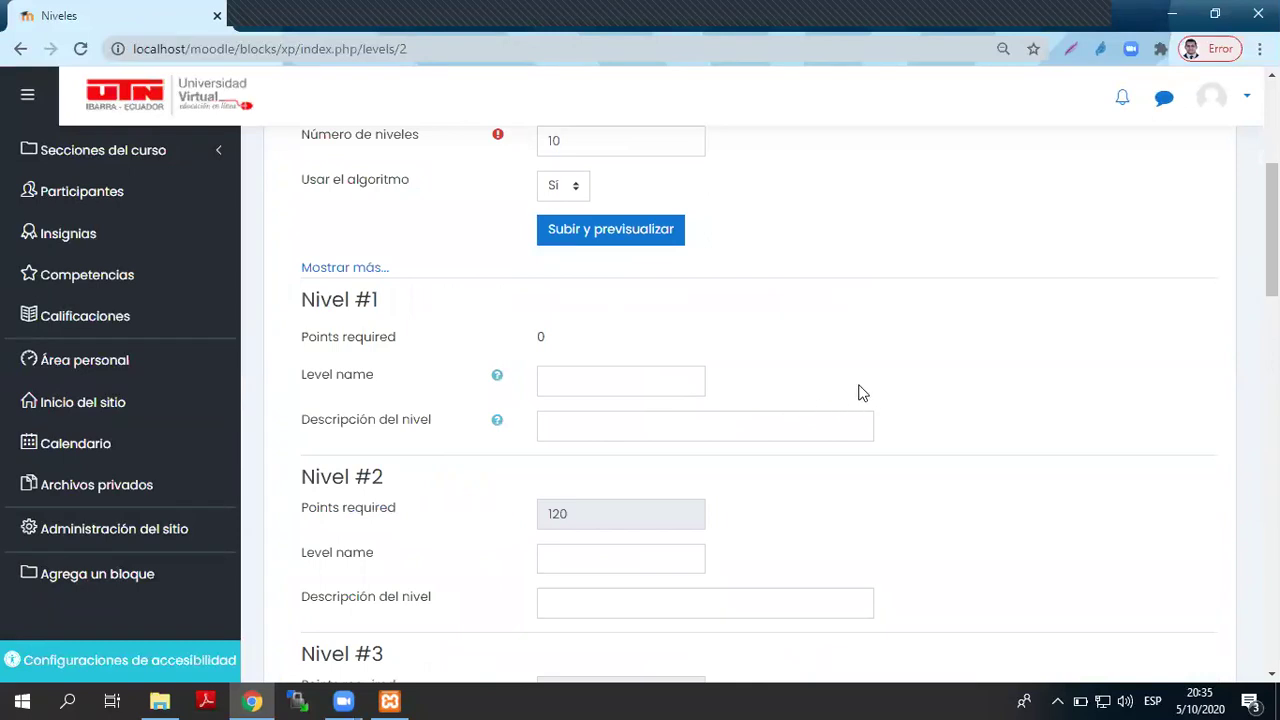
pyautogui.scroll(2, 858, 393)
pyautogui.doubleClick(547, 329)
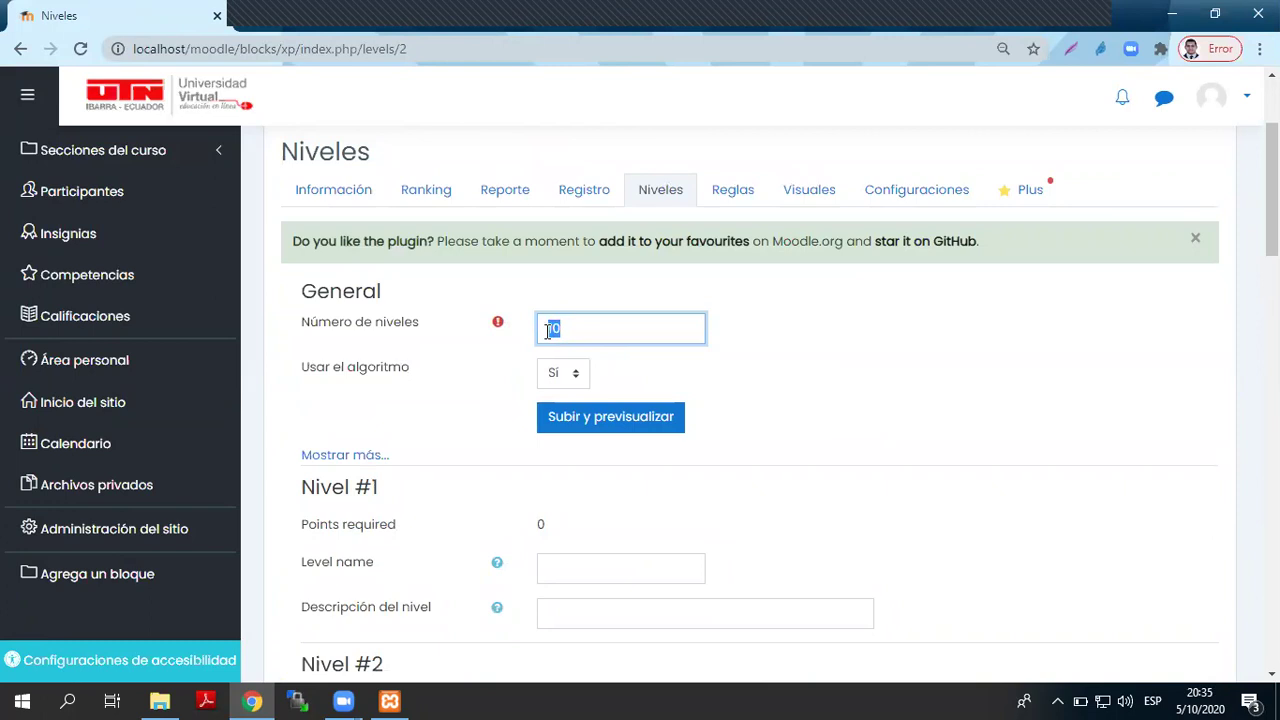
pyautogui.click(849, 362)
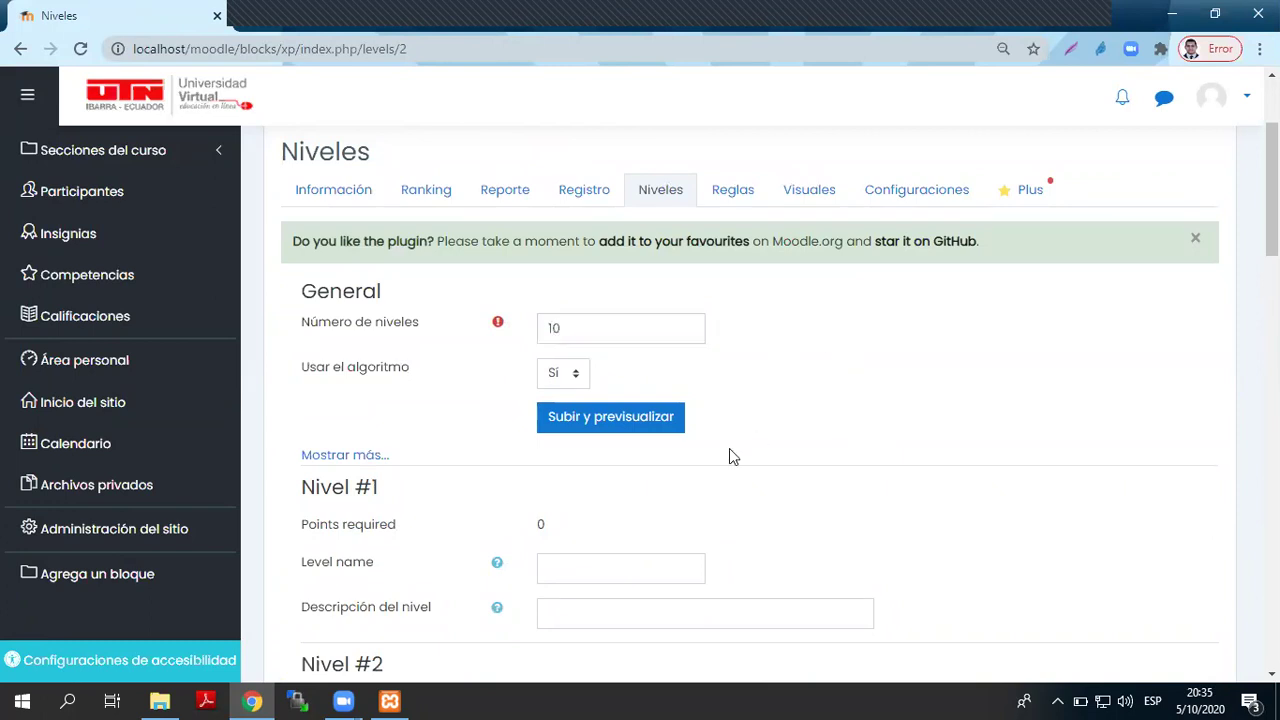
pyautogui.click(1195, 239)
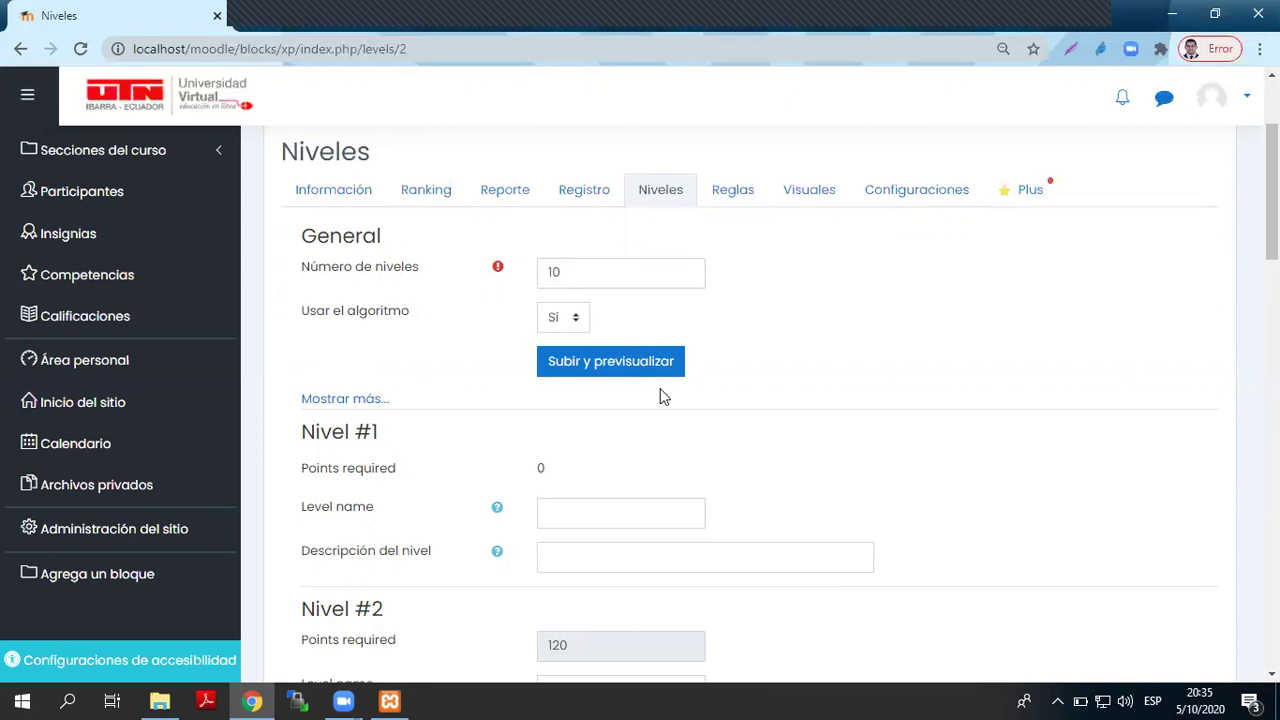
# - Name level 1 'Nivel Aprendiz' with the description 'Estás empezando'
pyautogui.scroll(-2, 660, 397)
pyautogui.click(580, 323)
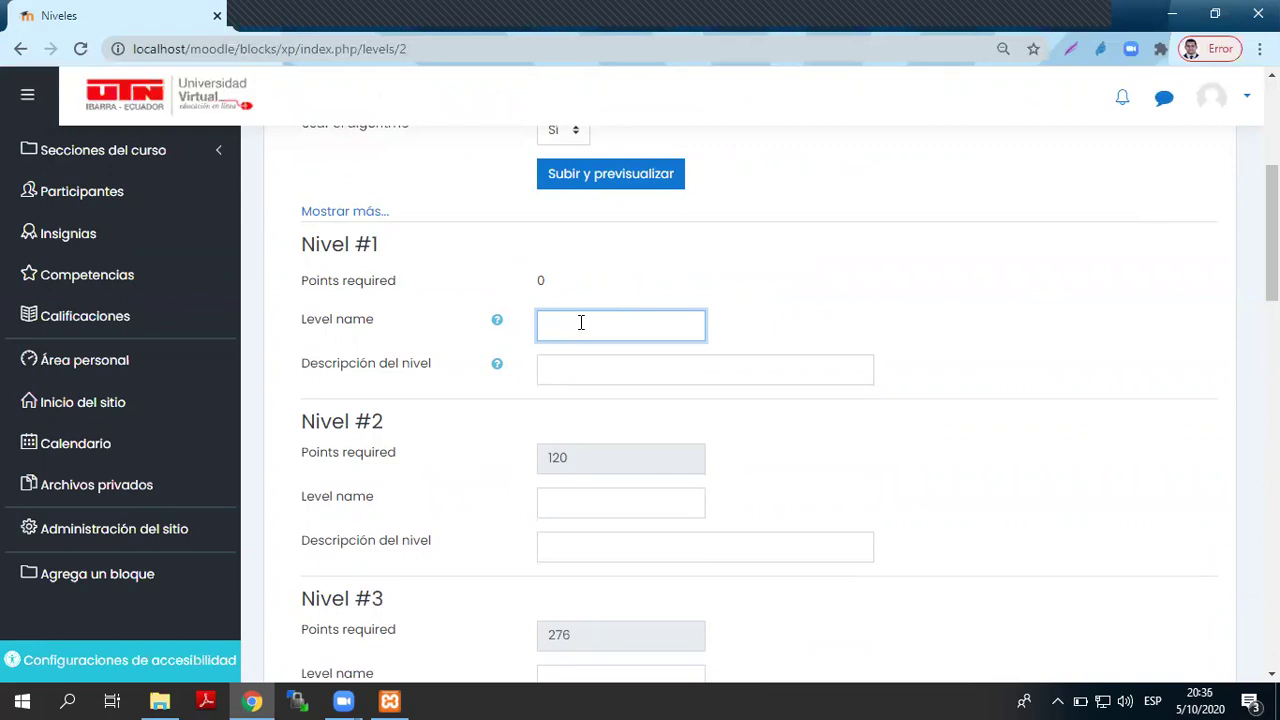
pyautogui.write('Nivel Aprendiz')
pyautogui.hotkey('ctrl', 'a')
pyautogui.click(586, 380)
pyautogui.write('Estás empezand')
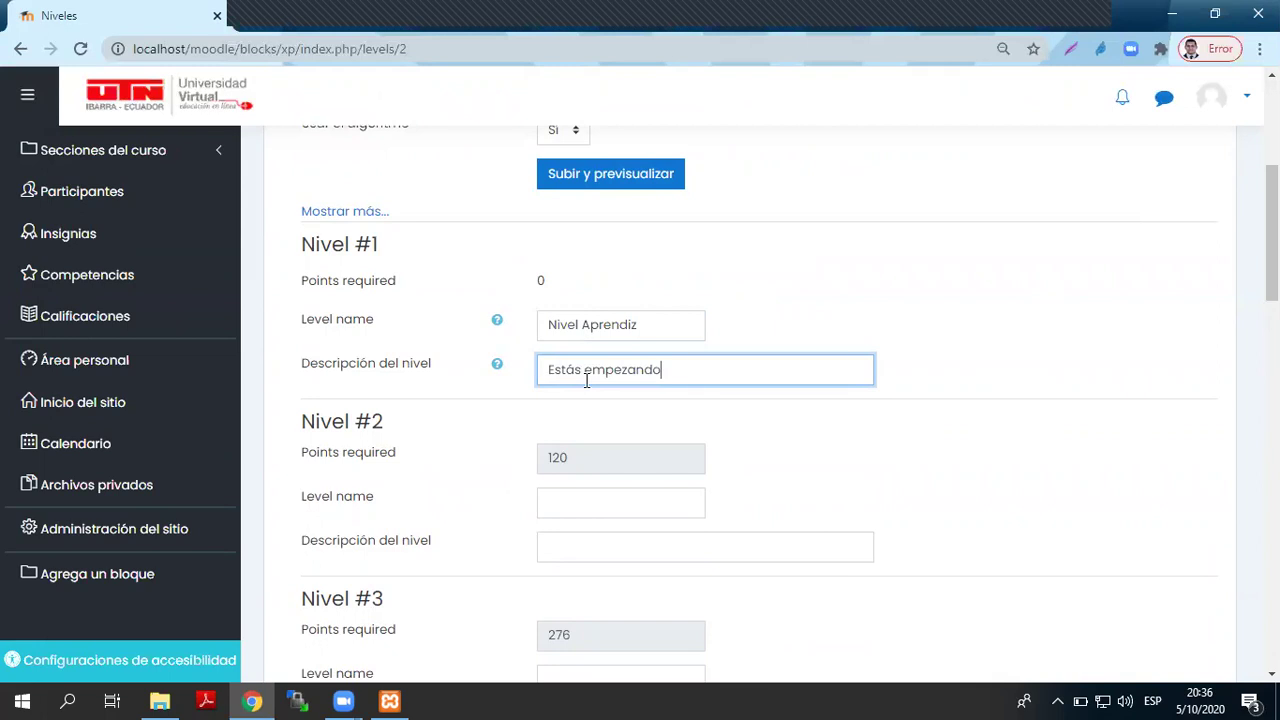
# - Name levels 2 to 4 'Nivel Básico', 'Nivel Medio' and 'Nivel Experto 1'
pyautogui.click(577, 502)
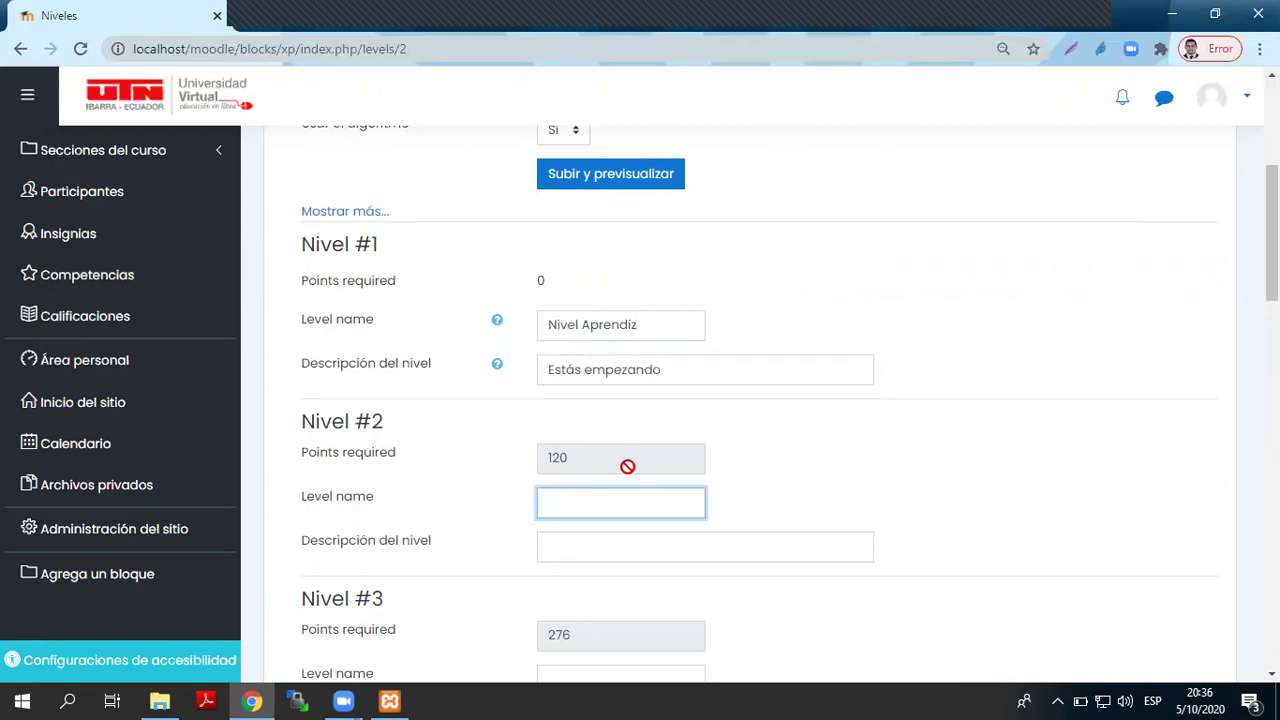
pyautogui.scroll(-2, 627, 467)
pyautogui.write('Niv')
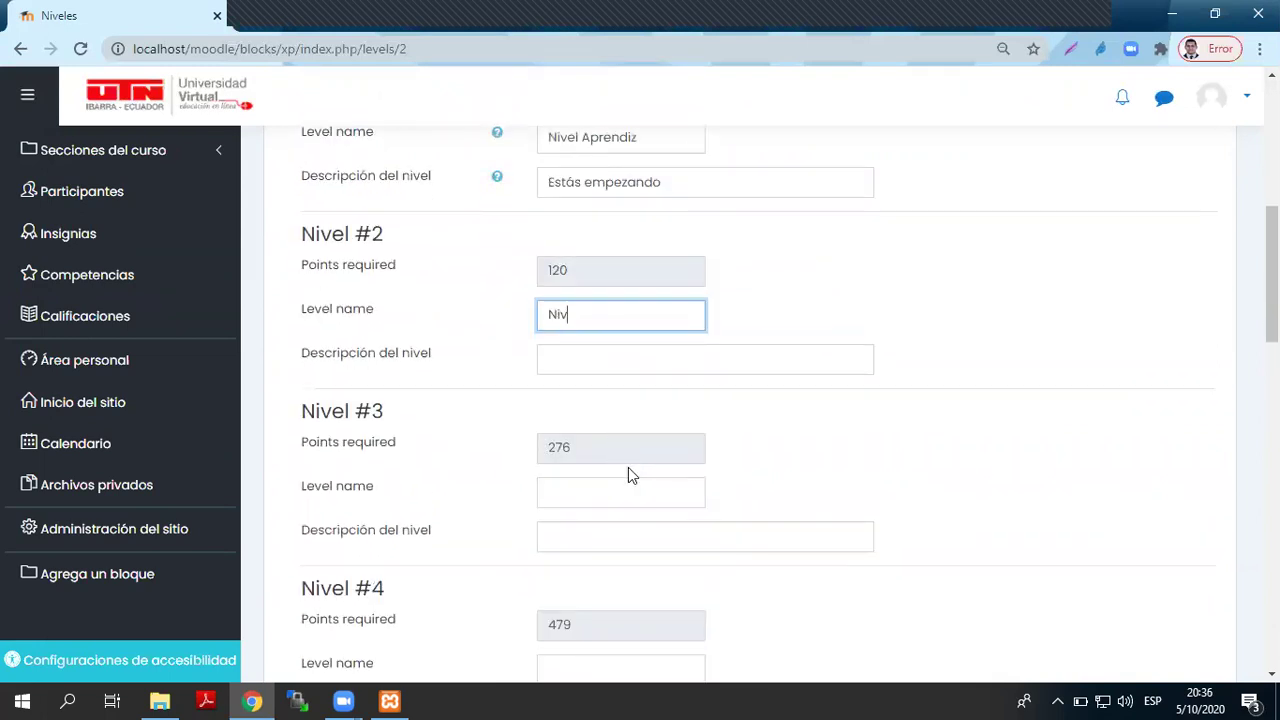
pyautogui.write('el Básico')
pyautogui.click(601, 500)
pyautogui.write('Nivel Medio')
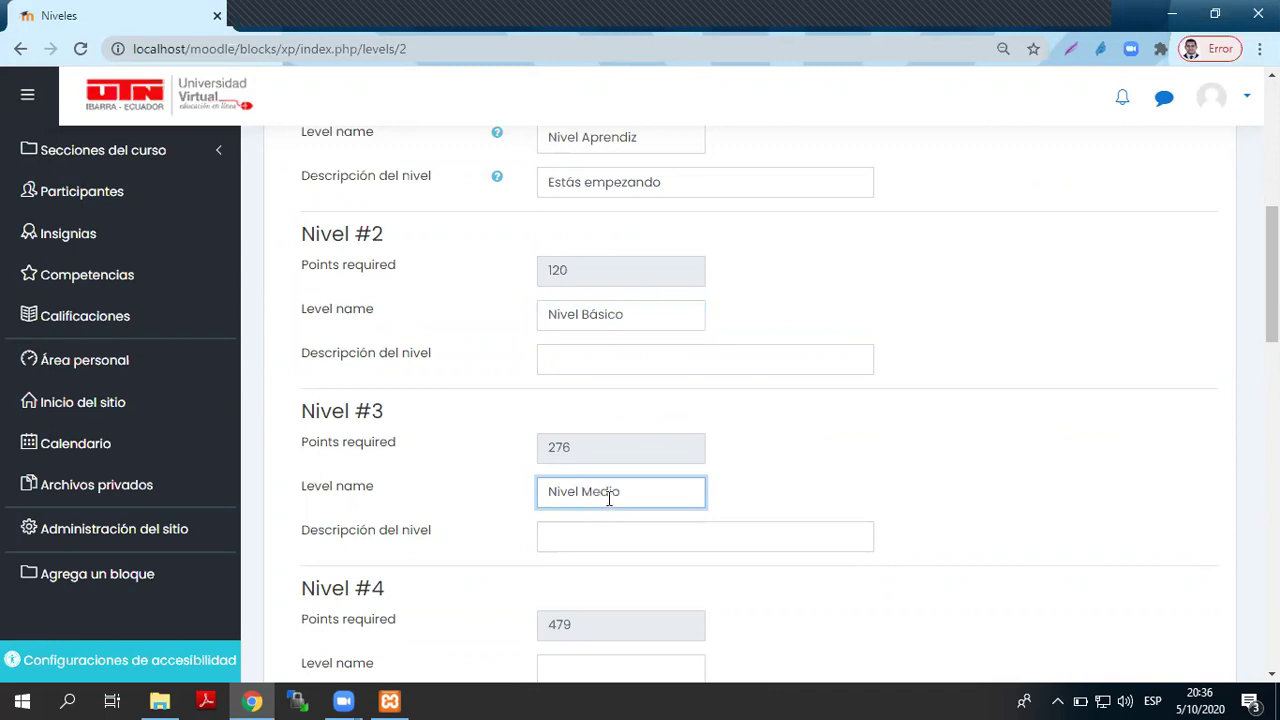
pyautogui.scroll(-3, 609, 495)
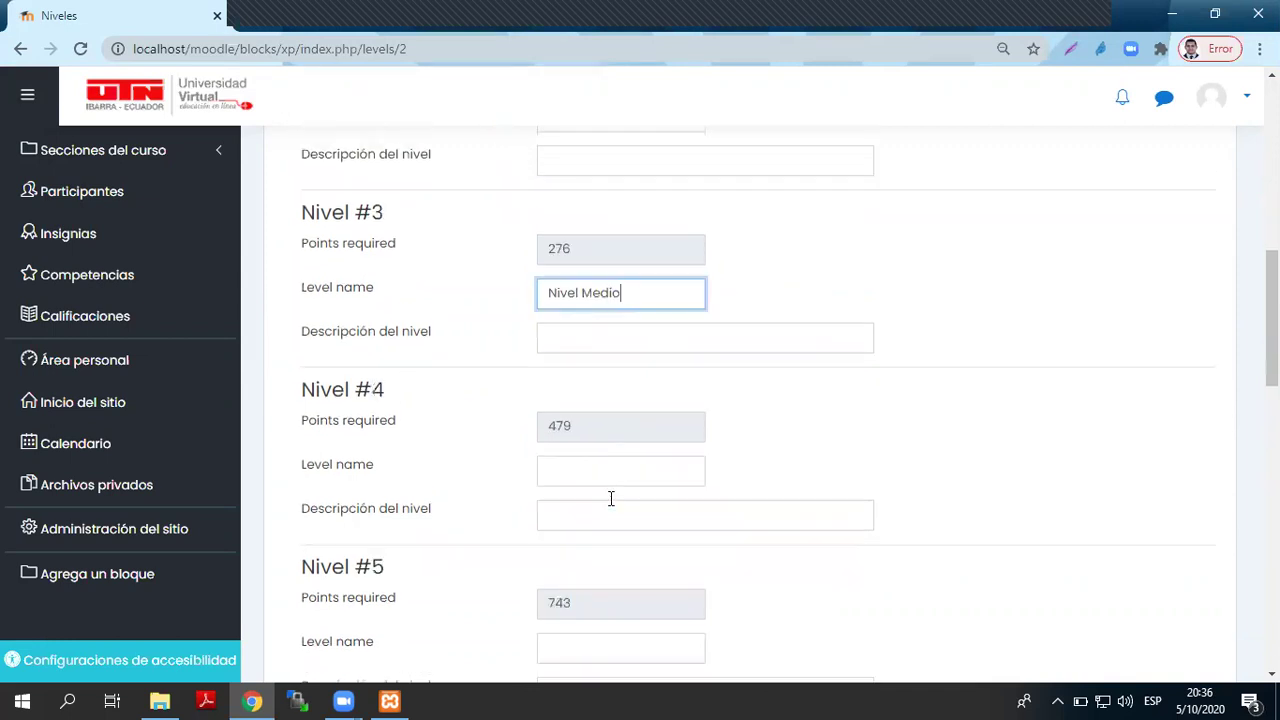
pyautogui.click(617, 390)
pyautogui.write('Nivel Experto')
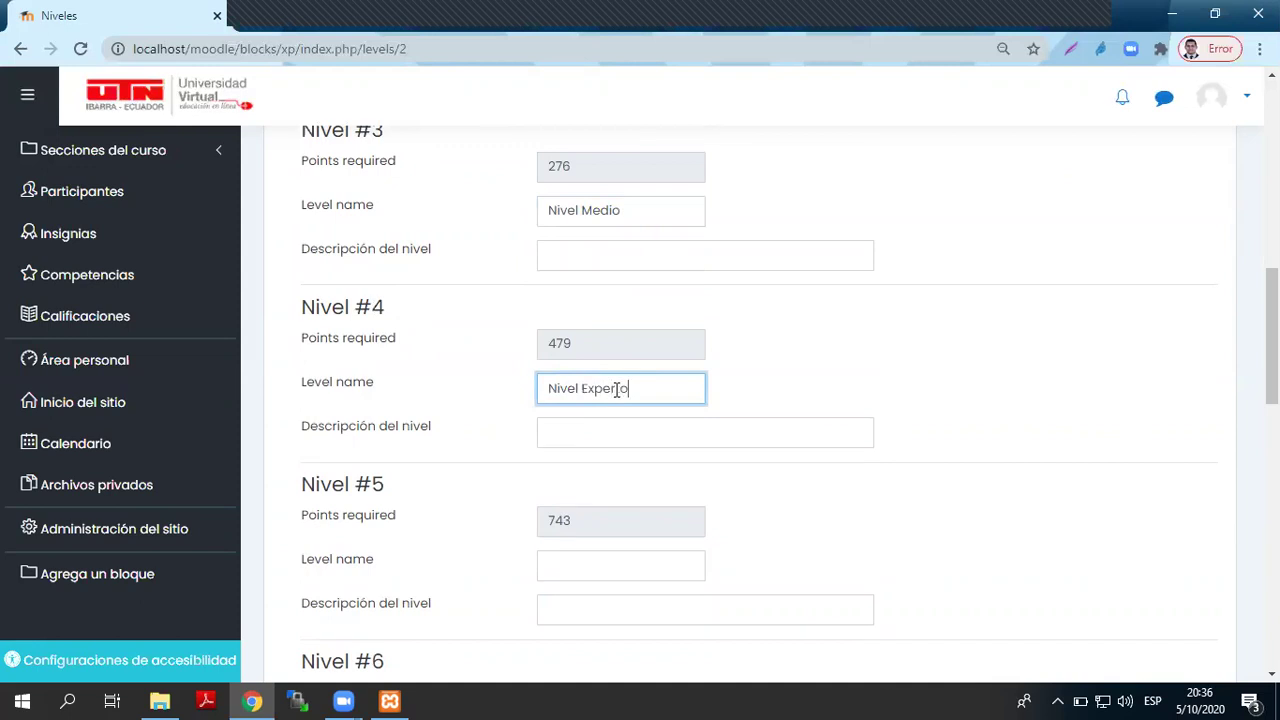
pyautogui.write(' 1')
# - Copy the 'Nivel Experto' name into levels 5 to 7, numbering them up to Experto 4
pyautogui.hotkey('ctrl', 'a')
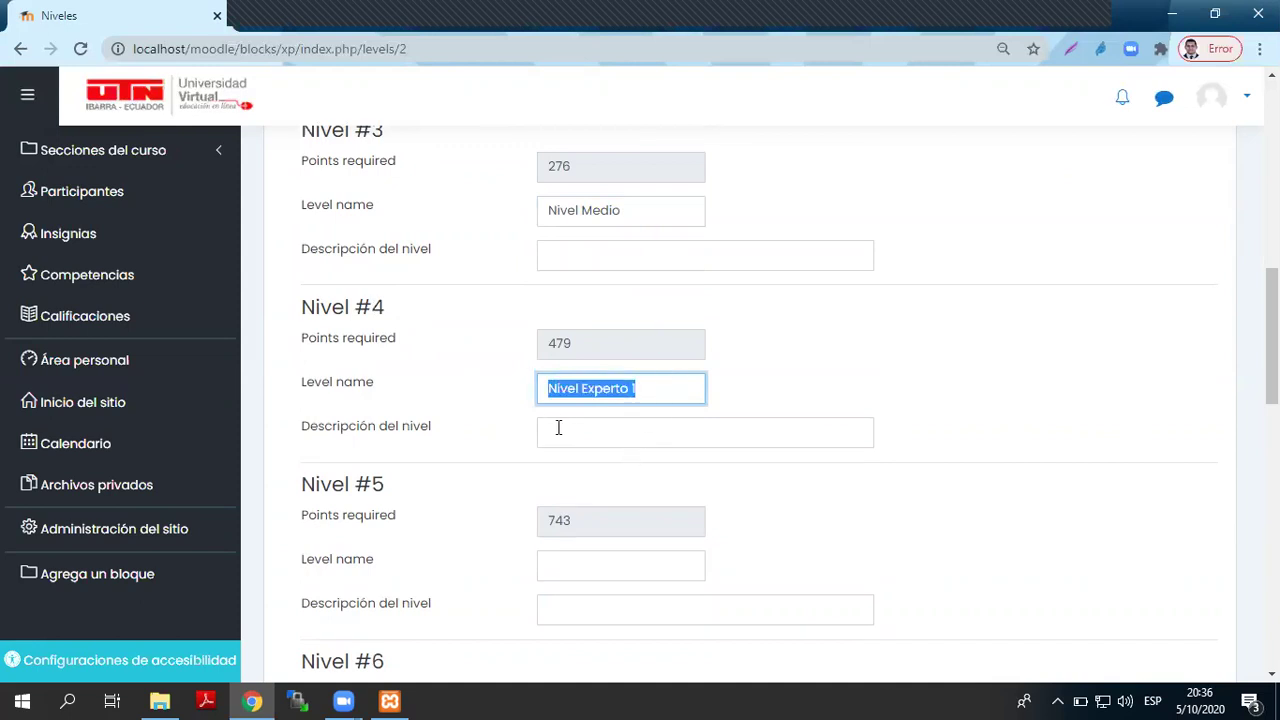
pyautogui.hotkey('ctrl', 'c')
pyautogui.scroll(-2, 558, 427)
pyautogui.click(621, 378)
pyautogui.hotkey('ctrl', 'v')
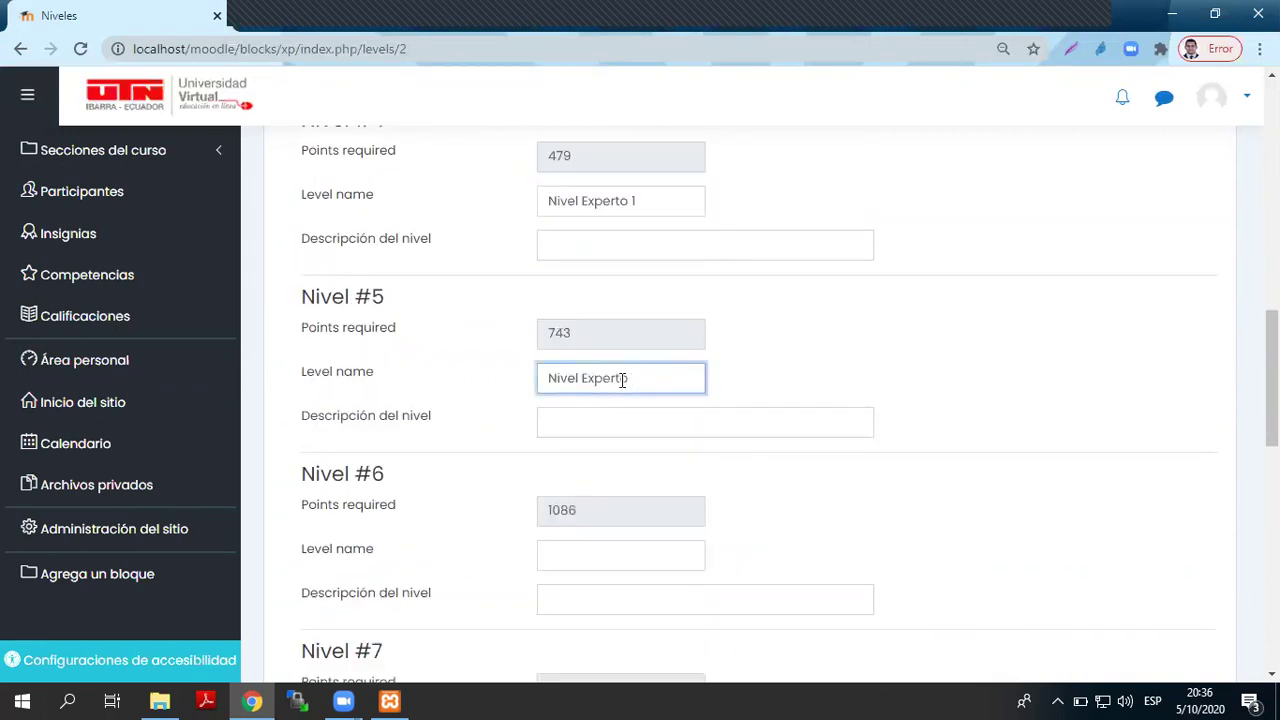
pyautogui.scroll(-3, 622, 378)
pyautogui.click(597, 277)
pyautogui.hotkey('ctrl', 'v')
pyautogui.scroll(-1, 598, 279)
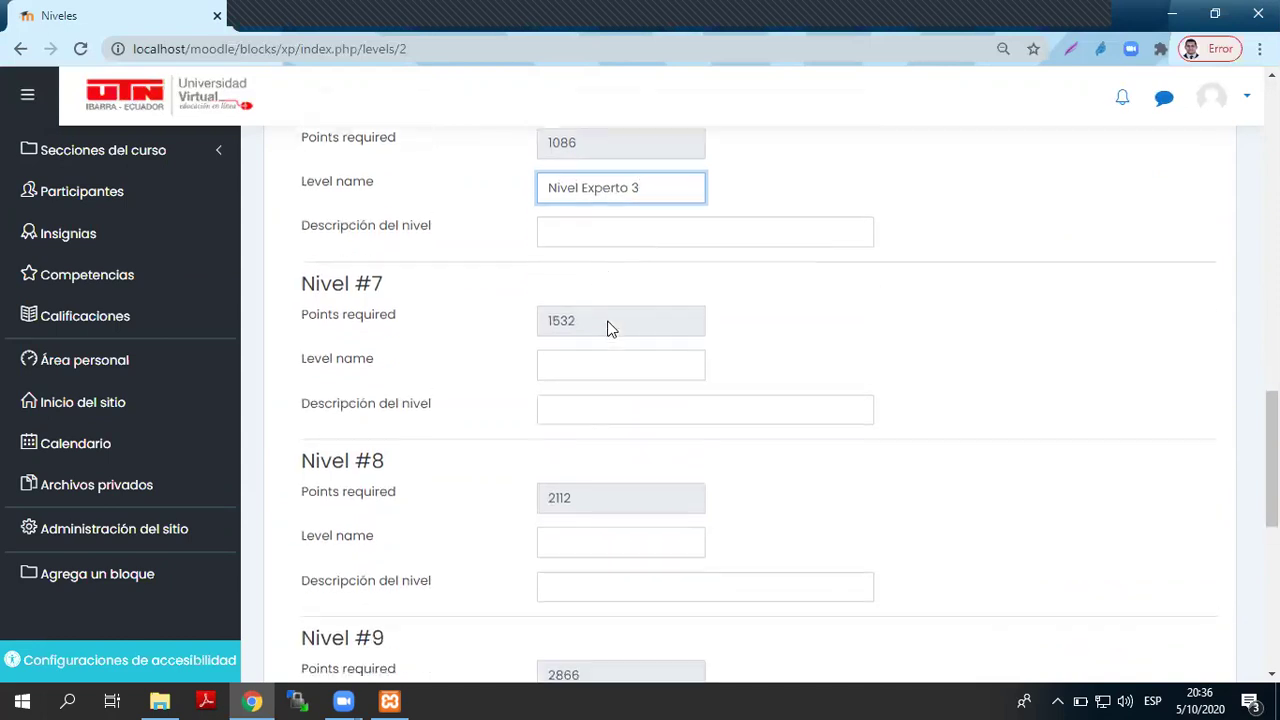
pyautogui.click(556, 366)
pyautogui.hotkey('ctrl', 'v')
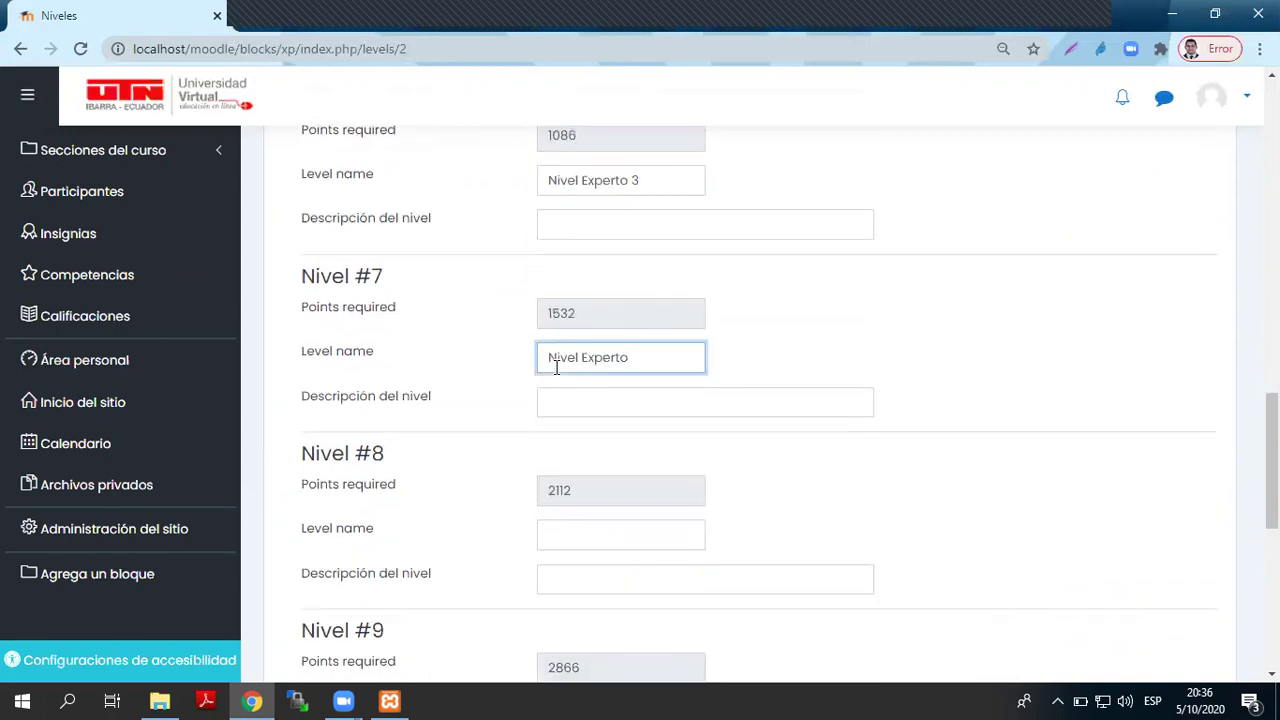
pyautogui.write('4')
# - Paste 'Nivel Experto' into levels 8 and 9, finishing with 'Nivel Experto 6'
pyautogui.scroll(-3, 566, 463)
pyautogui.click(620, 245)
pyautogui.click(614, 209)
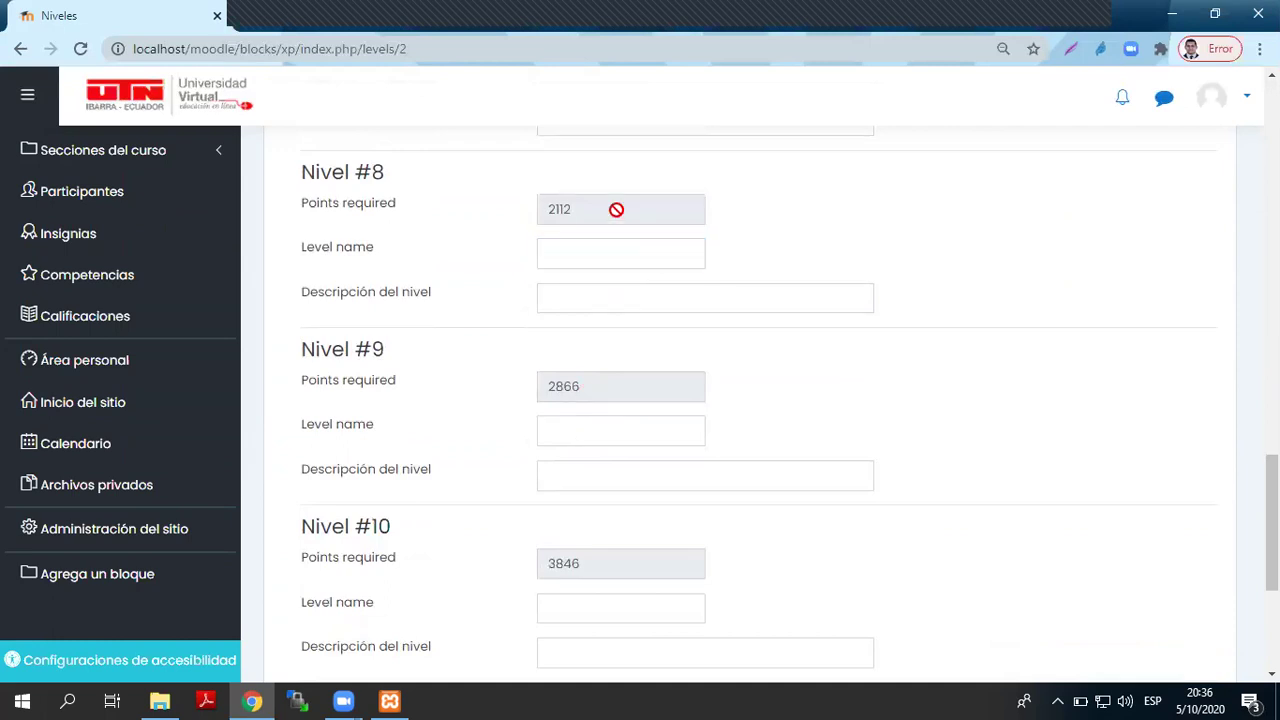
pyautogui.click(601, 256)
pyautogui.hotkey('ctrl', 'v')
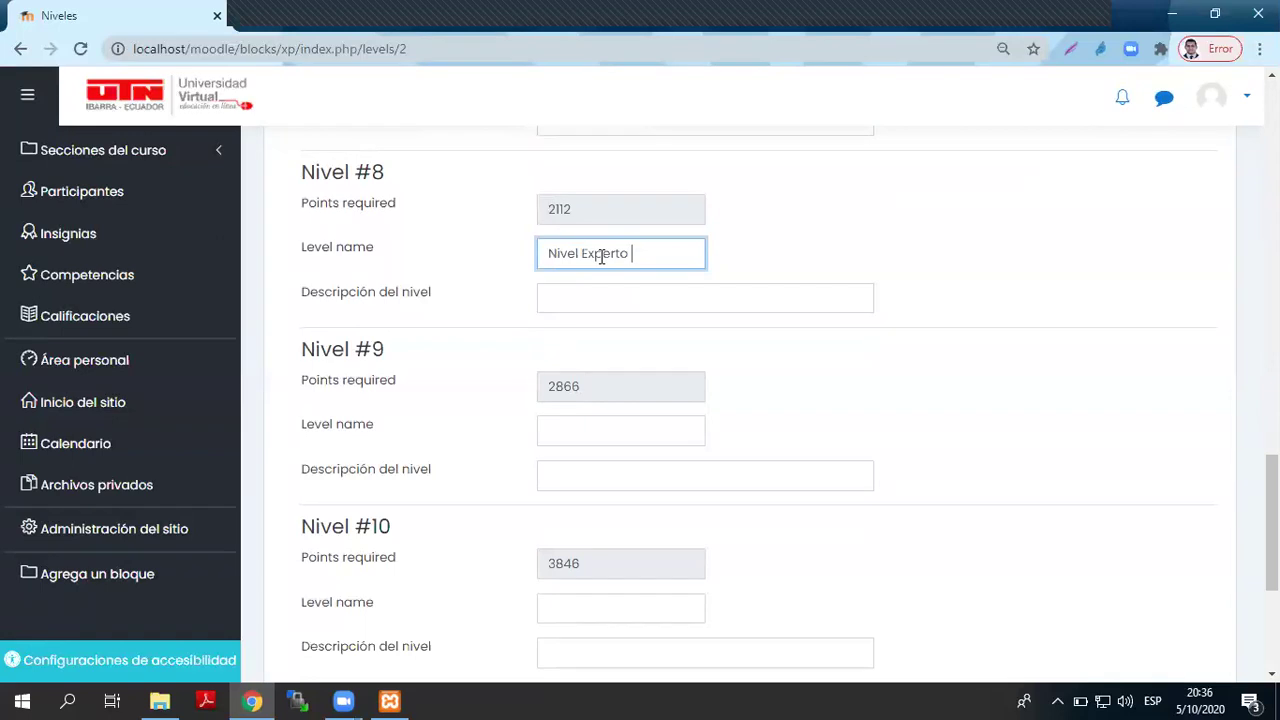
pyautogui.scroll(2, 601, 256)
pyautogui.scroll(-3, 600, 257)
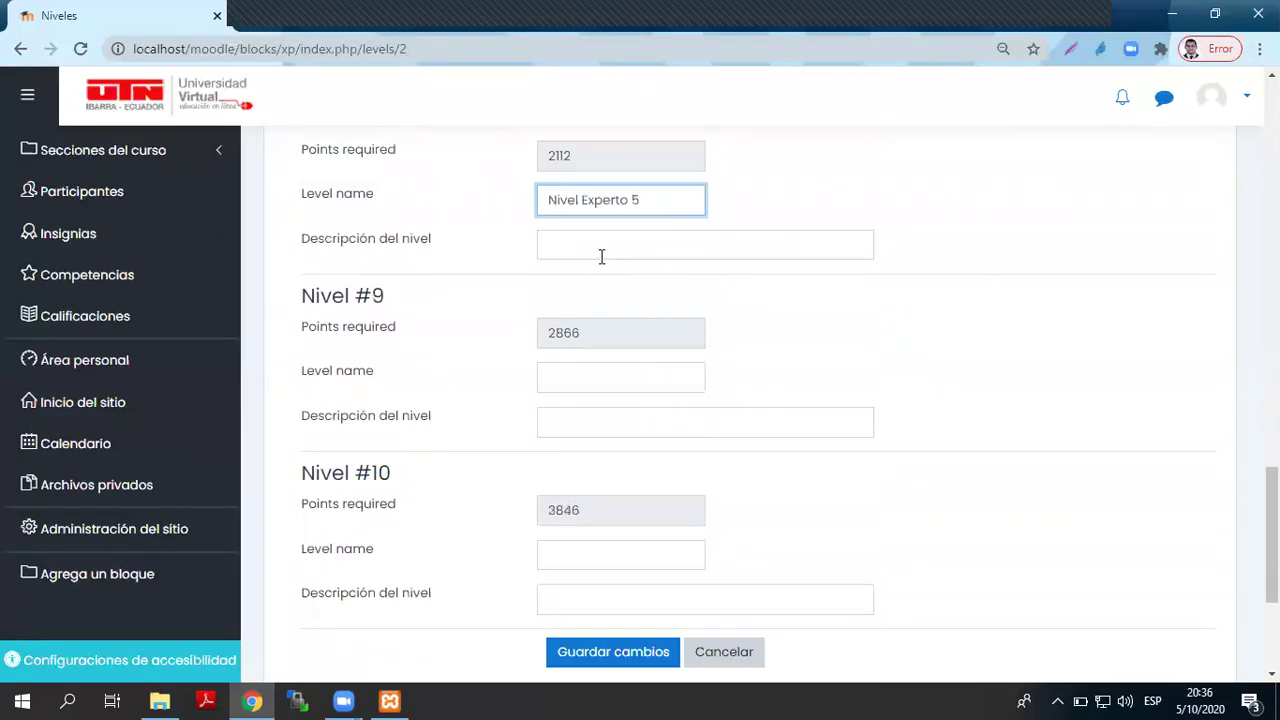
pyautogui.click(571, 344)
pyautogui.scroll(-1, 573, 345)
pyautogui.scroll(-2, 573, 345)
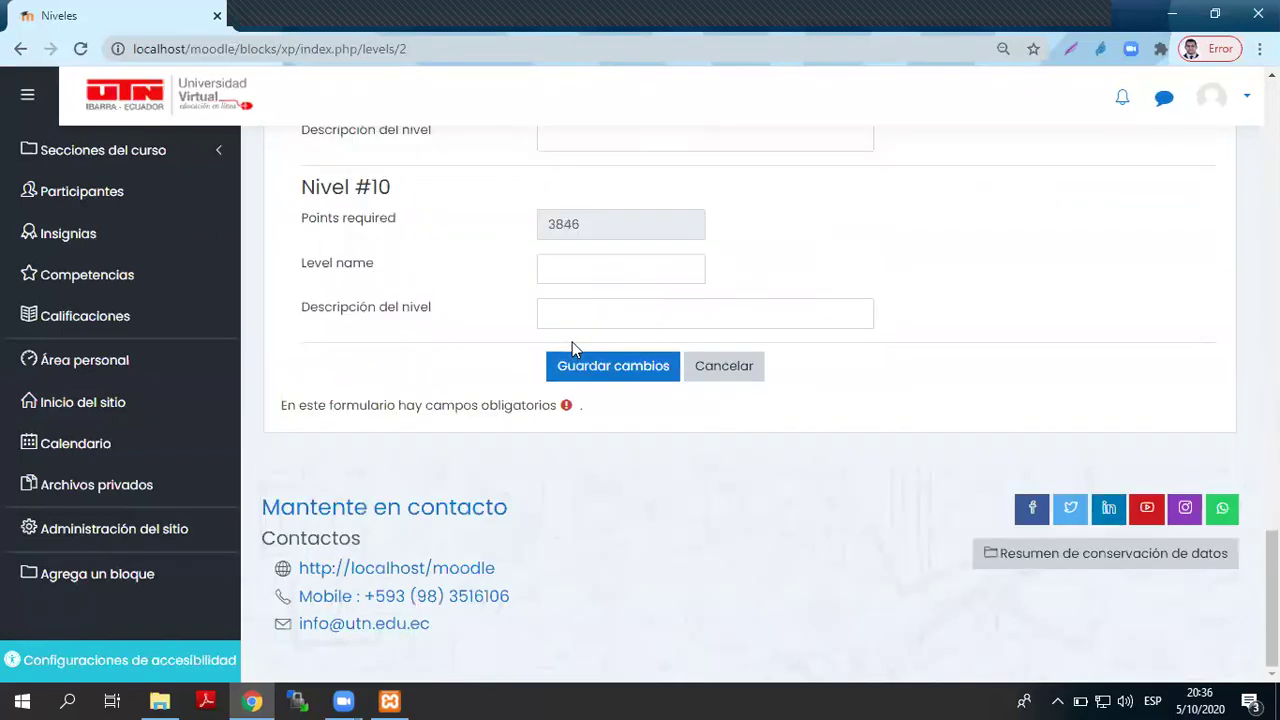
pyautogui.scroll(6, 572, 342)
pyautogui.scroll(-1, 573, 343)
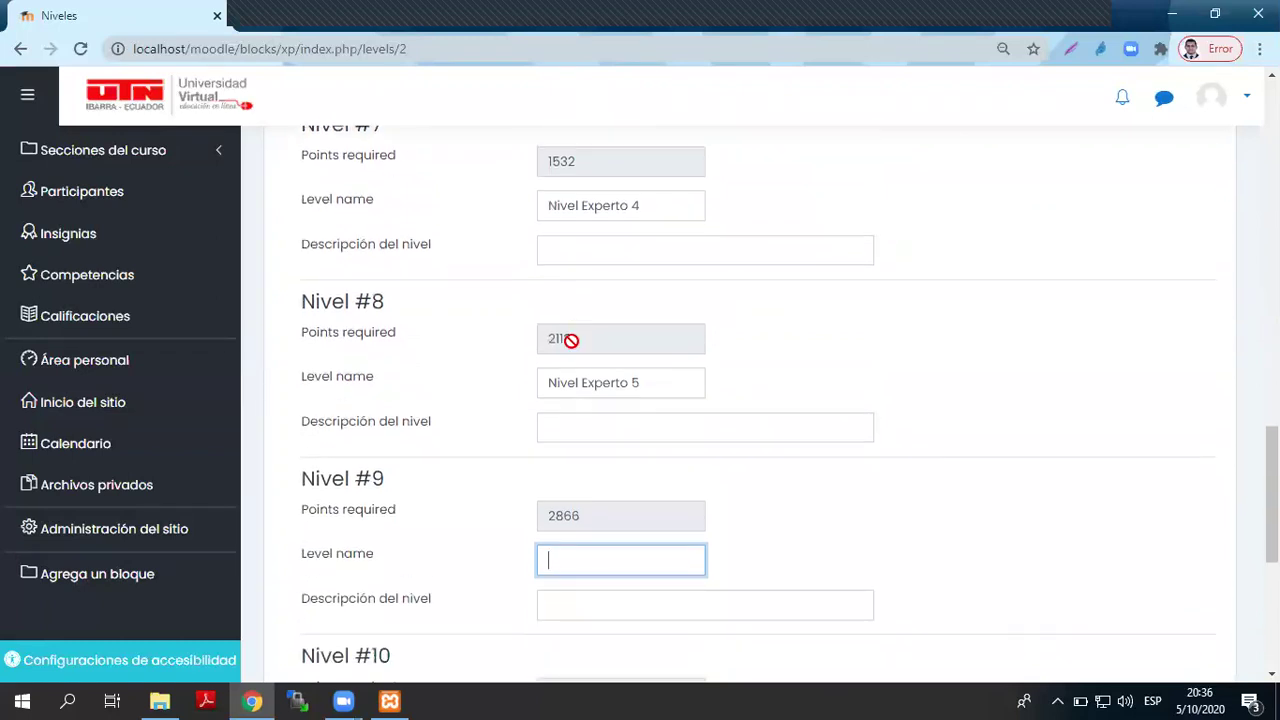
pyautogui.hotkey('ctrl', 'v')
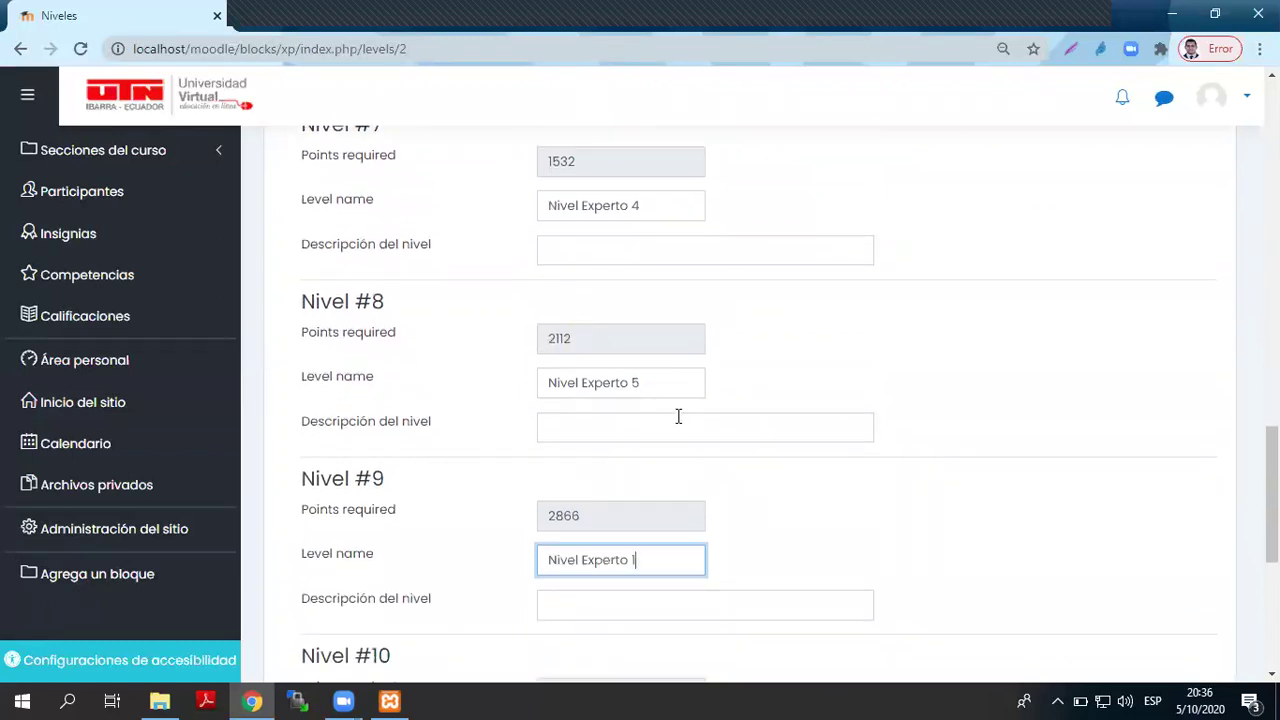
pyautogui.write('6')
pyautogui.click(860, 503)
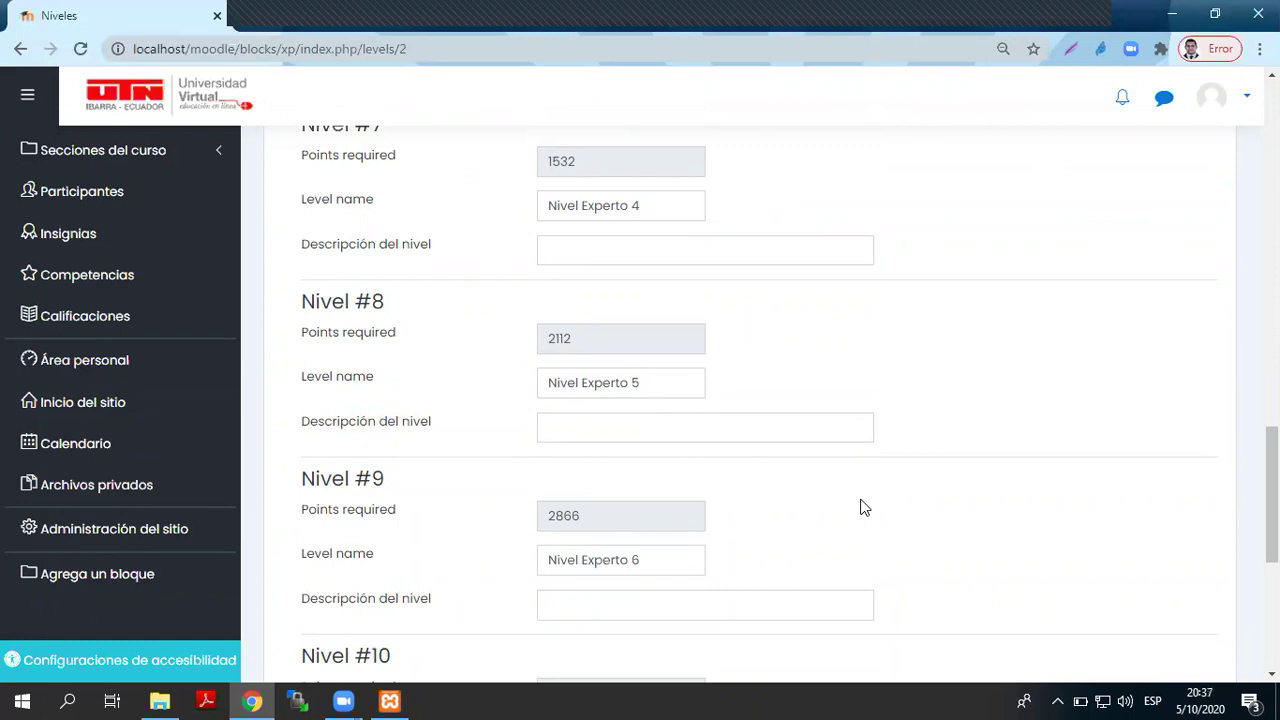
pyautogui.scroll(15, 826, 526)
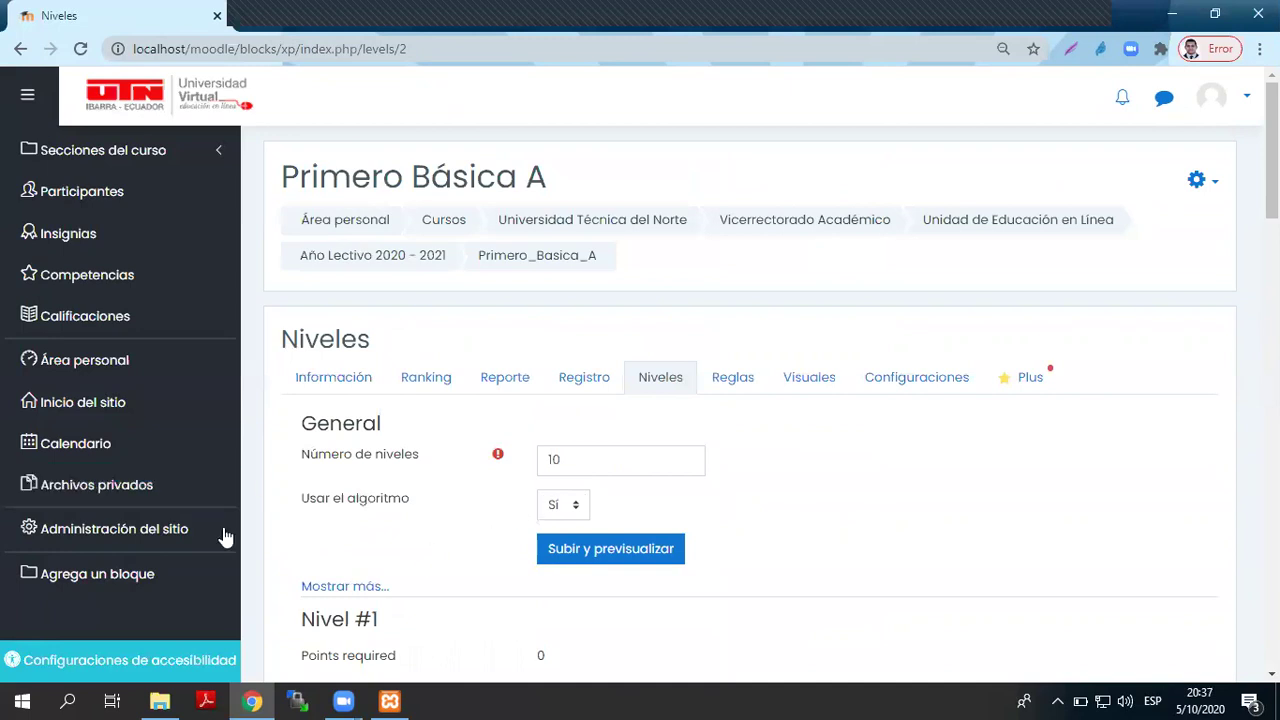
# - Show the extra algorithm settings and paste the copied 'Nivel Experto' name into level 10
pyautogui.click(378, 587)
pyautogui.scroll(-2, 780, 330)
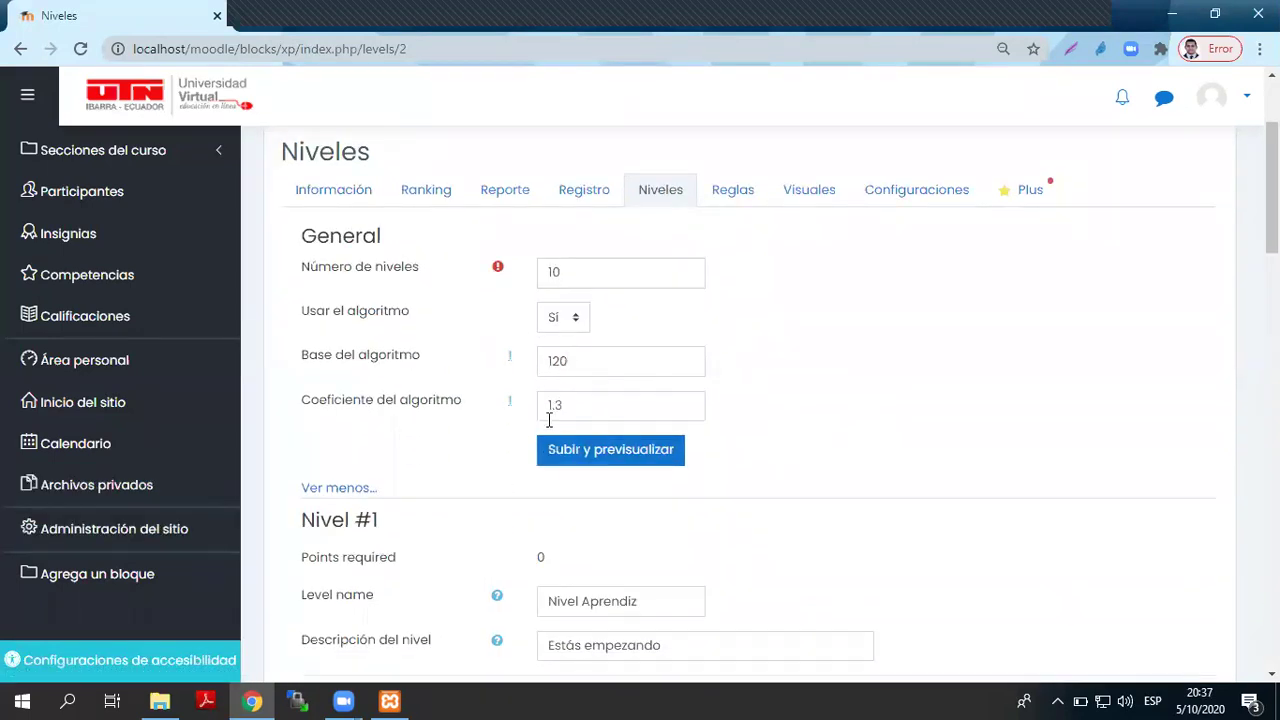
pyautogui.scroll(-6, 740, 405)
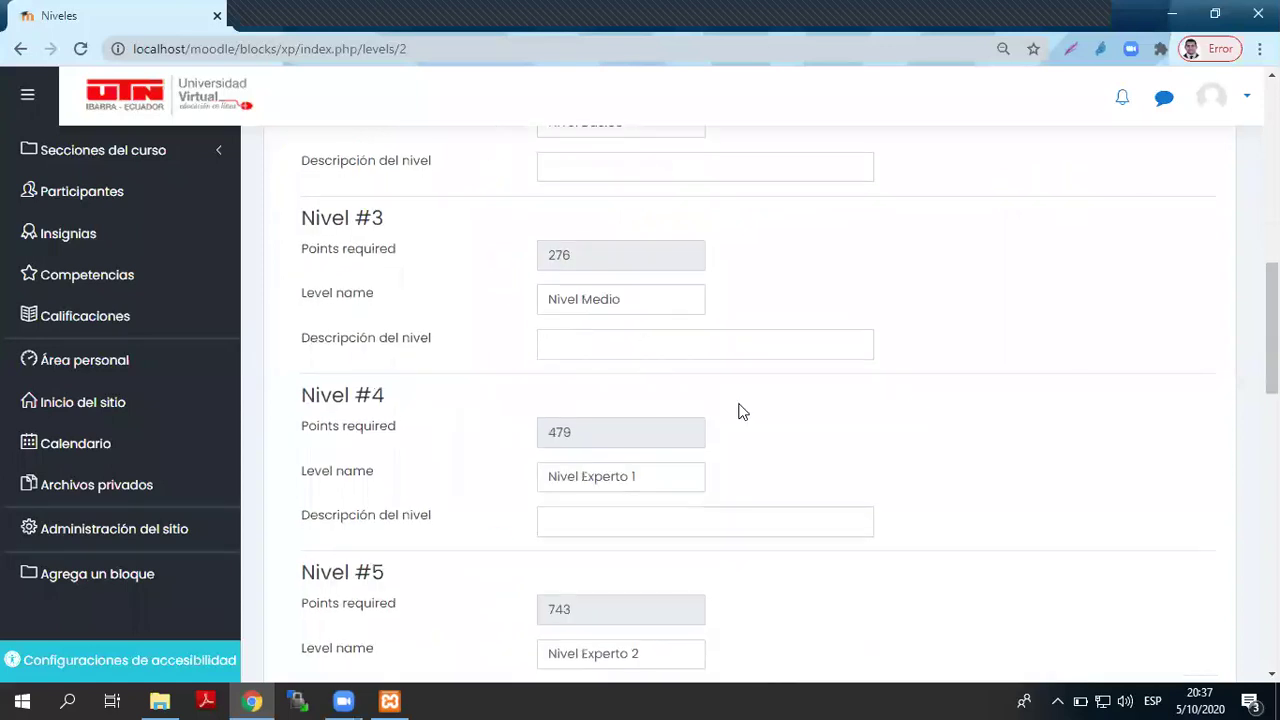
pyautogui.scroll(4, 563, 303)
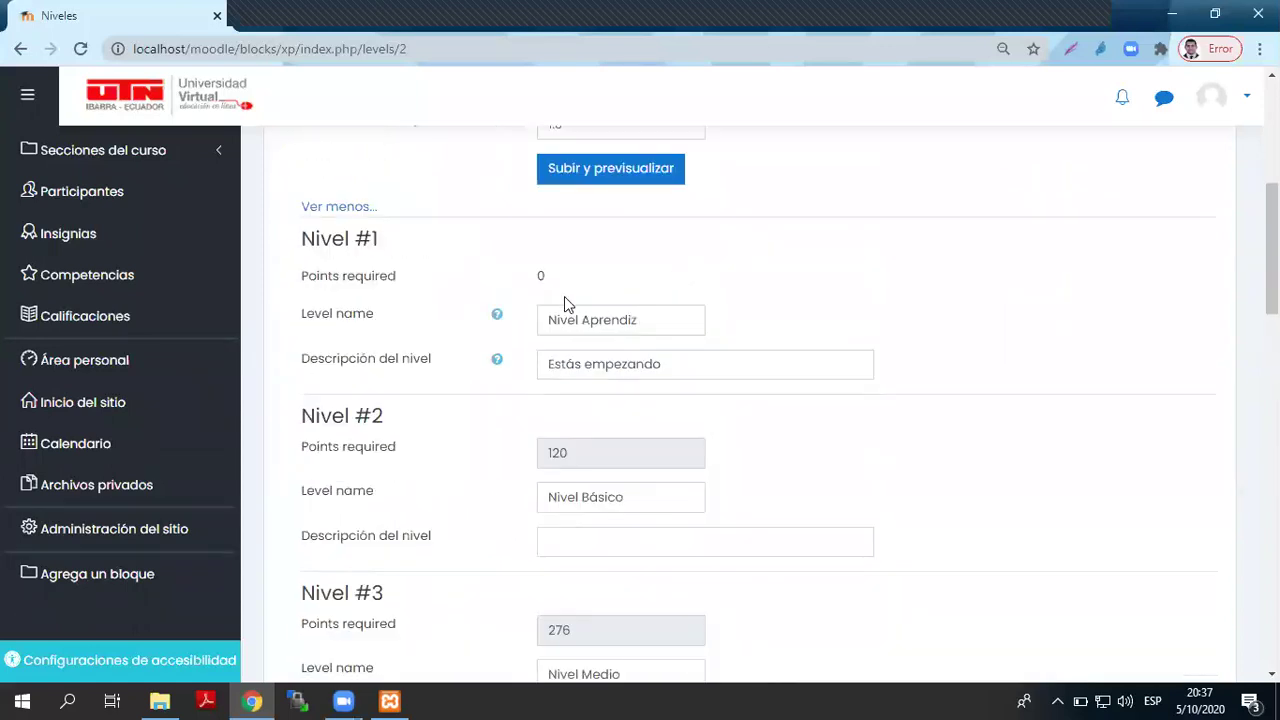
pyautogui.scroll(-15, 605, 313)
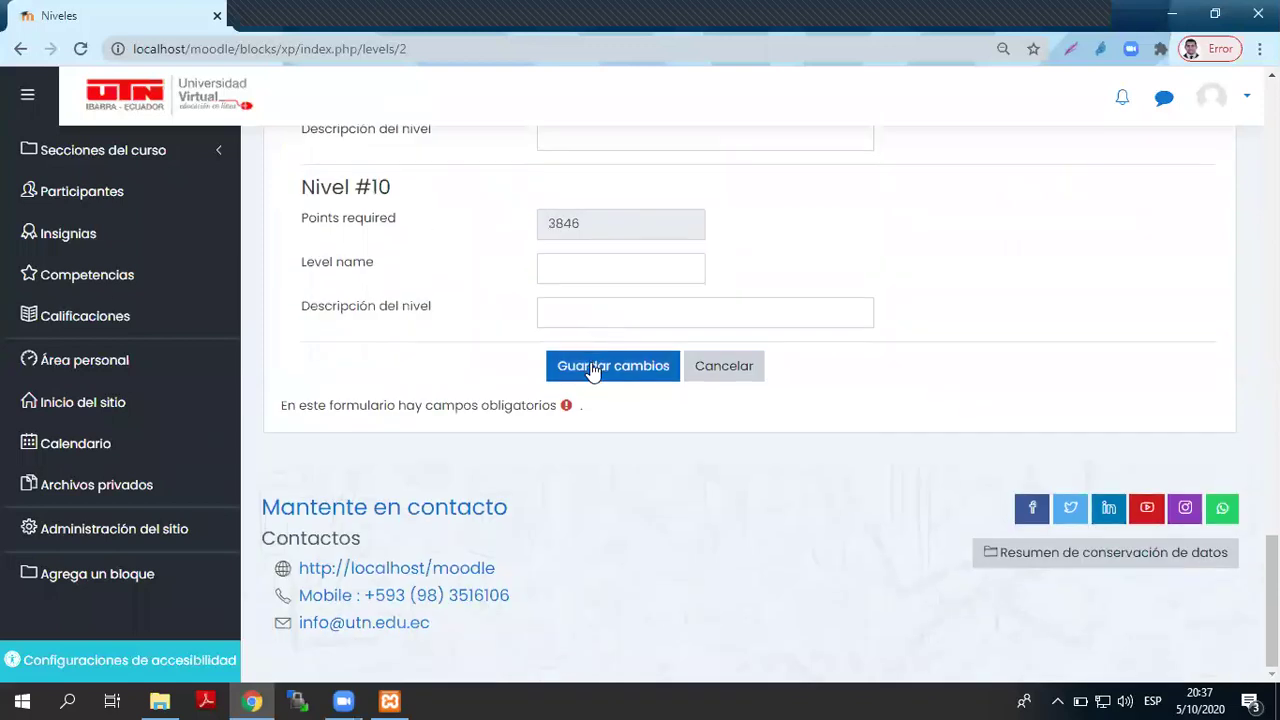
pyautogui.scroll(3, 600, 362)
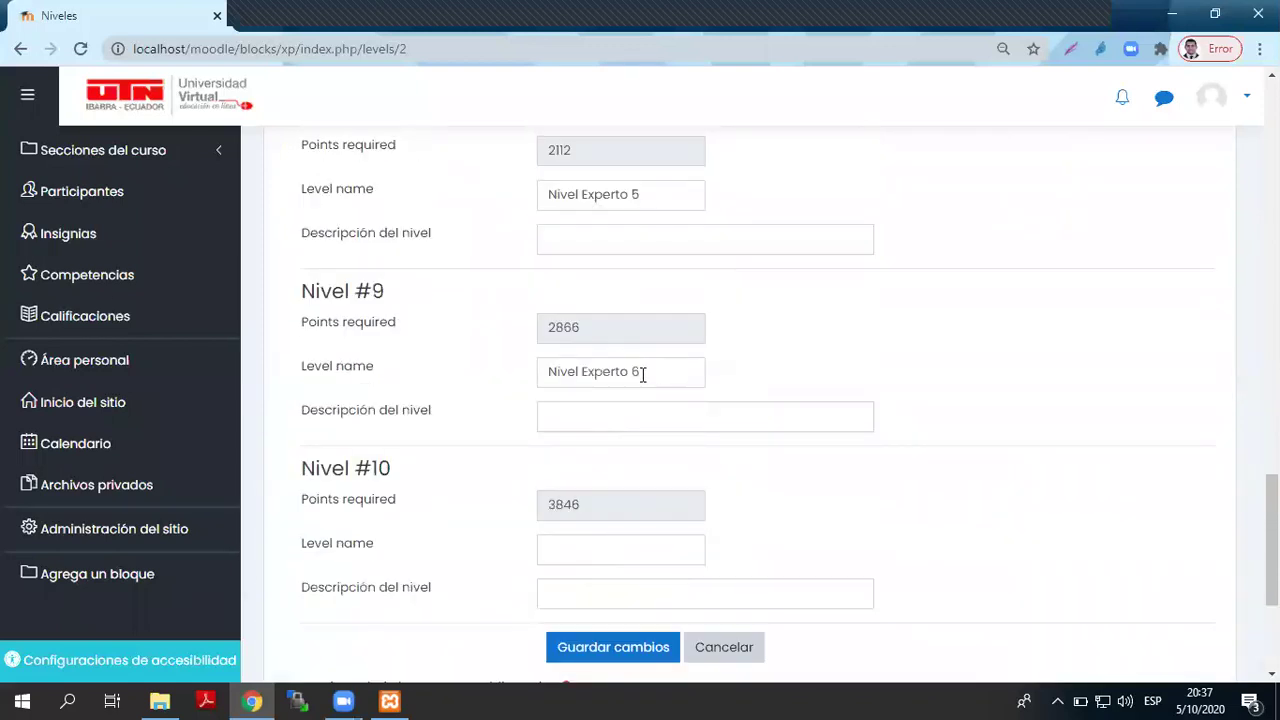
pyautogui.moveTo(642, 373); pyautogui.dragTo(512, 383)
pyautogui.scroll(-2, 514, 375)
pyautogui.click(589, 358)
pyautogui.hotkey('ctrl', 'v')
# - Finish level 10 as 'Nivel Experto 7', save, and review the saved level names
pyautogui.write('7')
pyautogui.click(575, 468)
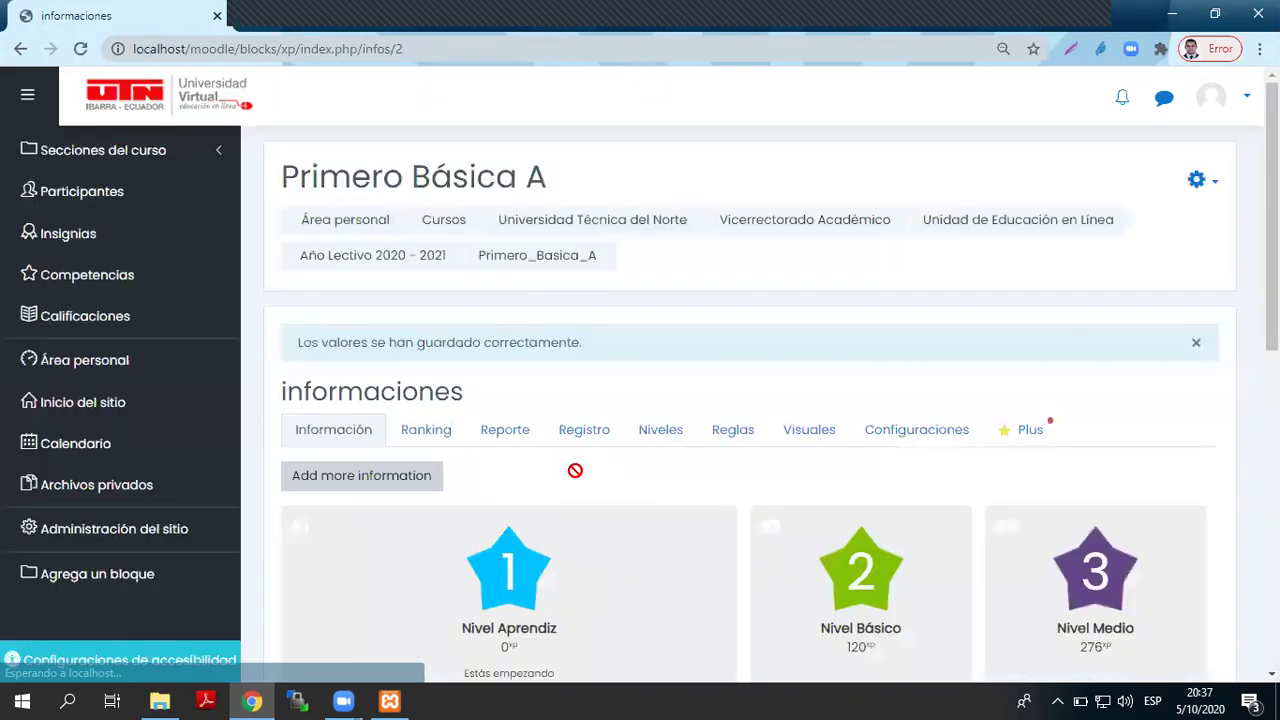
pyautogui.scroll(-4, 655, 496)
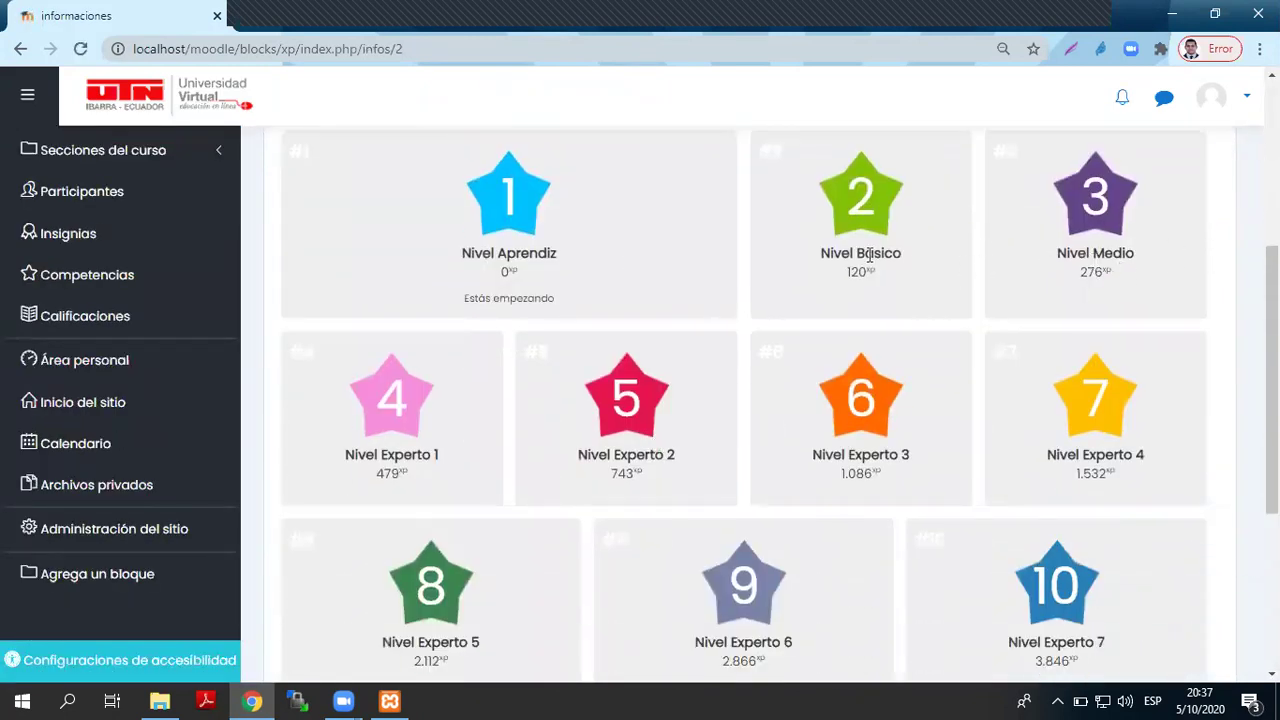
pyautogui.moveTo(826, 251); pyautogui.dragTo(949, 257)
pyautogui.moveTo(1060, 258); pyautogui.dragTo(1149, 261)
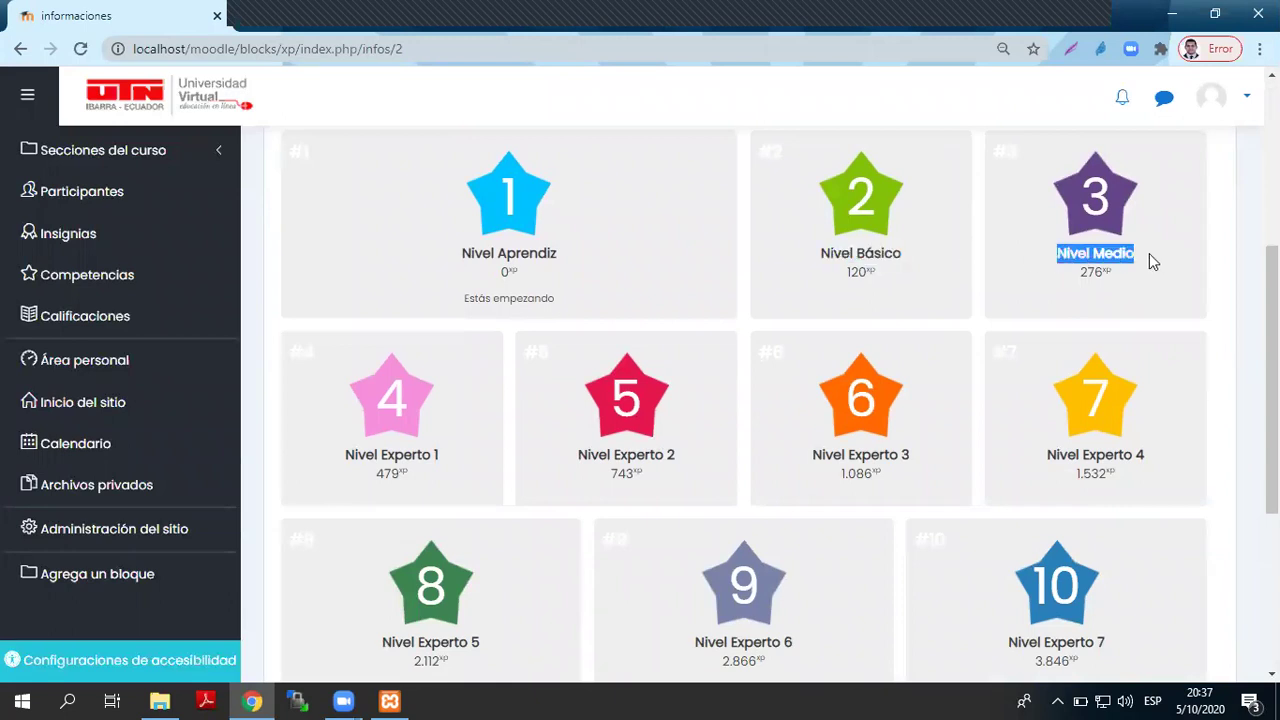
pyautogui.moveTo(340, 455); pyautogui.dragTo(760, 468)
pyautogui.moveTo(846, 454); pyautogui.dragTo(911, 454)
pyautogui.click(930, 504)
# - Open the course ranking and check its empty ladder message
pyautogui.scroll(-3, 916, 510)
pyautogui.scroll(3, 918, 511)
pyautogui.scroll(3, 916, 510)
pyautogui.scroll(-1, 914, 509)
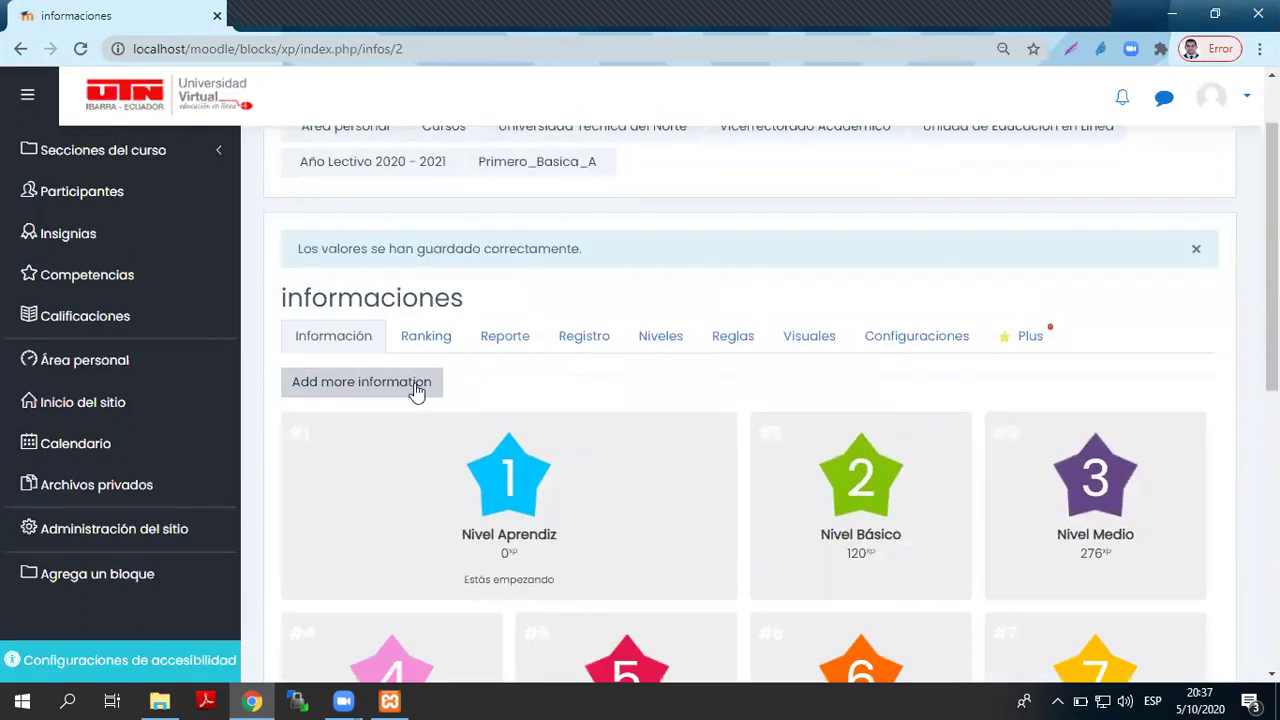
pyautogui.click(444, 340)
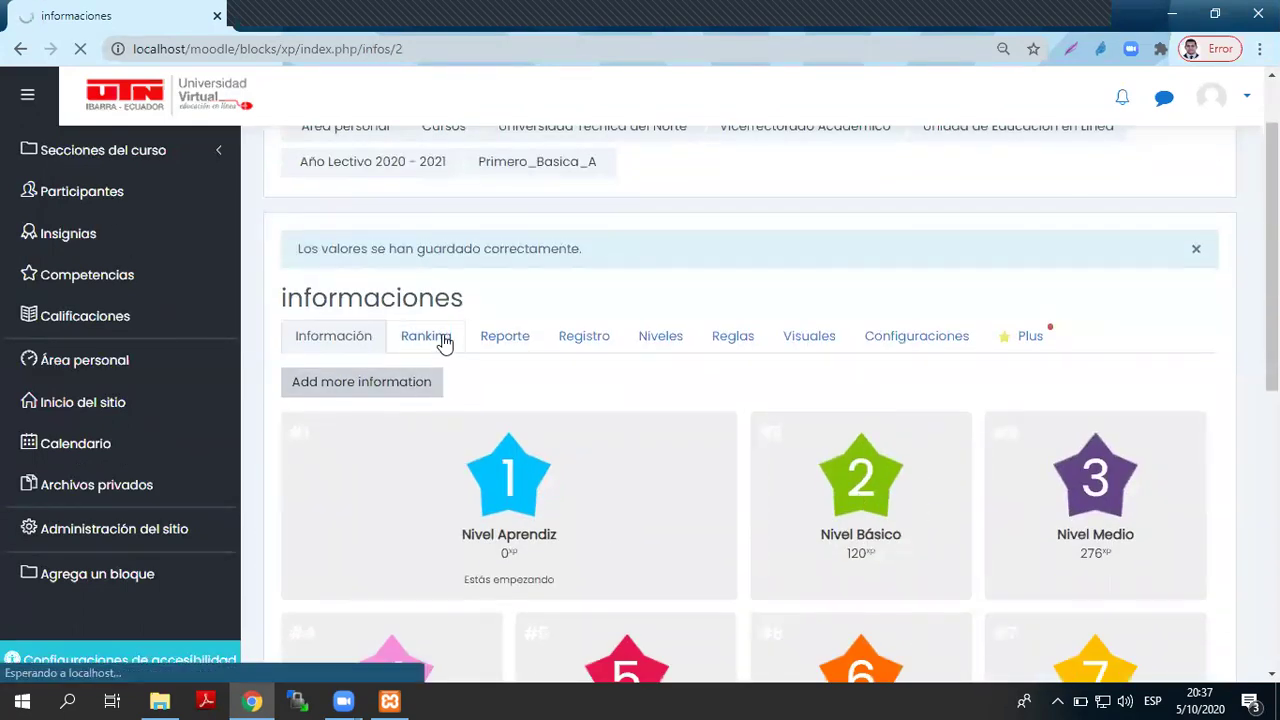
pyautogui.moveTo(297, 427); pyautogui.dragTo(771, 426)
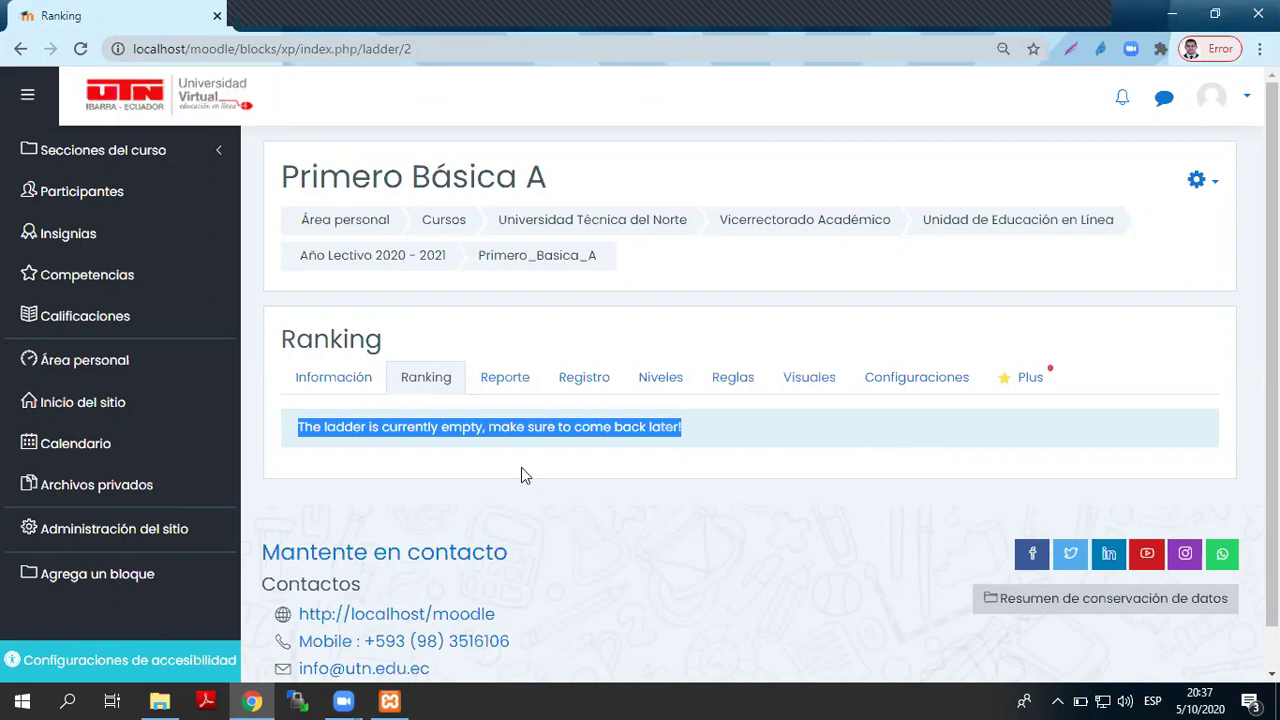
# - Open the Reporte tab and scroll through each student's level, points and XP to go
pyautogui.click(512, 375)
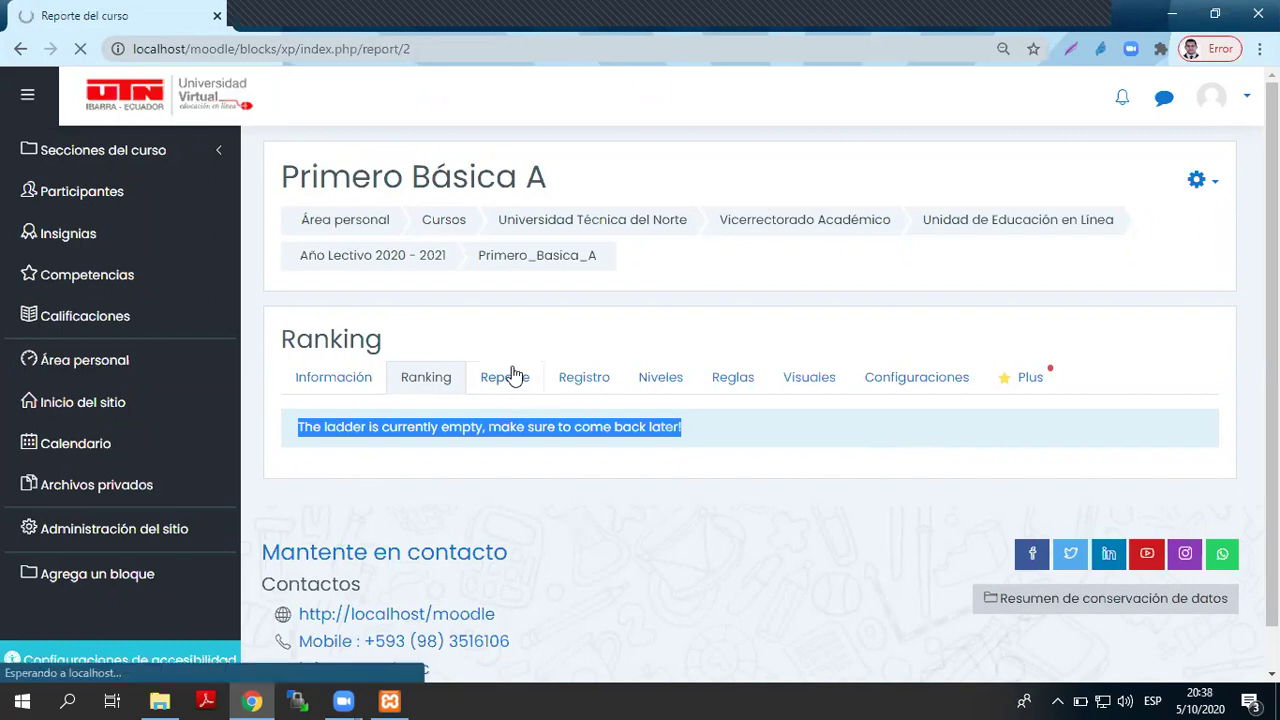
pyautogui.scroll(-3, 685, 465)
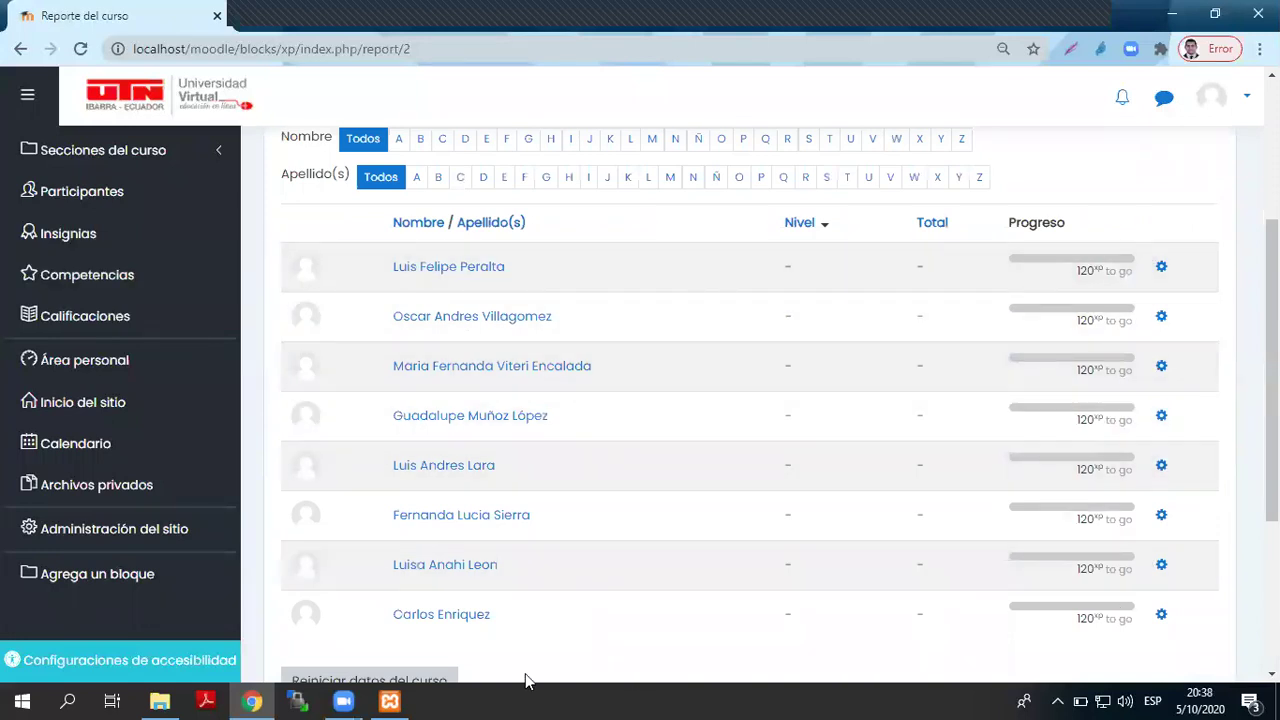
pyautogui.scroll(-3, 849, 470)
pyautogui.scroll(3, 851, 481)
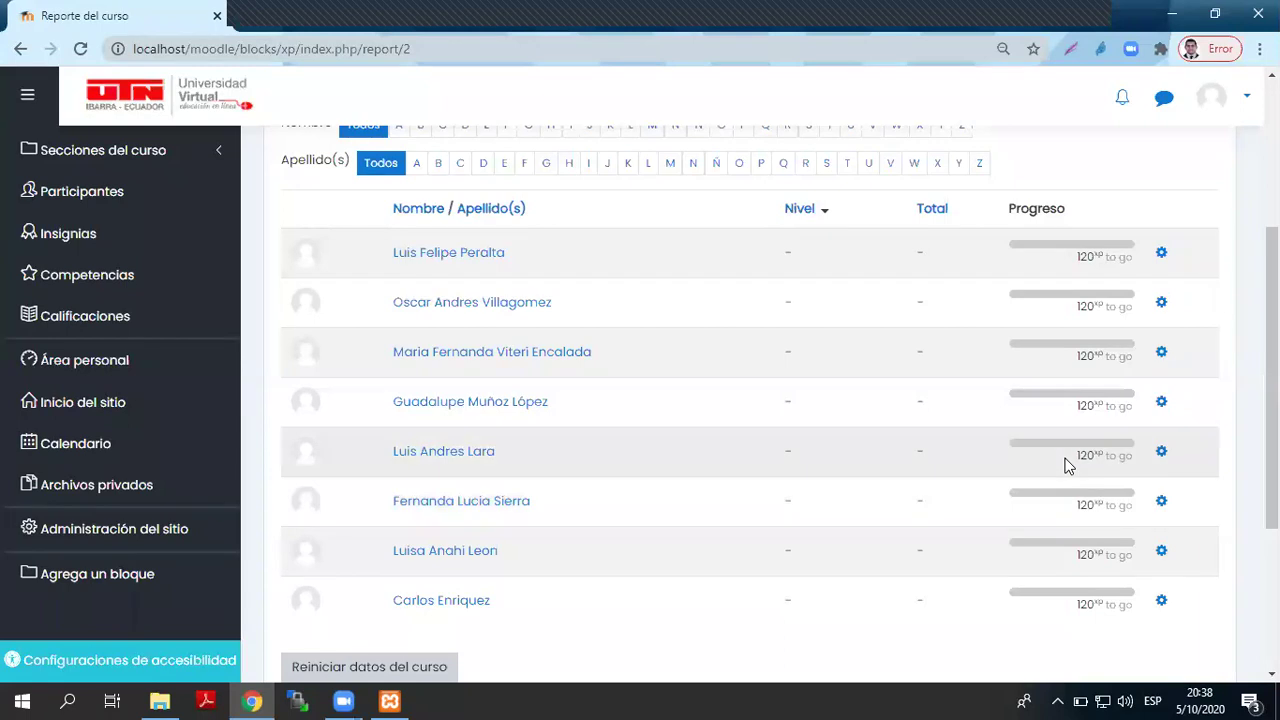
pyautogui.scroll(3, 1069, 463)
pyautogui.click(580, 366)
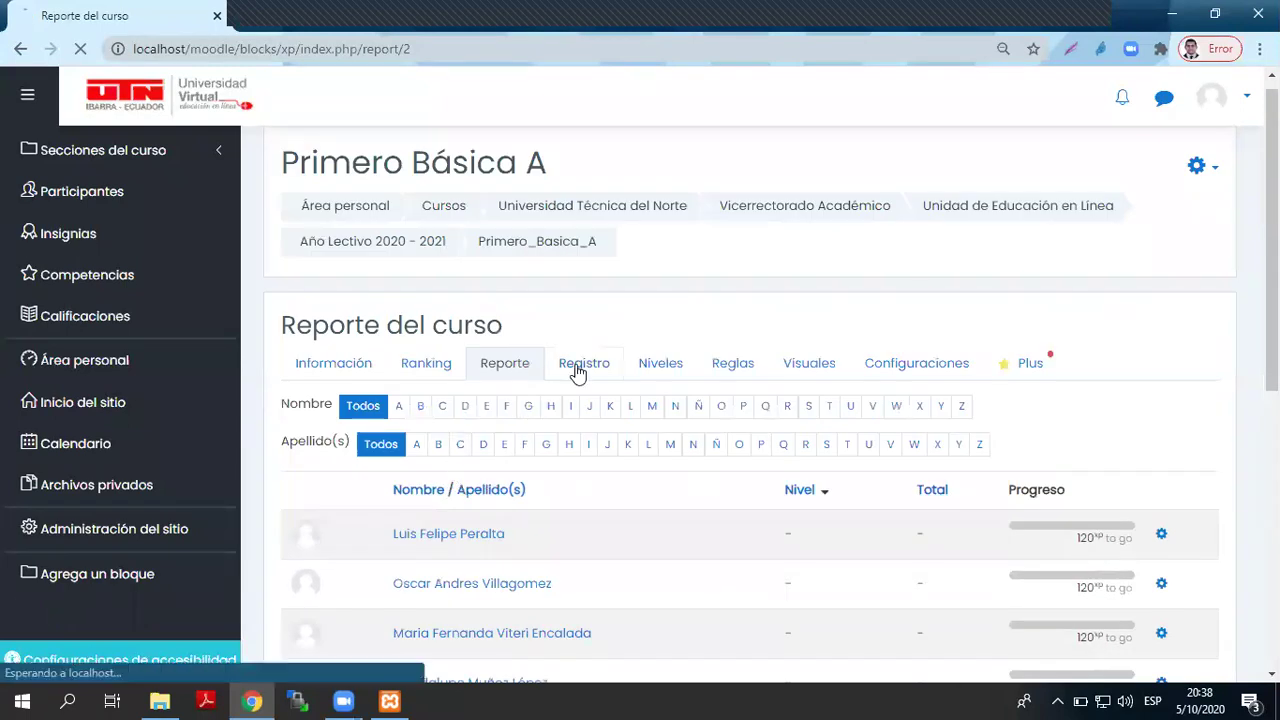
# - Review the Registro log, then the Reglas and Niveles pages, ending on Visuales
pyautogui.scroll(-1, 577, 374)
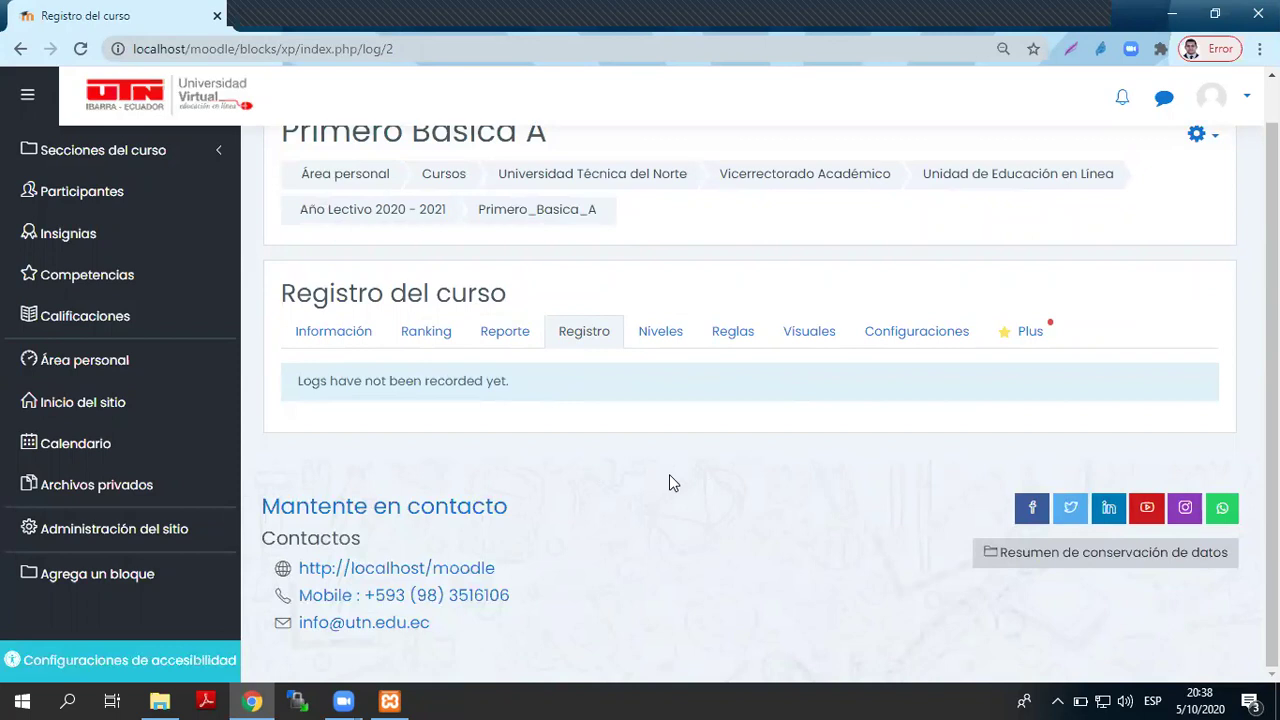
pyautogui.scroll(1, 320, 309)
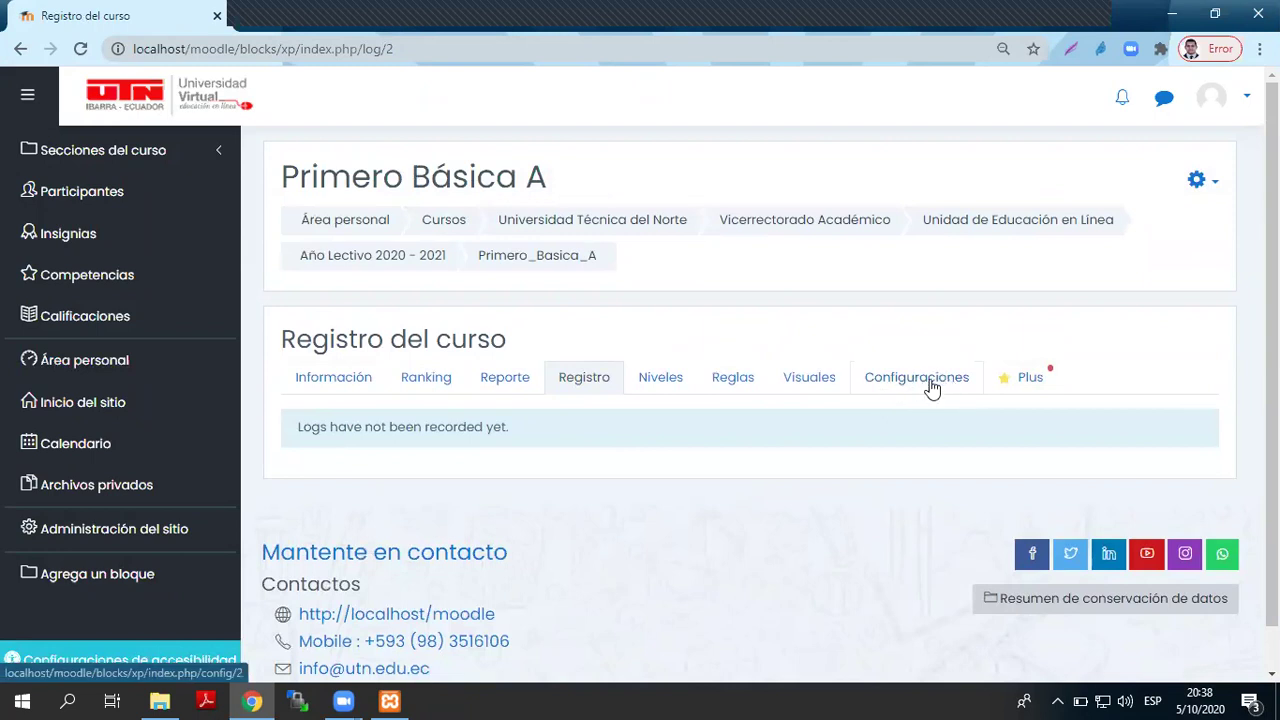
pyautogui.click(734, 382)
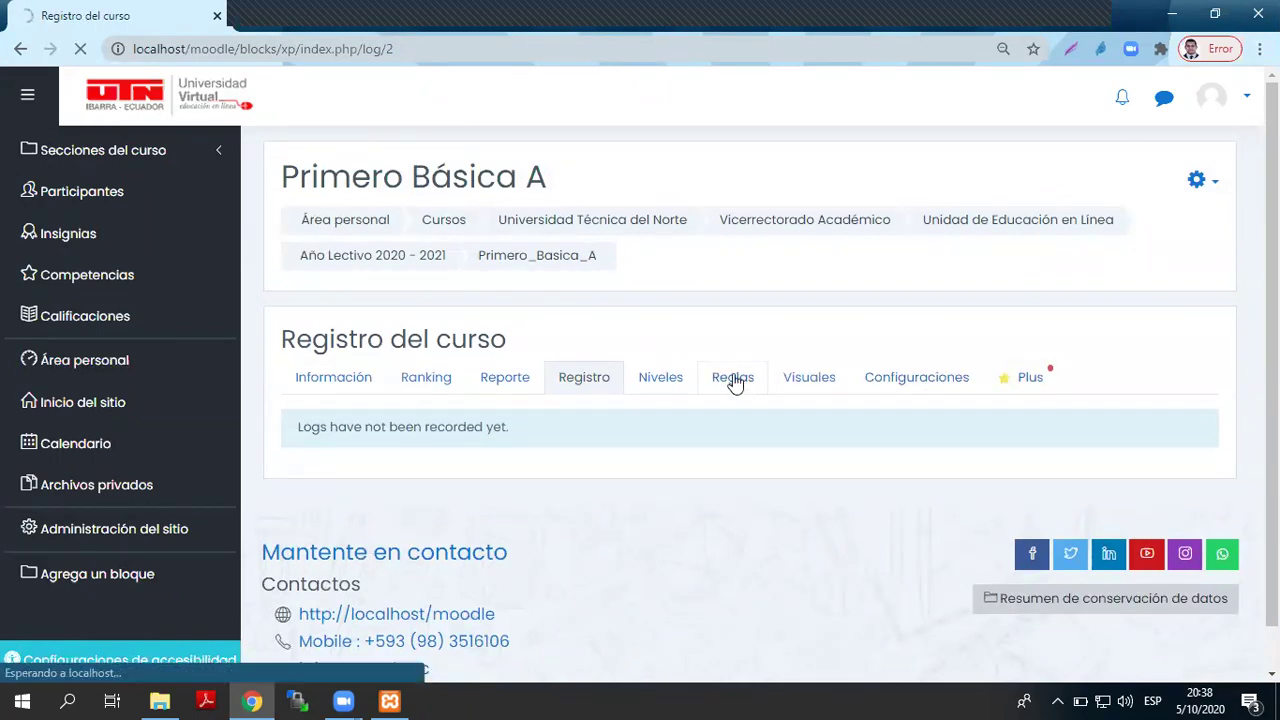
pyautogui.scroll(-3, 663, 257)
pyautogui.scroll(3, 670, 261)
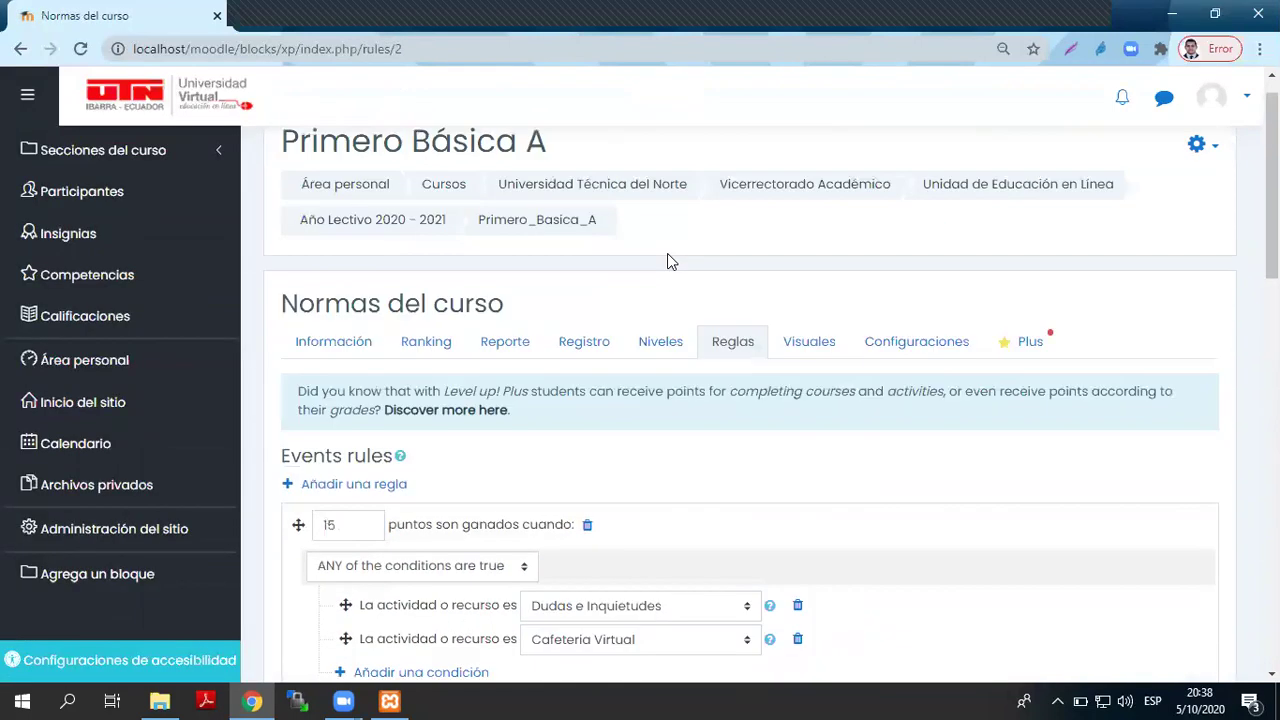
pyautogui.click(678, 377)
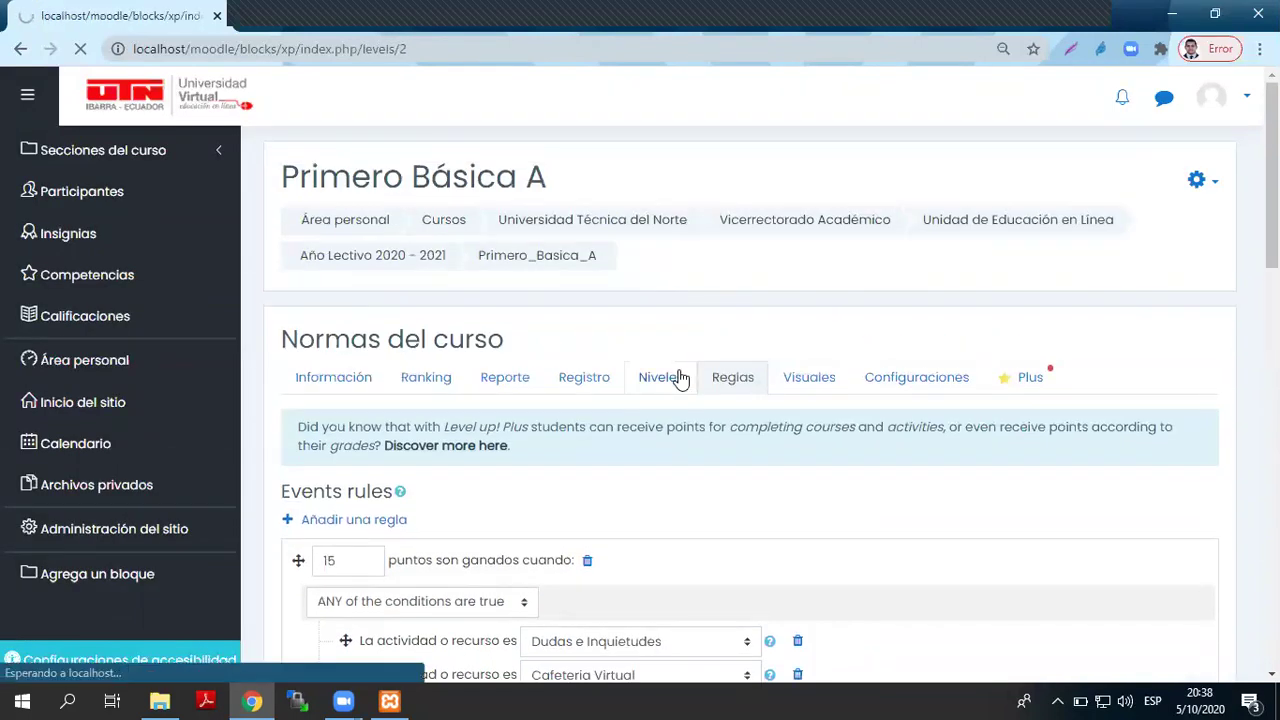
pyautogui.click(805, 378)
pyautogui.scroll(-2, 803, 377)
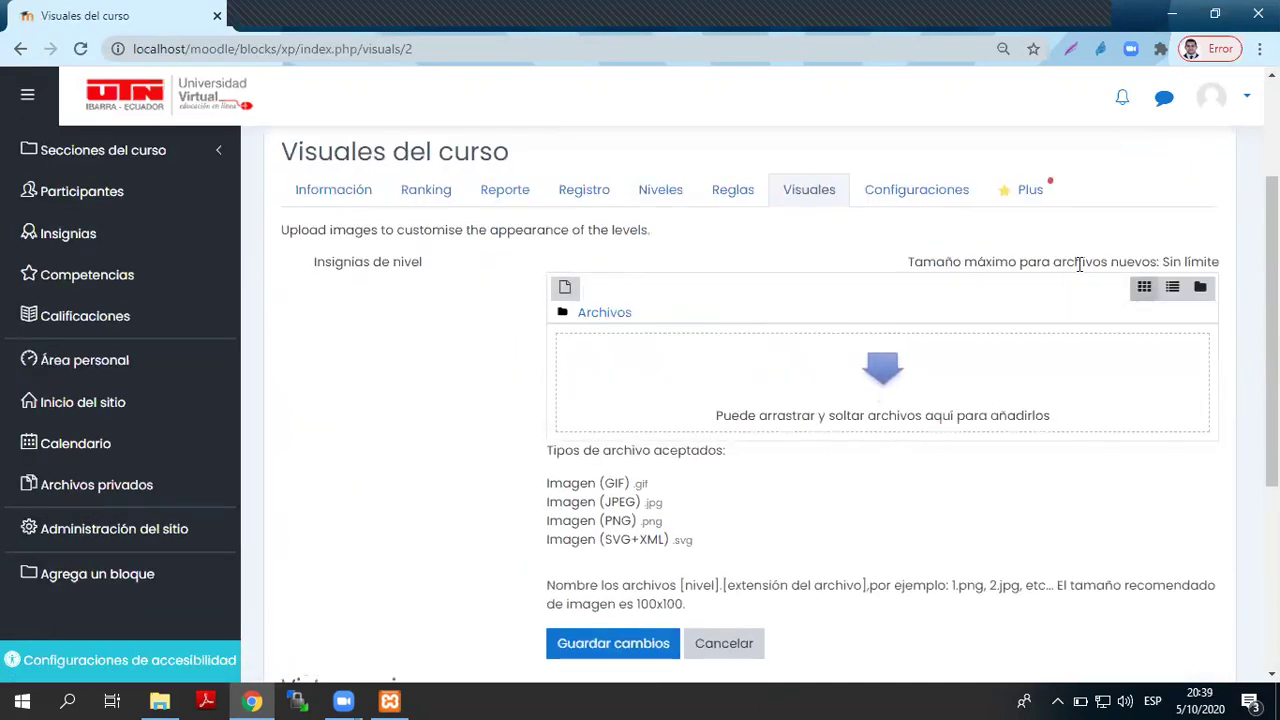
# - Scroll through the Configuraciones page to the block title 'Participa y Gana' under Apariencia del bloque
pyautogui.click(882, 190)
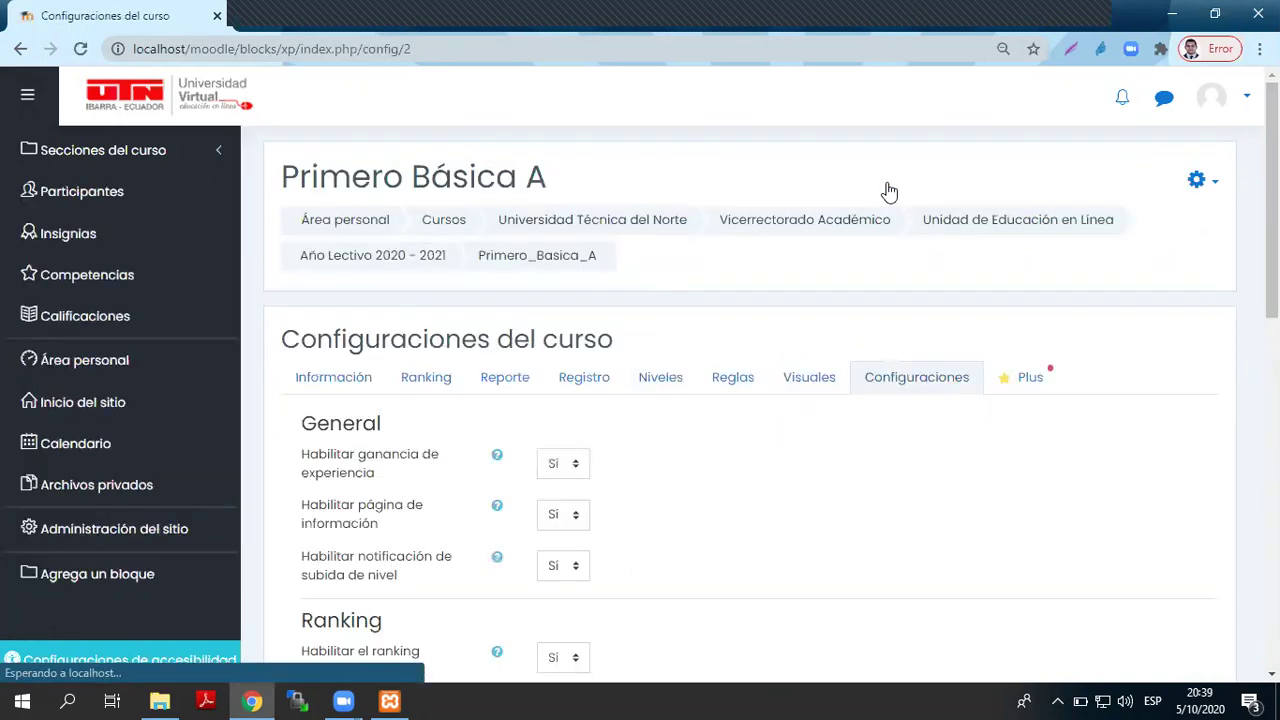
pyautogui.scroll(-4, 818, 360)
pyautogui.scroll(-4, 818, 360)
pyautogui.scroll(4, 818, 360)
pyautogui.scroll(-5, 818, 360)
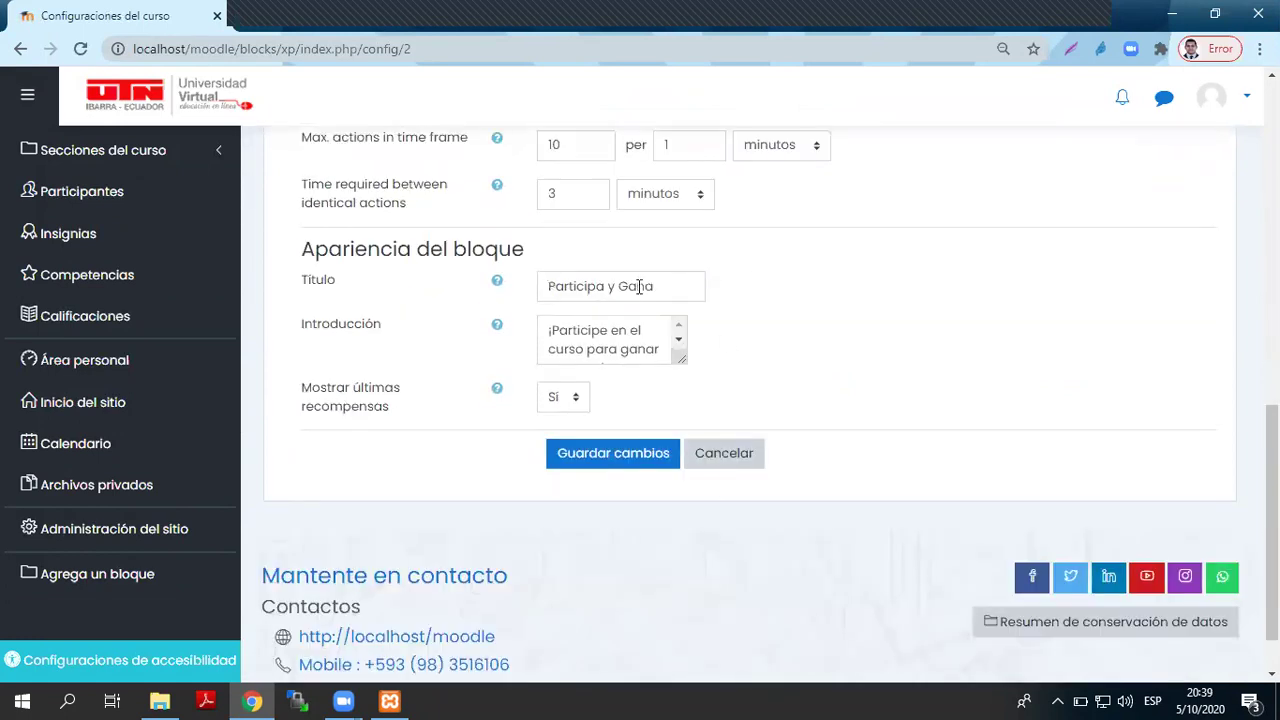
pyautogui.scroll(9, 523, 330)
pyautogui.scroll(-1, 748, 288)
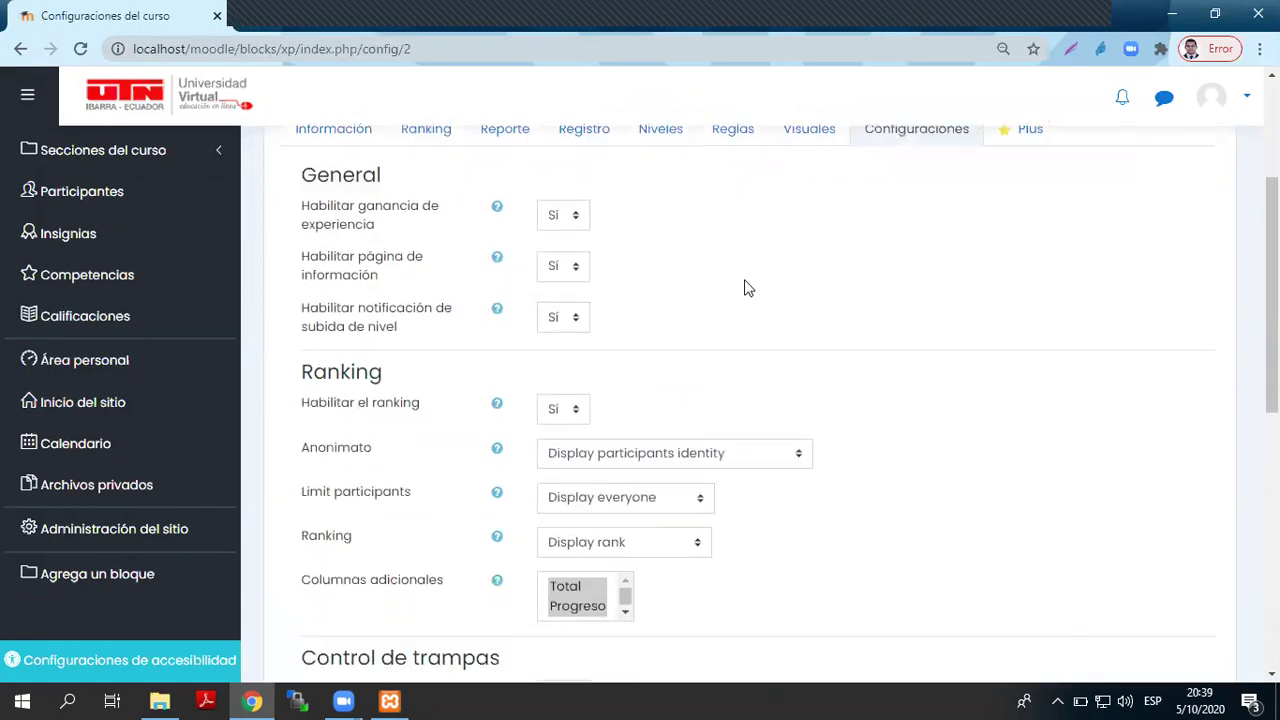
pyautogui.scroll(-8, 748, 288)
pyautogui.moveTo(652, 286); pyautogui.dragTo(513, 290)
pyautogui.click(946, 291)
pyautogui.scroll(5, 946, 291)
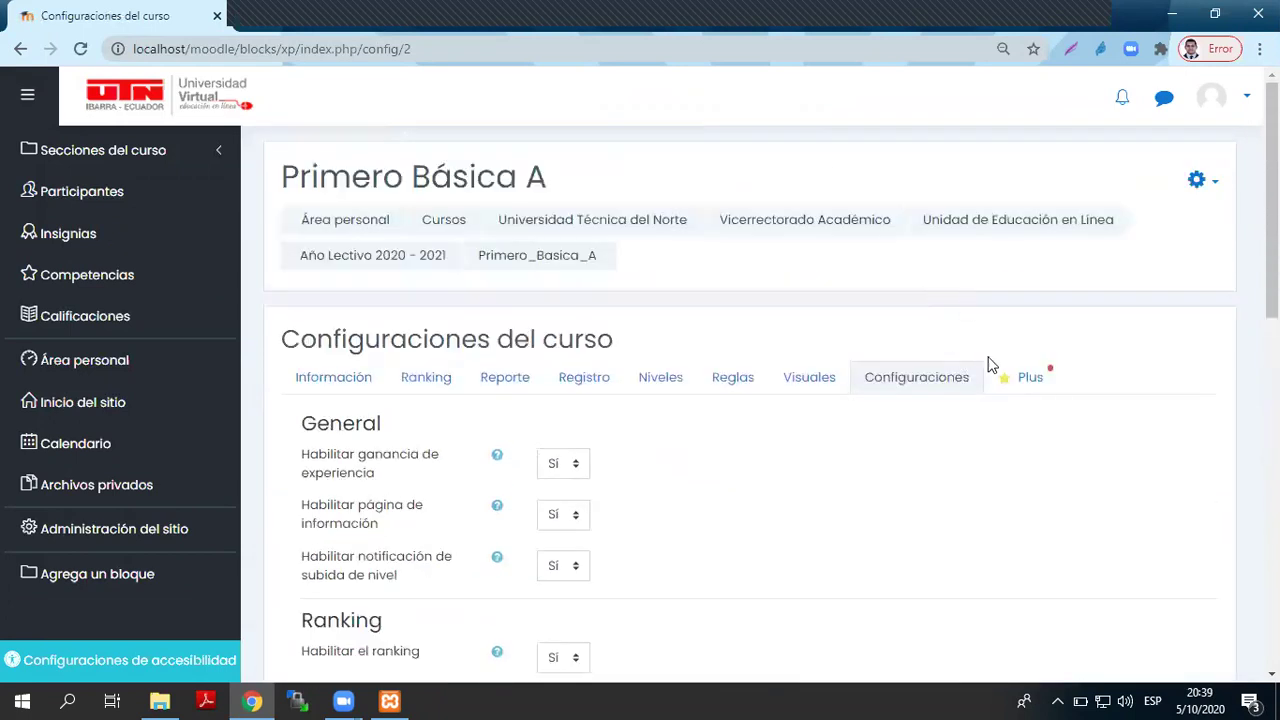
pyautogui.click(1016, 375)
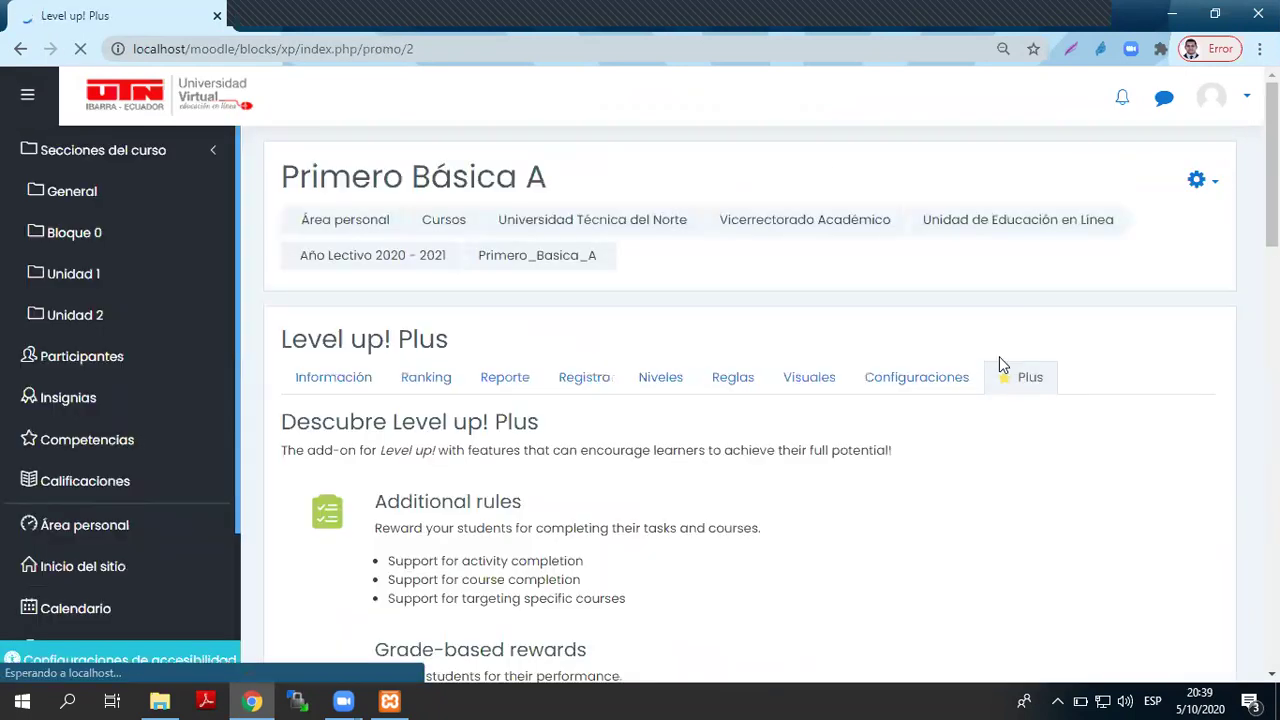
# - Scroll through the Plus page, then view the Información page's level badges from Nivel Aprendiz onward
pyautogui.scroll(-2, 999, 356)
pyautogui.scroll(-4, 828, 344)
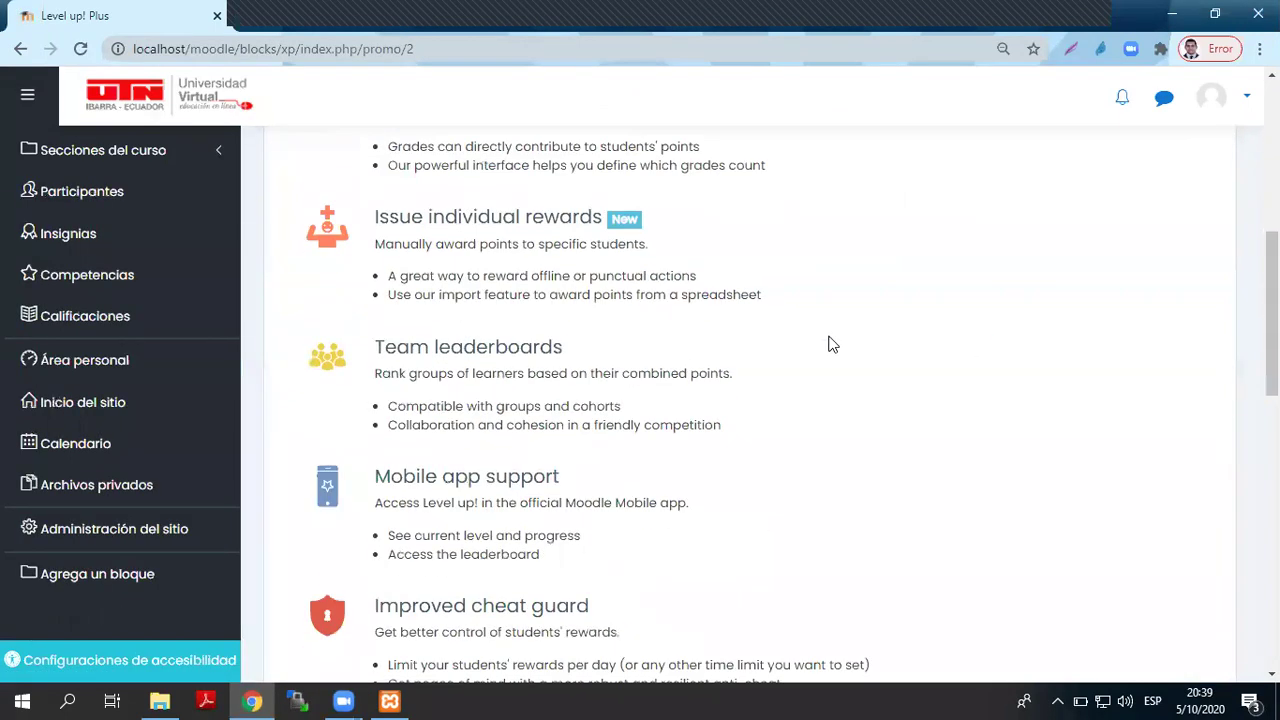
pyautogui.scroll(-10, 828, 344)
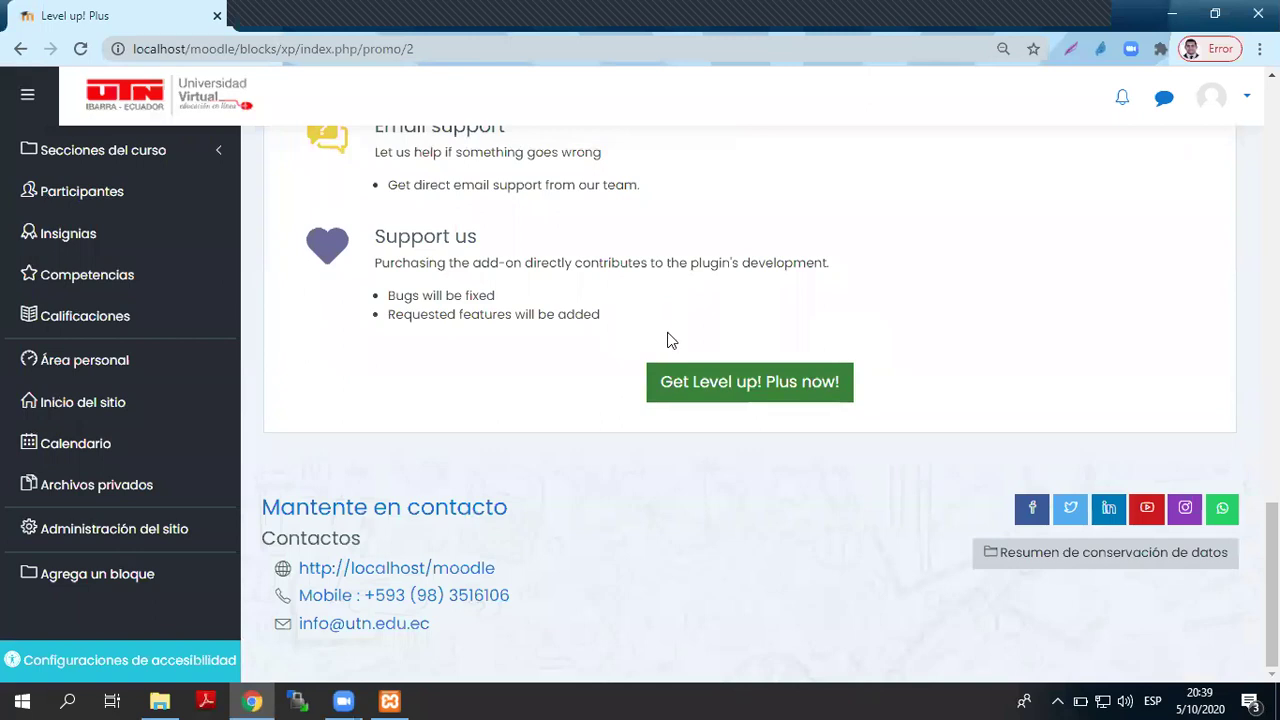
pyautogui.scroll(15, 700, 330)
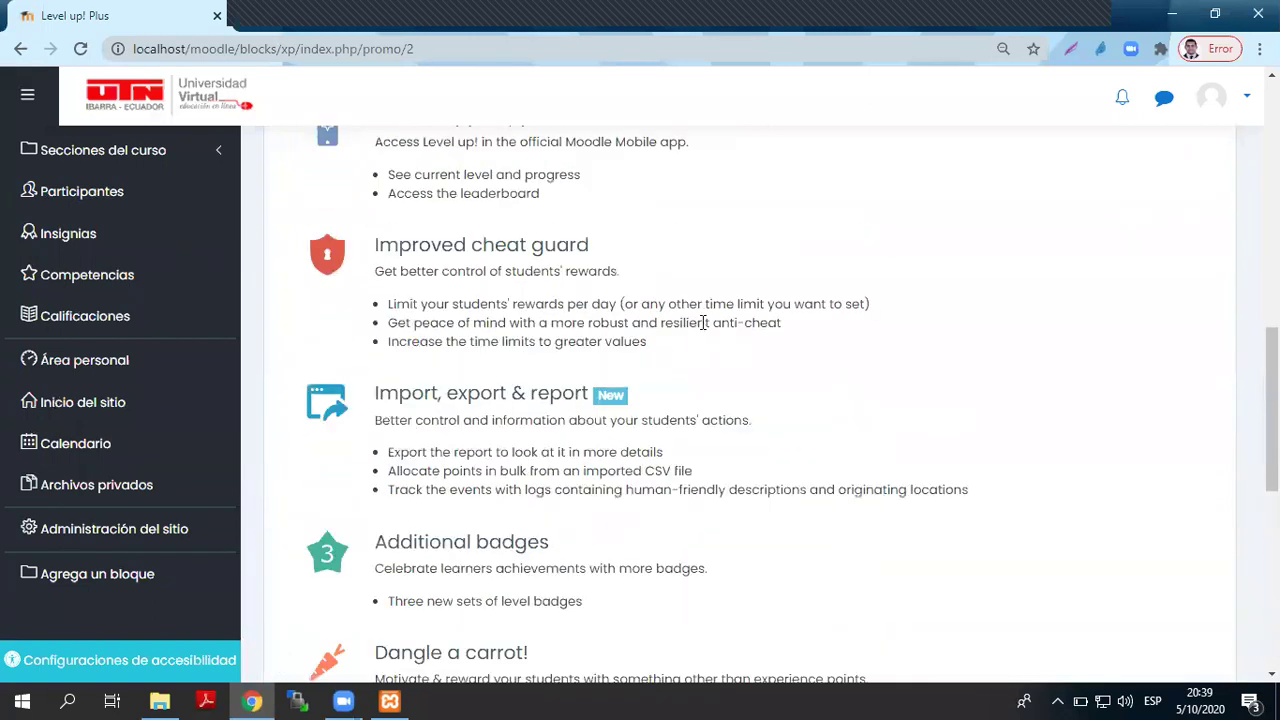
pyautogui.scroll(1, 703, 322)
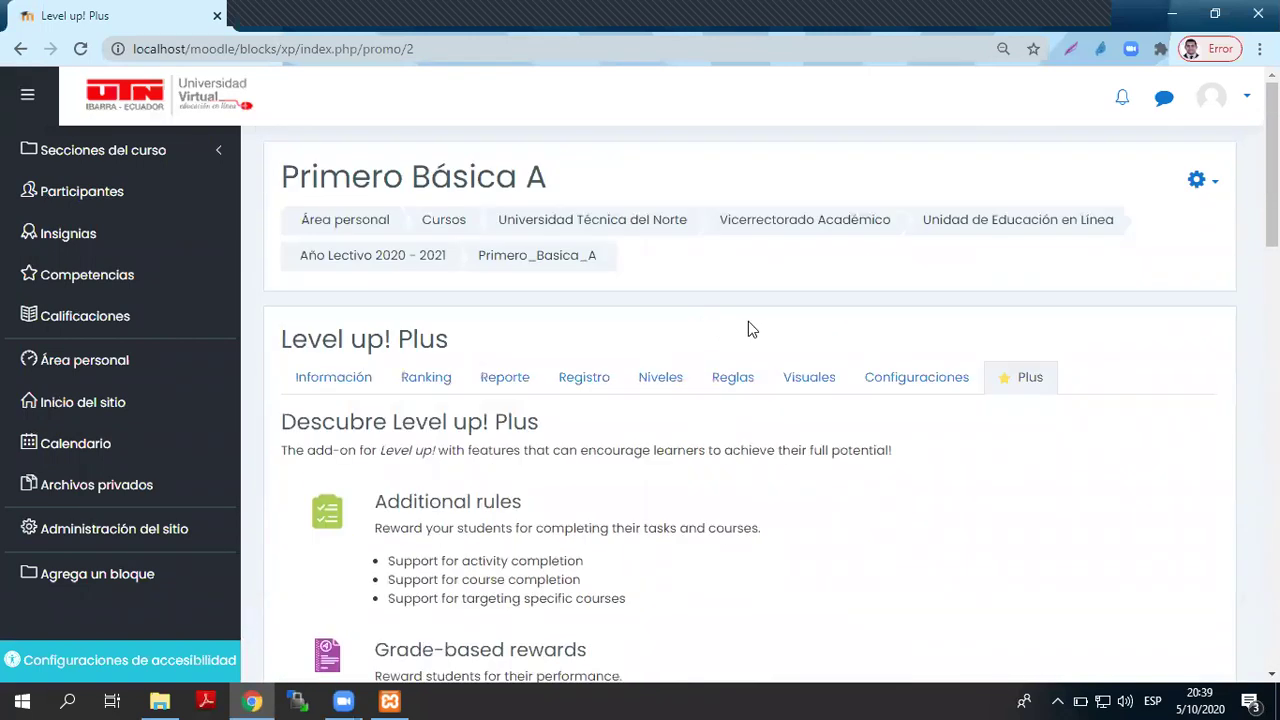
pyautogui.click(345, 381)
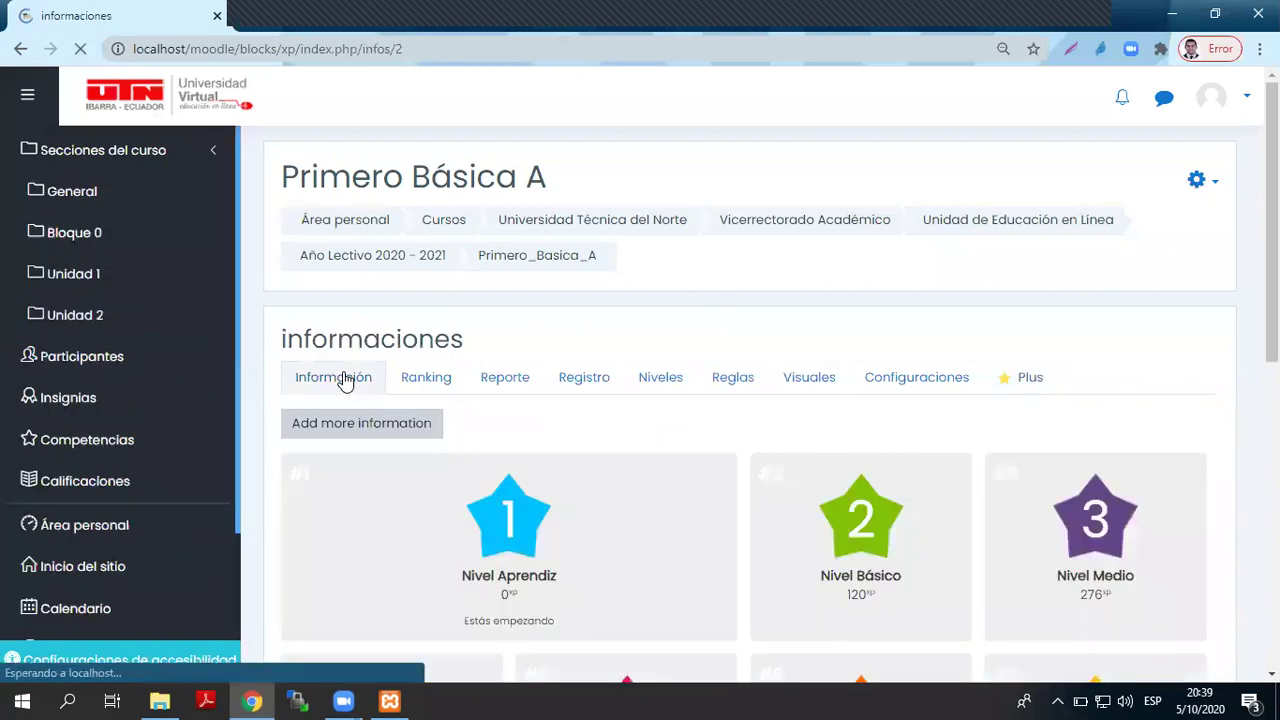
pyautogui.scroll(-3, 615, 355)
pyautogui.scroll(2, 615, 355)
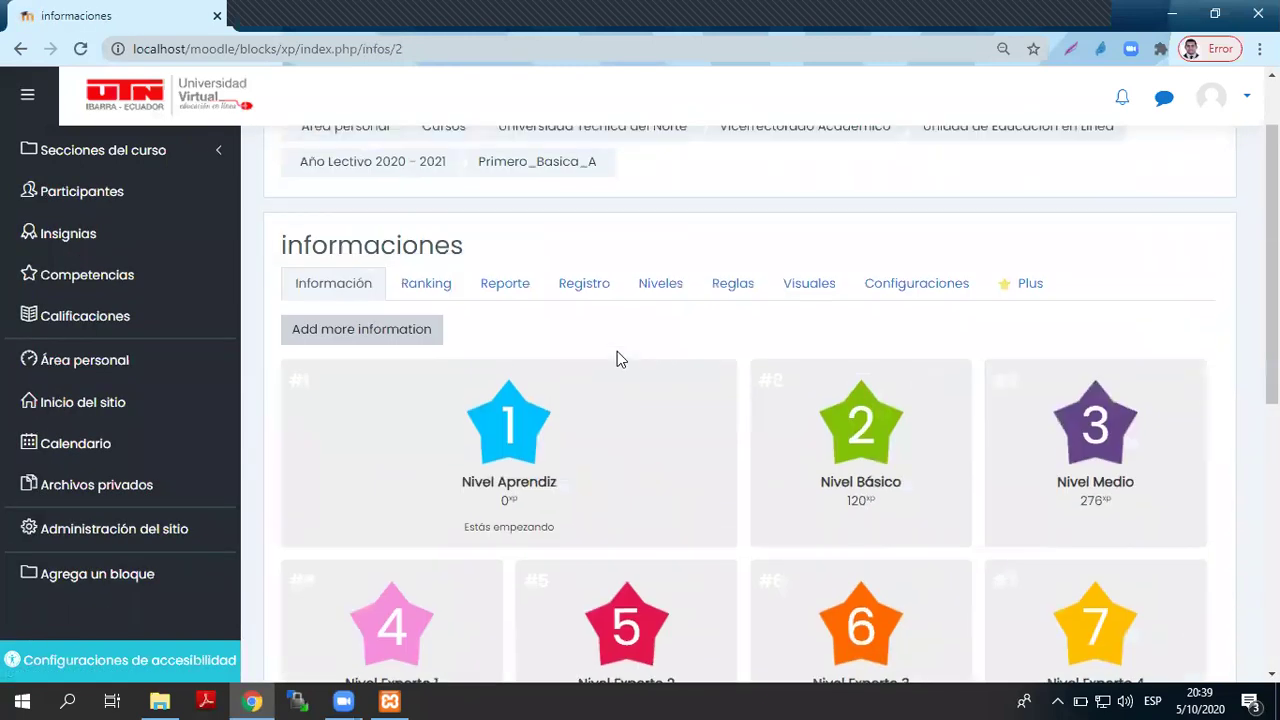
pyautogui.scroll(1, 626, 355)
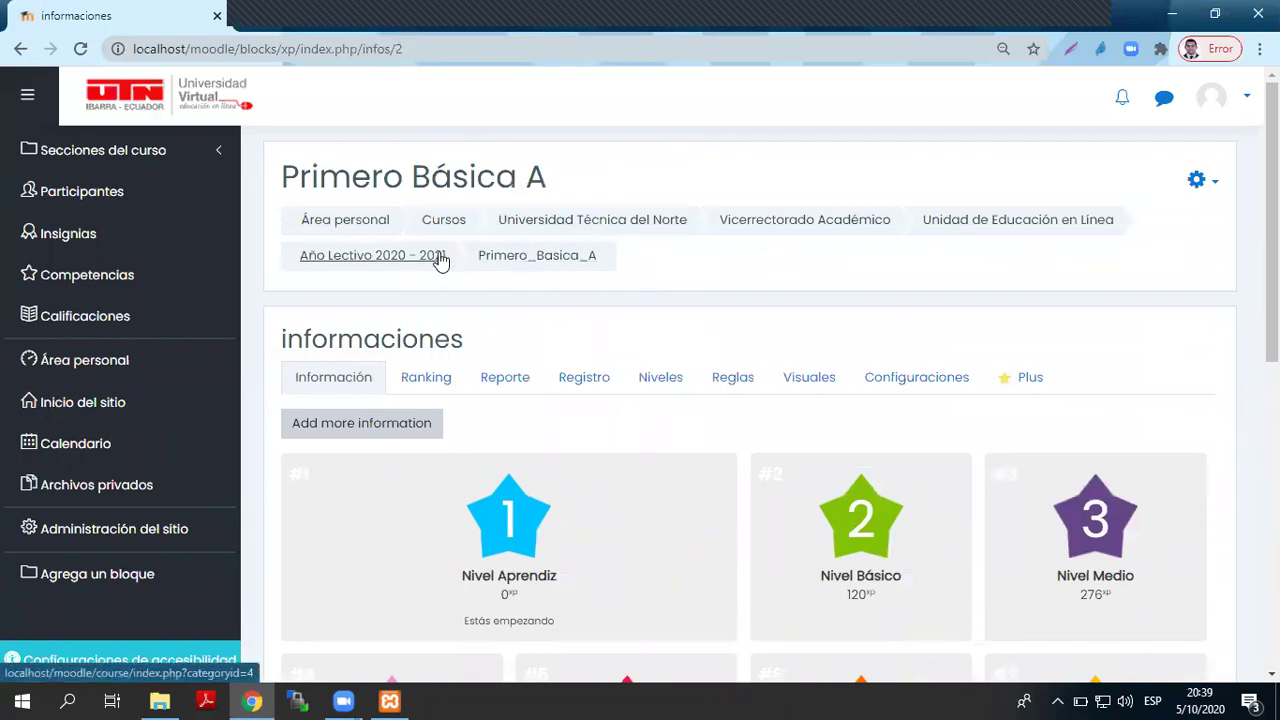
# - Return to the Primero Básica A course page
pyautogui.click(513, 260)
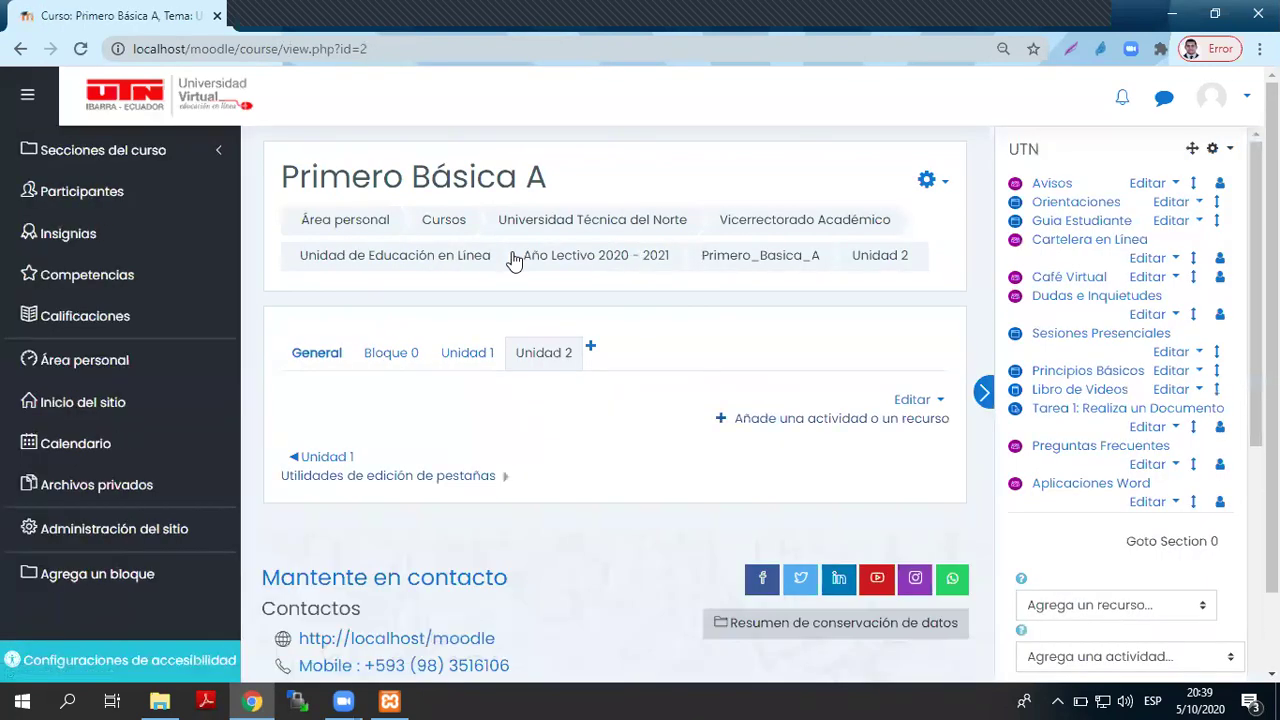
pyautogui.scroll(-1, 513, 260)
pyautogui.scroll(-5, 1043, 338)
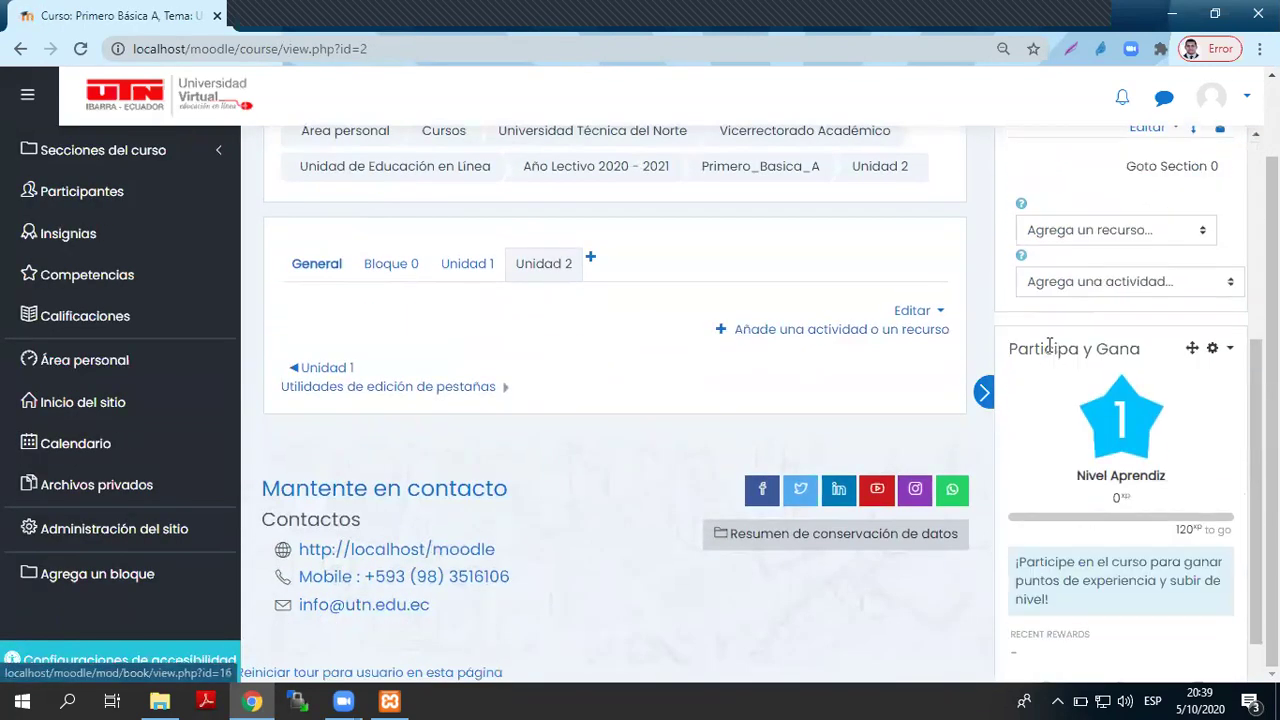
pyautogui.scroll(1, 746, 357)
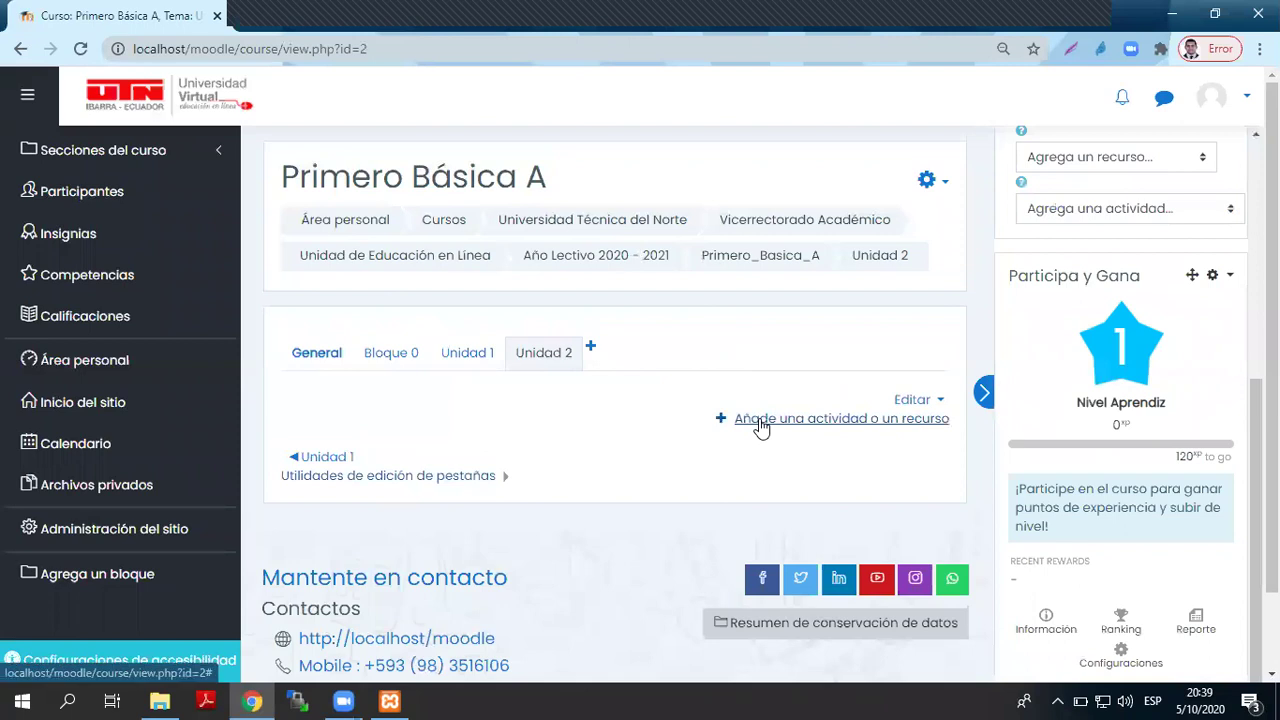
# - Add a new Tarea activity to Unidad 2 from the activity chooser
pyautogui.click(761, 420)
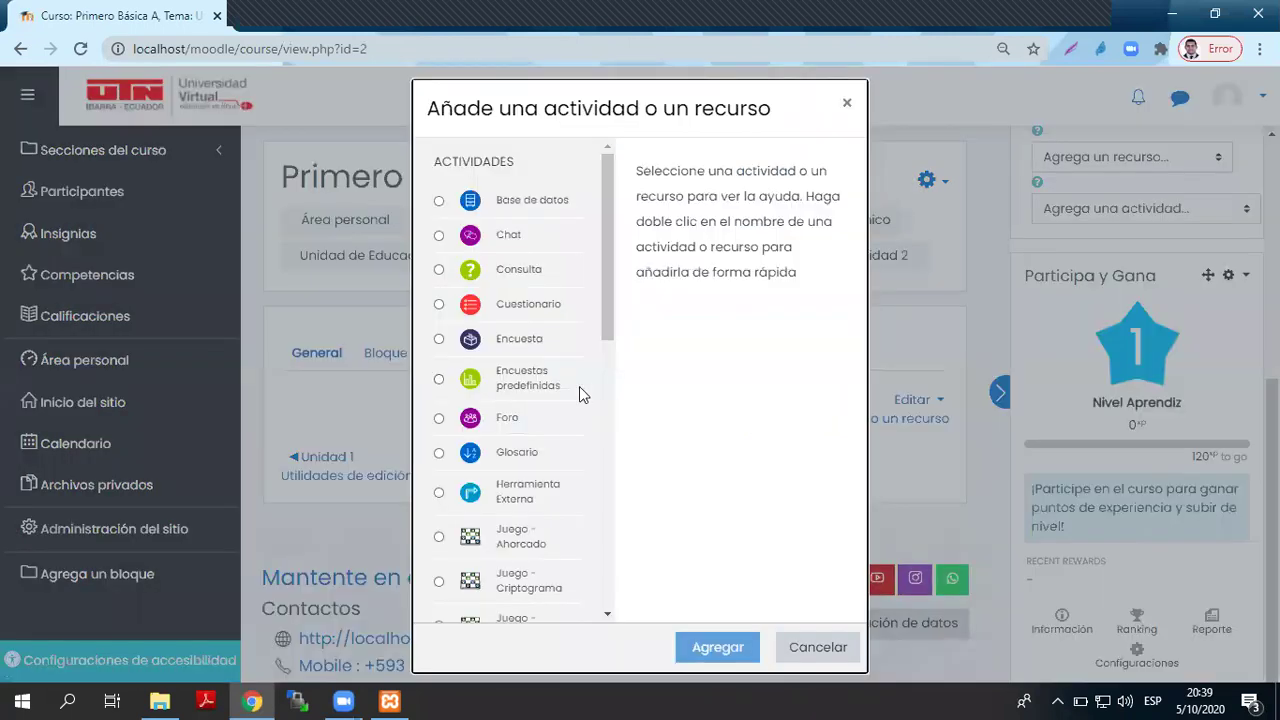
pyautogui.scroll(-2, 579, 386)
pyautogui.scroll(2, 584, 385)
pyautogui.scroll(-6, 572, 381)
pyautogui.scroll(3, 570, 377)
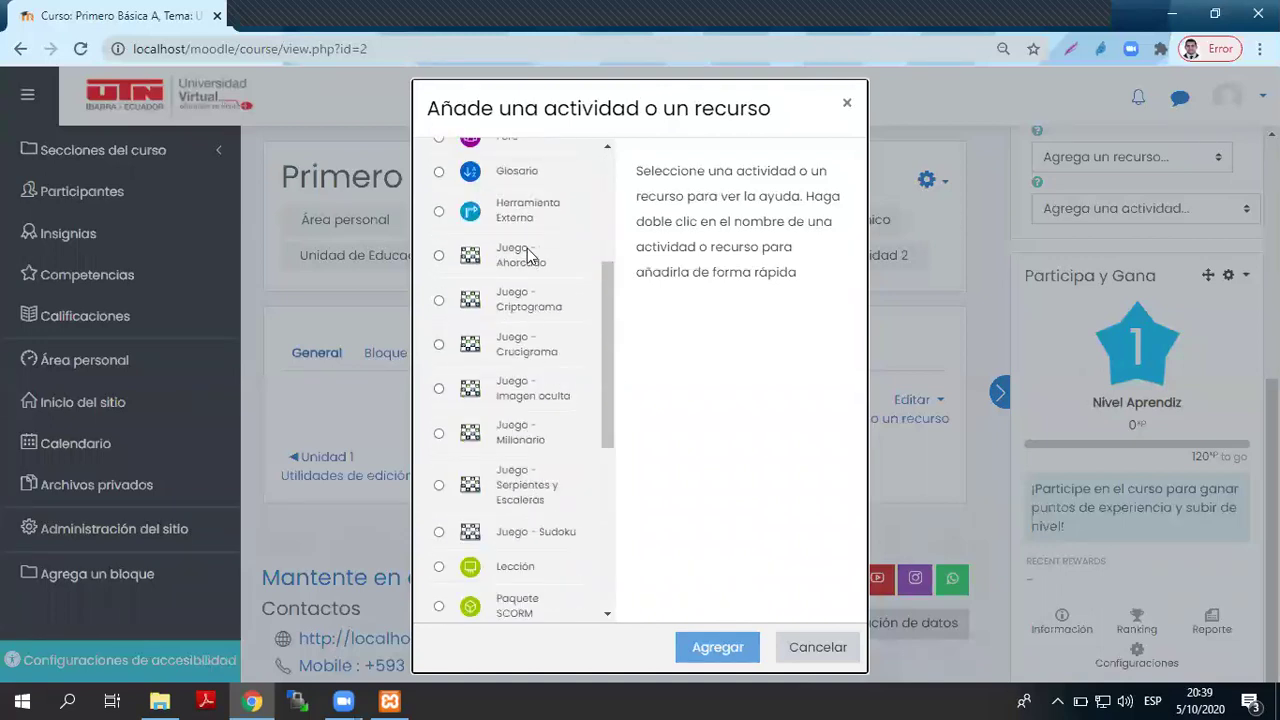
pyautogui.scroll(-4, 573, 453)
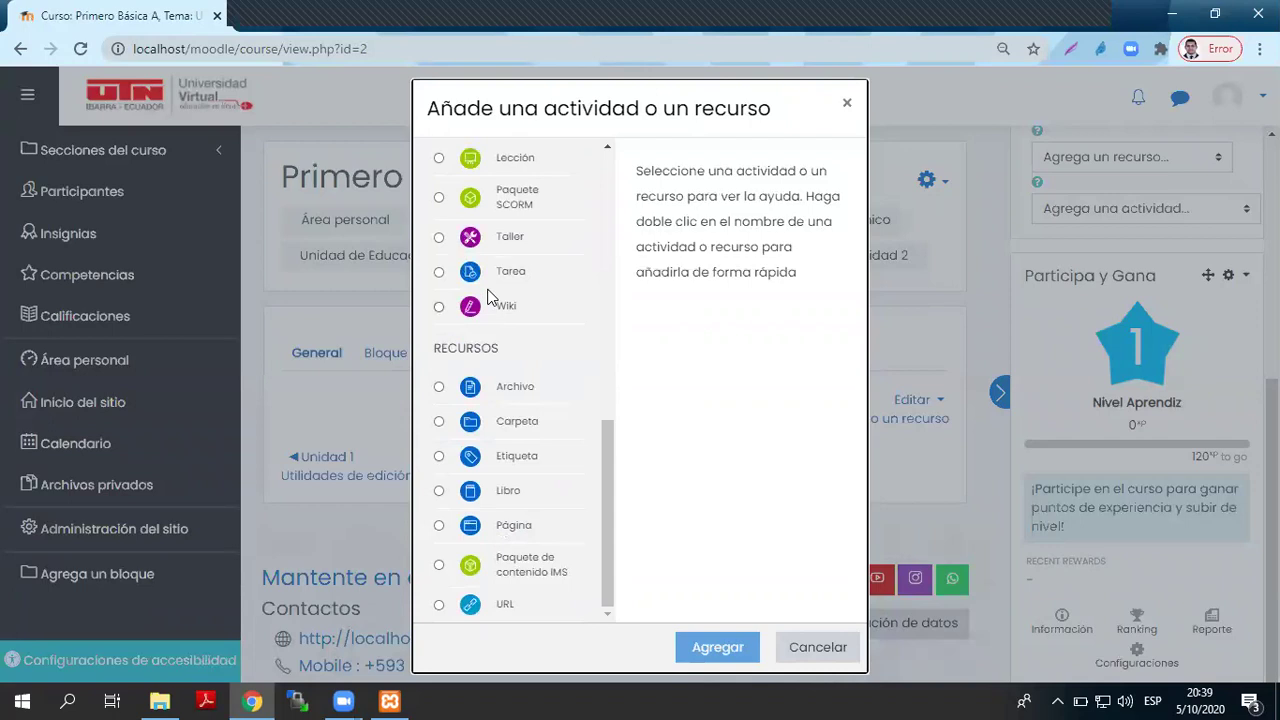
pyautogui.scroll(2, 510, 450)
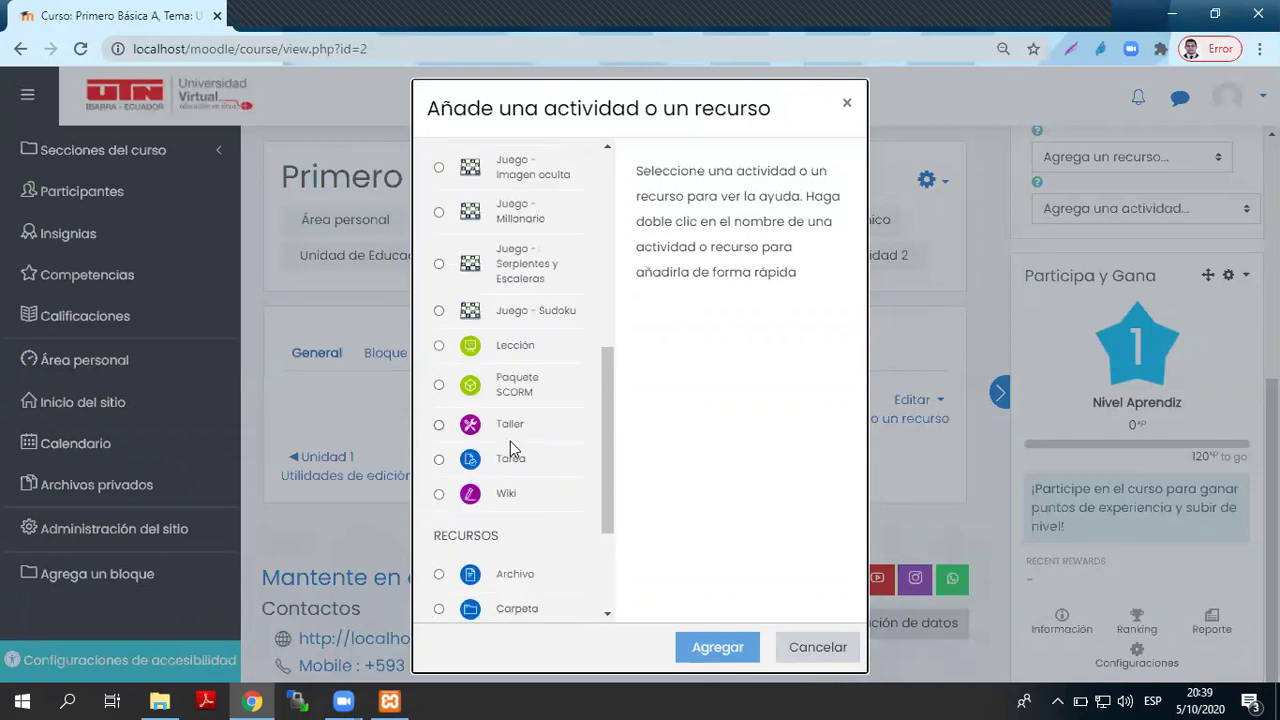
pyautogui.click(526, 460)
pyautogui.click(740, 650)
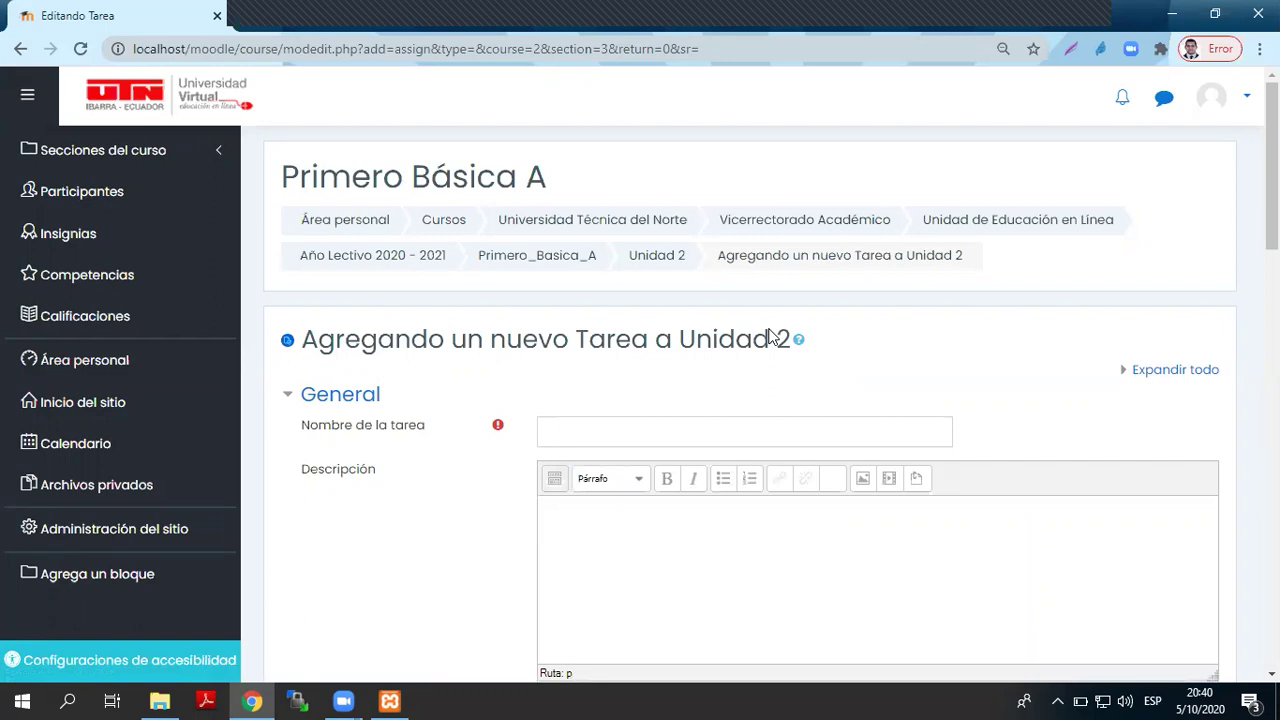
# - Name the assignment 'Tarea2' and use 'Tarea2' as its description
pyautogui.click(594, 436)
pyautogui.write('Tarea2')
pyautogui.scroll(-2, 594, 438)
pyautogui.scroll(-2, 594, 438)
pyautogui.scroll(2, 686, 331)
pyautogui.moveTo(595, 242); pyautogui.dragTo(537, 243)
pyautogui.hotkey('ctrl', 'c')
pyautogui.click(591, 340)
pyautogui.hotkey('ctrl', 'v')
# - Save the Tarea2 assignment with 'Guardar cambios y mostrar'
pyautogui.scroll(-3, 632, 430)
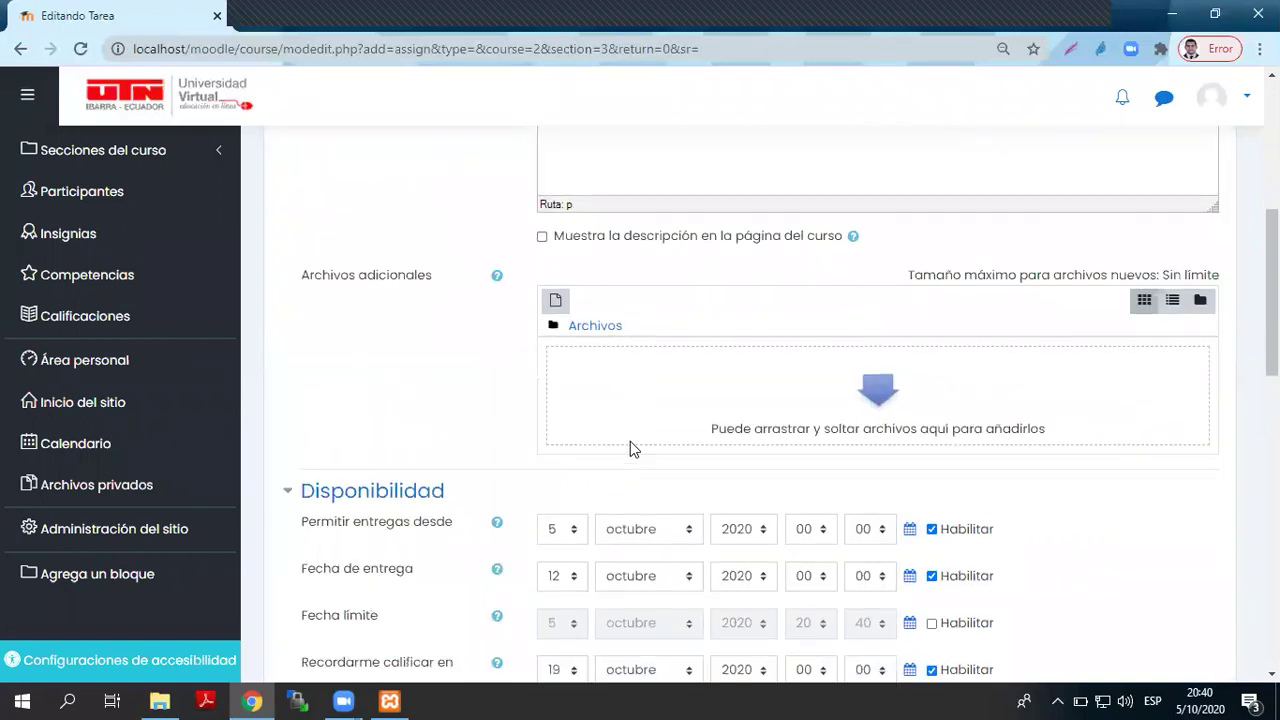
pyautogui.scroll(-5, 630, 452)
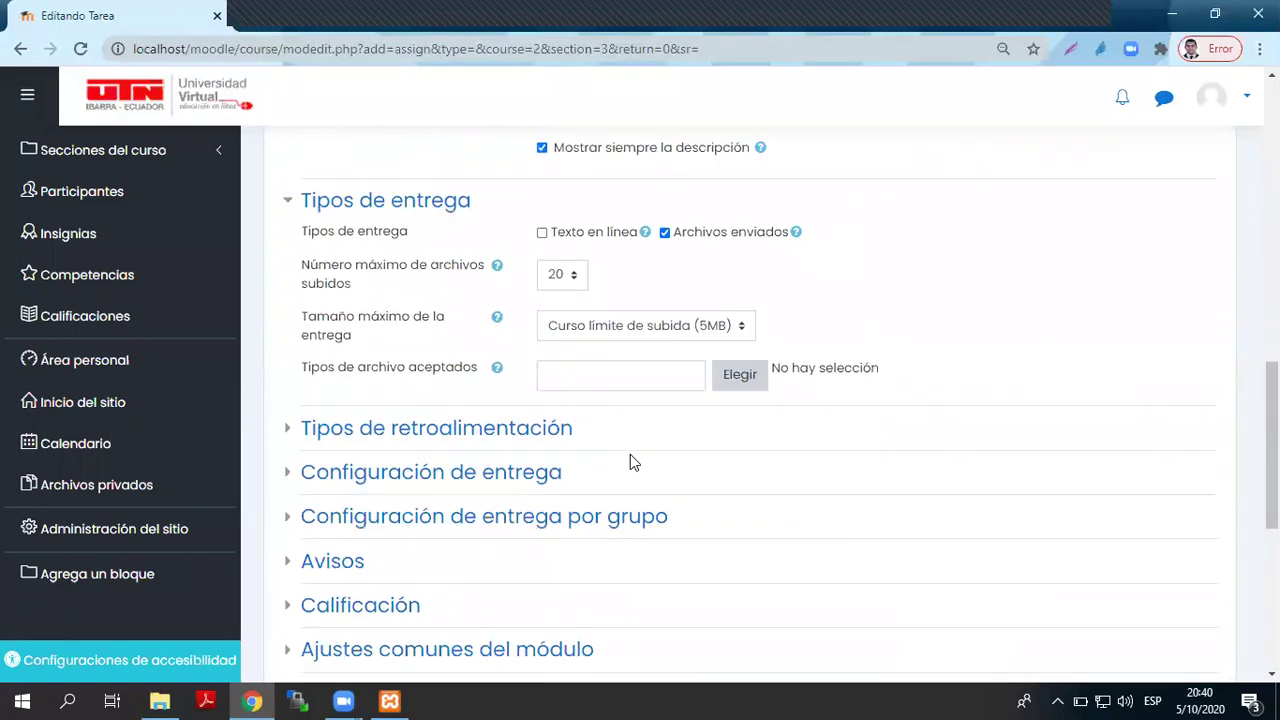
pyautogui.scroll(-3, 593, 503)
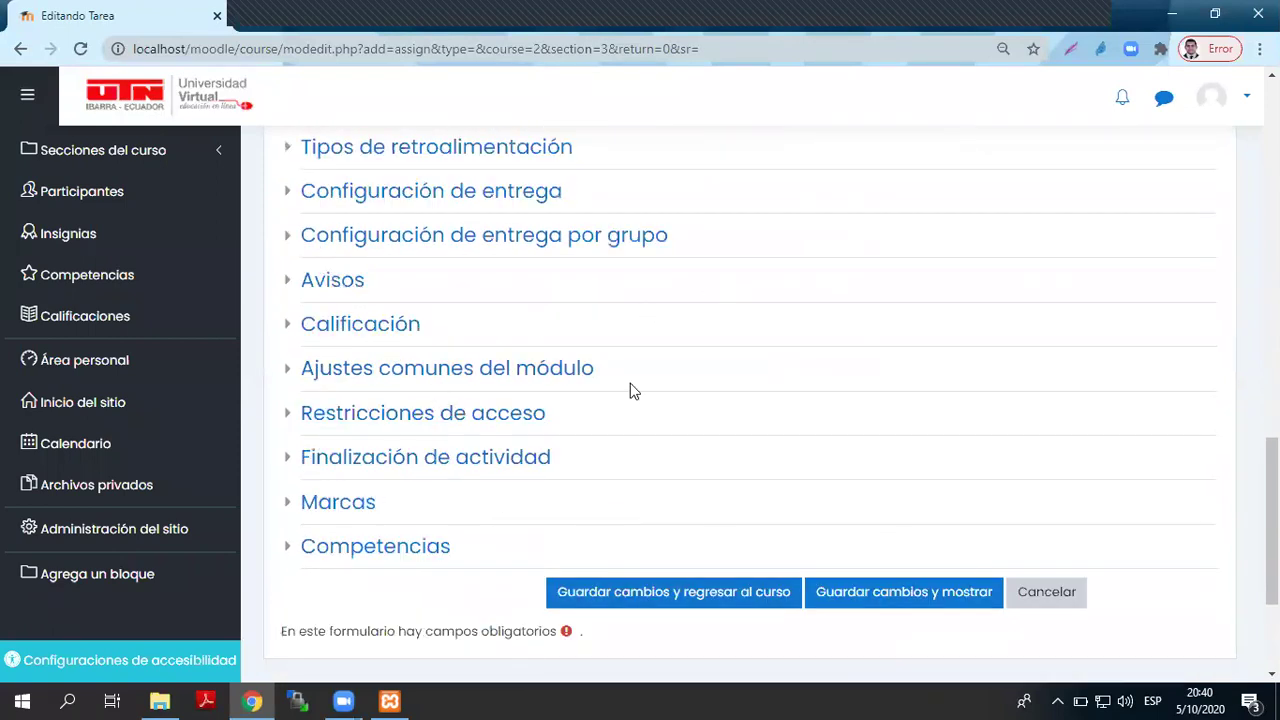
pyautogui.scroll(3, 782, 664)
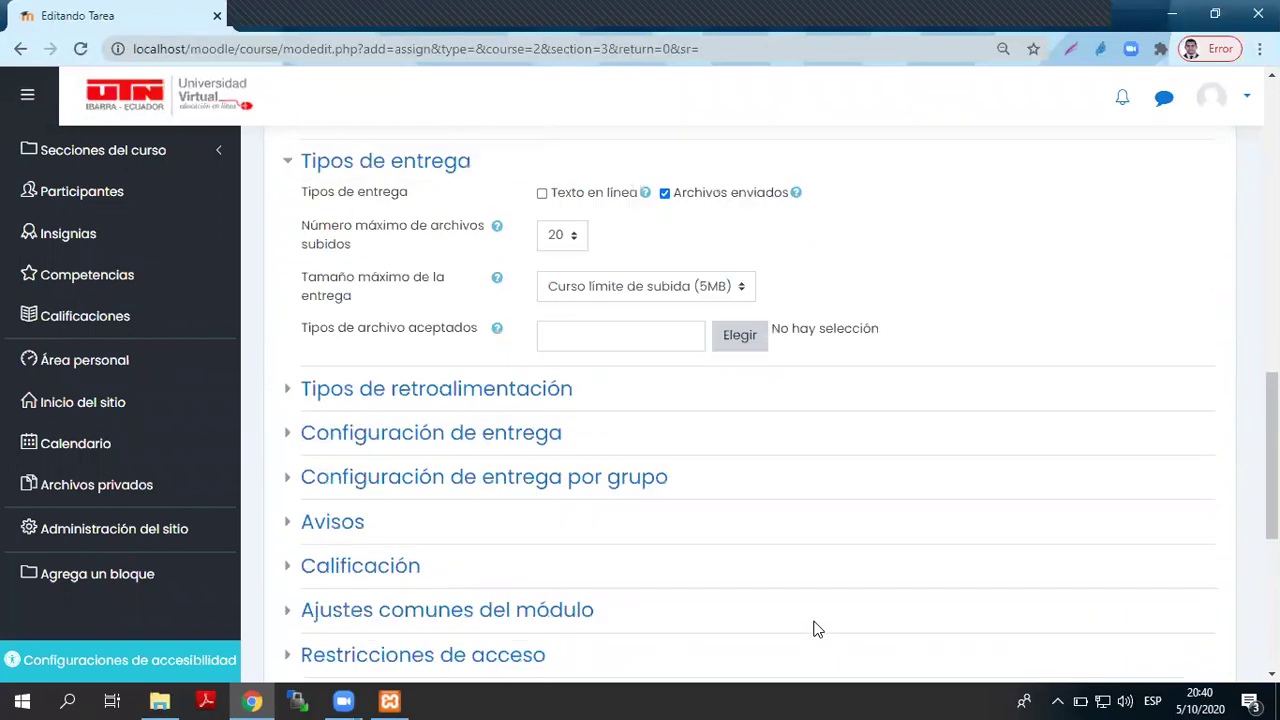
pyautogui.scroll(-5, 815, 628)
pyautogui.click(911, 404)
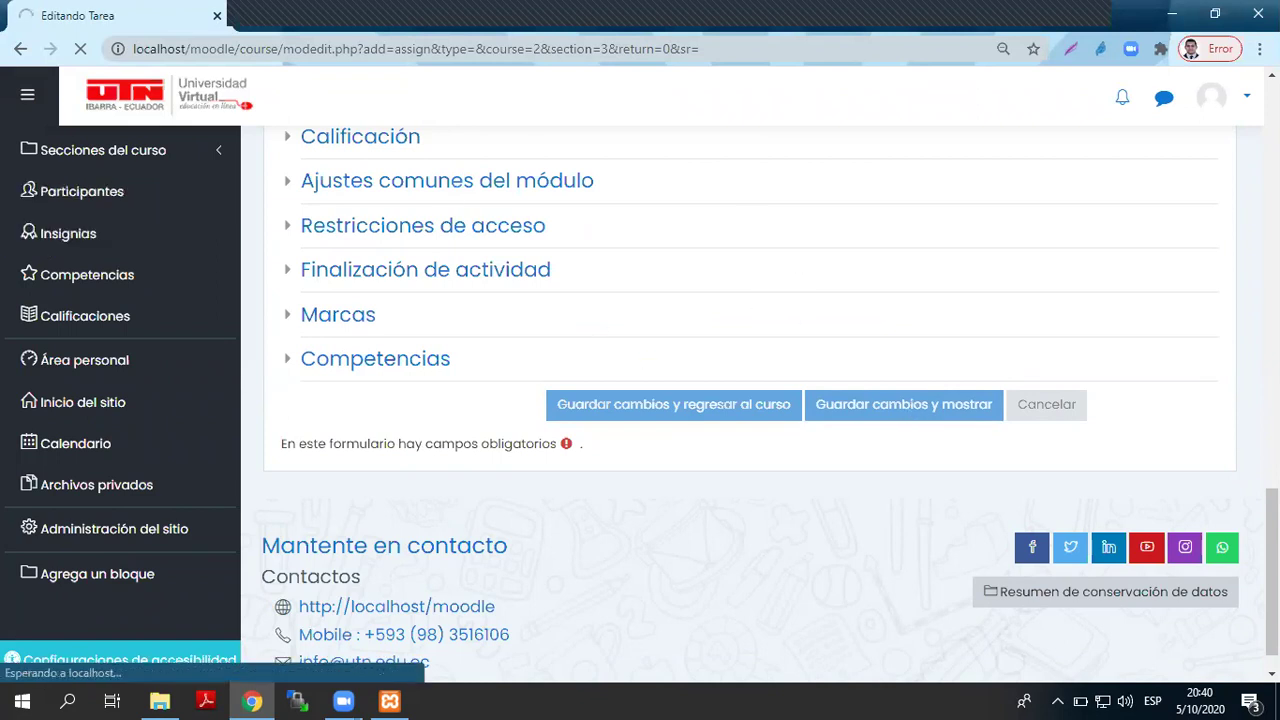
# - From the Primero_Basica_A course, open the Participa y Gana block's point rules page
pyautogui.scroll(-2, 1160, 274)
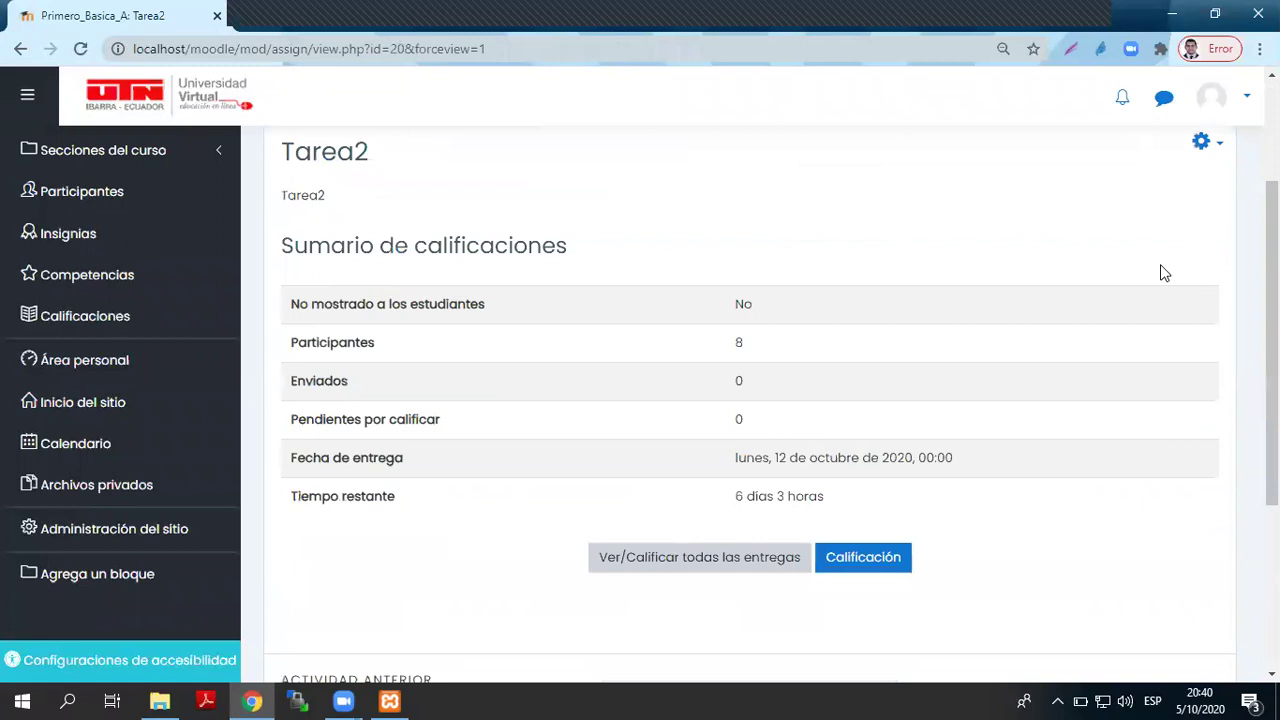
pyautogui.scroll(2, 1160, 271)
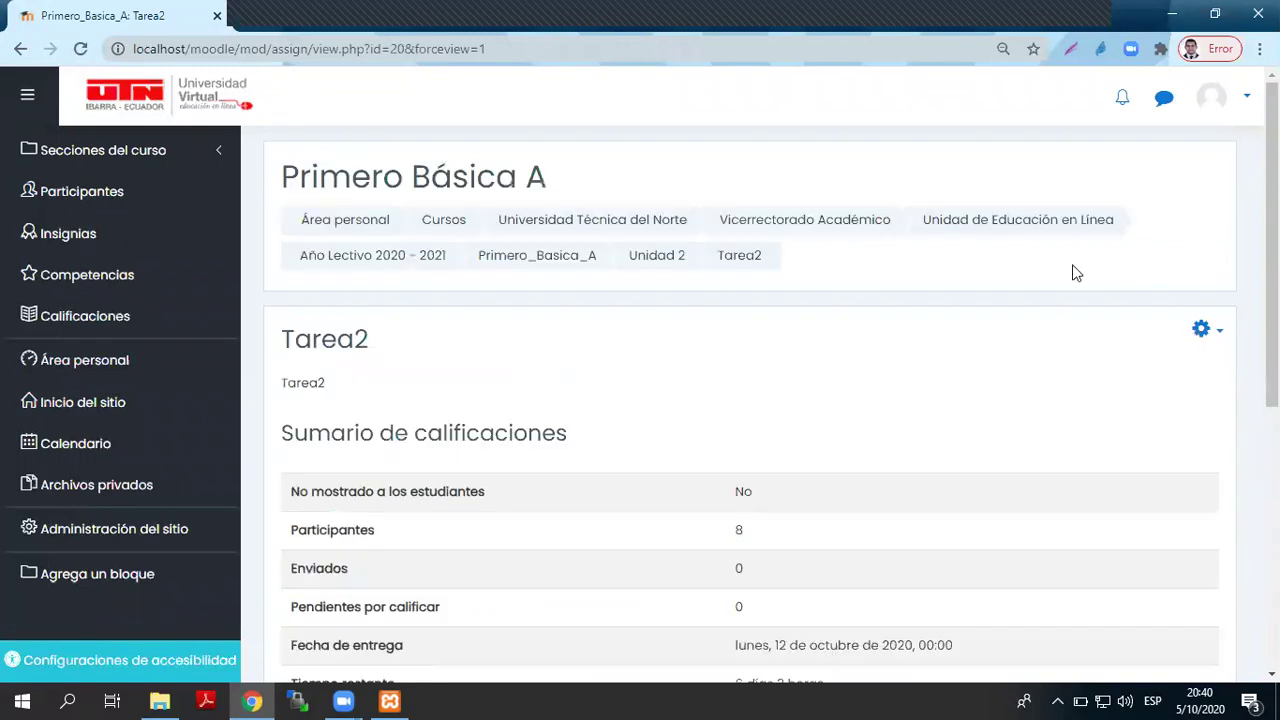
pyautogui.click(568, 267)
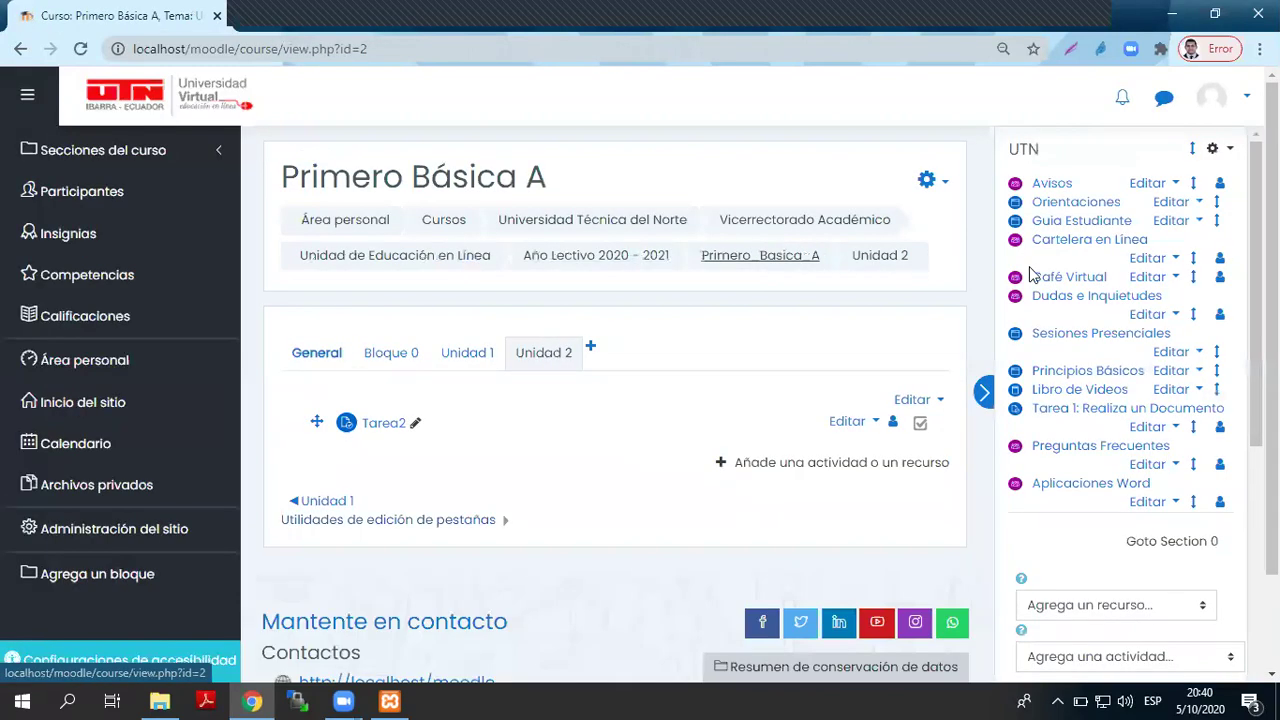
pyautogui.scroll(-5, 1160, 446)
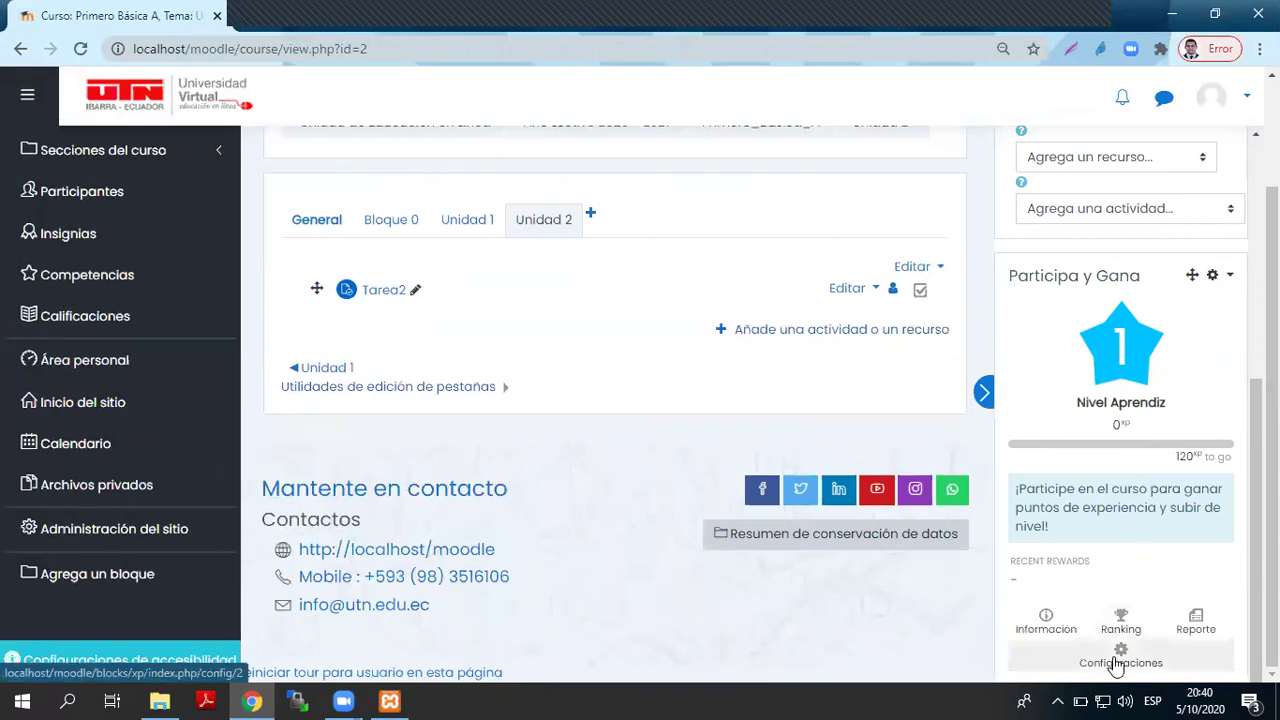
pyautogui.click(1117, 662)
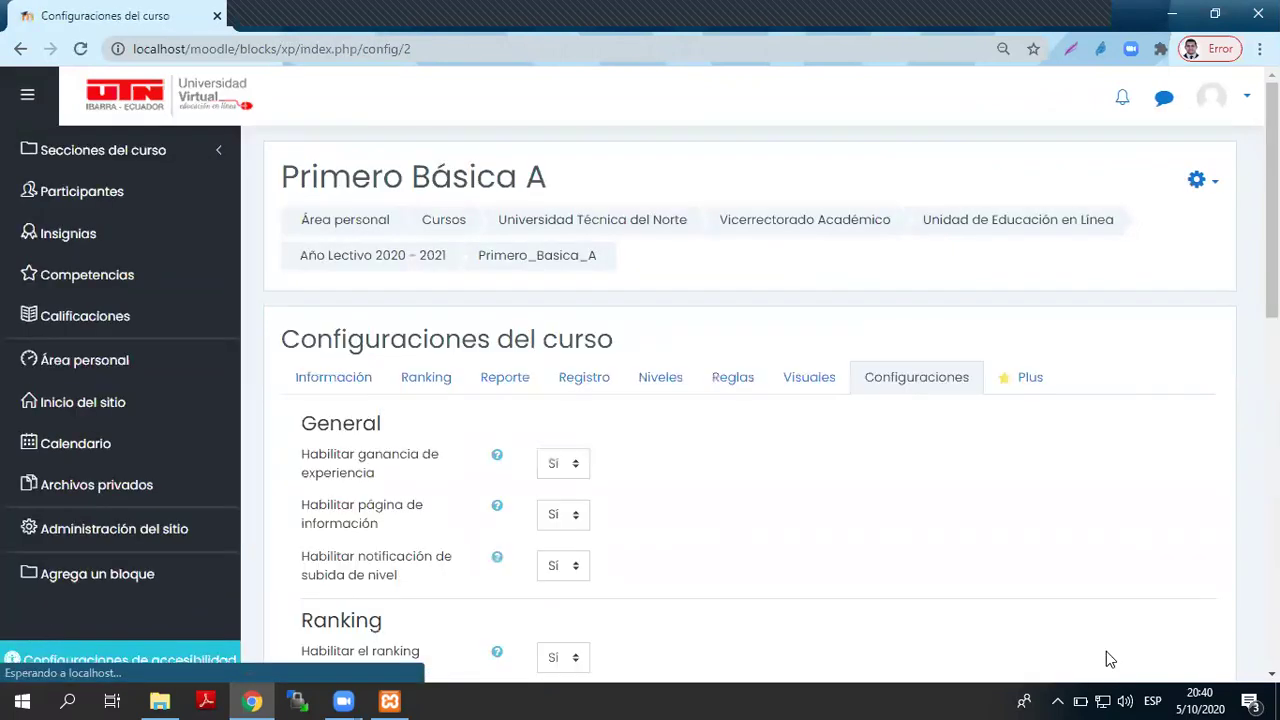
pyautogui.click(749, 388)
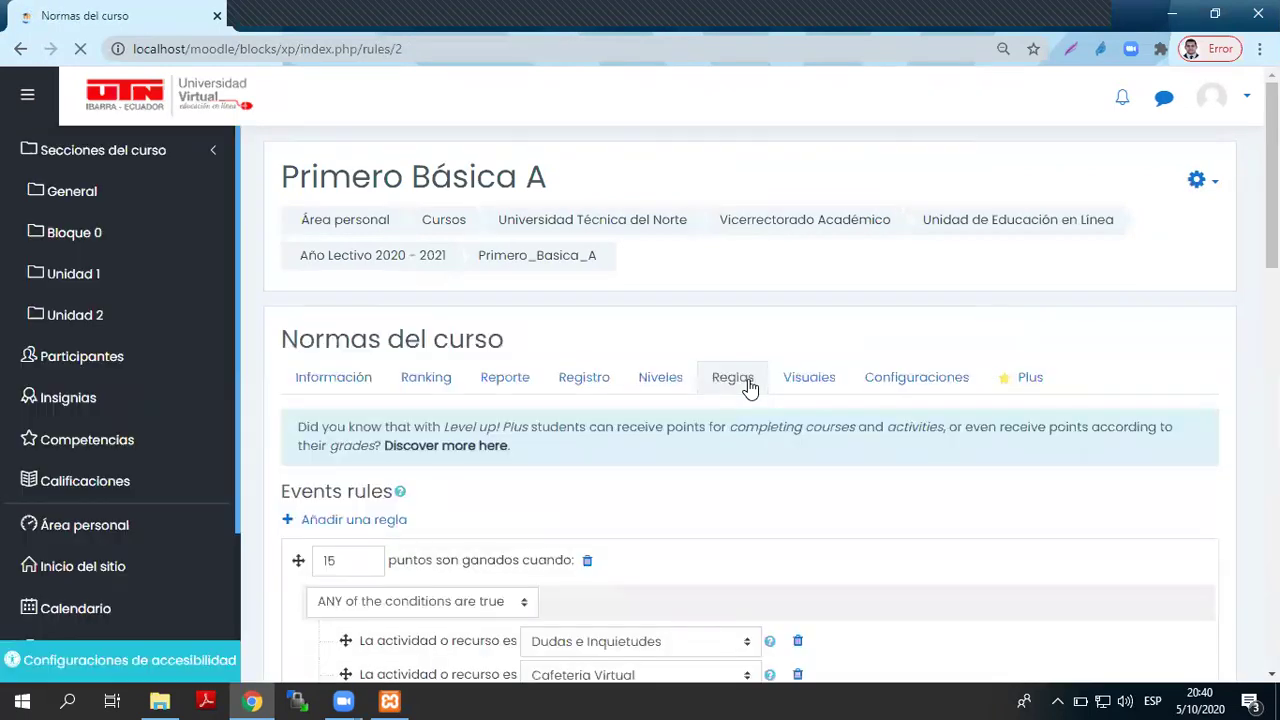
pyautogui.scroll(-4, 746, 389)
# - Add an activity condition for Tarea2 to the 15-point rule
pyautogui.click(478, 338)
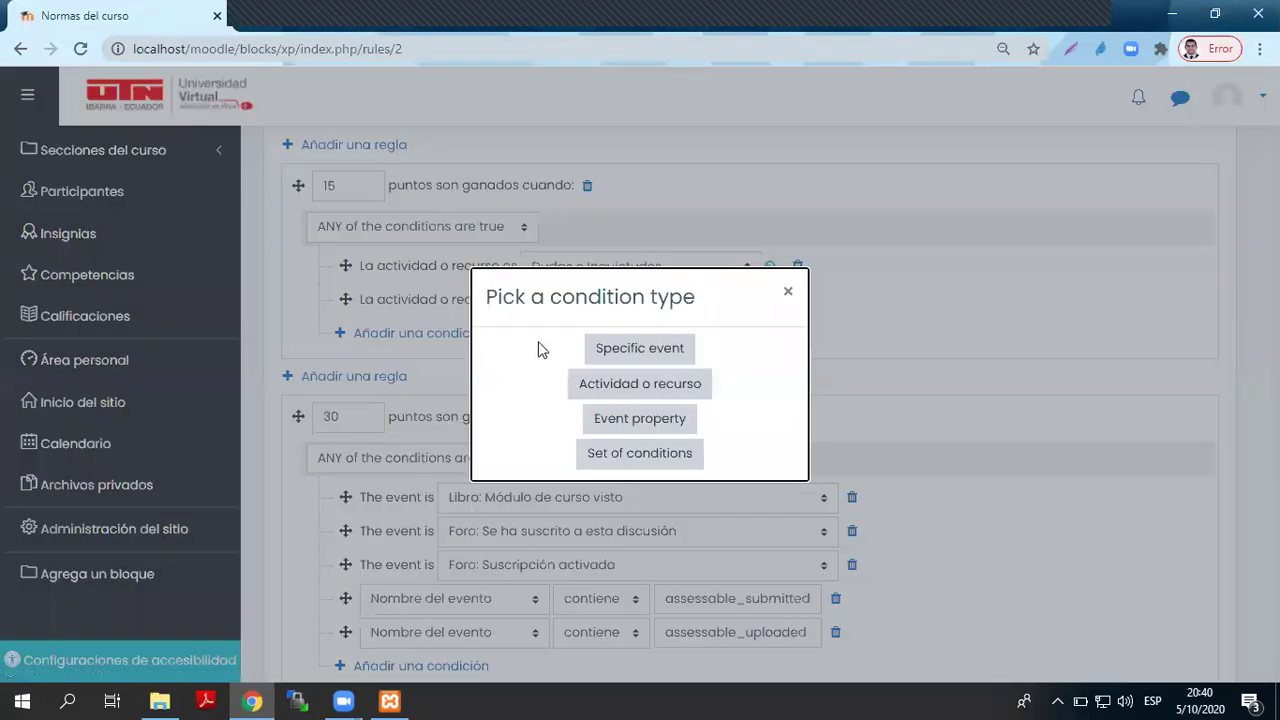
pyautogui.click(602, 385)
pyautogui.click(624, 342)
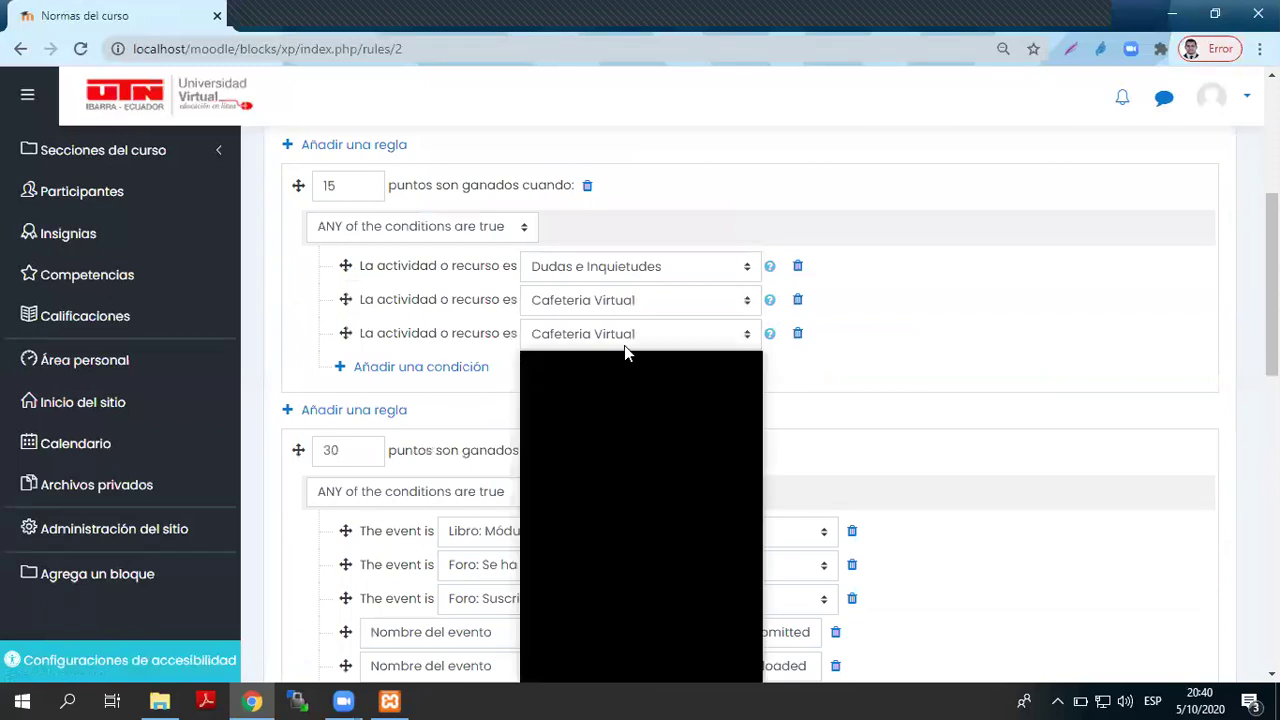
pyautogui.scroll(-3, 678, 404)
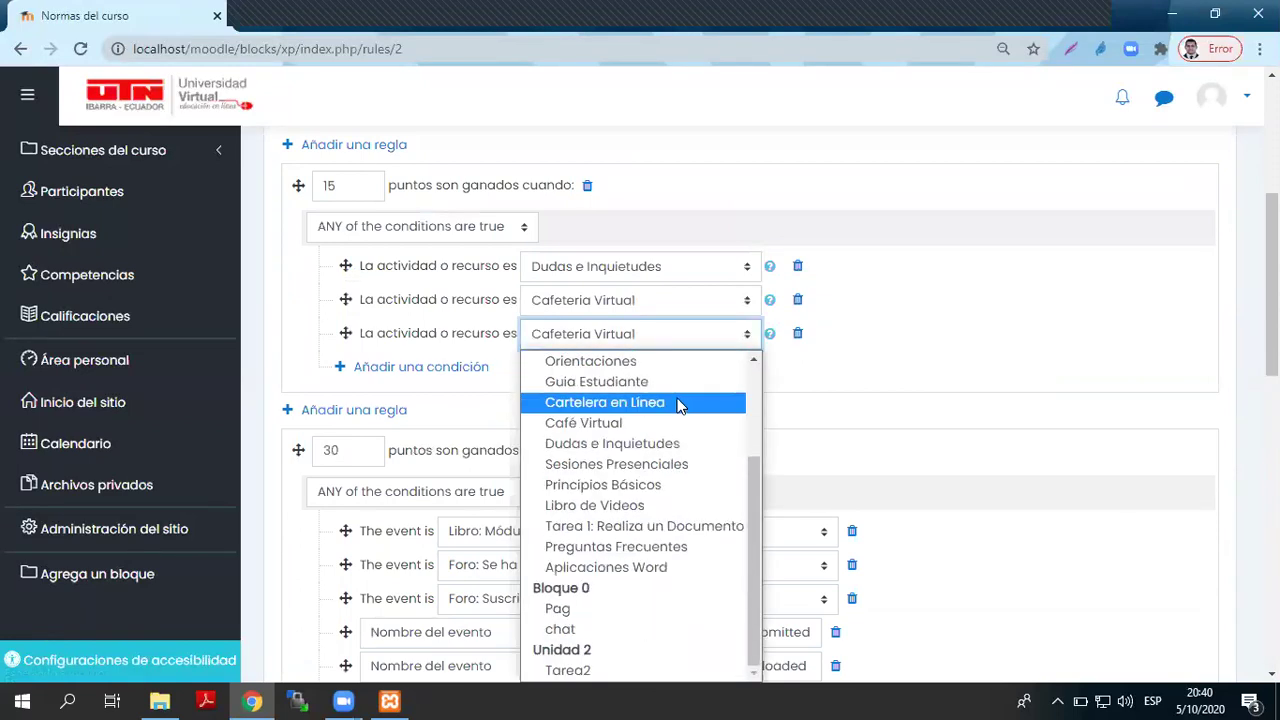
pyautogui.click(590, 671)
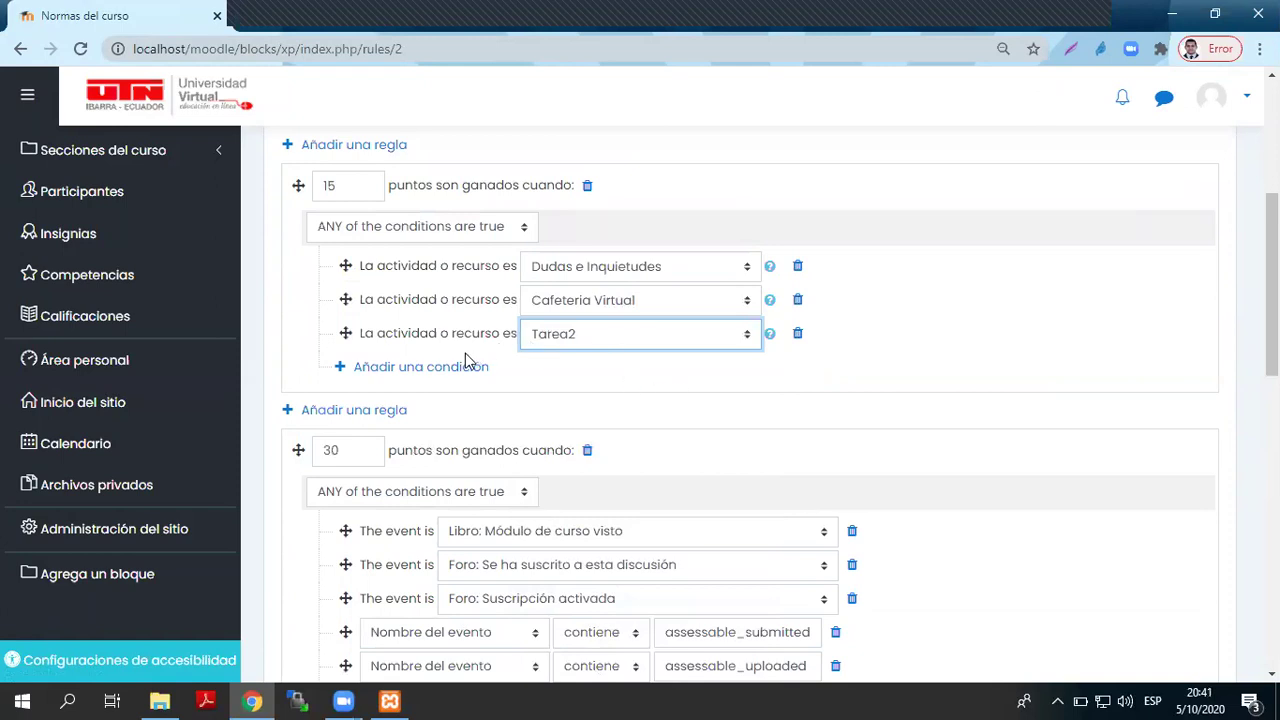
pyautogui.click(873, 372)
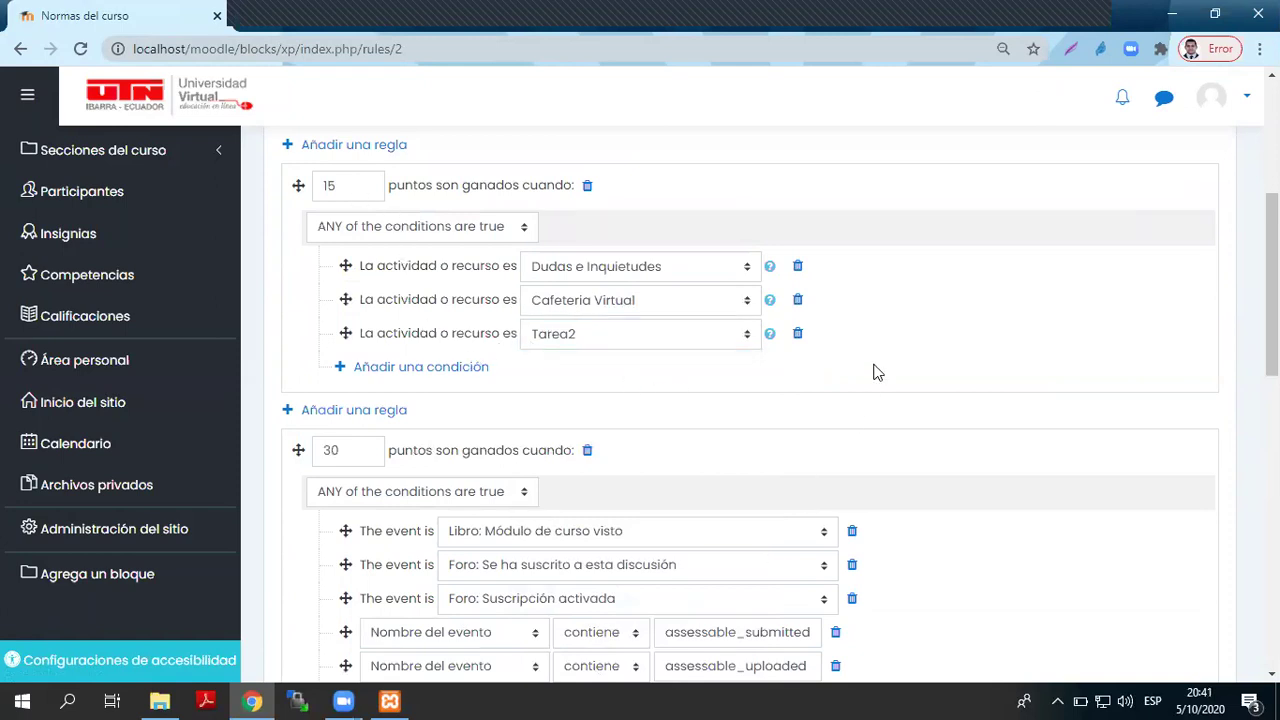
pyautogui.scroll(3, 883, 394)
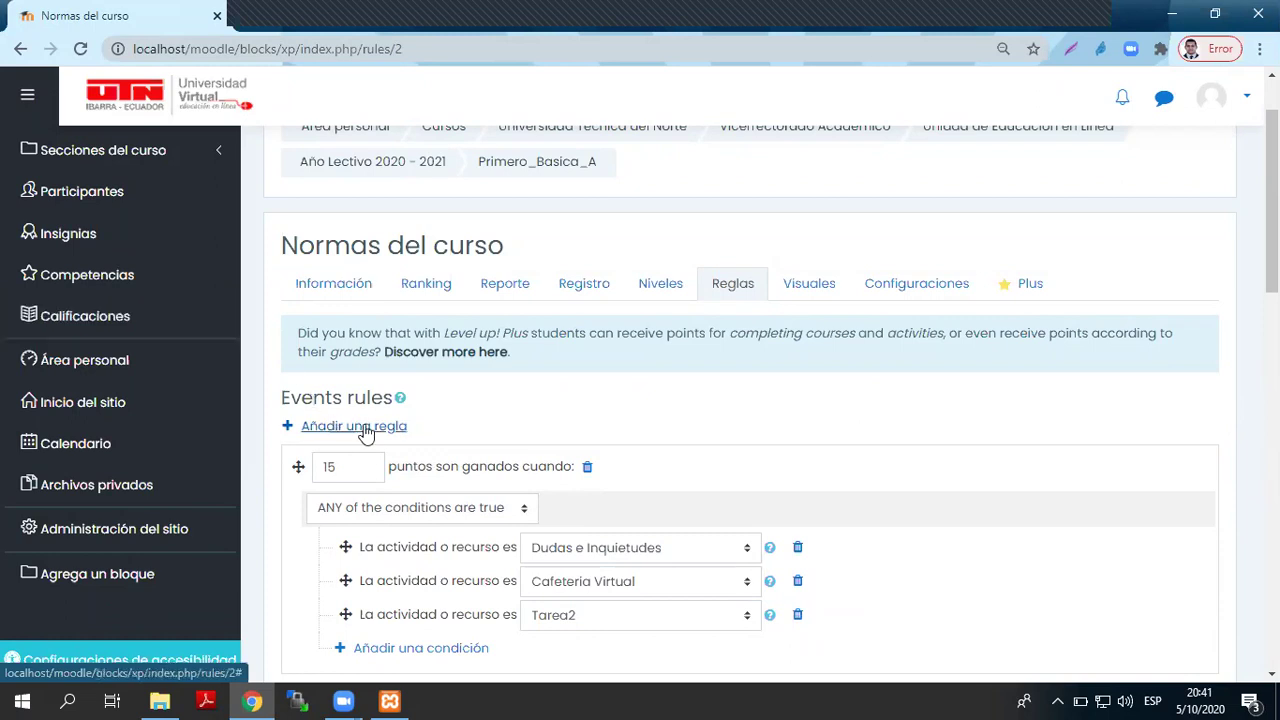
pyautogui.scroll(1, 574, 304)
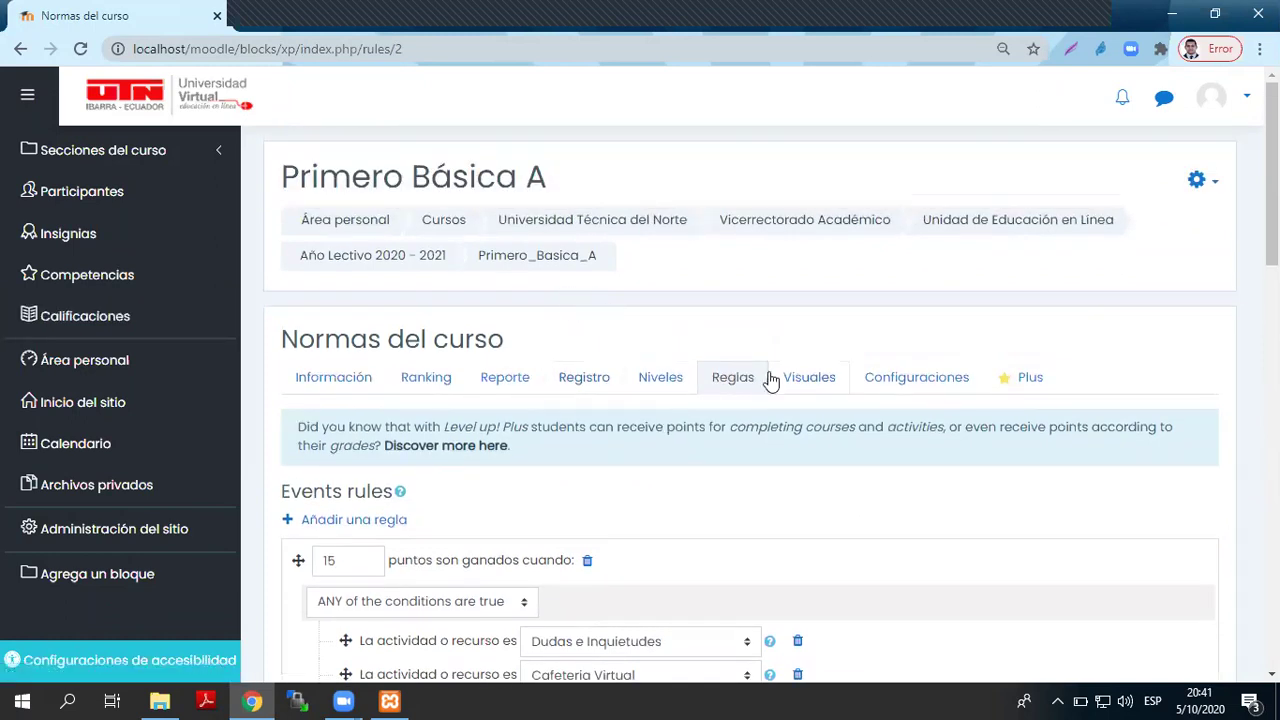
# - Leave the rules page, confirming Salir, and return to the Primero_Basica_A course page
pyautogui.moveTo(760, 383); pyautogui.dragTo(709, 383)
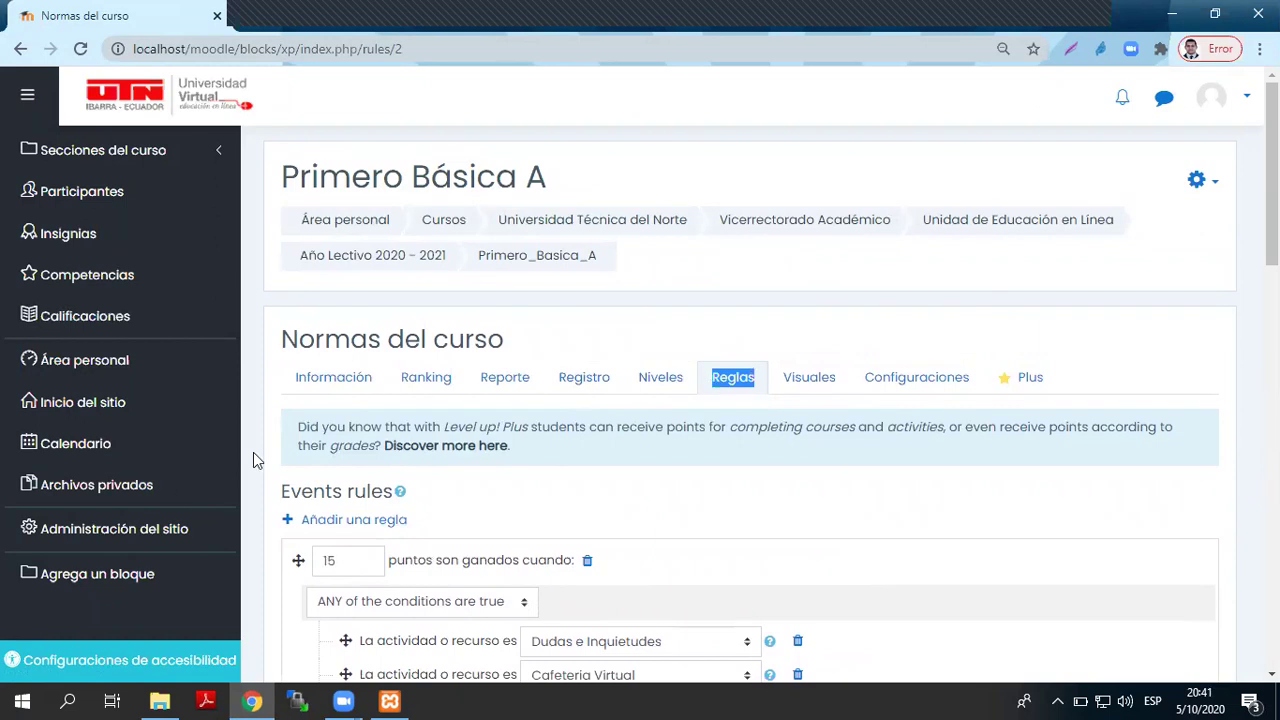
pyautogui.click(135, 580)
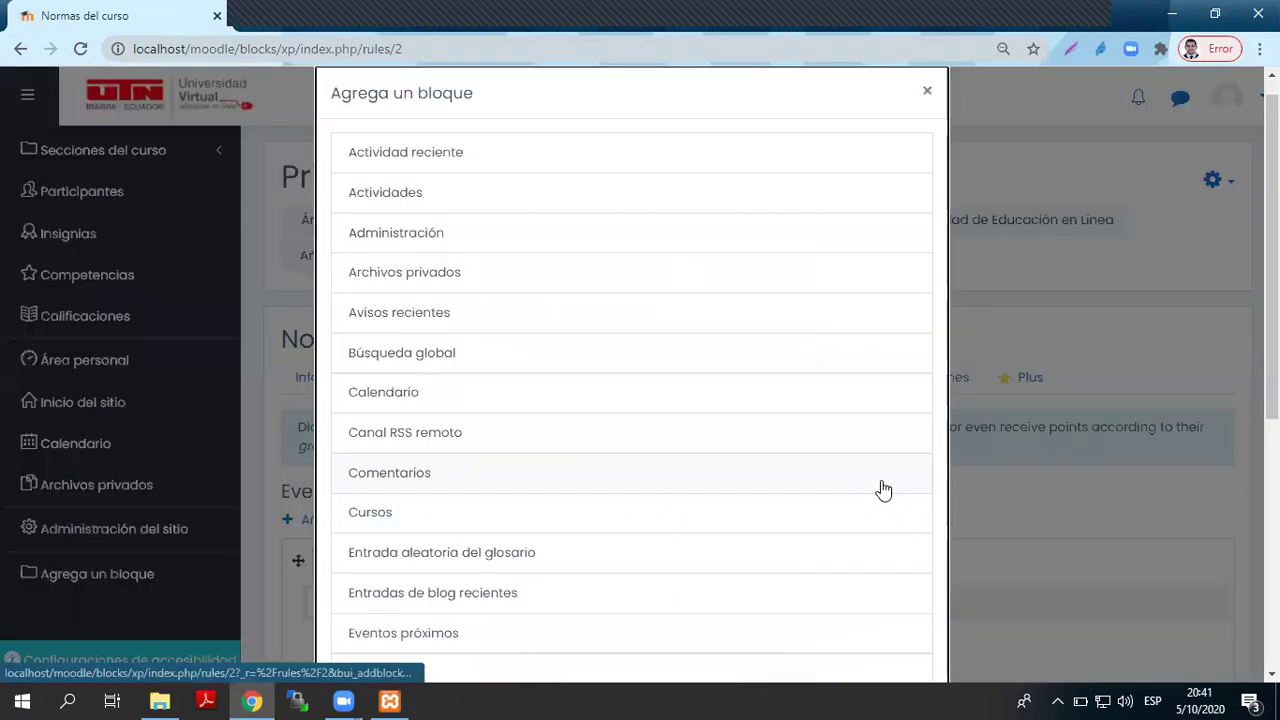
pyautogui.click(922, 91)
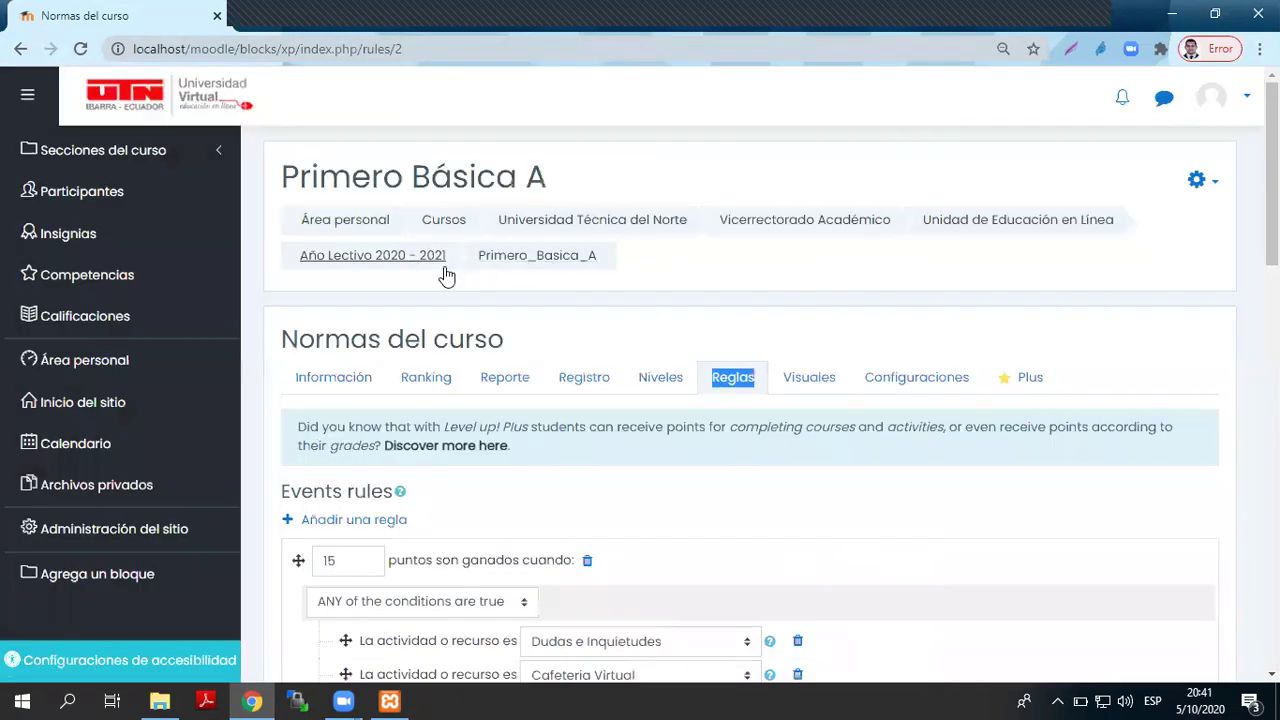
pyautogui.click(528, 255)
pyautogui.click(740, 160)
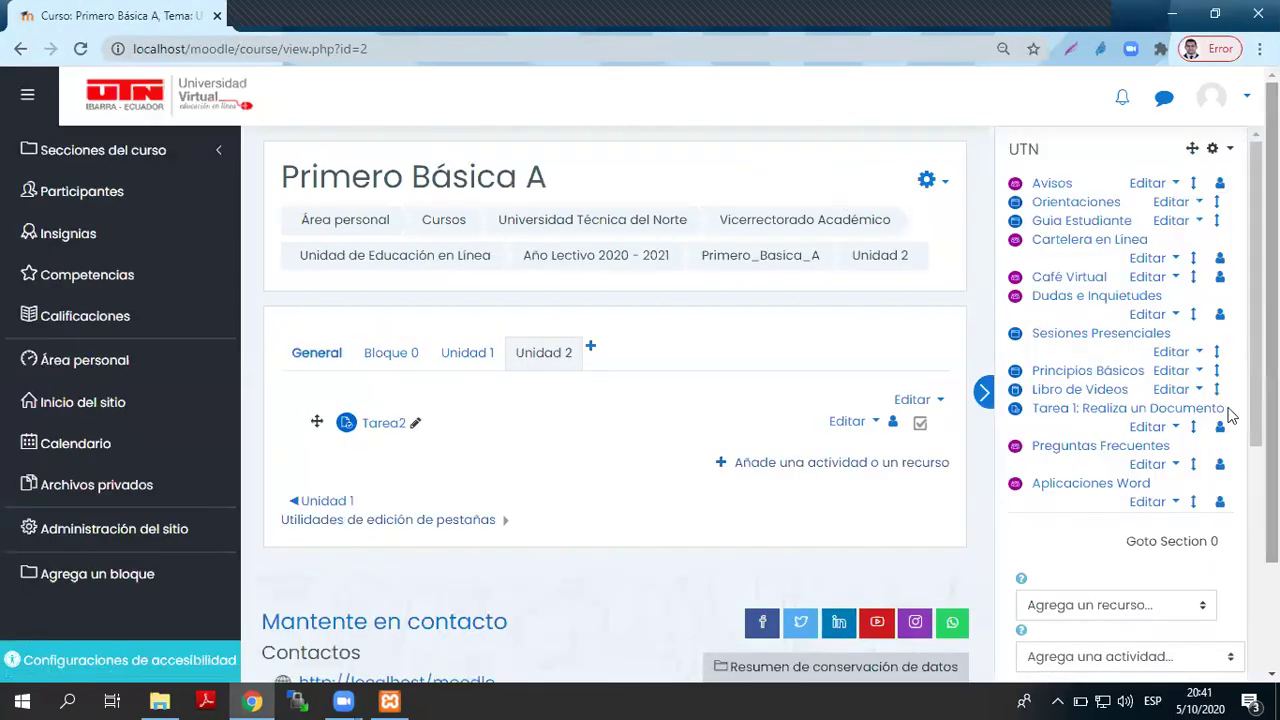
# - Add a Juego - Ahorcado hangman activity to Unidad 2
pyautogui.scroll(-4, 1078, 509)
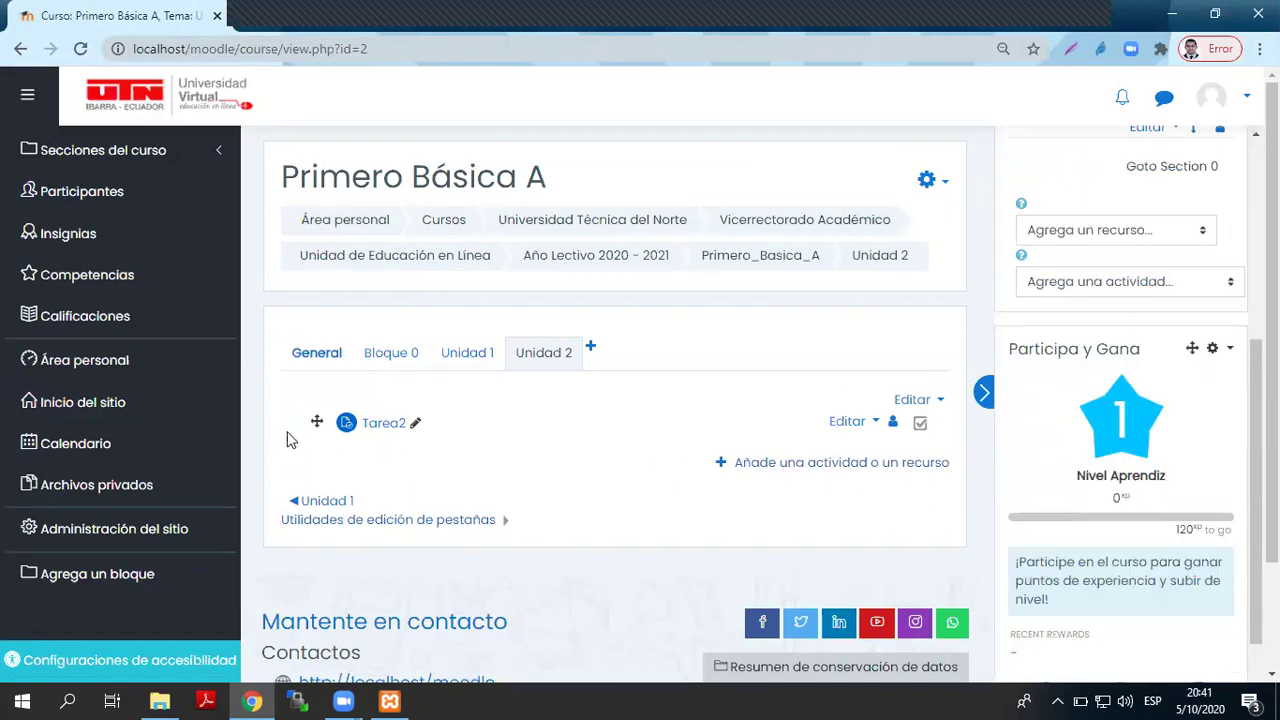
pyautogui.click(757, 462)
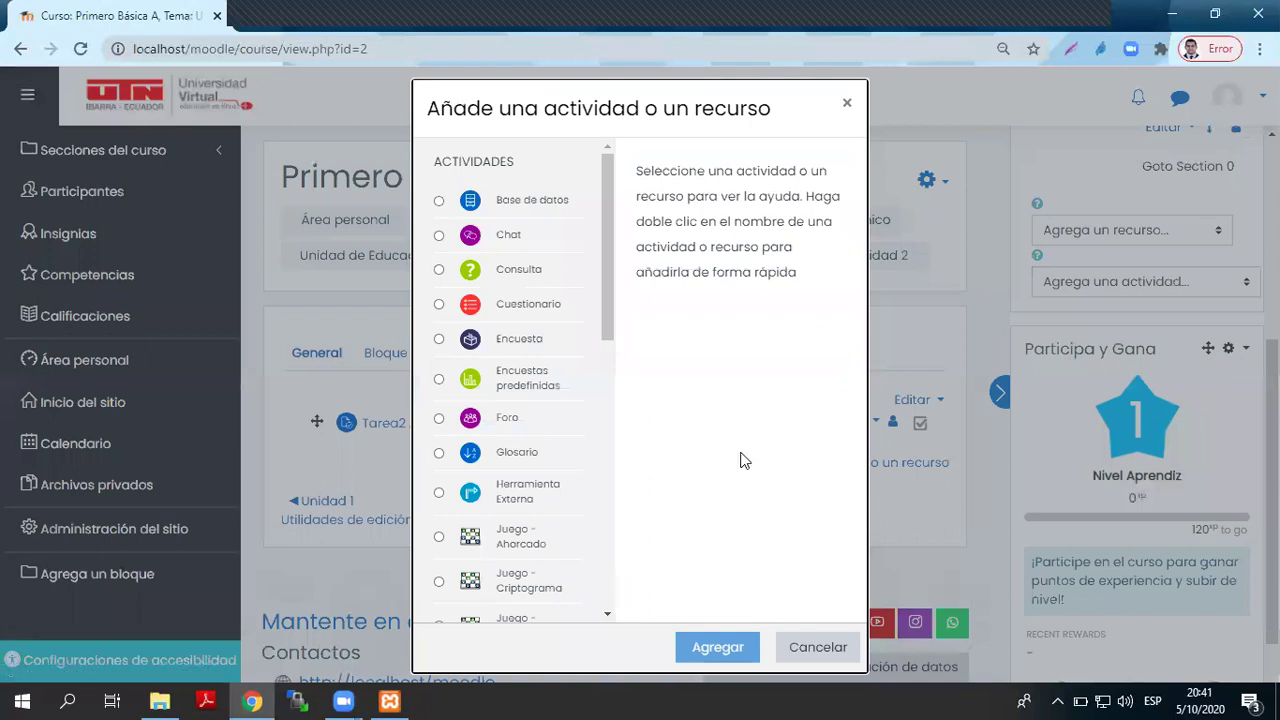
pyautogui.moveTo(598, 338); pyautogui.dragTo(598, 396)
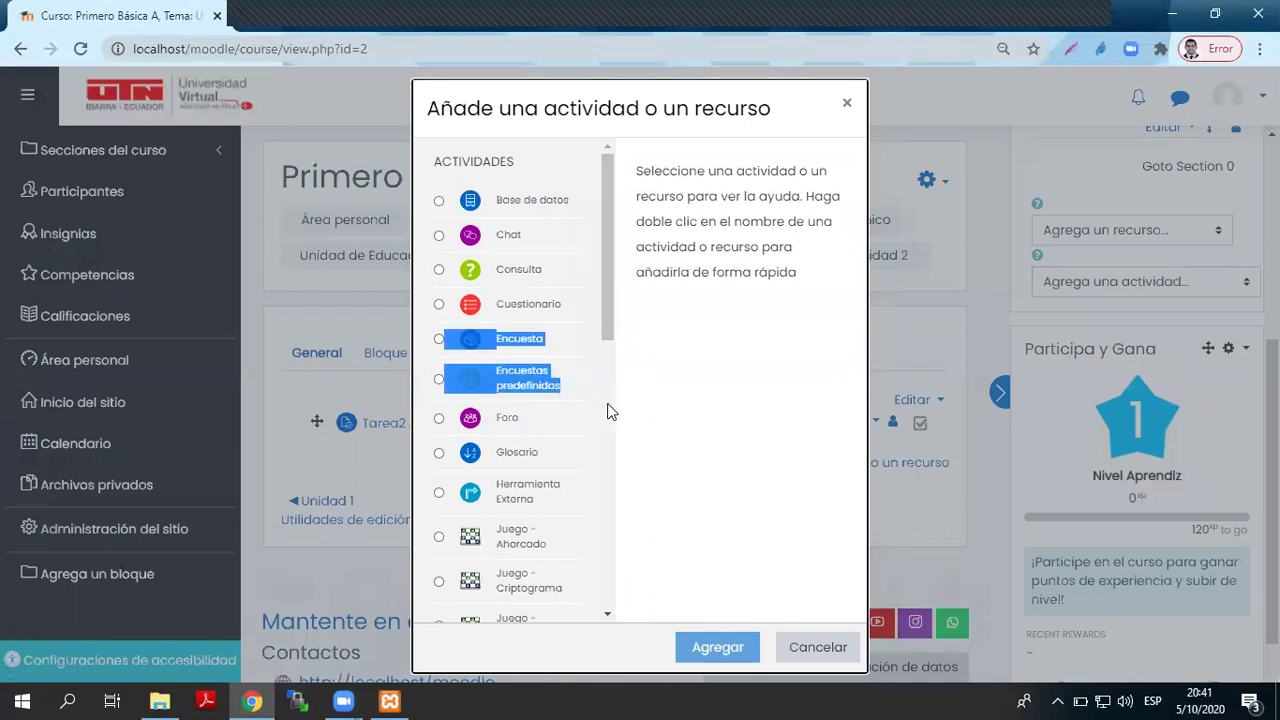
pyautogui.click(520, 537)
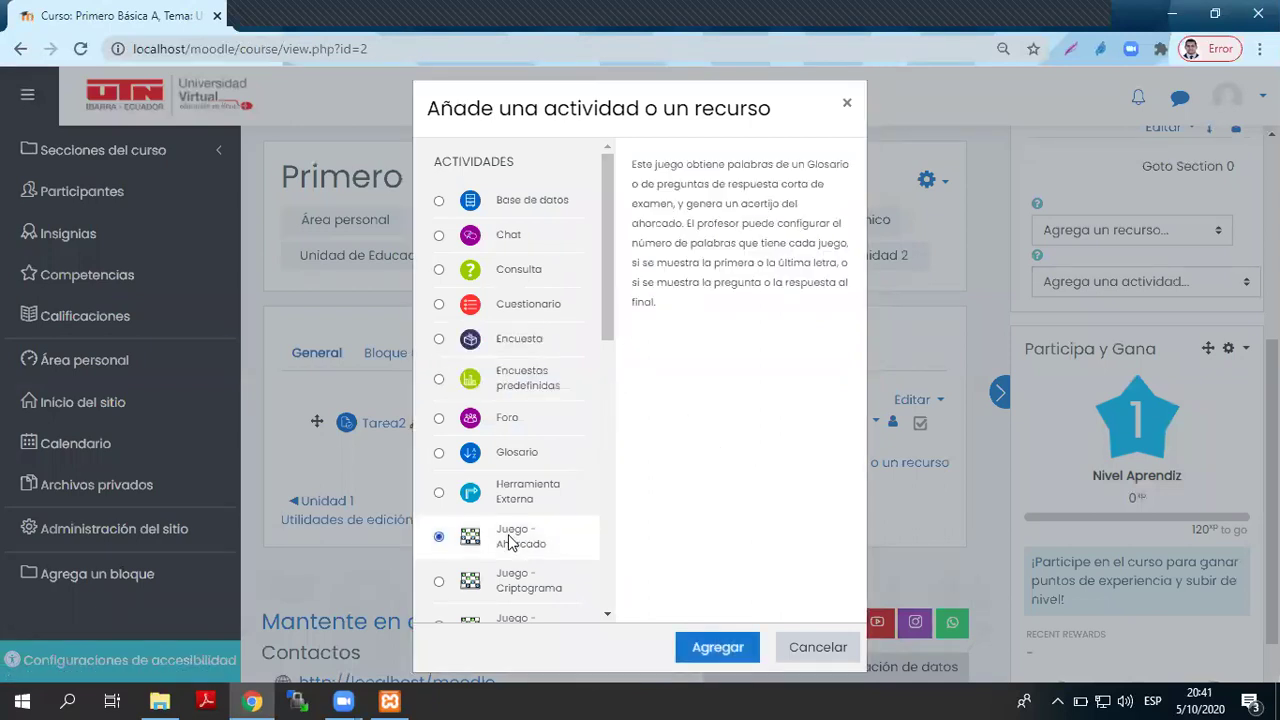
pyautogui.click(714, 646)
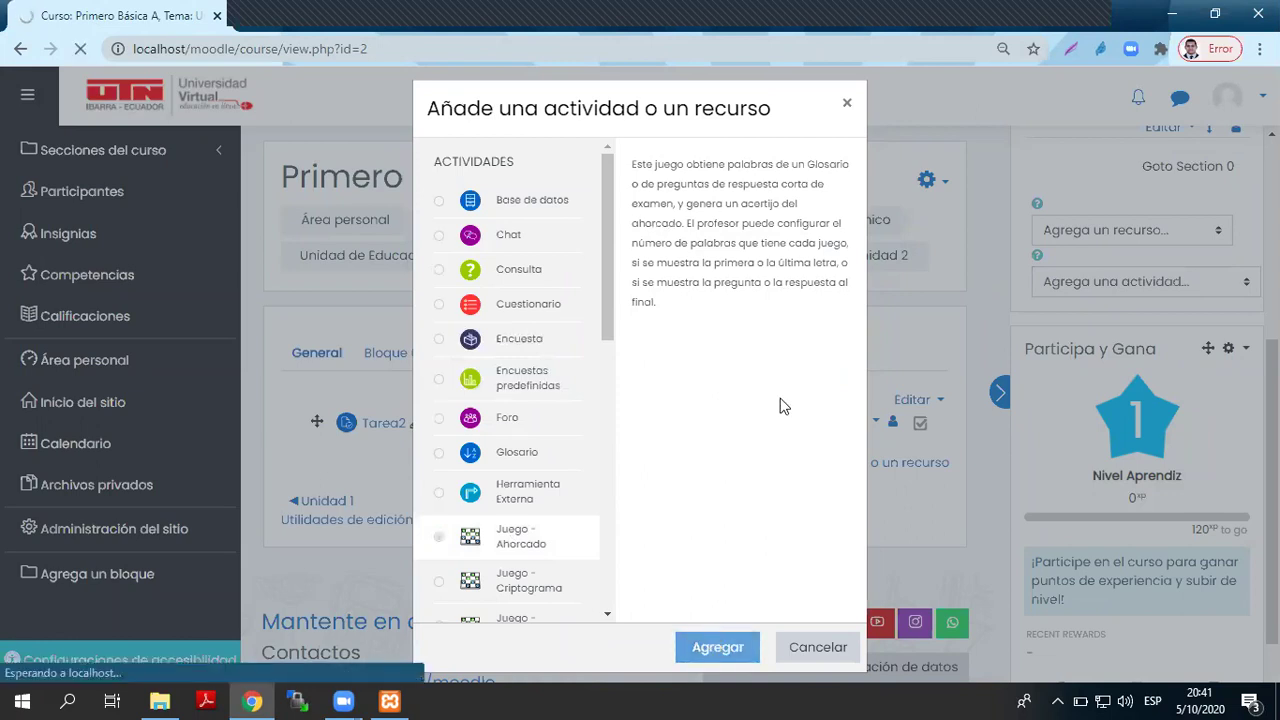
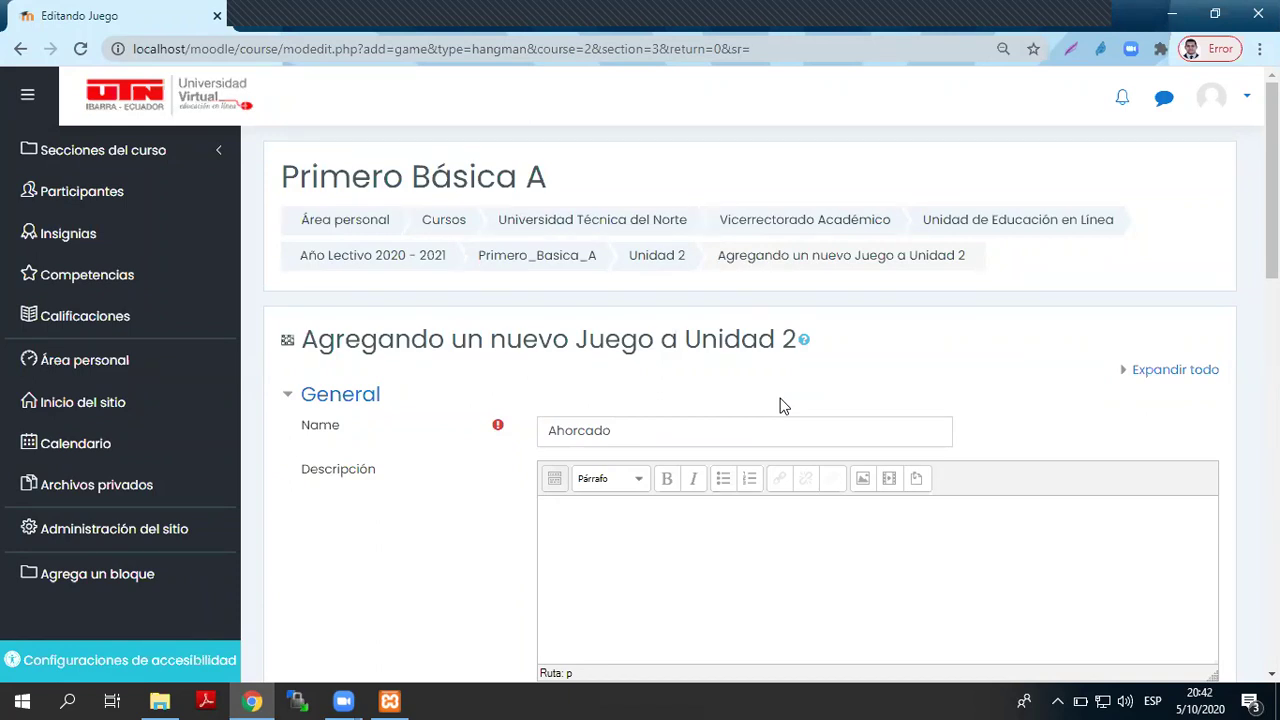
# - Enter the description 'Reglas del Juego' and set the question source to Preguntas
pyautogui.write('Reglas del Juego')
pyautogui.scroll(-5, 1066, 481)
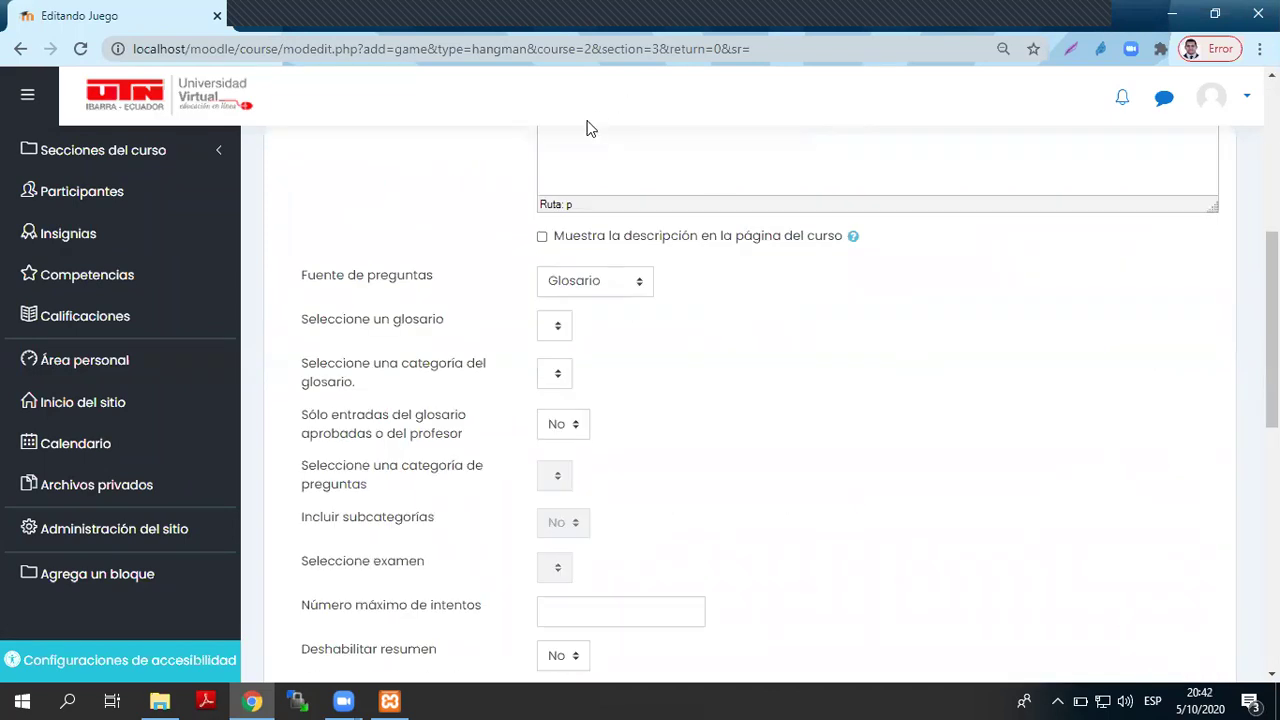
pyautogui.click(592, 291)
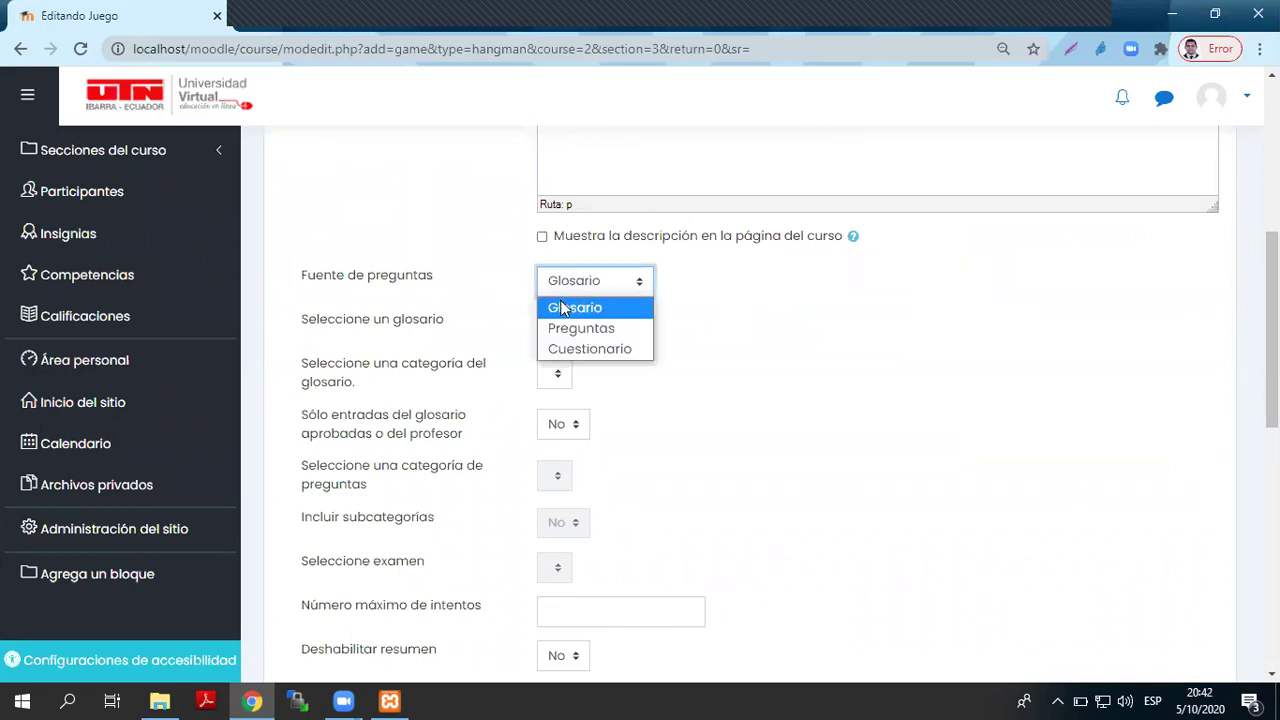
pyautogui.click(607, 331)
# - Leave the Ahorcado game form by going to the UTN site logo
pyautogui.scroll(-1, 620, 378)
pyautogui.scroll(-4, 630, 375)
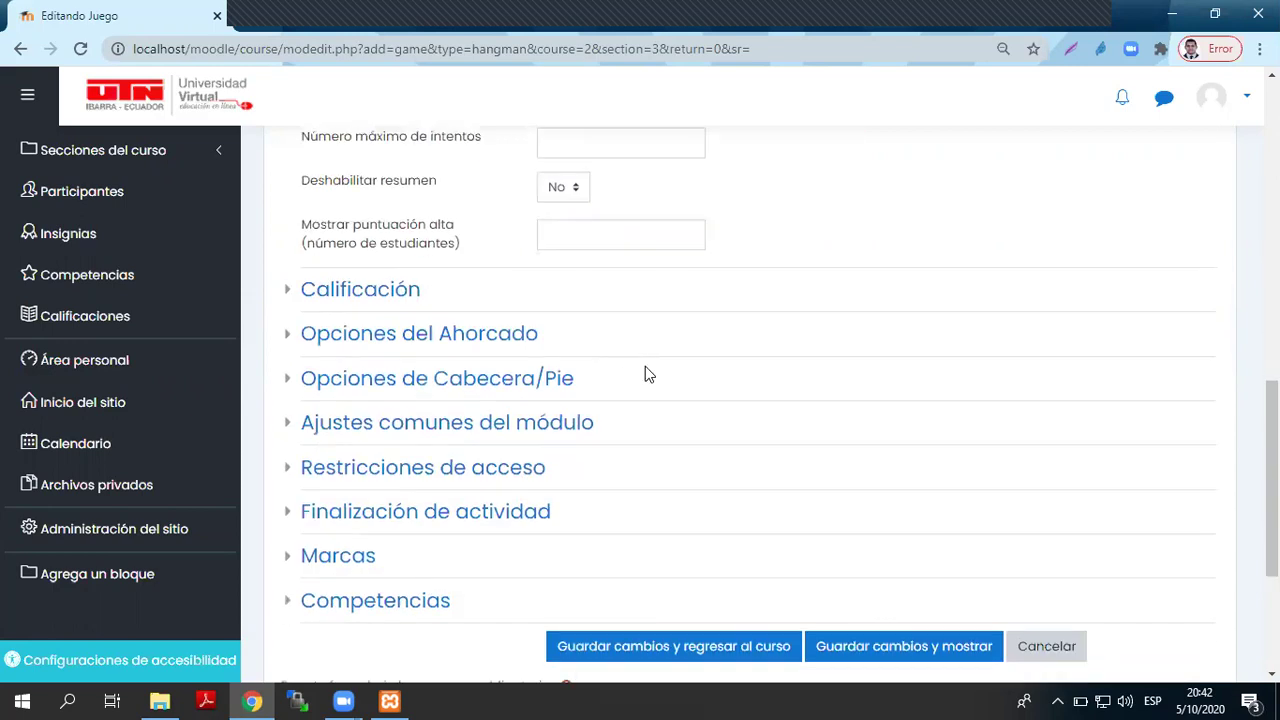
pyautogui.scroll(3, 551, 303)
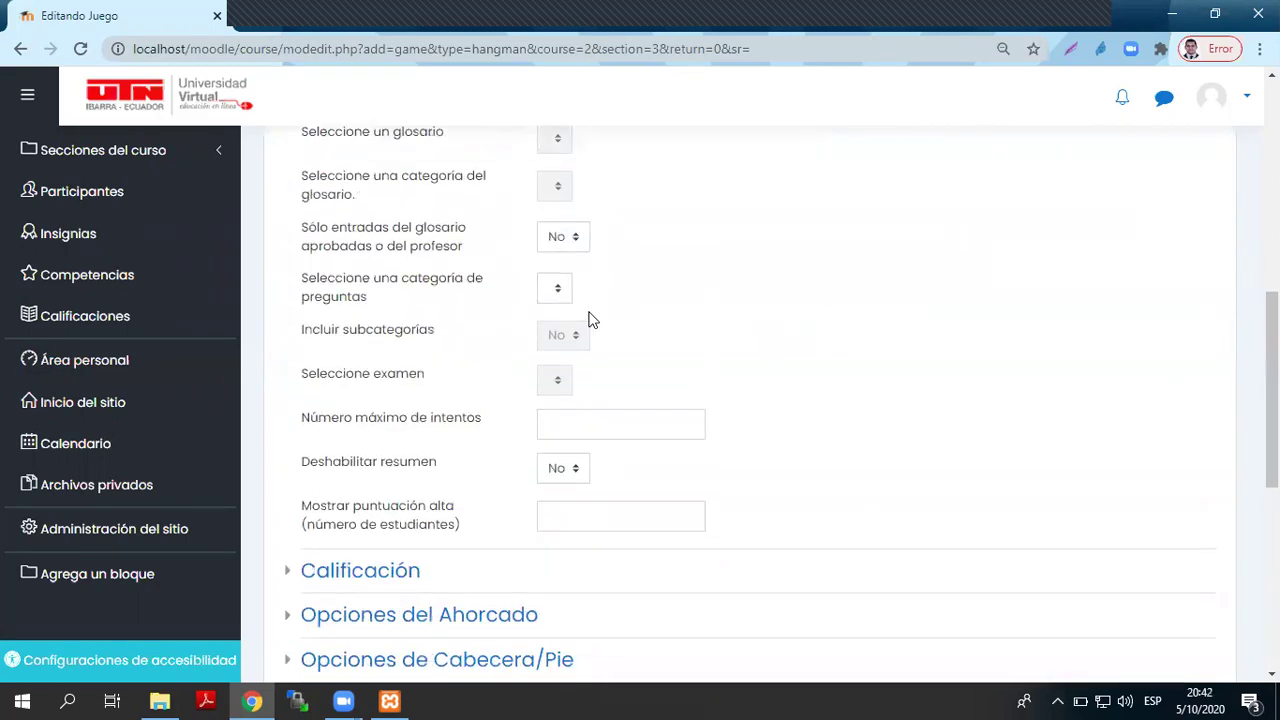
pyautogui.scroll(1, 589, 320)
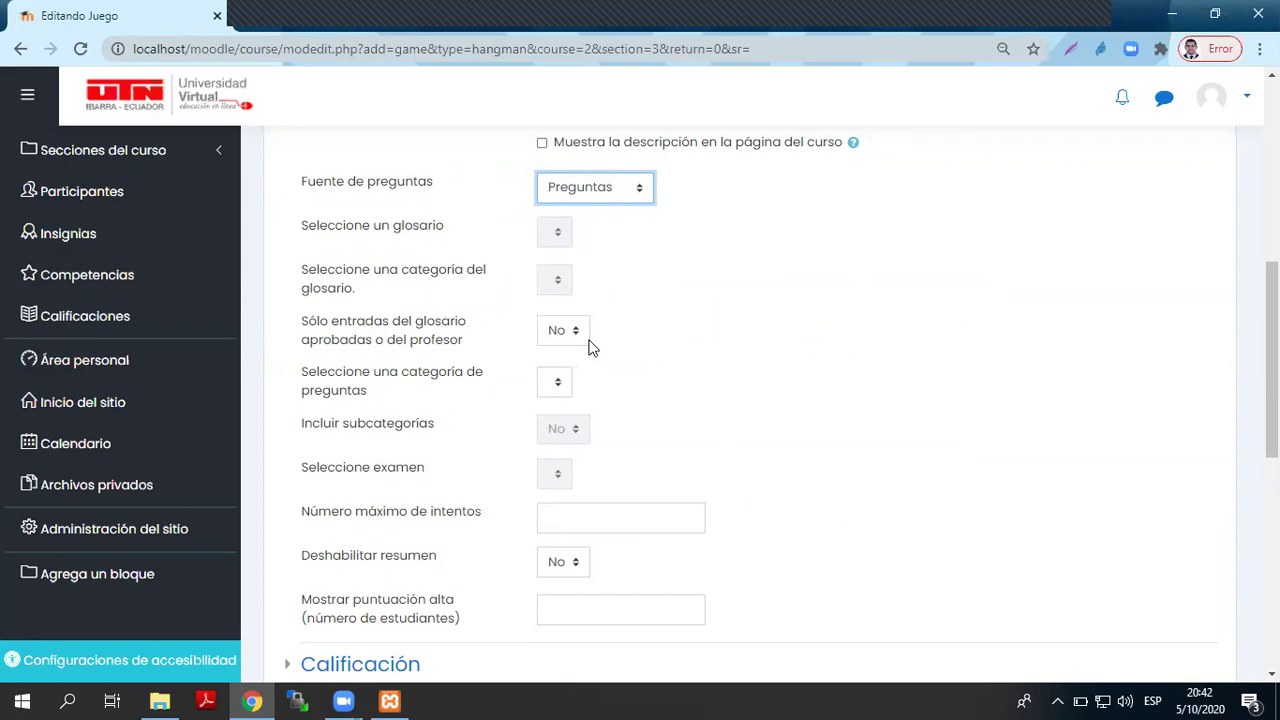
pyautogui.click(130, 110)
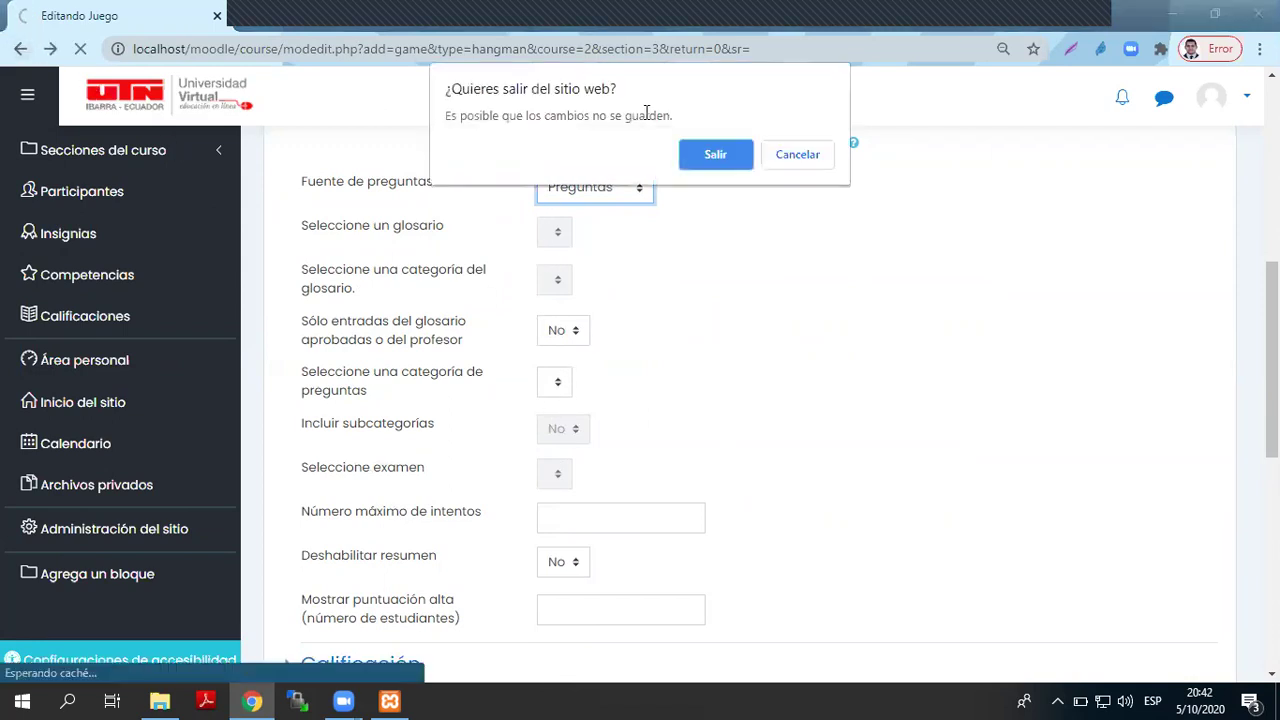
# - Discard the unsaved game form and return to the course page
pyautogui.click(703, 156)
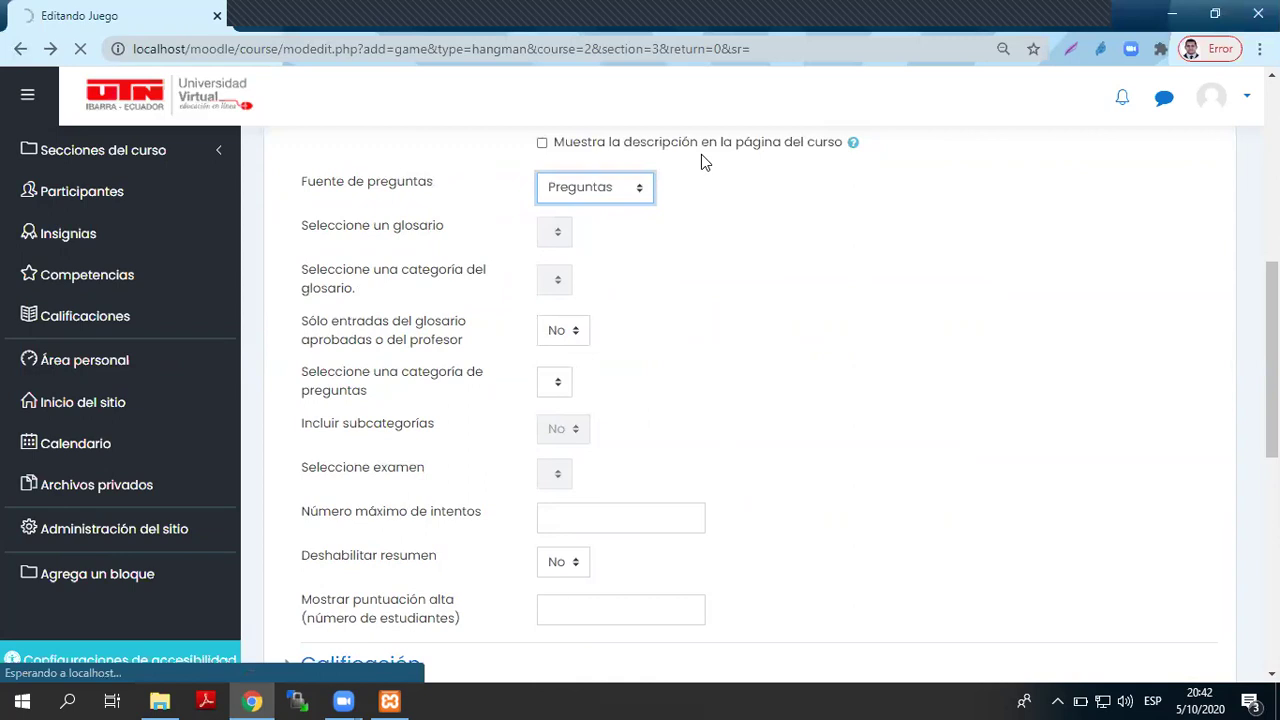
pyautogui.scroll(-1, 720, 345)
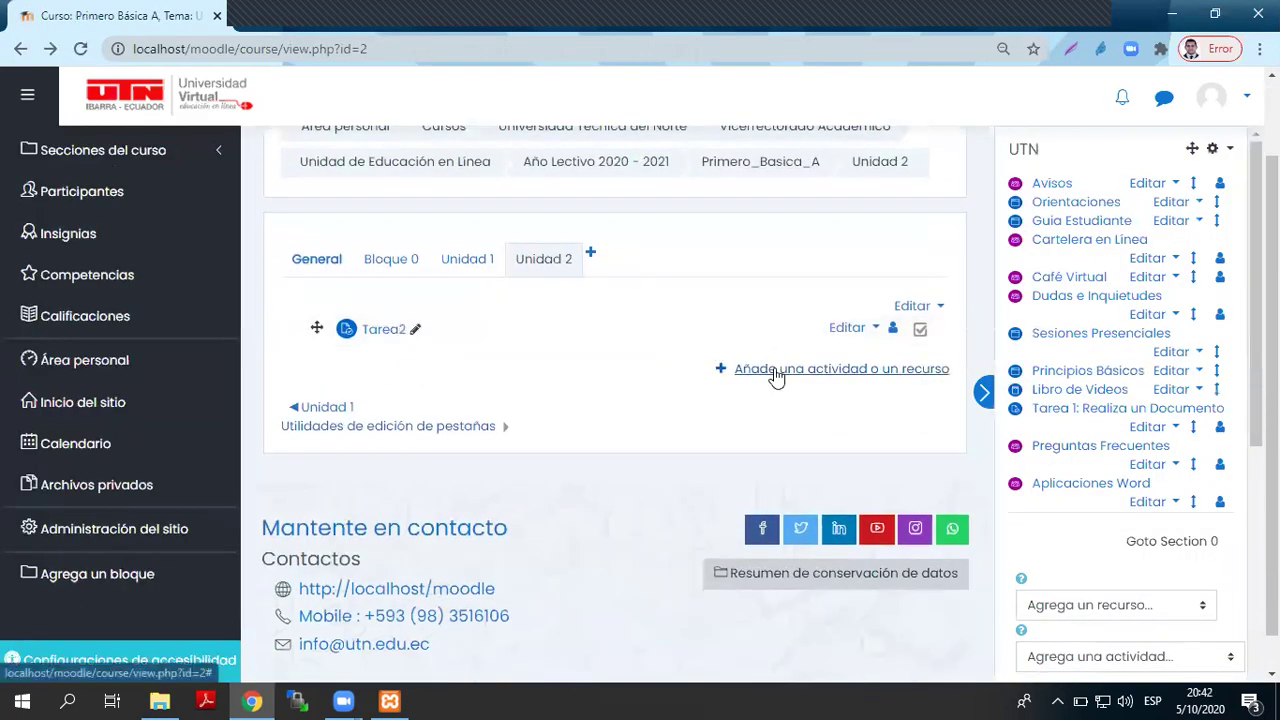
pyautogui.click(774, 370)
pyautogui.click(847, 105)
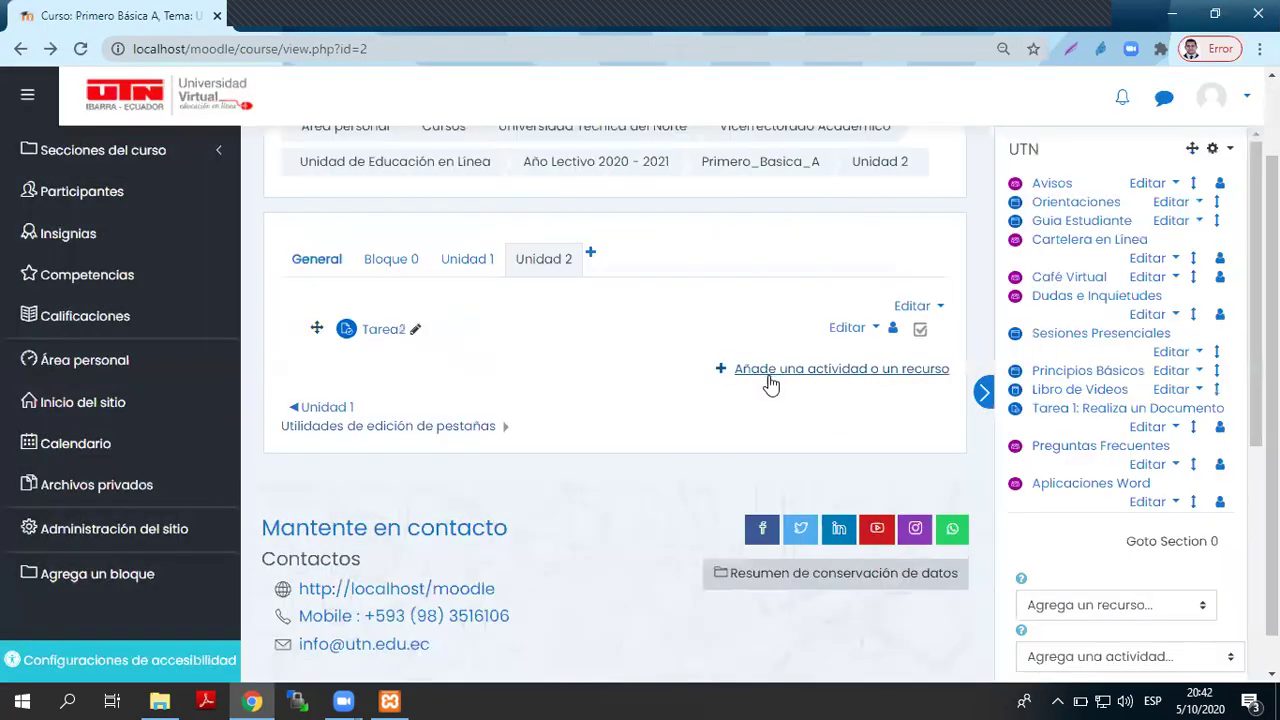
# - Delete the Tarea2 assignment from Unidad 2
pyautogui.click(876, 342)
pyautogui.click(740, 427)
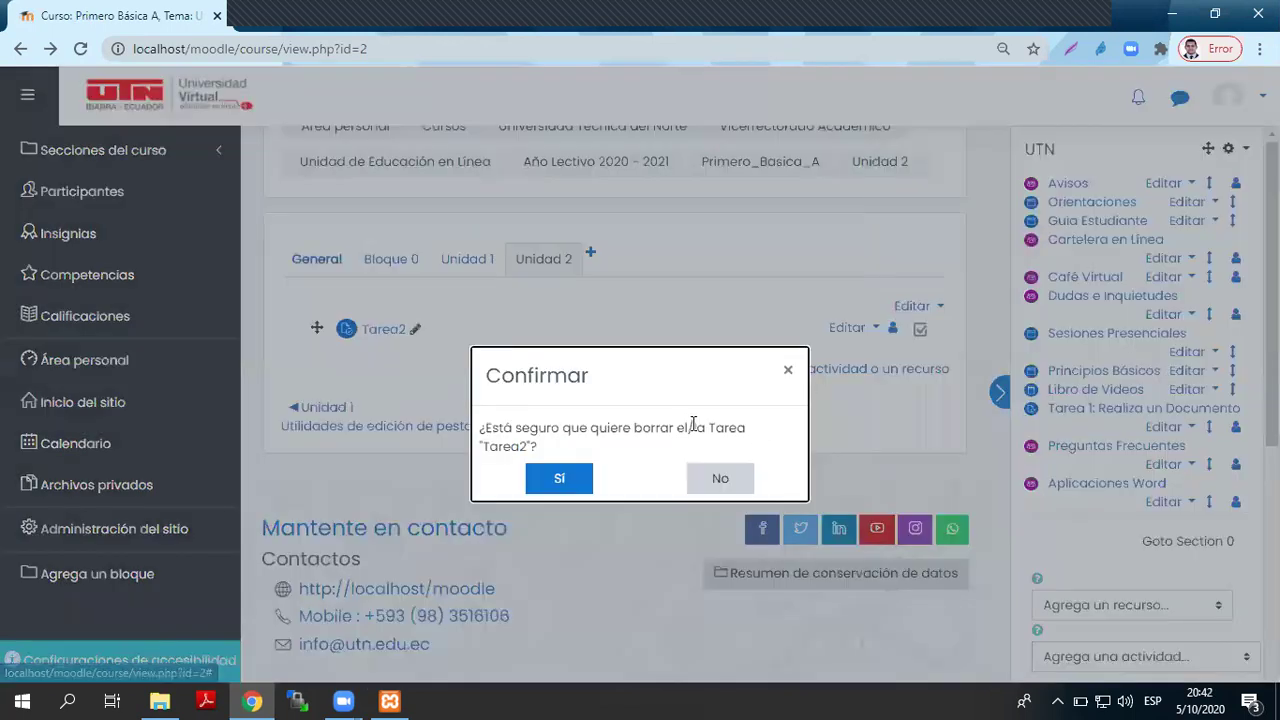
pyautogui.click(559, 478)
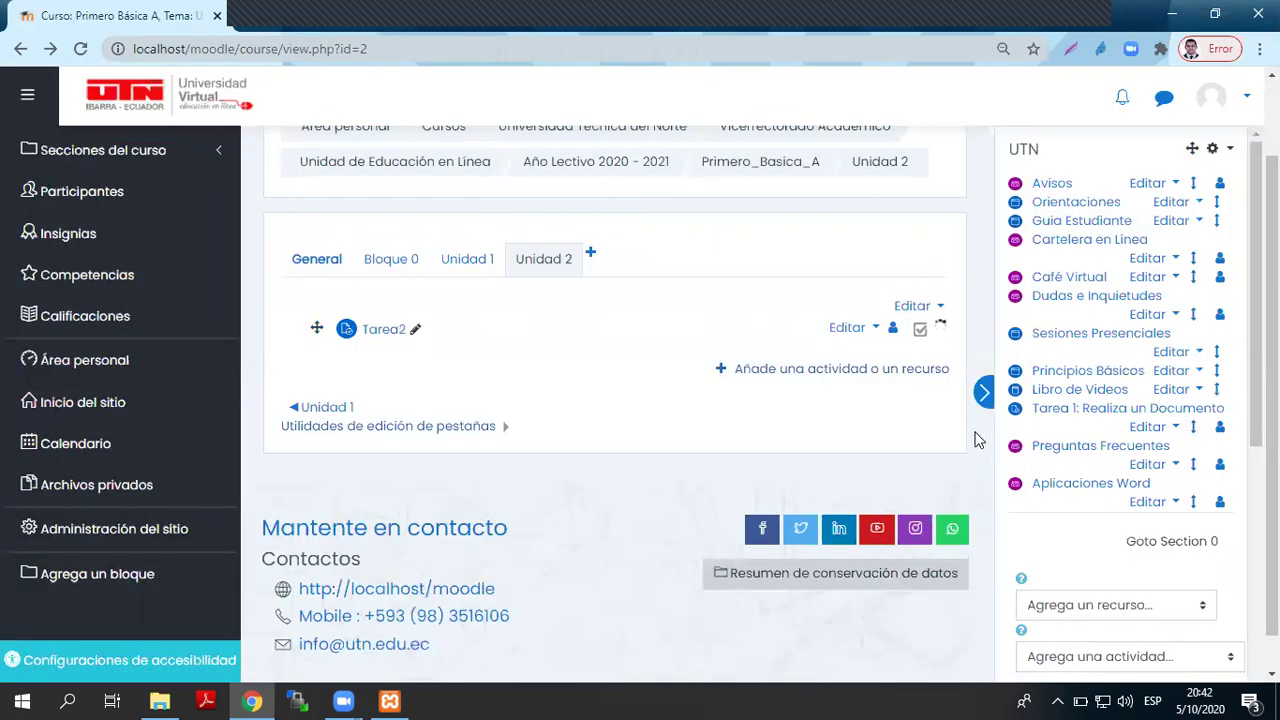
# - Choose Cuestionario from 'Agrega una actividad...' to start a new quiz
pyautogui.scroll(-2, 1134, 565)
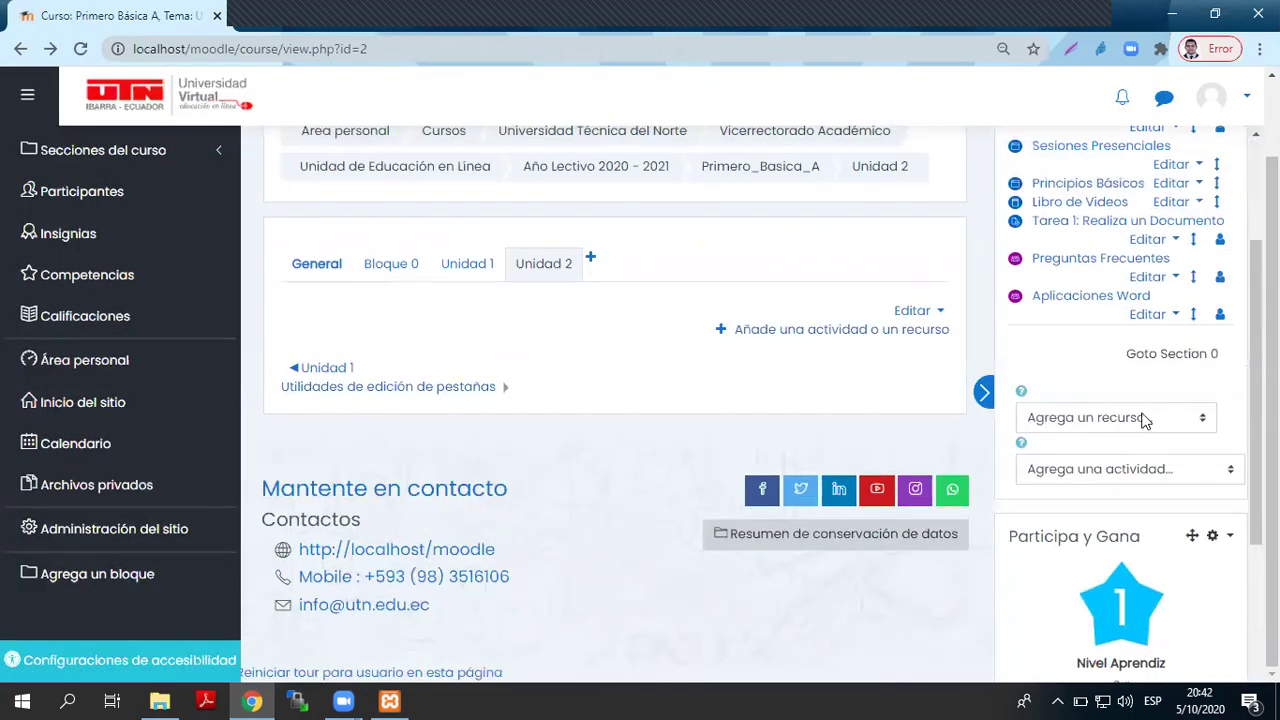
pyautogui.click(1137, 468)
pyautogui.scroll(-1, 1140, 420)
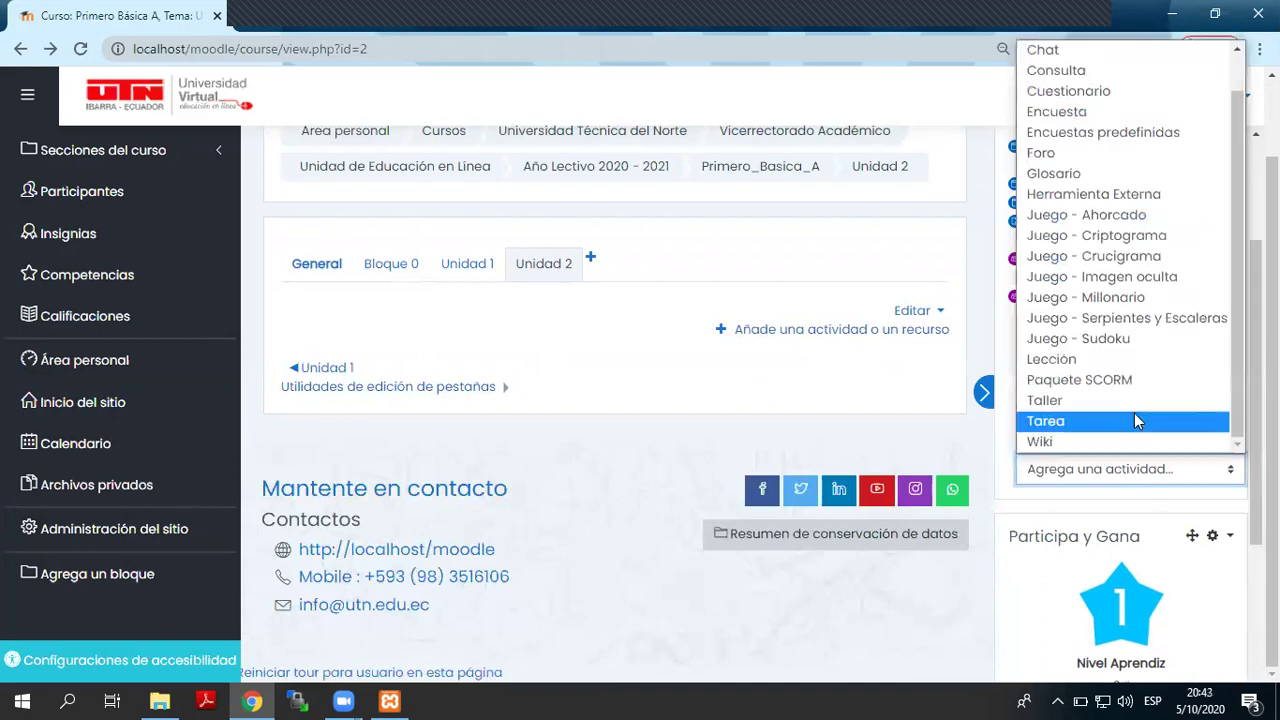
pyautogui.scroll(1, 1151, 379)
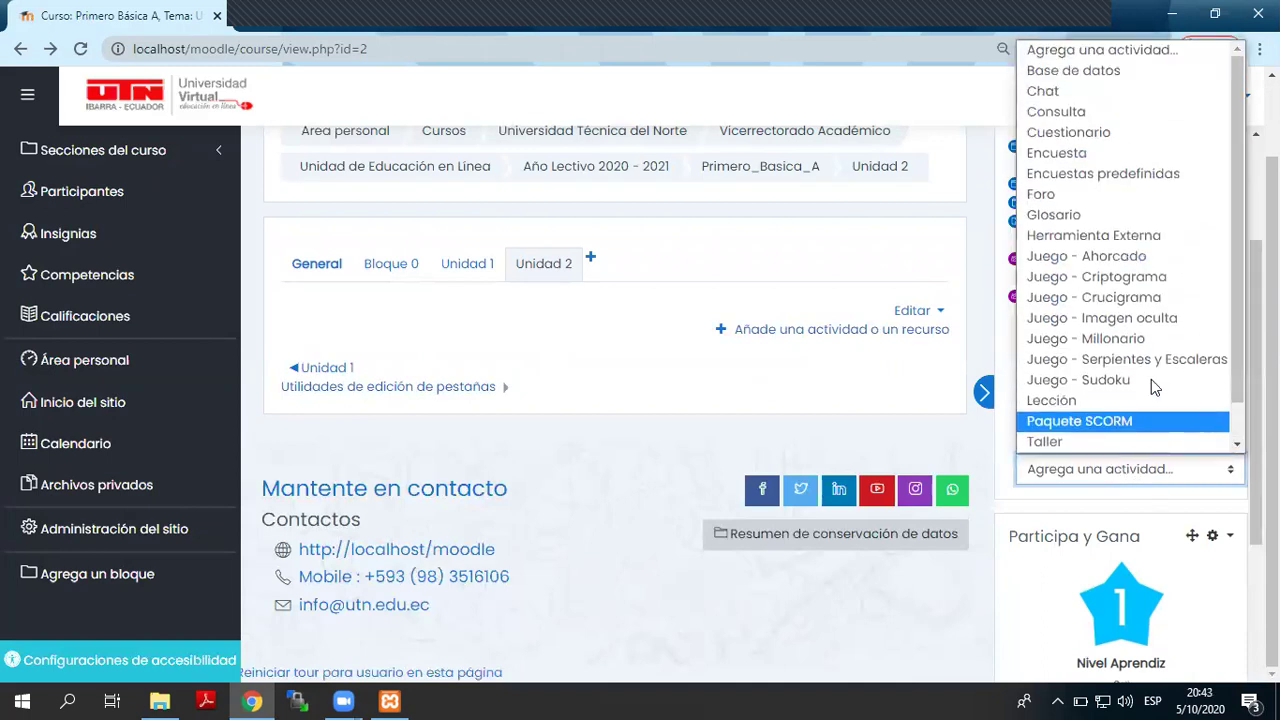
pyautogui.click(1115, 136)
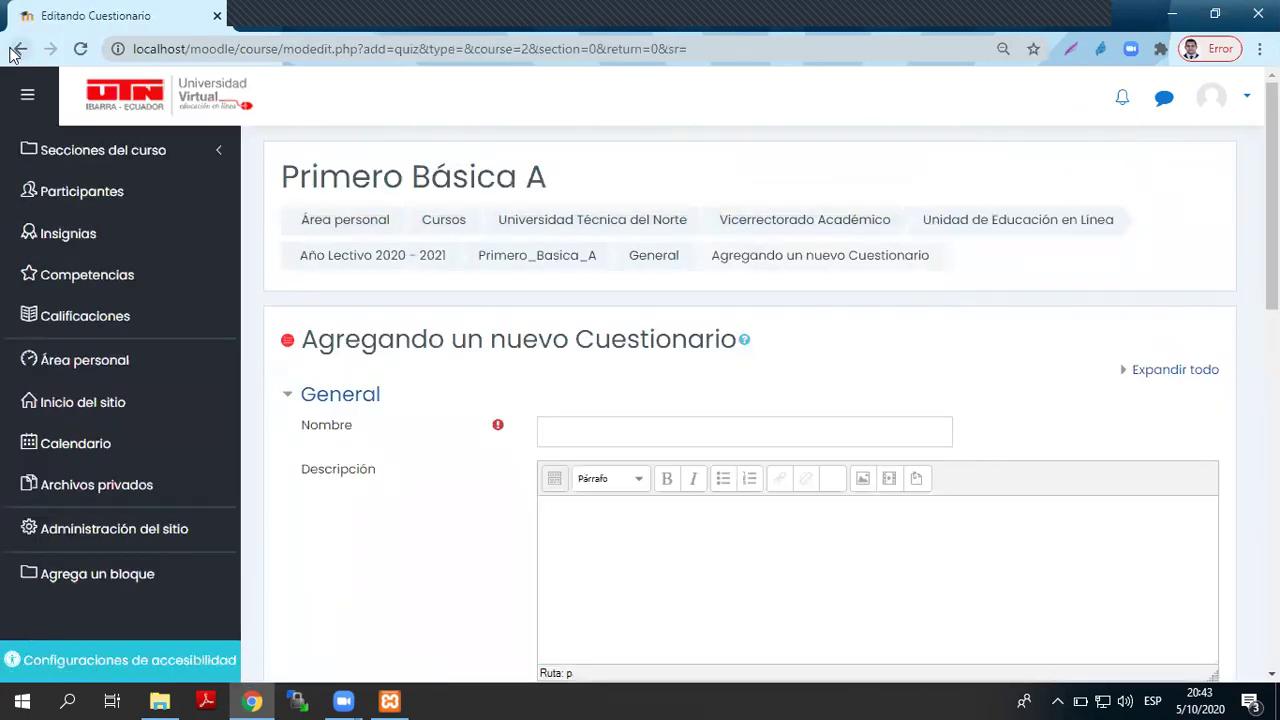
# - Name the quiz Cuestionario1, expand Temporalización, and save and display it
pyautogui.click(573, 438)
pyautogui.write('C')
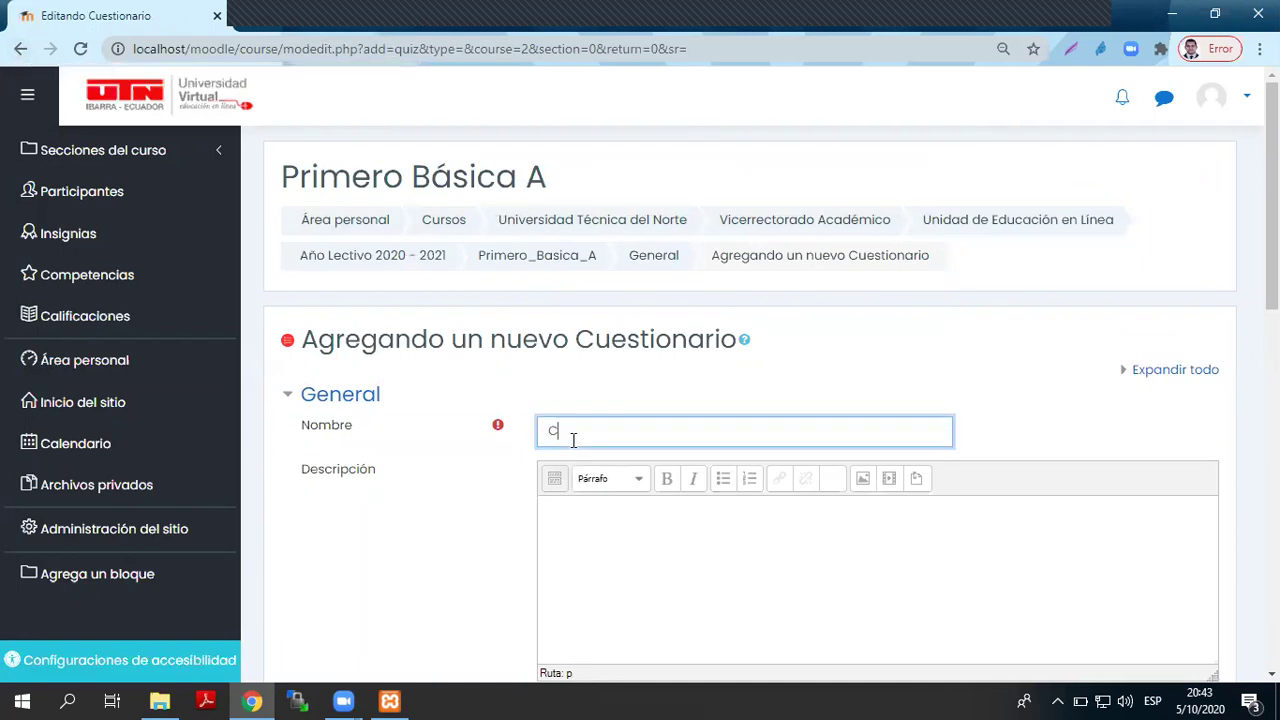
pyautogui.write('uestionario1')
pyautogui.scroll(-1, 723, 329)
pyautogui.moveTo(723, 329); pyautogui.dragTo(490, 338)
pyautogui.click(600, 443)
pyautogui.scroll(-4, 609, 460)
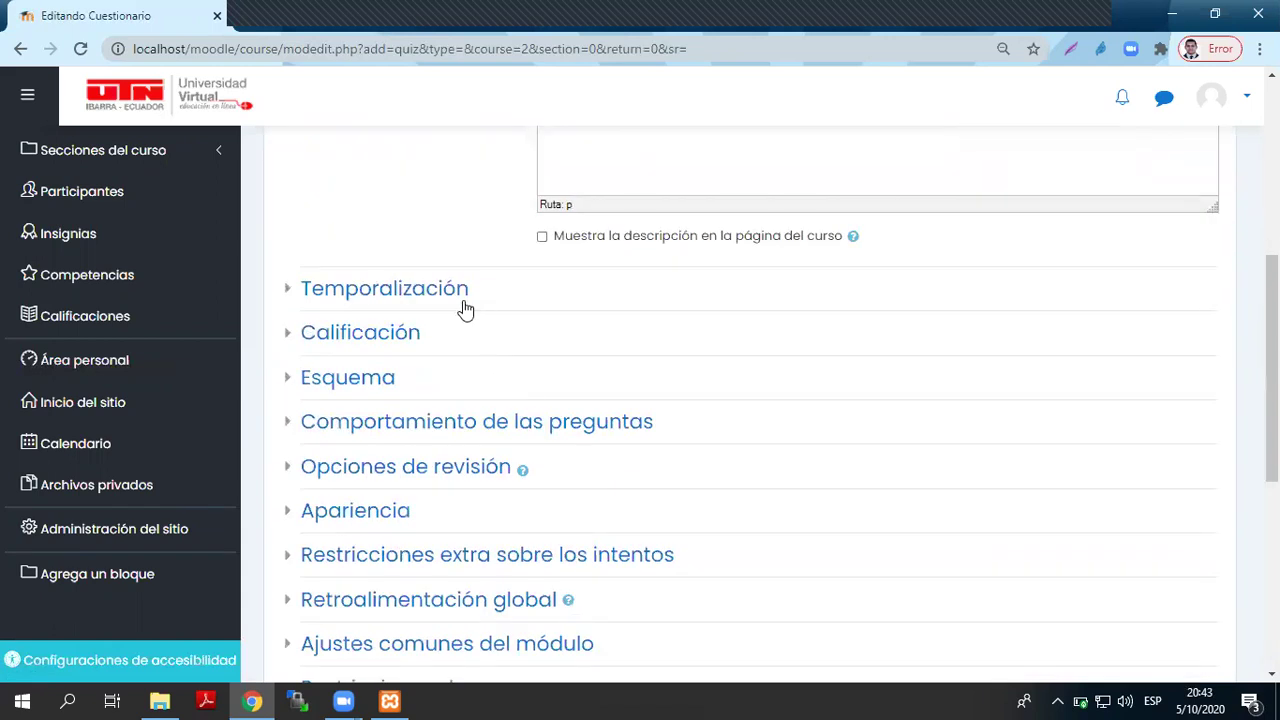
pyautogui.click(460, 301)
pyautogui.scroll(-3, 503, 510)
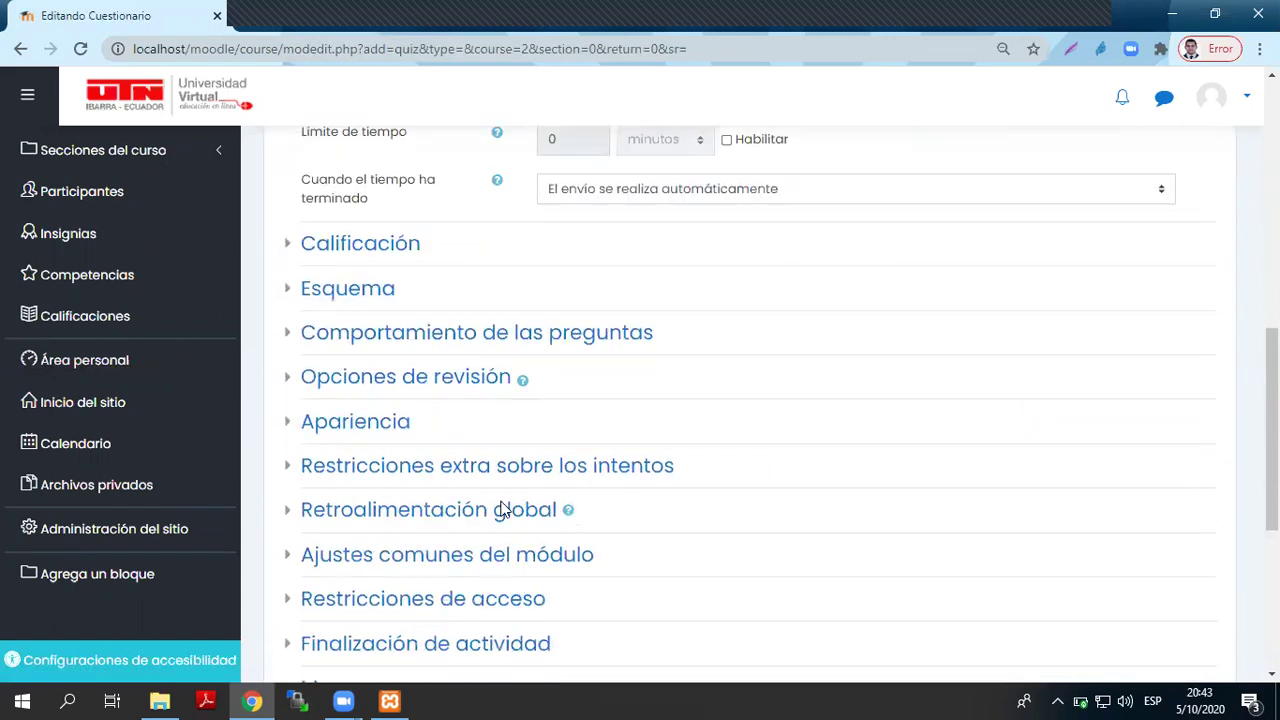
pyautogui.scroll(-4, 500, 511)
pyautogui.click(894, 402)
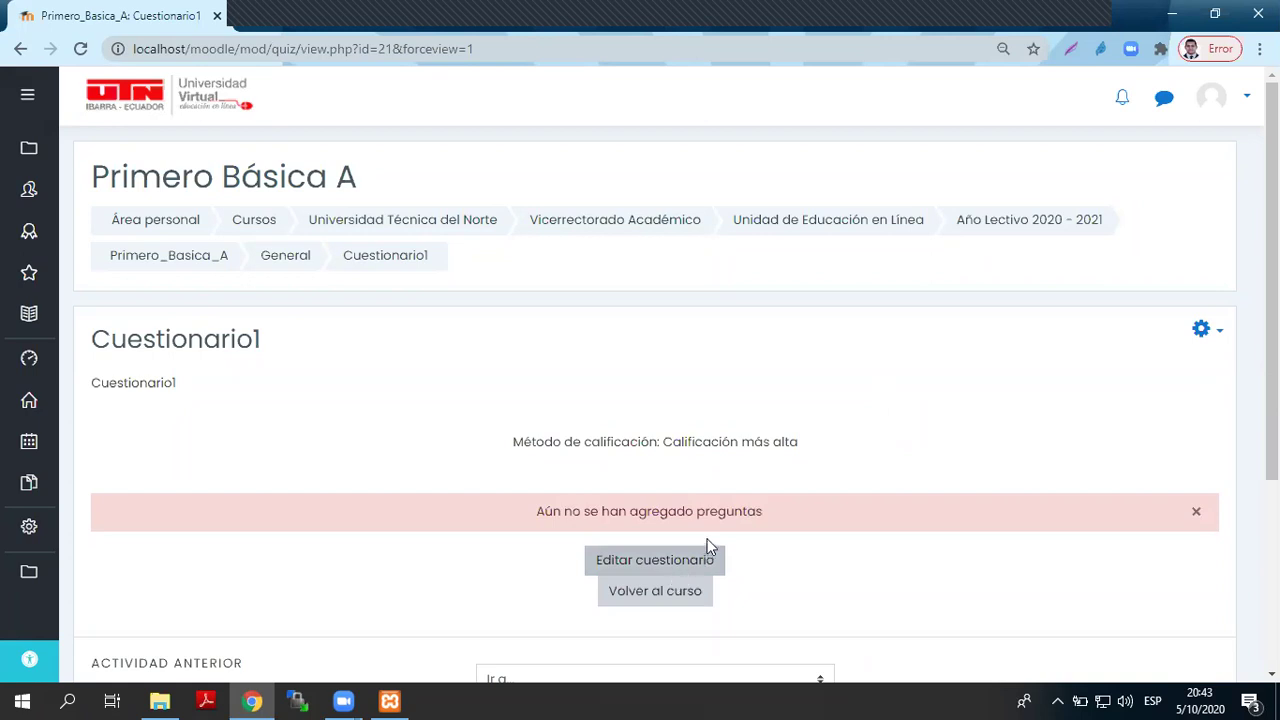
# - Open Cuestionario1 for editing questions and expand its Agregar menu
pyautogui.scroll(-2, 706, 535)
pyautogui.click(676, 372)
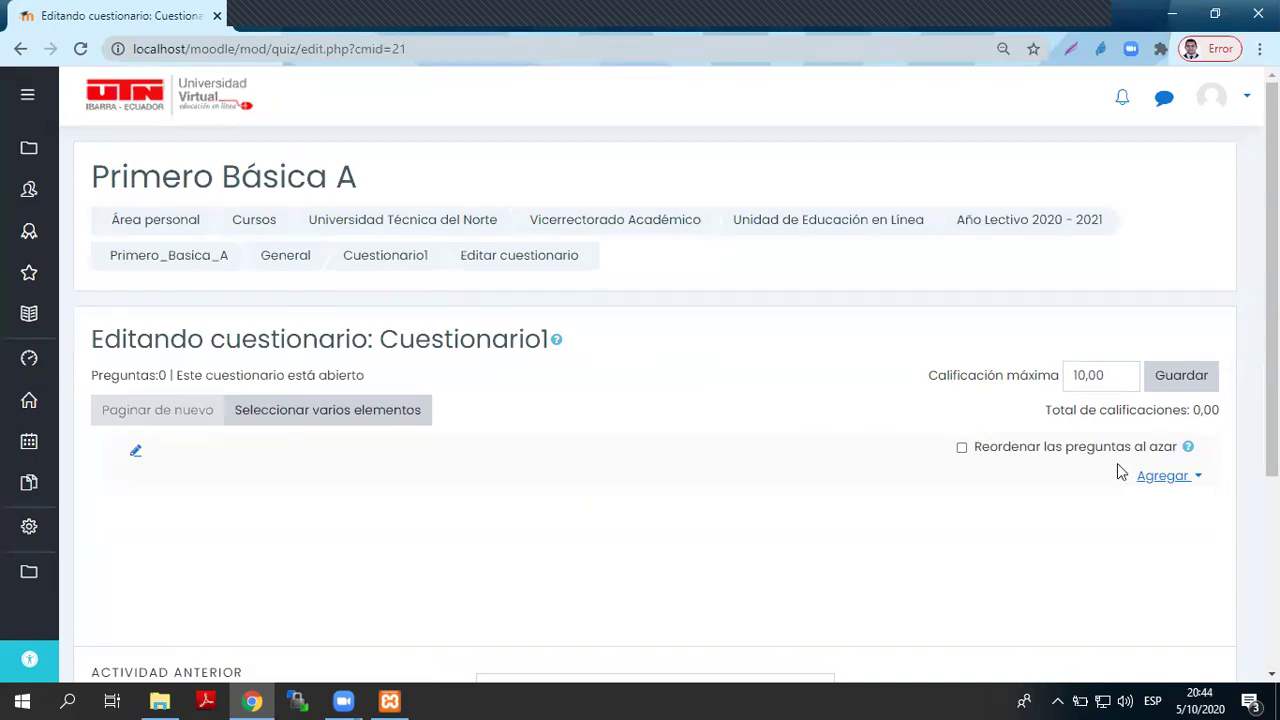
pyautogui.click(1185, 478)
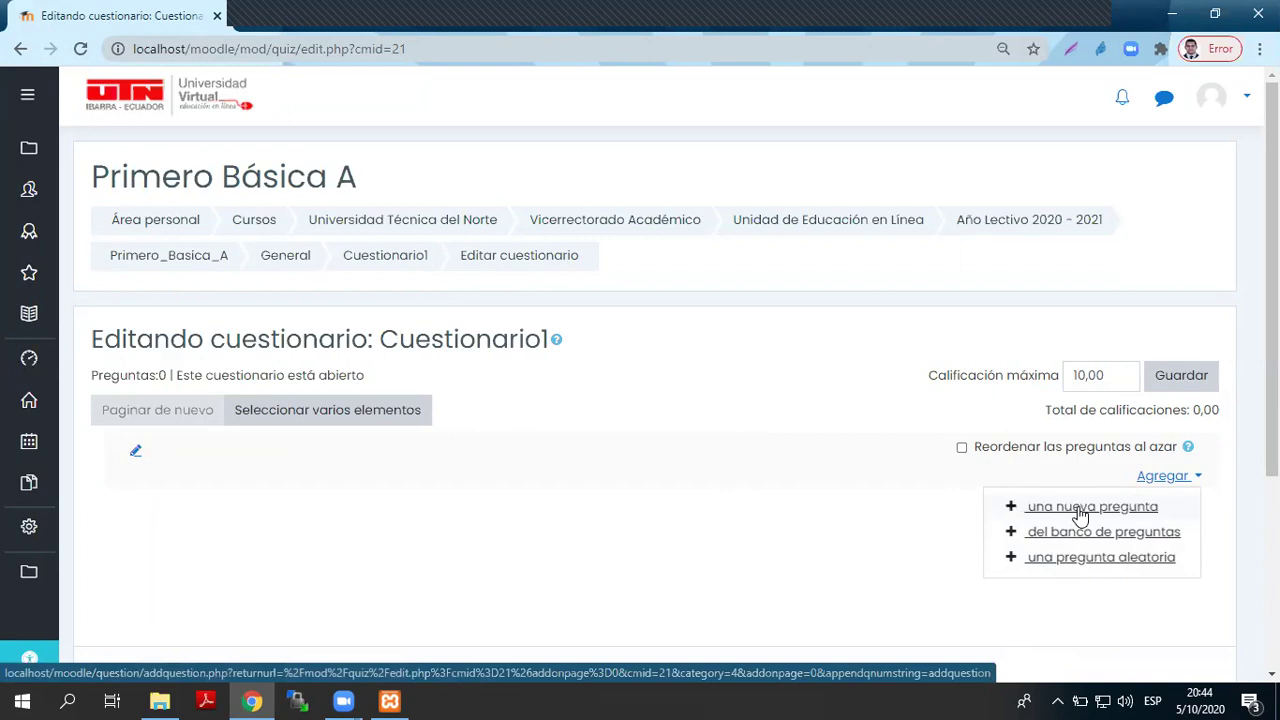
# - Add a new multiple-choice question named 1 with the text 'Capital de Ecuador'
pyautogui.click(1080, 514)
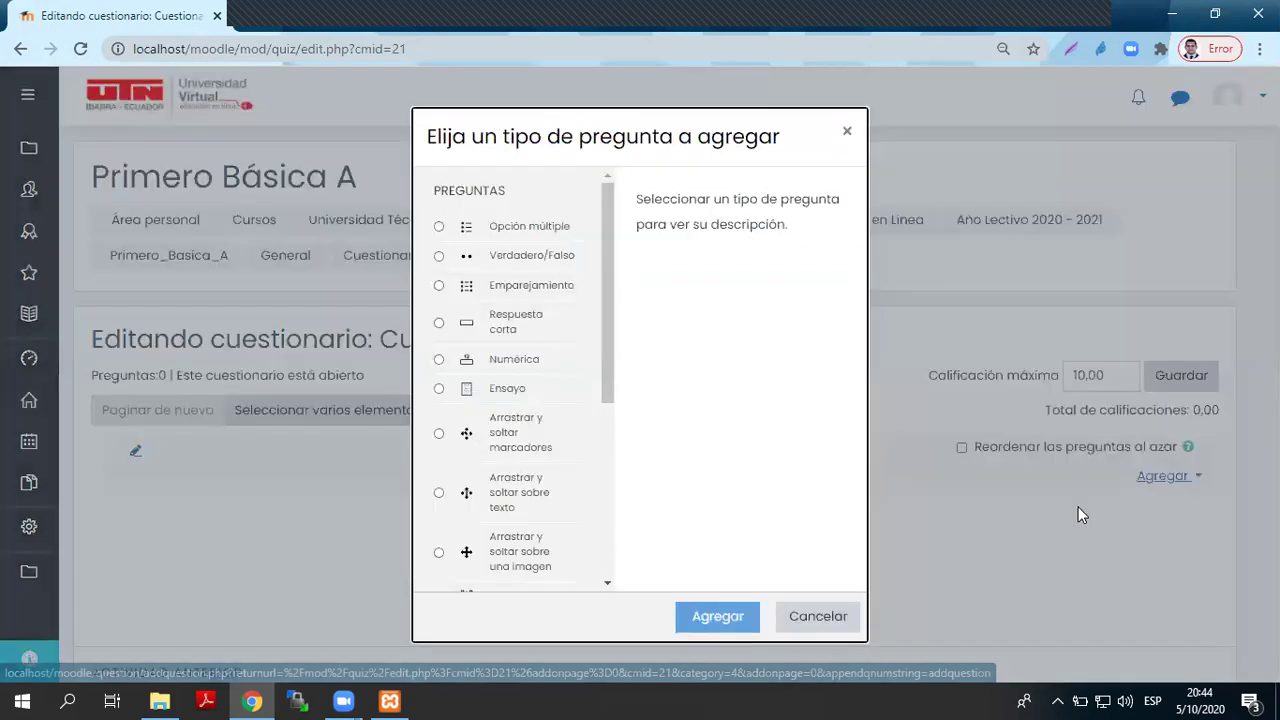
pyautogui.click(510, 230)
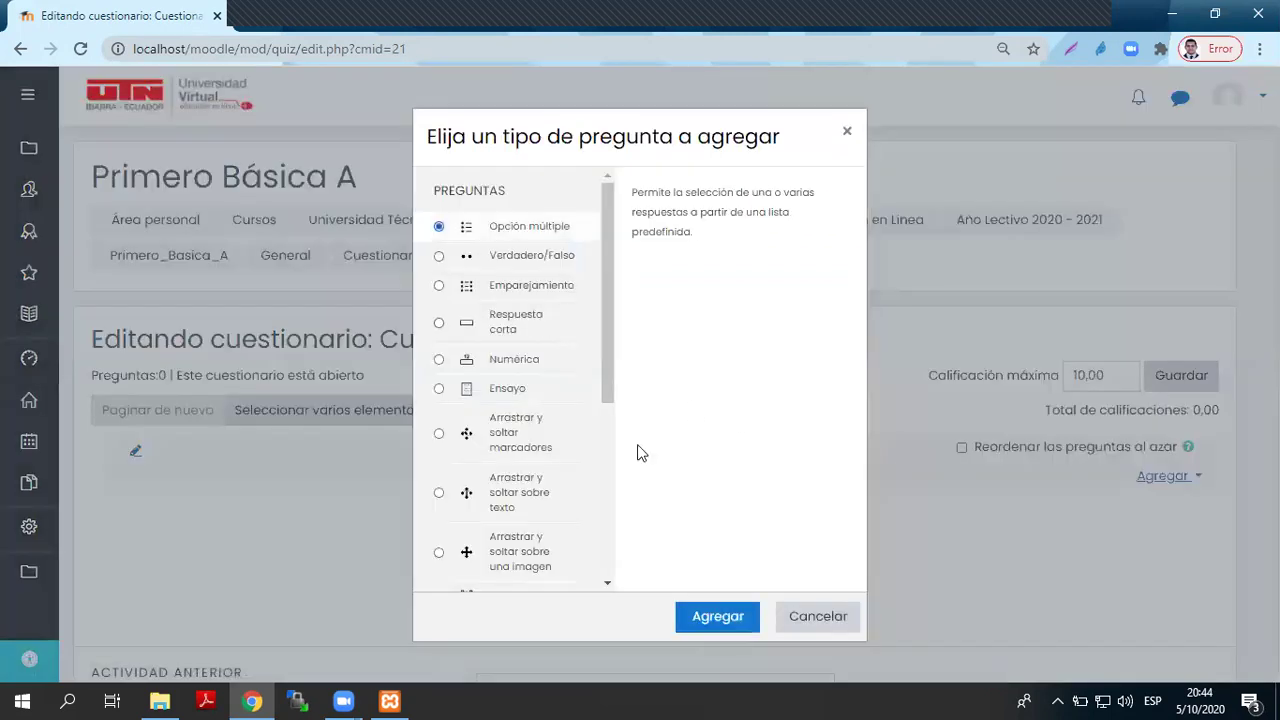
pyautogui.click(730, 618)
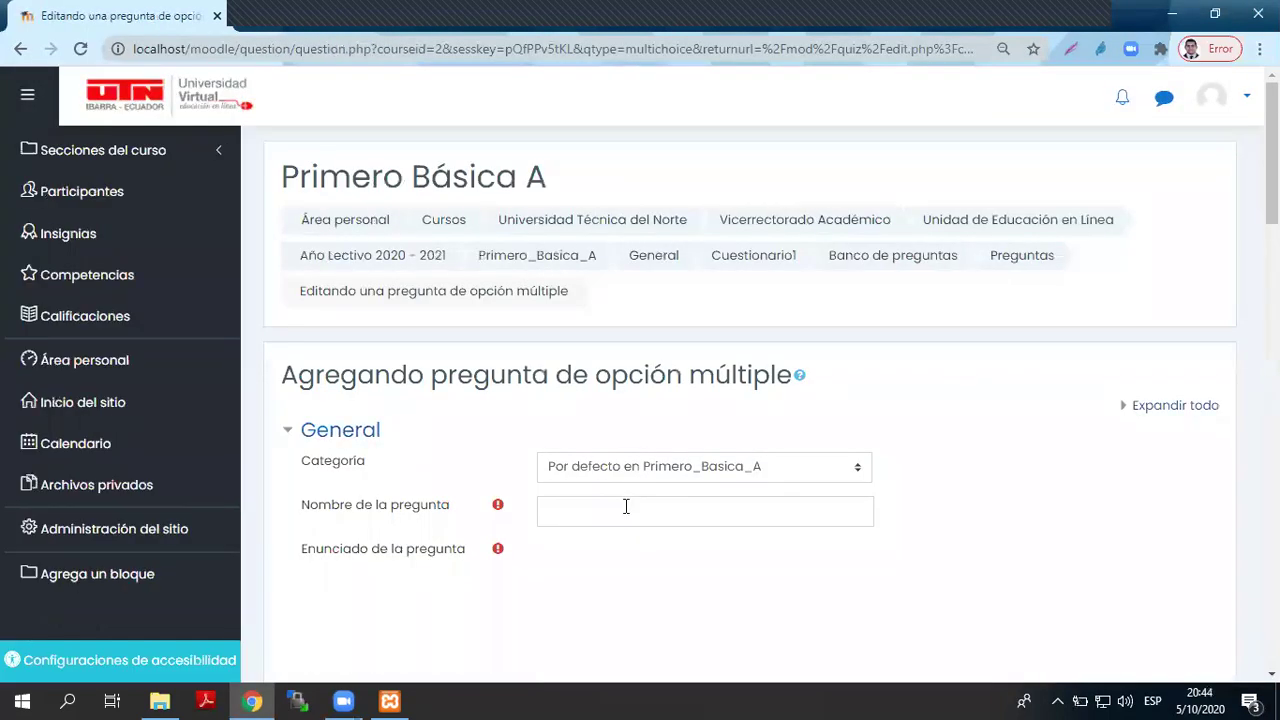
pyautogui.click(626, 507)
pyautogui.write('1')
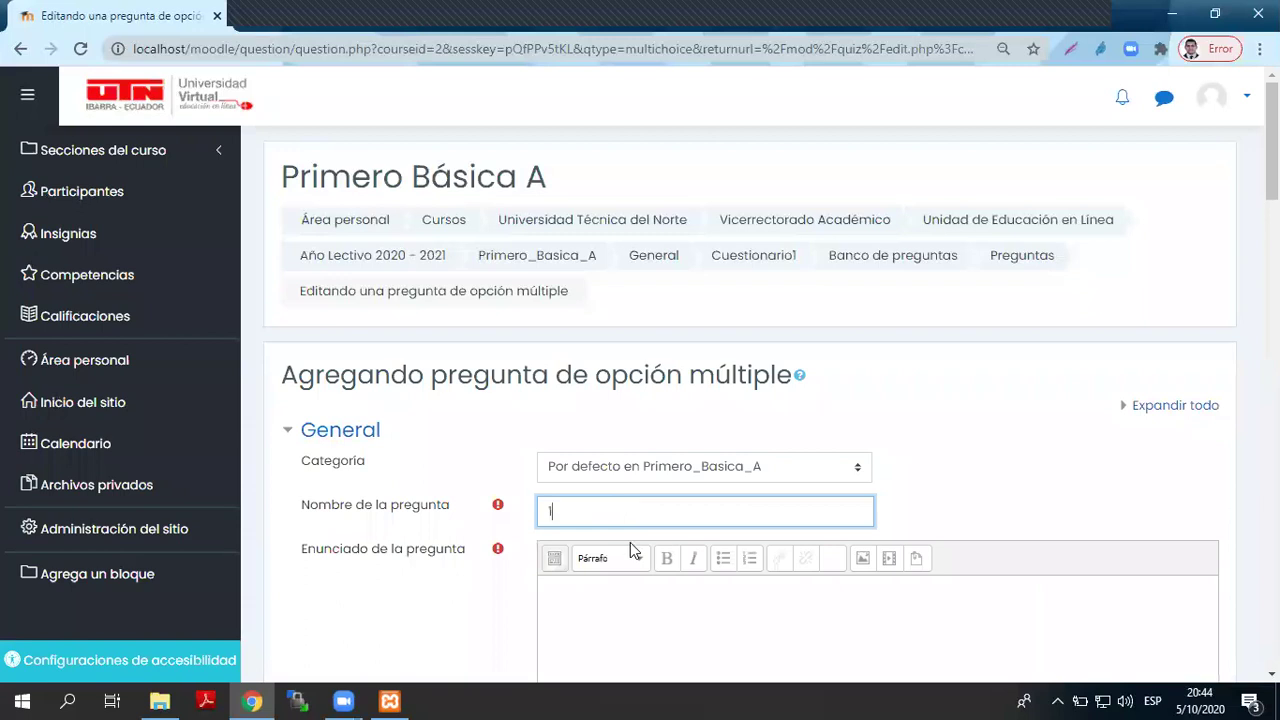
pyautogui.scroll(-3, 660, 500)
pyautogui.click(680, 463)
pyautogui.write('Capital de Ecuador')
# - Enter answers Quito (100%), Cuenca and Ibarra, then save the question
pyautogui.scroll(-3, 680, 463)
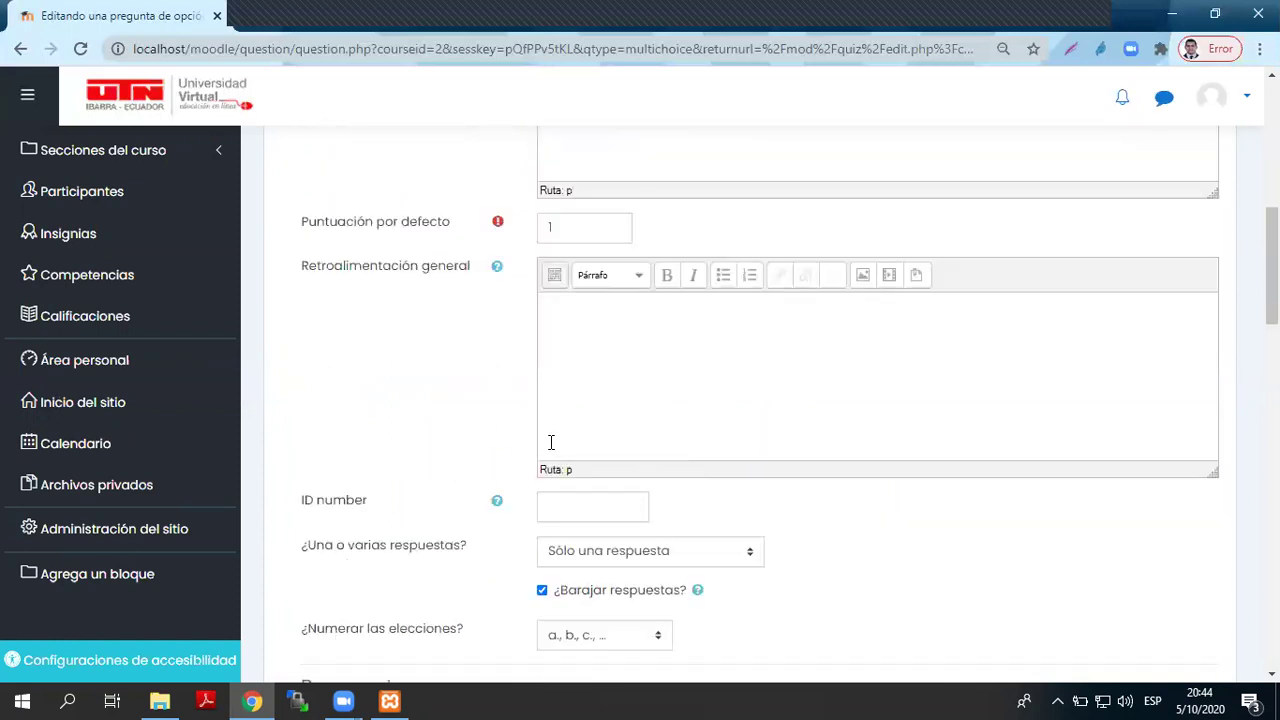
pyautogui.scroll(-4, 595, 503)
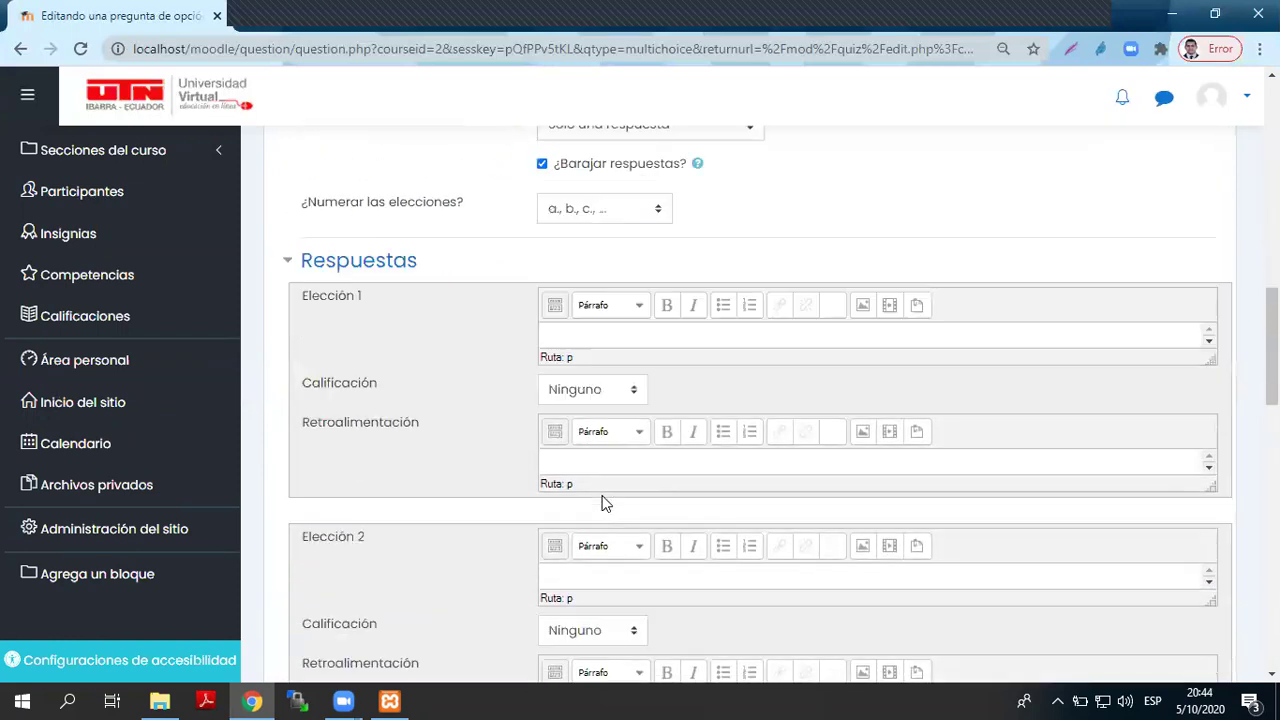
pyautogui.scroll(-1, 603, 503)
pyautogui.click(618, 290)
pyautogui.write('Quito')
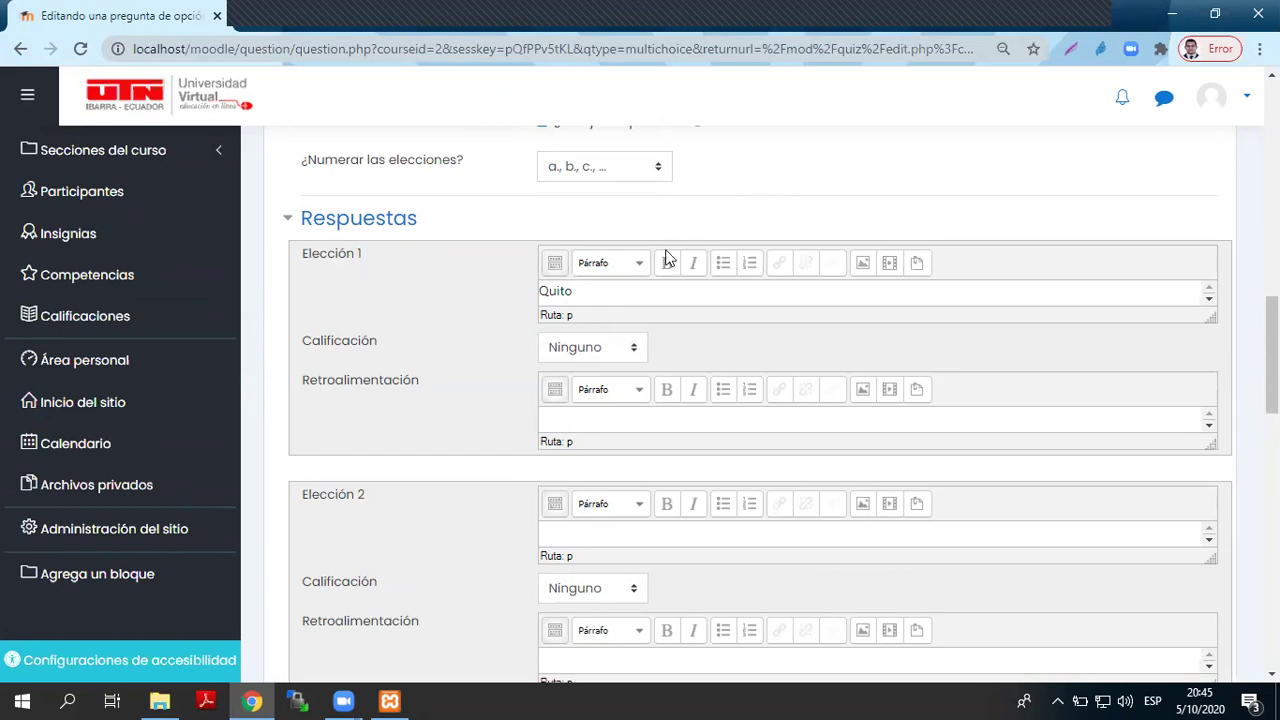
pyautogui.click(574, 352)
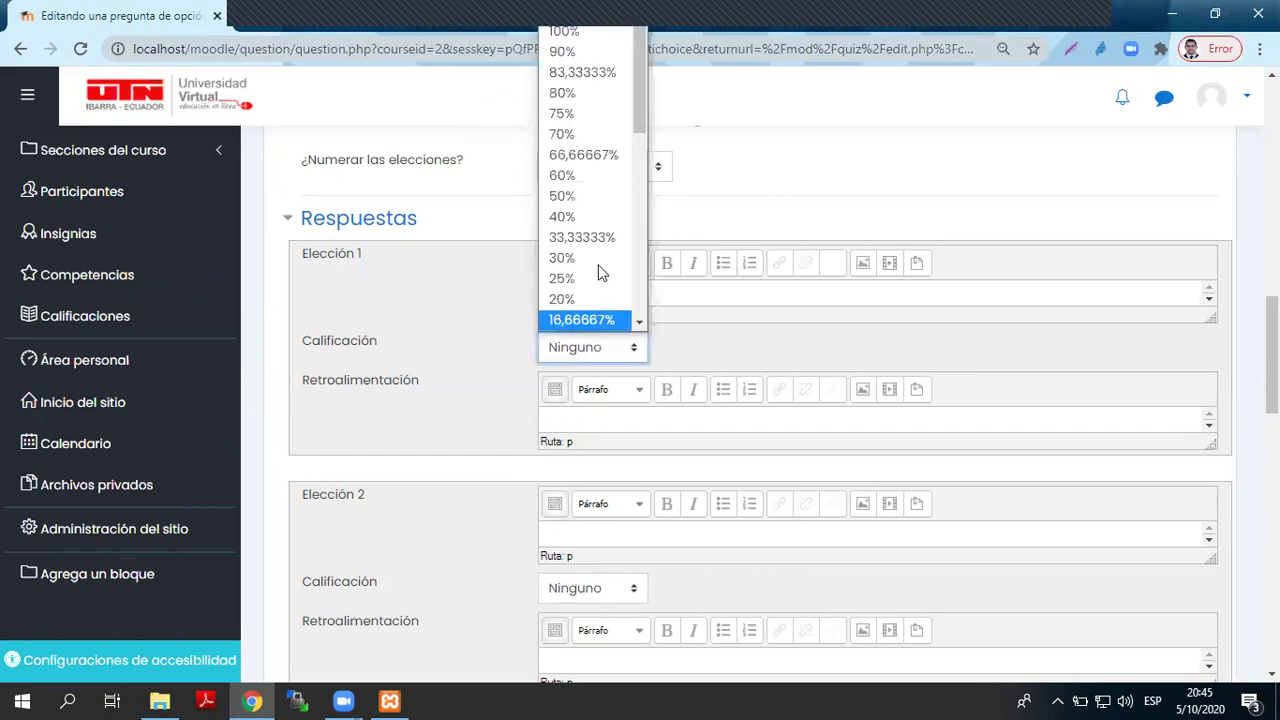
pyautogui.click(591, 33)
pyautogui.click(575, 535)
pyautogui.write('Cuenca')
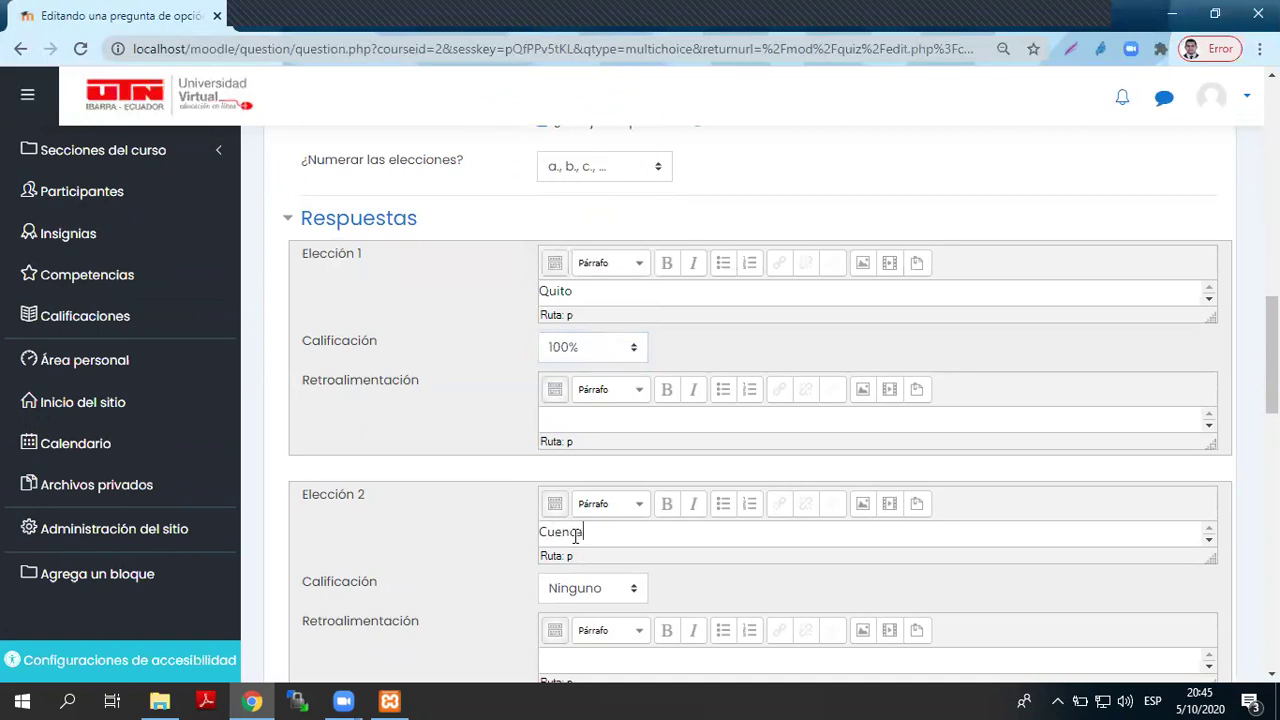
pyautogui.scroll(-3, 597, 520)
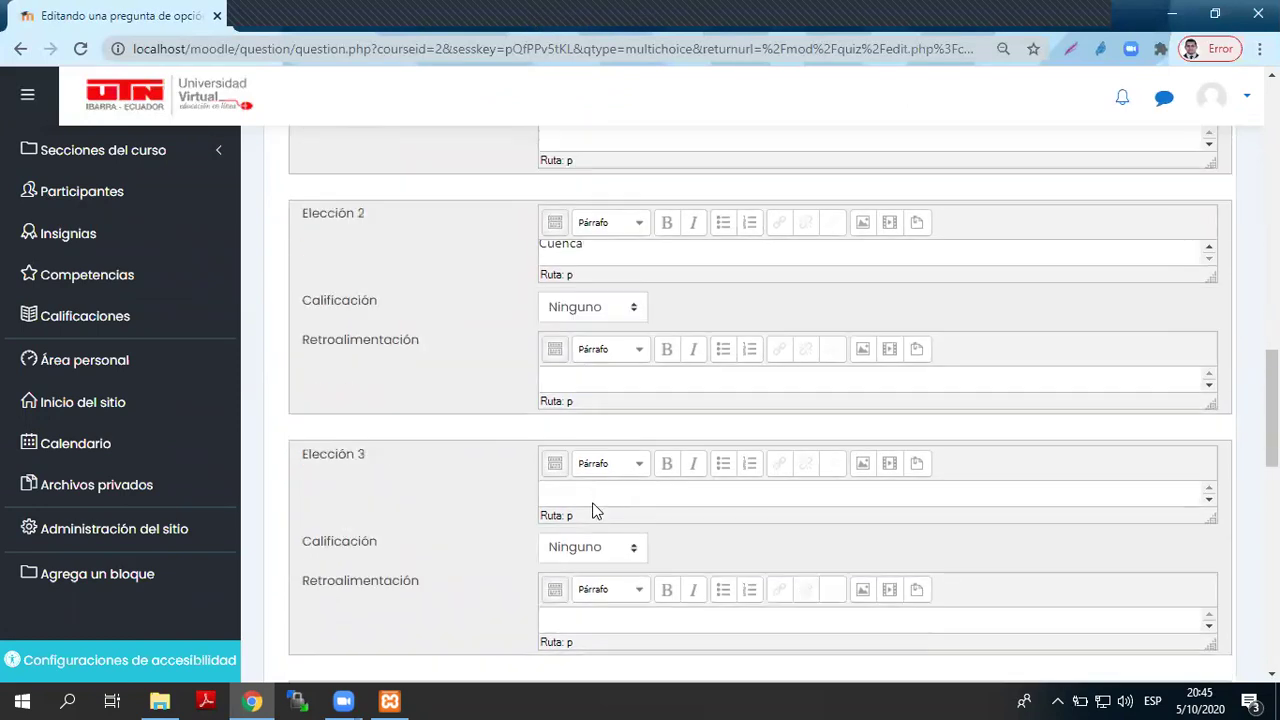
pyautogui.click(603, 492)
pyautogui.write('Ibarra')
pyautogui.scroll(-10, 583, 503)
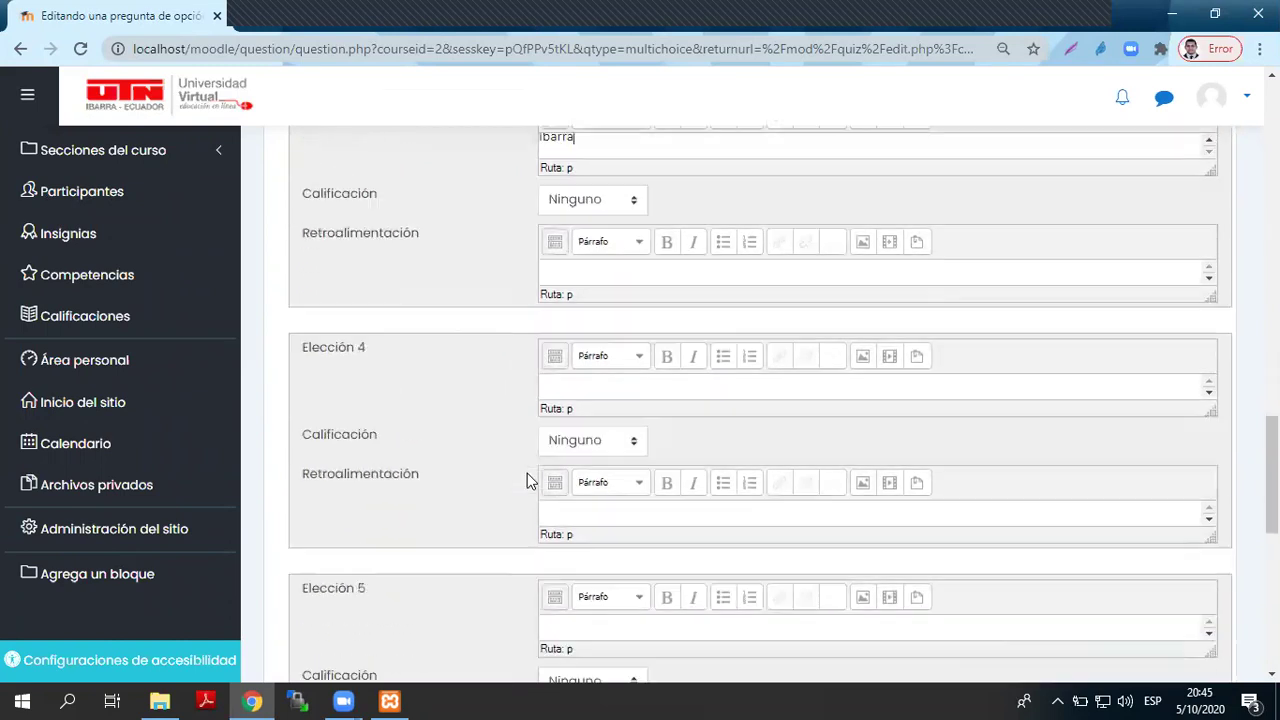
pyautogui.click(579, 478)
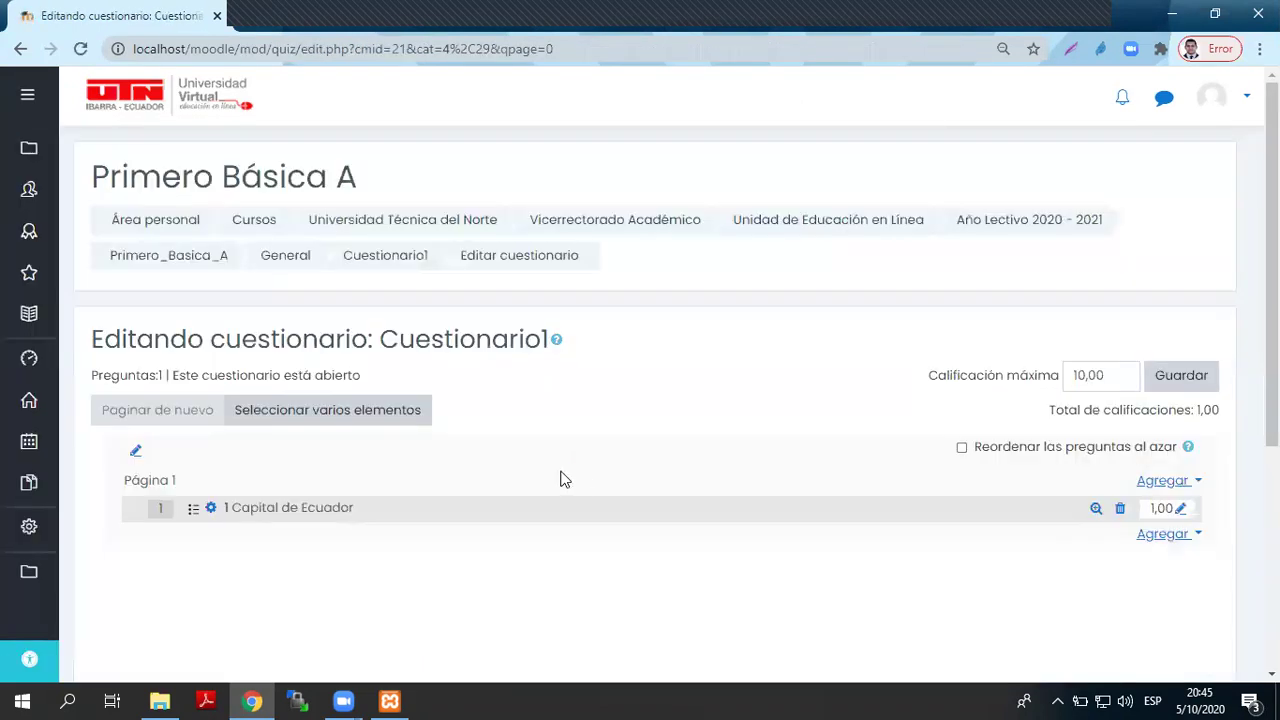
# - Add a true/false question named 2 reading 'La Selección del Ecuador va a ganar a Argentina'
pyautogui.click(1174, 541)
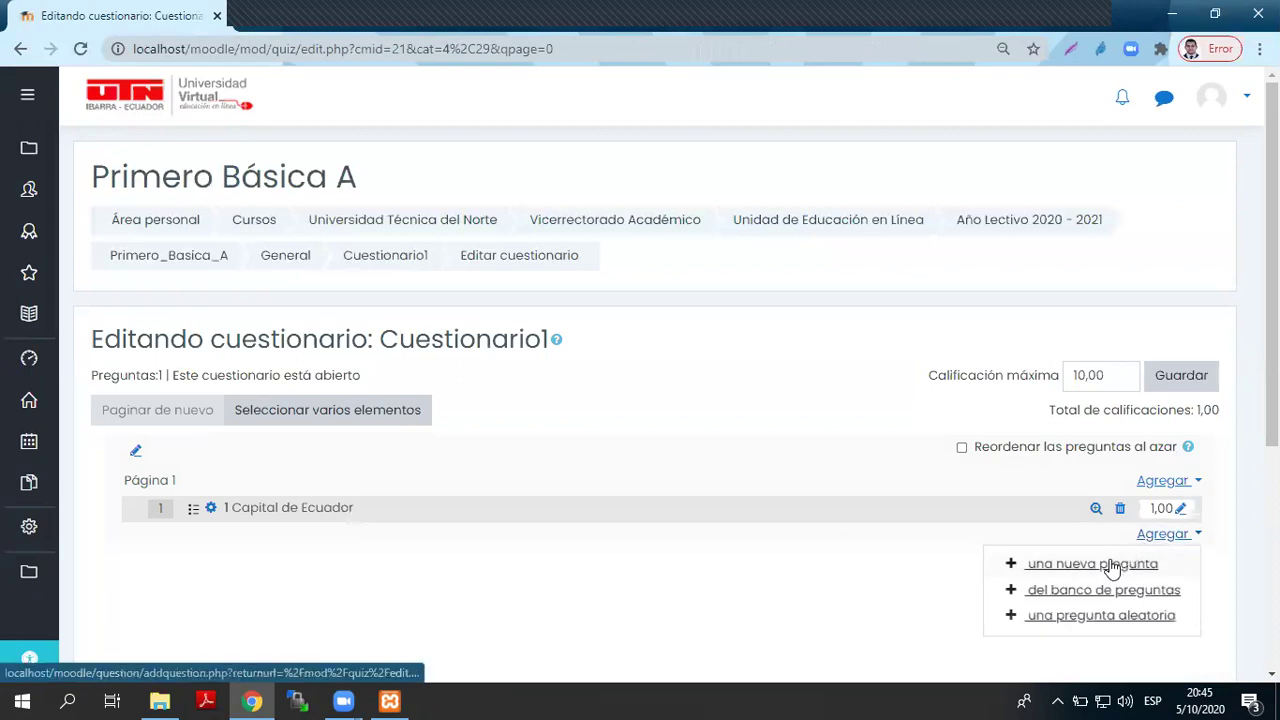
pyautogui.click(1105, 563)
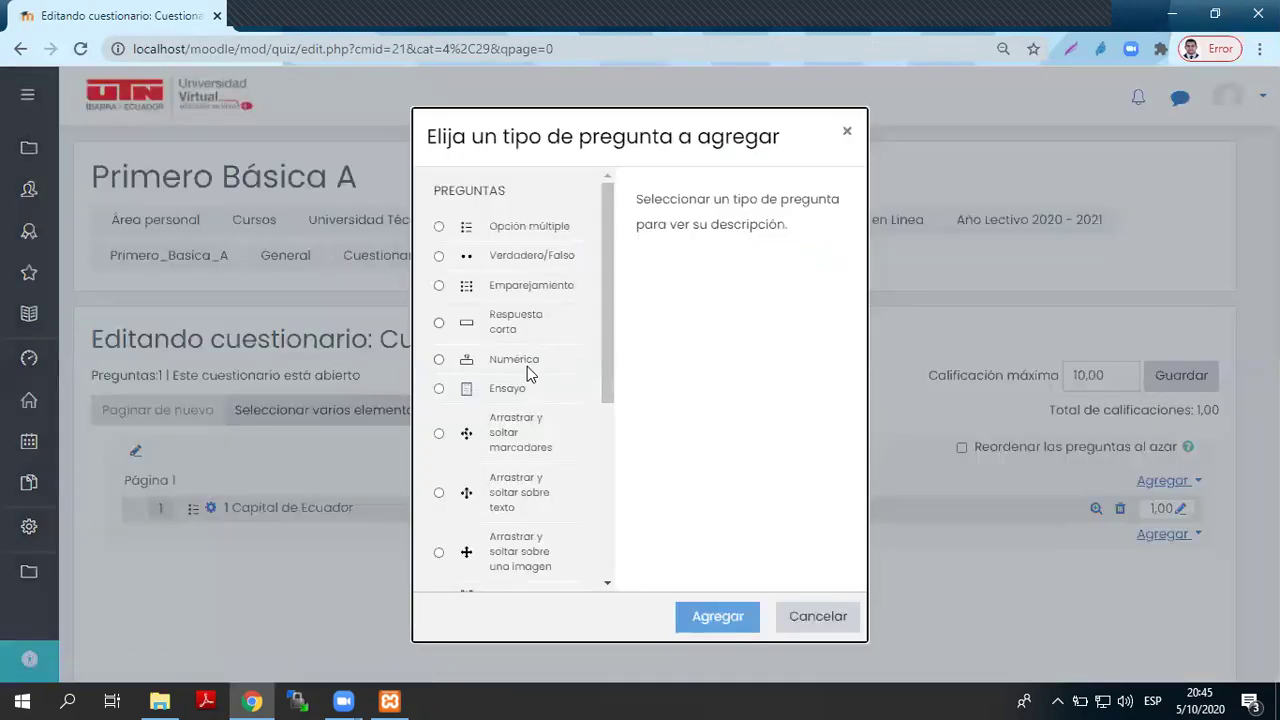
pyautogui.click(525, 257)
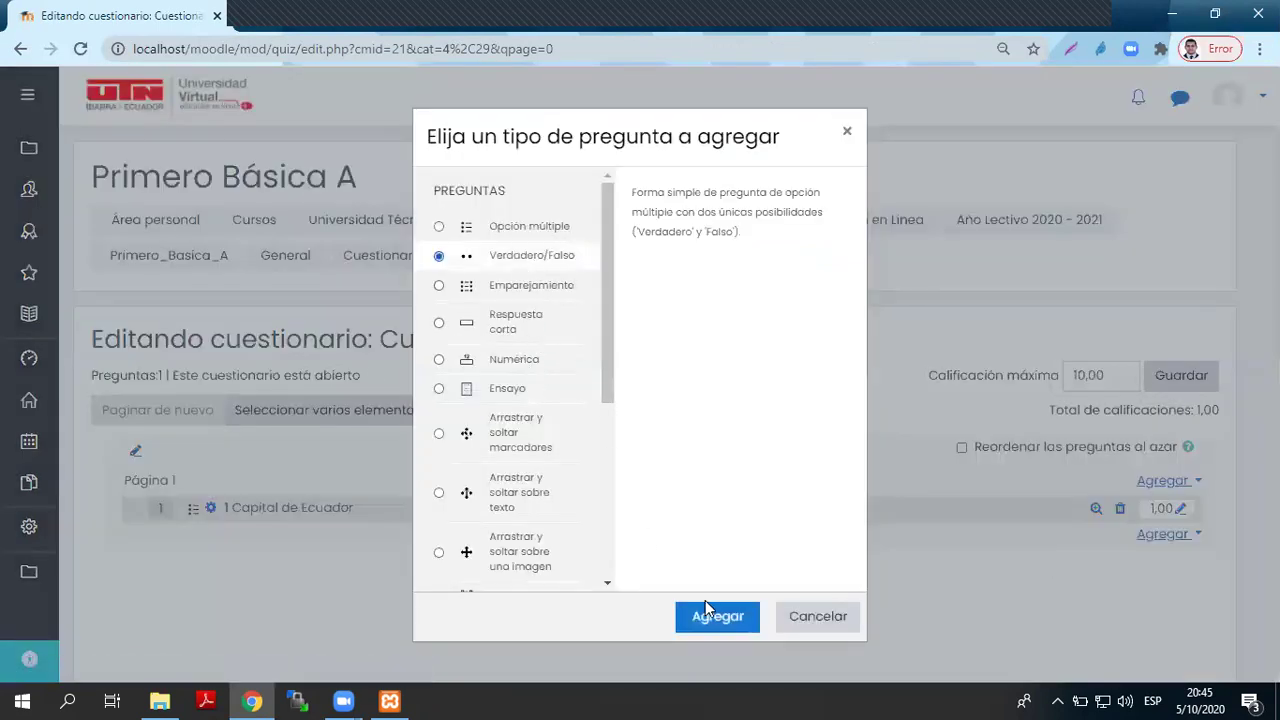
pyautogui.click(714, 616)
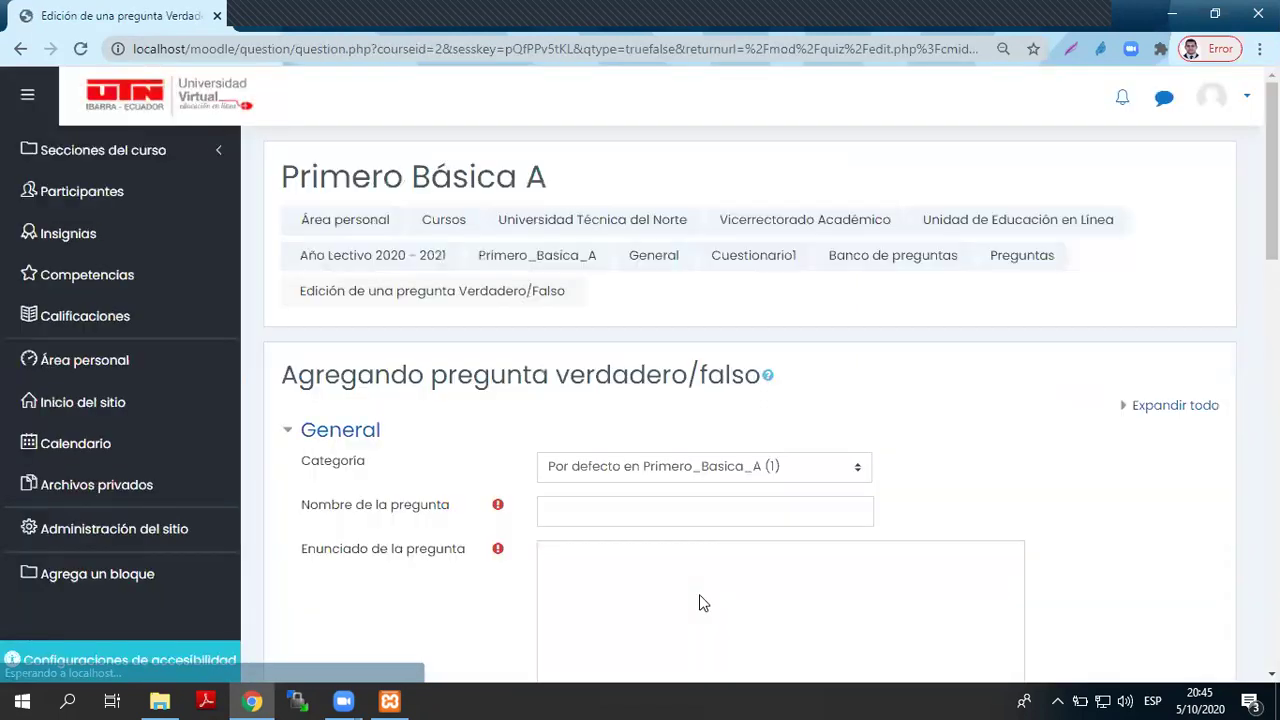
pyautogui.click(626, 508)
pyautogui.write('2')
pyautogui.scroll(-2, 649, 600)
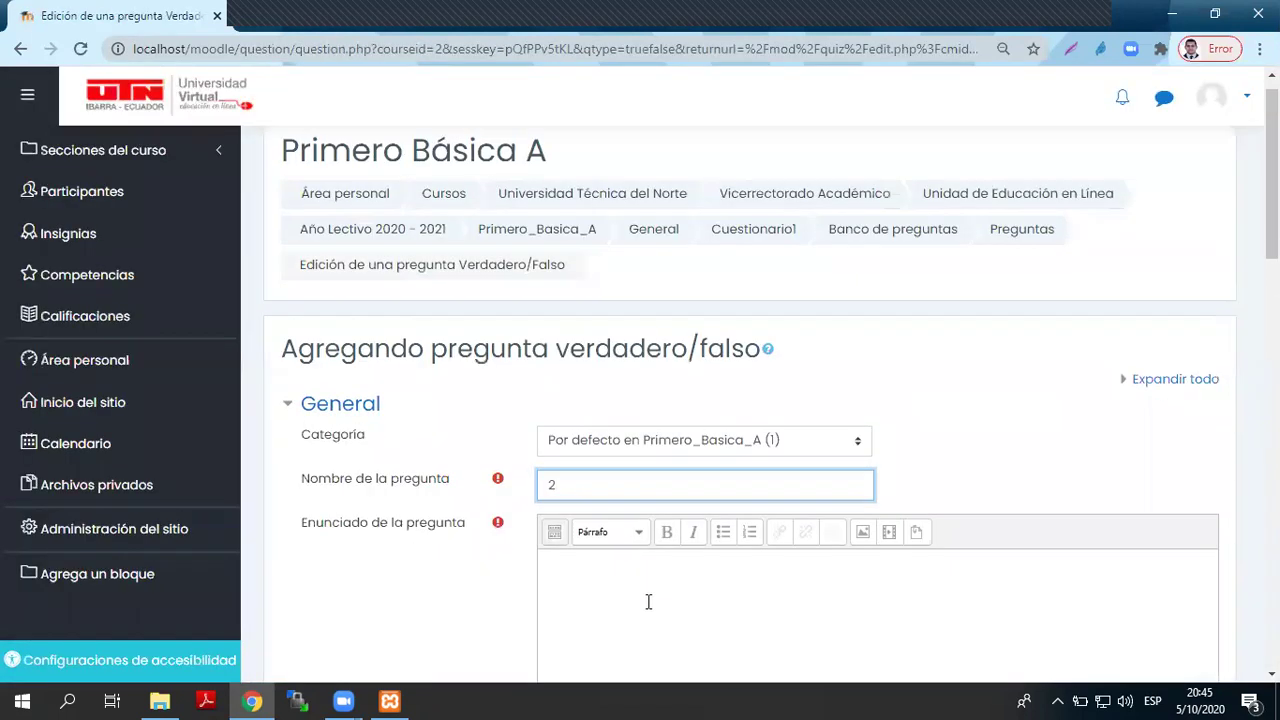
pyautogui.click(645, 512)
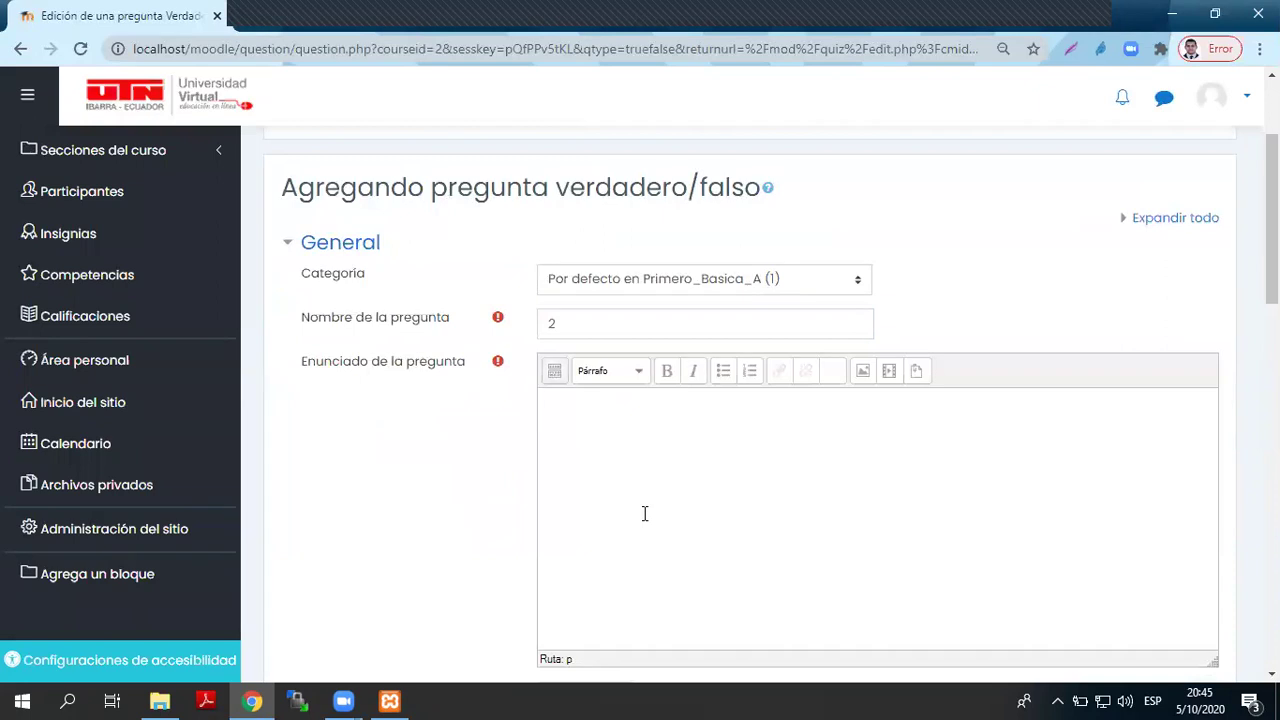
pyautogui.write('La Seleccio')
pyautogui.press('BackSpace')
pyautogui.write('ón den')
pyautogui.write('cuador va a ganar a ')
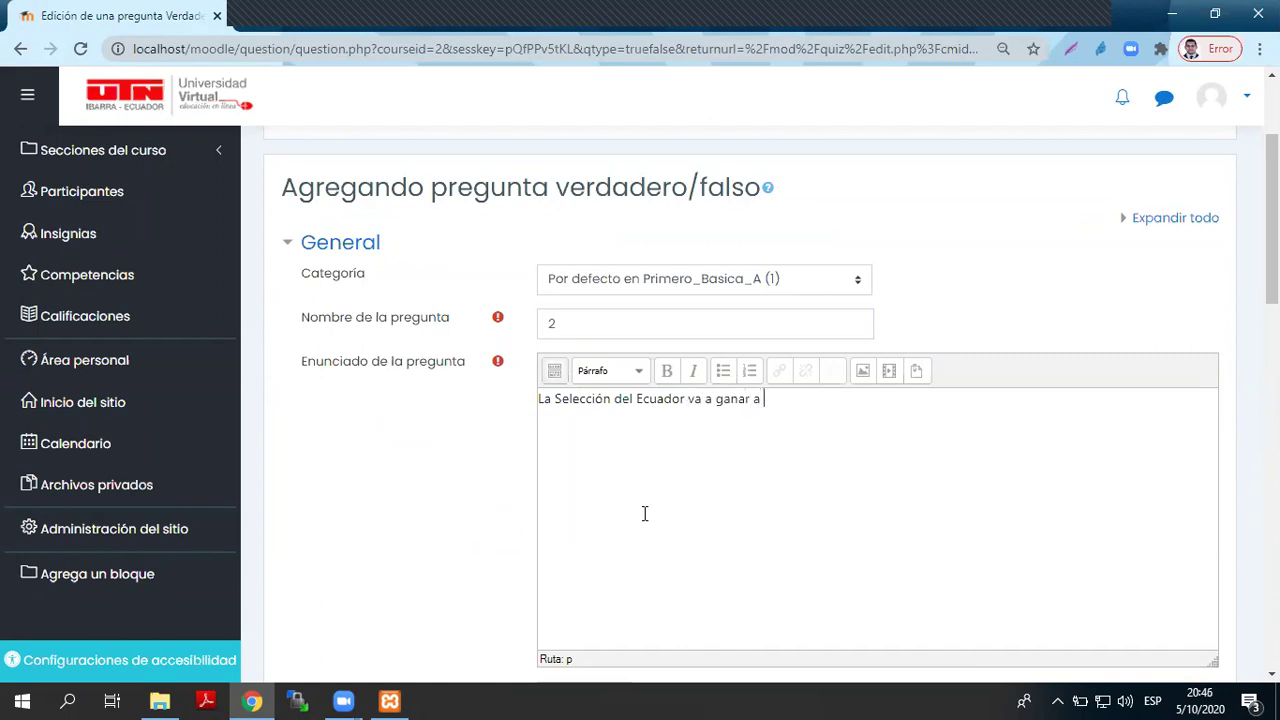
pyautogui.write('Argentina')
# - Set the correct answer to Verdadero and save the question
pyautogui.scroll(-7, 645, 514)
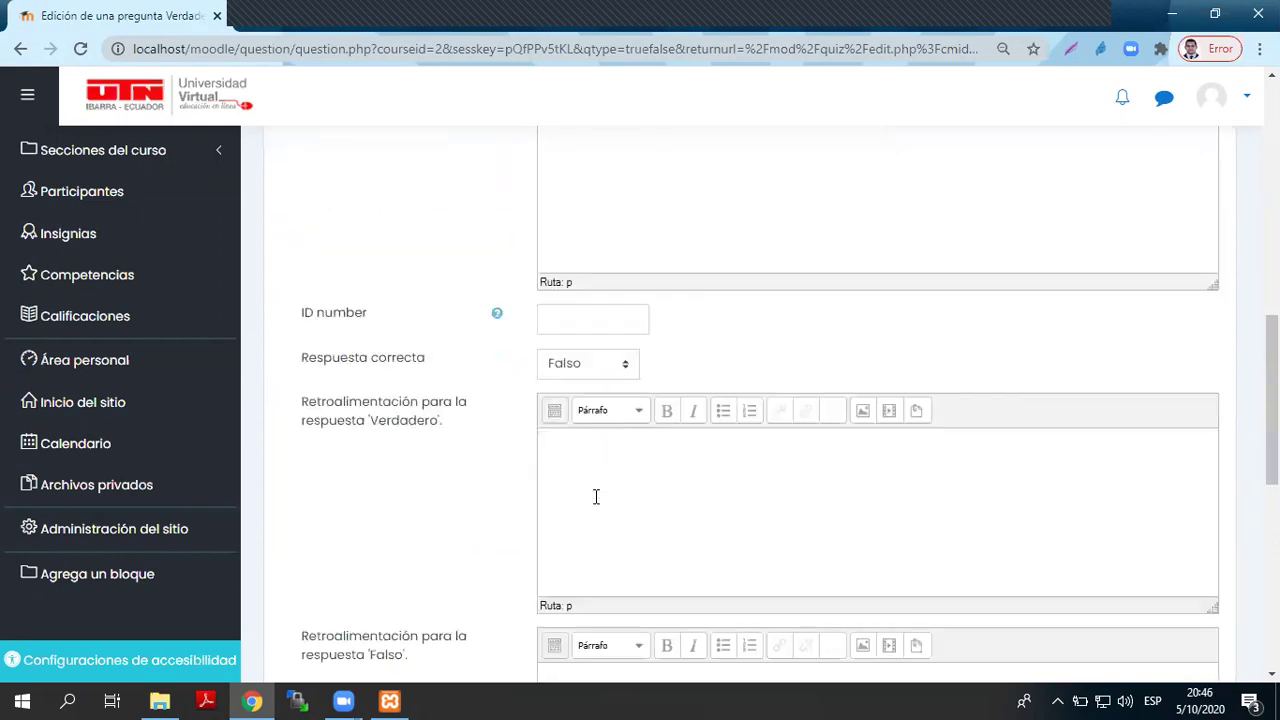
pyautogui.click(592, 368)
pyautogui.click(582, 411)
pyautogui.scroll(-3, 724, 402)
pyautogui.scroll(-4, 724, 397)
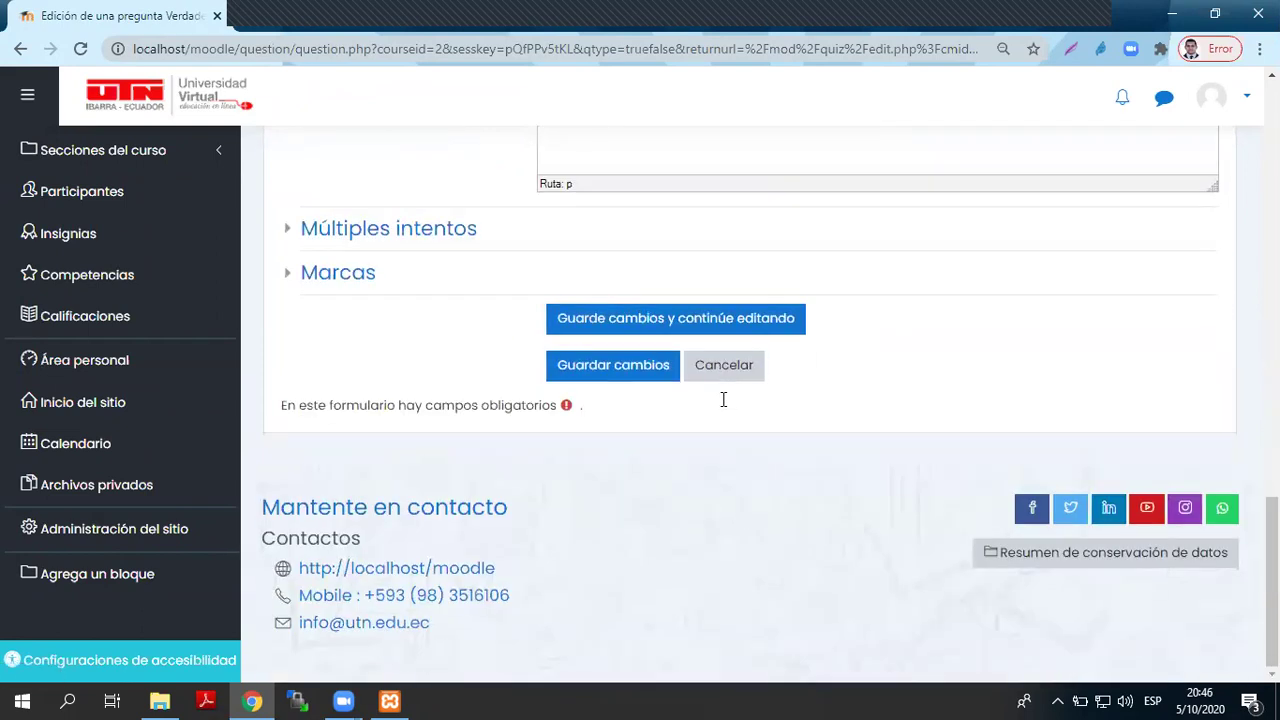
pyautogui.click(643, 370)
pyautogui.scroll(10, 641, 373)
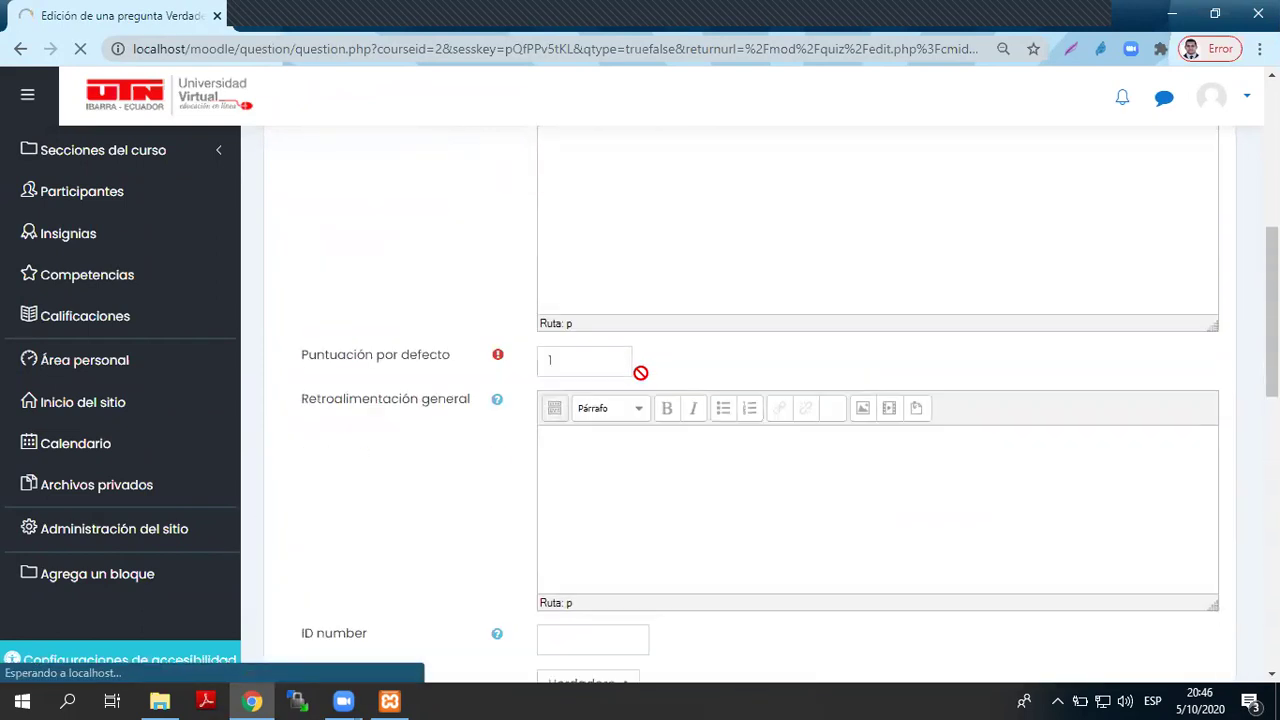
pyautogui.scroll(-1, 643, 372)
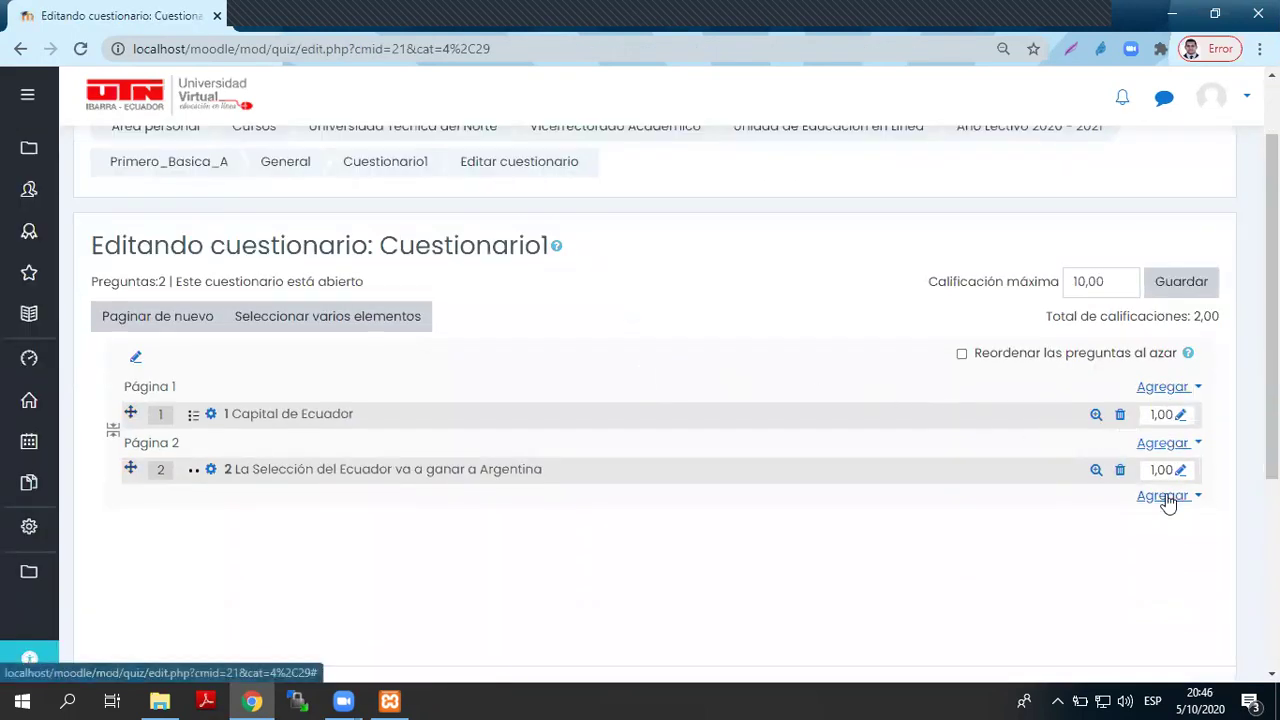
# - Start a new multiple-choice question added after question 2
pyautogui.click(1163, 496)
pyautogui.click(1110, 528)
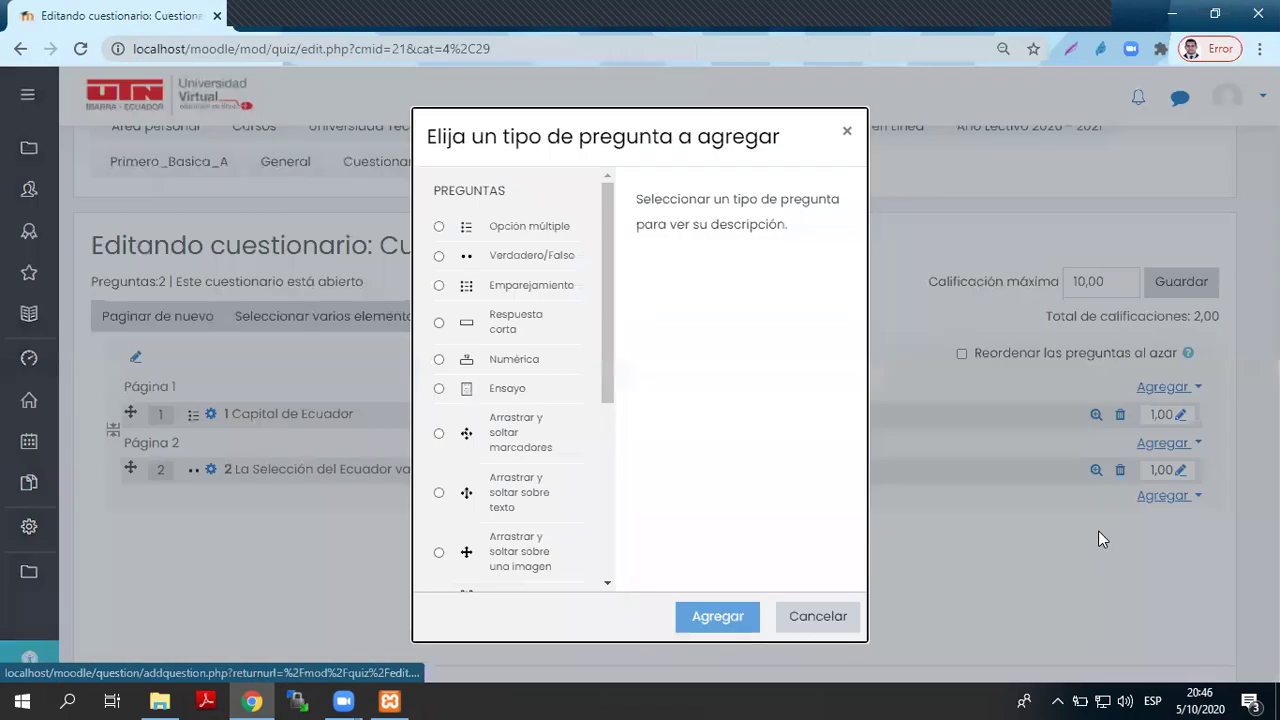
pyautogui.click(554, 225)
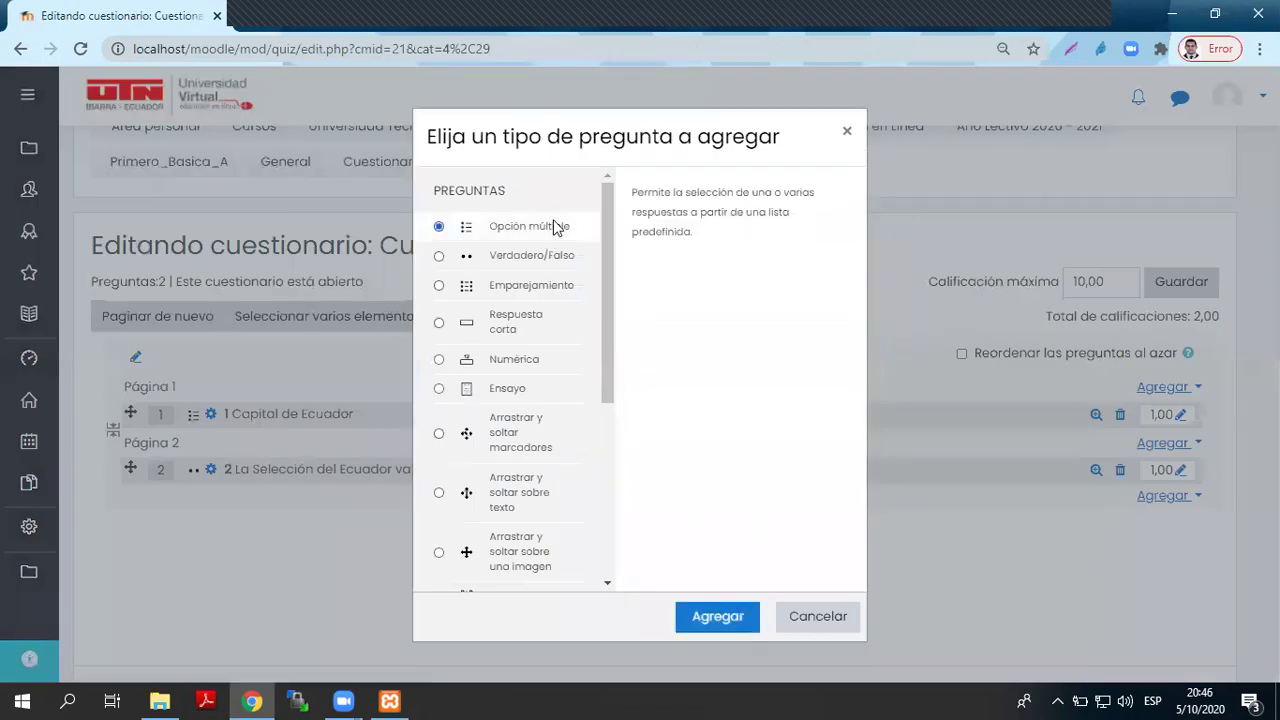
pyautogui.click(706, 612)
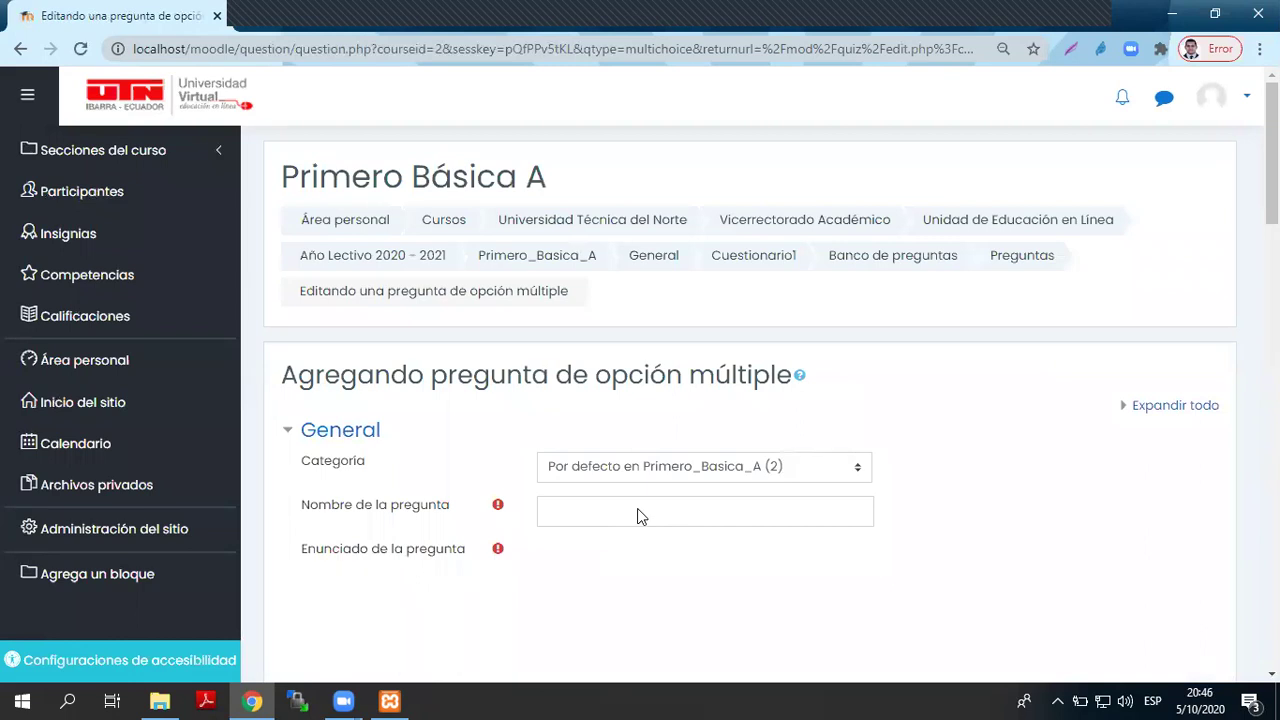
# - Name the question 3 and enter the text 'La Capital de Imbabura es'
pyautogui.click(638, 512)
pyautogui.scroll(-5, 639, 511)
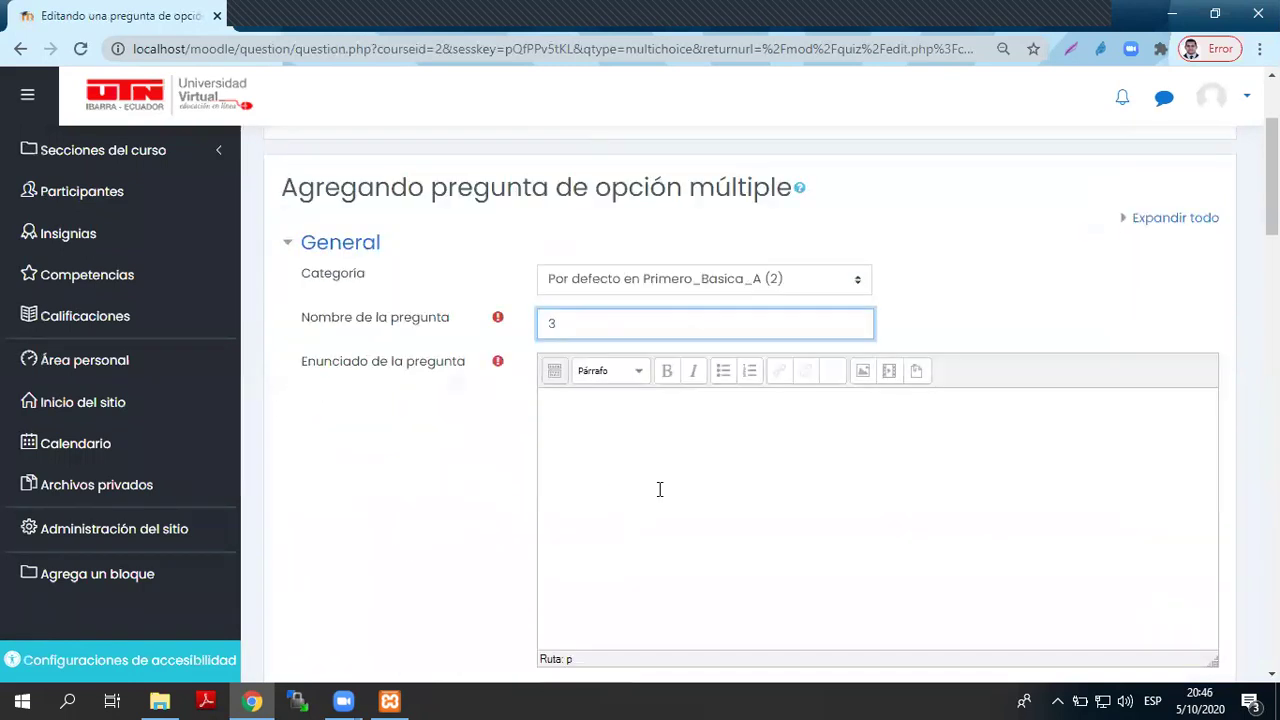
pyautogui.scroll(2, 657, 489)
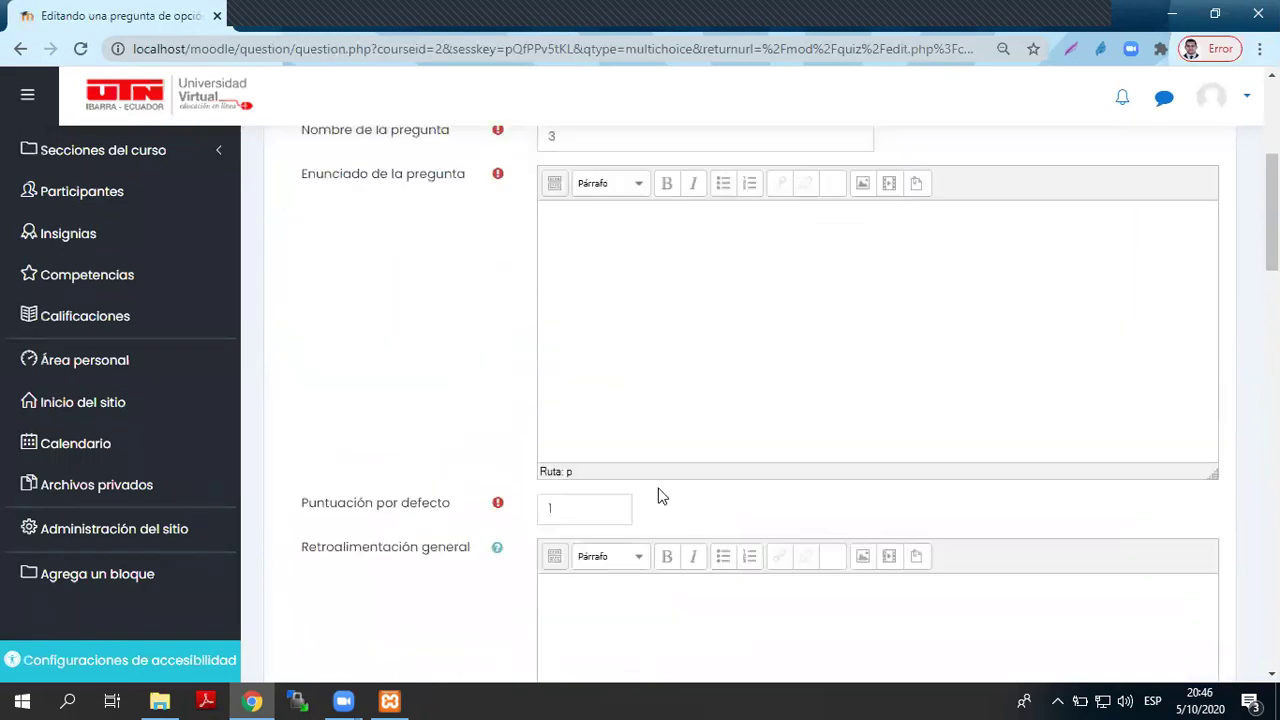
pyautogui.scroll(2, 662, 486)
pyautogui.click(665, 484)
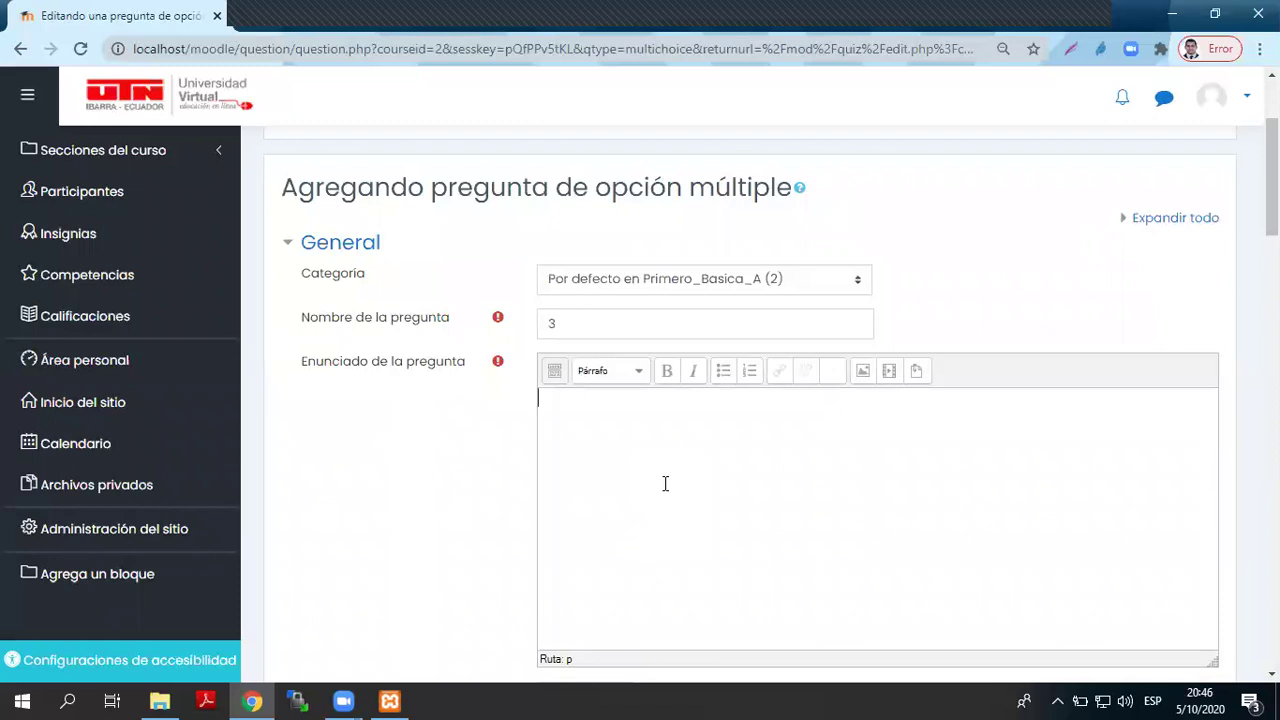
pyautogui.write('La Capital de Imbabura es')
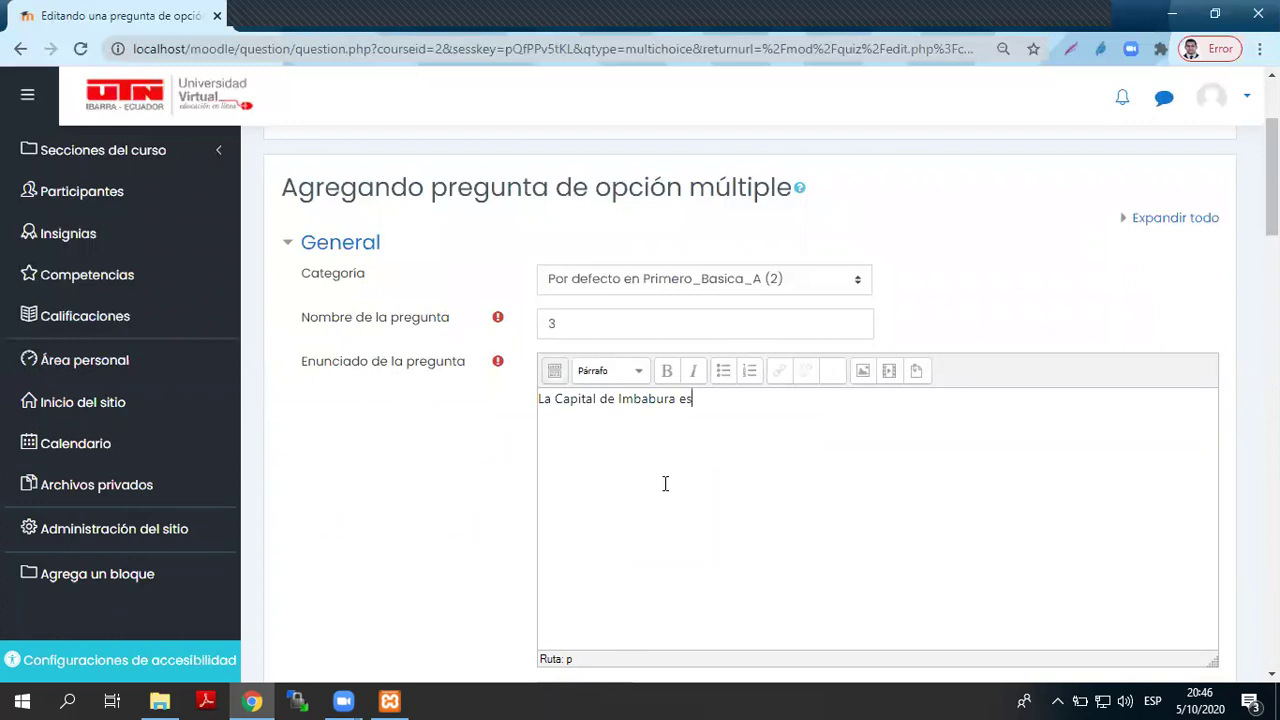
pyautogui.scroll(-5, 665, 489)
# - Enter the answer choices Quito, Otavalo and Ibarra
pyautogui.scroll(-2, 571, 423)
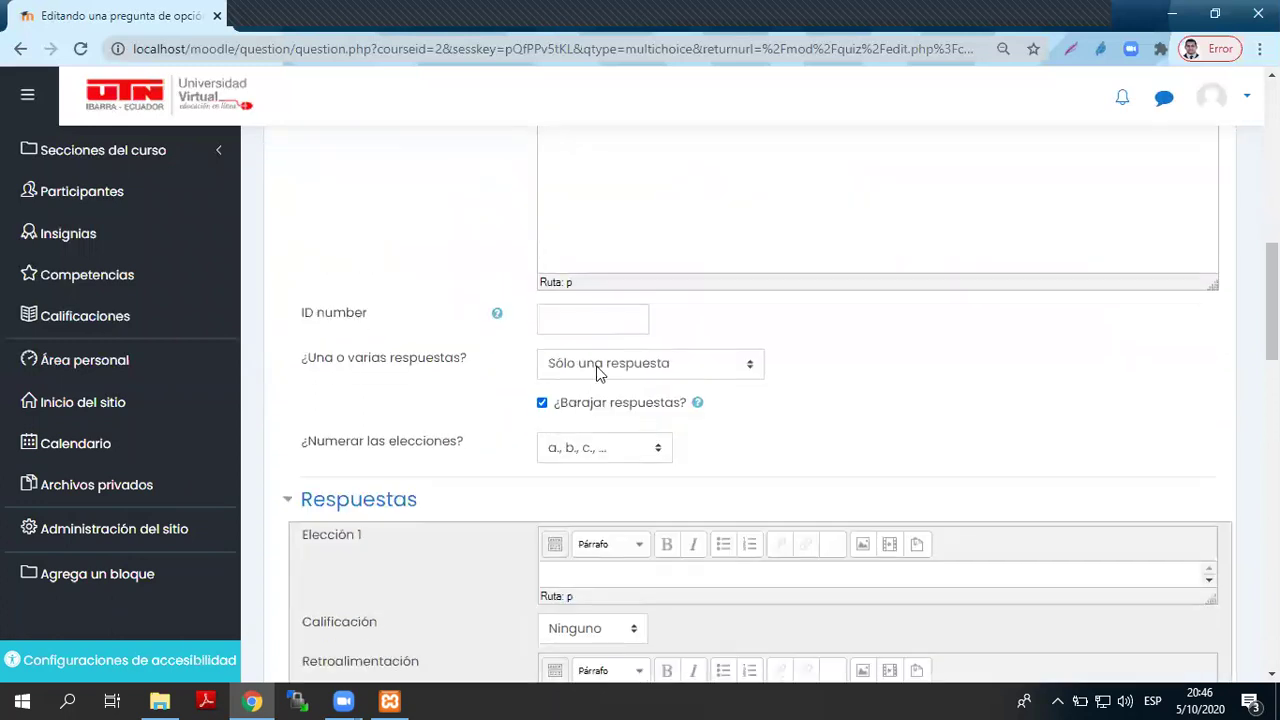
pyautogui.scroll(-1, 606, 420)
pyautogui.click(594, 469)
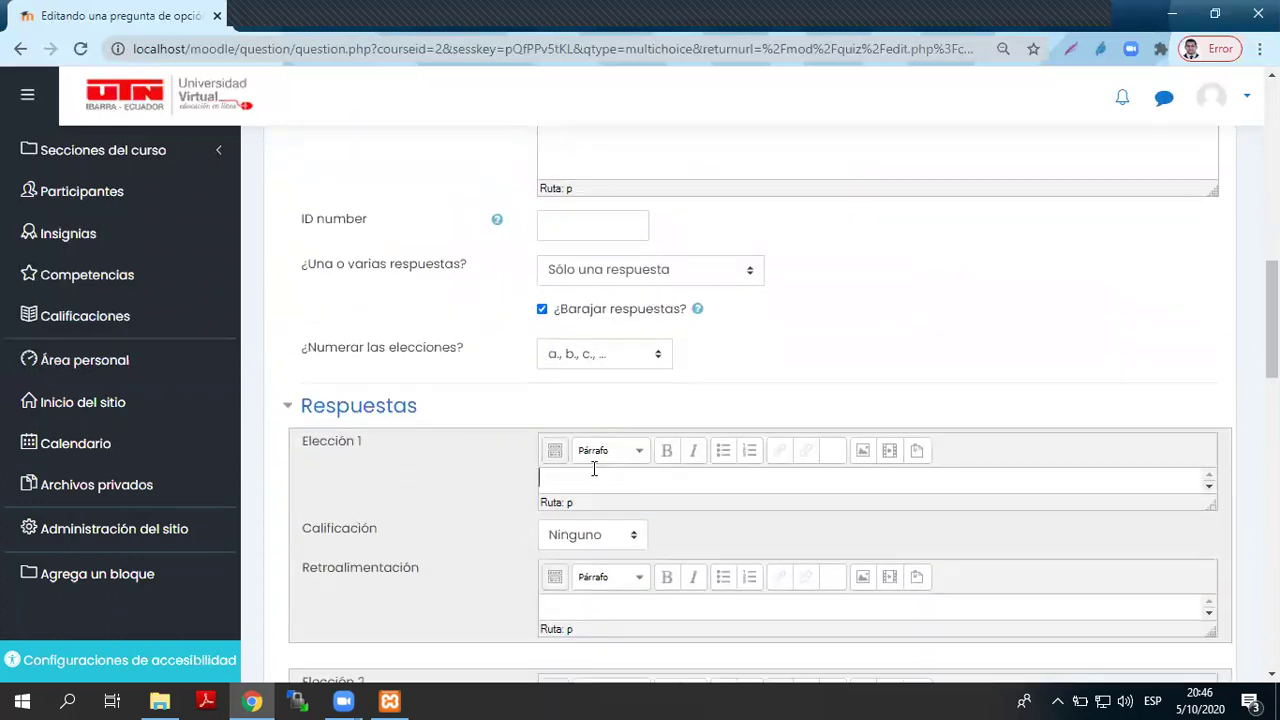
pyautogui.write('Quito')
pyautogui.press('Return')
pyautogui.scroll(-3, 581, 528)
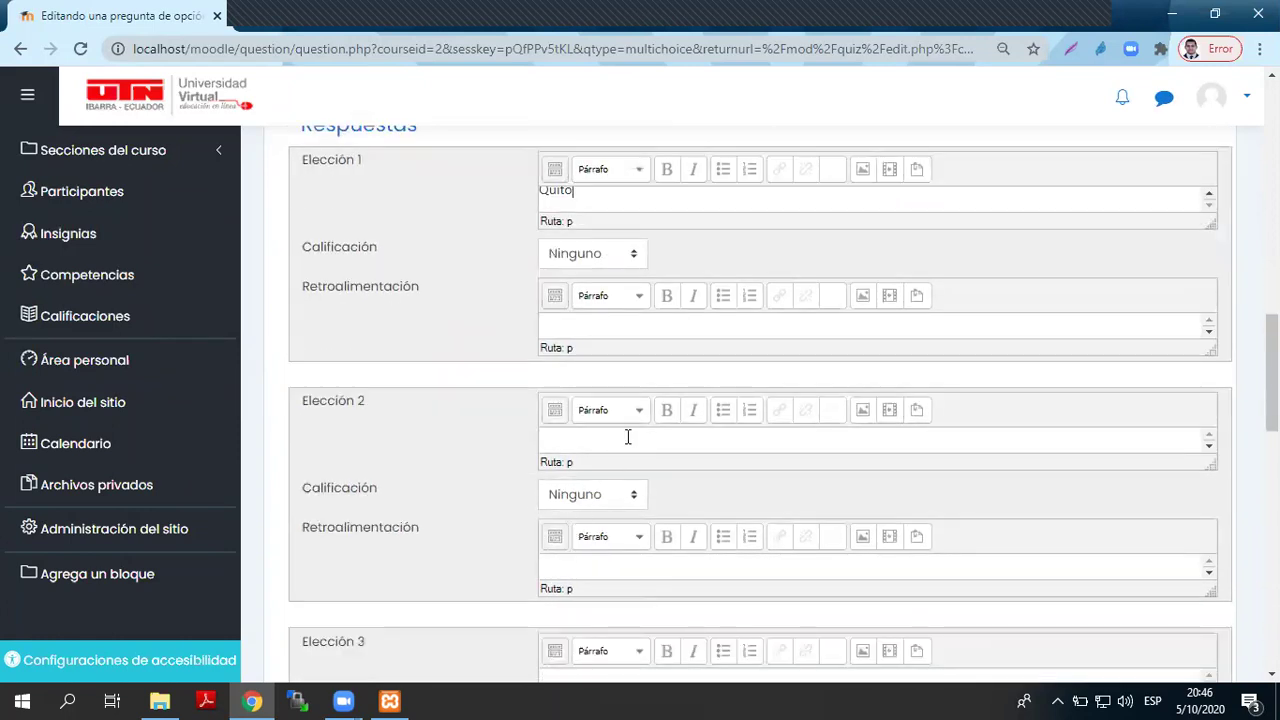
pyautogui.write('Otavalo')
pyautogui.press('Return')
pyautogui.scroll(-4, 634, 508)
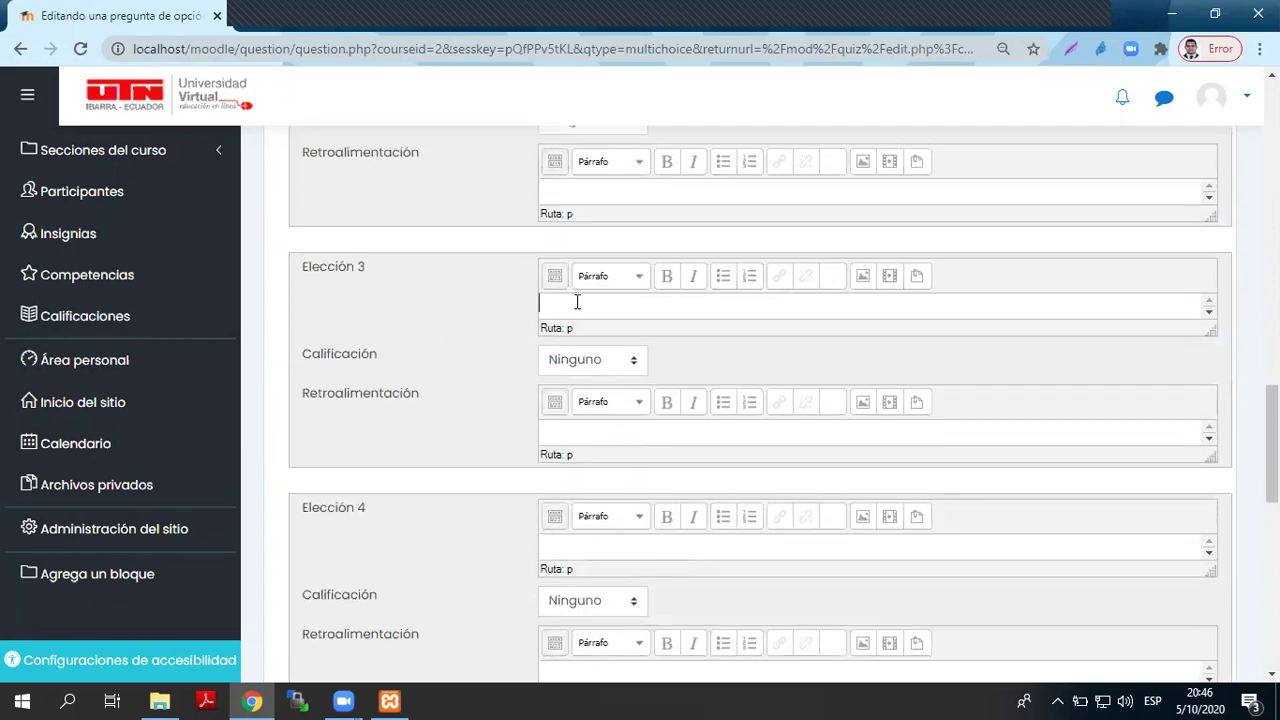
pyautogui.write('Ibarra')
# - Give Ibarra a 100% grade and save the question
pyautogui.click(617, 376)
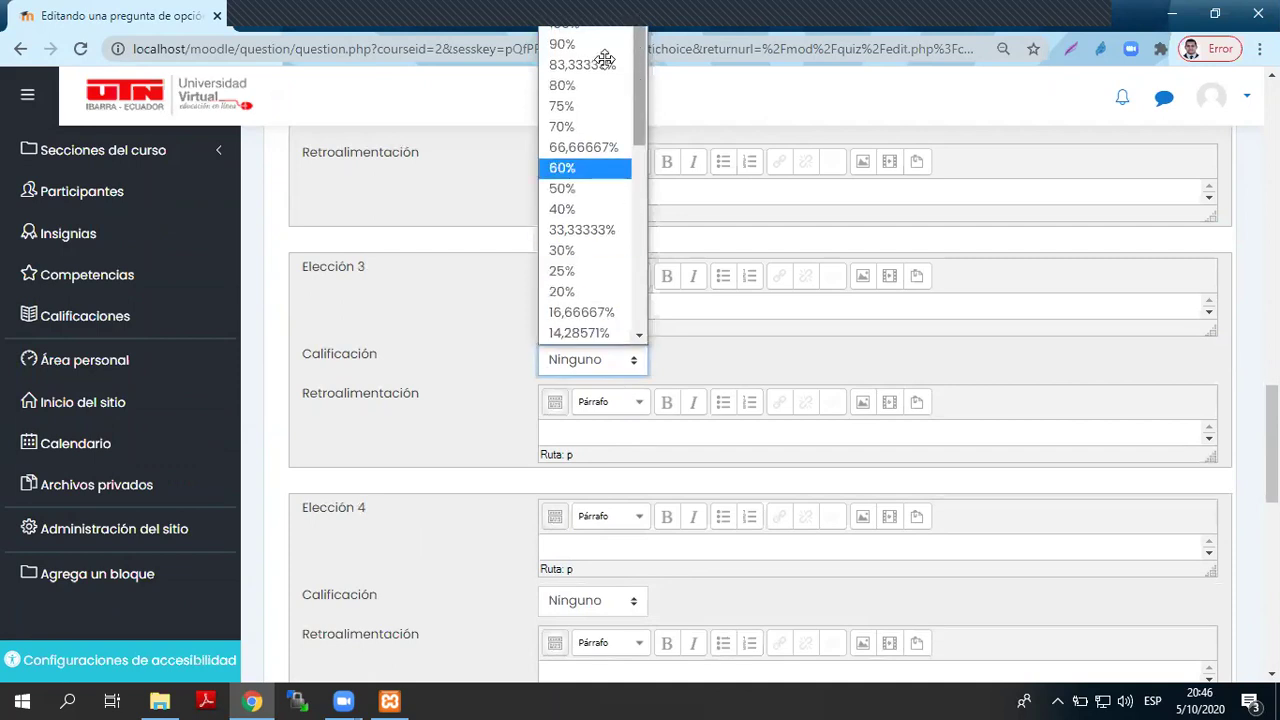
pyautogui.click(598, 34)
pyautogui.scroll(-6, 520, 555)
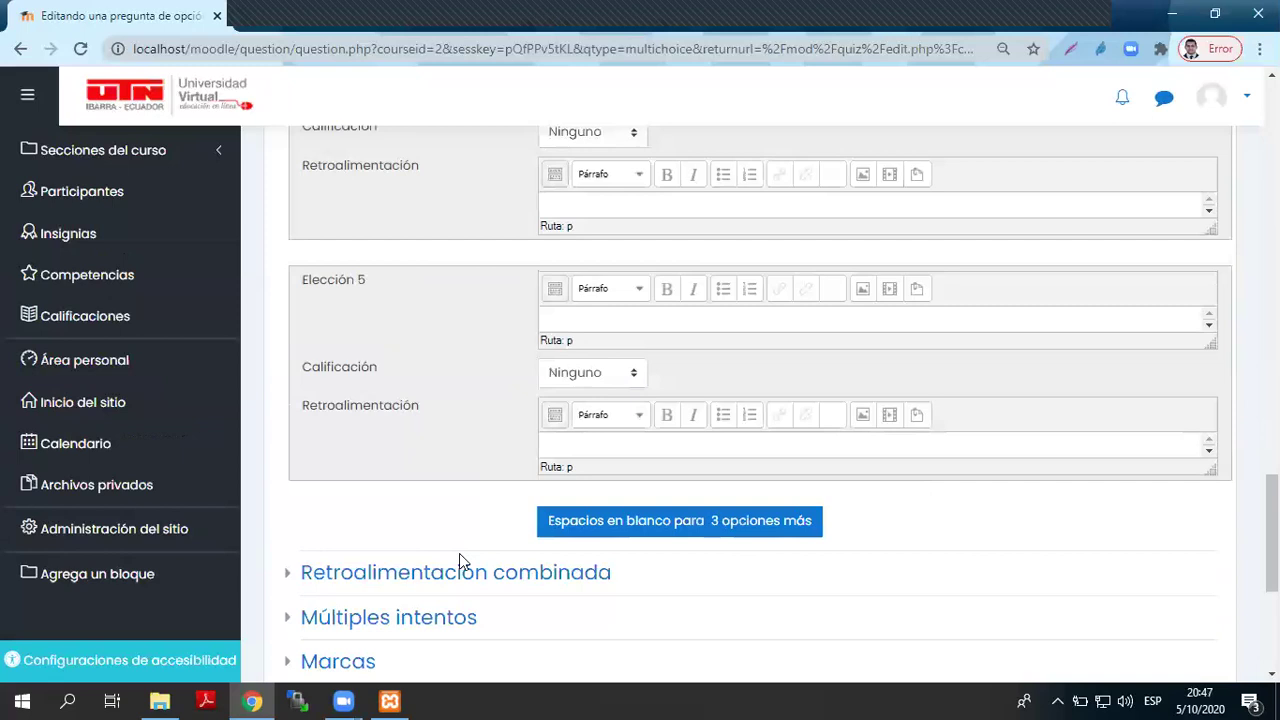
pyautogui.click(590, 566)
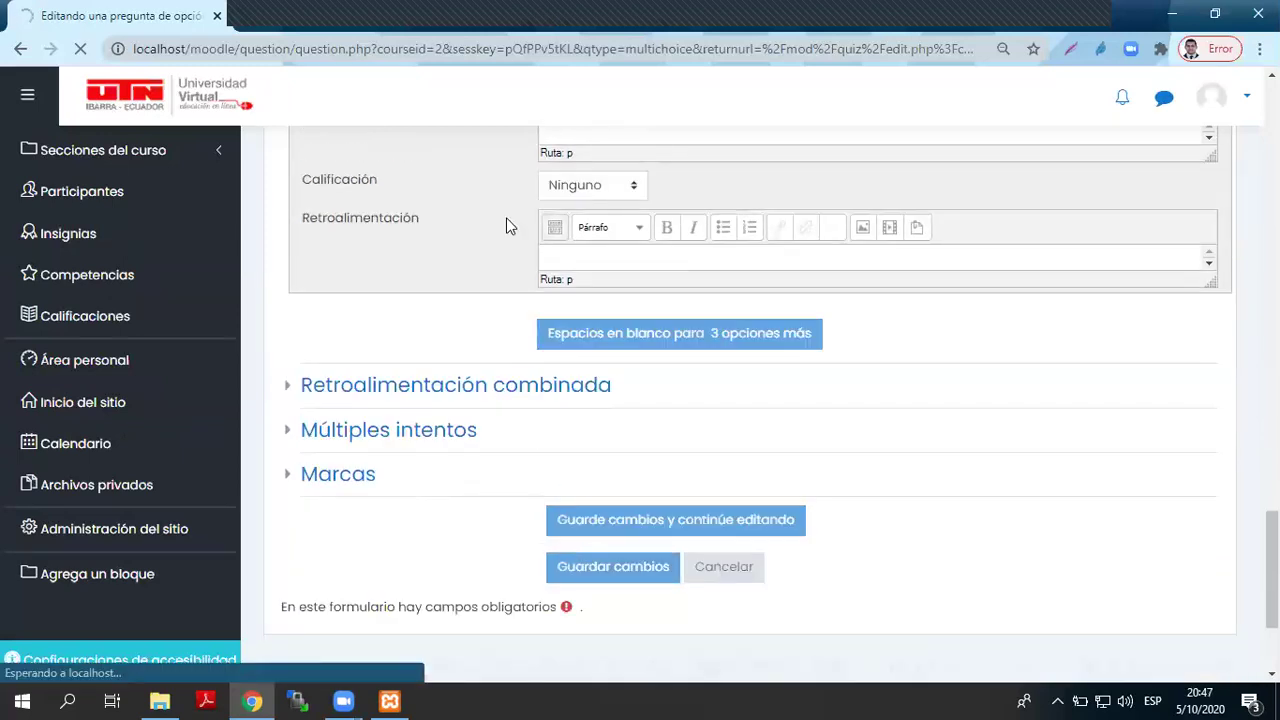
pyautogui.scroll(-3, 628, 409)
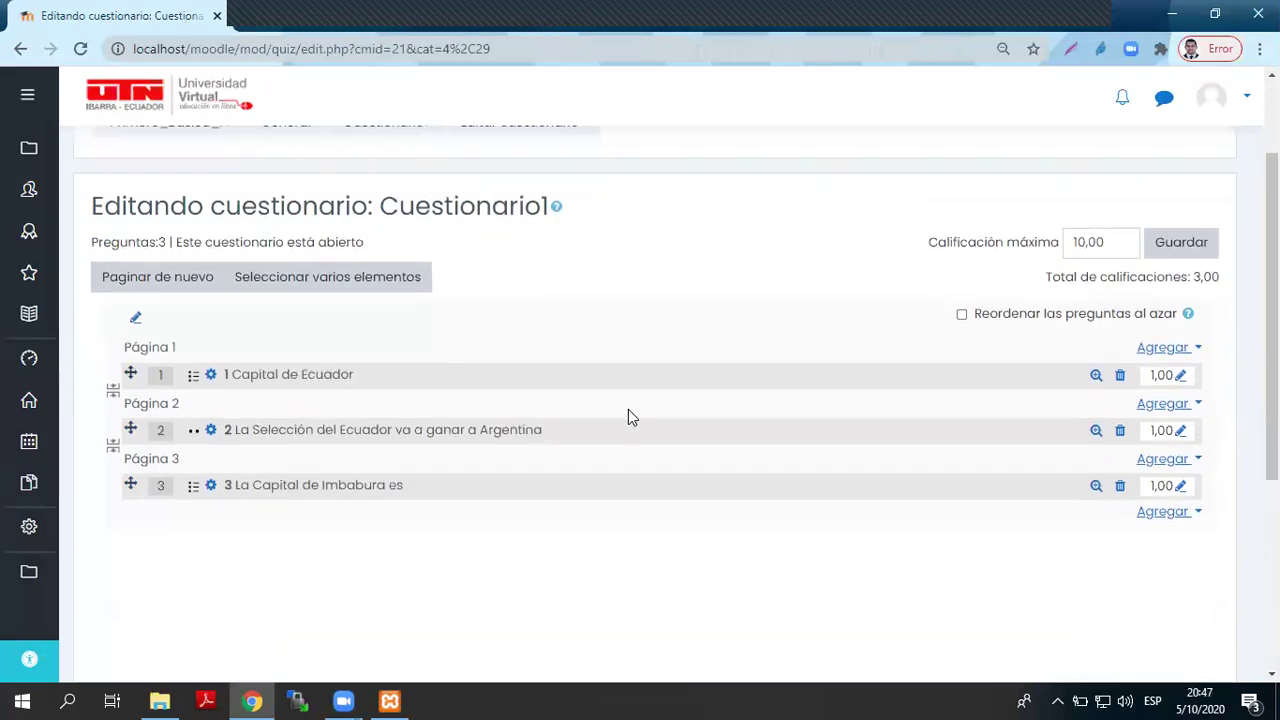
# - Return to Primero Básica A and choose Glosario from the activity list
pyautogui.scroll(3, 628, 417)
pyautogui.click(198, 260)
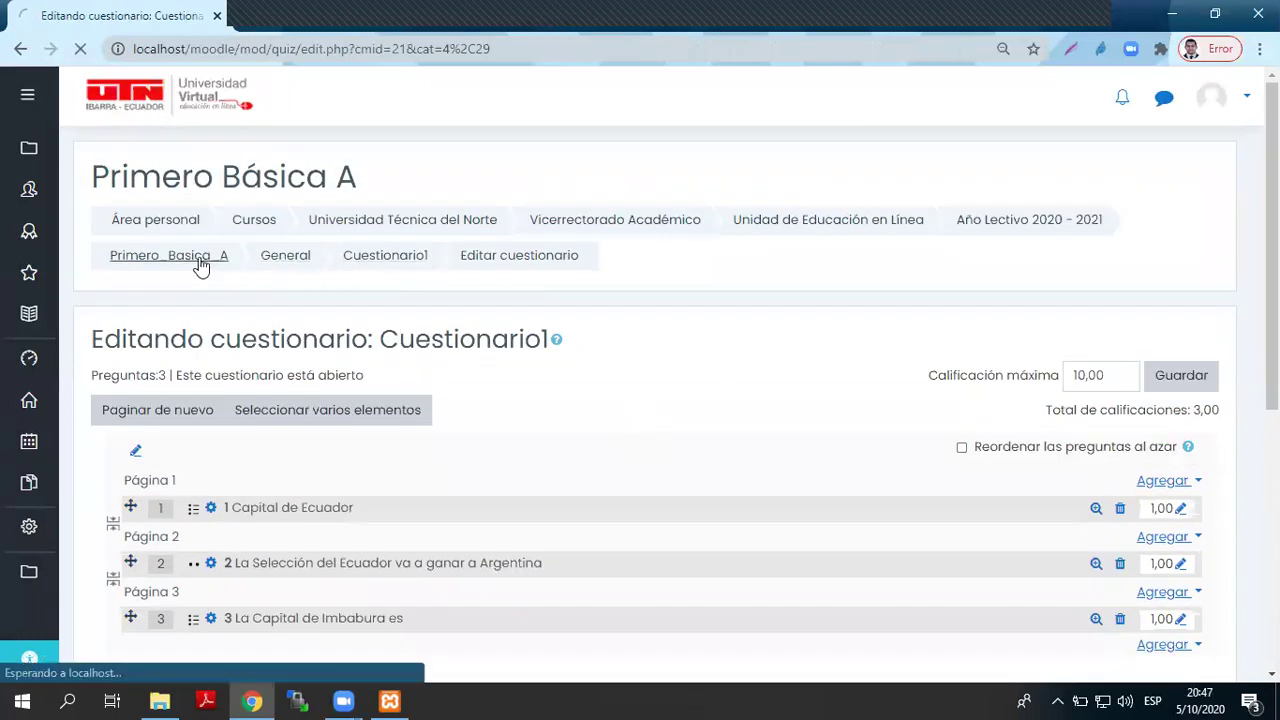
pyautogui.scroll(-3, 1000, 540)
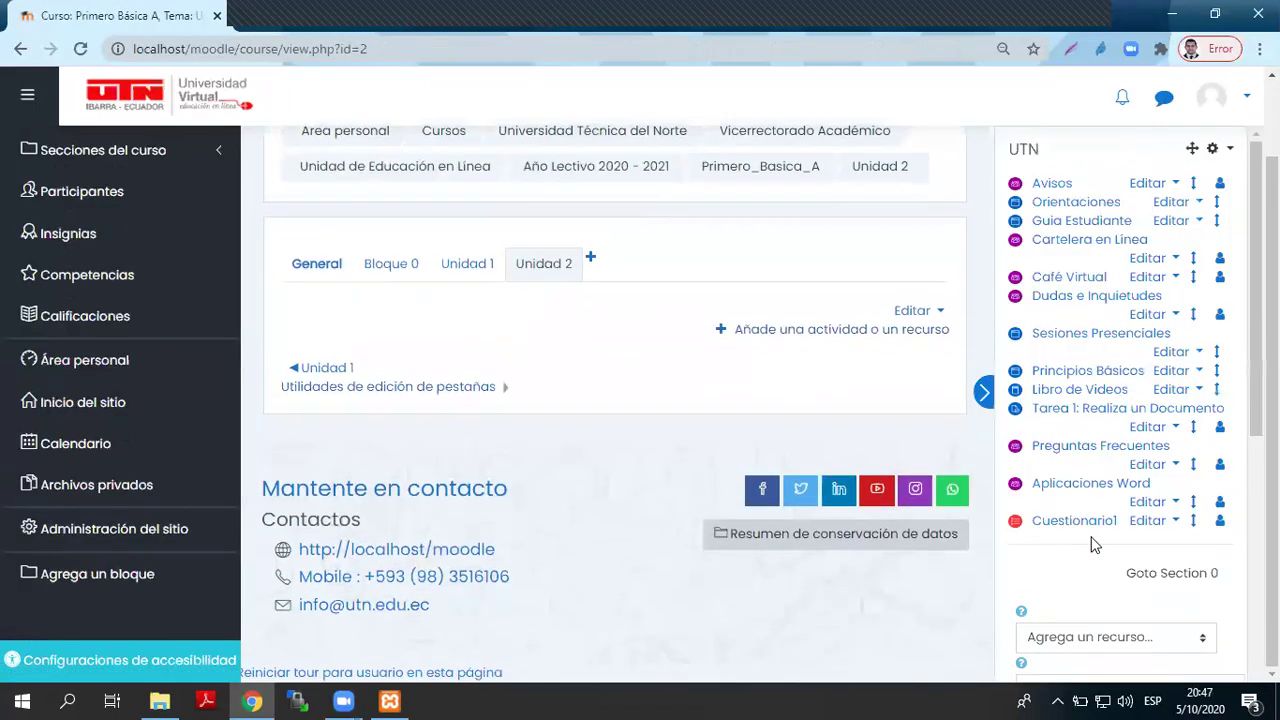
pyautogui.scroll(3, 1093, 543)
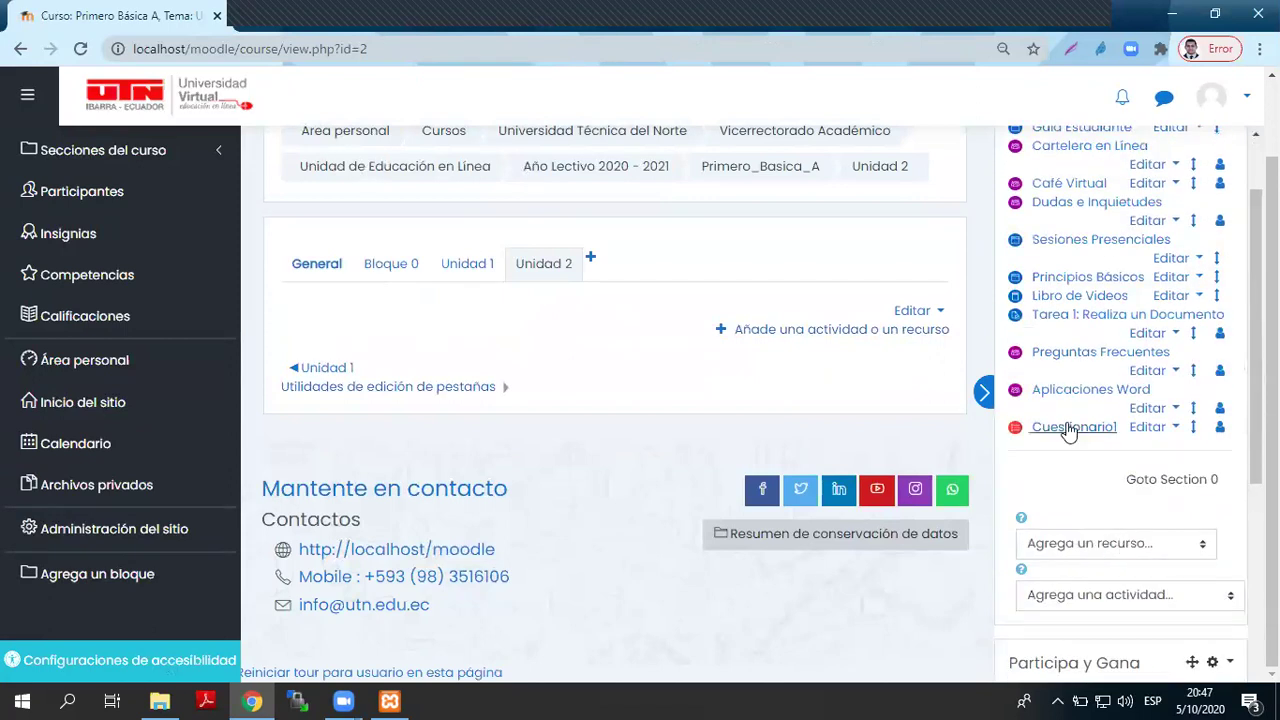
pyautogui.scroll(-1, 1147, 559)
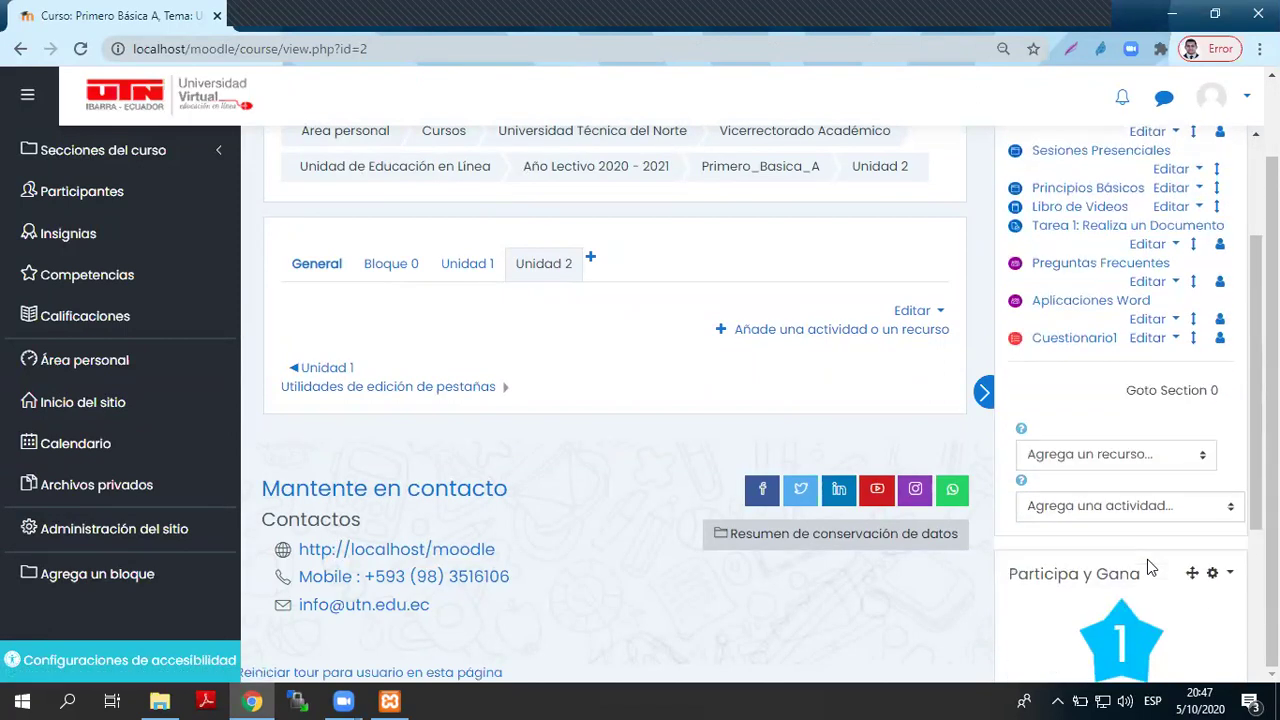
pyautogui.click(1150, 508)
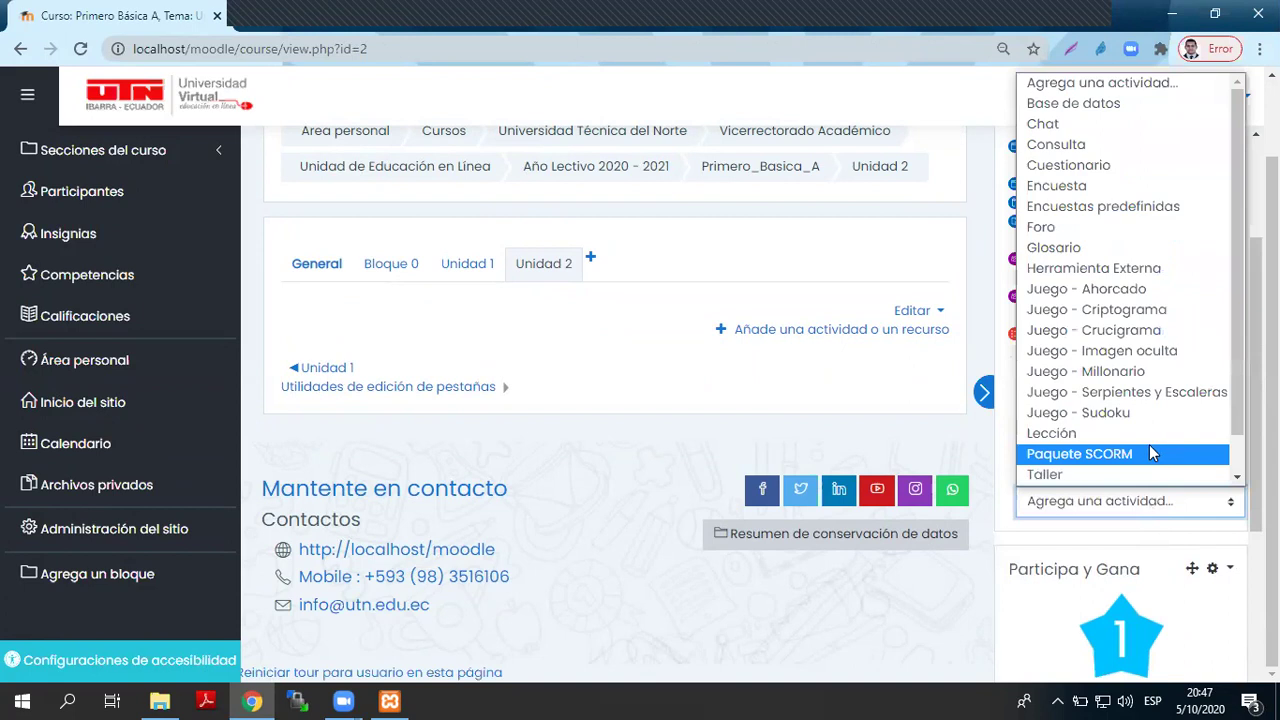
pyautogui.click(1095, 250)
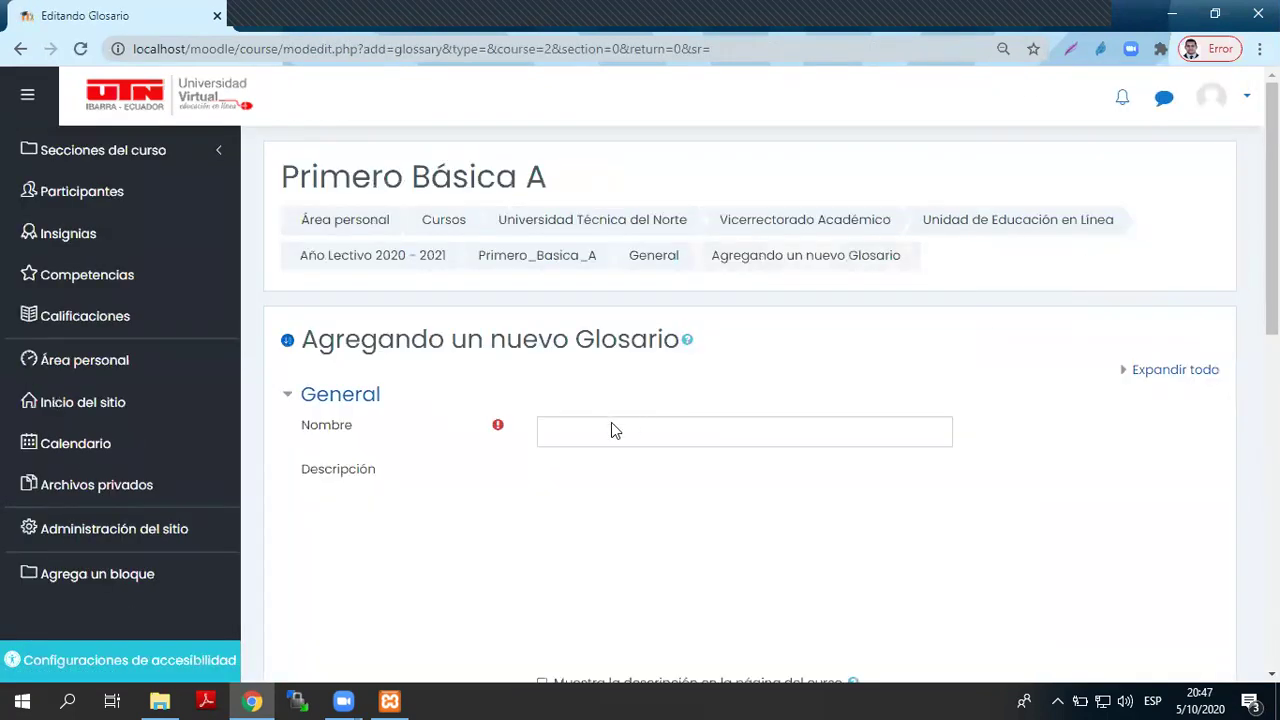
pyautogui.click(601, 427)
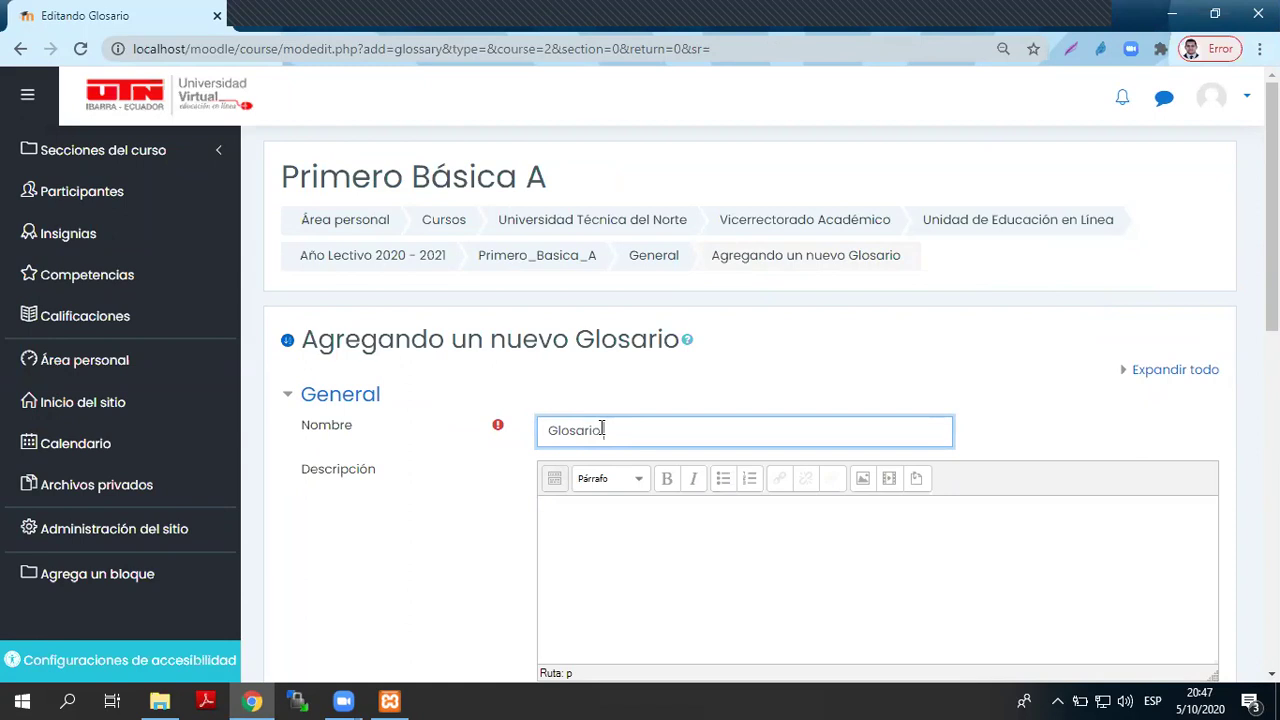
# - Name the glossary 'Glosario Primero A' and save and display it
pyautogui.write('Glosario Primero A')
pyautogui.scroll(-8, 733, 383)
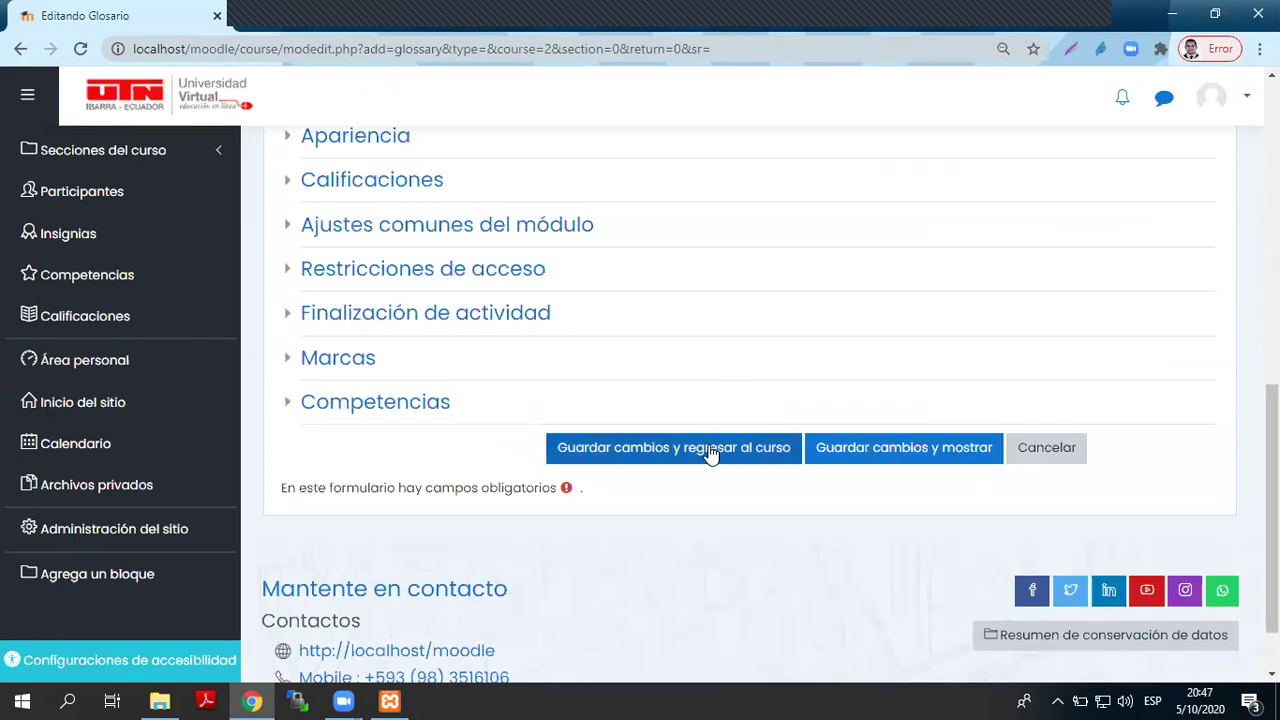
pyautogui.click(848, 447)
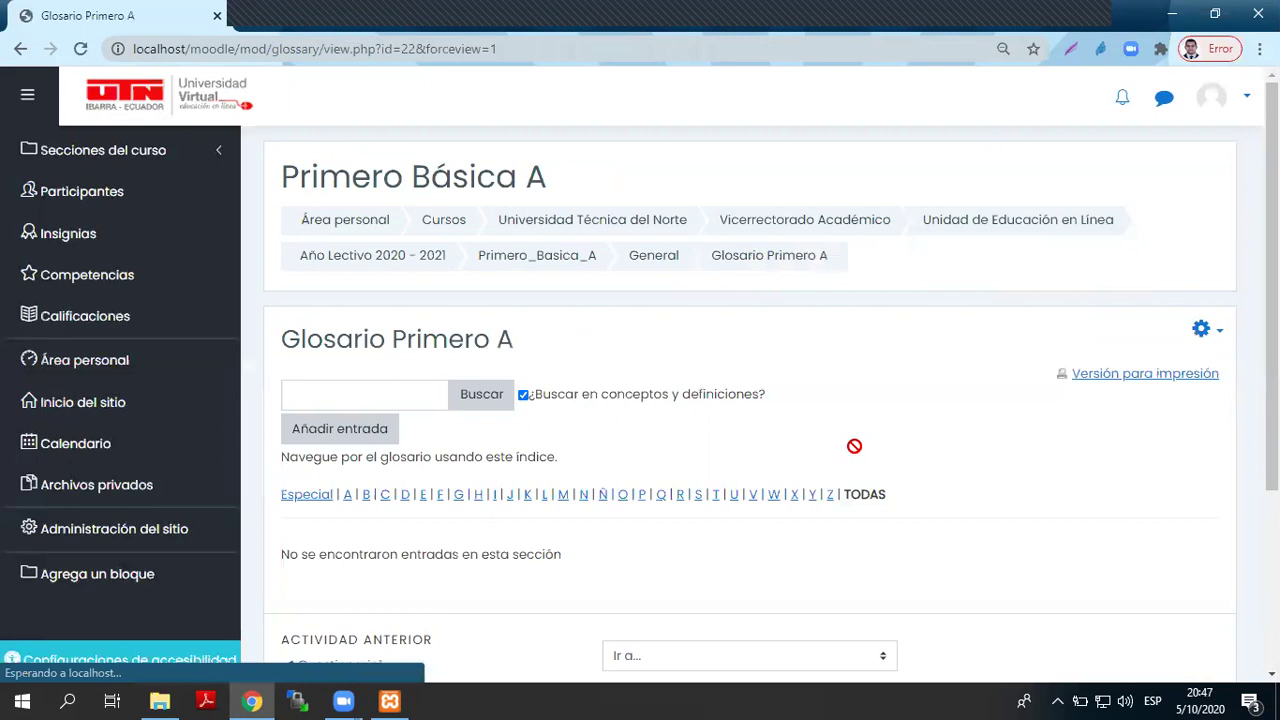
# - Start a new glossary entry with the concept Moodle
pyautogui.scroll(-3, 854, 446)
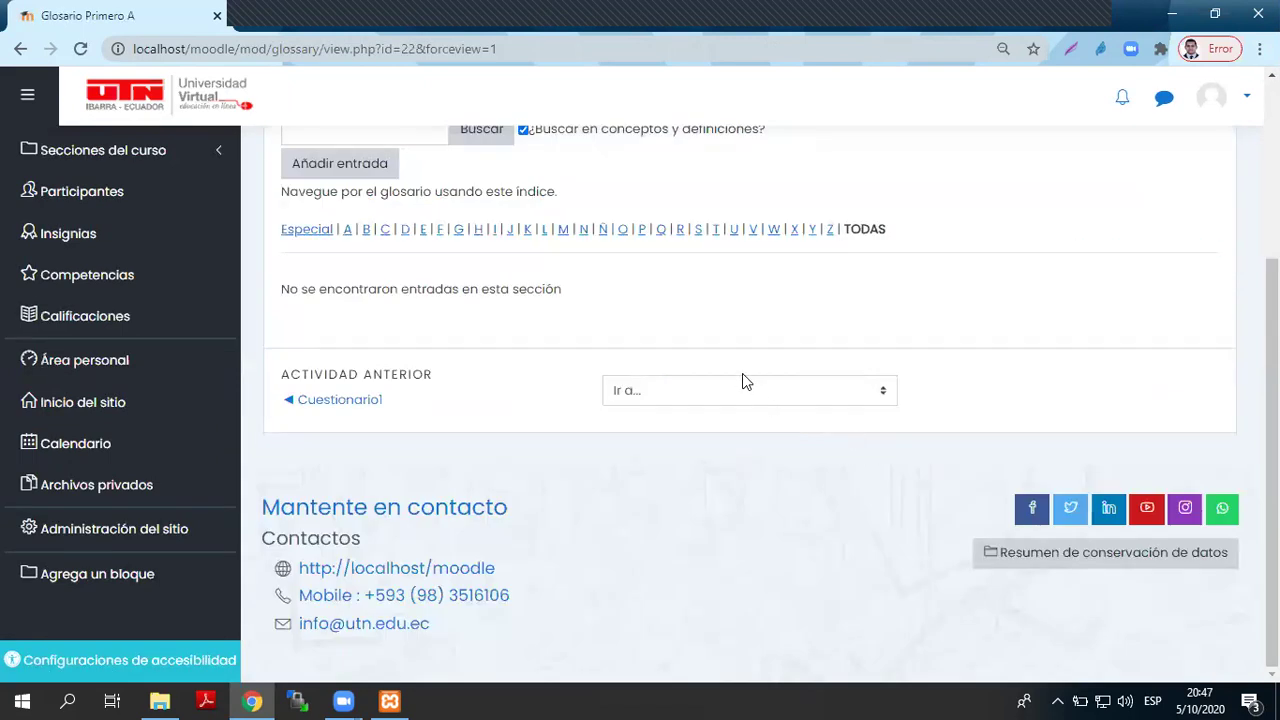
pyautogui.scroll(3, 743, 380)
pyautogui.click(338, 428)
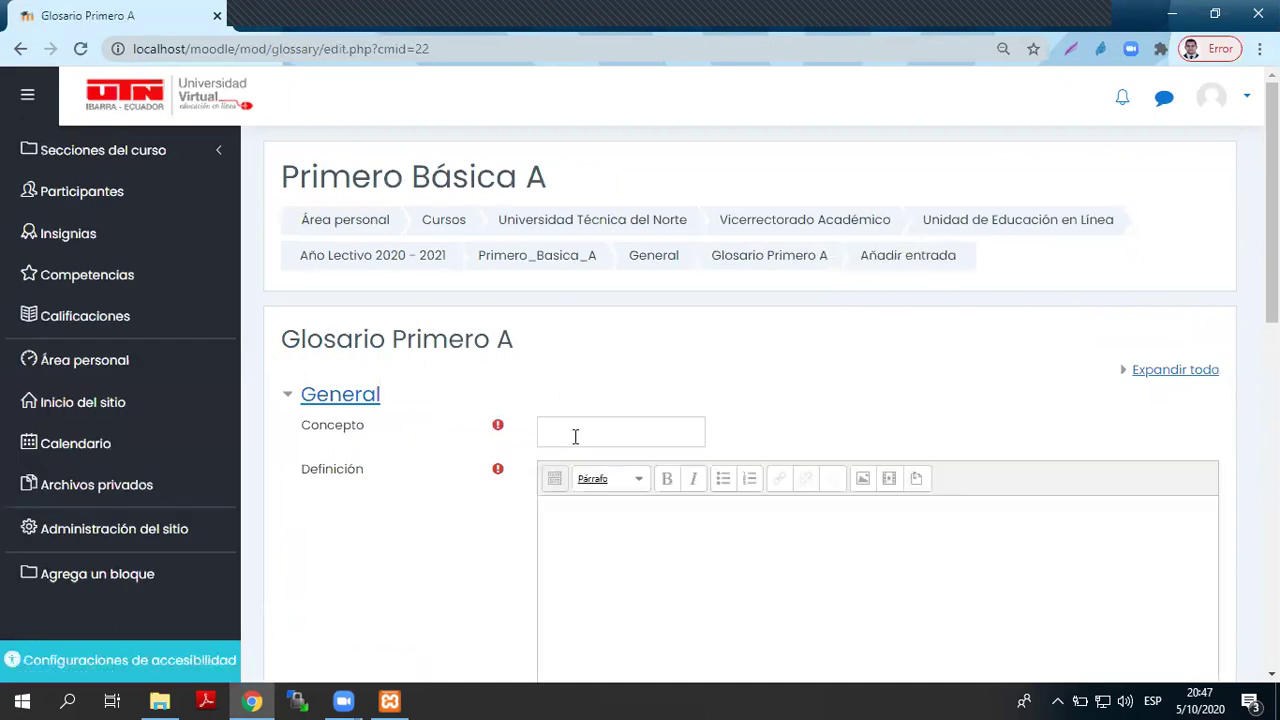
pyautogui.click(577, 435)
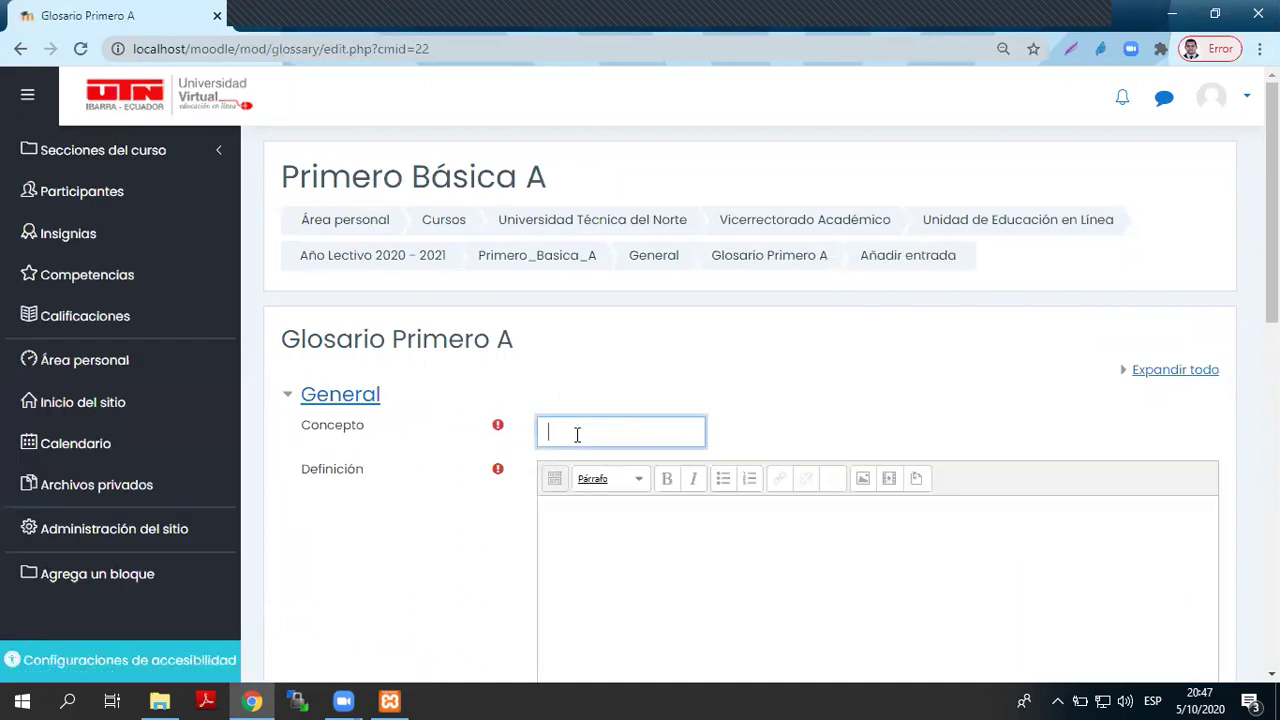
pyautogui.write('Moodle')
# - Define it as 'LMS Sistema de administración de contenidos y servicios elearning'
pyautogui.scroll(-3, 578, 437)
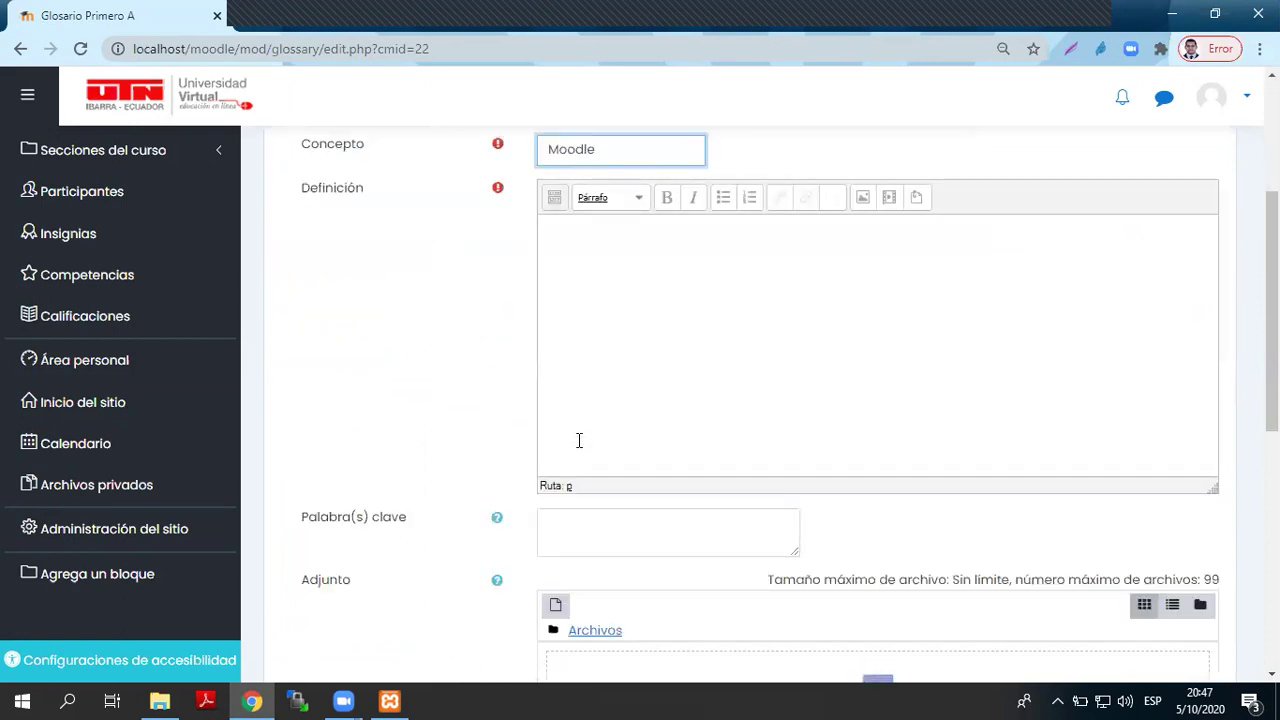
pyautogui.scroll(1, 577, 440)
pyautogui.click(631, 423)
pyautogui.write('L')
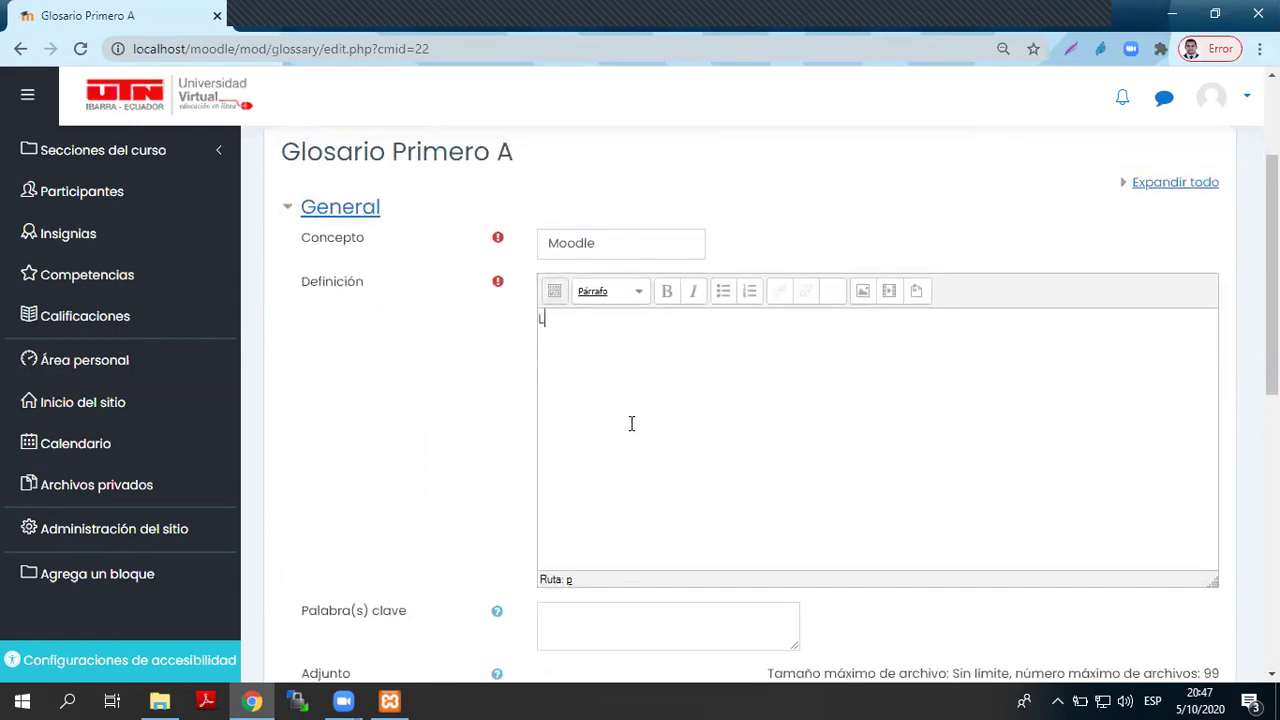
pyautogui.write('MS Sistema de administración de con')
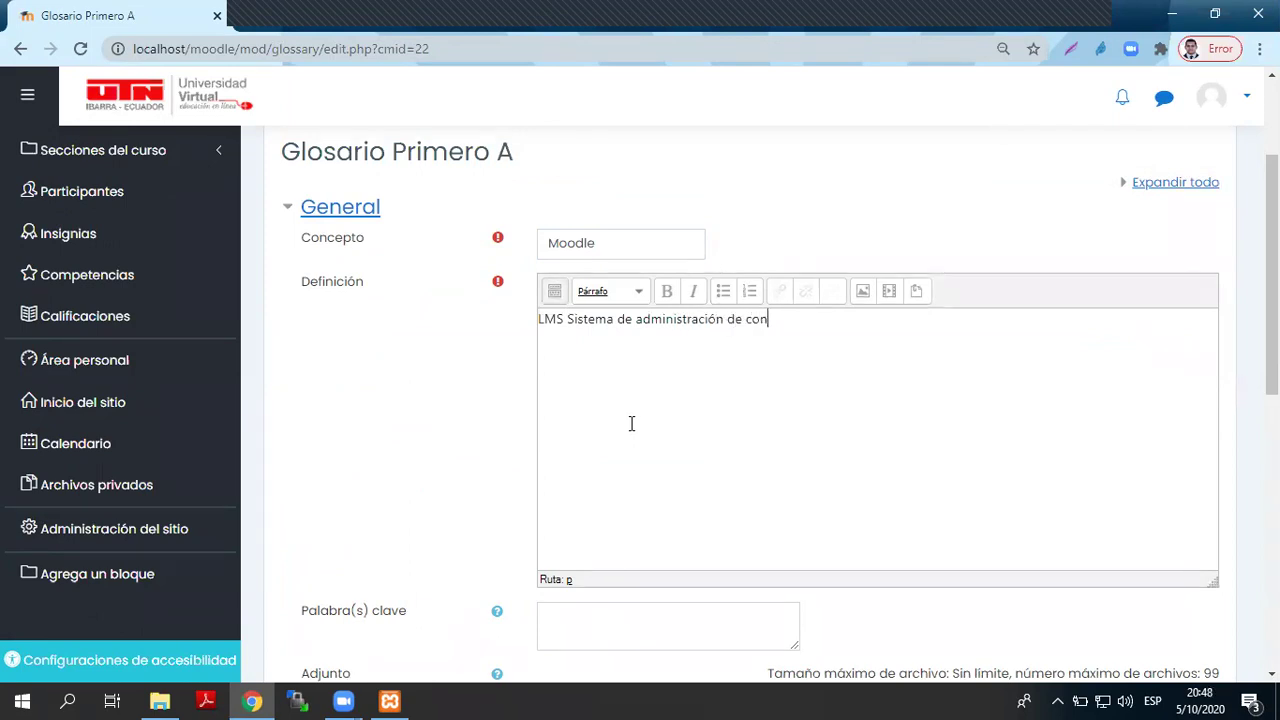
pyautogui.write('tenidos y servicios ele')
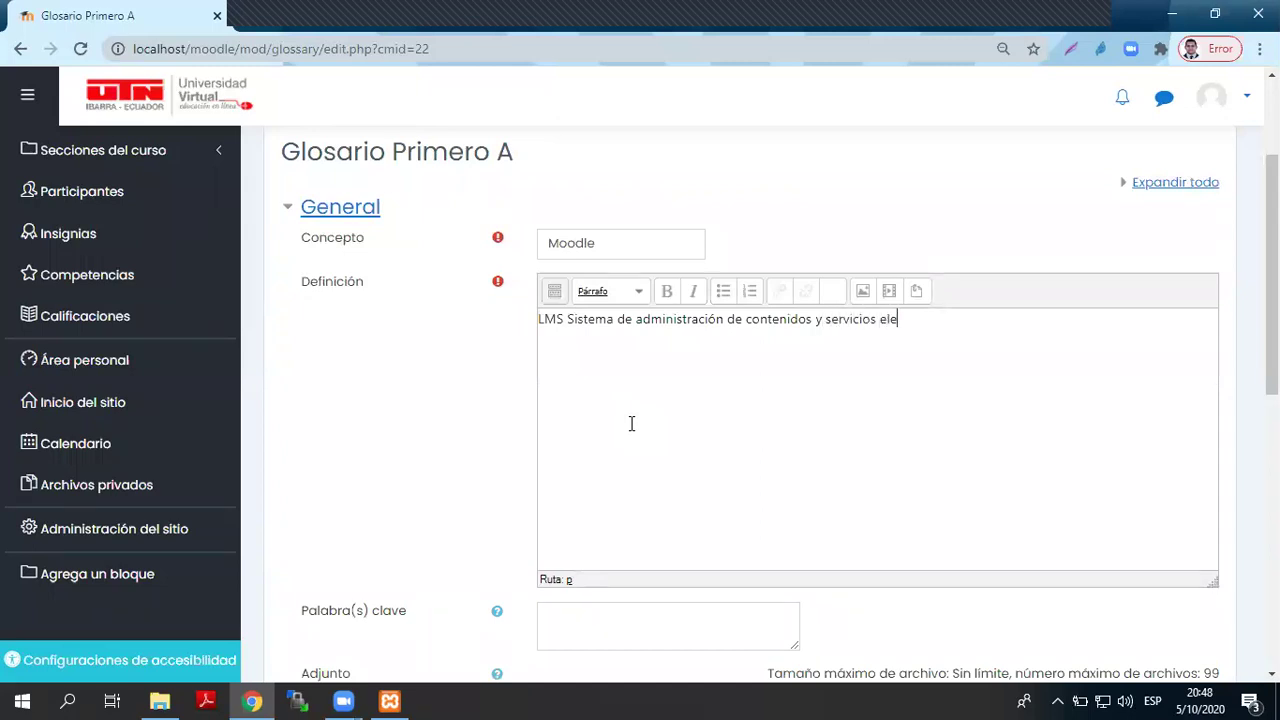
pyautogui.write('arning')
# - Add the keyword Moodle, save the entry, and begin another new entry
pyautogui.scroll(-3, 786, 397)
pyautogui.click(663, 356)
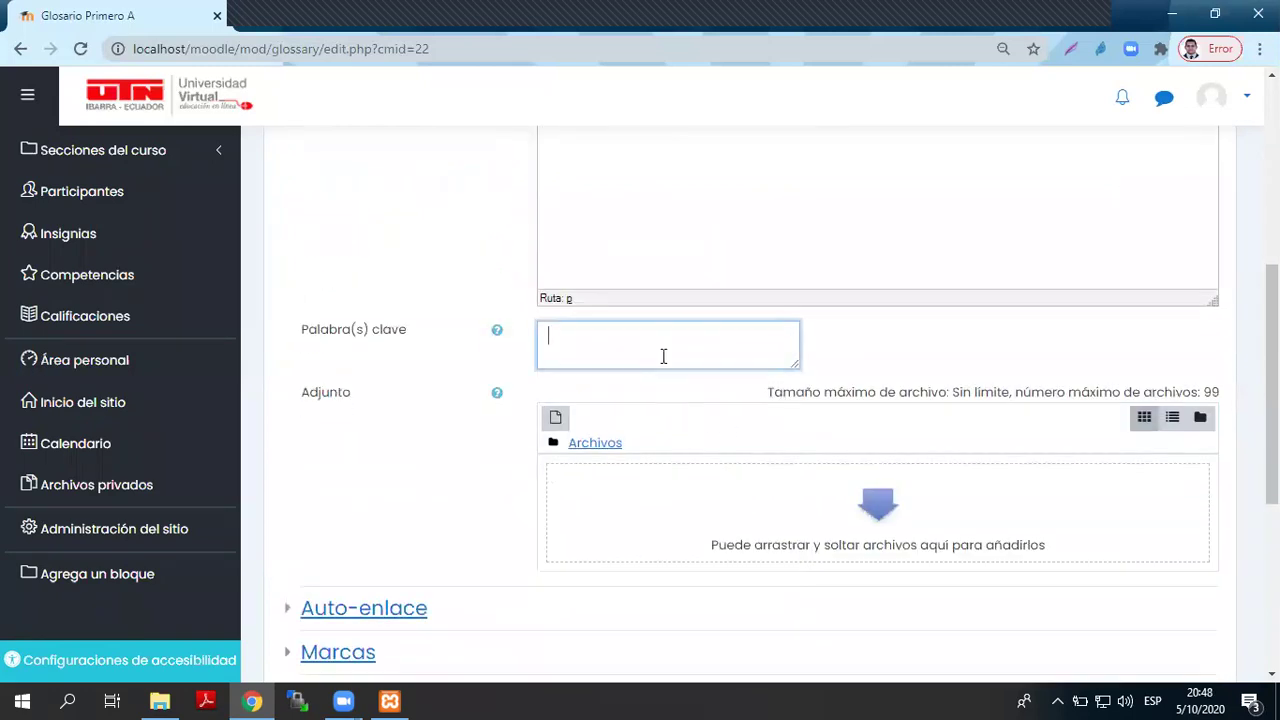
pyautogui.write('Moodle')
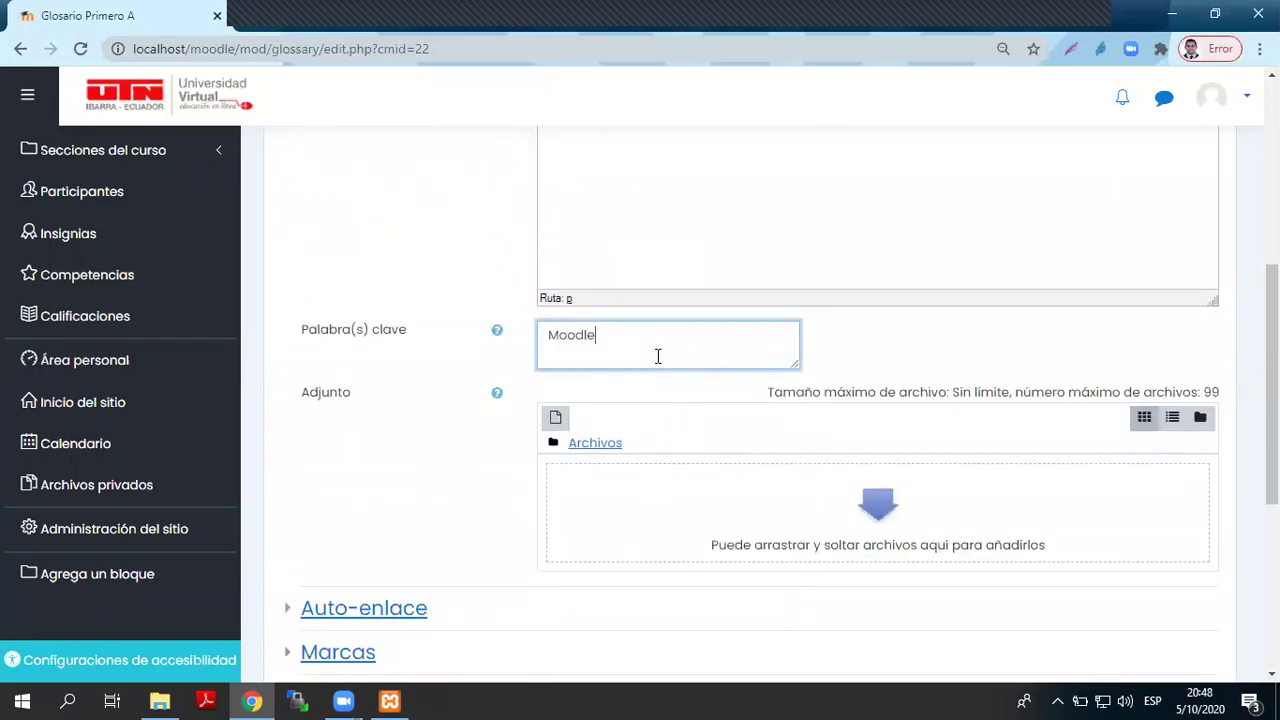
pyautogui.scroll(-4, 658, 356)
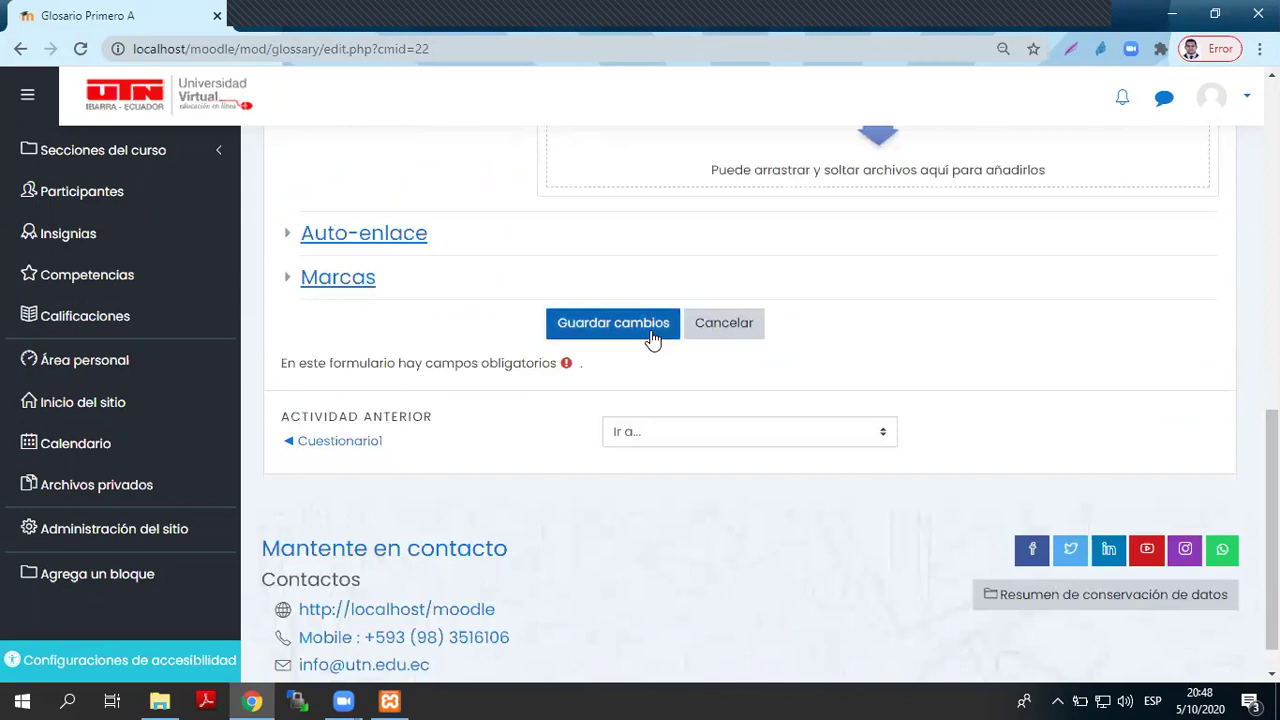
pyautogui.click(652, 338)
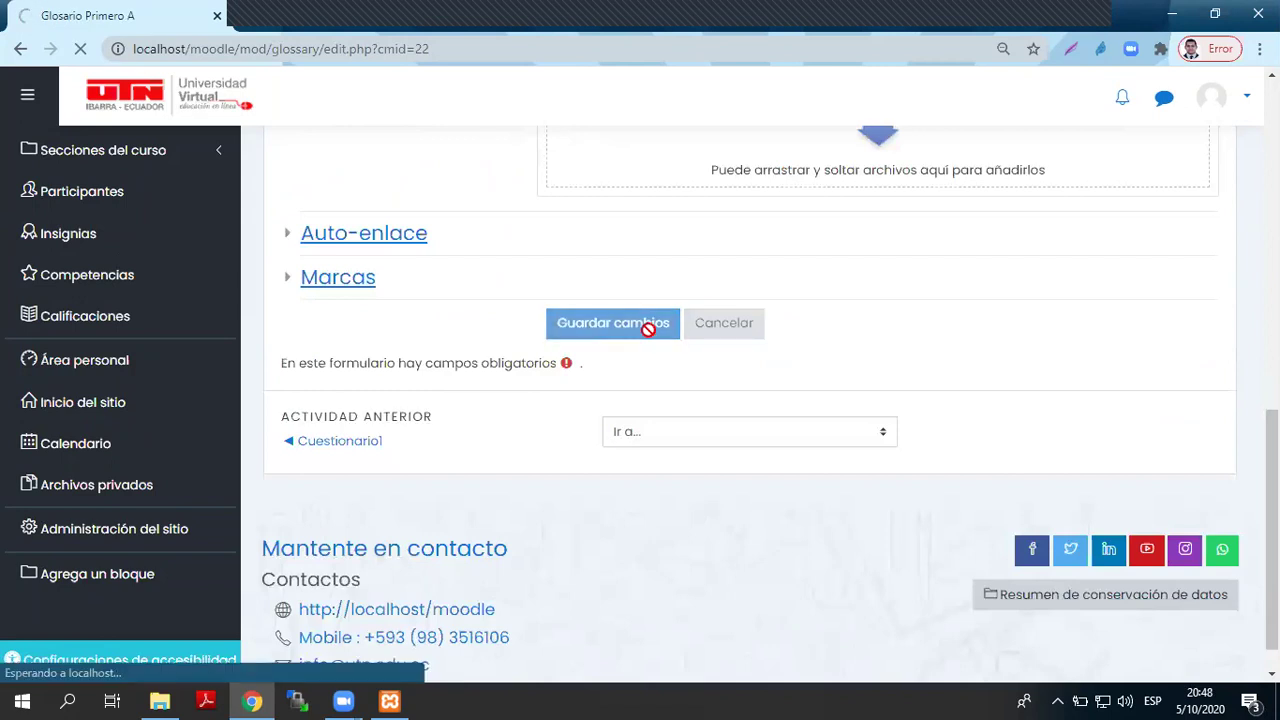
pyautogui.scroll(-3, 646, 337)
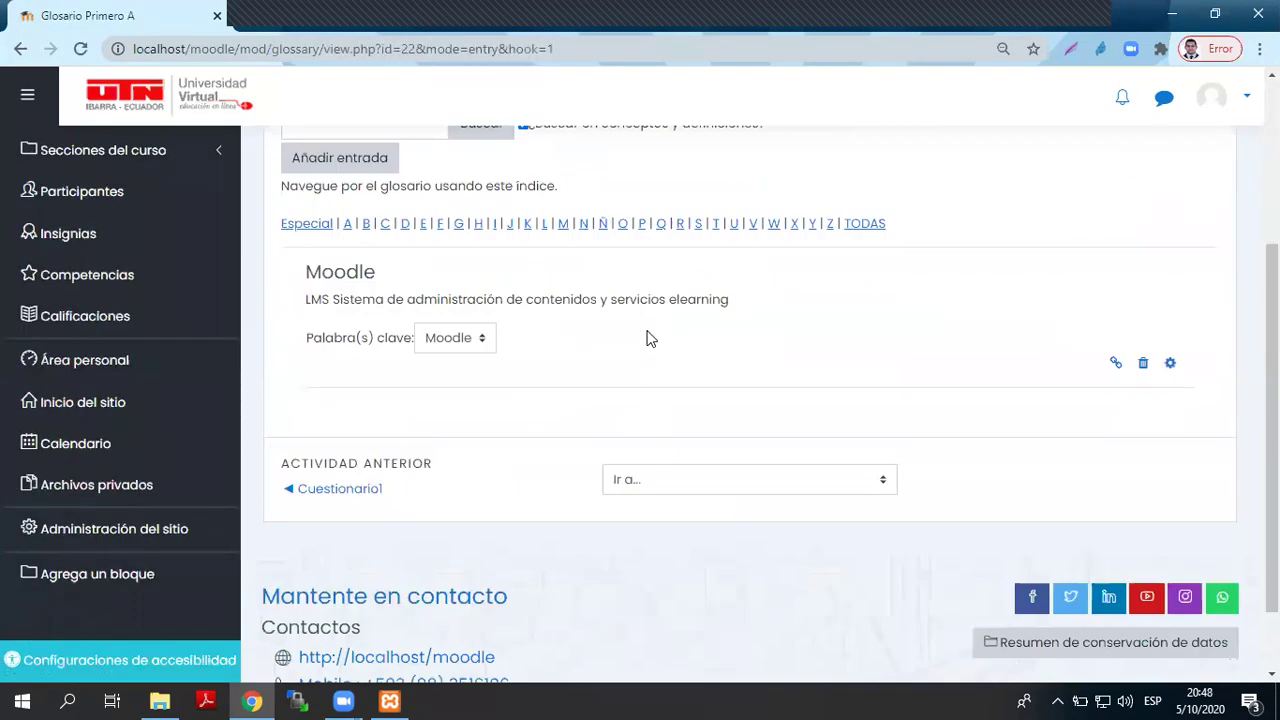
pyautogui.scroll(2, 610, 344)
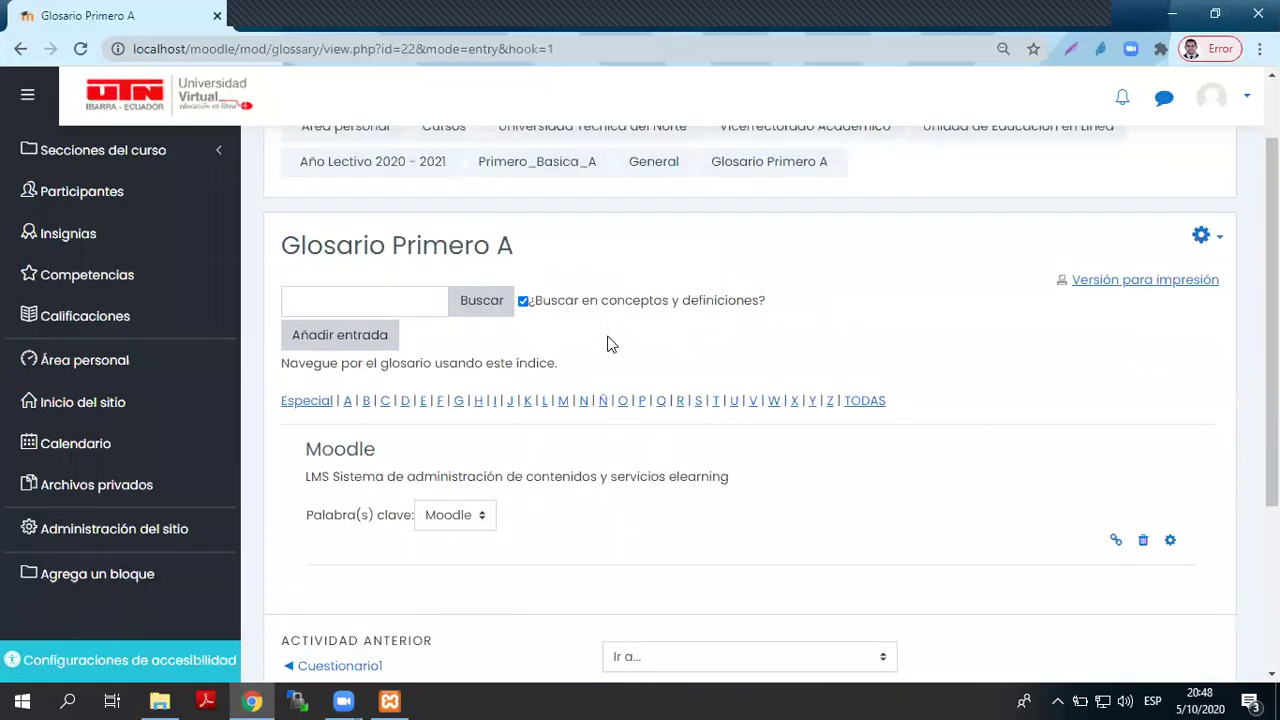
pyautogui.click(318, 337)
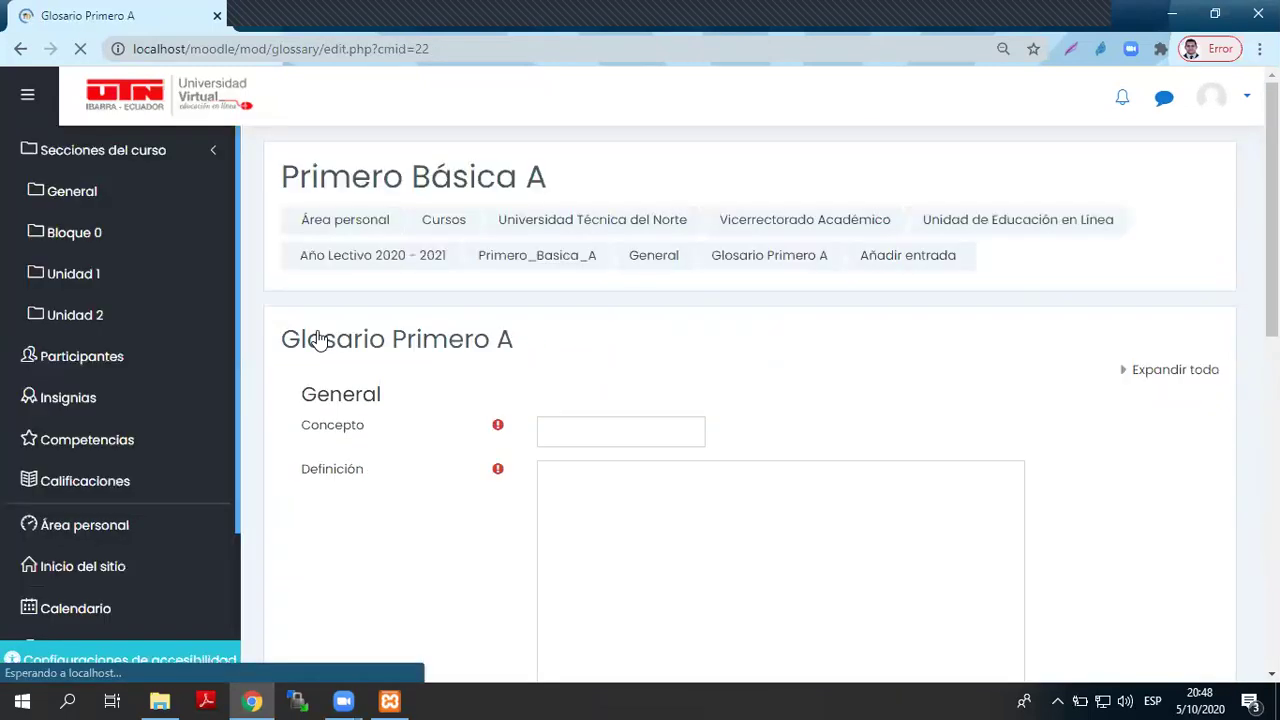
# - Enter Informática as the new entry's concept
pyautogui.click(566, 426)
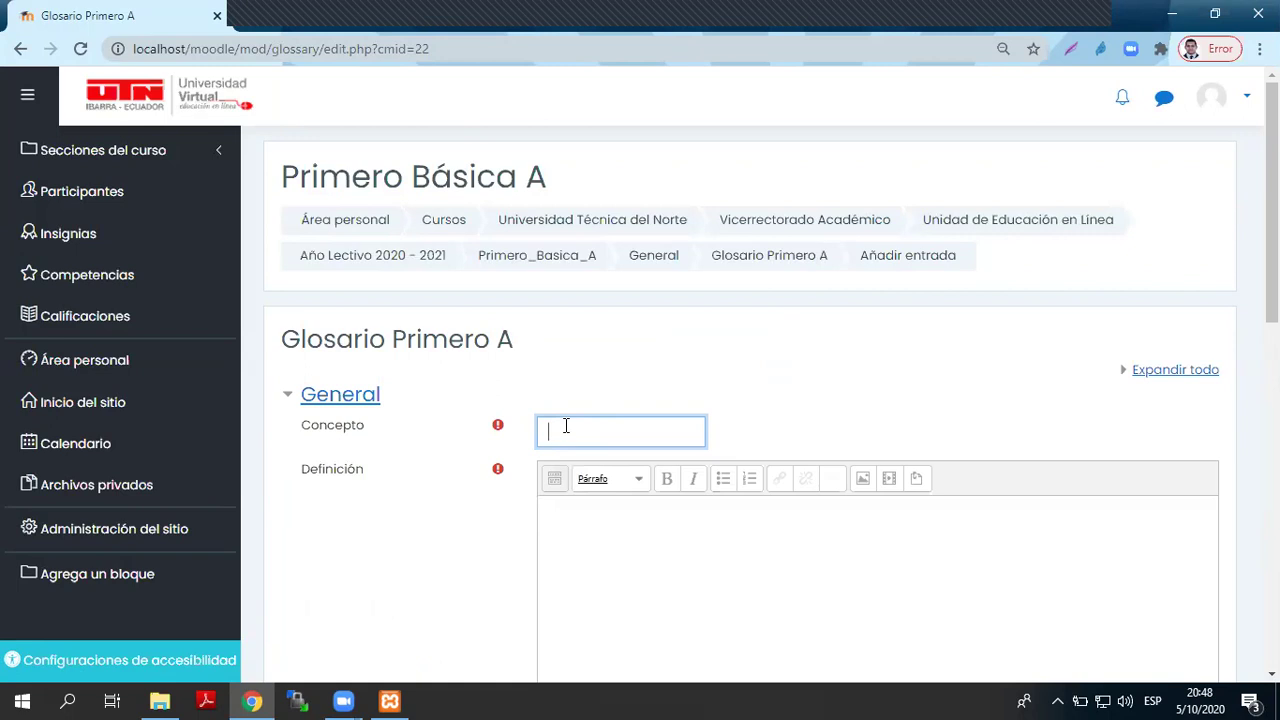
pyautogui.write('Informa')
pyautogui.press('BackSpace')
pyautogui.write('ática')
pyautogui.scroll(-3, 589, 429)
# - Write the definition 'Busca, Analiza y Procesa información'
pyautogui.click(630, 400)
pyautogui.write('Proces')
pyautogui.press('Home')
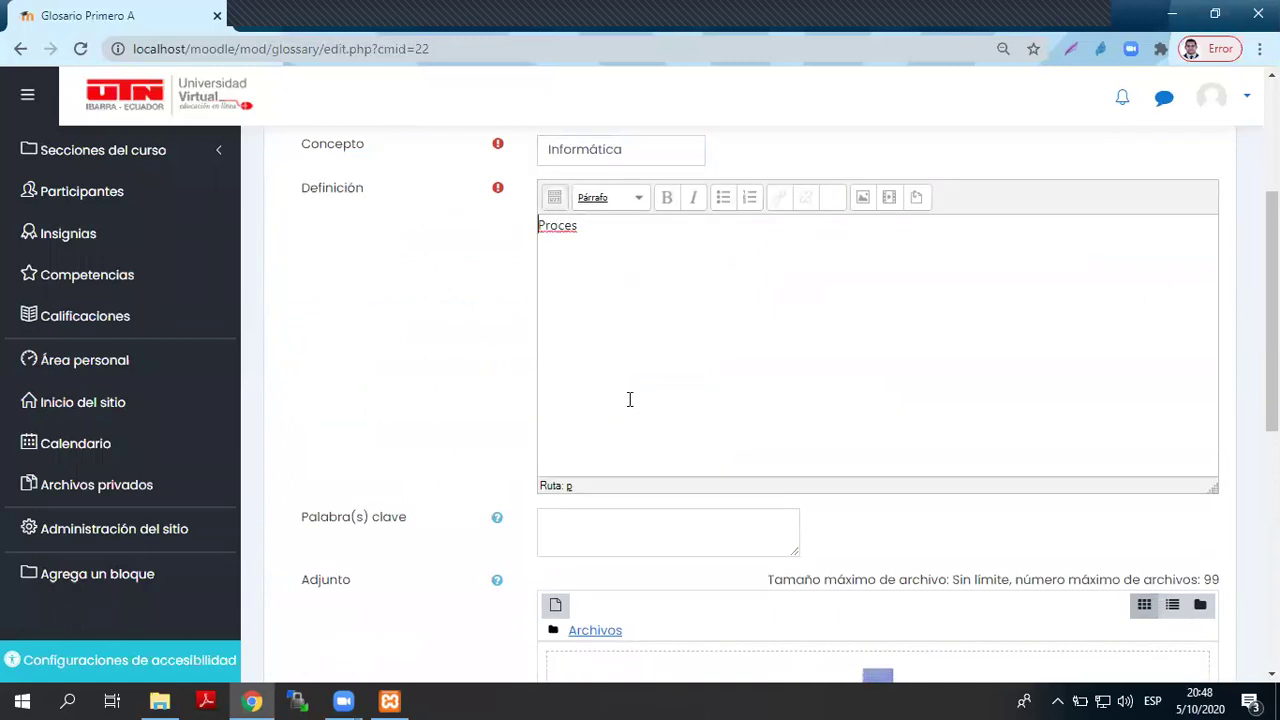
pyautogui.write('Bus')
pyautogui.write('ca.')
pyautogui.write(' Analiza ')
pyautogui.write('y ')
pyautogui.write('a ')
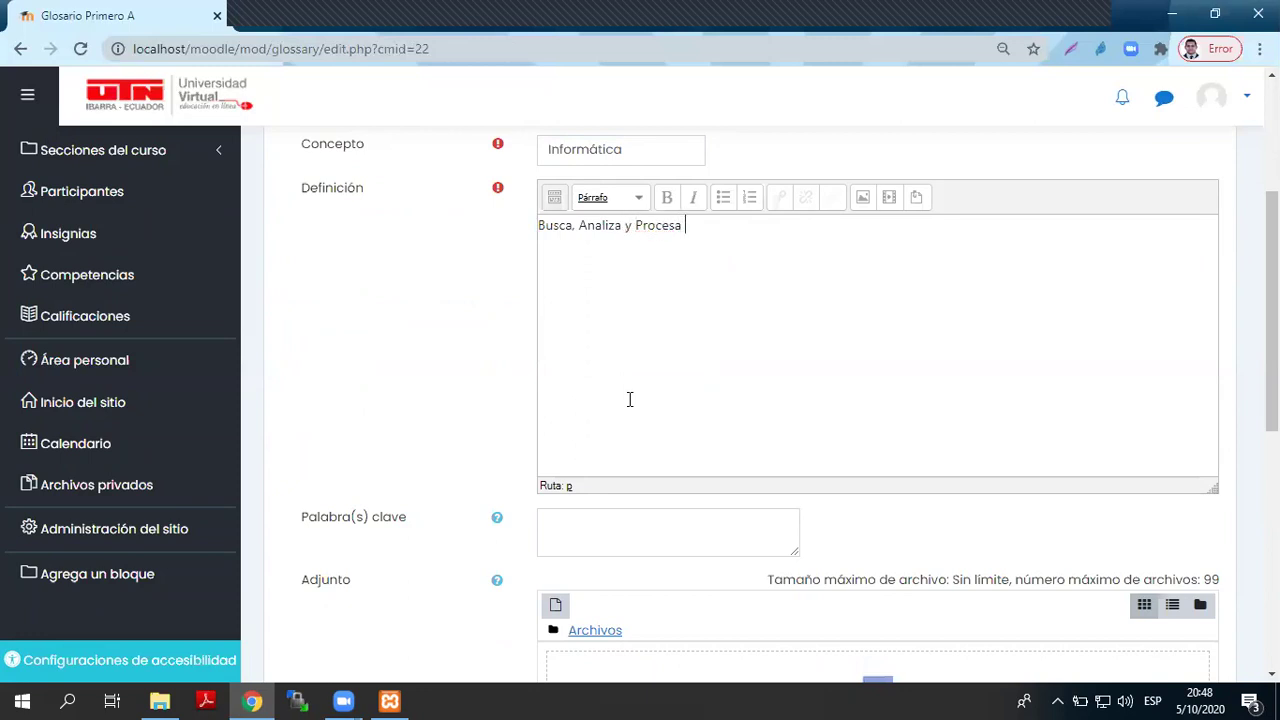
pyautogui.write('información')
pyautogui.scroll(-3, 630, 395)
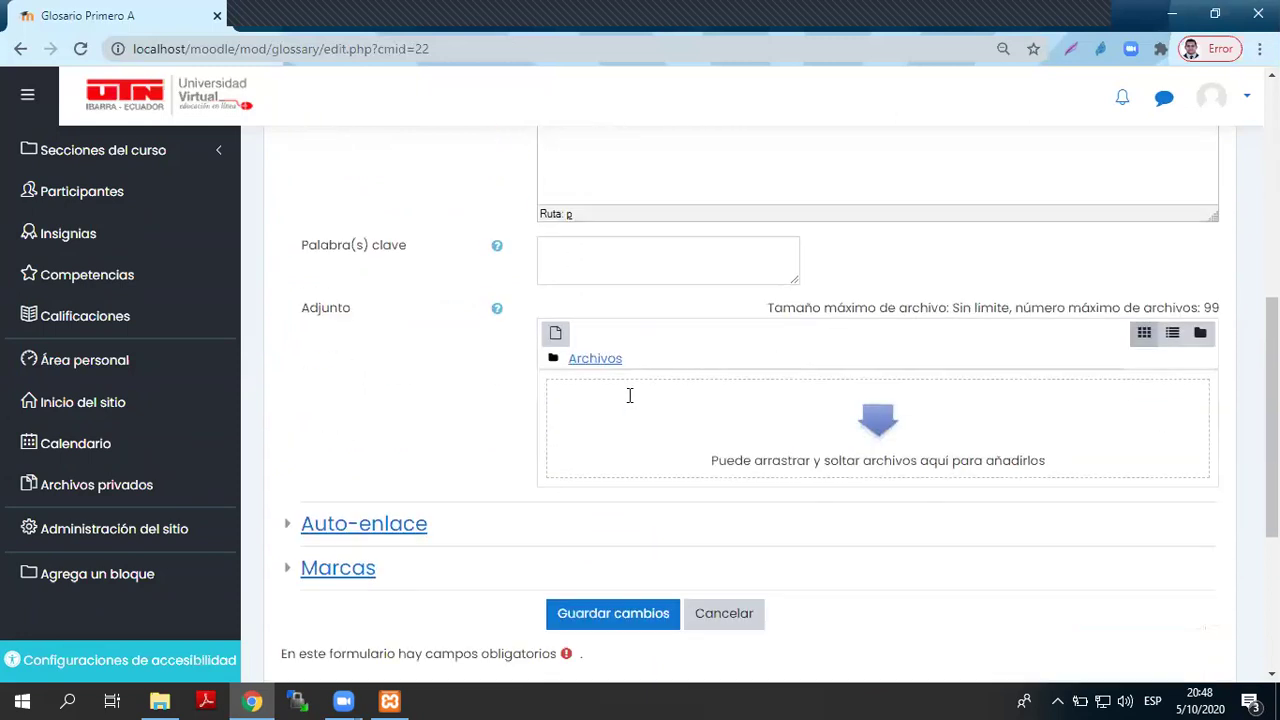
# - Add the keyword informática, fixing its spelling from the suggestions, and save the entry
pyautogui.click(630, 253)
pyautogui.write('informatica')
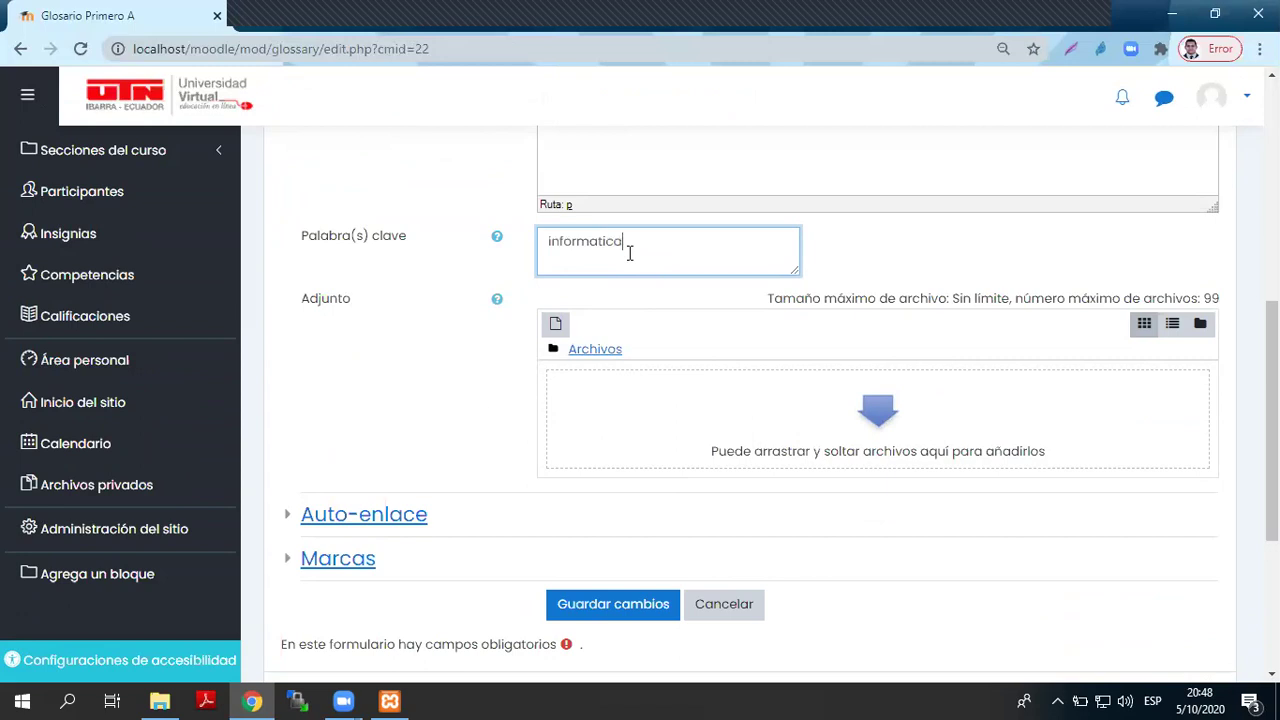
pyautogui.doubleClick(592, 266)
pyautogui.rightClick(600, 242)
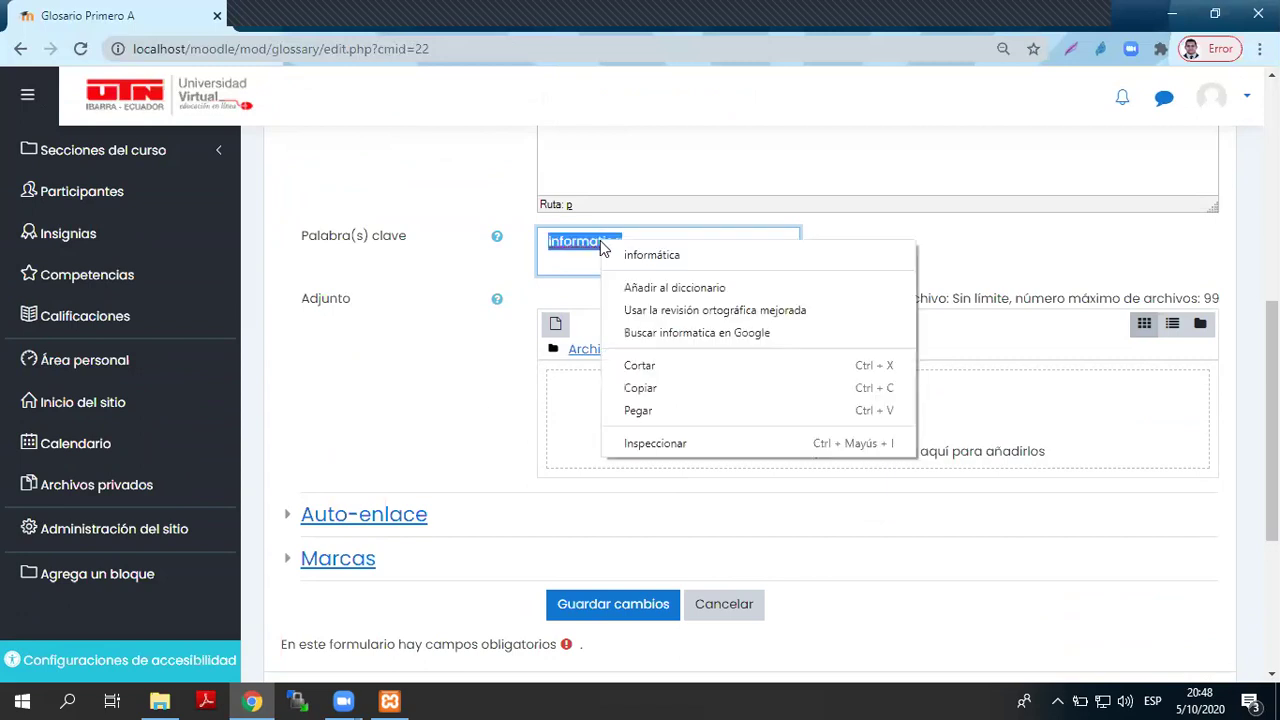
pyautogui.click(652, 255)
pyautogui.scroll(-3, 740, 383)
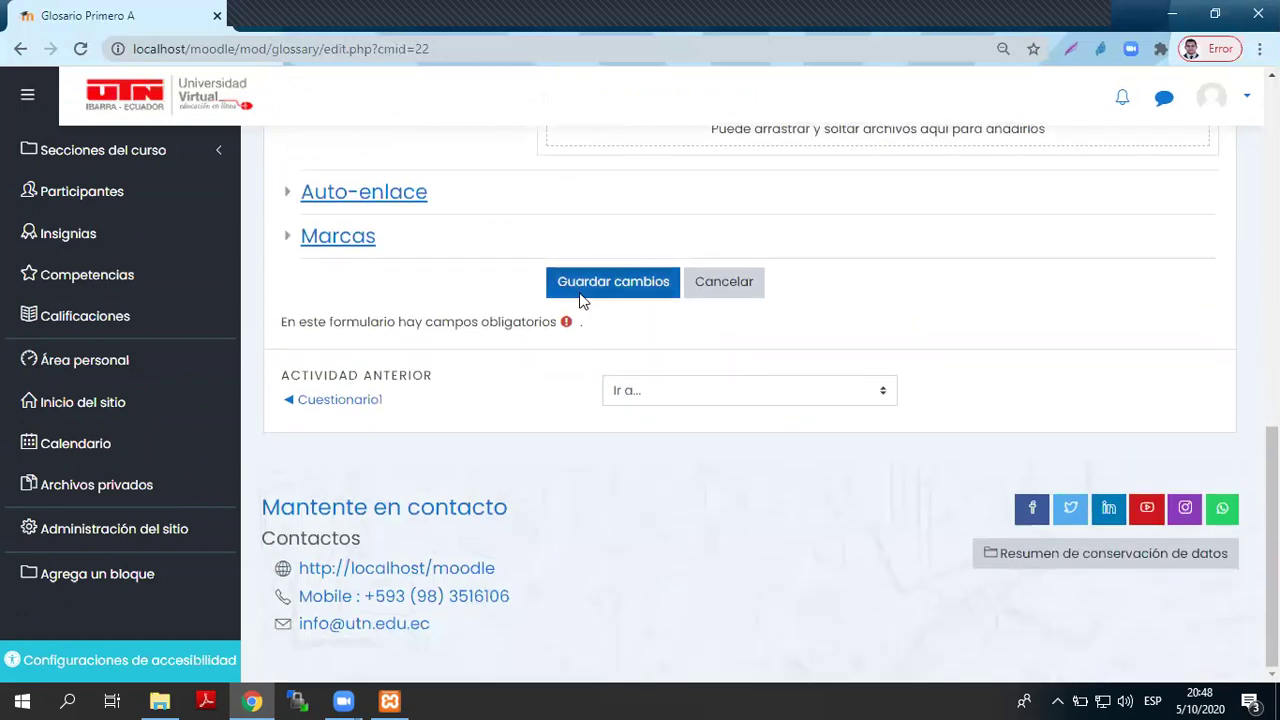
pyautogui.click(583, 300)
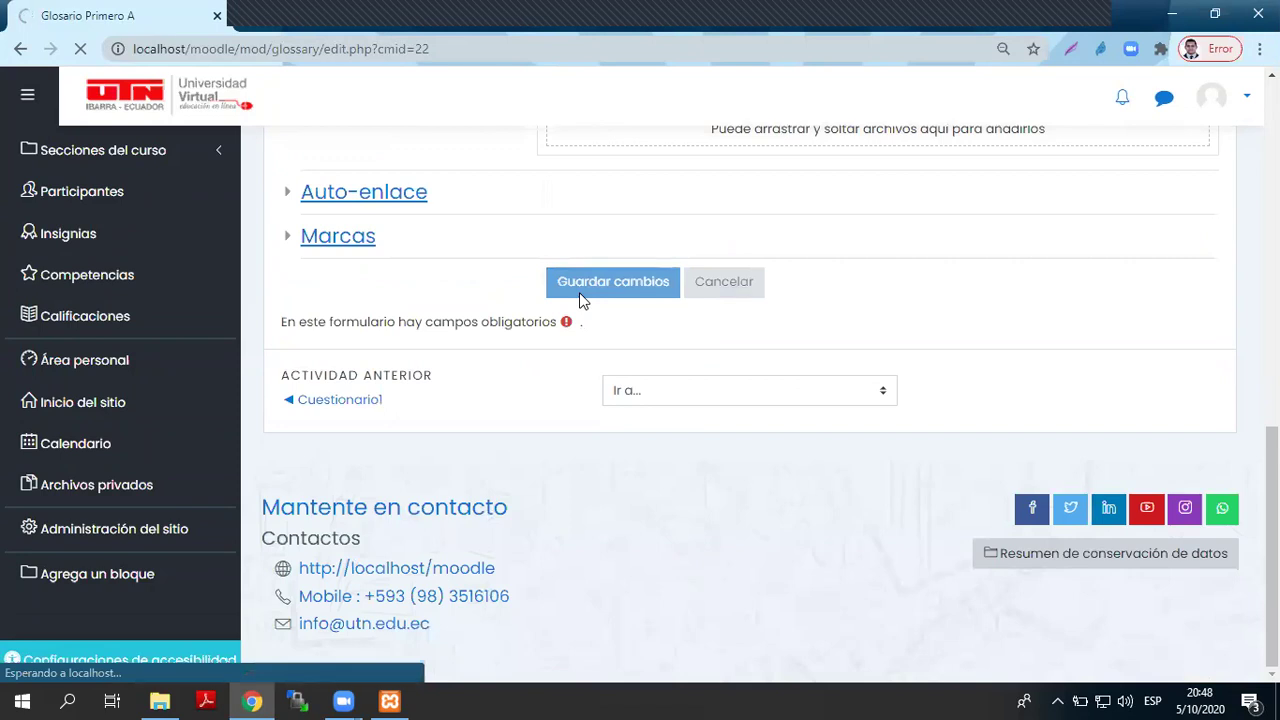
pyautogui.scroll(-3, 579, 292)
pyautogui.scroll(2, 579, 292)
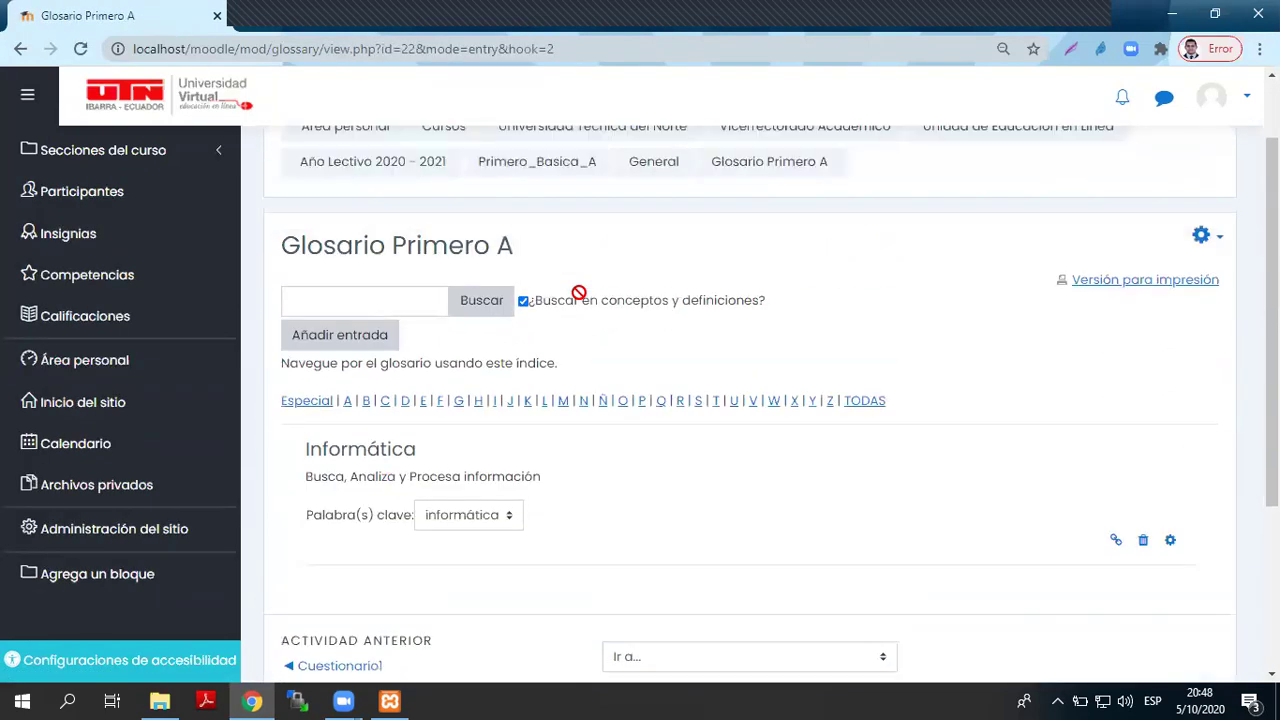
# - Start a third glossary entry with the concept AVA
pyautogui.click(350, 338)
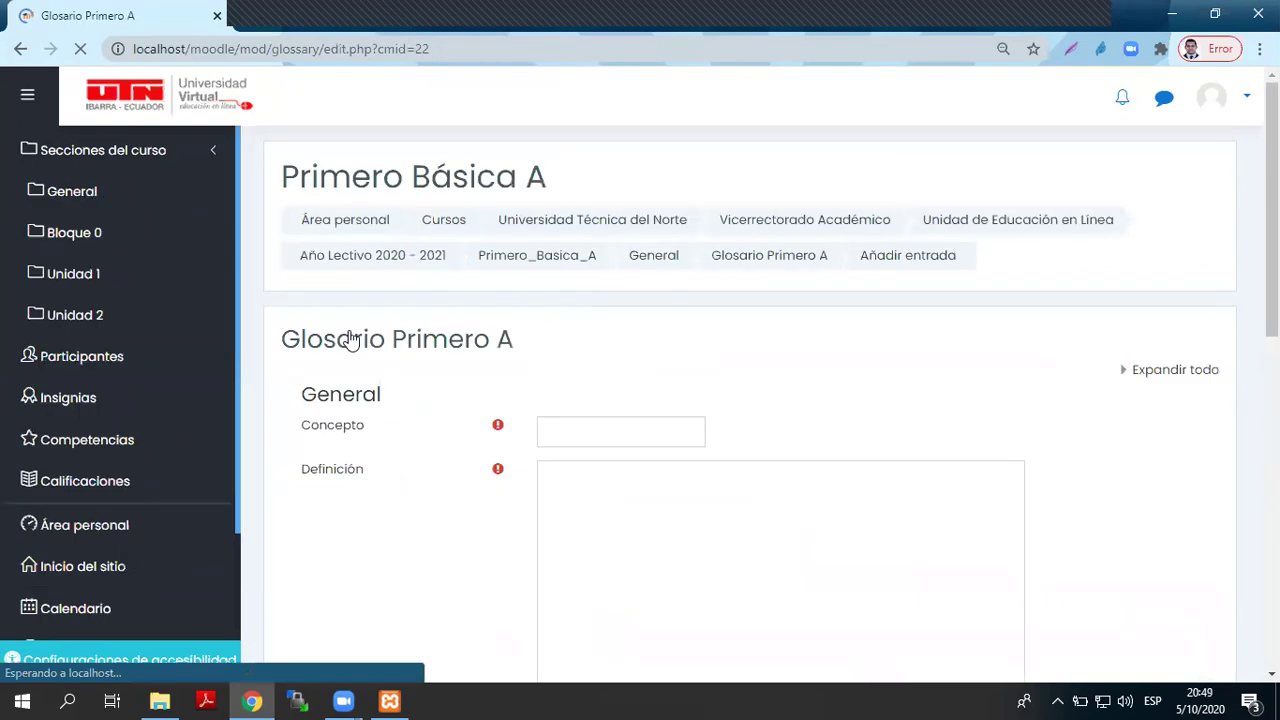
pyautogui.click(607, 429)
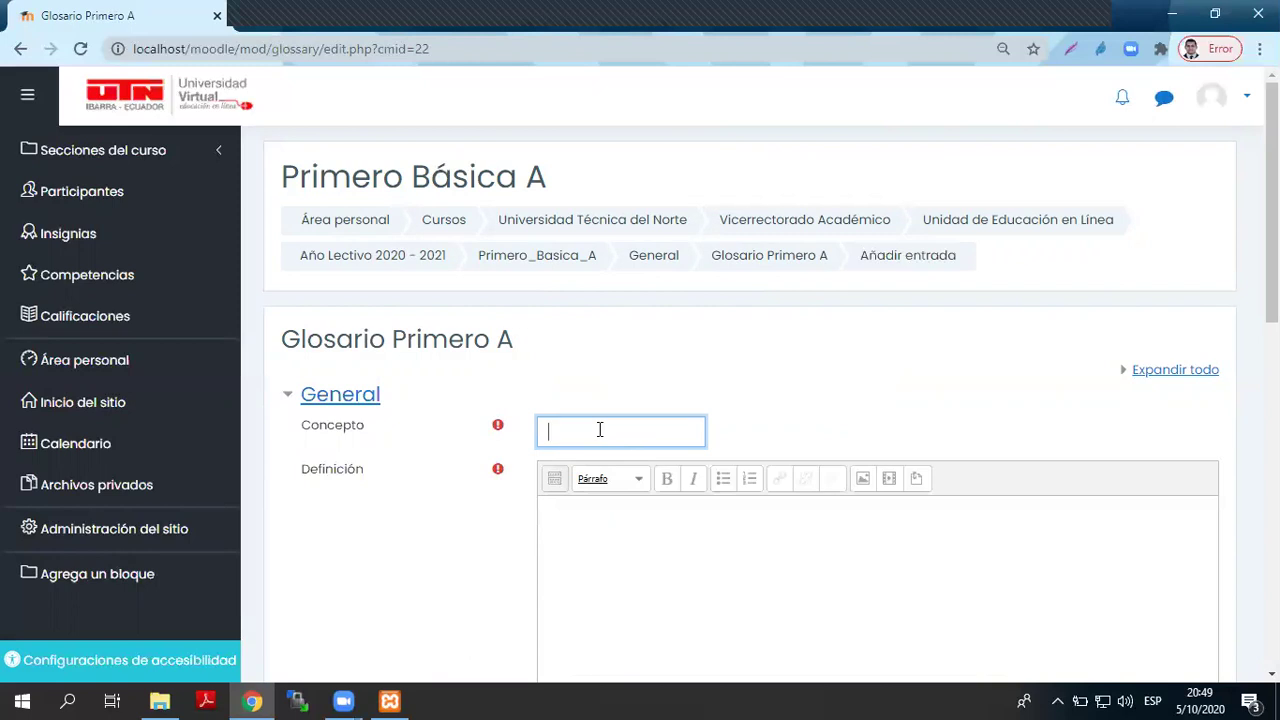
pyautogui.write('AVA')
# - Define AVA as 'Ambiente Virtual de Aprendizaje'
pyautogui.click(578, 571)
pyautogui.write('Ambientes Virtuals d')
pyautogui.press('BackSpace')
pyautogui.press('BackSpace')
pyautogui.press('BackSpace')
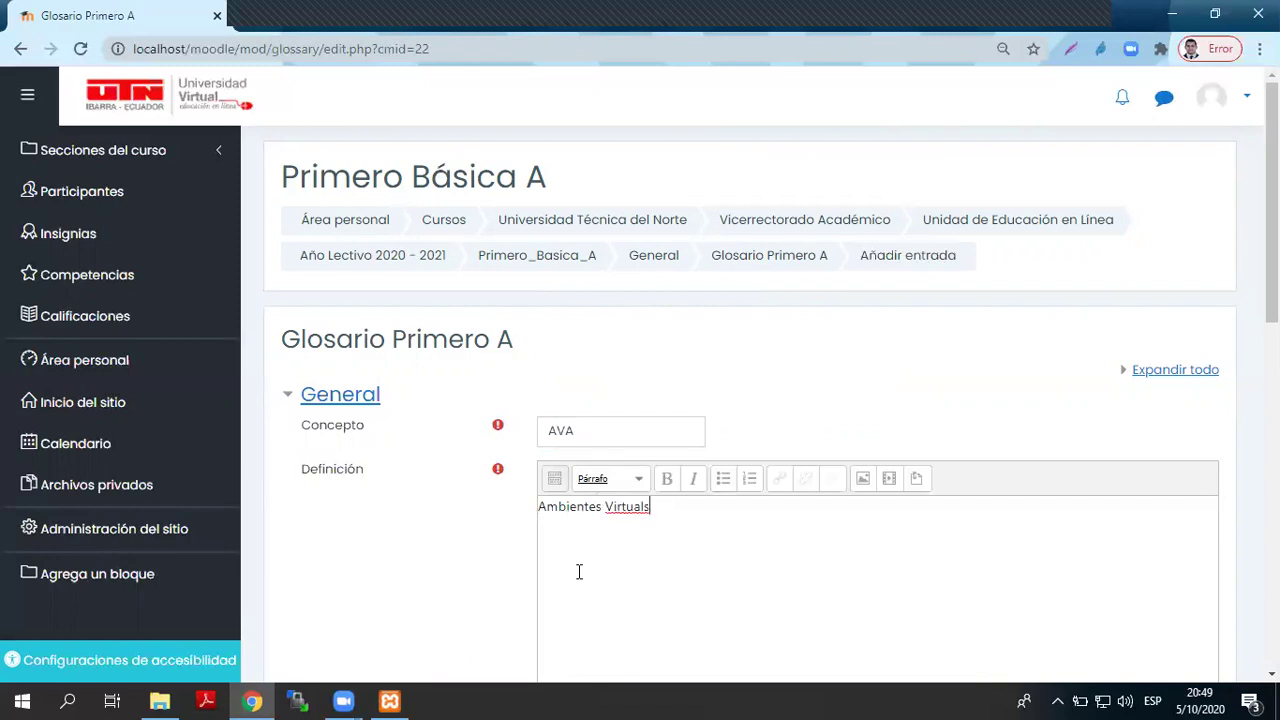
pyautogui.press('Left')
pyautogui.press('BackSpace')
pyautogui.write('de Aprendizaje')
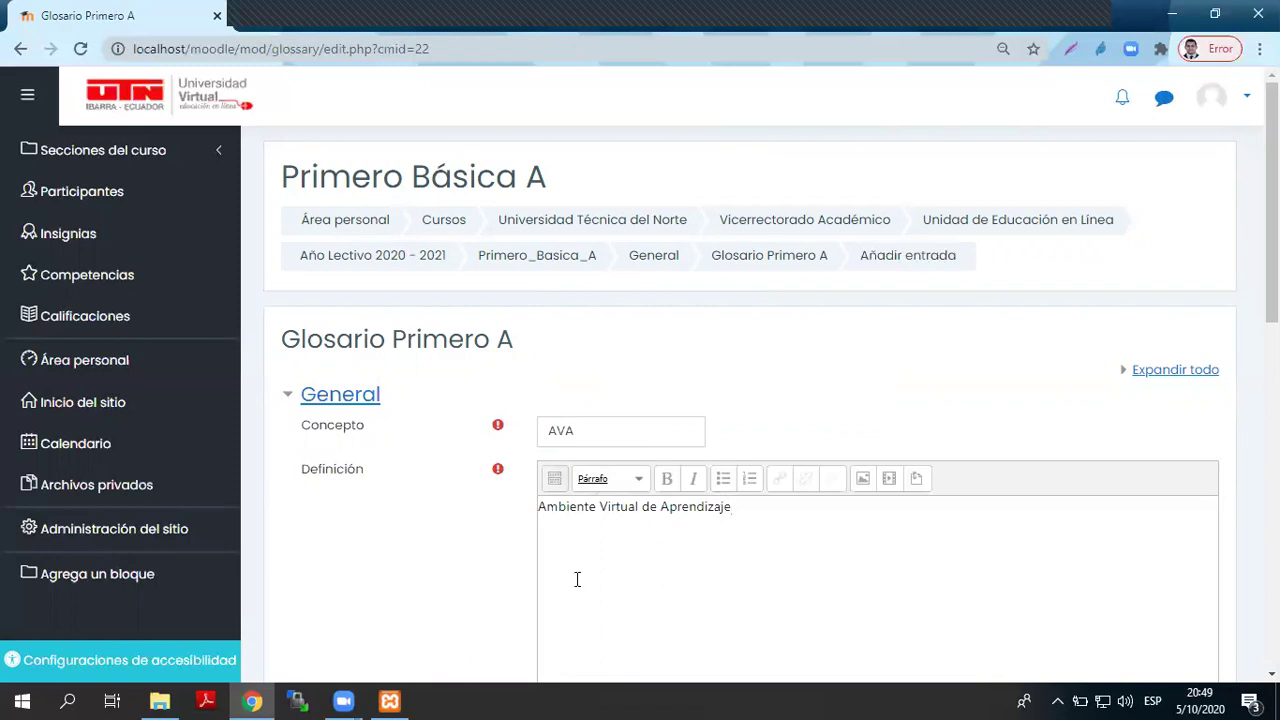
# - Add the keyword AVA, save the entry, and begin another new entry
pyautogui.scroll(-4, 579, 560)
pyautogui.scroll(-4, 579, 522)
pyautogui.scroll(8, 534, 406)
pyautogui.scroll(-3, 631, 620)
pyautogui.click(674, 385)
pyautogui.write('AVA')
pyautogui.scroll(-4, 669, 411)
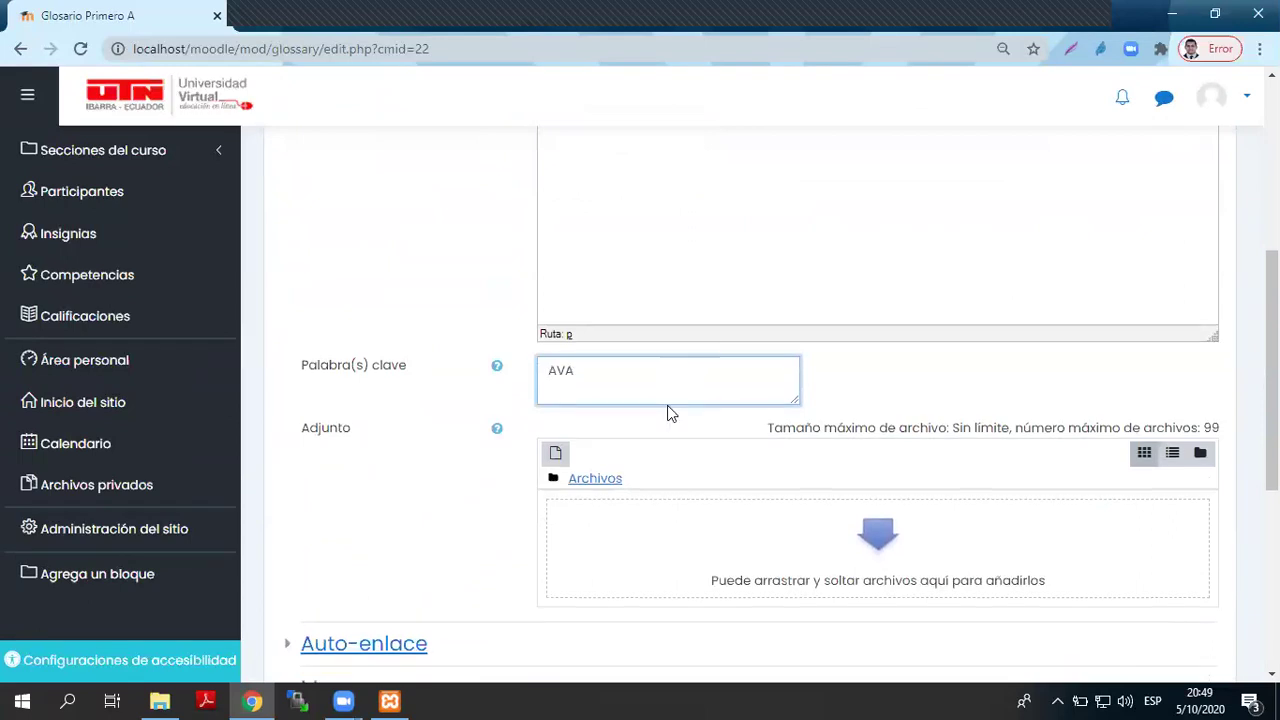
pyautogui.click(612, 375)
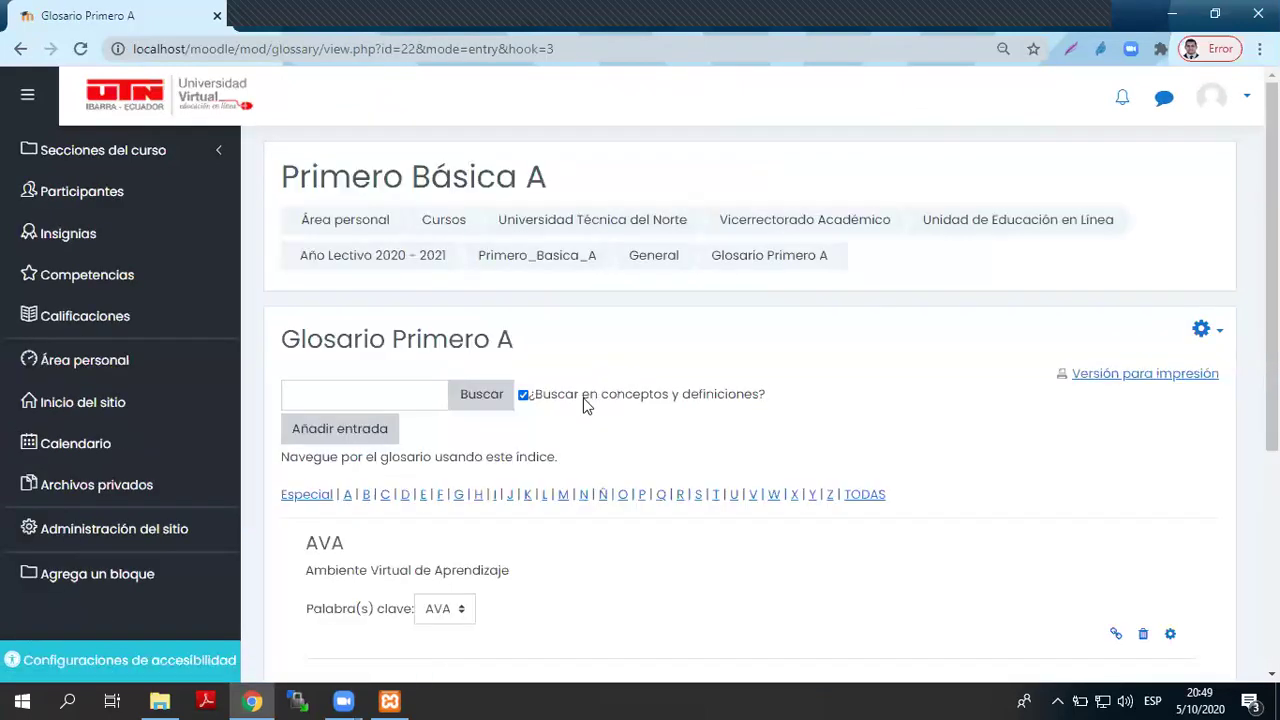
pyautogui.click(325, 436)
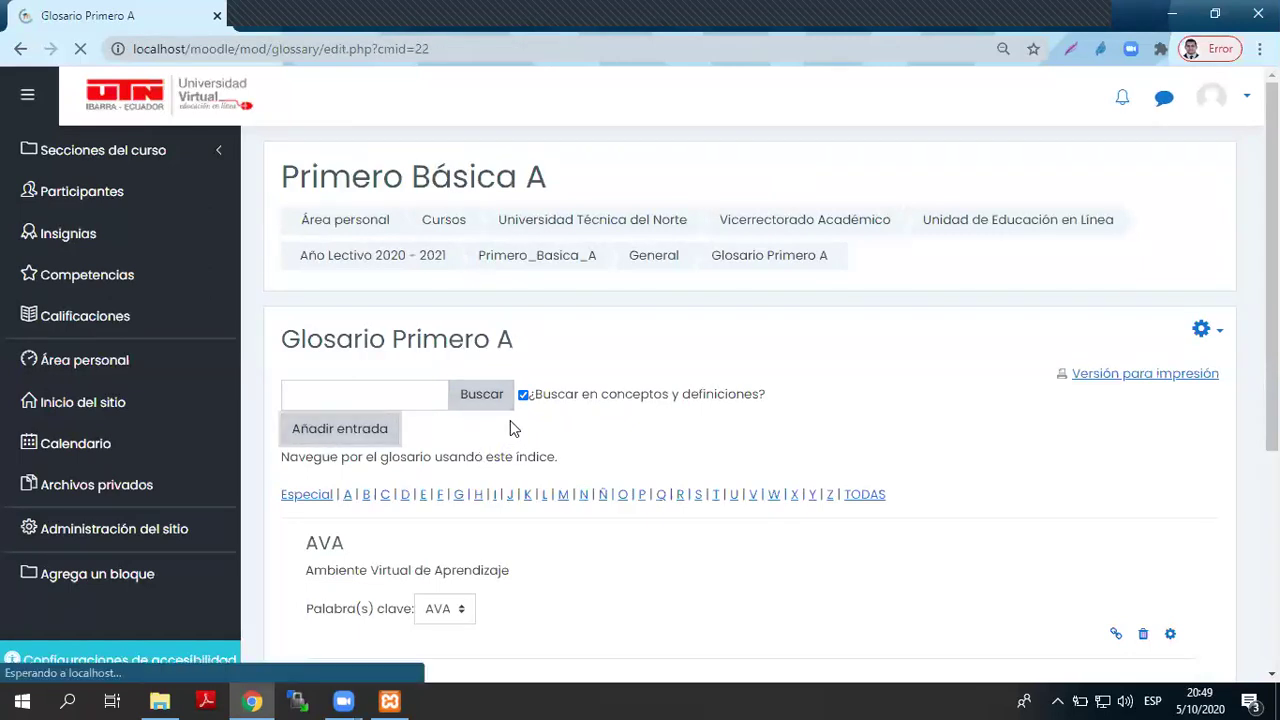
# - Enter the concept EVA defined as 'Entorno Virtual de Aprendizaje'
pyautogui.click(589, 426)
pyautogui.write('EVA')
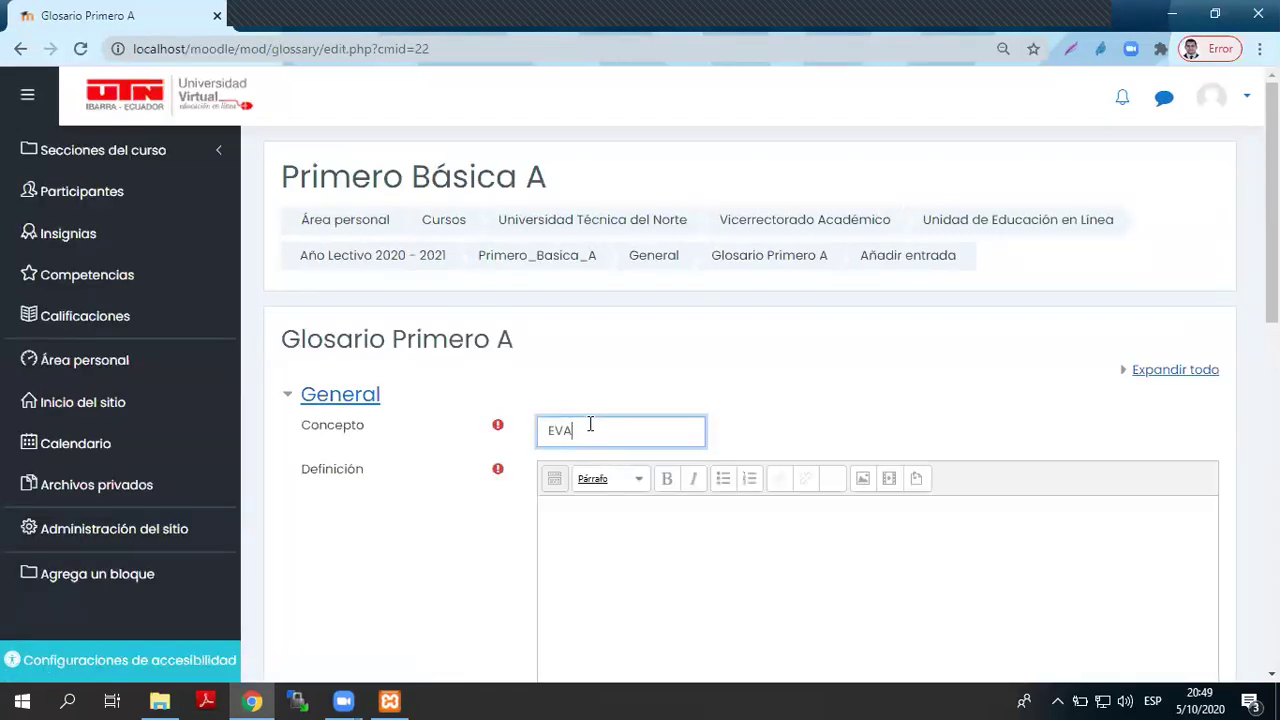
pyautogui.click(670, 548)
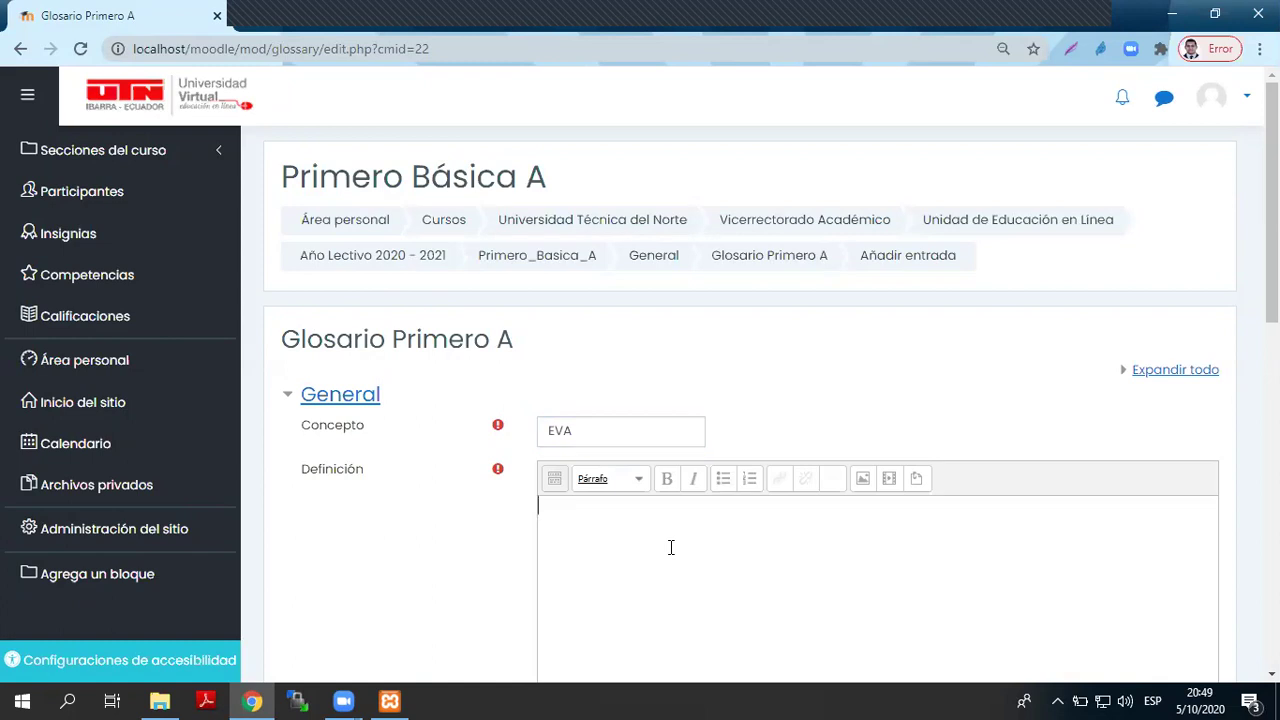
pyautogui.write('Entorno Virtual de Aprend')
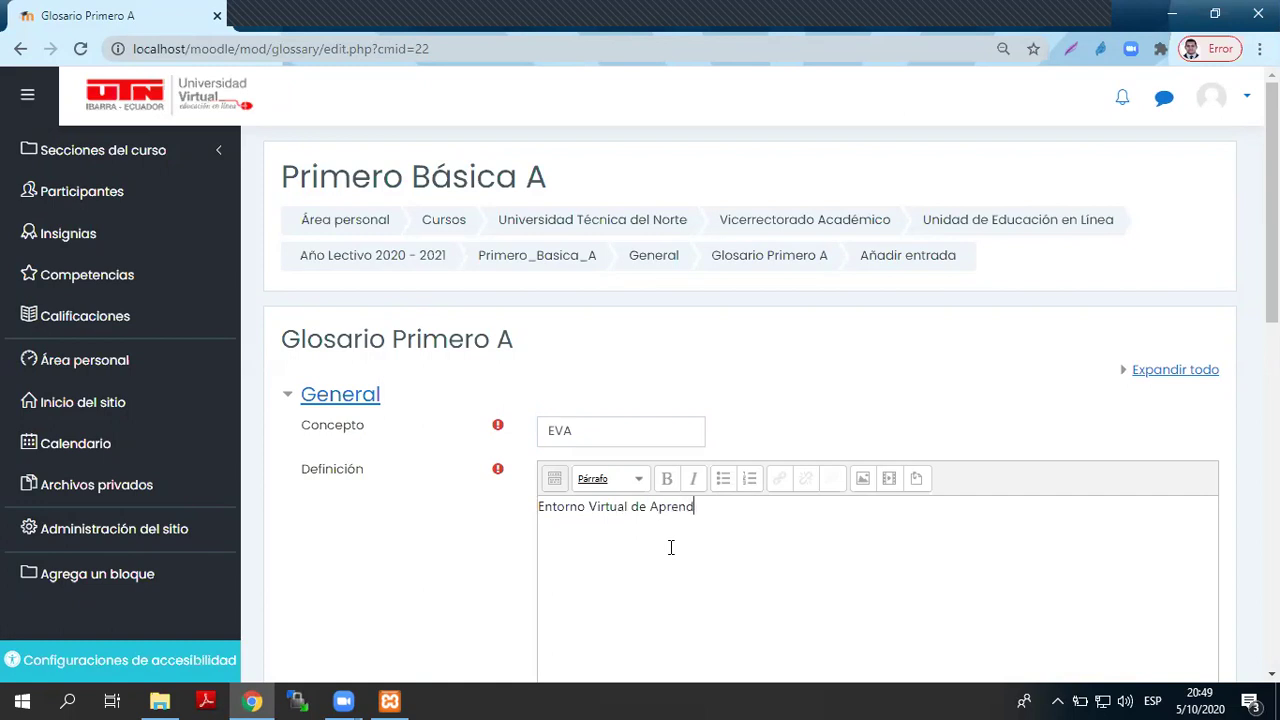
pyautogui.write('izaje')
# - Add the keyword EVA, save the entry, and return to the Primero_Basica_A course page
pyautogui.scroll(-7, 671, 547)
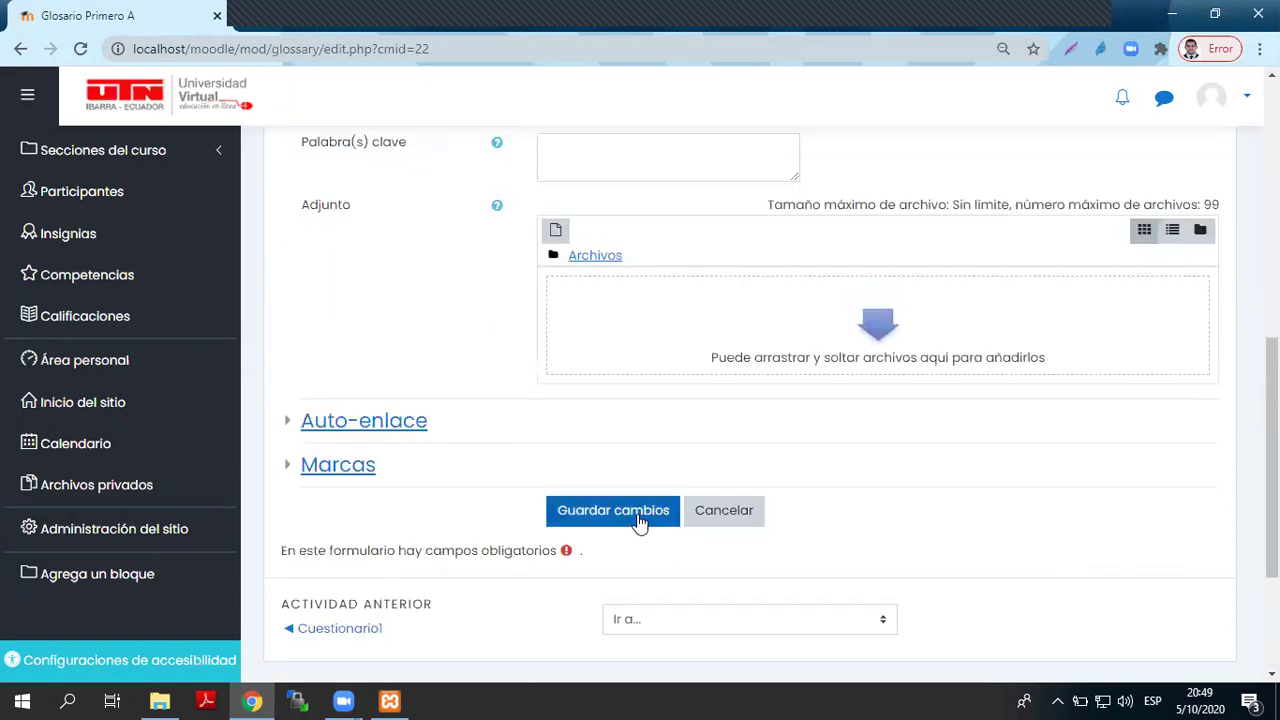
pyautogui.scroll(1, 617, 423)
pyautogui.scroll(1, 617, 423)
pyautogui.click(637, 350)
pyautogui.write('EVA')
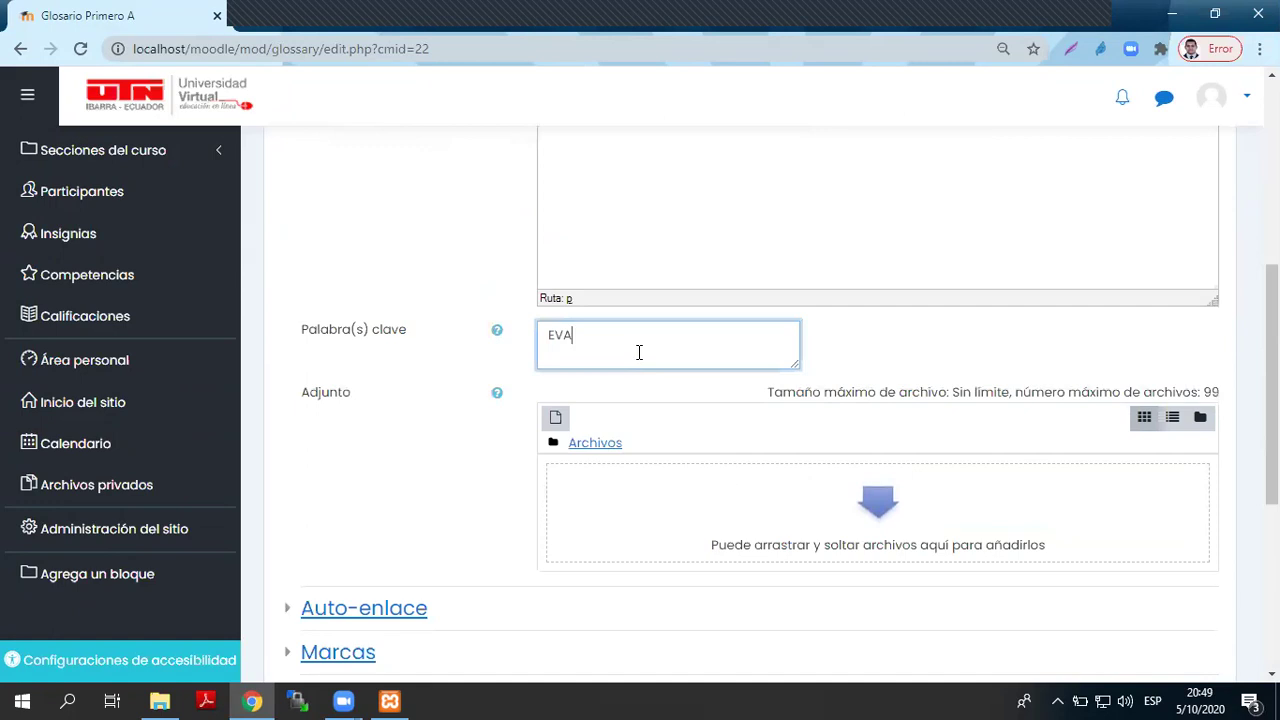
pyautogui.scroll(-4, 655, 320)
pyautogui.click(642, 283)
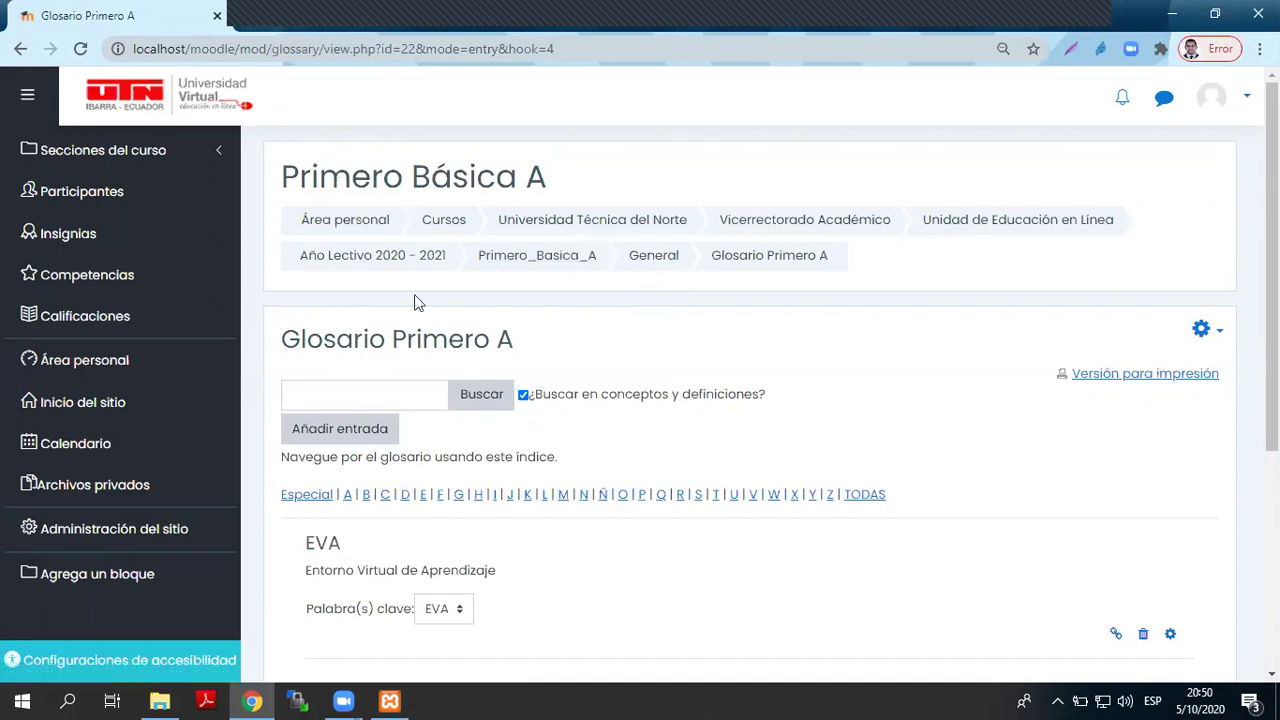
pyautogui.click(553, 268)
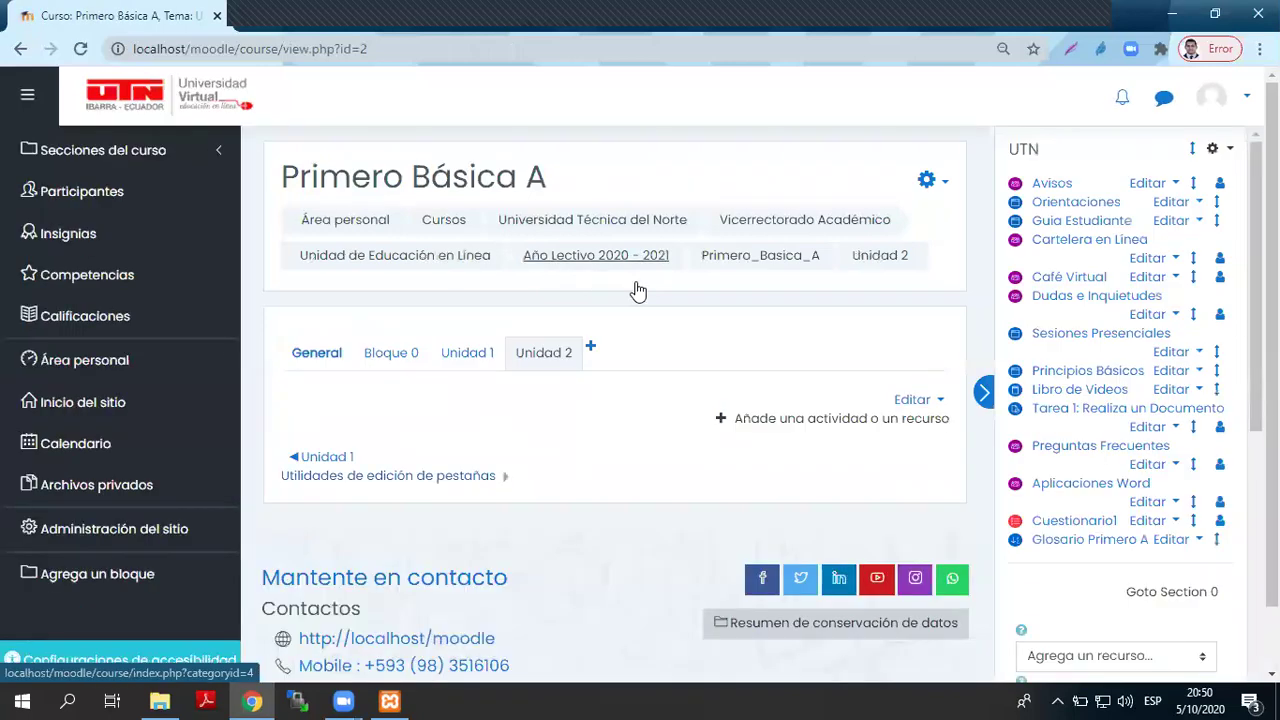
# - Add a Juego - Ahorcado activity to the course
pyautogui.scroll(-1, 1150, 570)
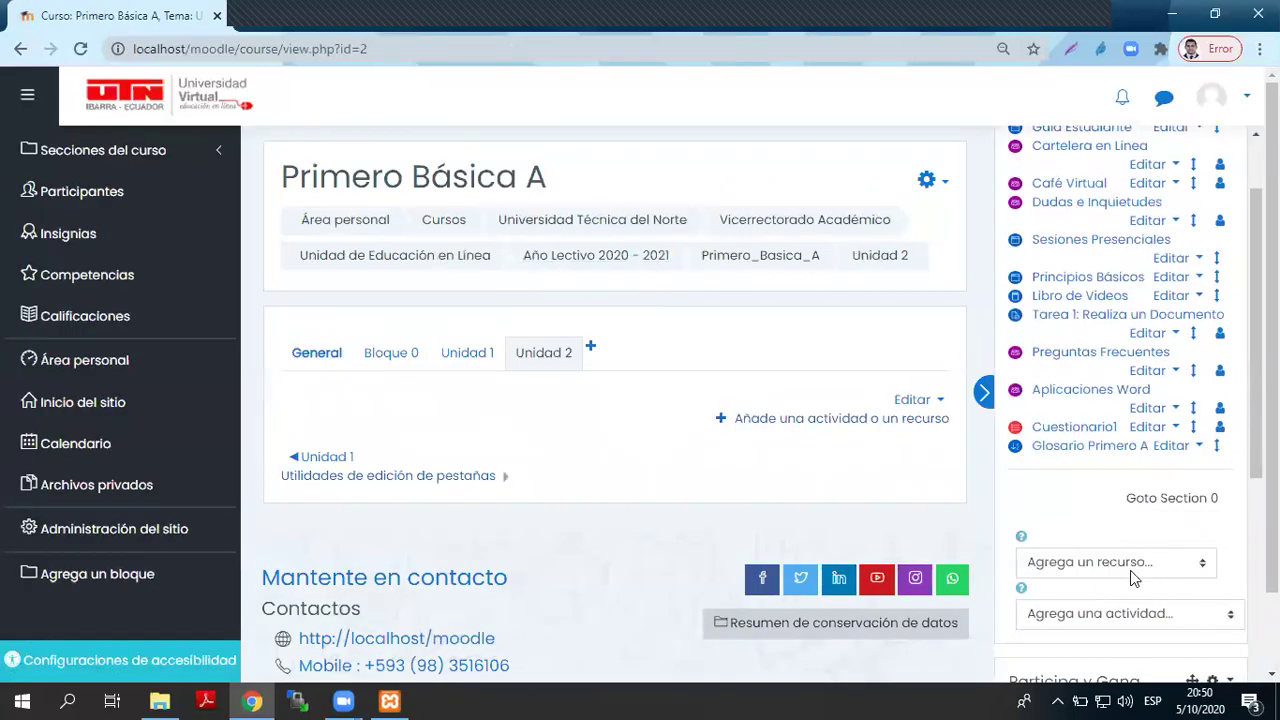
pyautogui.click(1103, 616)
pyautogui.scroll(-1, 1100, 500)
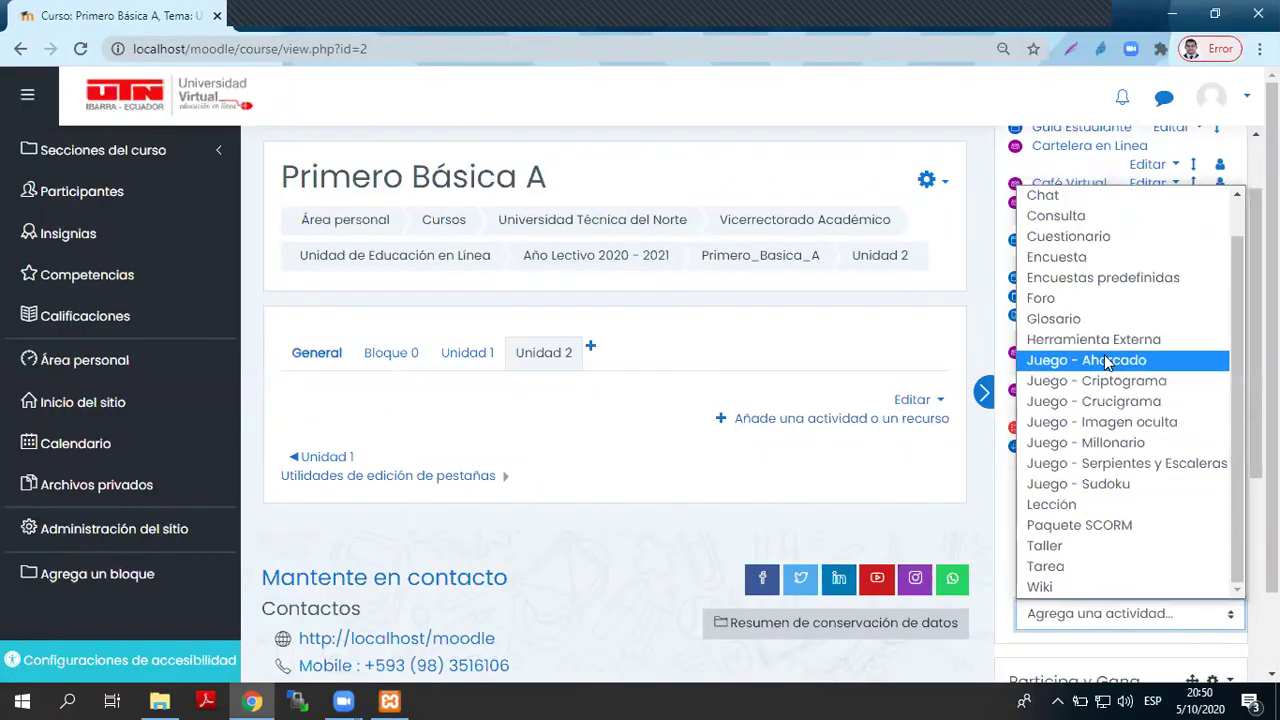
pyautogui.click(1157, 362)
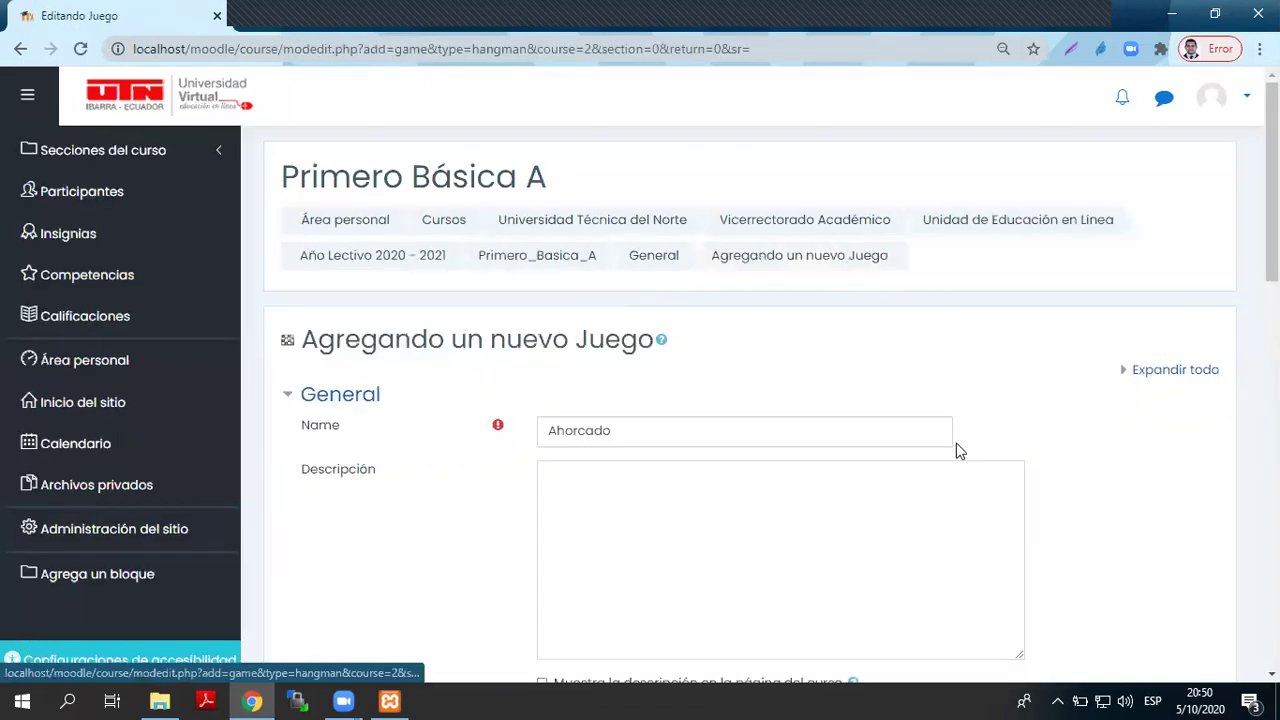
# - Copy the name Ahorcado into the game description
pyautogui.moveTo(626, 433); pyautogui.dragTo(505, 430)
pyautogui.hotkey('ctrl', 'c')
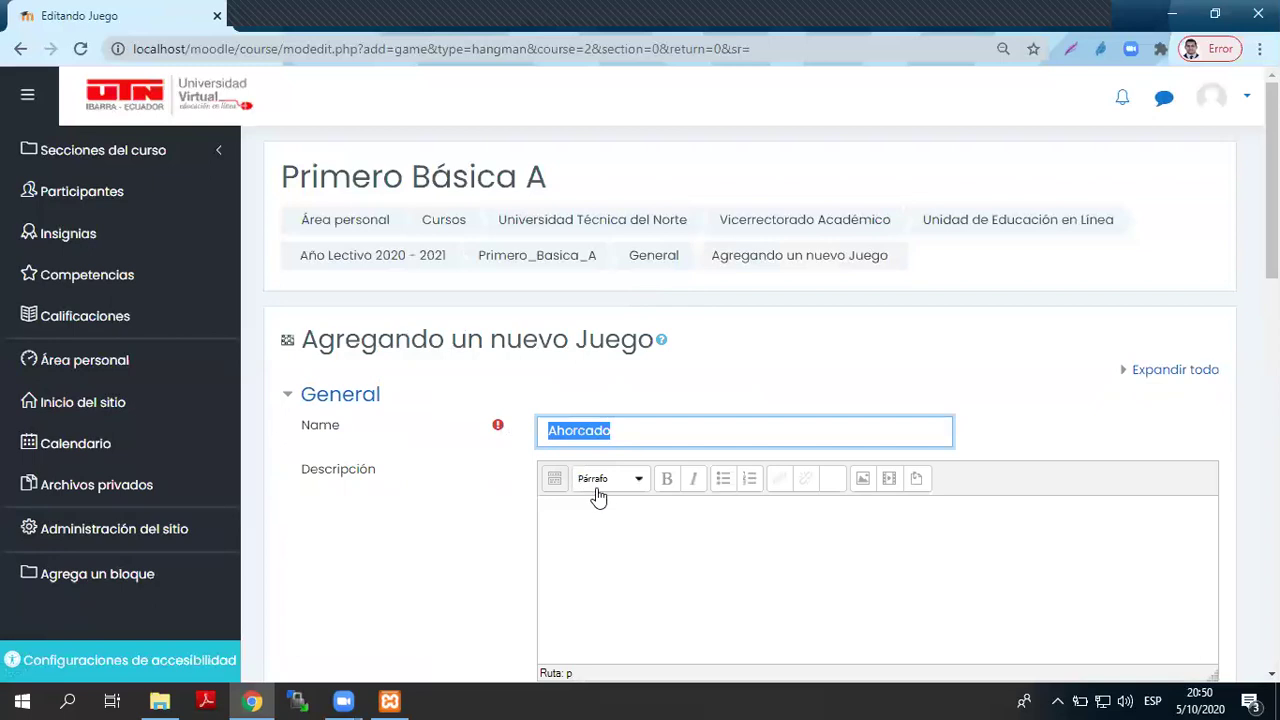
pyautogui.click(615, 508)
pyautogui.hotkey('ctrl', 'v')
# - Leave the glossary category unset and allow a maximum of 3 attempts
pyautogui.scroll(-4, 673, 495)
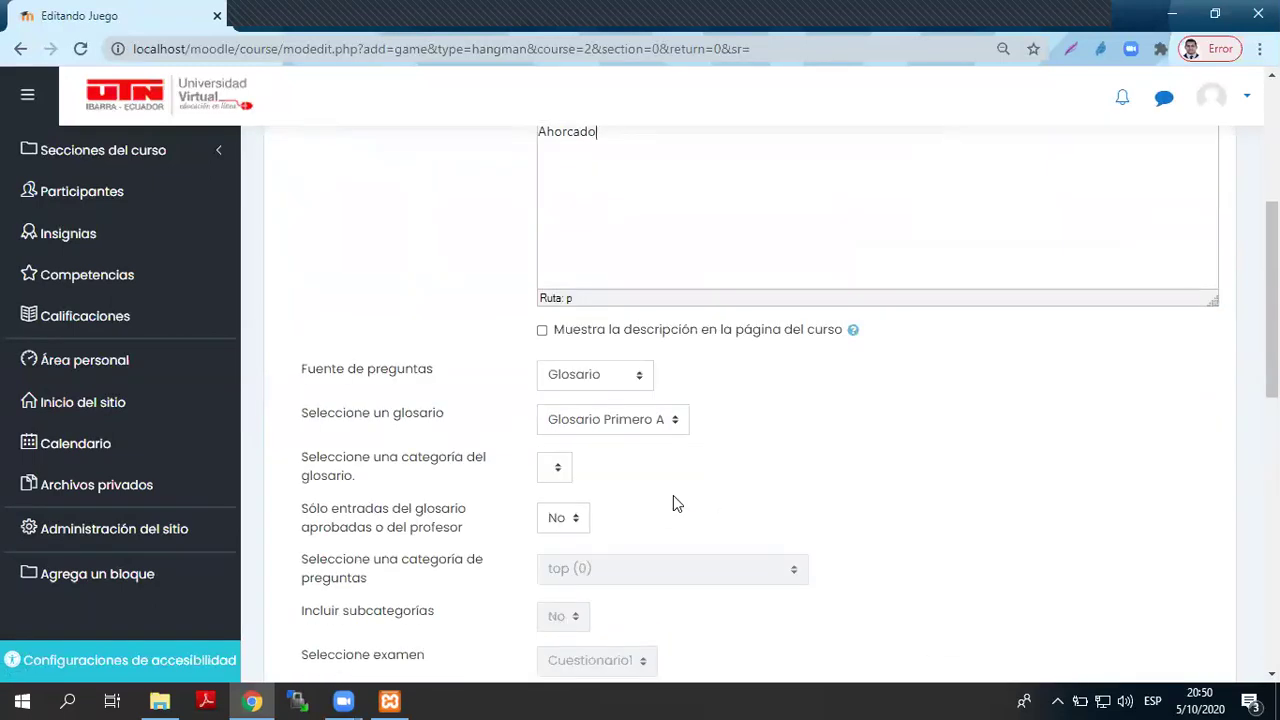
pyautogui.click(555, 467)
pyautogui.click(631, 440)
pyautogui.scroll(-3, 615, 480)
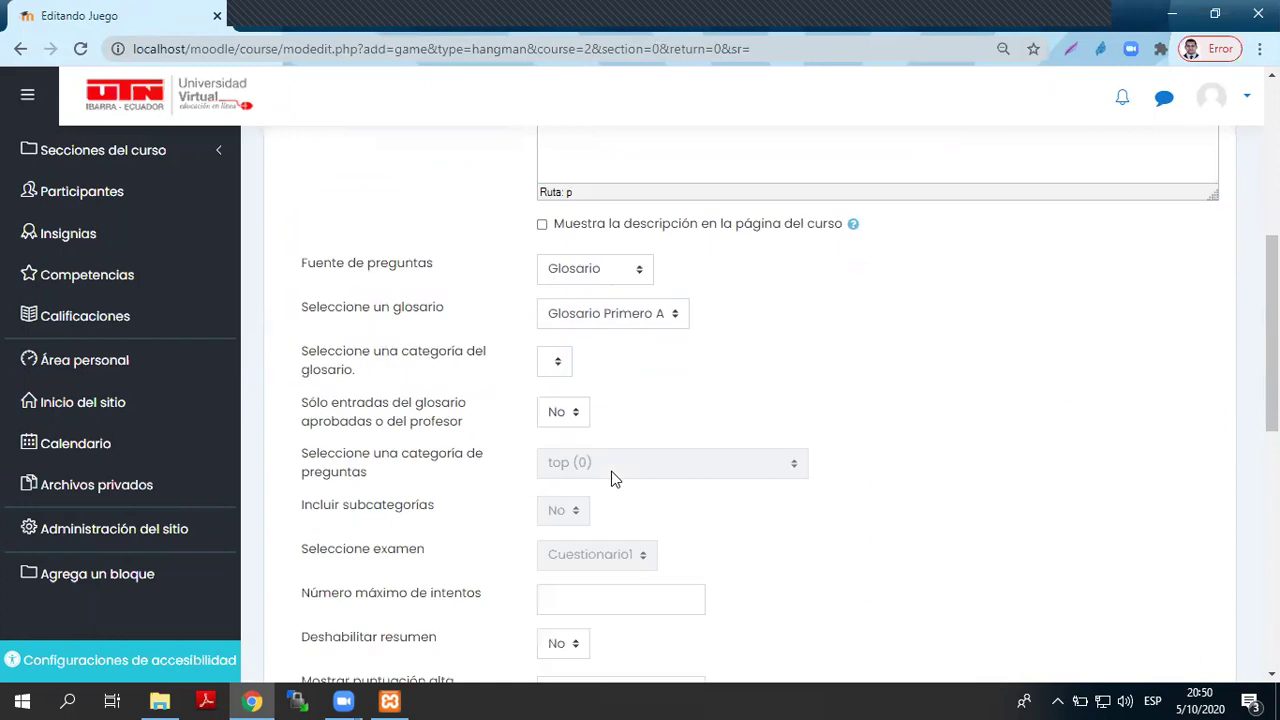
pyautogui.click(633, 422)
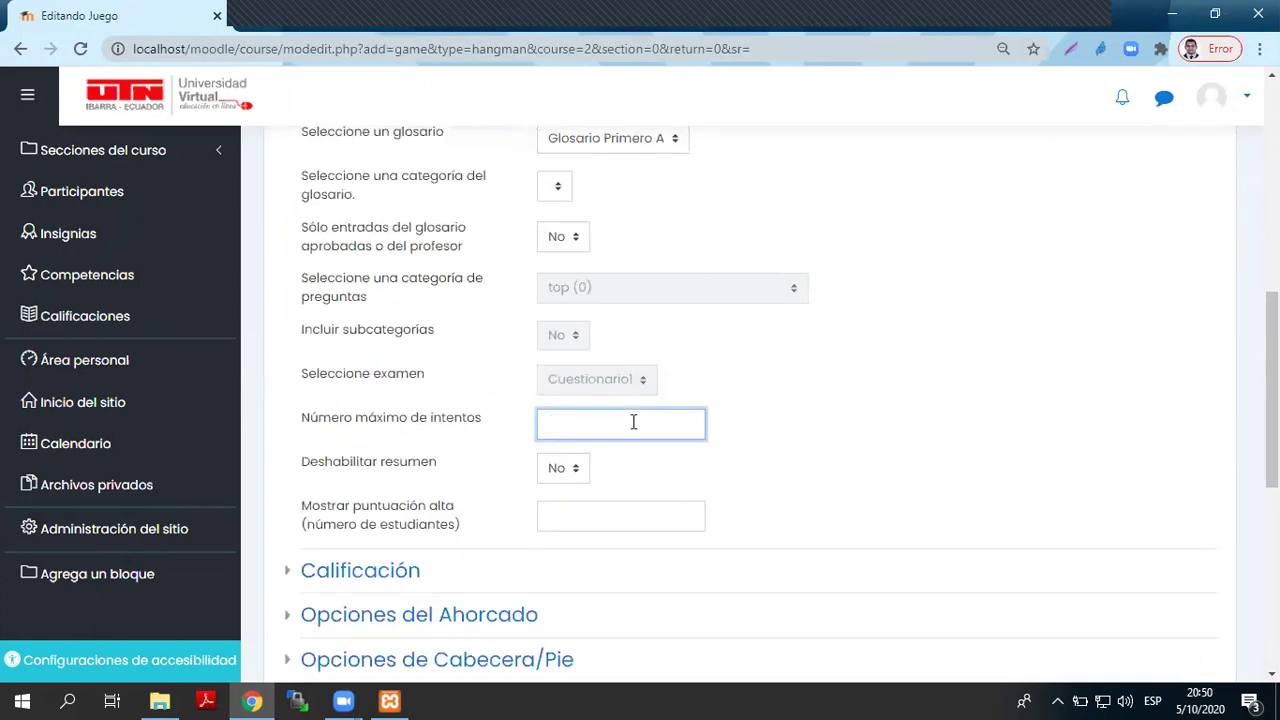
pyautogui.write('3')
pyautogui.click(855, 511)
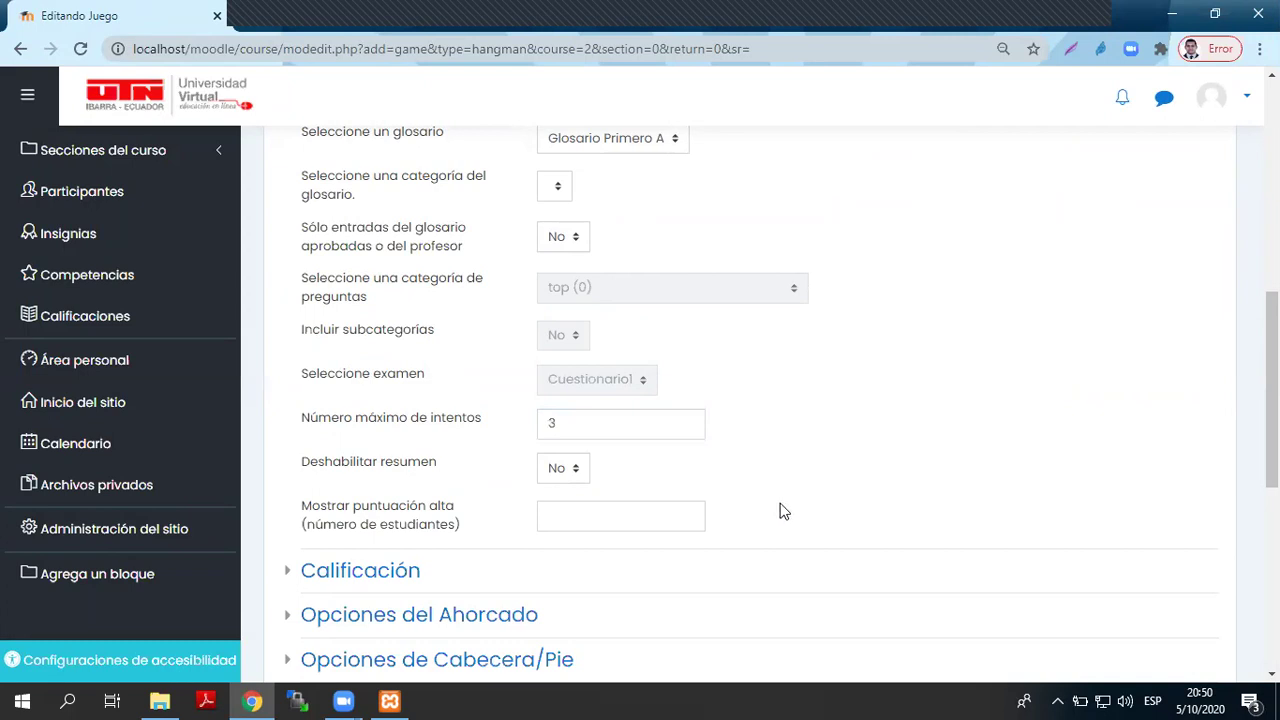
# - Show the top 30 high scores
pyautogui.click(571, 521)
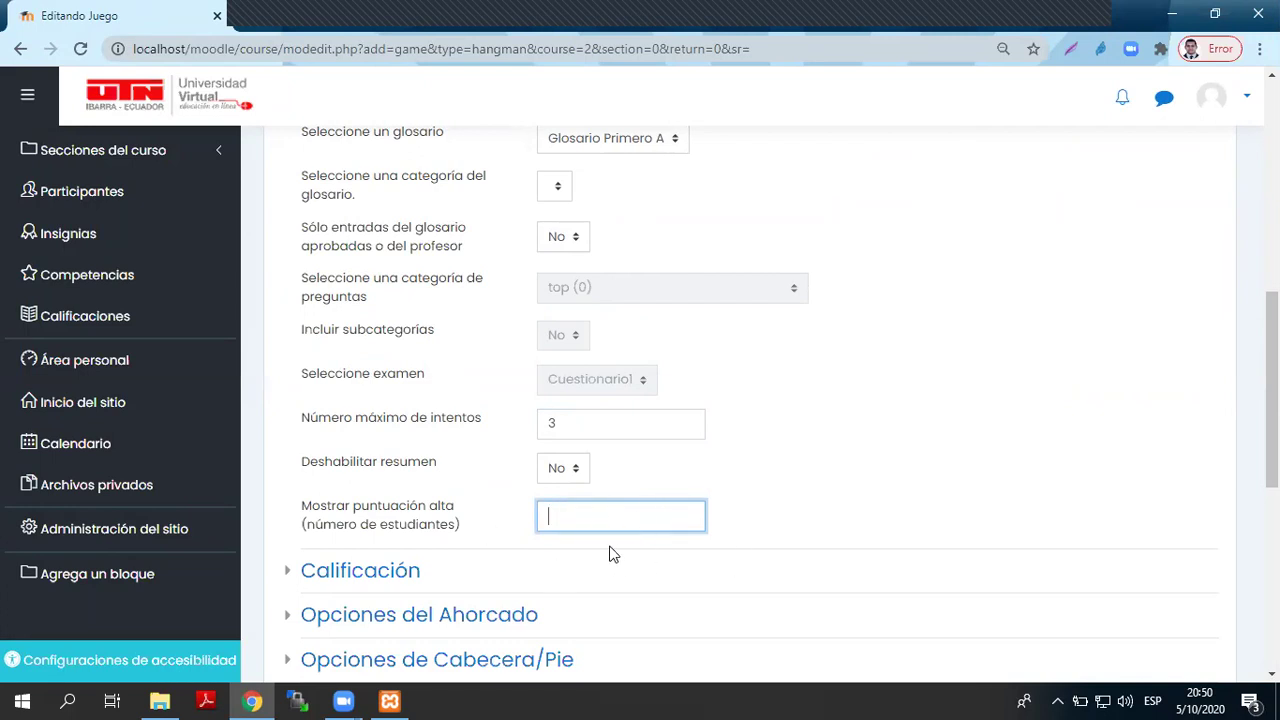
pyautogui.write('30')
pyautogui.click(894, 527)
pyautogui.scroll(-1, 476, 488)
pyautogui.scroll(-3, 476, 488)
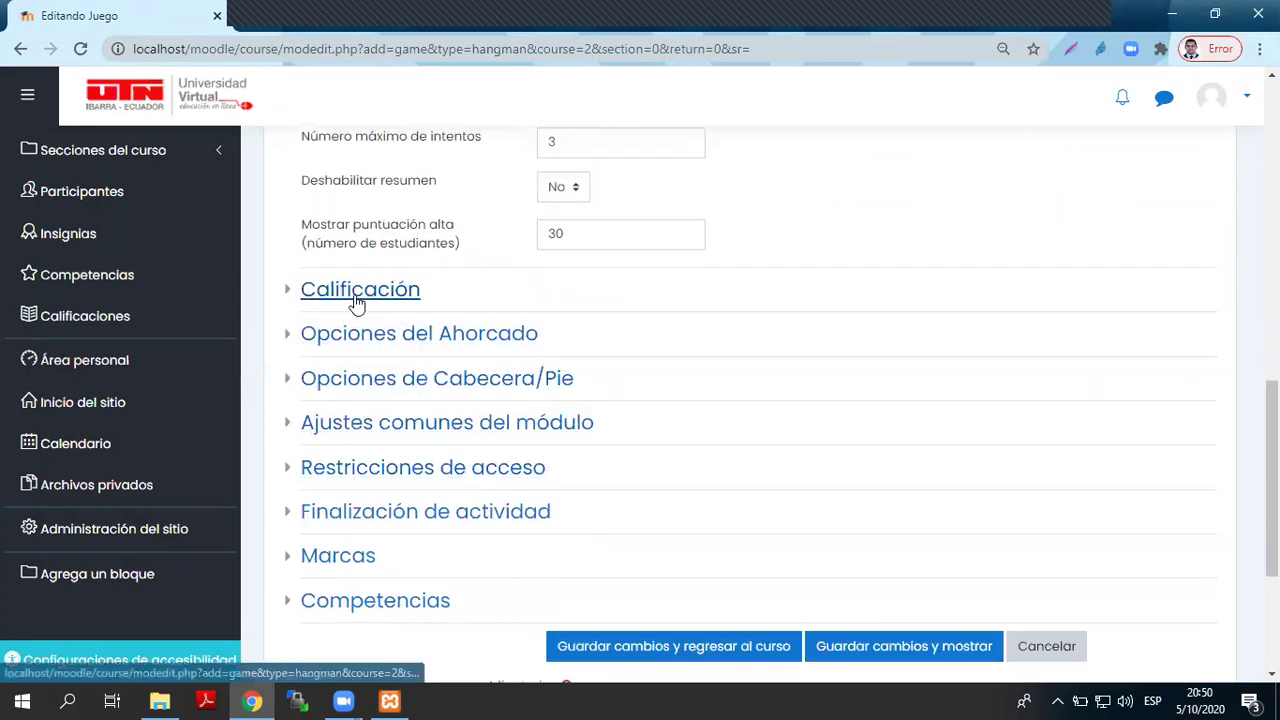
# - In the Calificación section, set passing grade 7 and maximum grade 10
pyautogui.click(354, 293)
pyautogui.click(555, 373)
pyautogui.write('7')
pyautogui.press('Tab')
pyautogui.write('10')
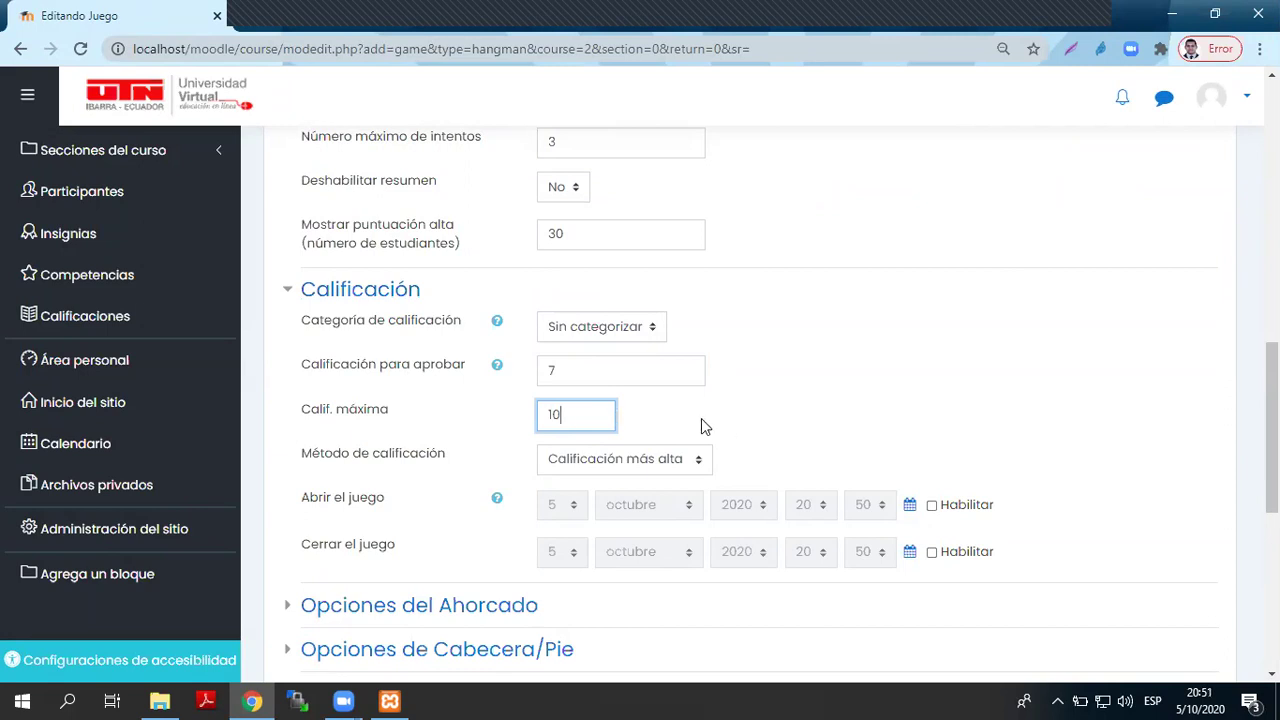
pyautogui.scroll(-3, 686, 497)
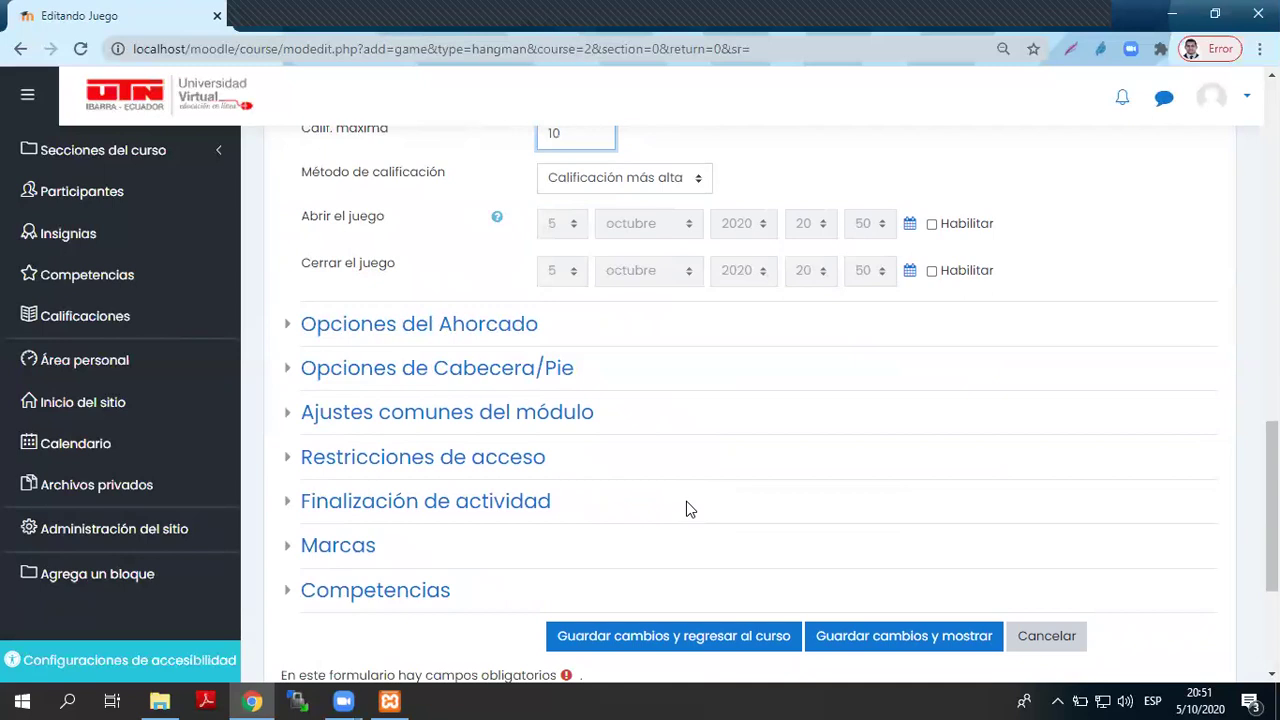
# - Set 4 words per game in the hangman options
pyautogui.click(337, 328)
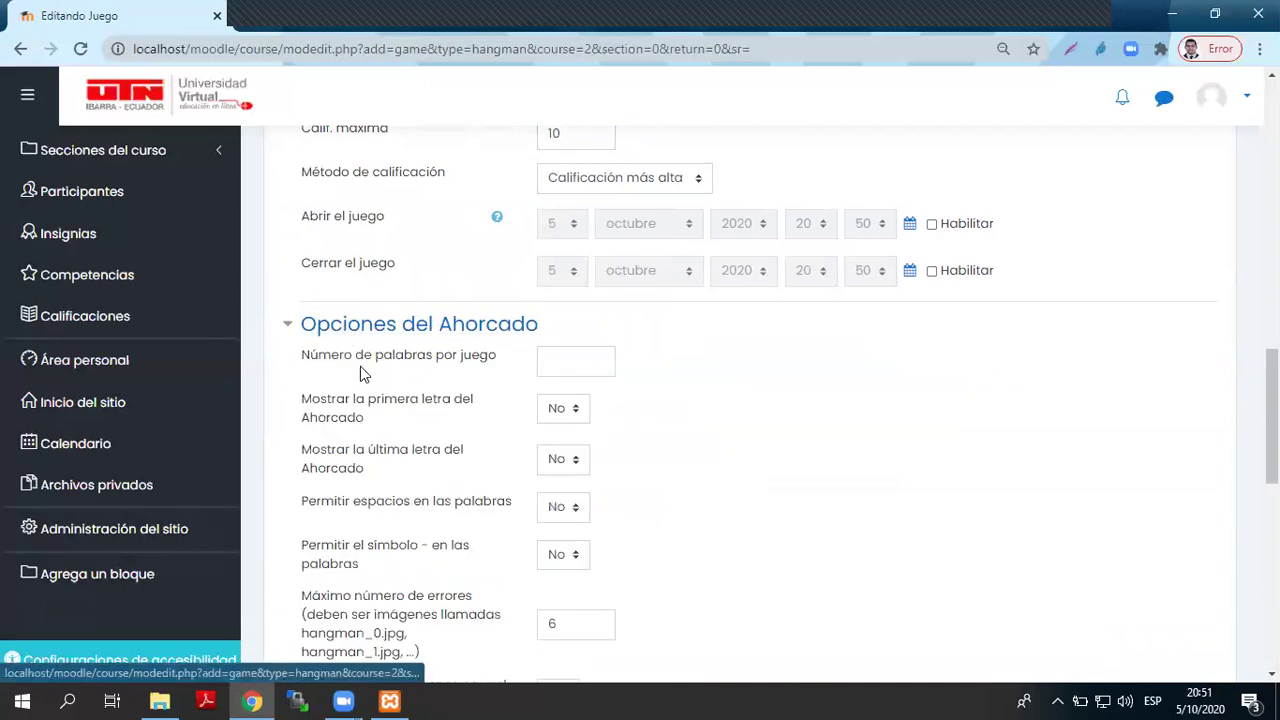
pyautogui.click(583, 363)
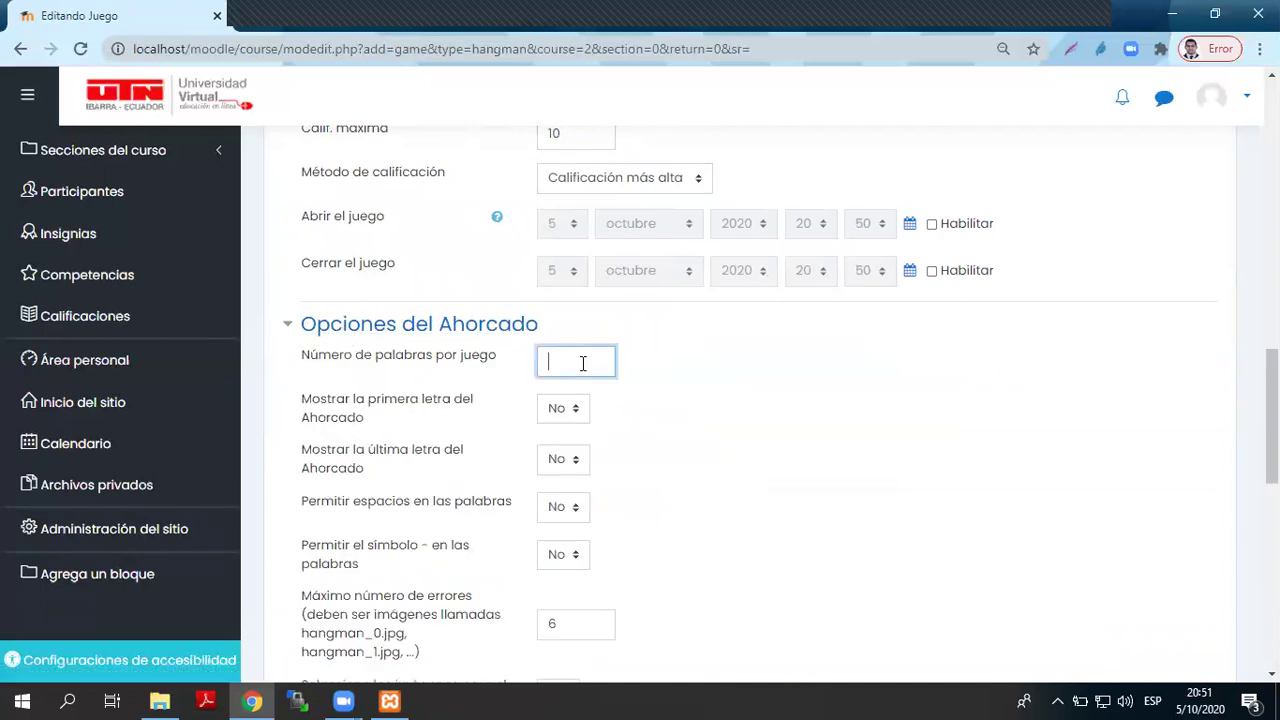
pyautogui.write('4')
pyautogui.click(714, 420)
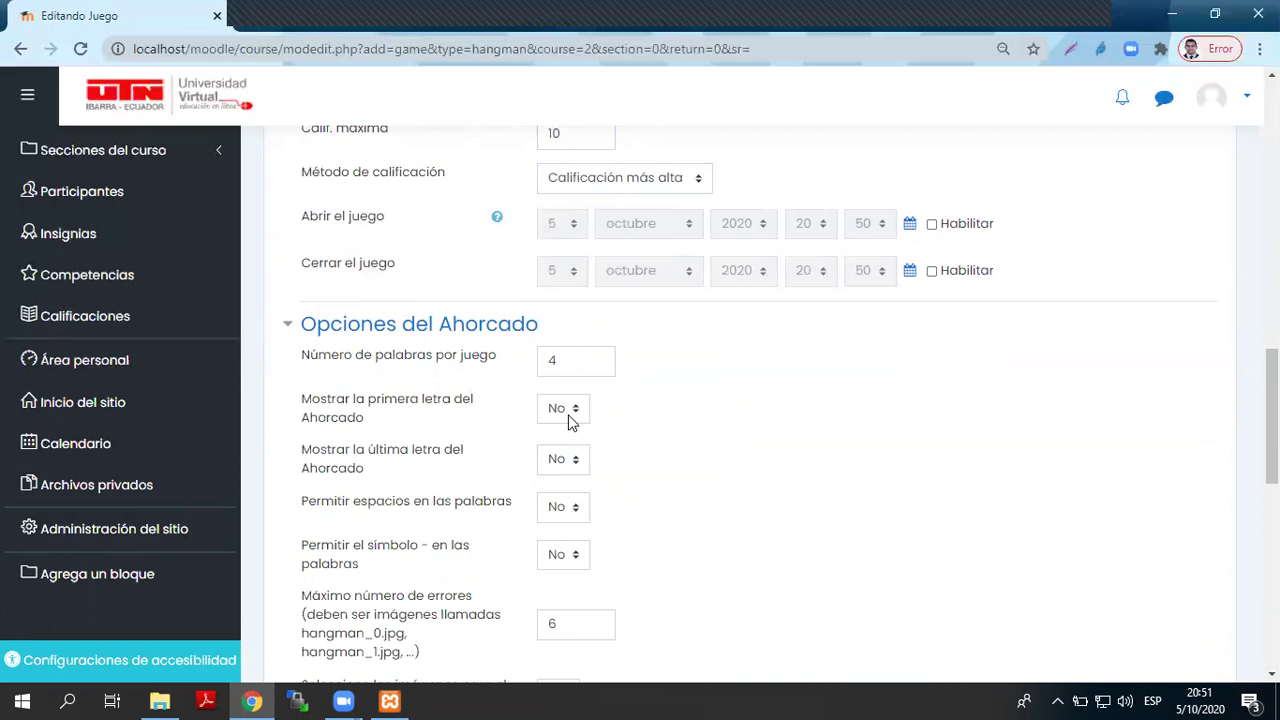
# - Keep the first letter hidden and spaces disallowed, but allow hyphens
pyautogui.click(566, 410)
pyautogui.click(687, 426)
pyautogui.click(560, 509)
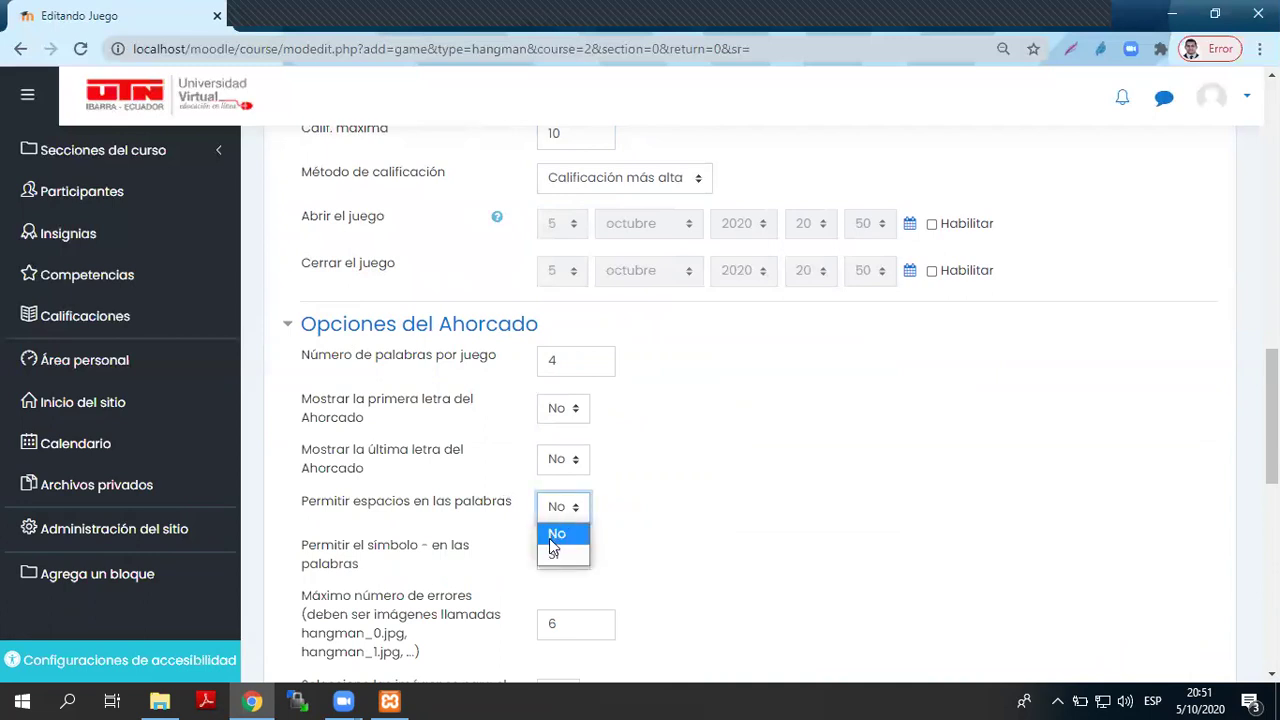
pyautogui.click(722, 546)
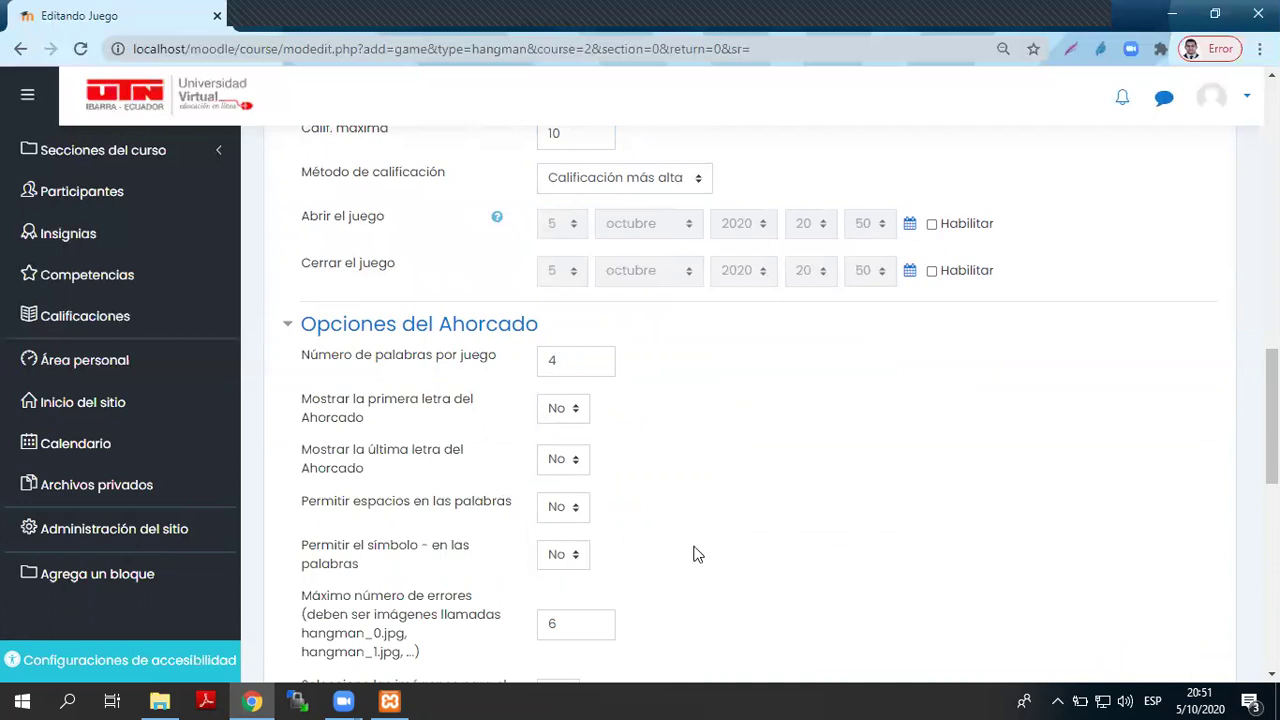
pyautogui.click(570, 555)
pyautogui.click(553, 601)
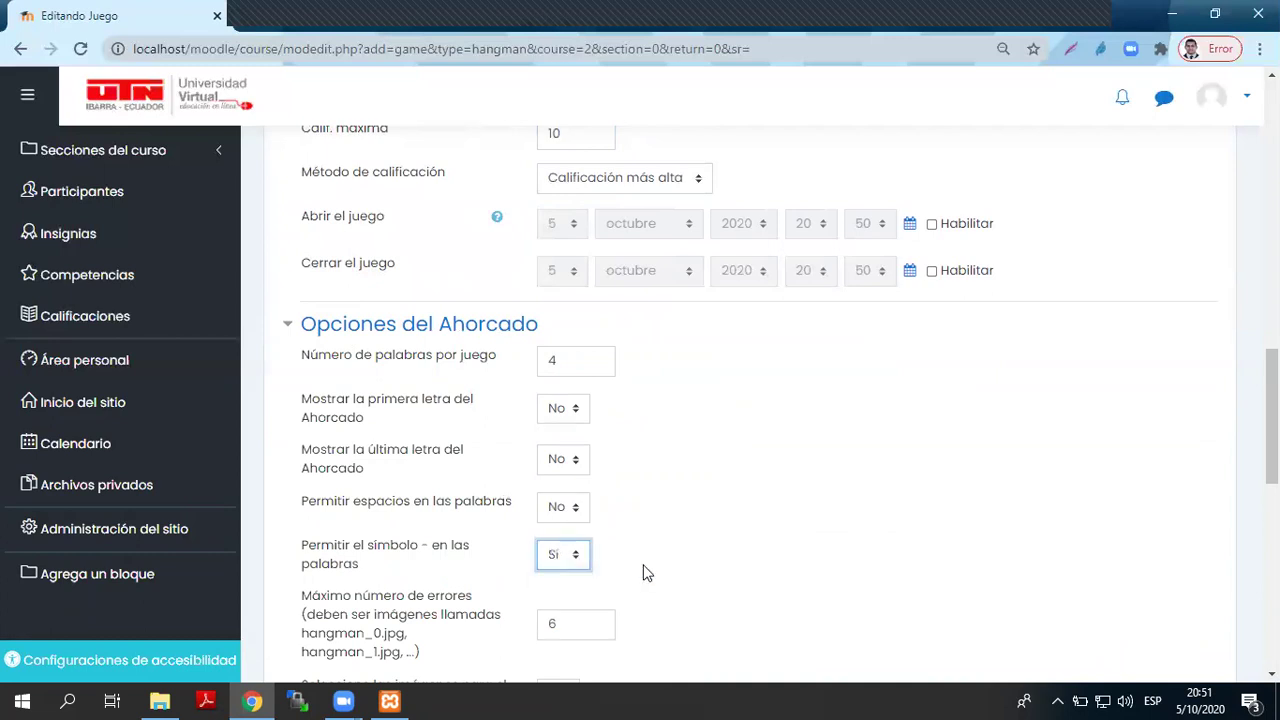
pyautogui.scroll(-2, 670, 561)
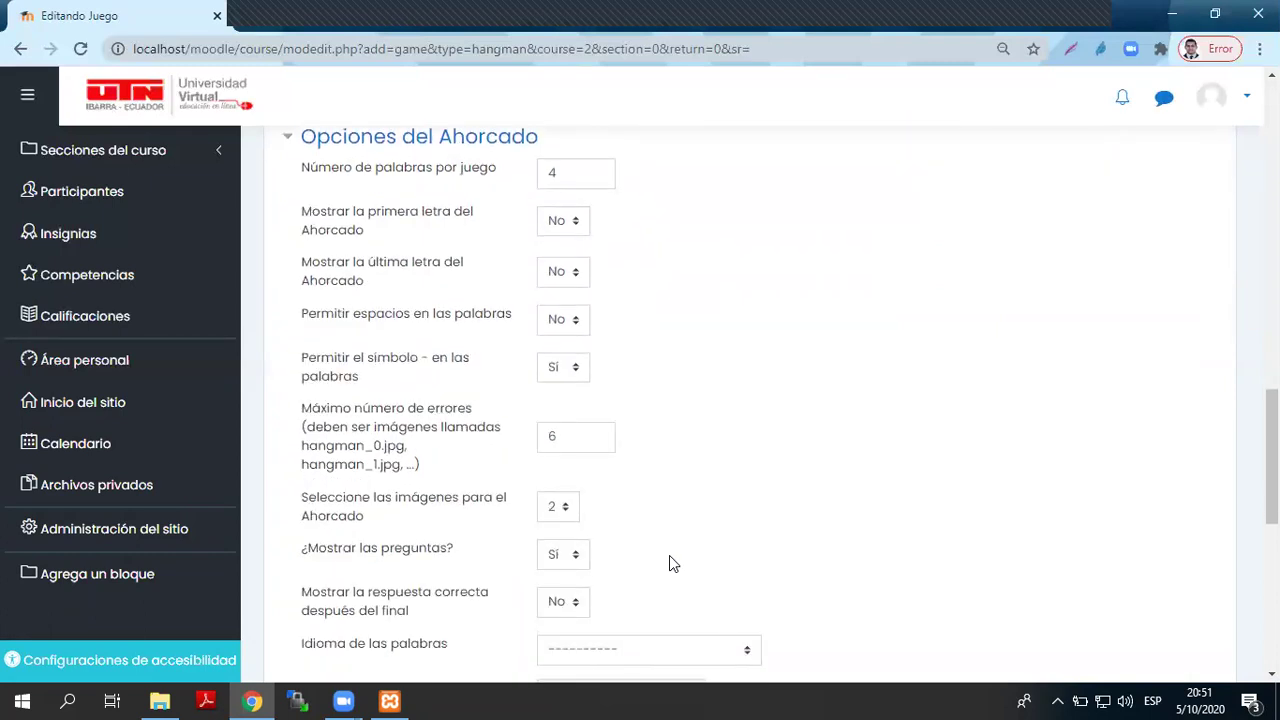
pyautogui.scroll(-1, 669, 556)
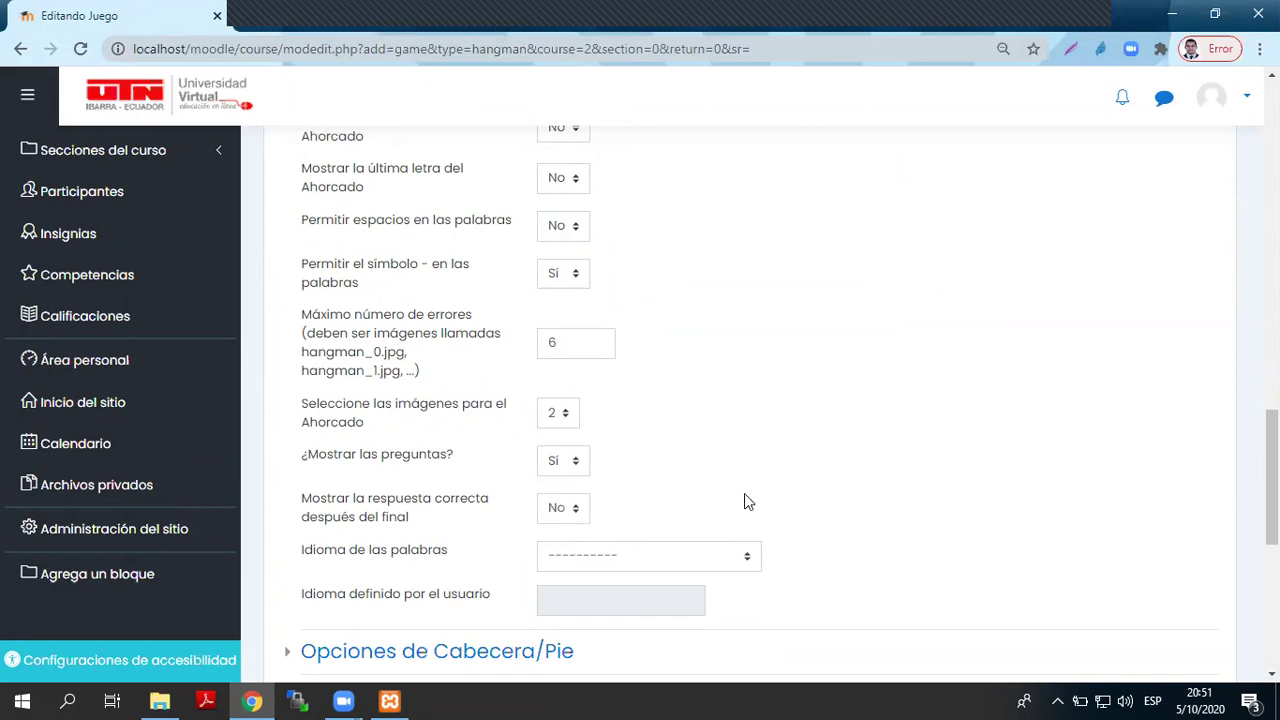
# - Set the word language to Español - Internacional (es) and expand the header/footer options
pyautogui.click(638, 556)
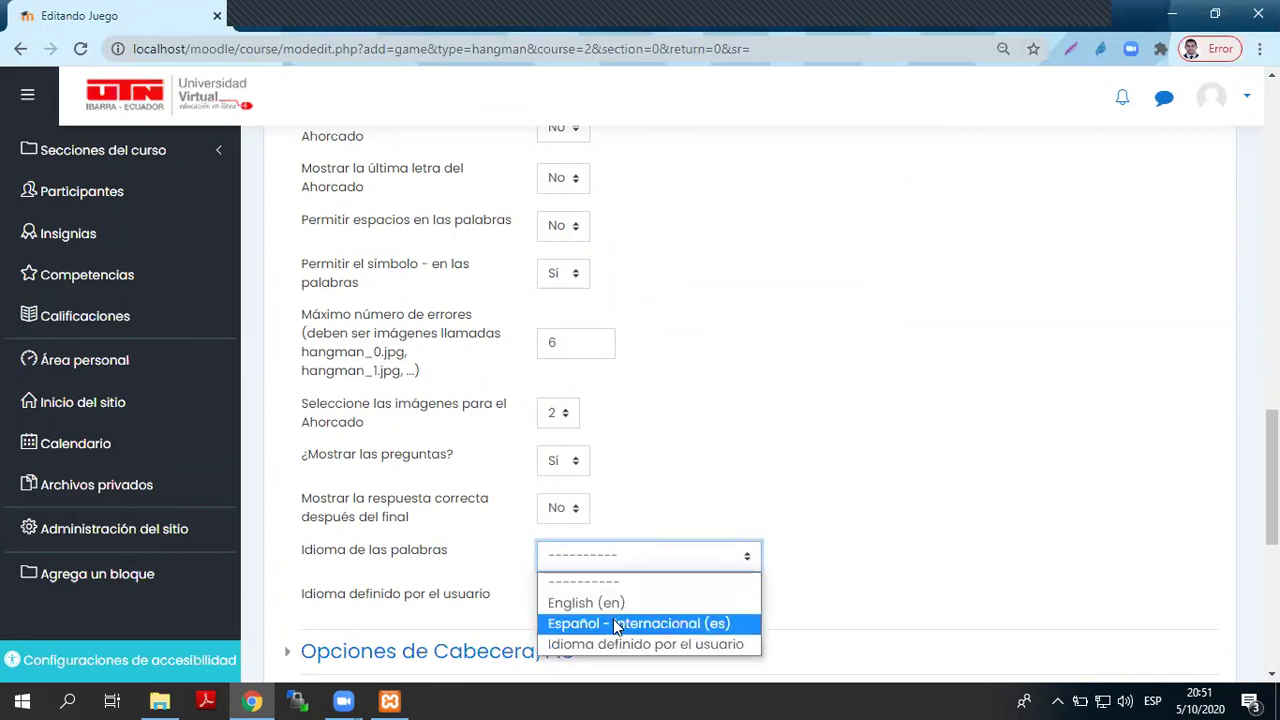
pyautogui.click(617, 624)
pyautogui.click(606, 569)
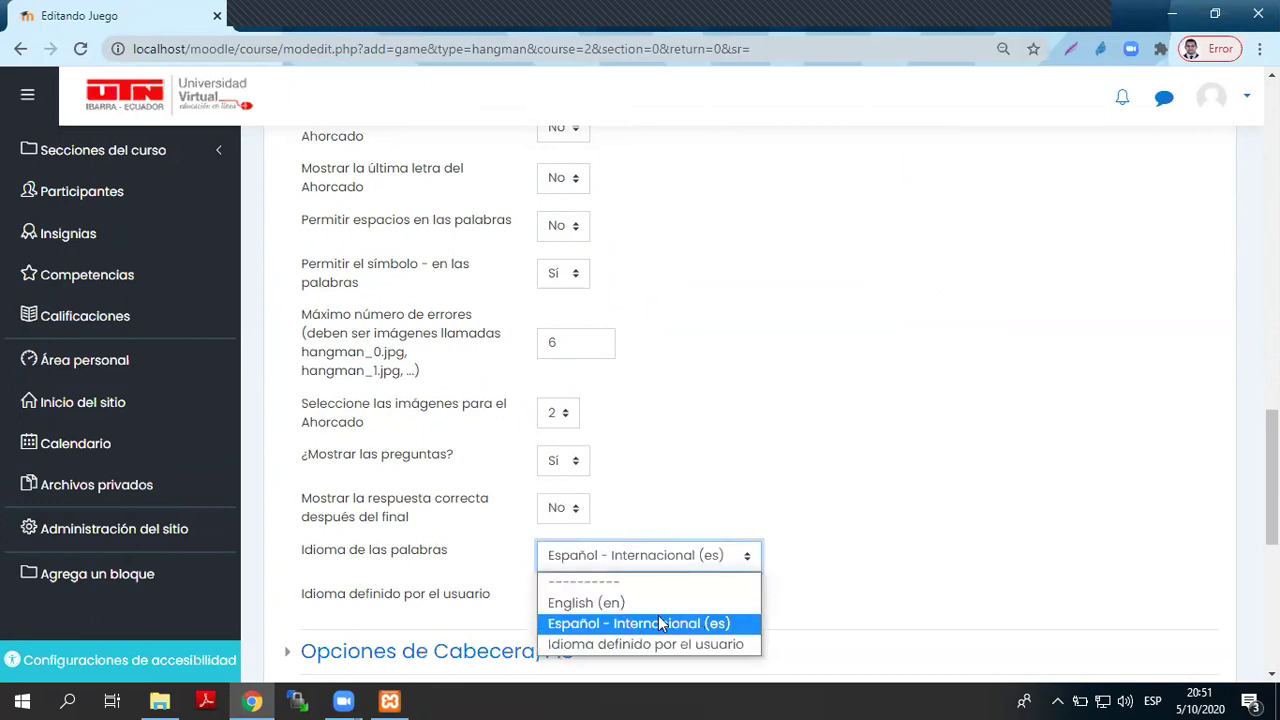
pyautogui.click(803, 589)
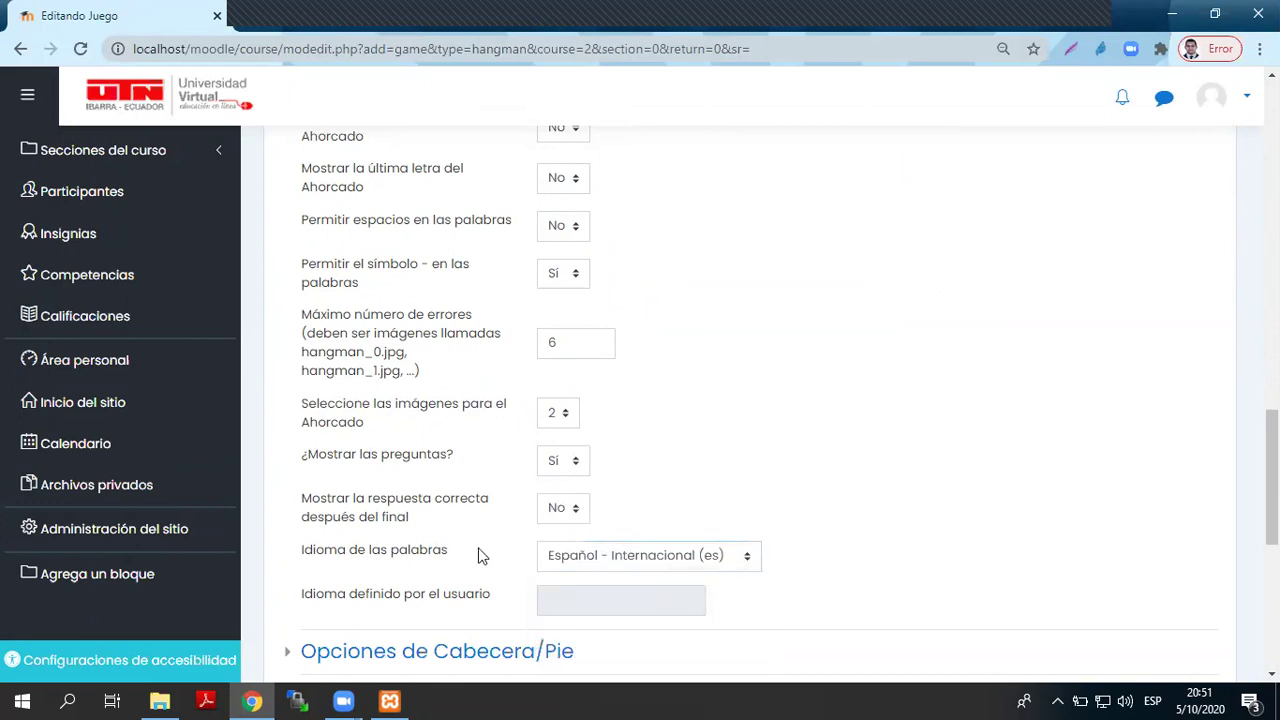
pyautogui.scroll(-5, 478, 556)
pyautogui.scroll(1, 475, 566)
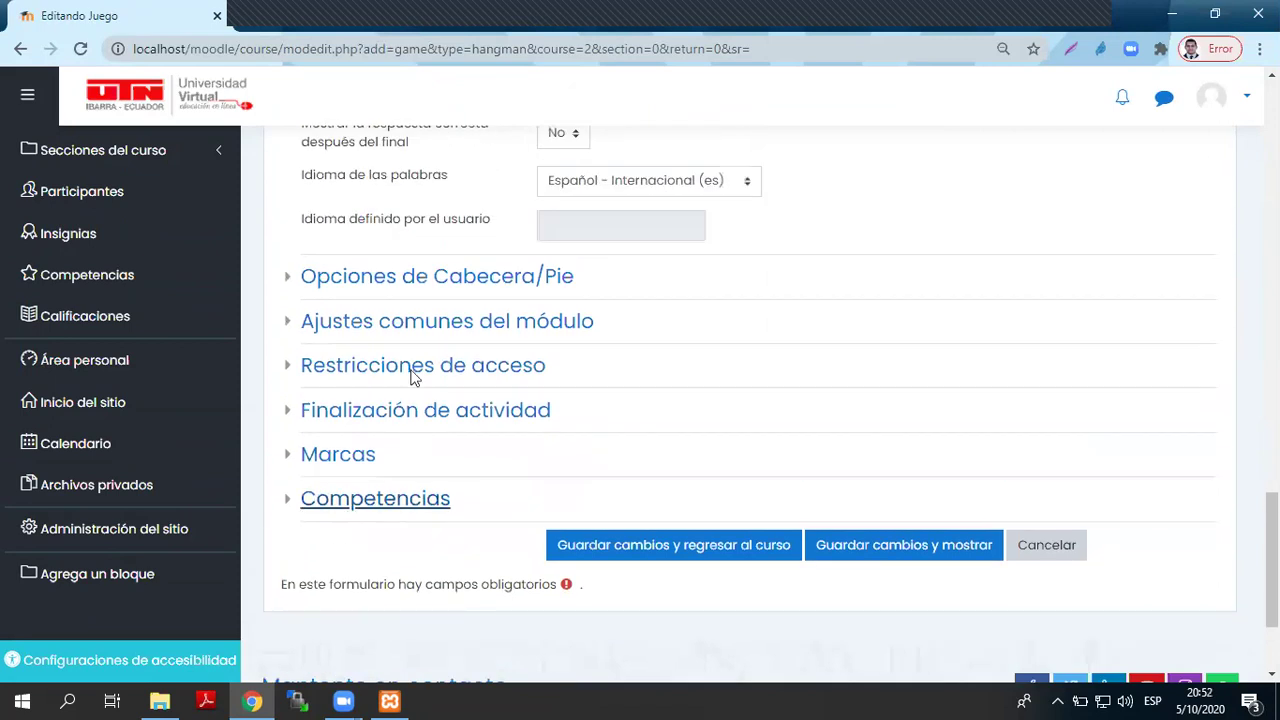
pyautogui.click(410, 280)
# - Write the bold, centred header 'PARTICIPA Y GANA EN EL AHORCADO'
pyautogui.click(667, 375)
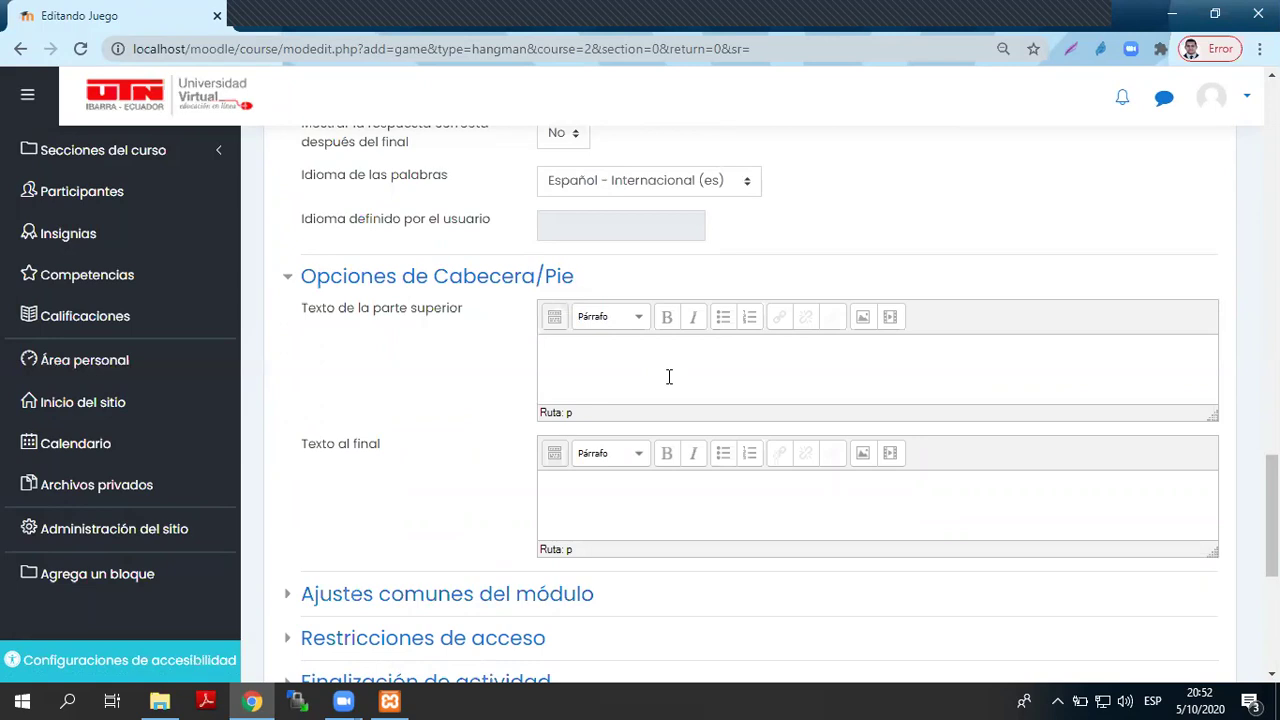
pyautogui.write('PARTICIPA Y GANA EN EL A')
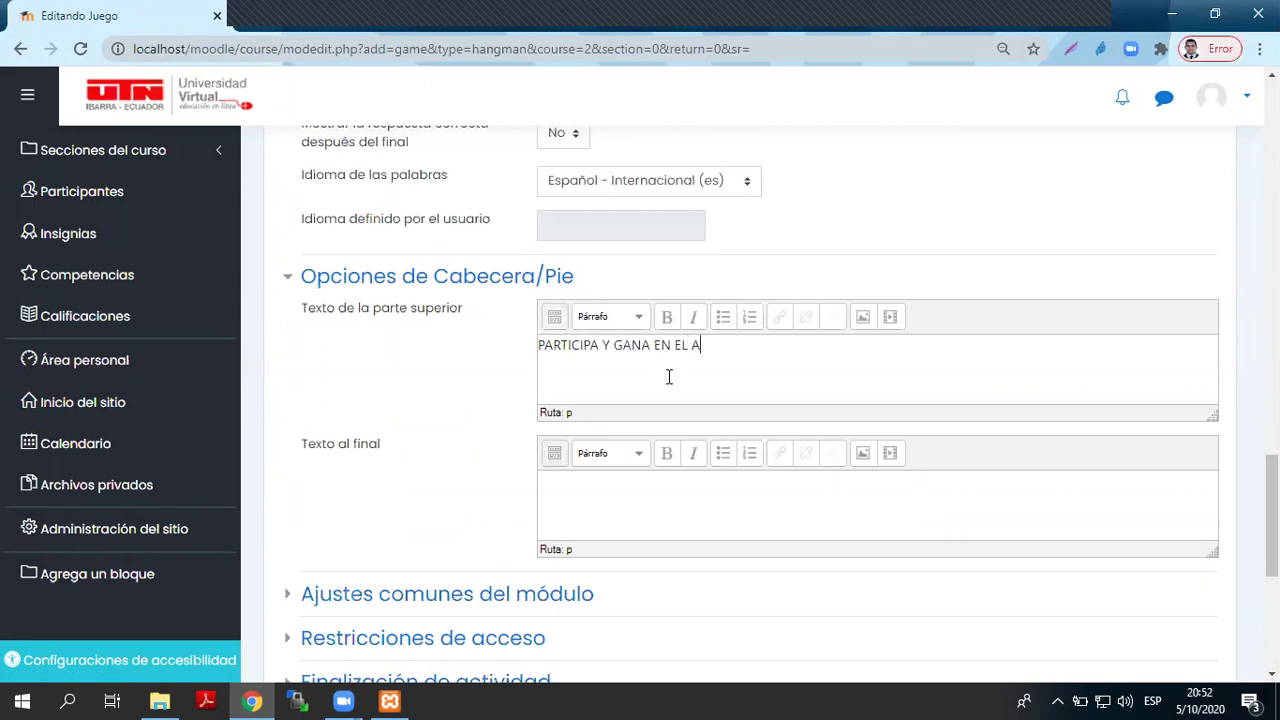
pyautogui.write('HORCADO')
pyautogui.moveTo(791, 346); pyautogui.dragTo(480, 350)
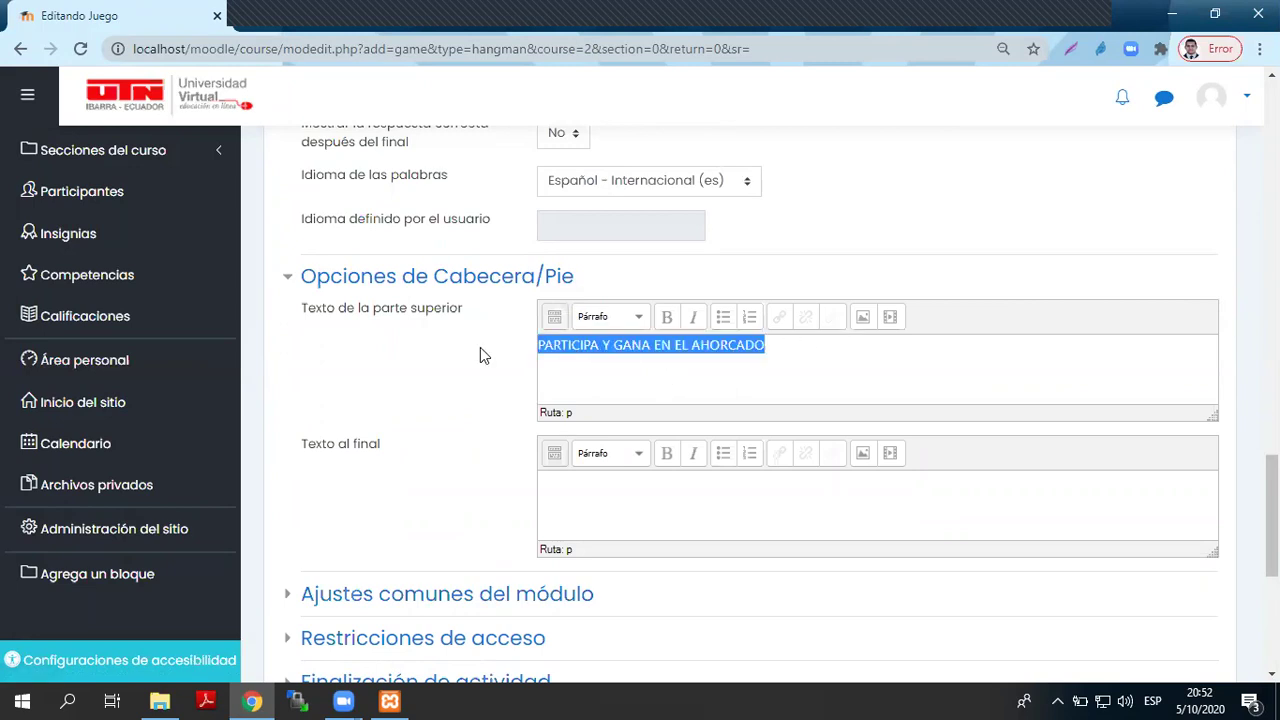
pyautogui.click(668, 318)
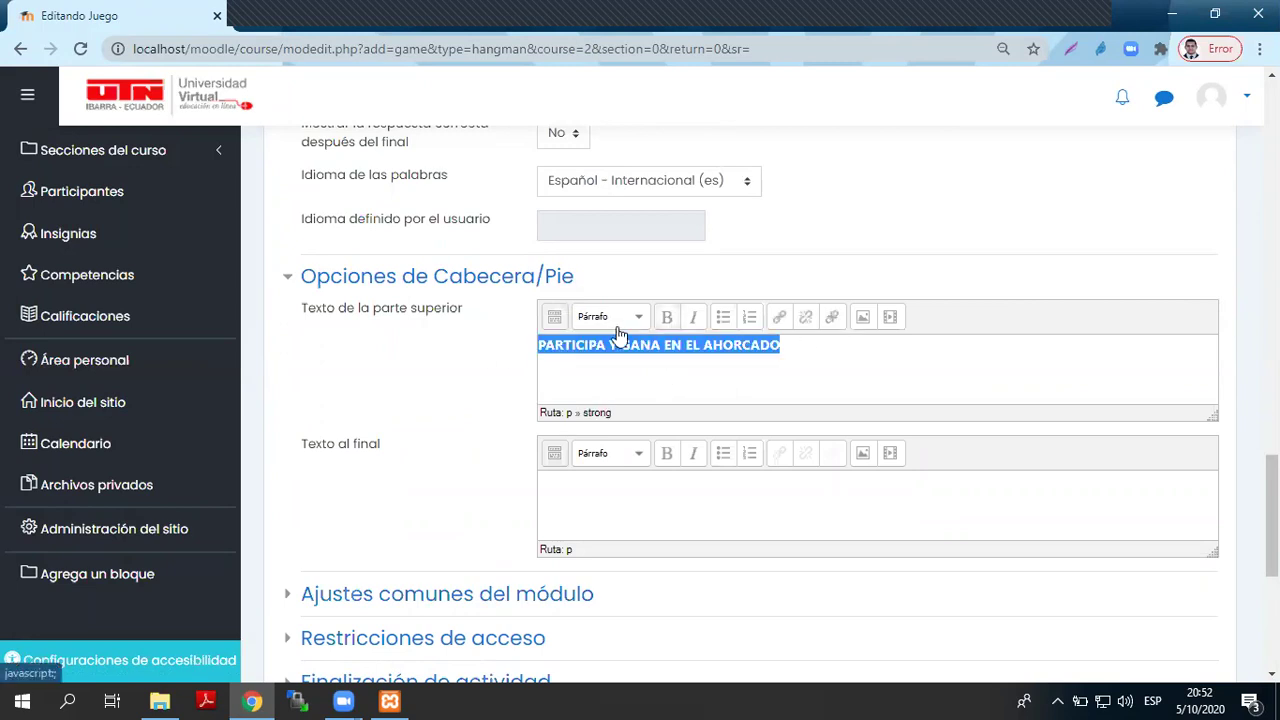
pyautogui.click(555, 317)
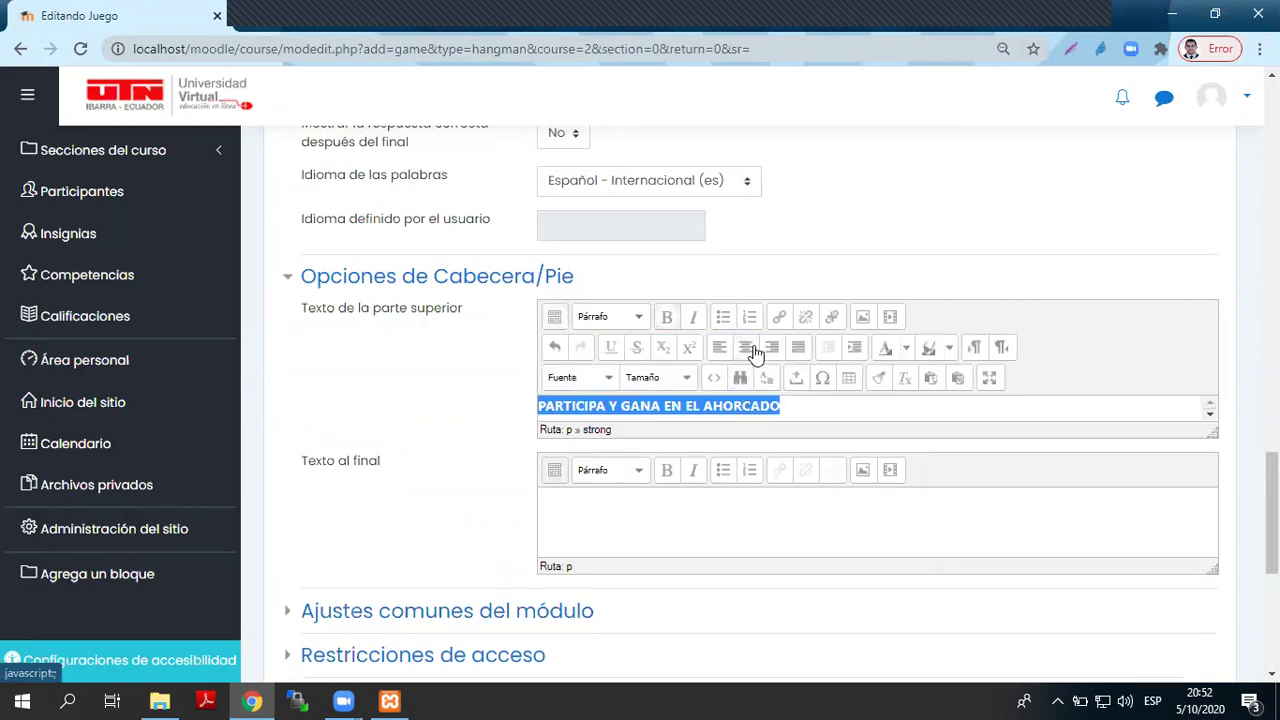
pyautogui.click(746, 347)
# - Write the bold, centred footer 'GRACIAS POR PARTICIPAR', re-centring the header
pyautogui.click(811, 511)
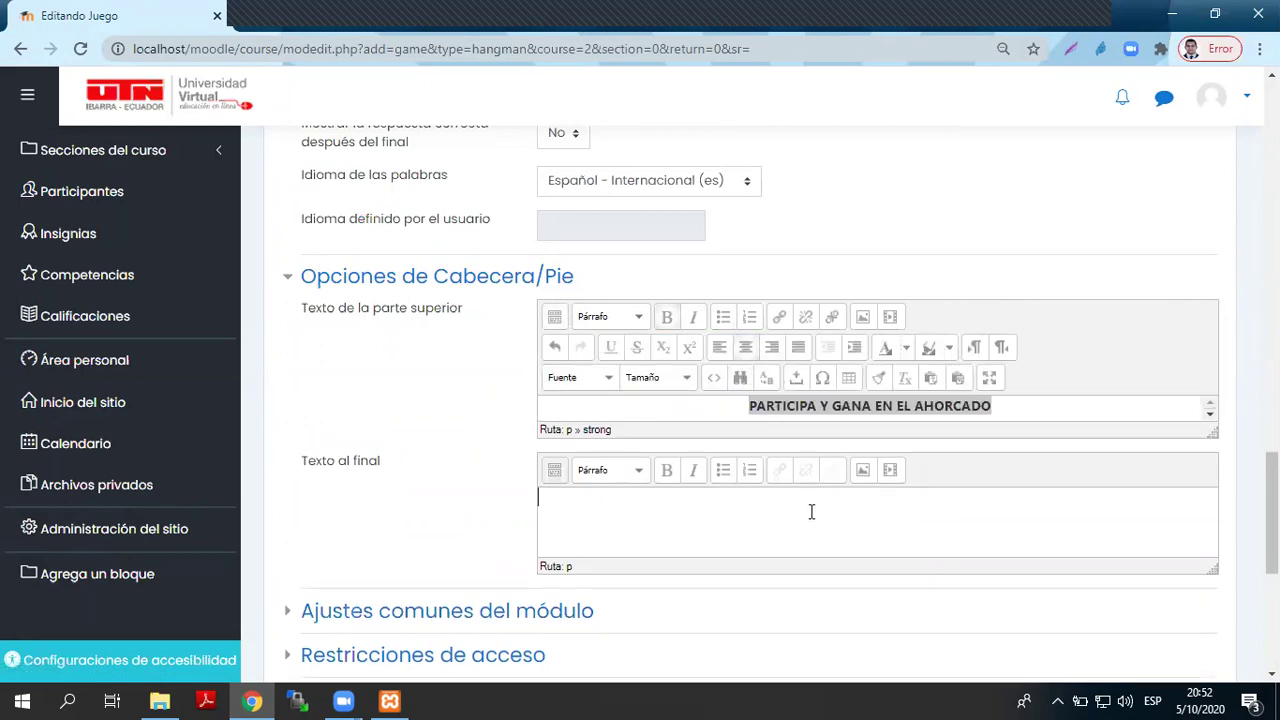
pyautogui.write('GRACIAS POR PART')
pyautogui.write('AR')
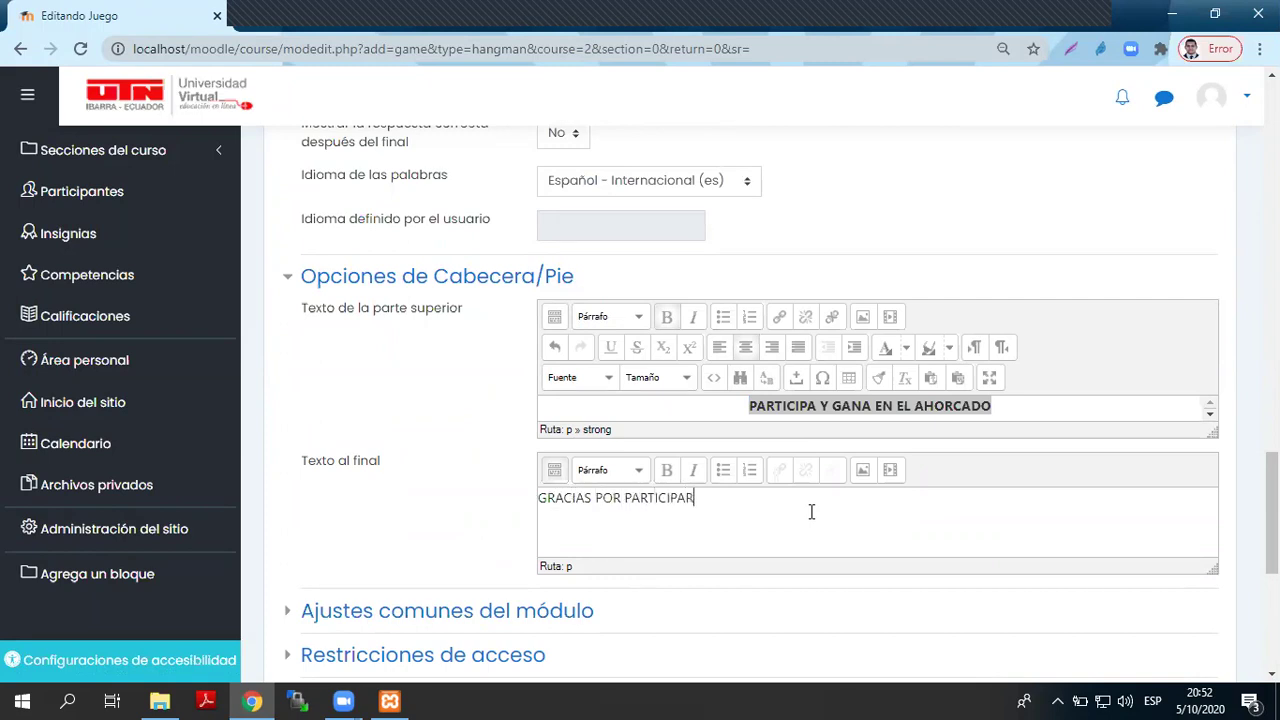
pyautogui.moveTo(811, 511); pyautogui.dragTo(458, 486)
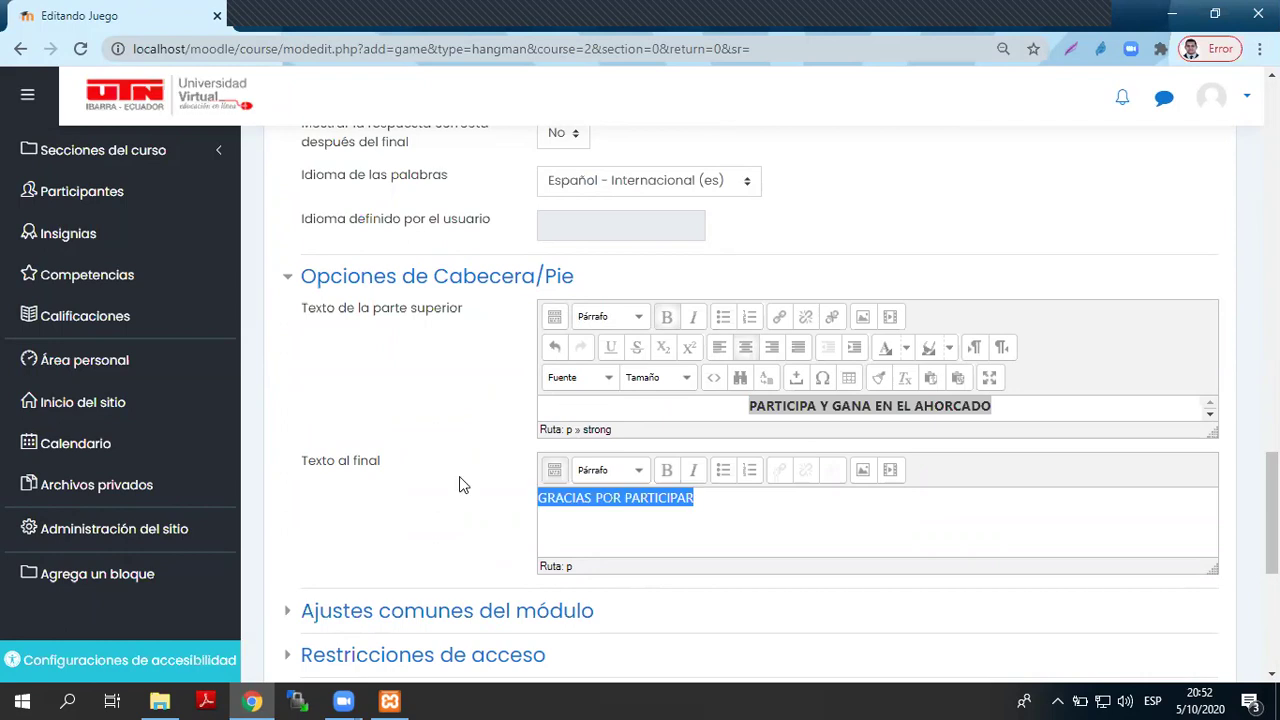
pyautogui.click(665, 470)
pyautogui.click(745, 347)
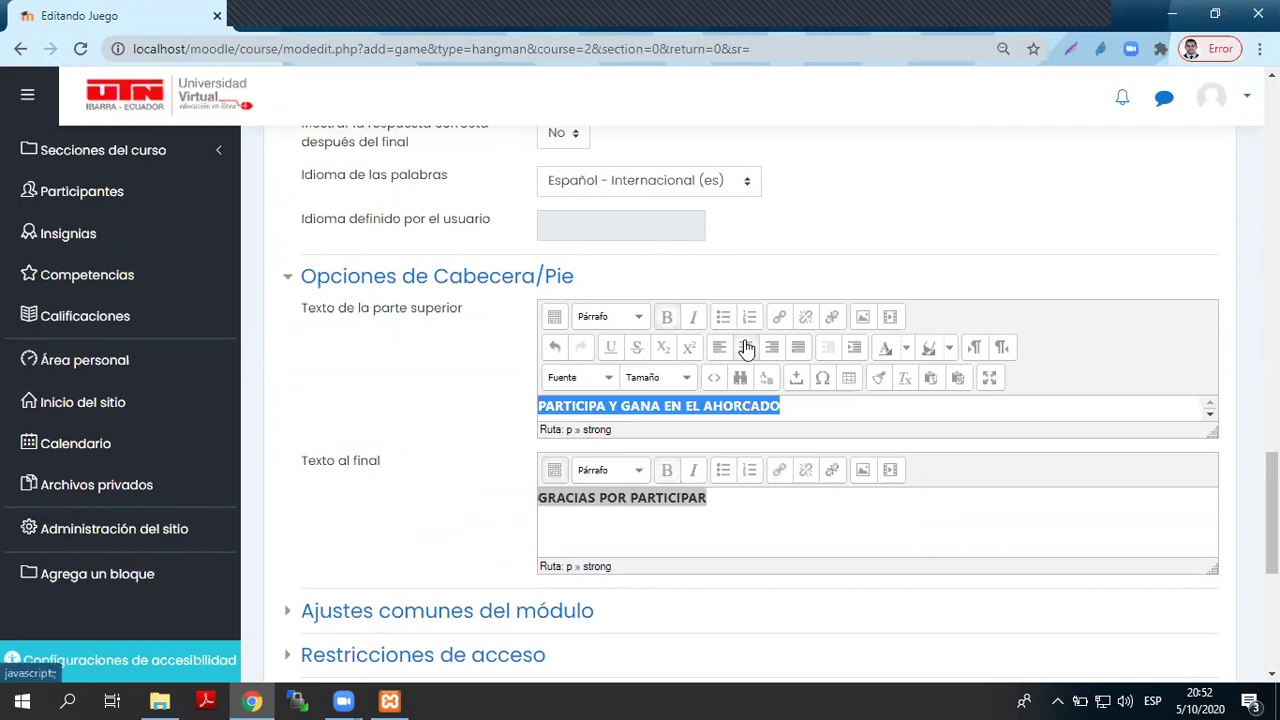
pyautogui.click(745, 347)
pyautogui.click(554, 470)
pyautogui.click(745, 500)
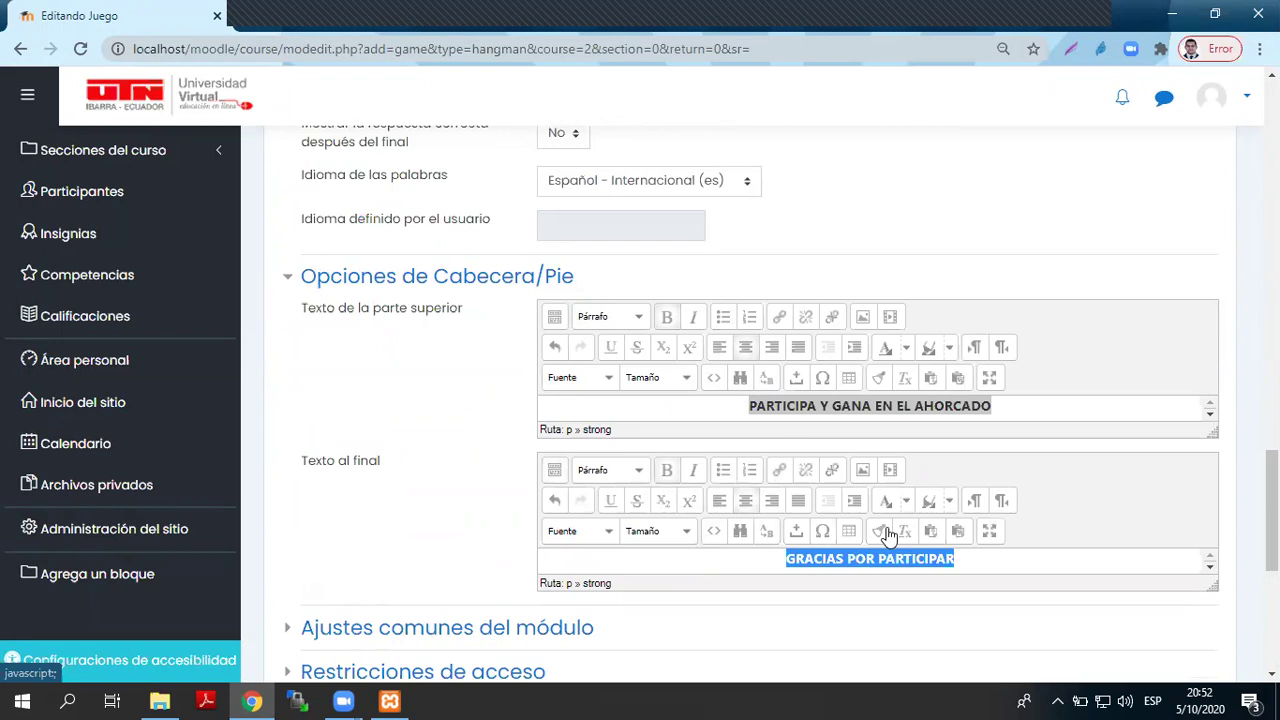
pyautogui.click(1006, 556)
# - Expand completion, restriction and common module settings, then save and display the game
pyautogui.scroll(-4, 455, 320)
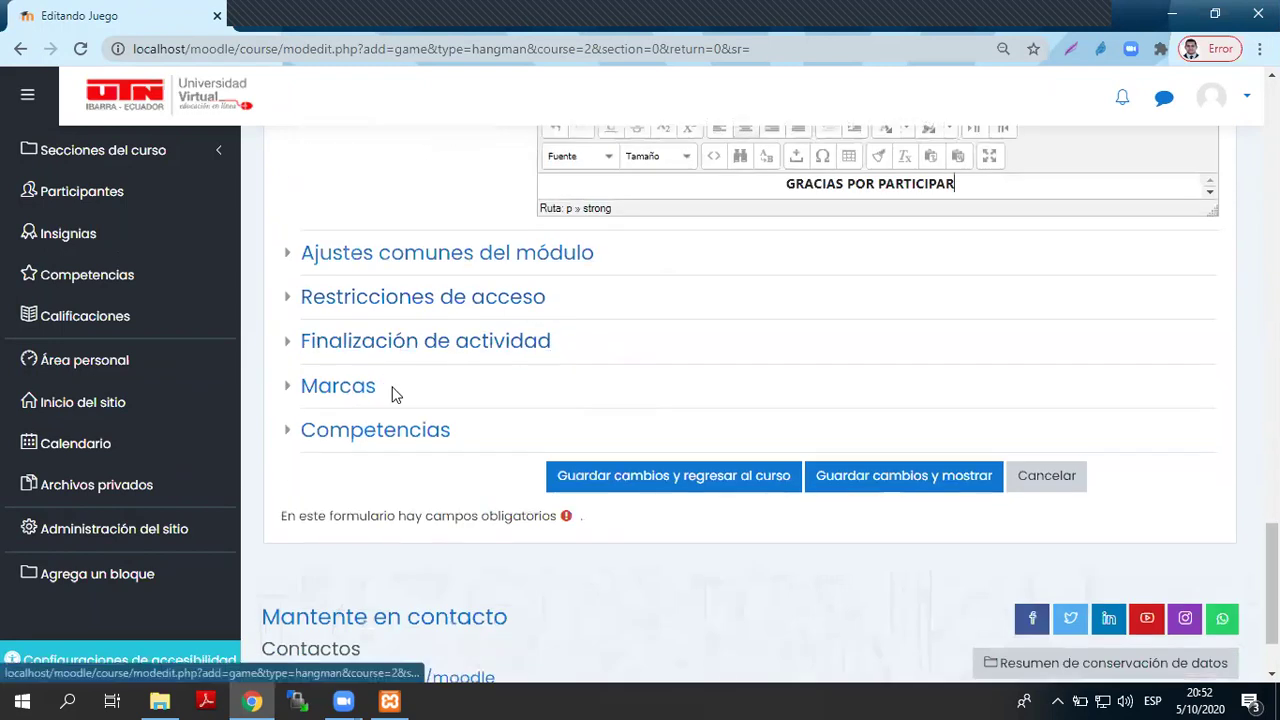
pyautogui.click(362, 342)
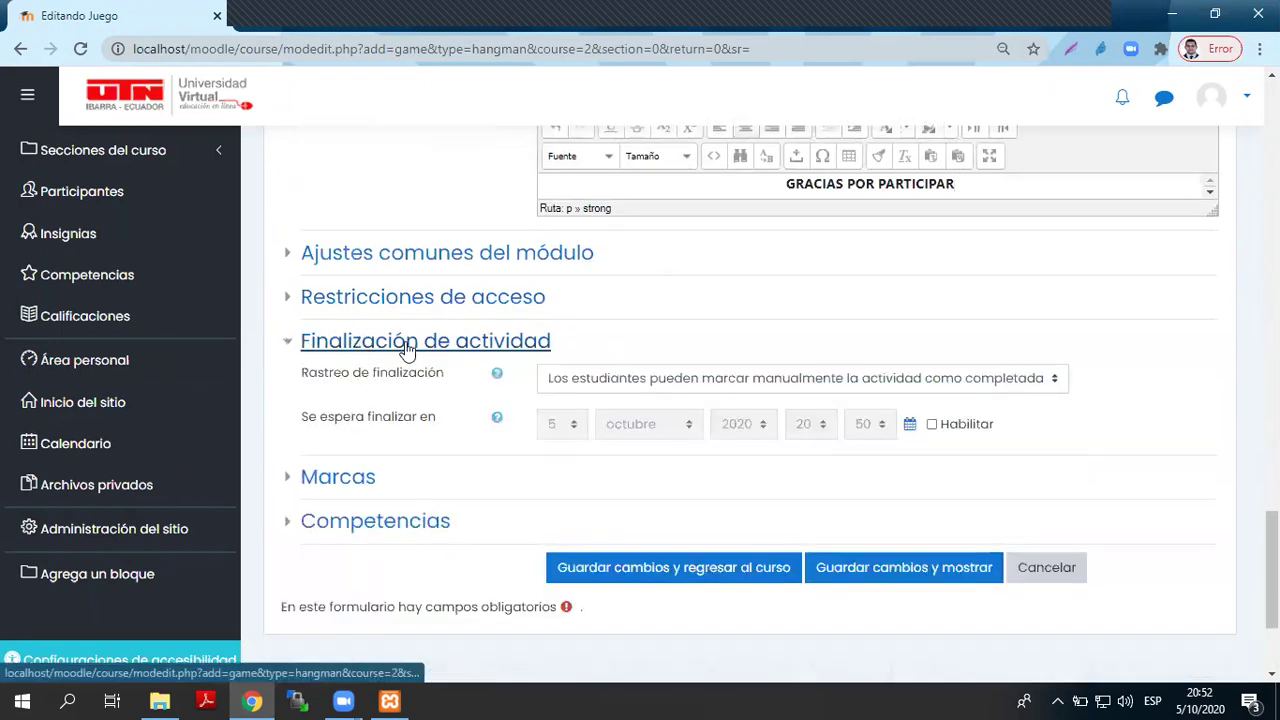
pyautogui.click(419, 306)
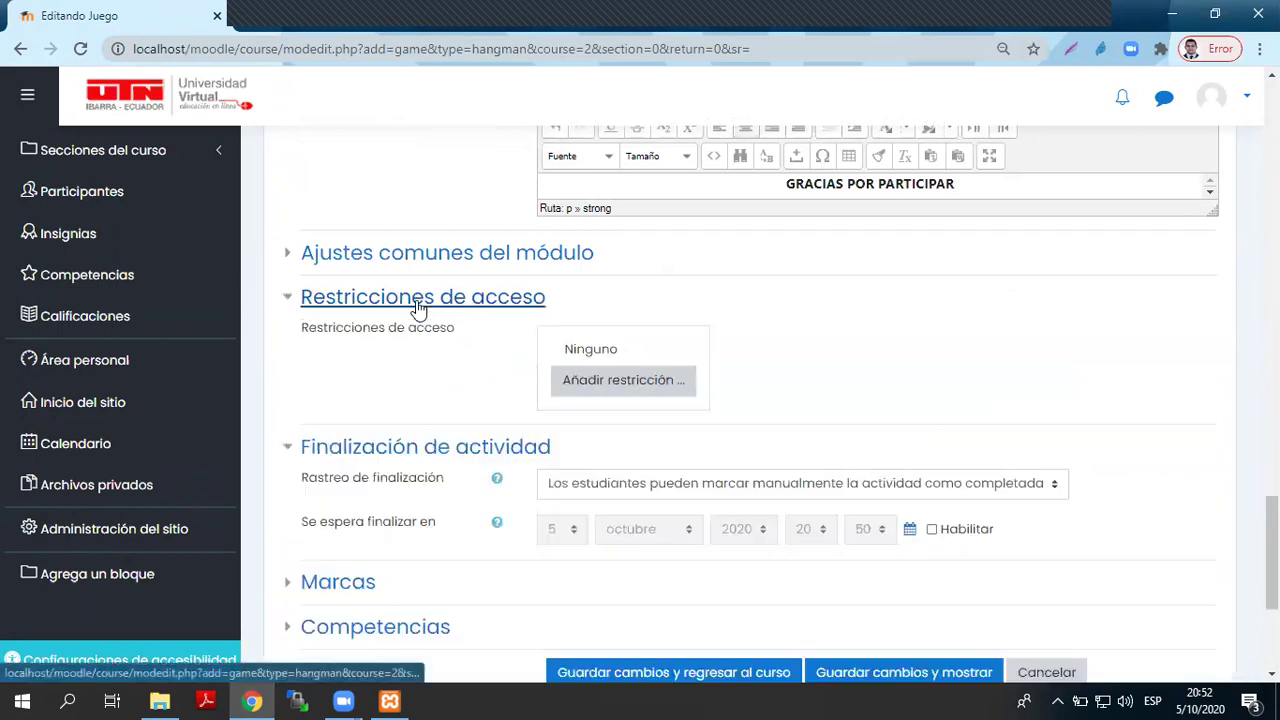
pyautogui.click(428, 262)
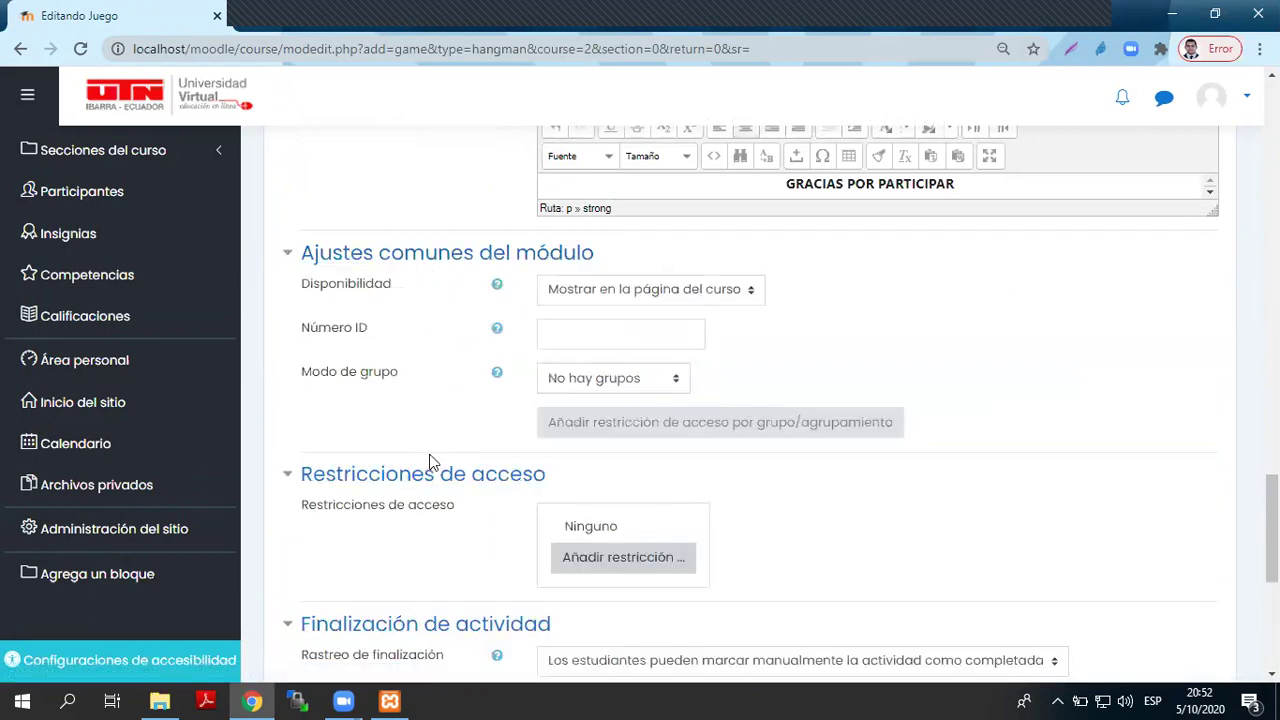
pyautogui.scroll(-5, 432, 462)
pyautogui.click(879, 366)
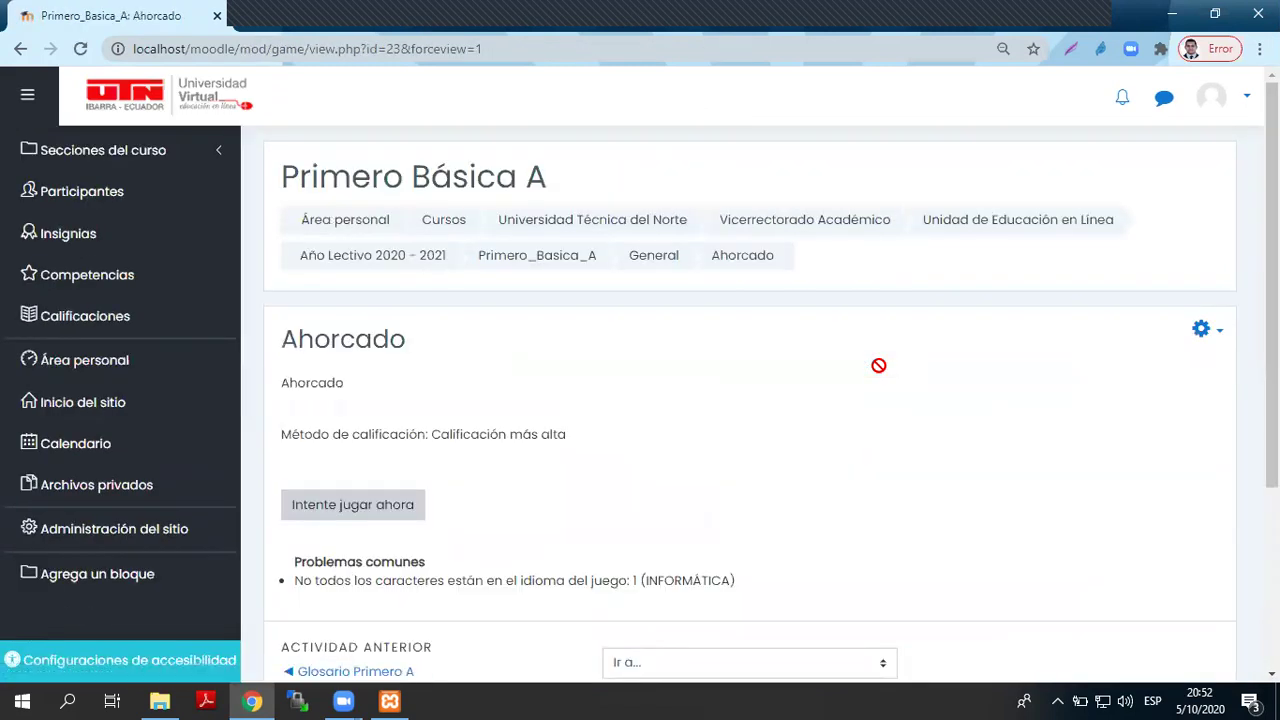
# - Start the hangman game and highlight its clue 'Entorno Virtual de Aprendizaje'
pyautogui.scroll(-2, 860, 365)
pyautogui.scroll(2, 869, 374)
pyautogui.click(375, 512)
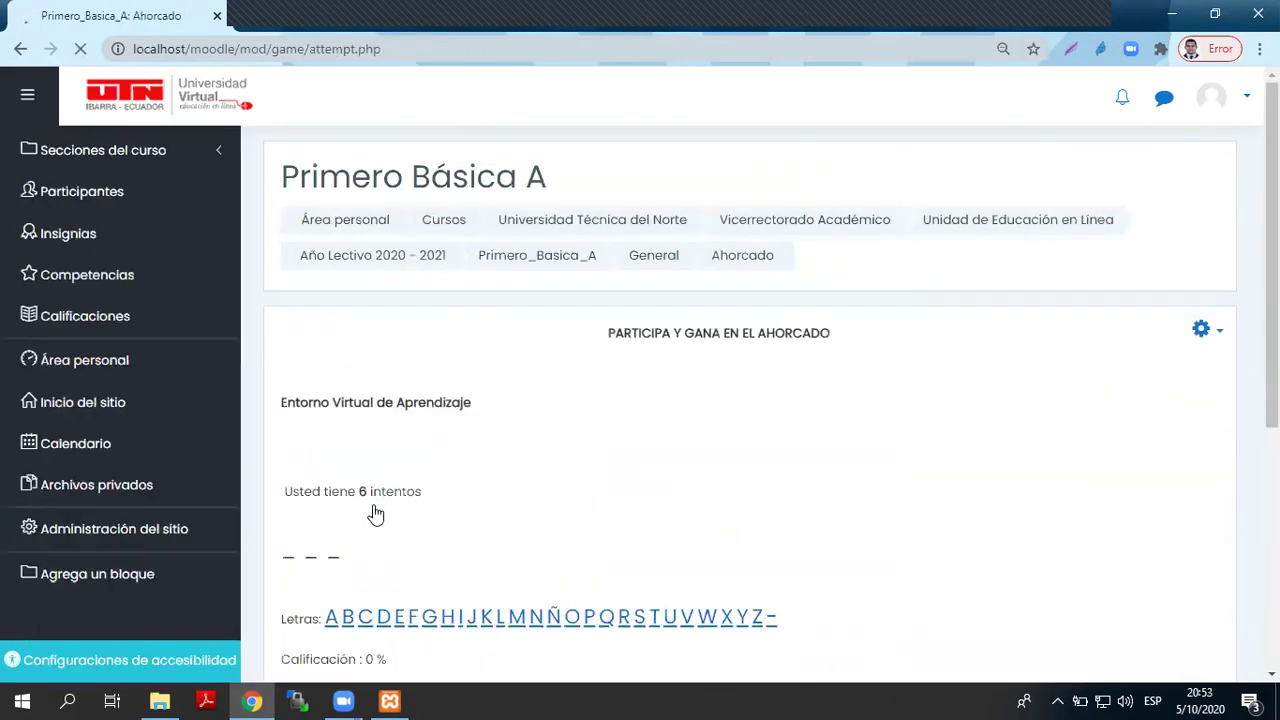
pyautogui.scroll(-2, 697, 549)
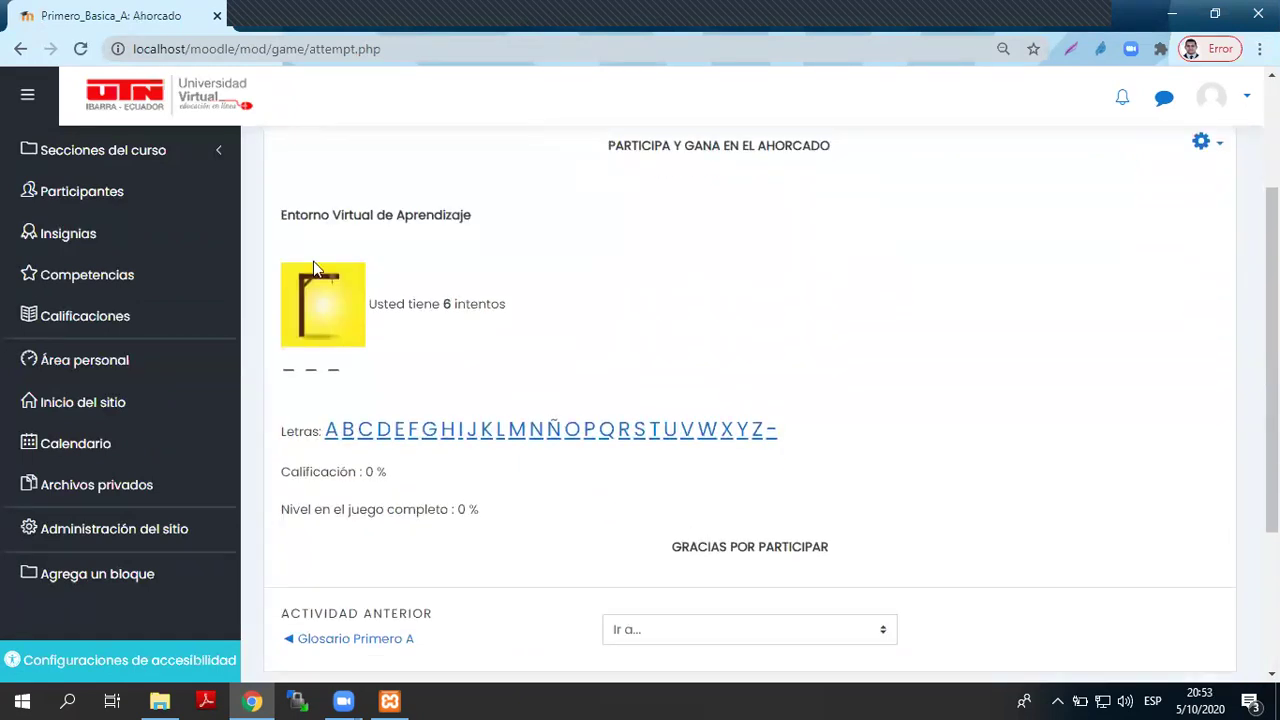
pyautogui.moveTo(283, 214); pyautogui.dragTo(484, 226)
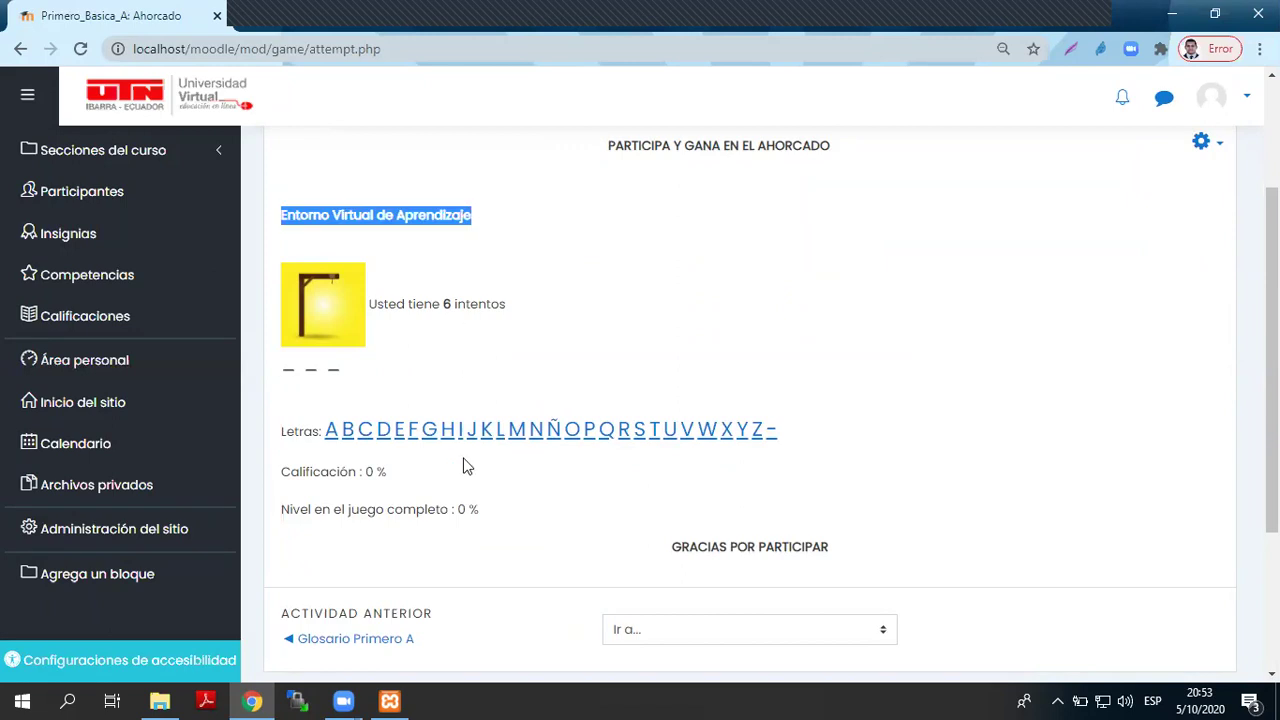
# - Guess E, V and A to solve EVA, then highlight the 100 % grade
pyautogui.click(398, 430)
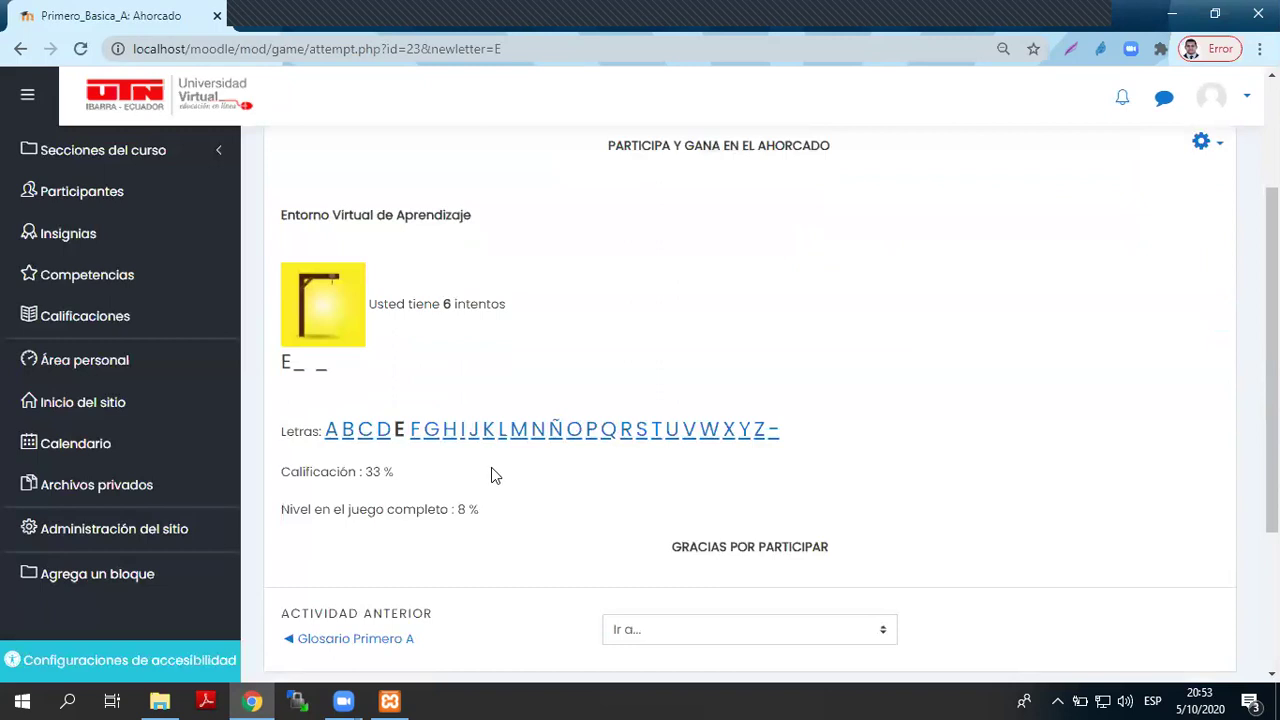
pyautogui.click(689, 432)
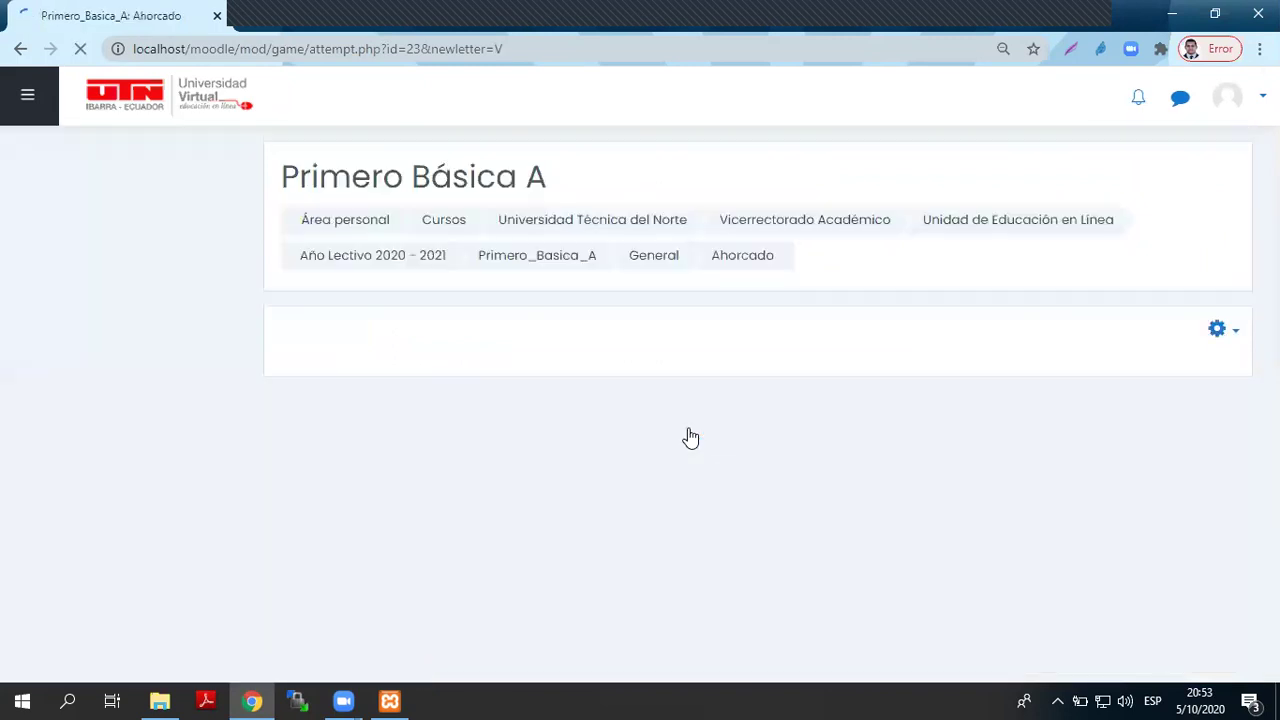
pyautogui.scroll(-1, 420, 482)
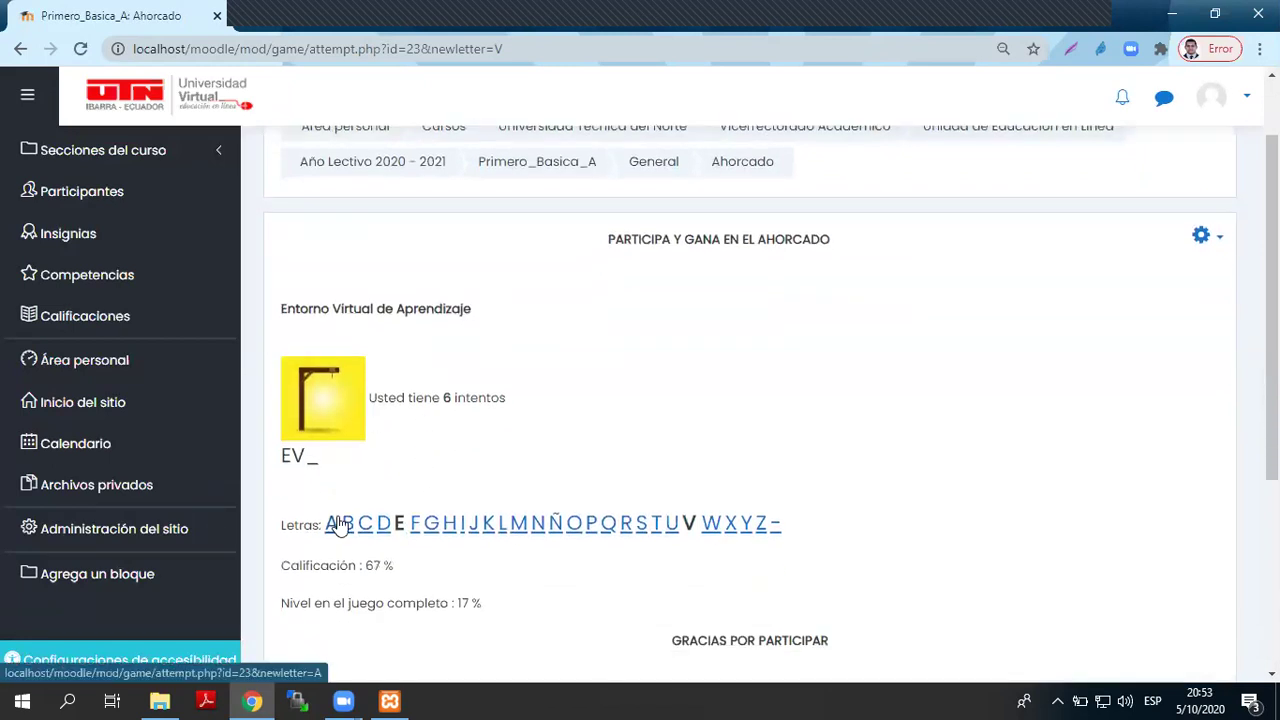
pyautogui.click(333, 525)
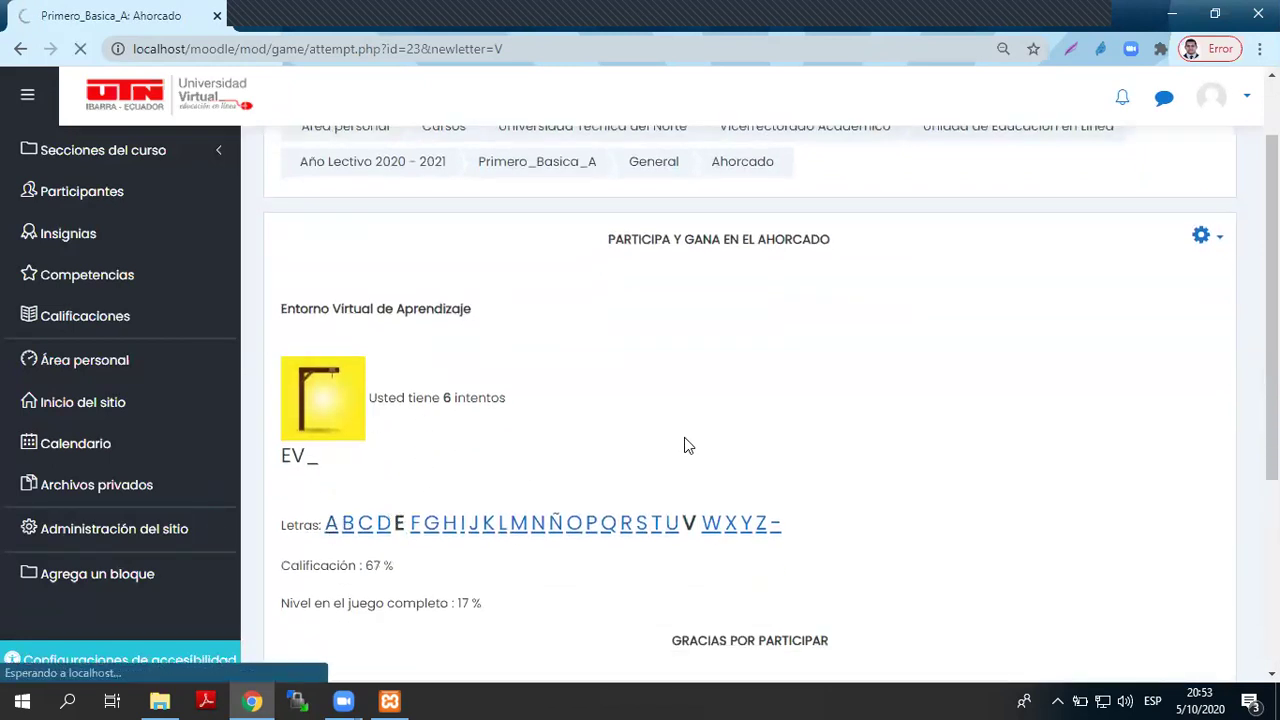
pyautogui.scroll(-3, 684, 440)
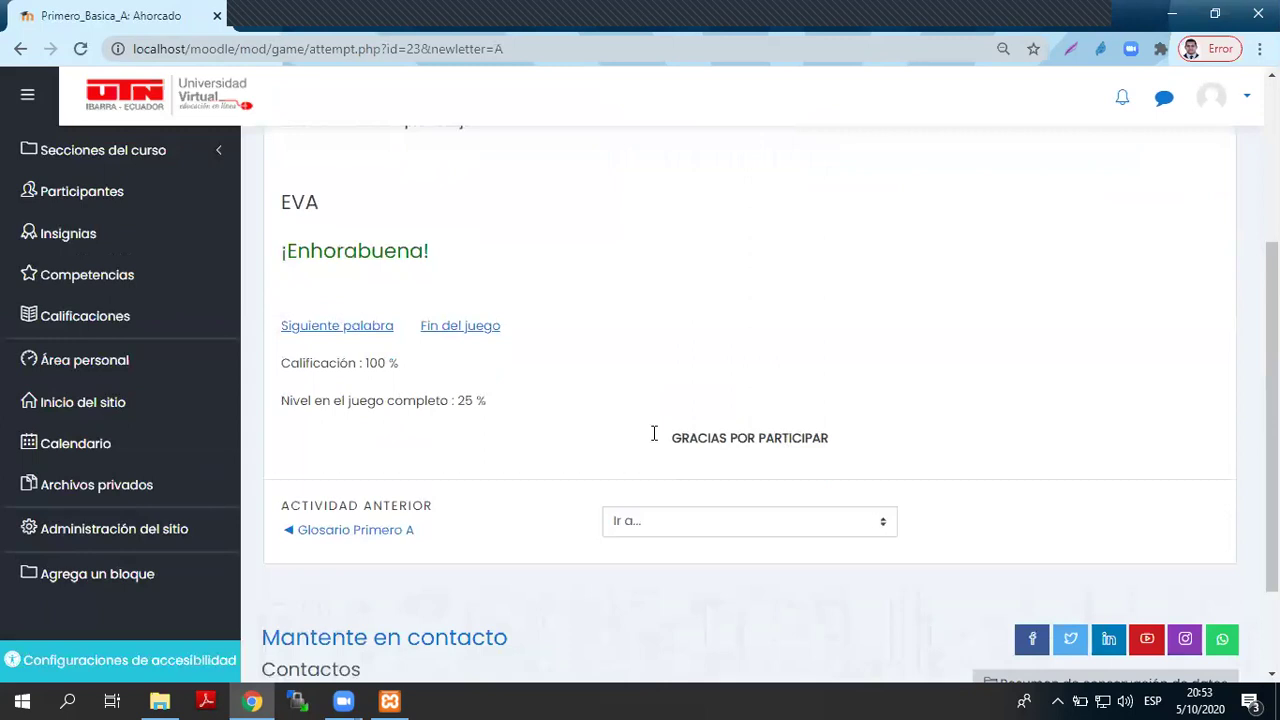
pyautogui.scroll(1, 520, 445)
pyautogui.moveTo(281, 440); pyautogui.dragTo(427, 475)
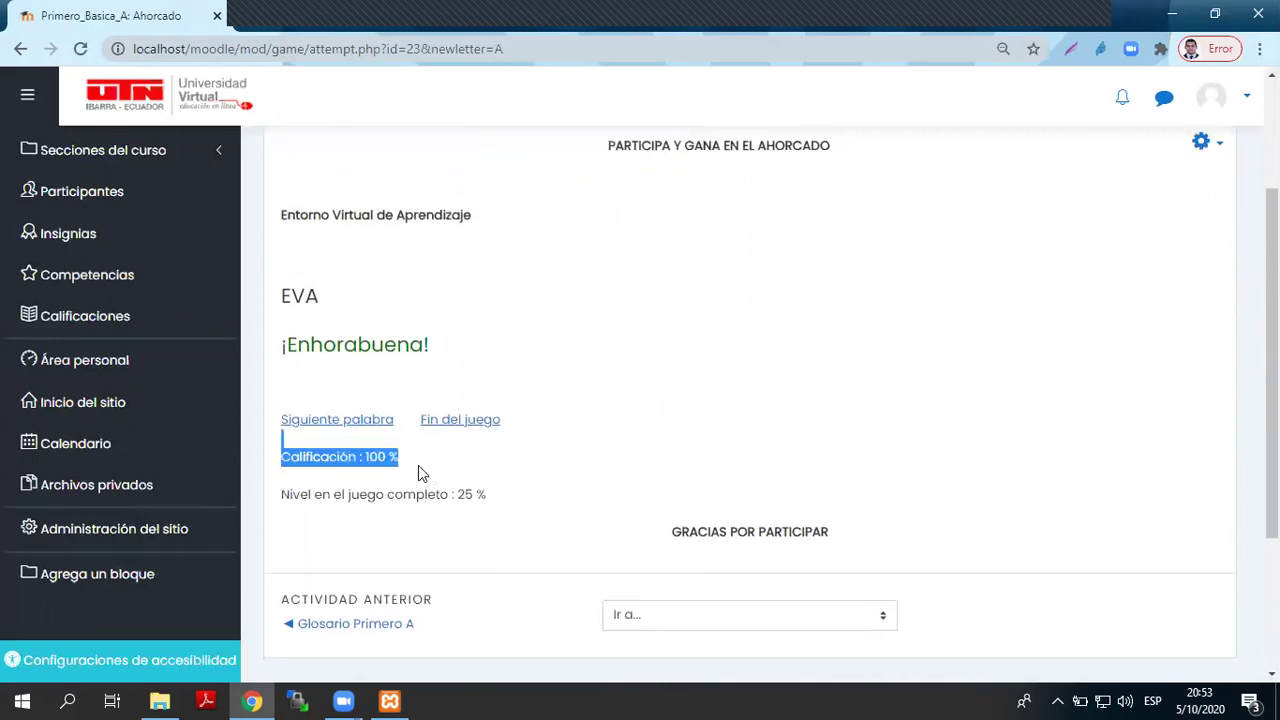
pyautogui.click(437, 468)
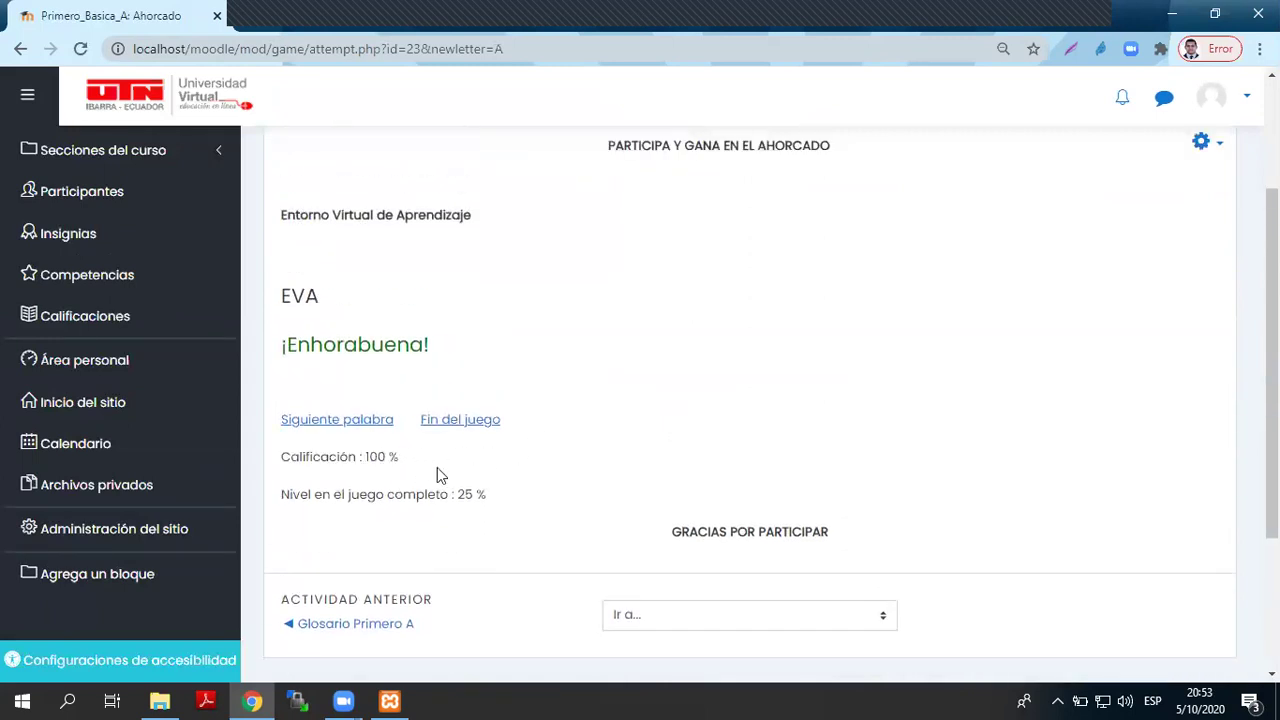
# - Advance past two hangman words, guessing A and V along the way
pyautogui.click(372, 424)
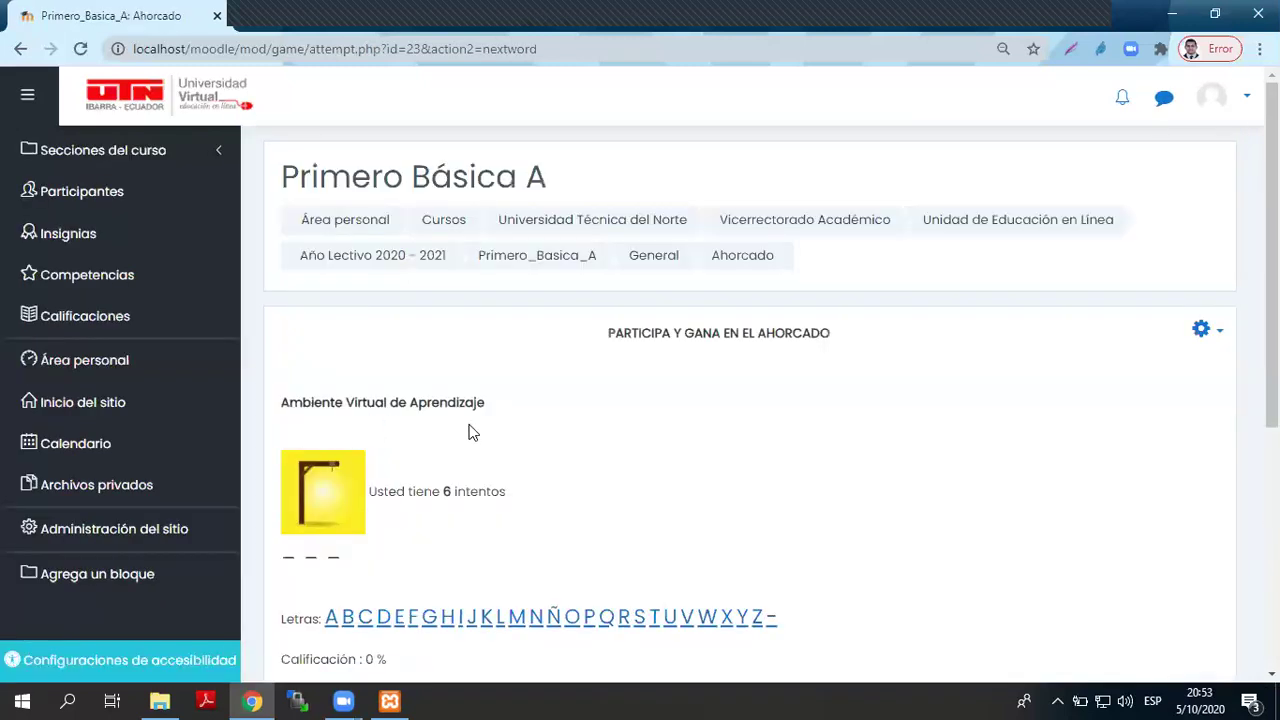
pyautogui.scroll(-2, 373, 462)
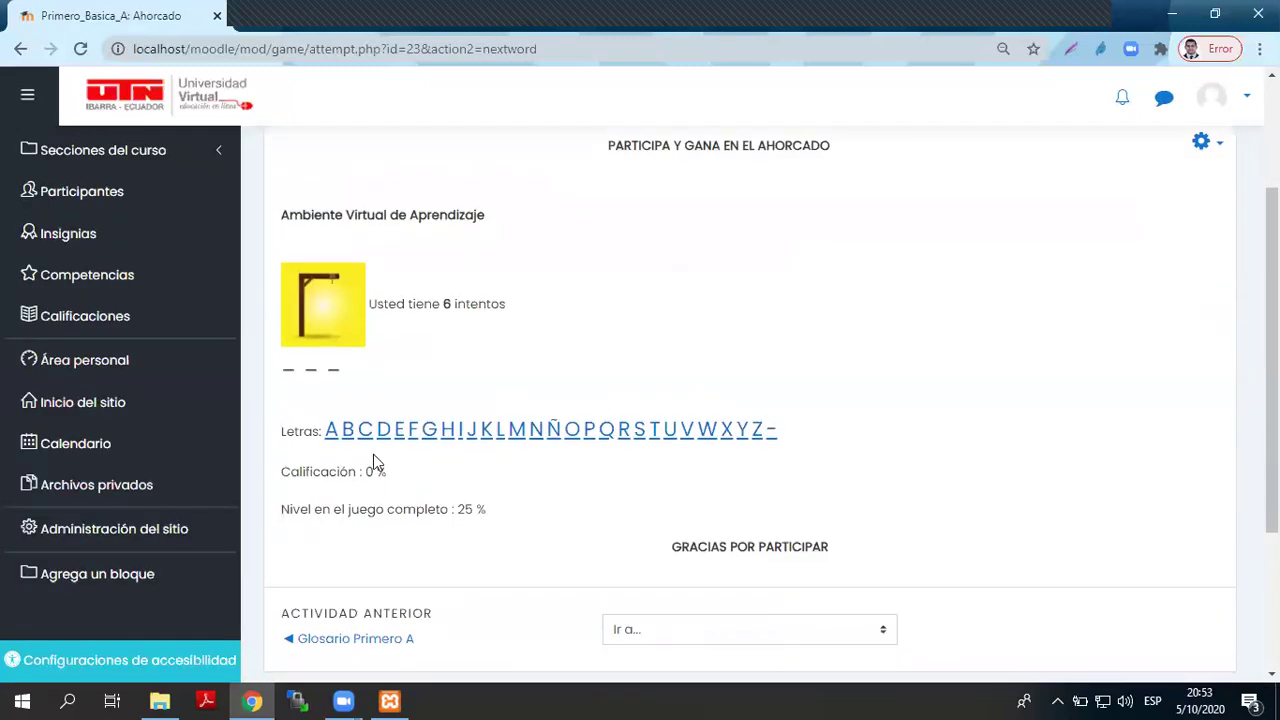
pyautogui.click(332, 438)
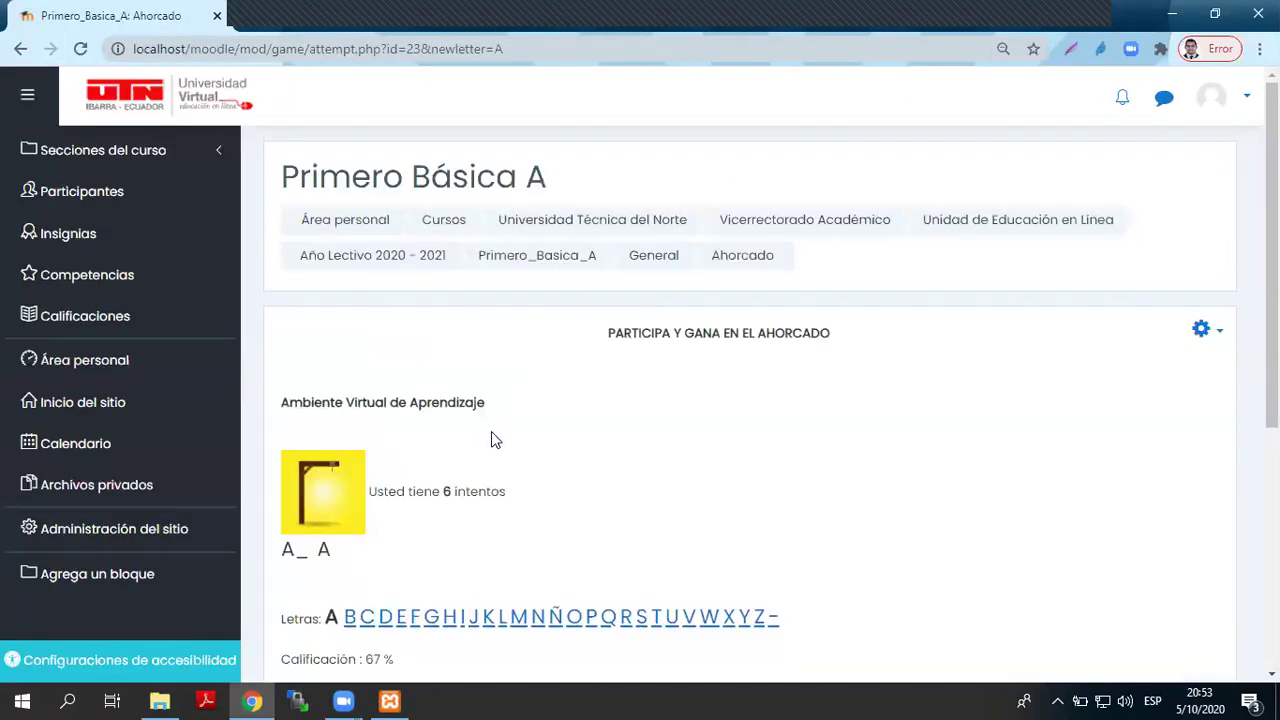
pyautogui.scroll(-1, 491, 440)
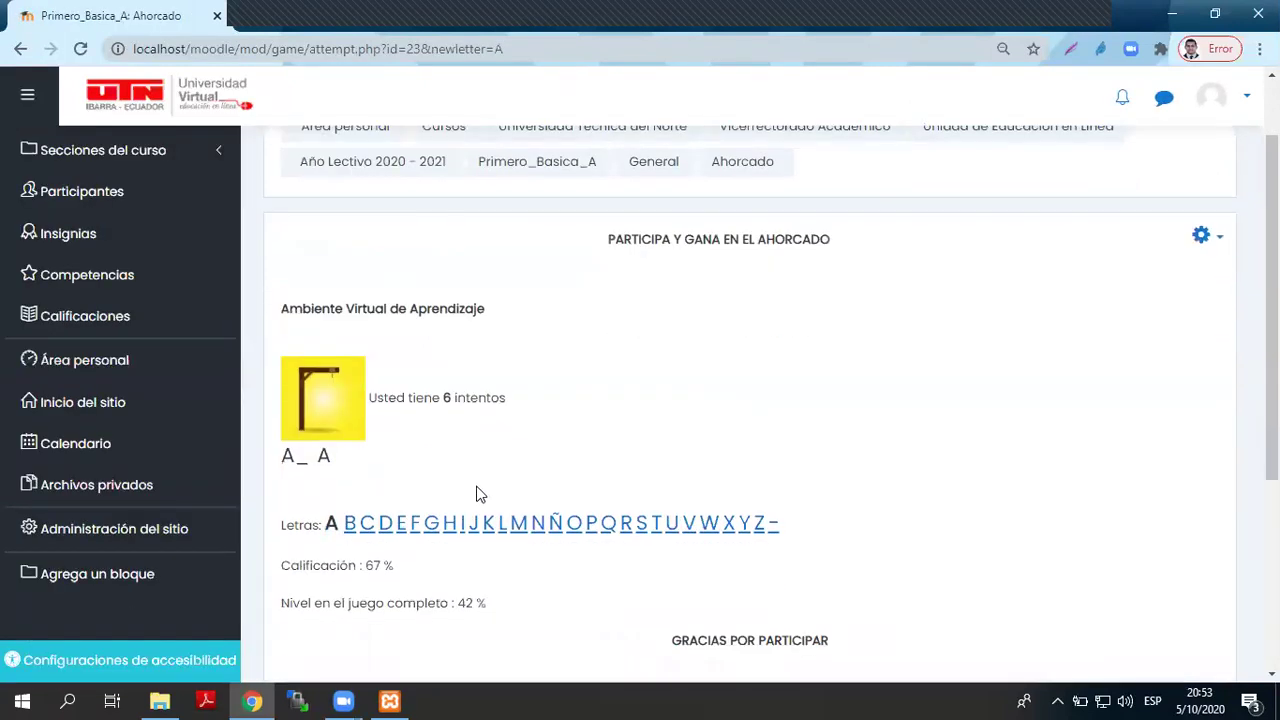
pyautogui.click(687, 525)
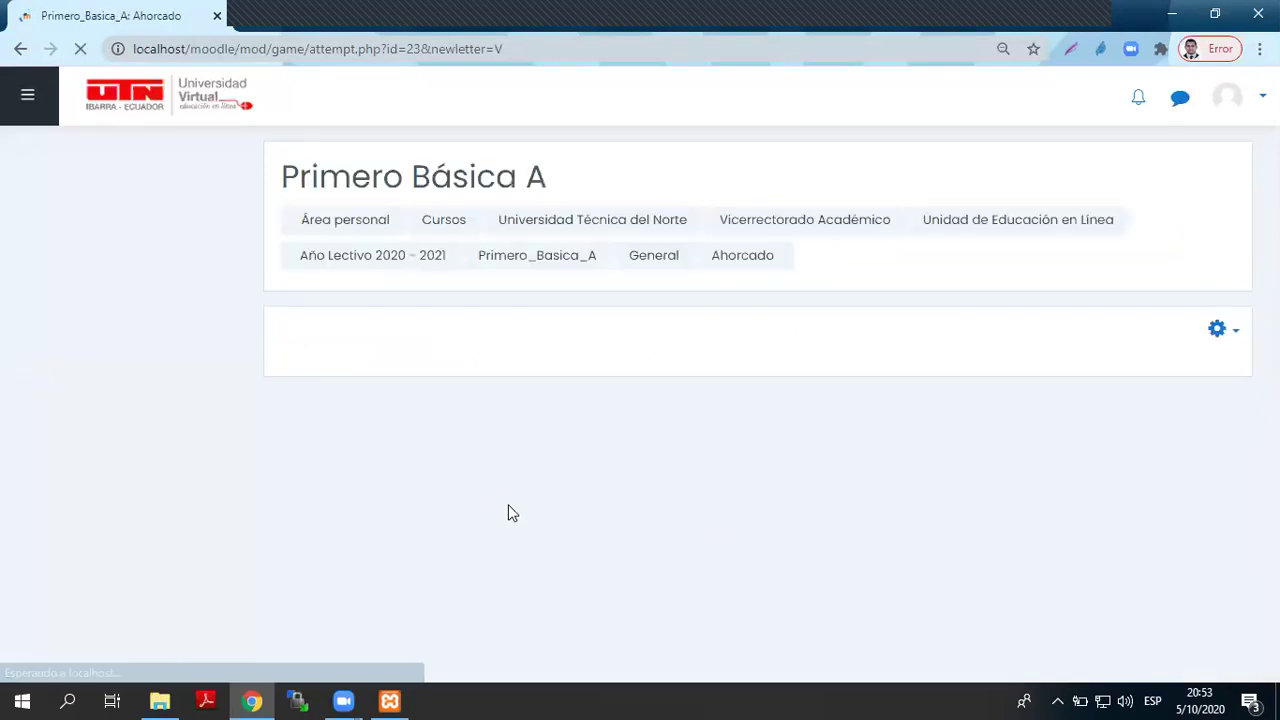
pyautogui.scroll(-2, 508, 513)
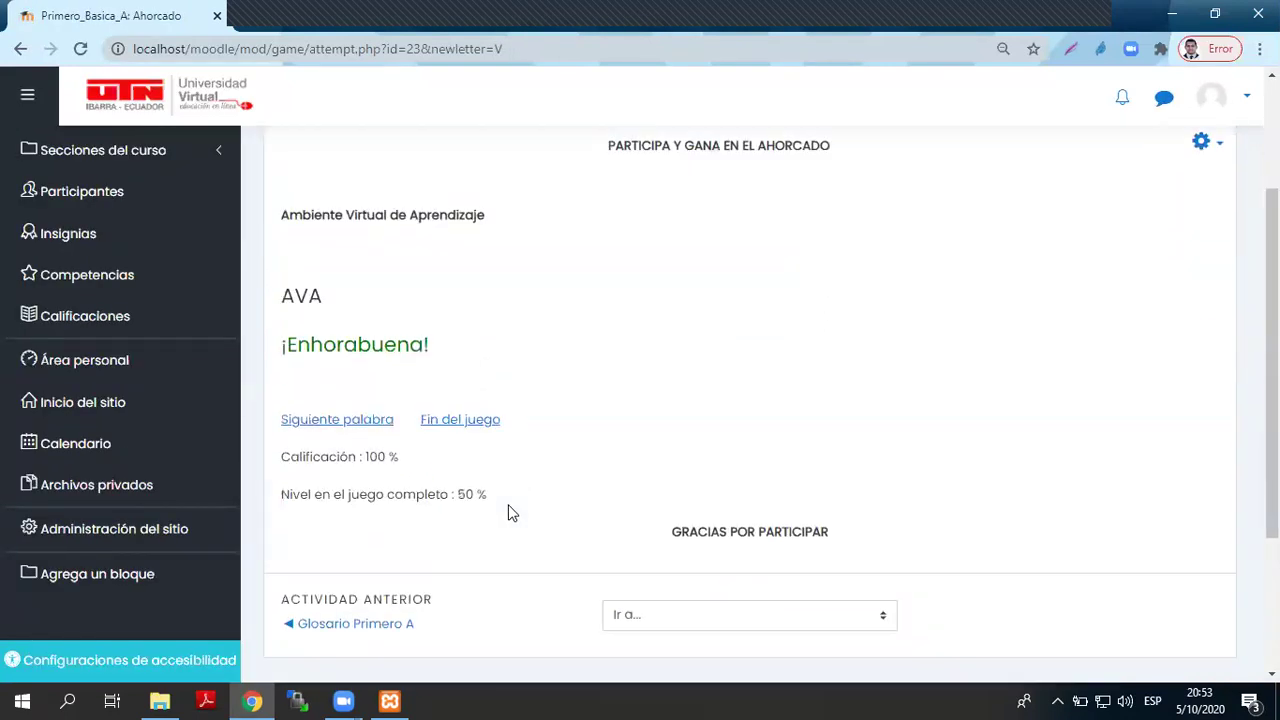
pyautogui.click(350, 425)
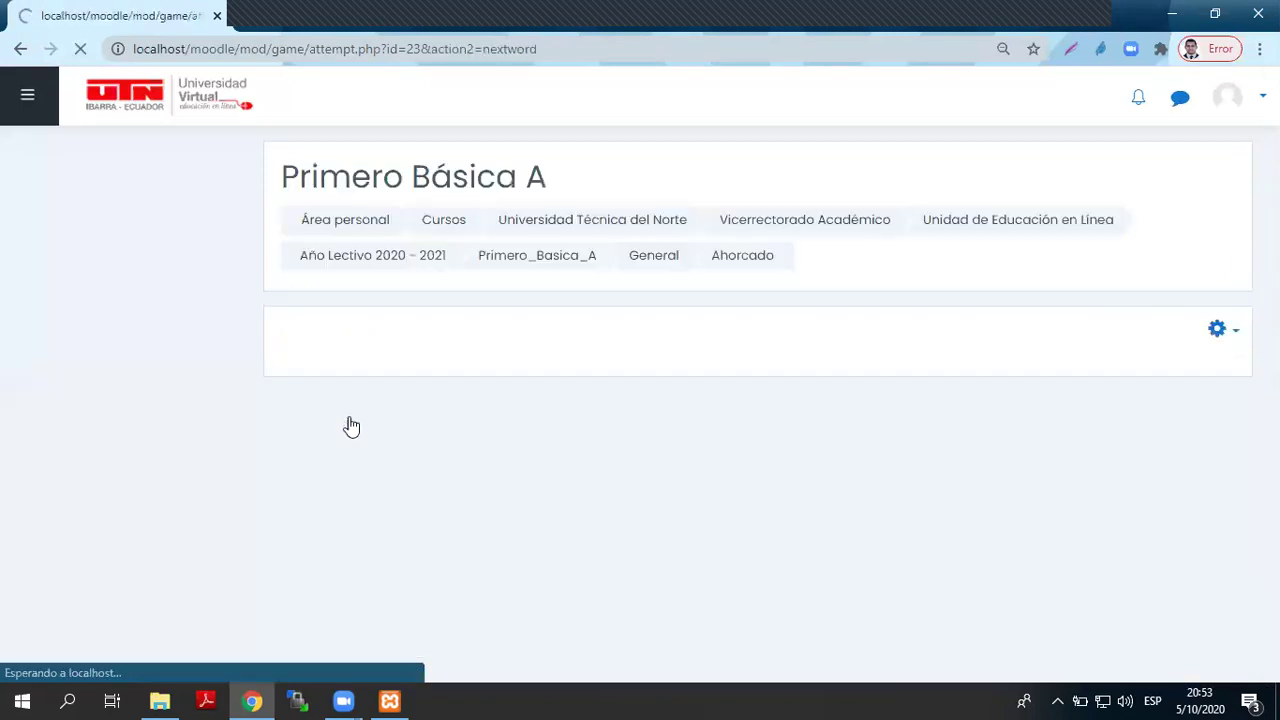
pyautogui.scroll(-1, 577, 440)
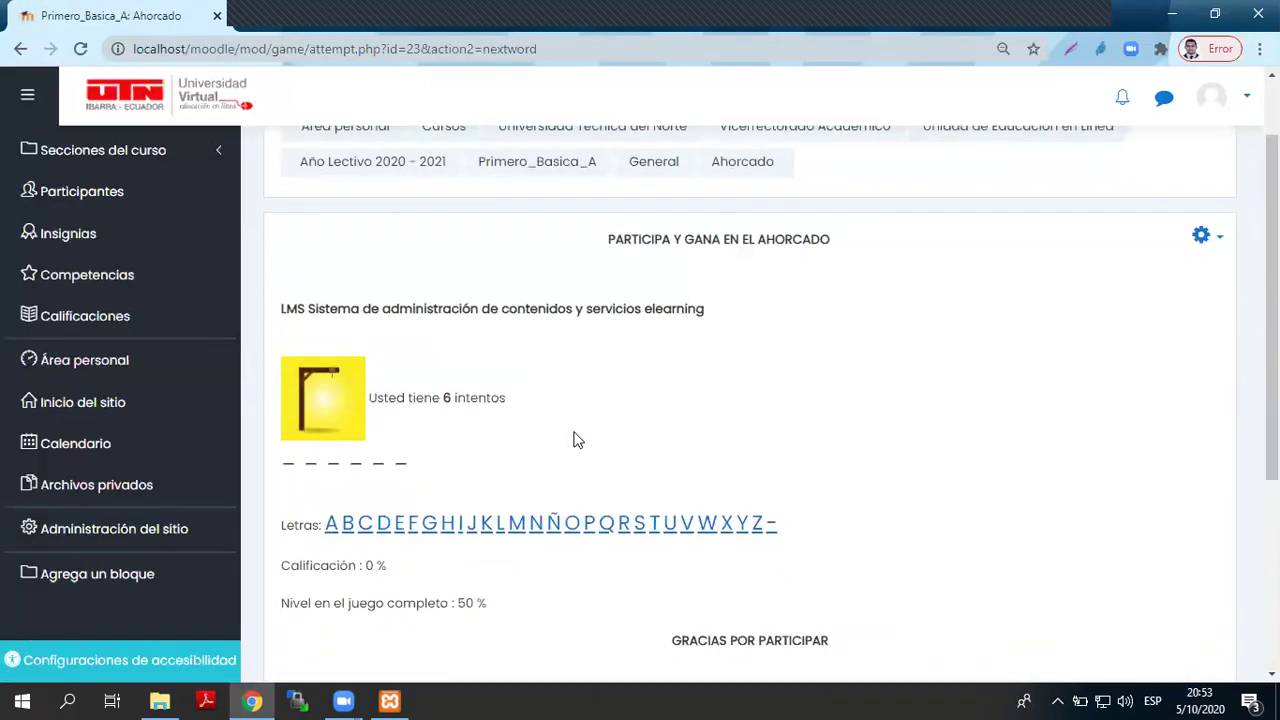
# - Guess M, O, Z, B, C, D, L and E to solve MOODLE, then load the next word
pyautogui.click(621, 532)
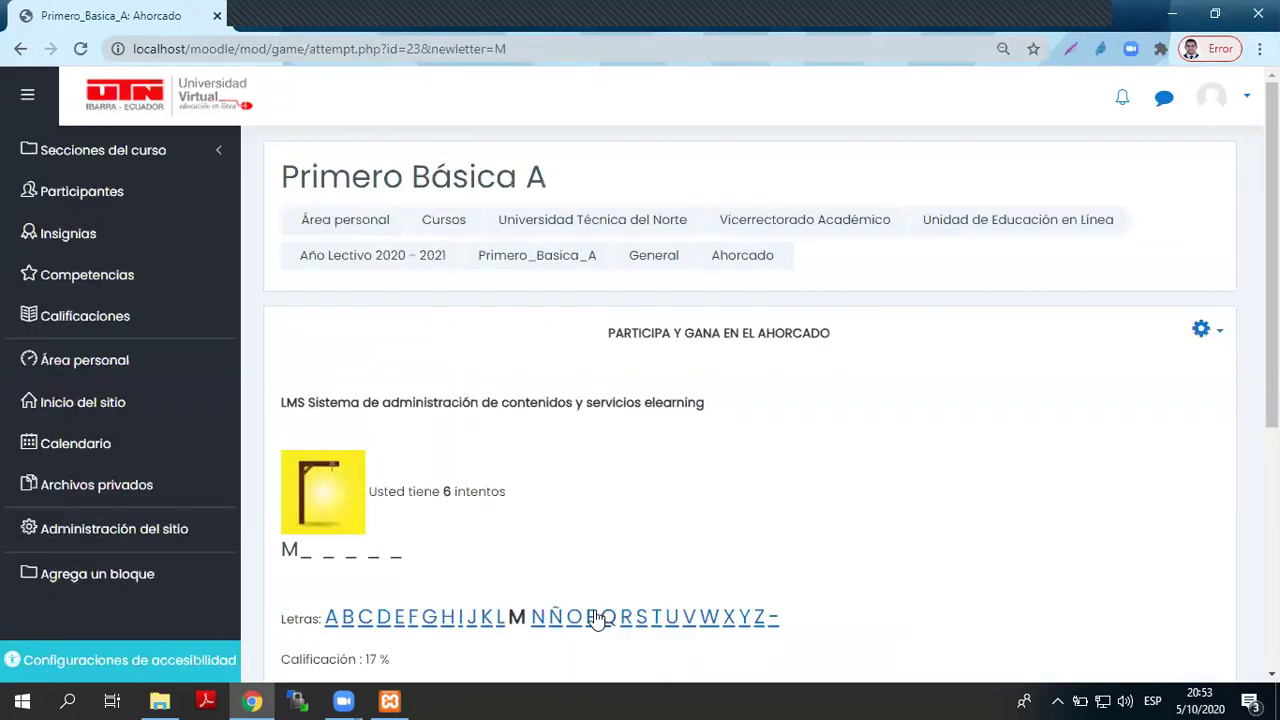
pyautogui.click(577, 617)
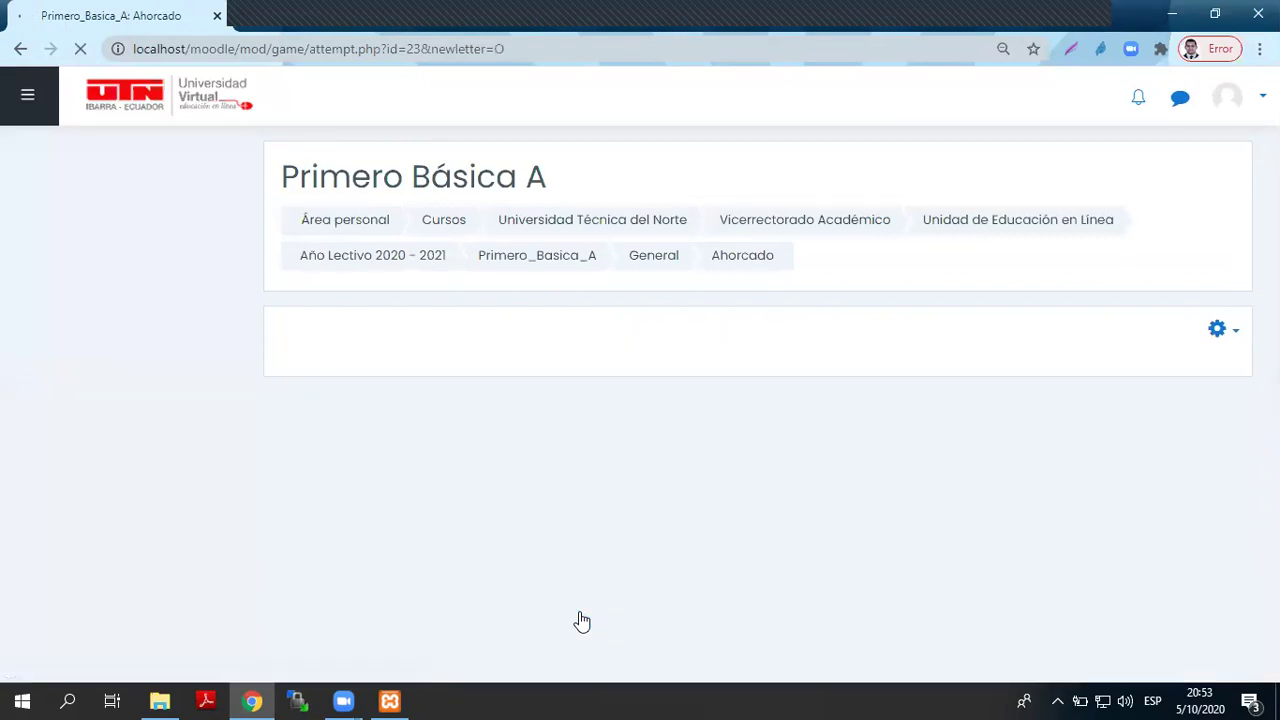
pyautogui.scroll(-1, 640, 531)
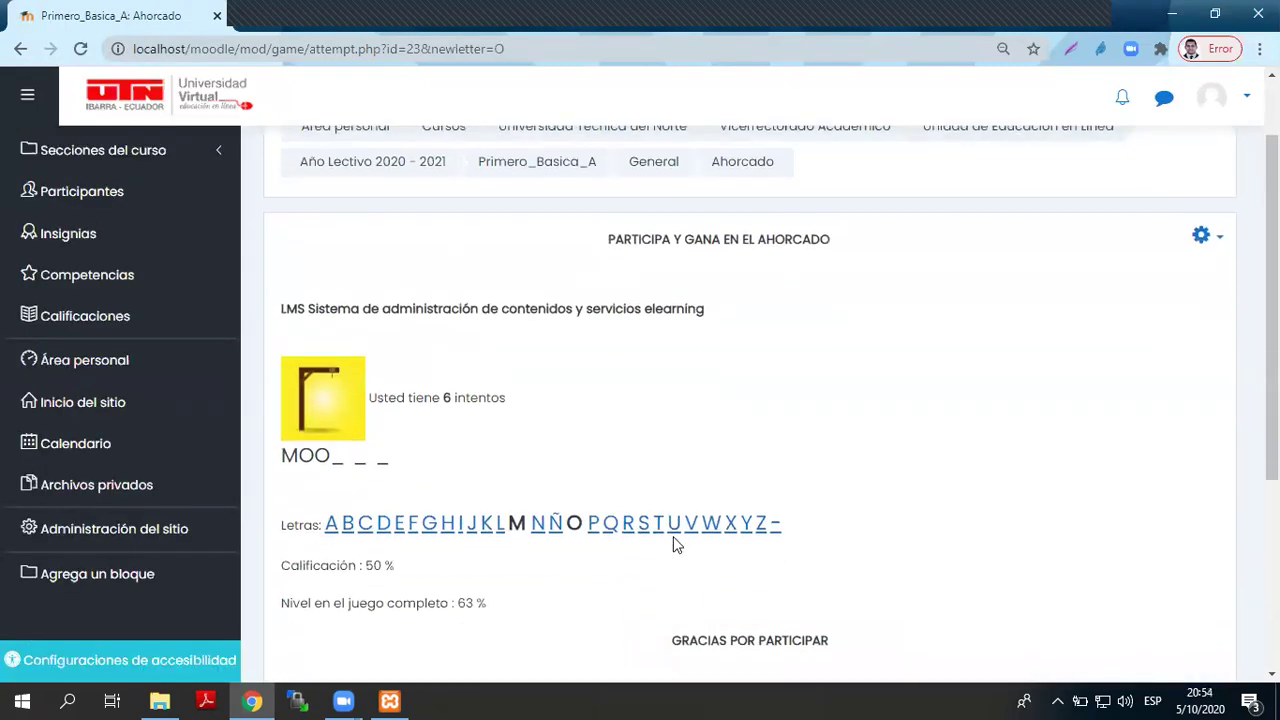
pyautogui.click(764, 530)
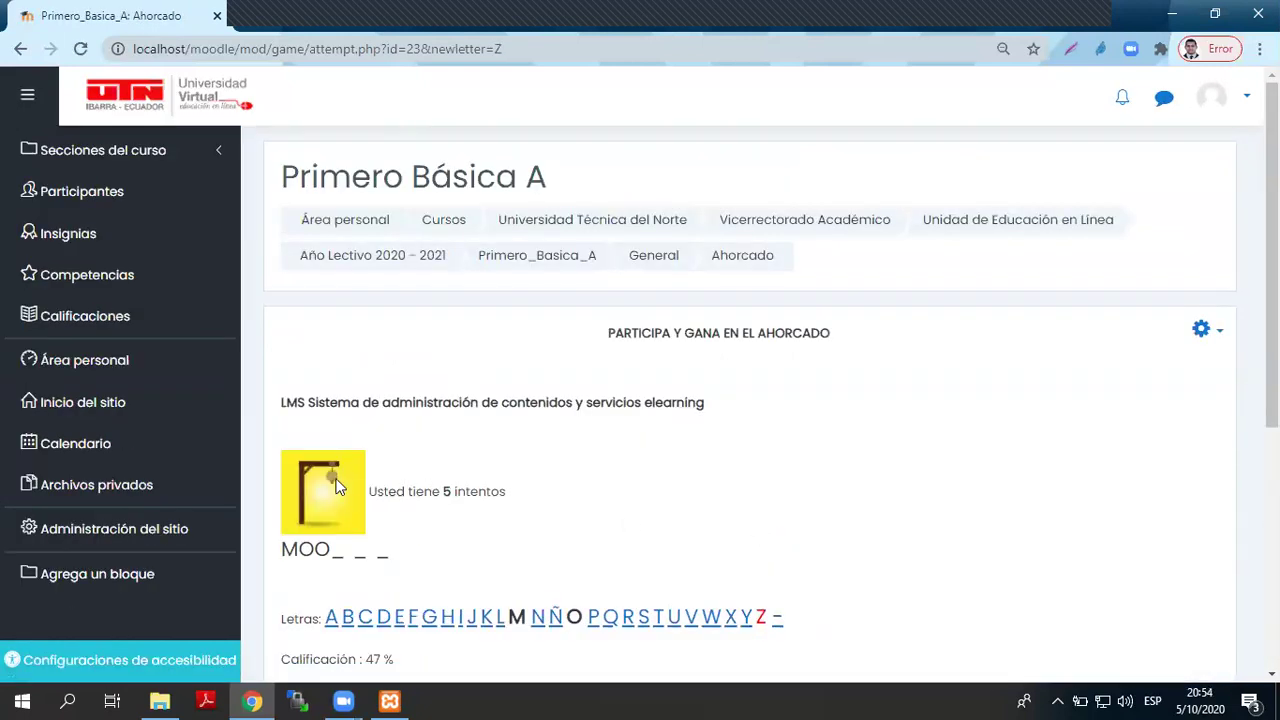
pyautogui.click(346, 620)
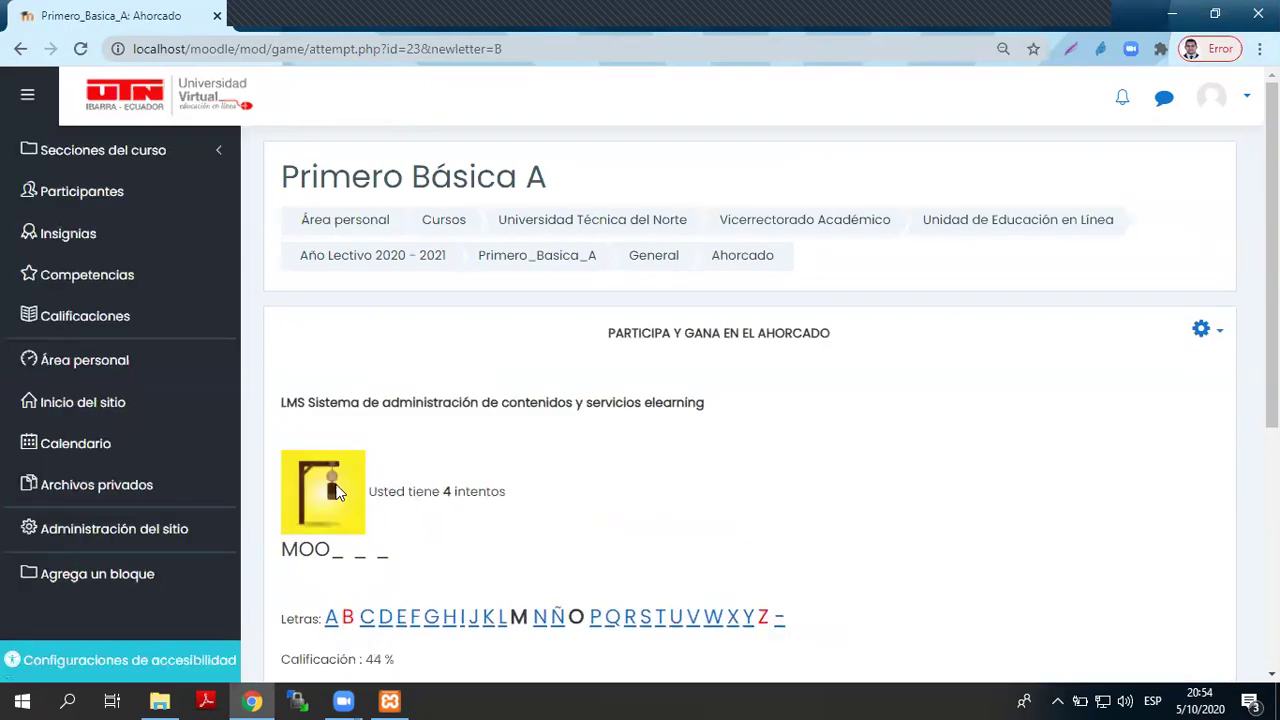
pyautogui.click(368, 620)
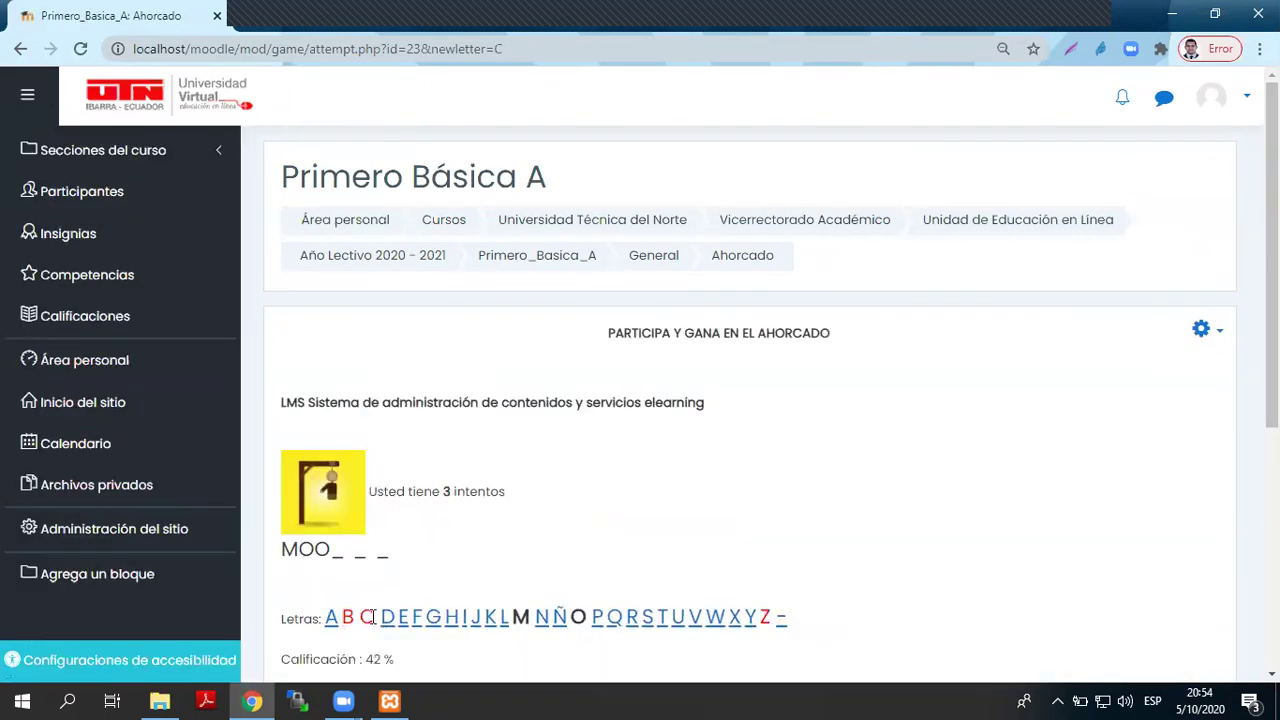
pyautogui.click(389, 620)
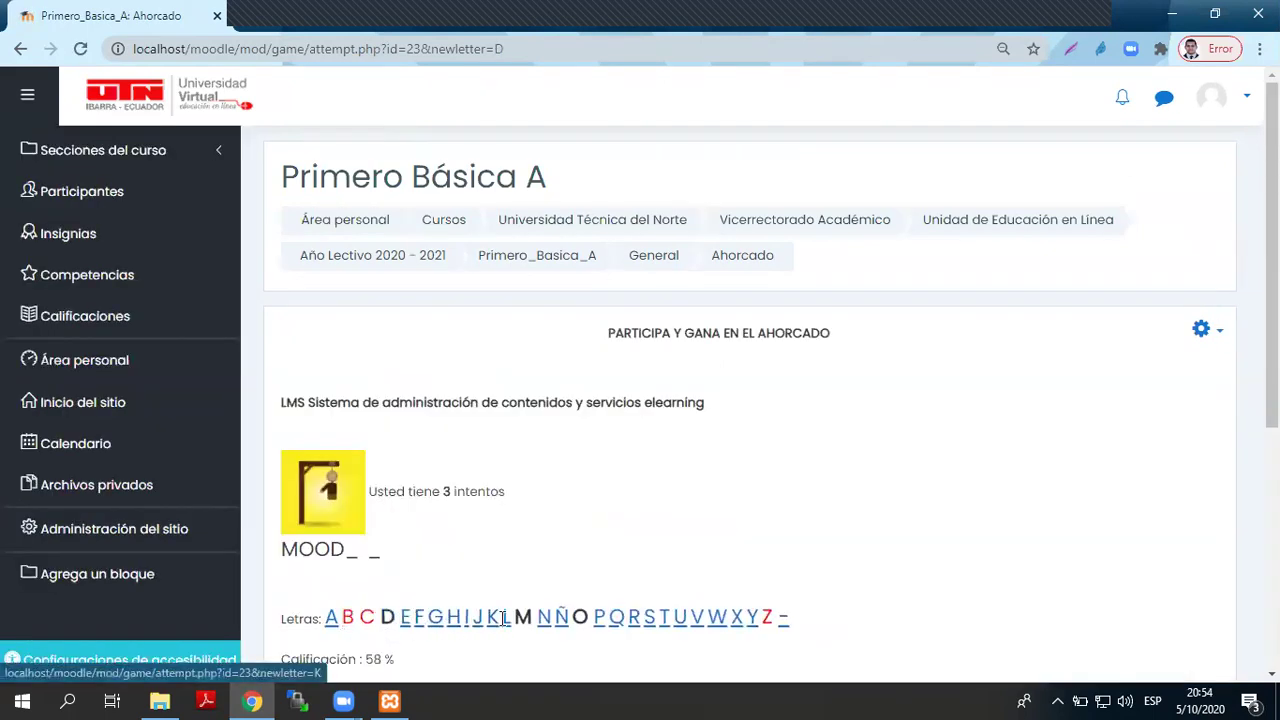
pyautogui.click(506, 620)
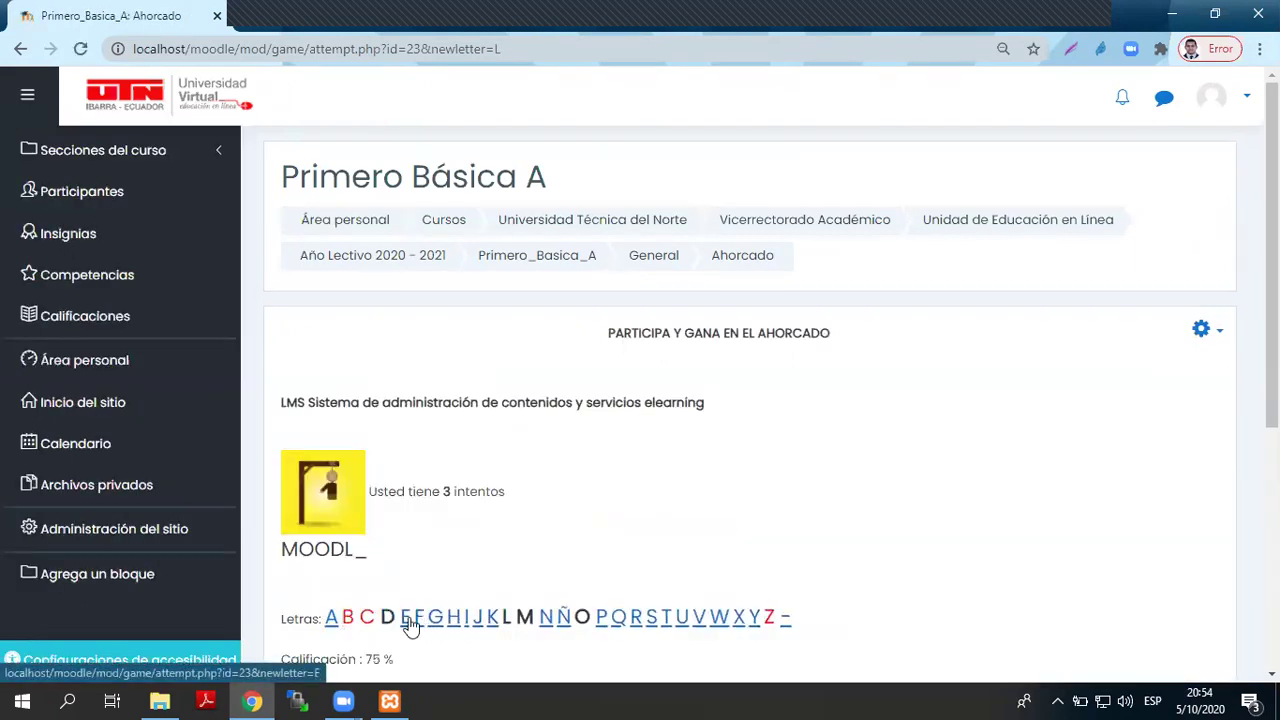
pyautogui.click(406, 620)
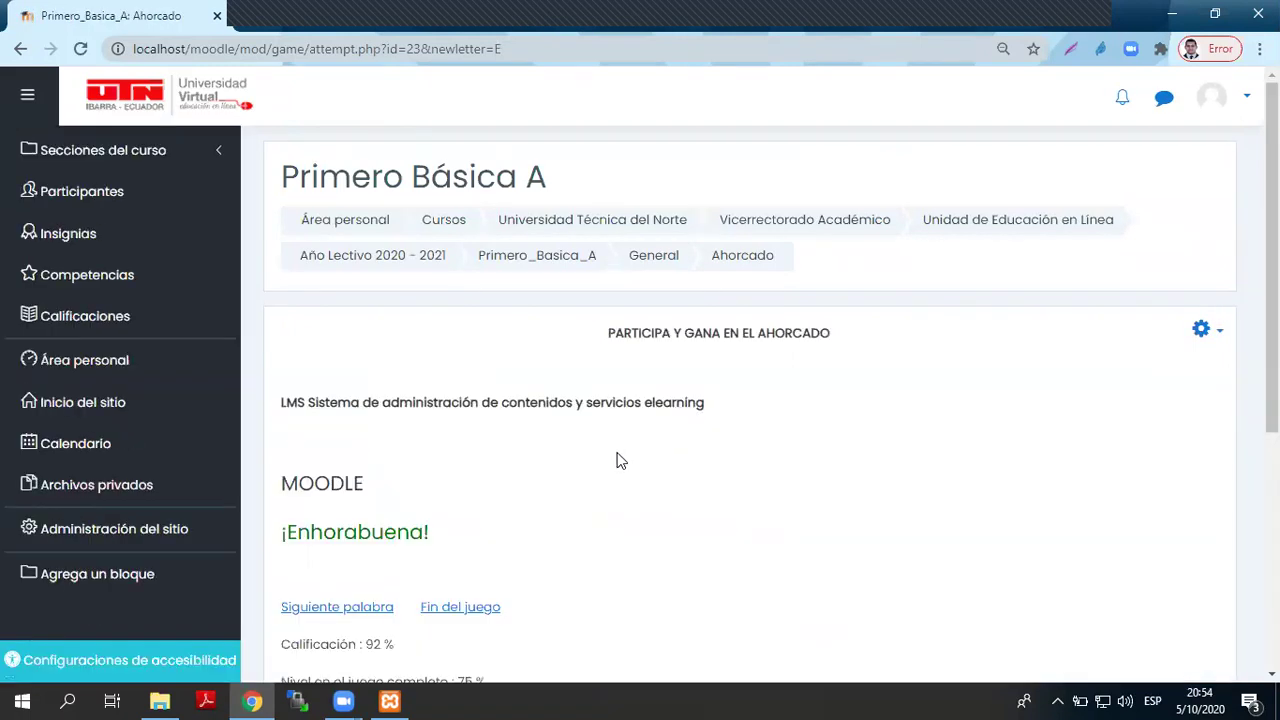
pyautogui.scroll(-1, 615, 452)
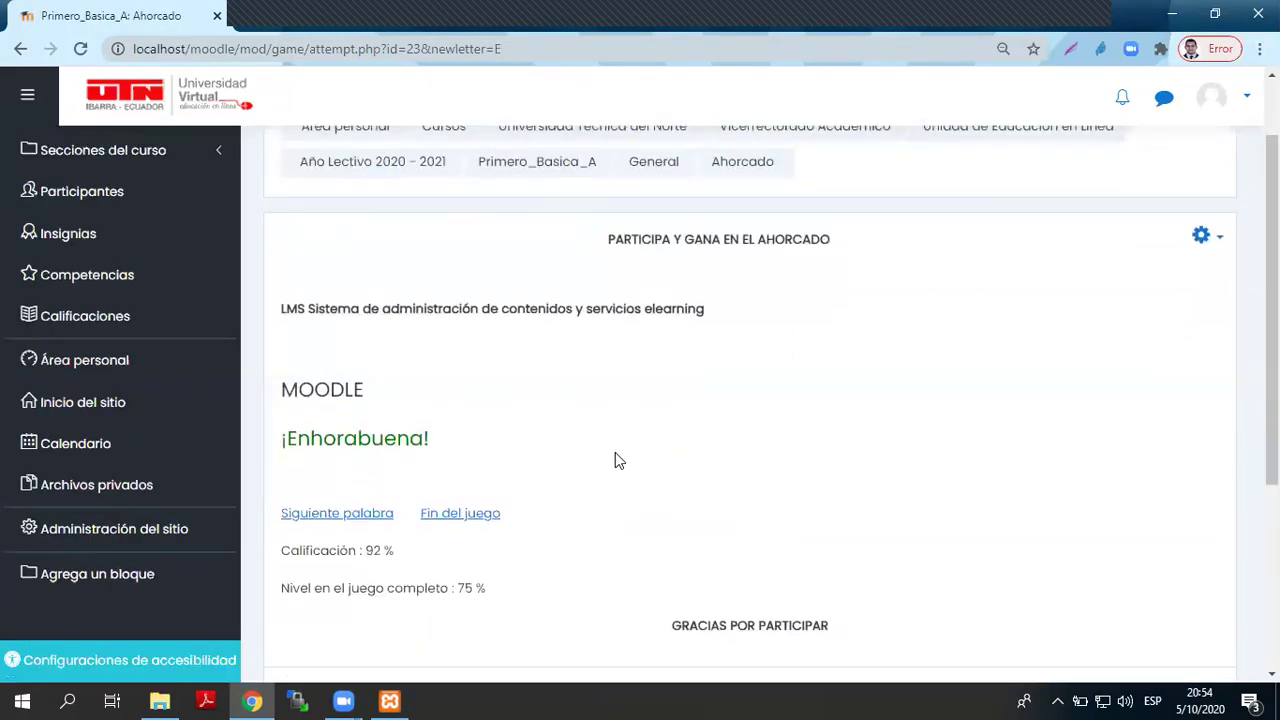
pyautogui.click(372, 513)
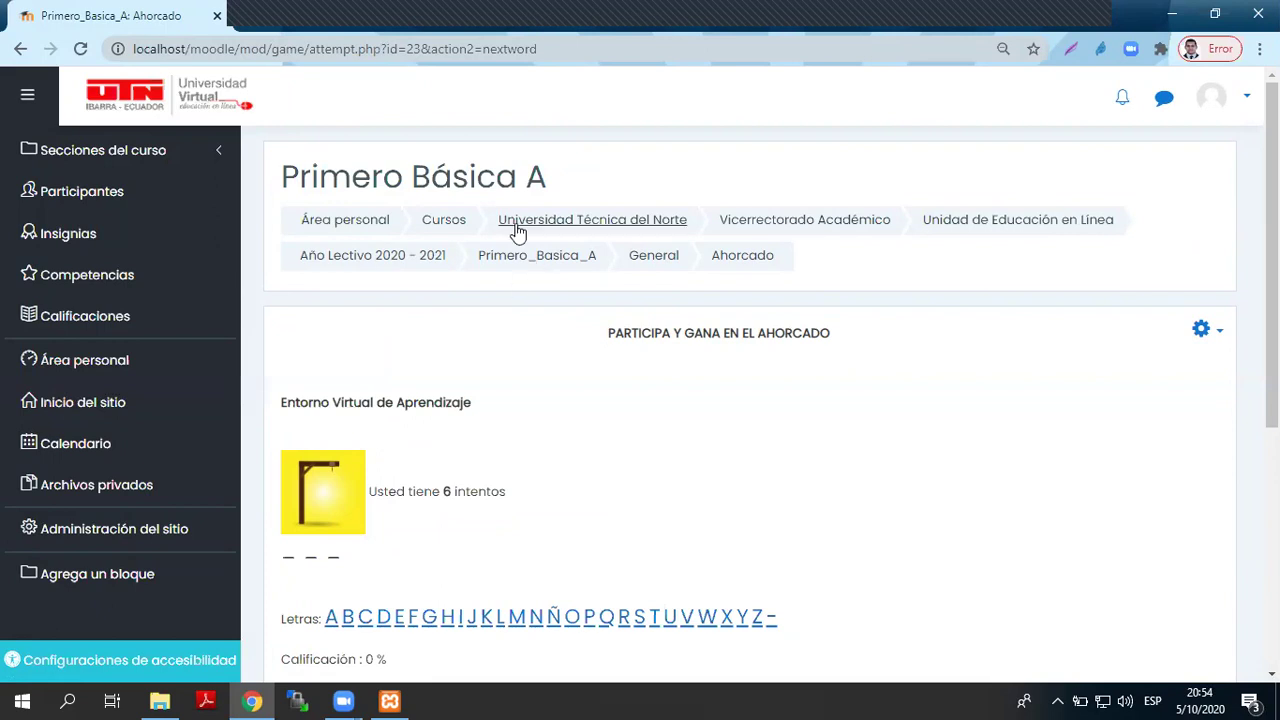
# - Guess E, V, C and H on the 'Entorno Virtual de Aprendizaje' word
pyautogui.moveTo(535, 399); pyautogui.dragTo(266, 408)
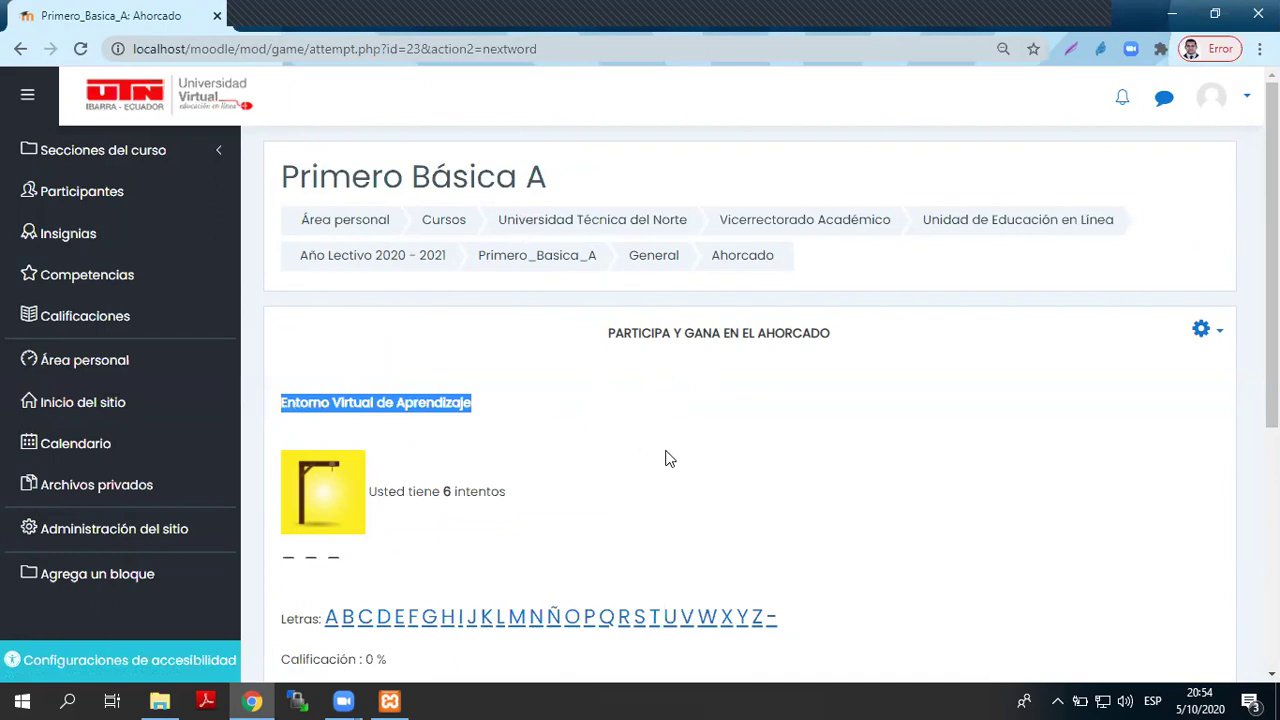
pyautogui.scroll(-2, 623, 449)
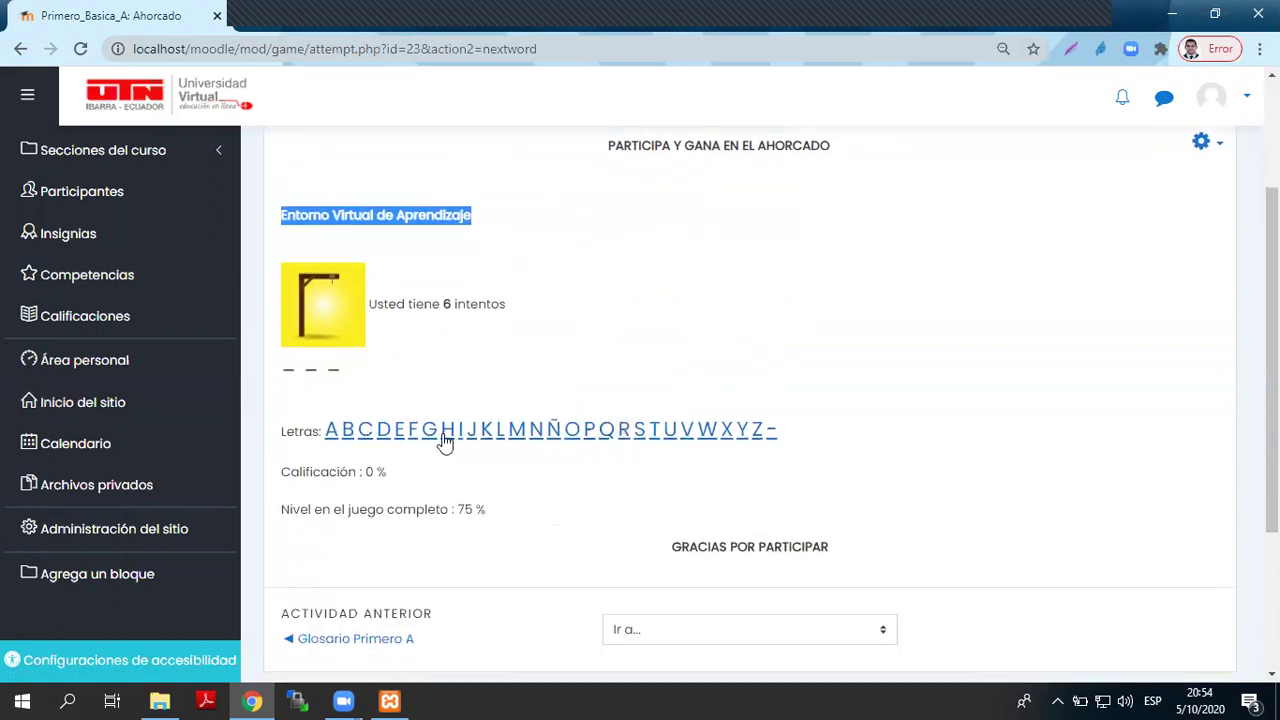
pyautogui.click(399, 430)
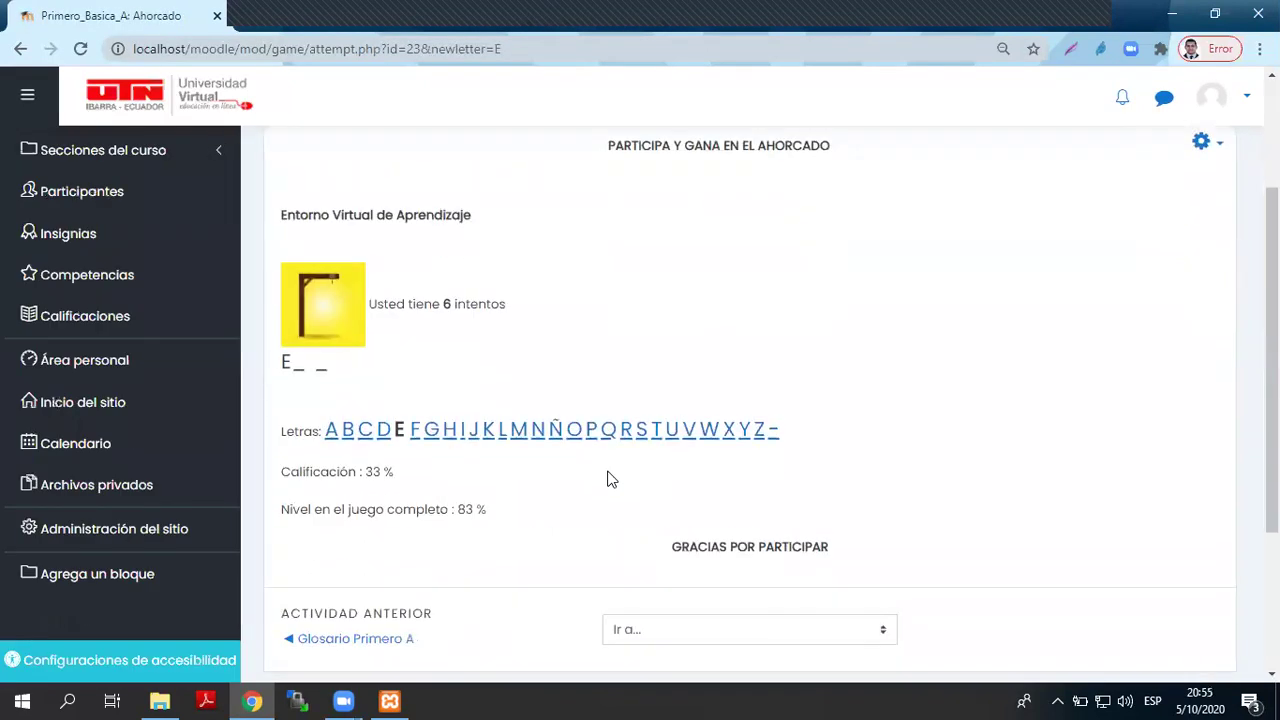
pyautogui.click(690, 438)
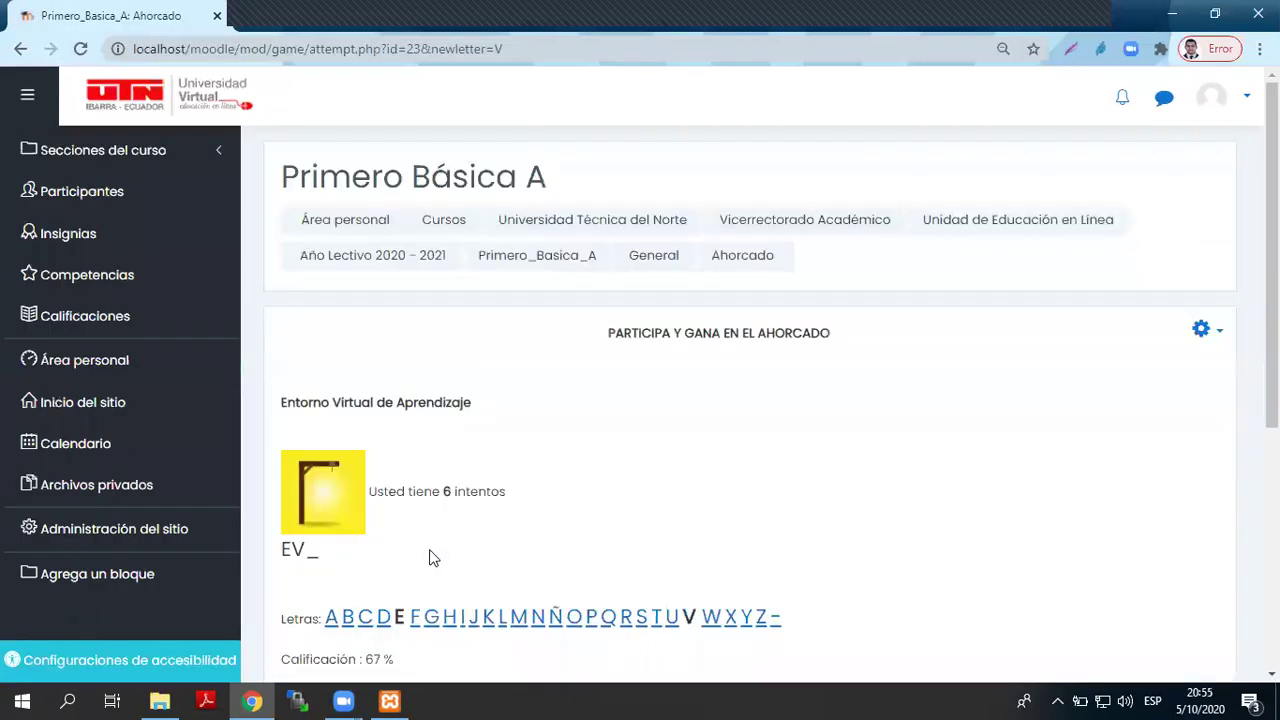
pyautogui.click(363, 618)
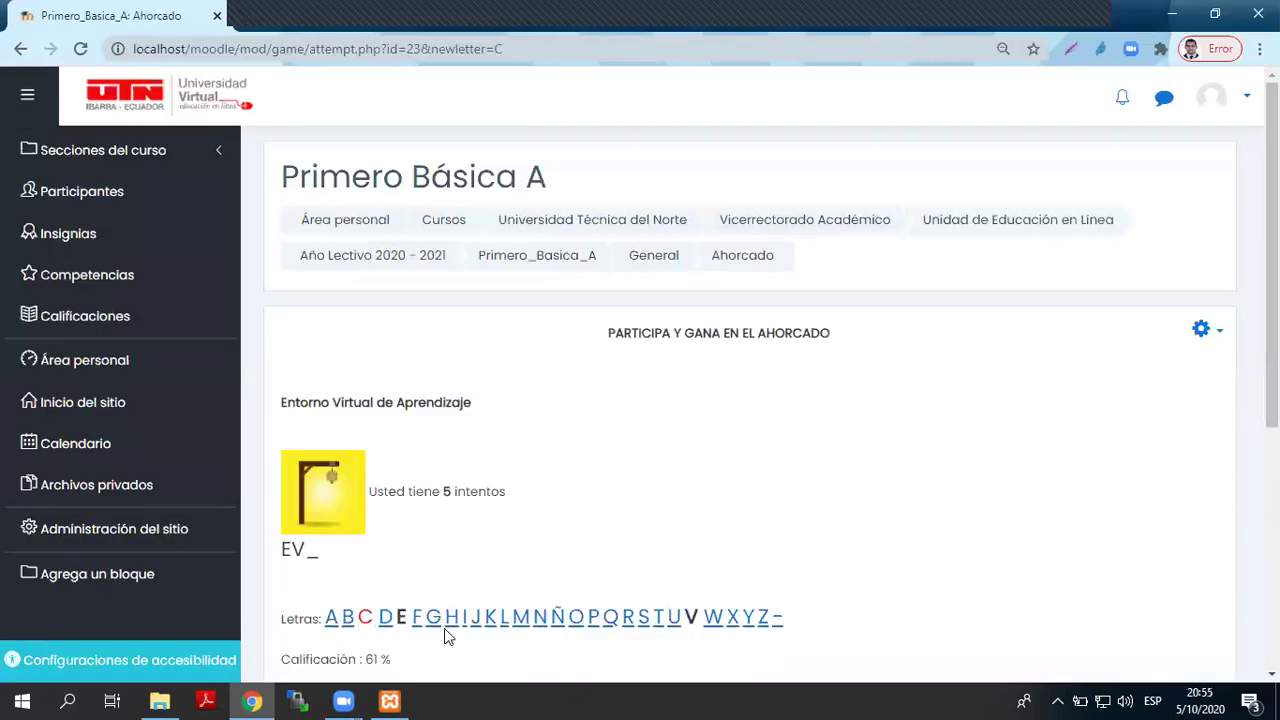
pyautogui.click(453, 618)
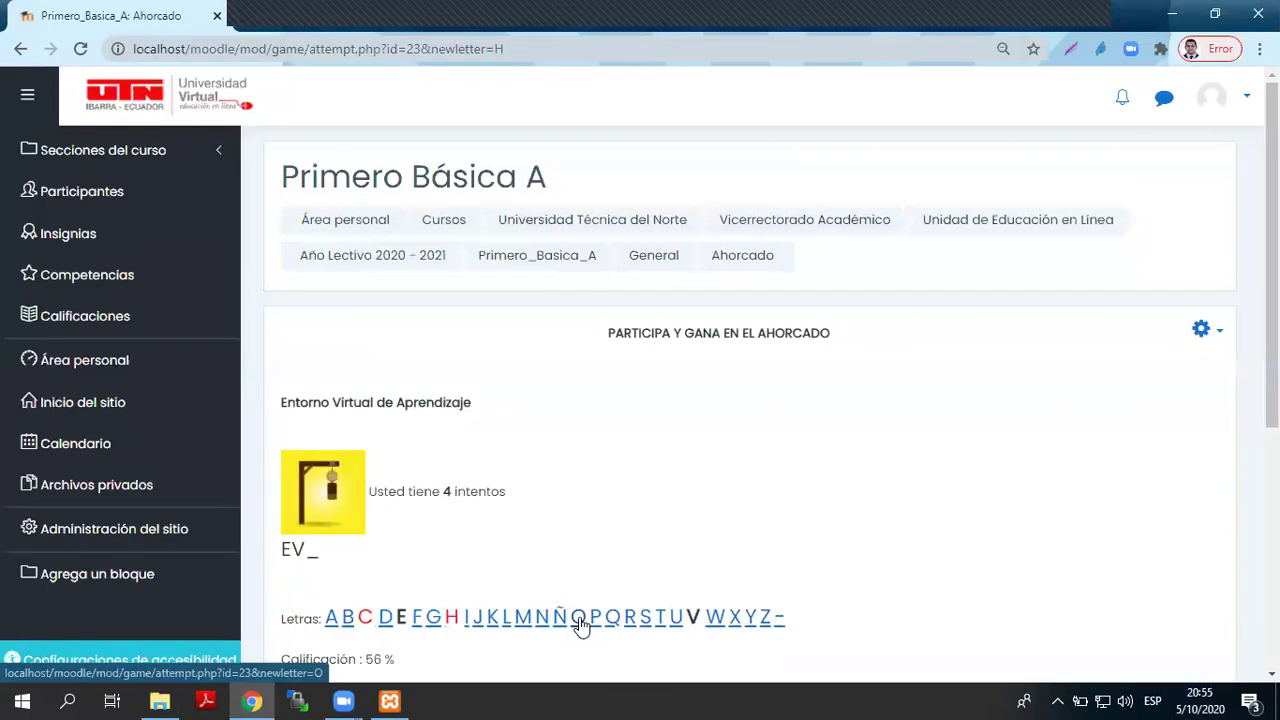
# - Use the last attempts on O, Q, R and S, then finish the game unsolved at EV_
pyautogui.click(580, 622)
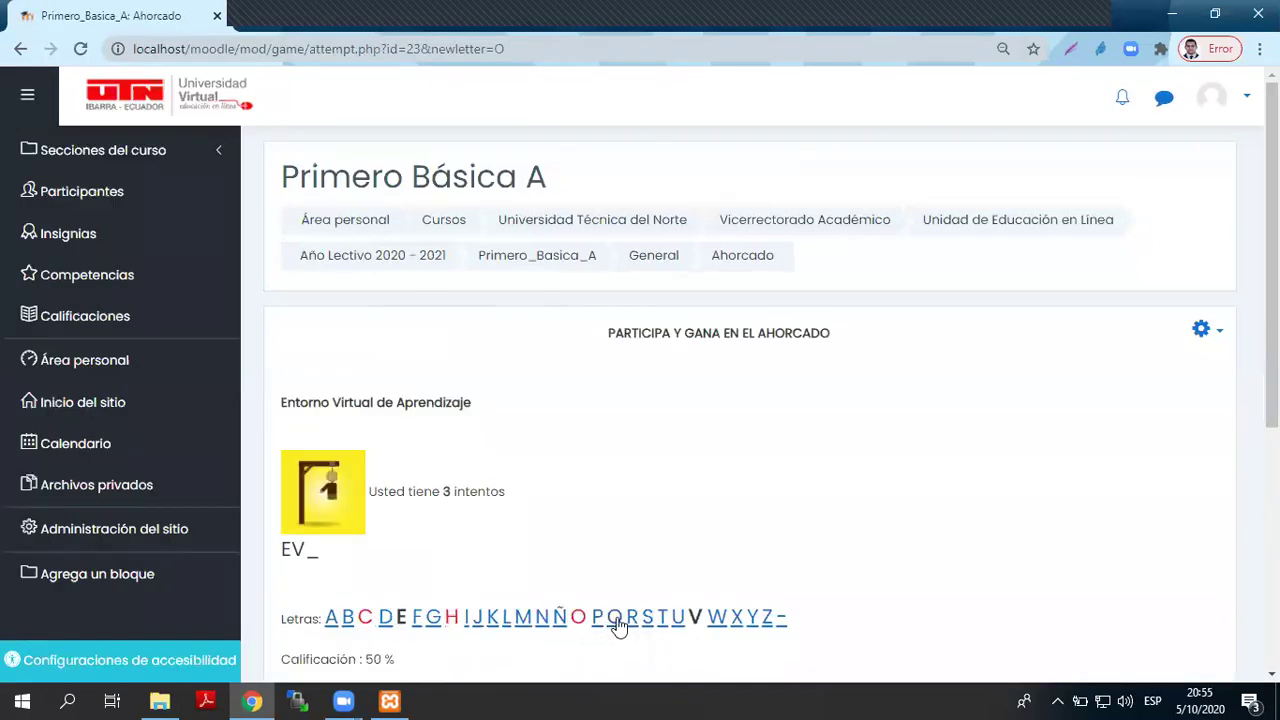
pyautogui.click(615, 618)
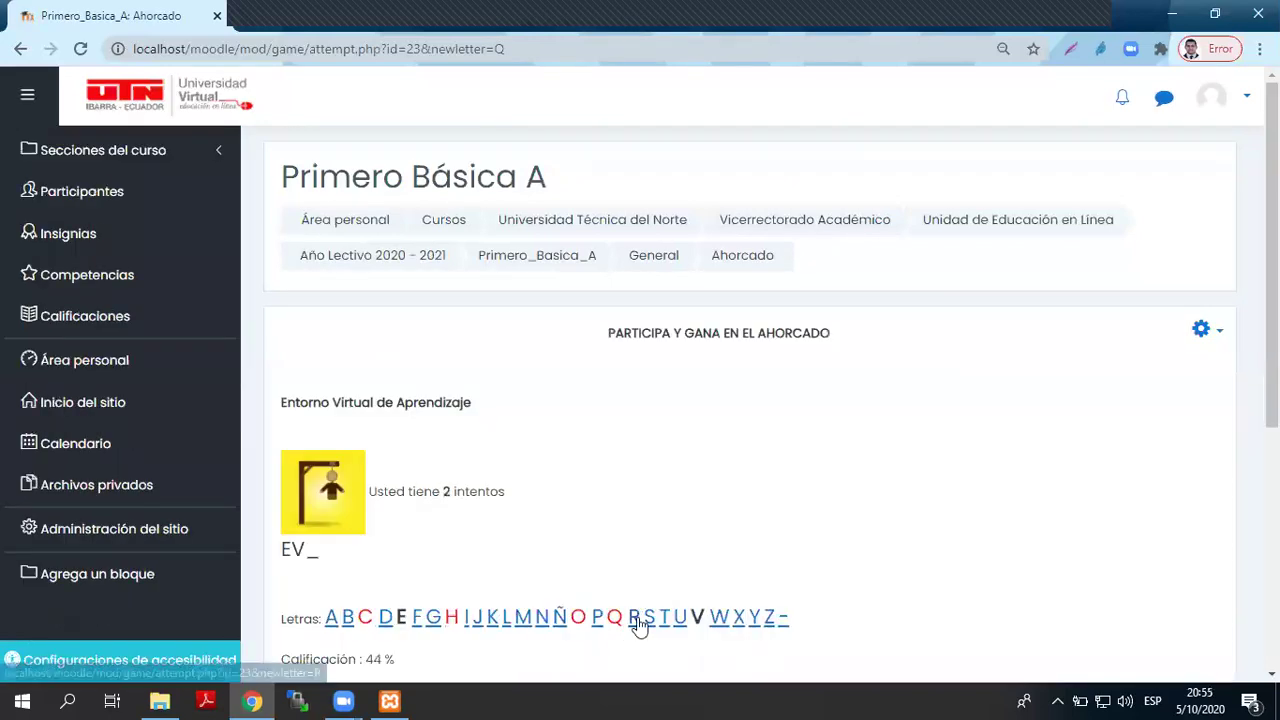
pyautogui.click(634, 618)
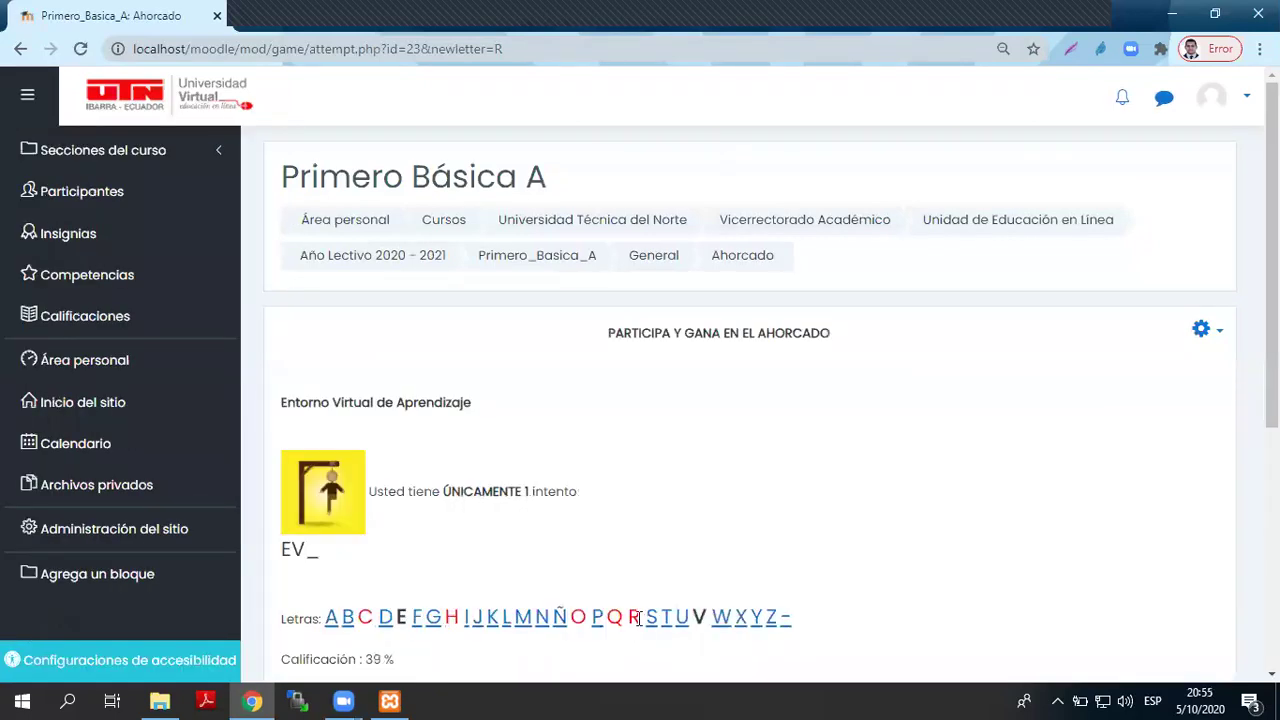
pyautogui.click(653, 620)
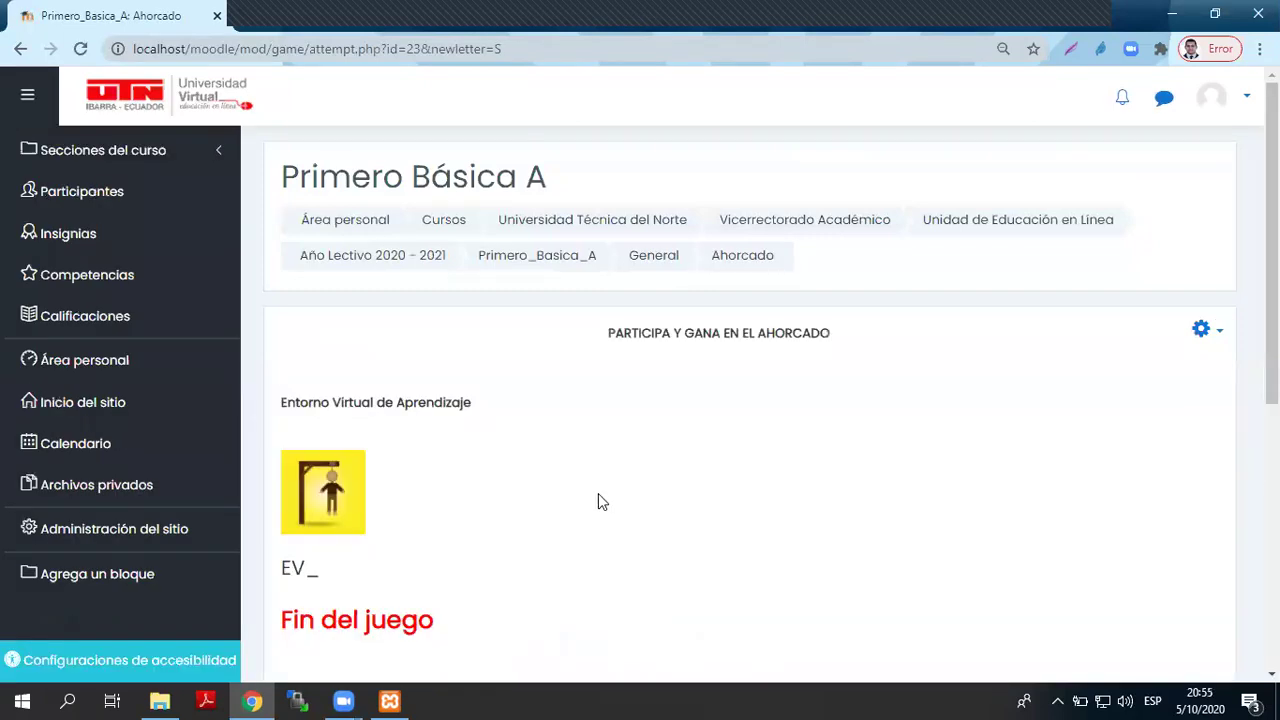
pyautogui.scroll(-2, 598, 501)
pyautogui.moveTo(436, 432); pyautogui.dragTo(297, 433)
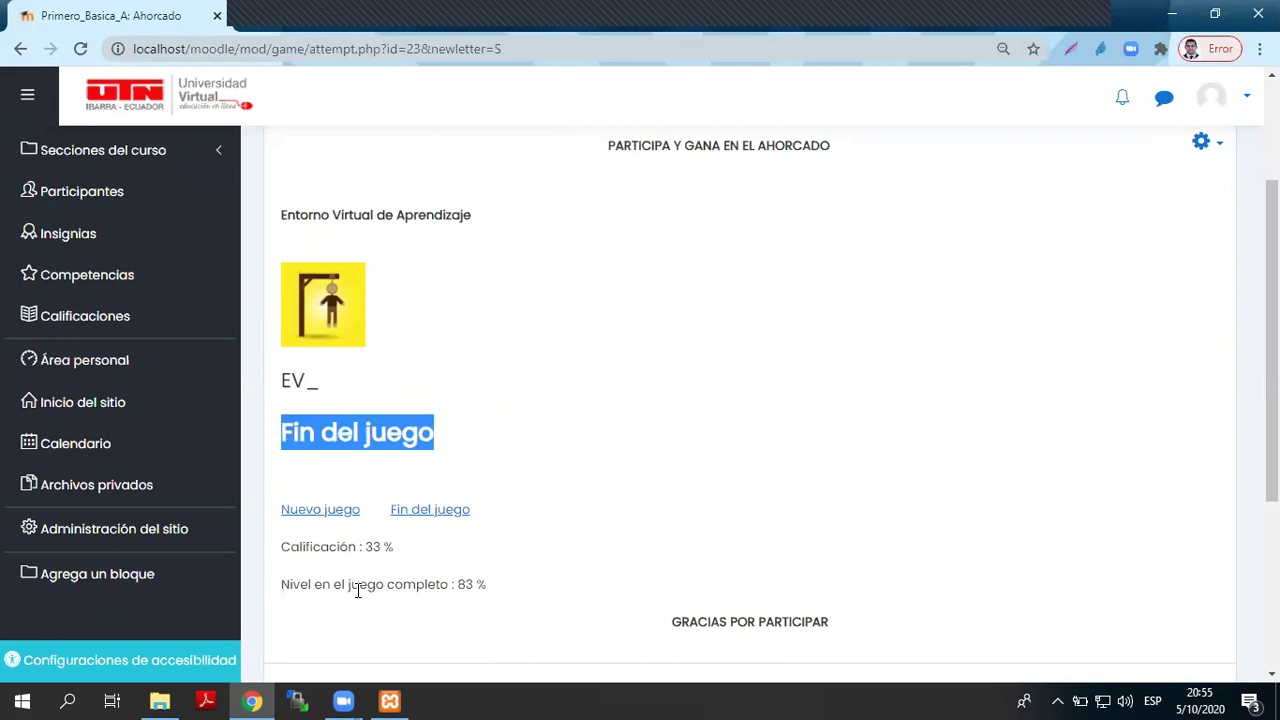
pyautogui.click(449, 512)
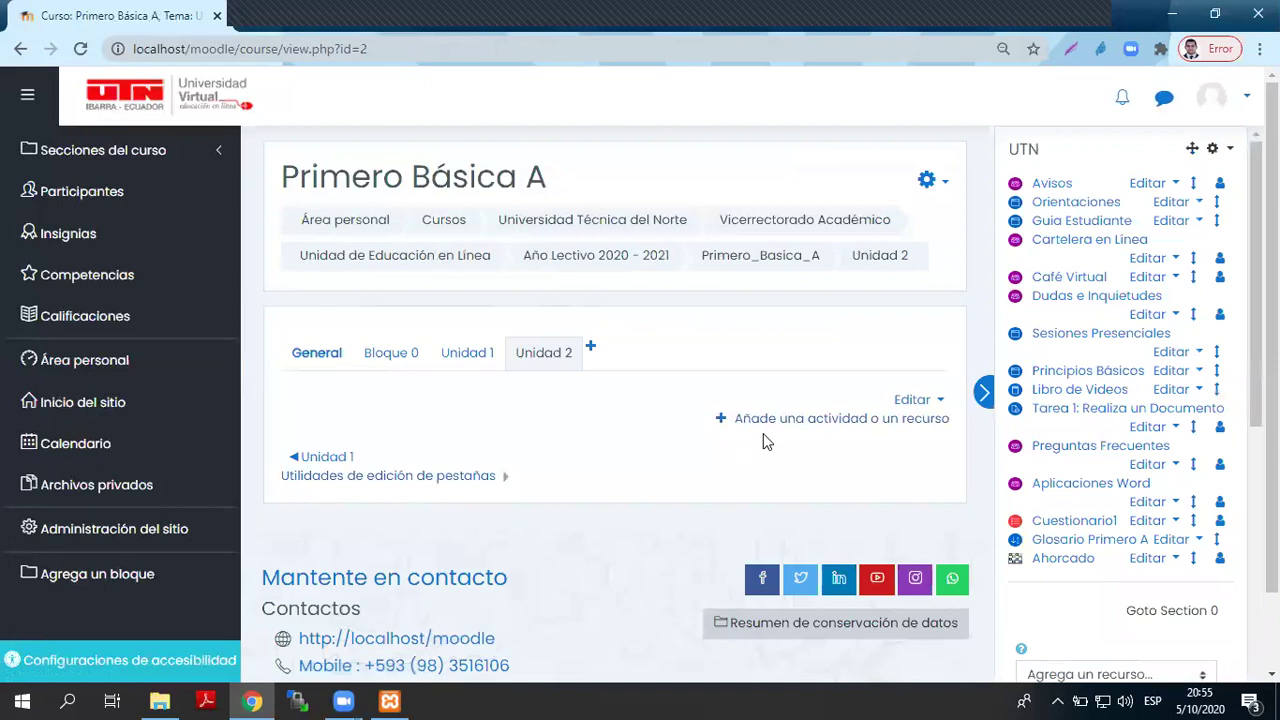
# - Review the Ahorcado results page showing one attempt graded 8/10, then return to the course
pyautogui.click(1062, 558)
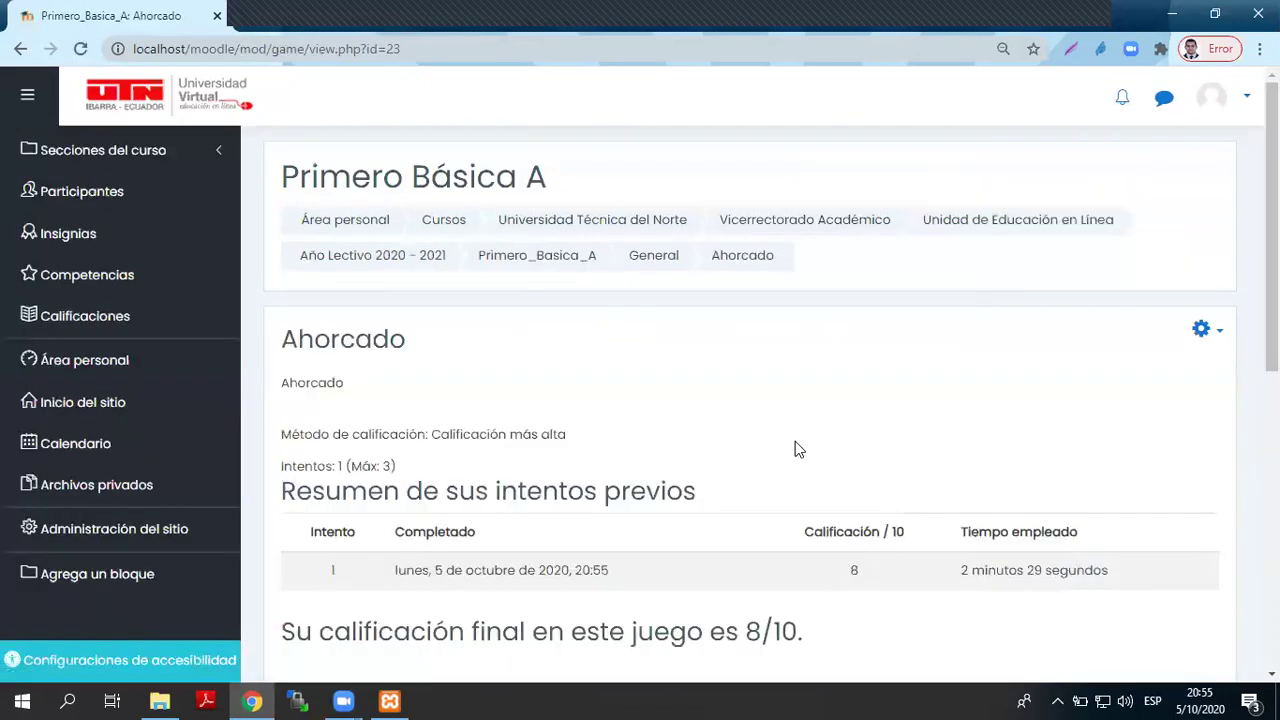
pyautogui.scroll(-3, 795, 450)
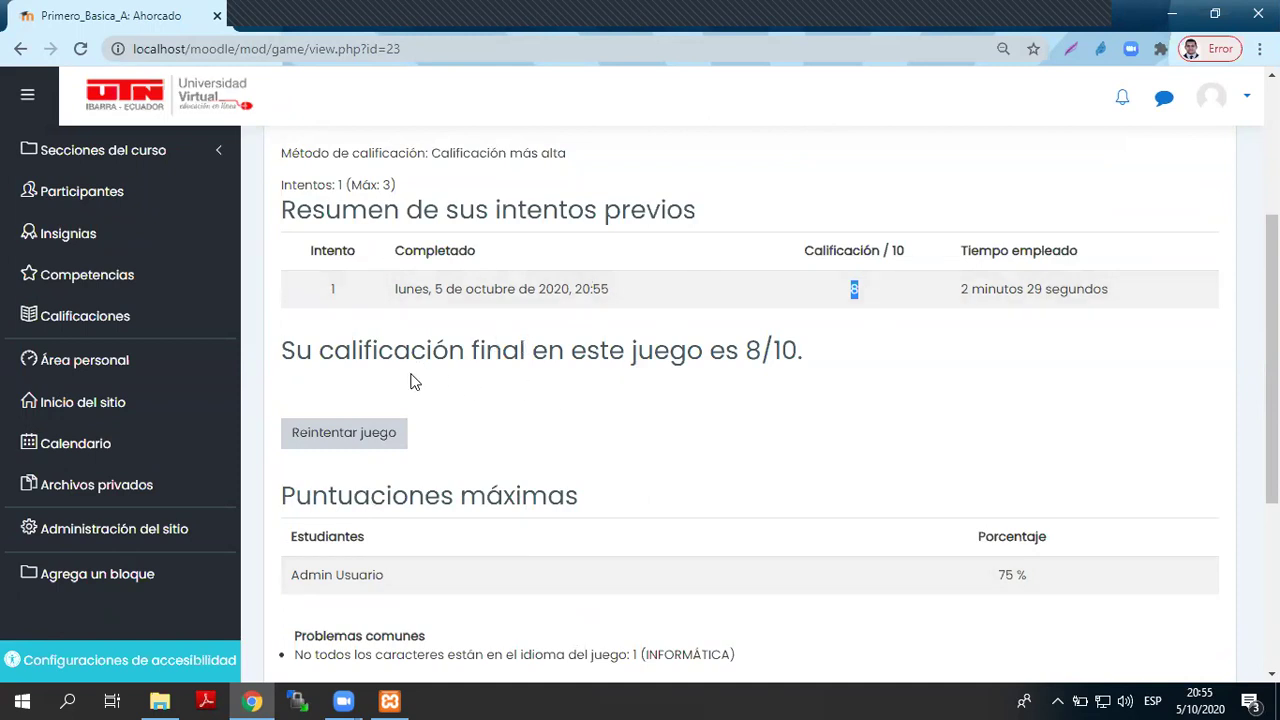
pyautogui.scroll(1, 414, 375)
pyautogui.scroll(-4, 414, 373)
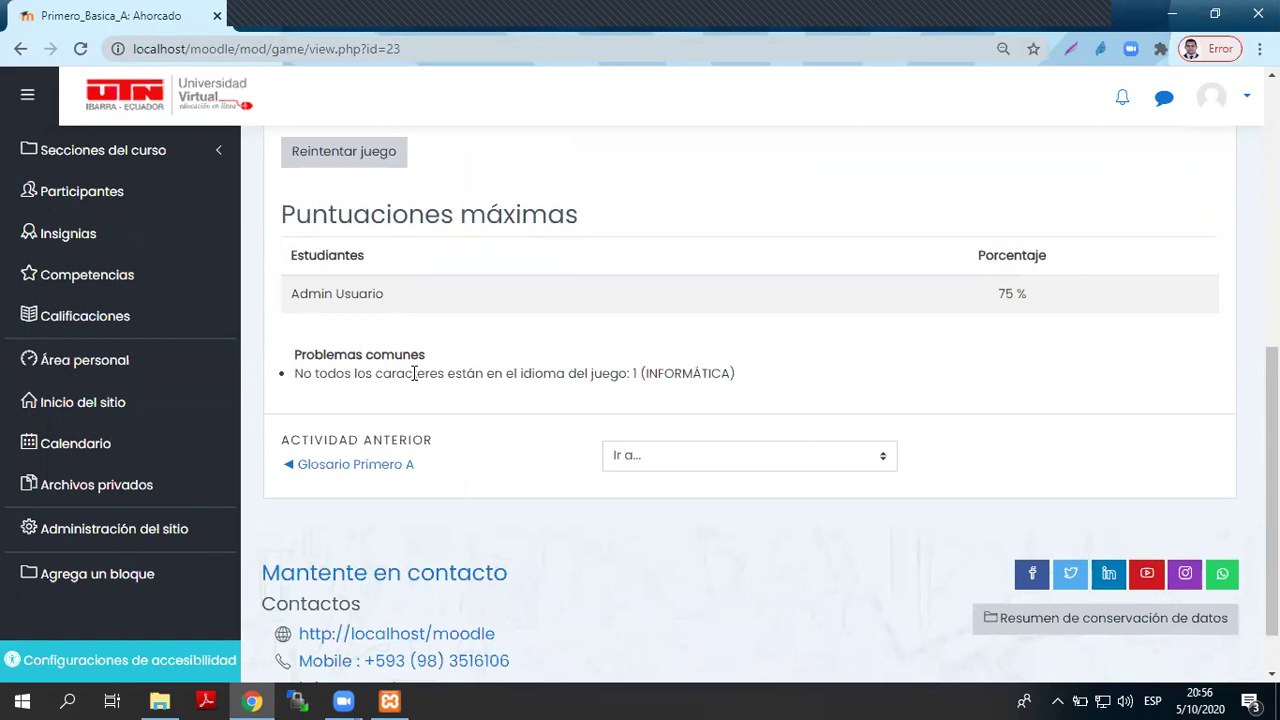
pyautogui.scroll(6, 414, 373)
pyautogui.click(20, 48)
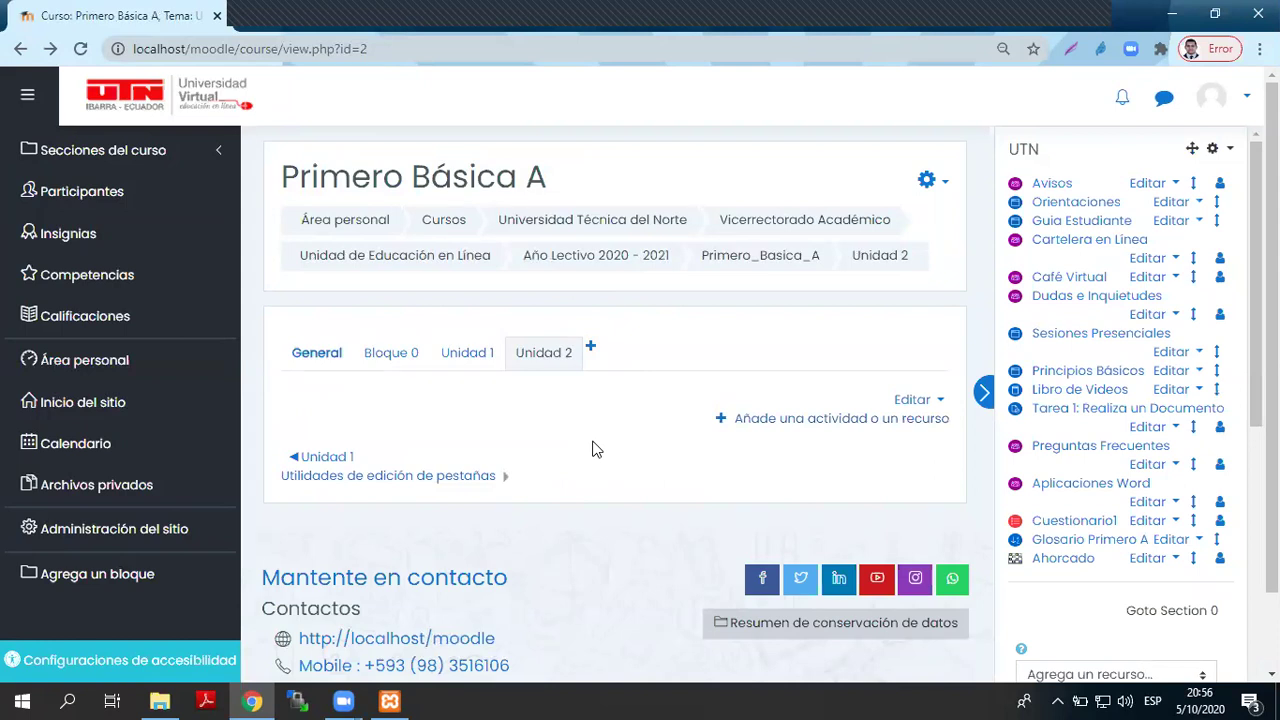
# - Reopen Ahorcado and choose Editar ajustes from its gear menu
pyautogui.click(1058, 564)
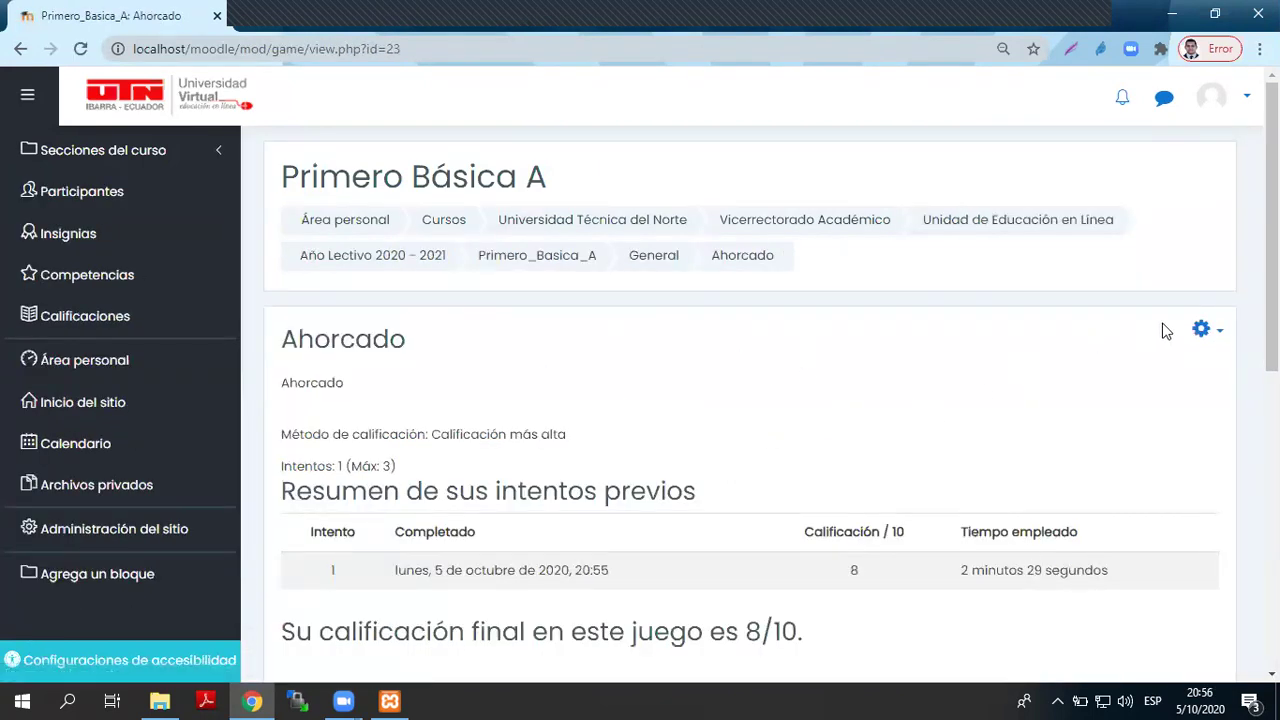
pyautogui.click(1203, 329)
pyautogui.click(1074, 366)
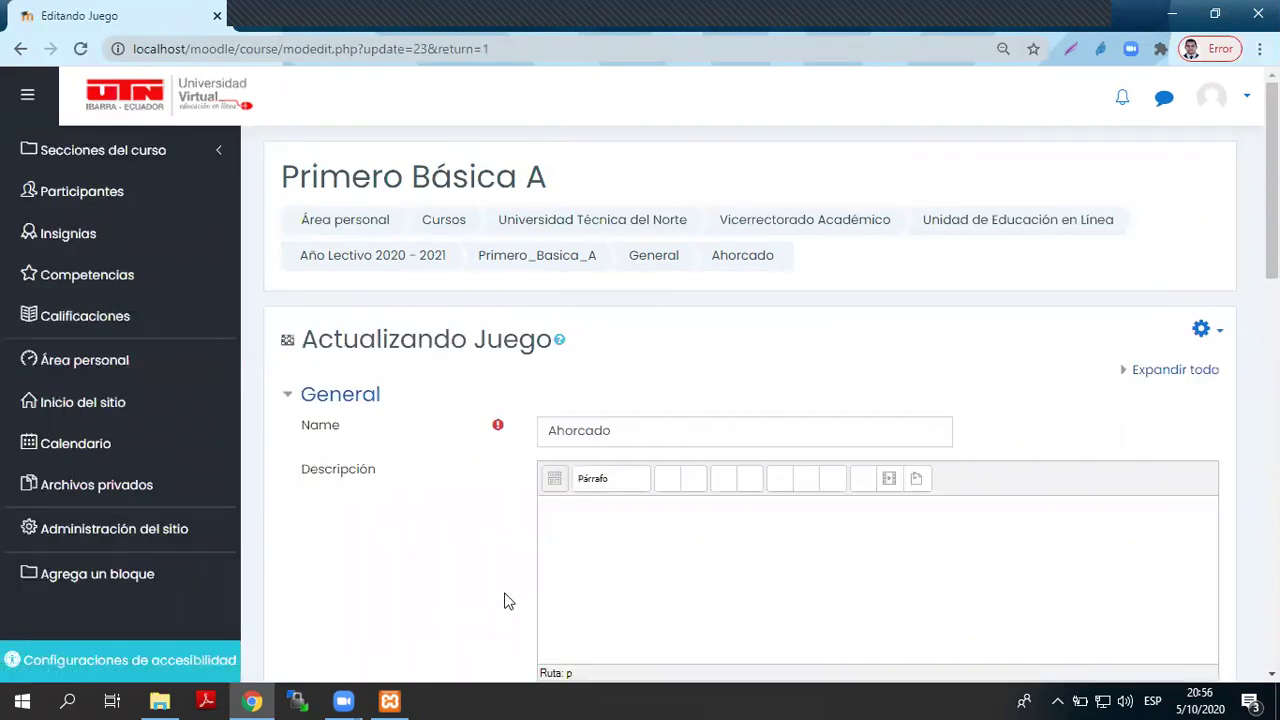
# - In Opciones del Ahorcado, set 'Mostrar la respuesta correcta después del final' to Sí
pyautogui.scroll(-7, 503, 600)
pyautogui.scroll(-2, 476, 490)
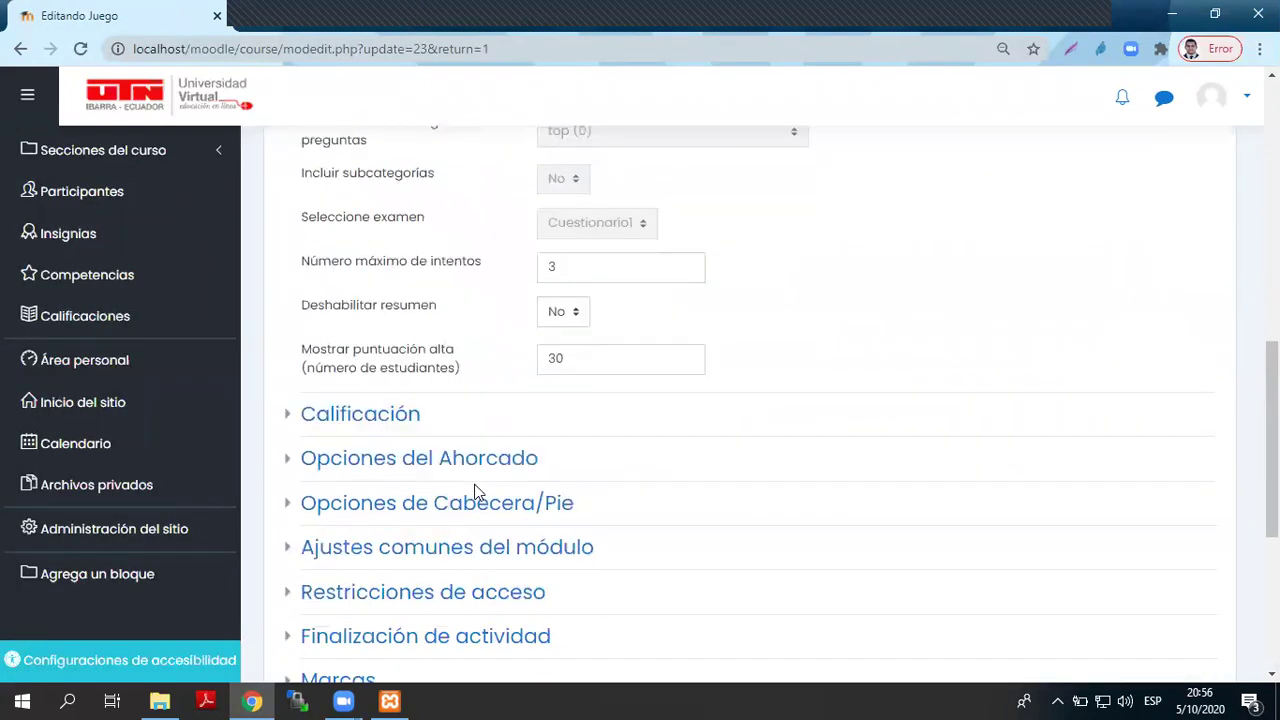
pyautogui.scroll(2, 530, 500)
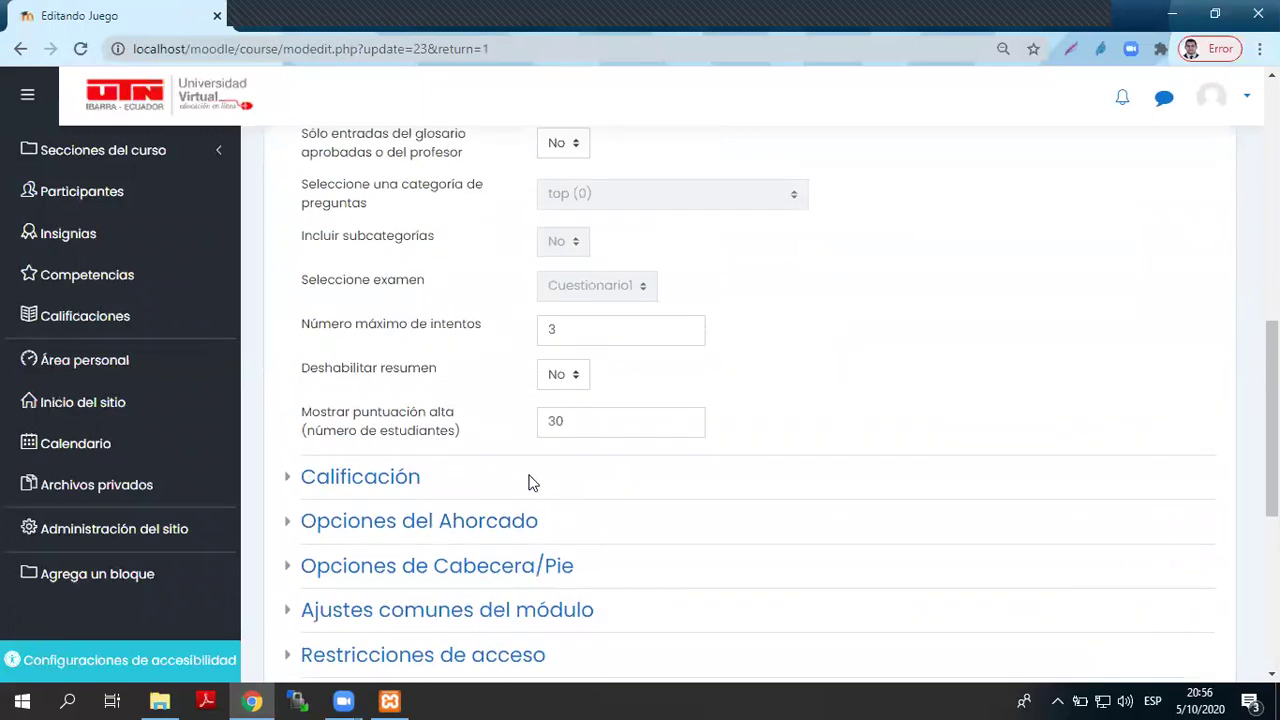
pyautogui.scroll(-1, 508, 495)
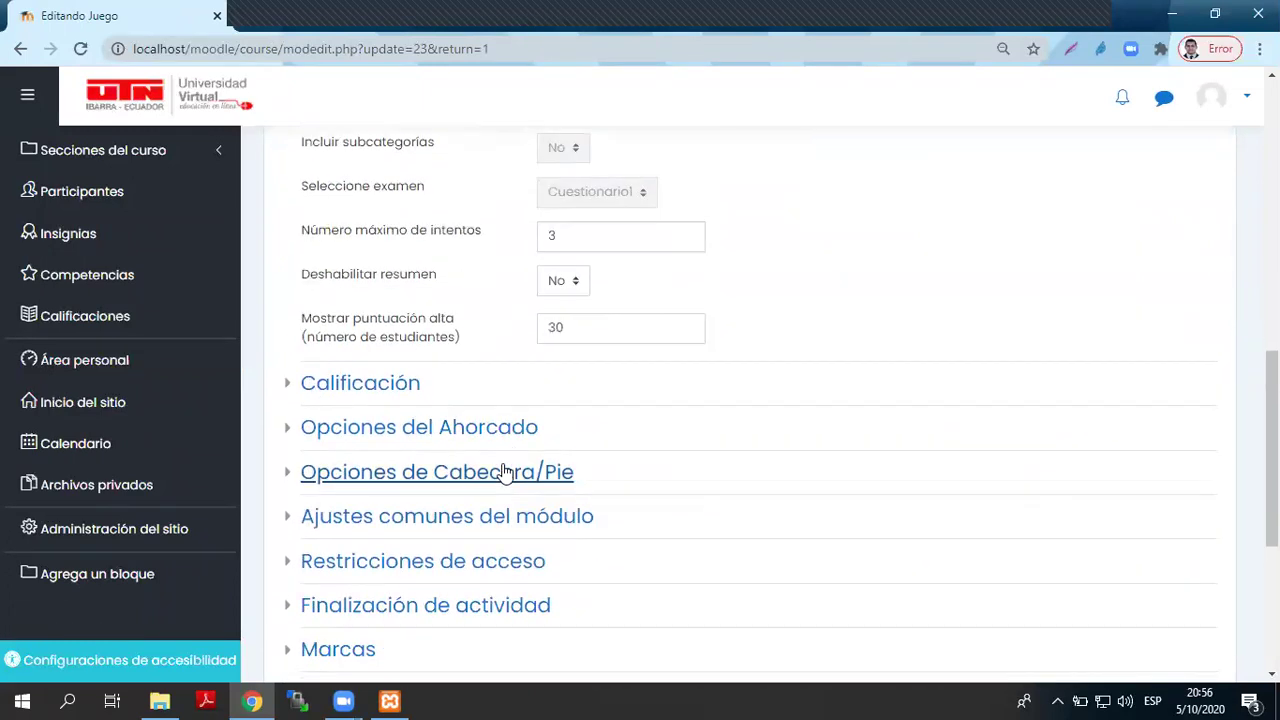
pyautogui.click(506, 430)
pyautogui.scroll(-2, 738, 438)
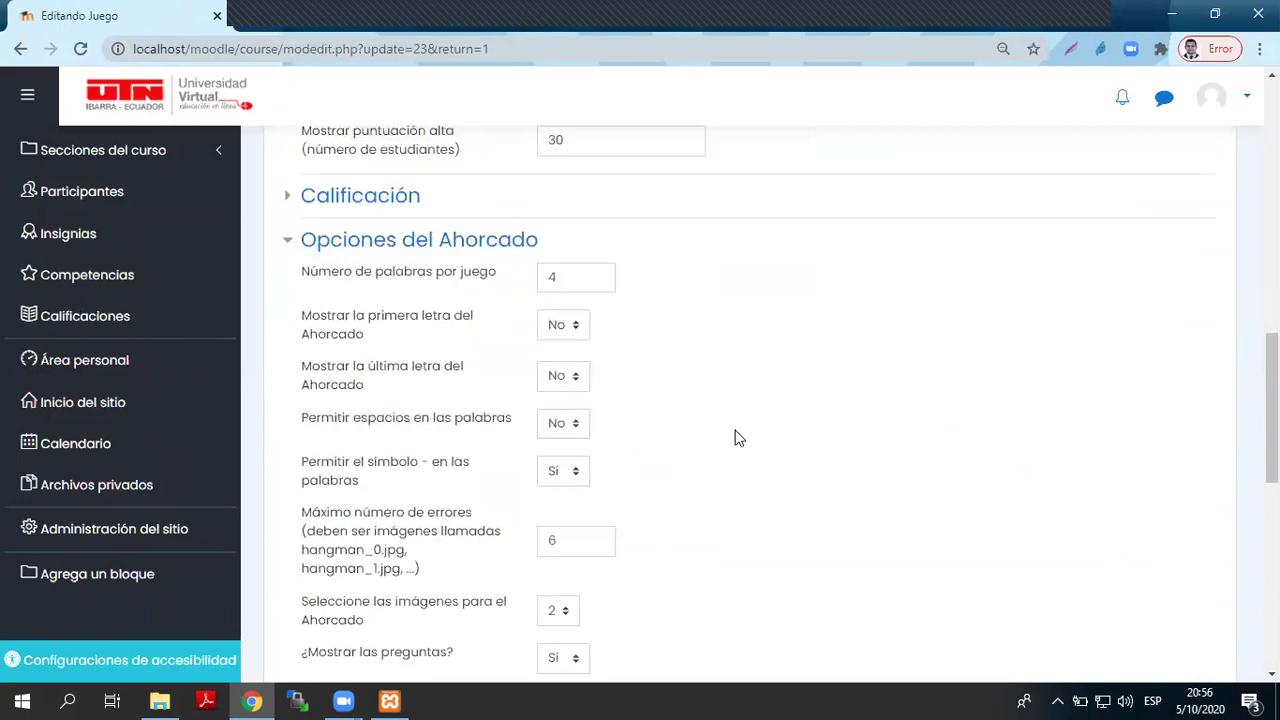
pyautogui.scroll(-1, 738, 438)
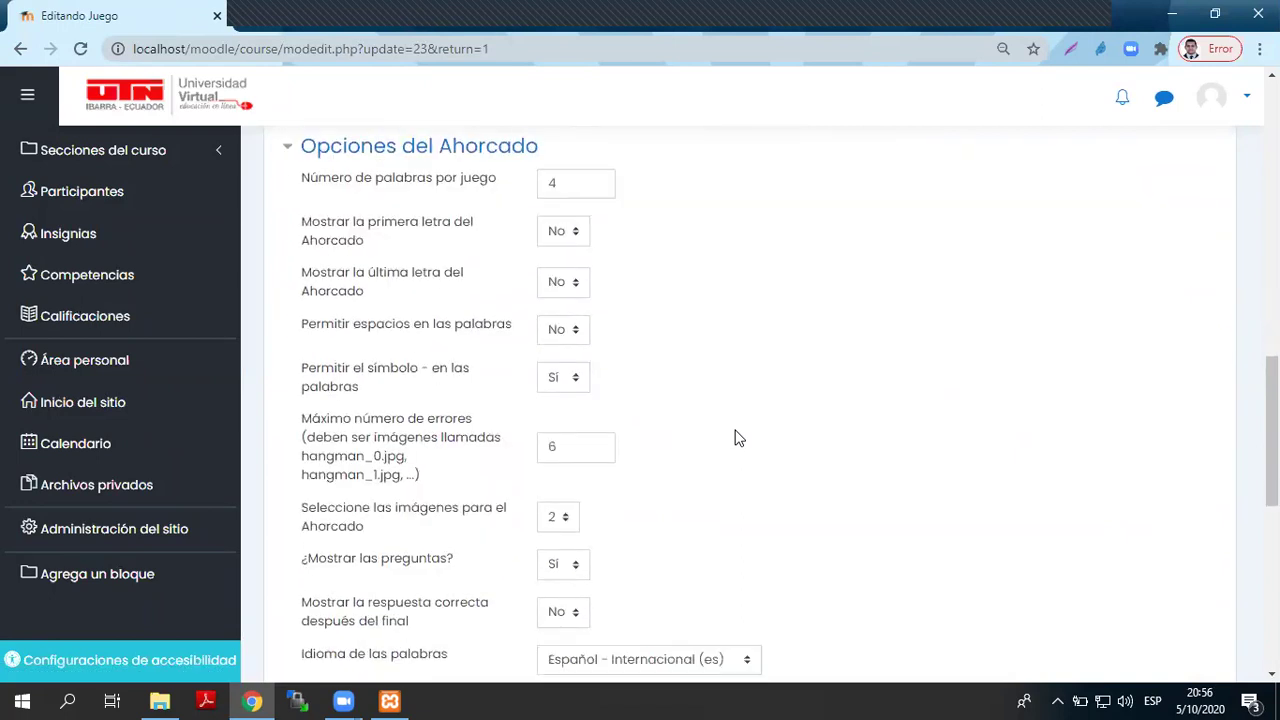
pyautogui.scroll(-1, 735, 438)
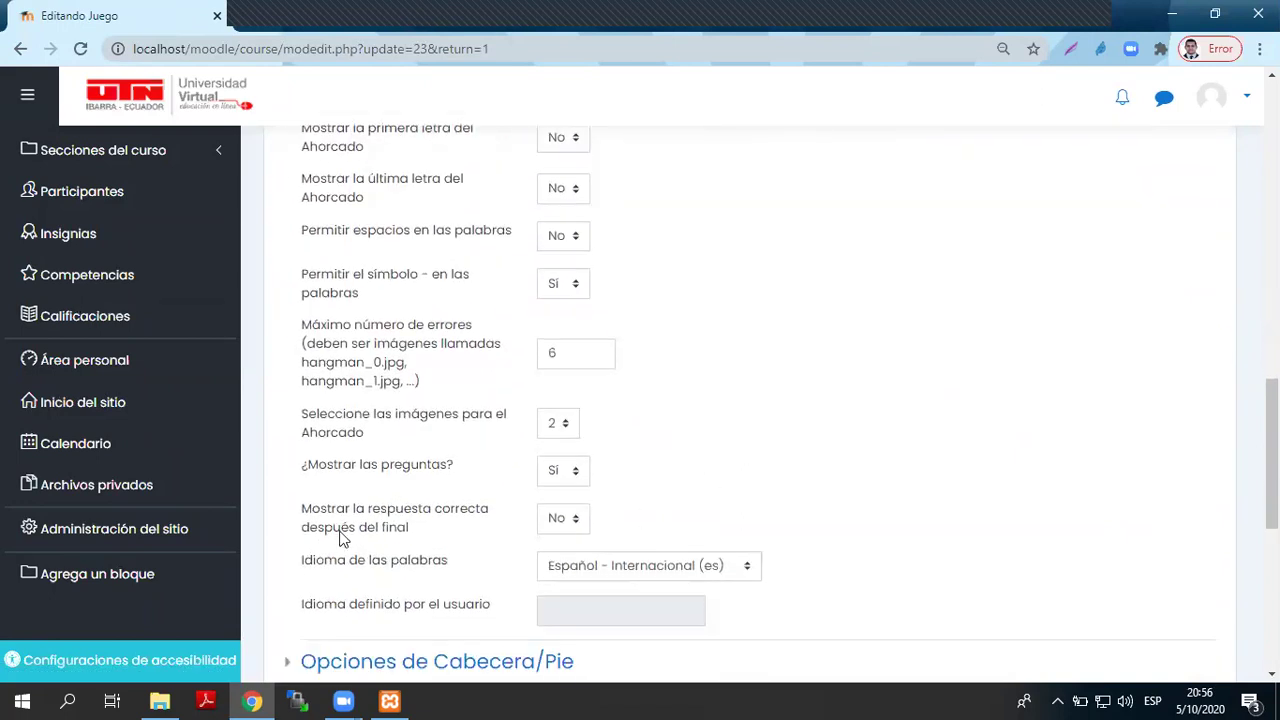
pyautogui.moveTo(437, 531); pyautogui.dragTo(298, 502)
pyautogui.click(560, 520)
pyautogui.click(555, 567)
pyautogui.moveTo(431, 530); pyautogui.dragTo(307, 510)
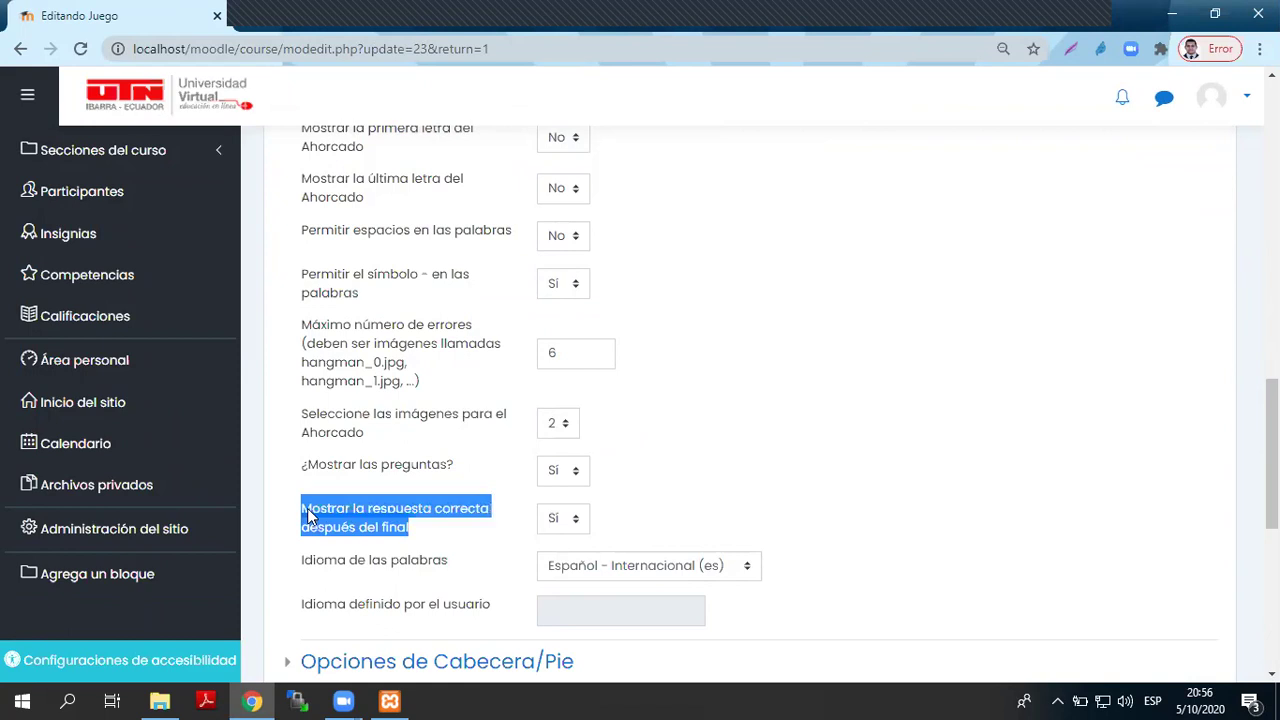
pyautogui.click(1062, 484)
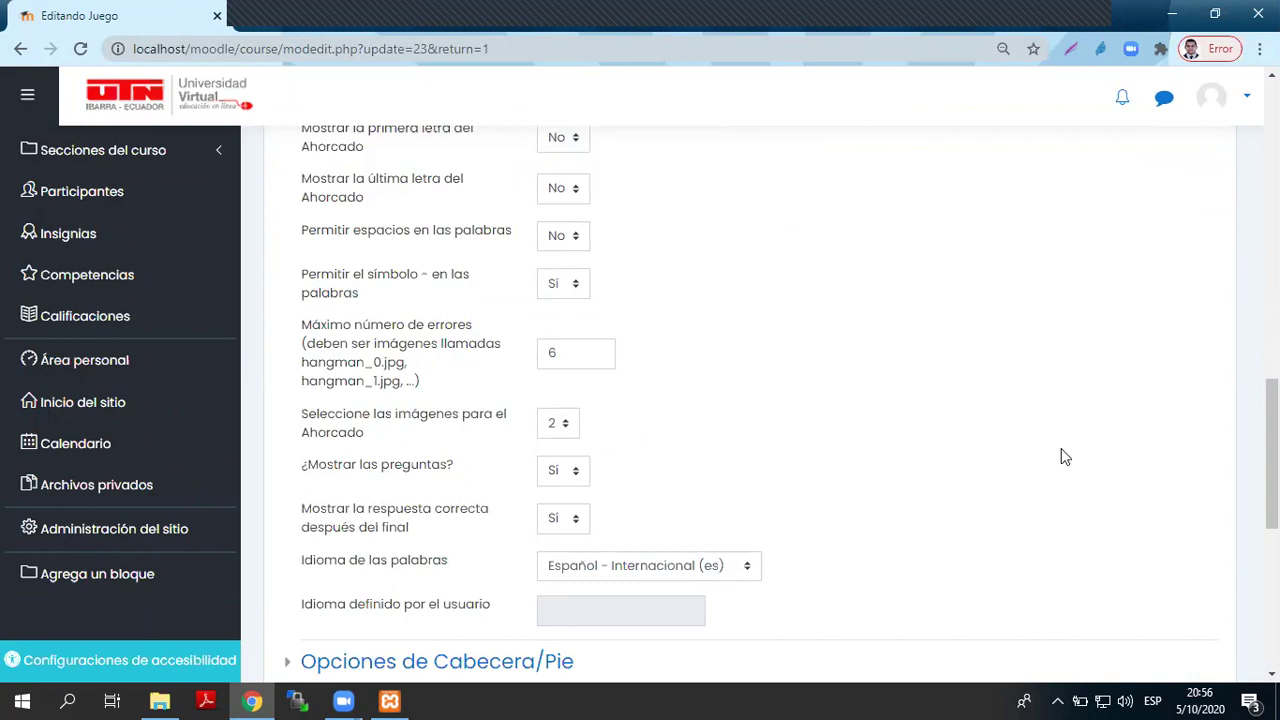
# - Leave the settings form without saving, returning to the Ahorcado page
pyautogui.moveTo(1272, 450); pyautogui.dragTo(1272, 155)
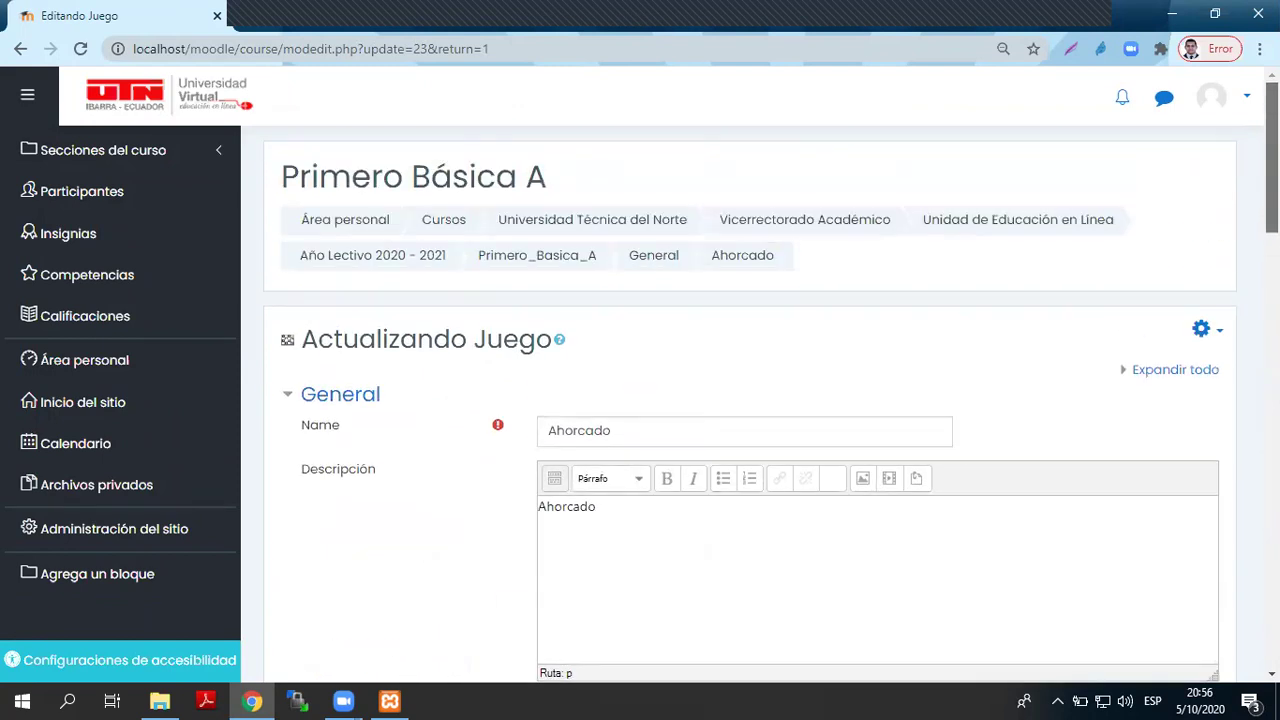
pyautogui.click(20, 50)
pyautogui.click(742, 155)
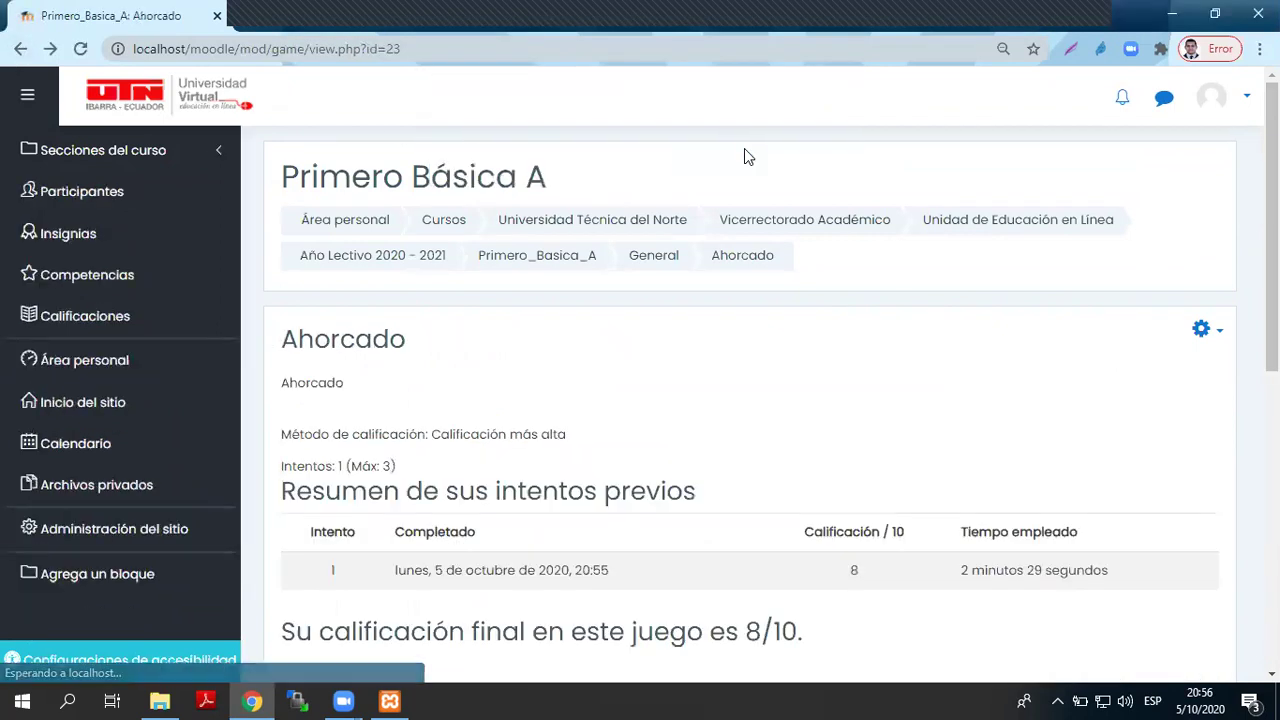
# - Return to the course and add a Juego - Millonario activity
pyautogui.click(16, 52)
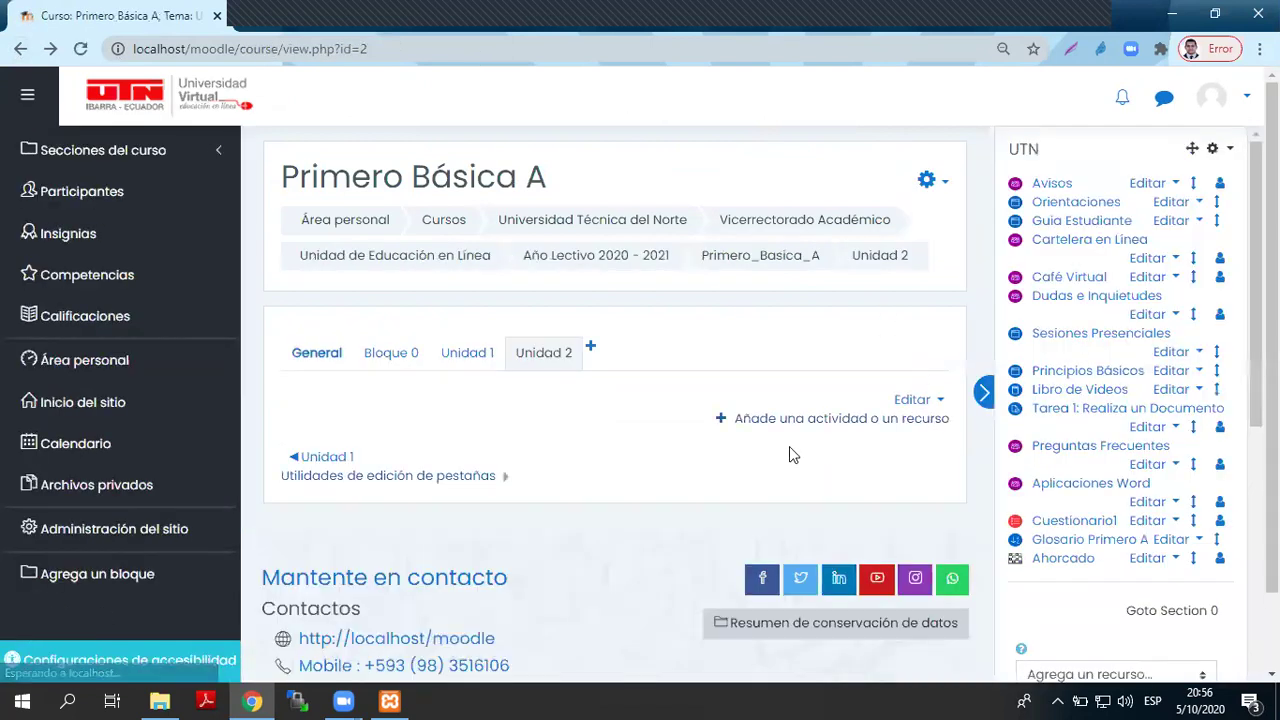
pyautogui.scroll(-1, 789, 455)
pyautogui.scroll(-4, 1235, 395)
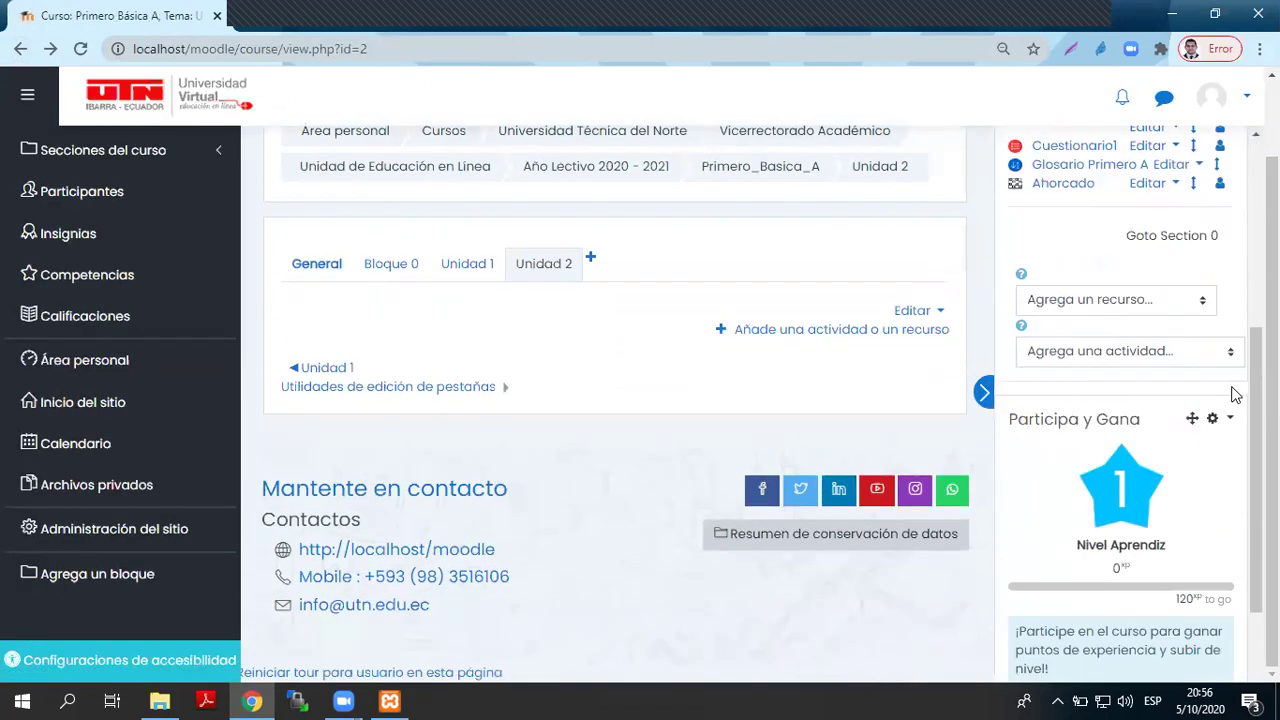
pyautogui.scroll(1, 1235, 395)
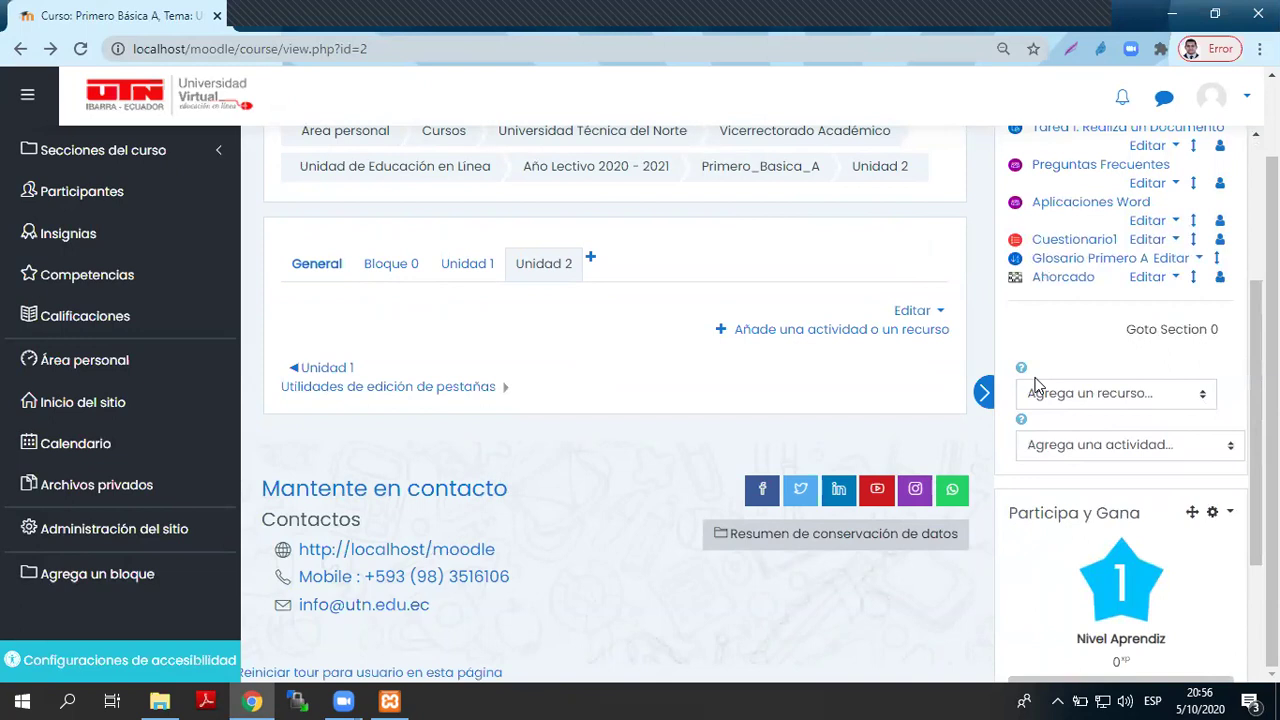
pyautogui.click(1119, 398)
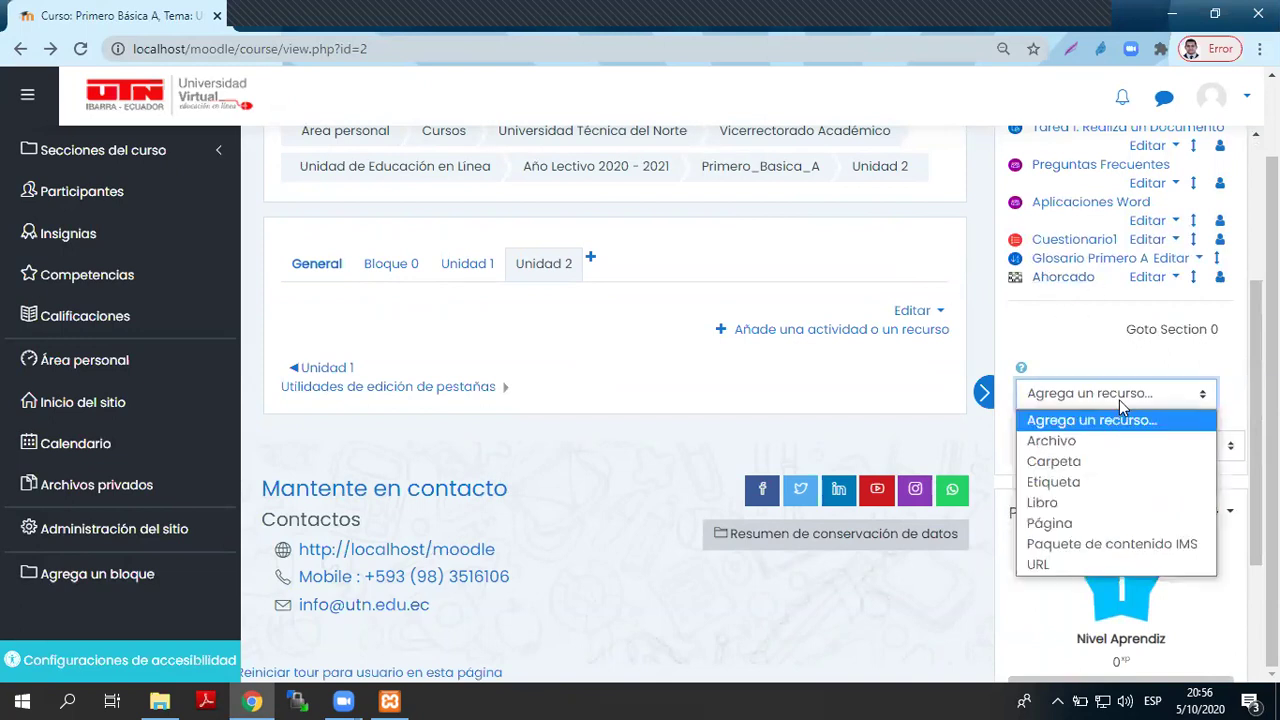
pyautogui.click(1119, 398)
pyautogui.click(1143, 460)
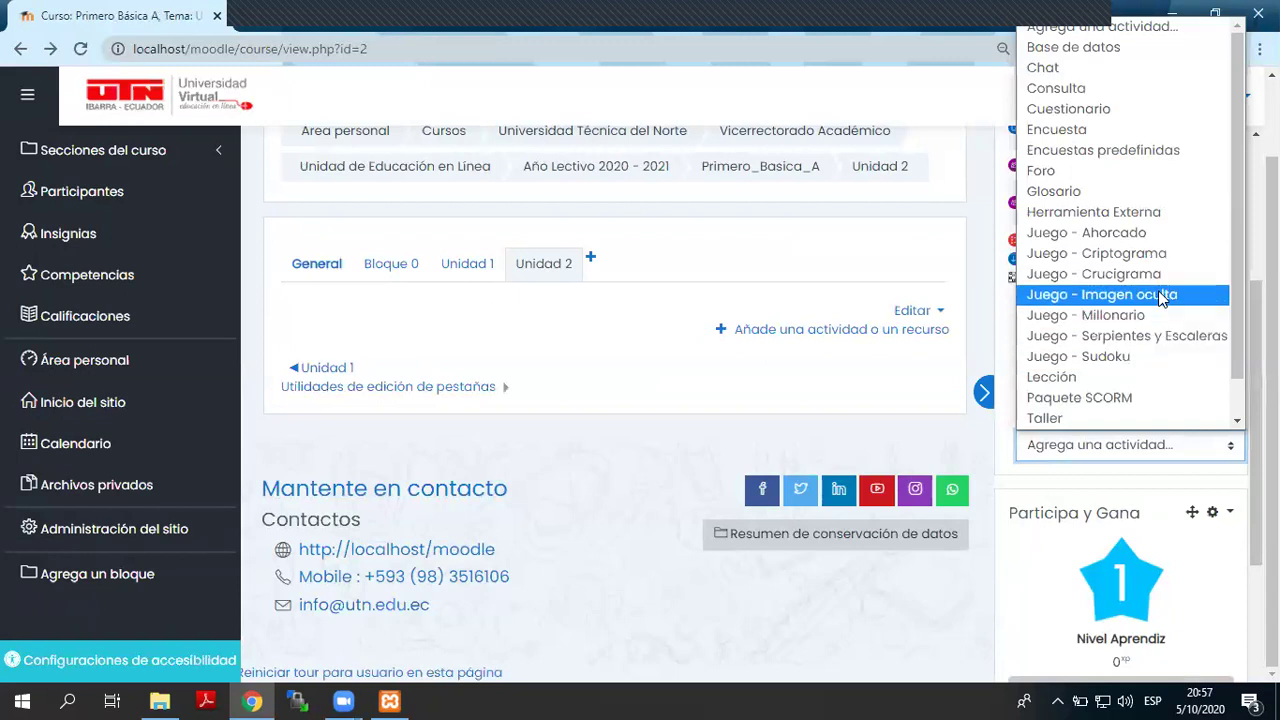
pyautogui.click(1089, 315)
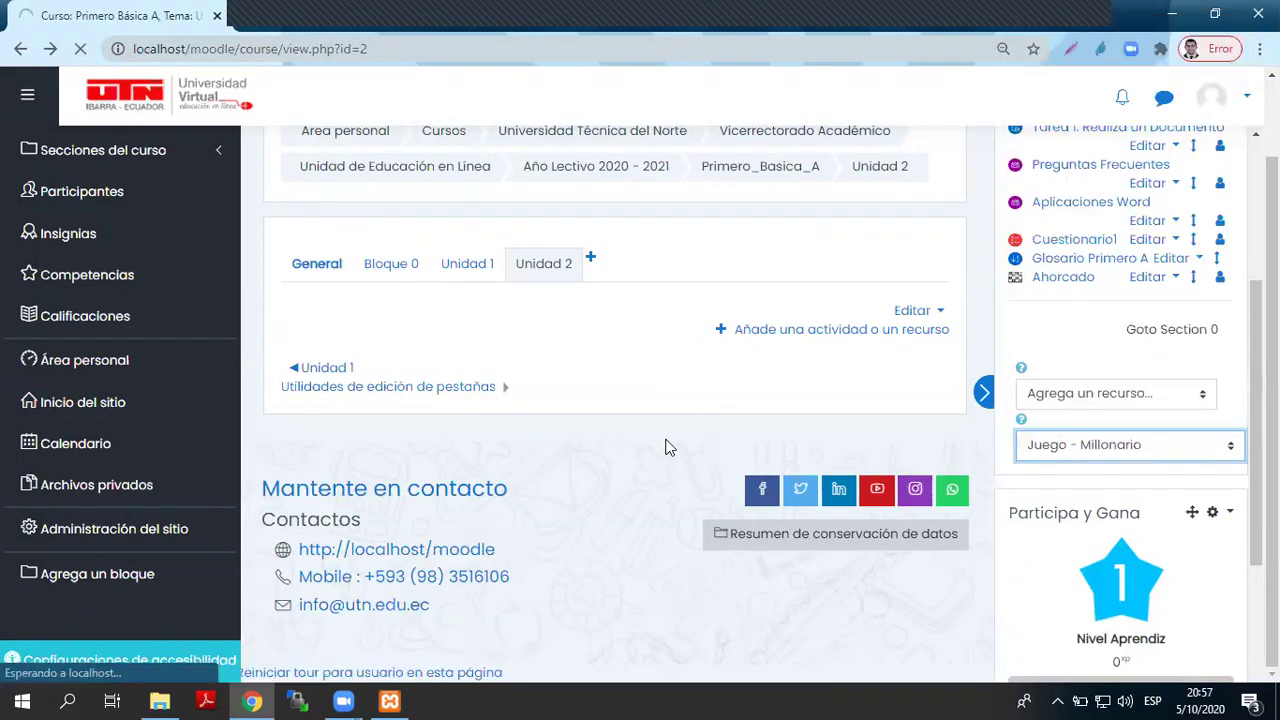
# - Paste Millonario as the game's description
pyautogui.scroll(-2, 640, 410)
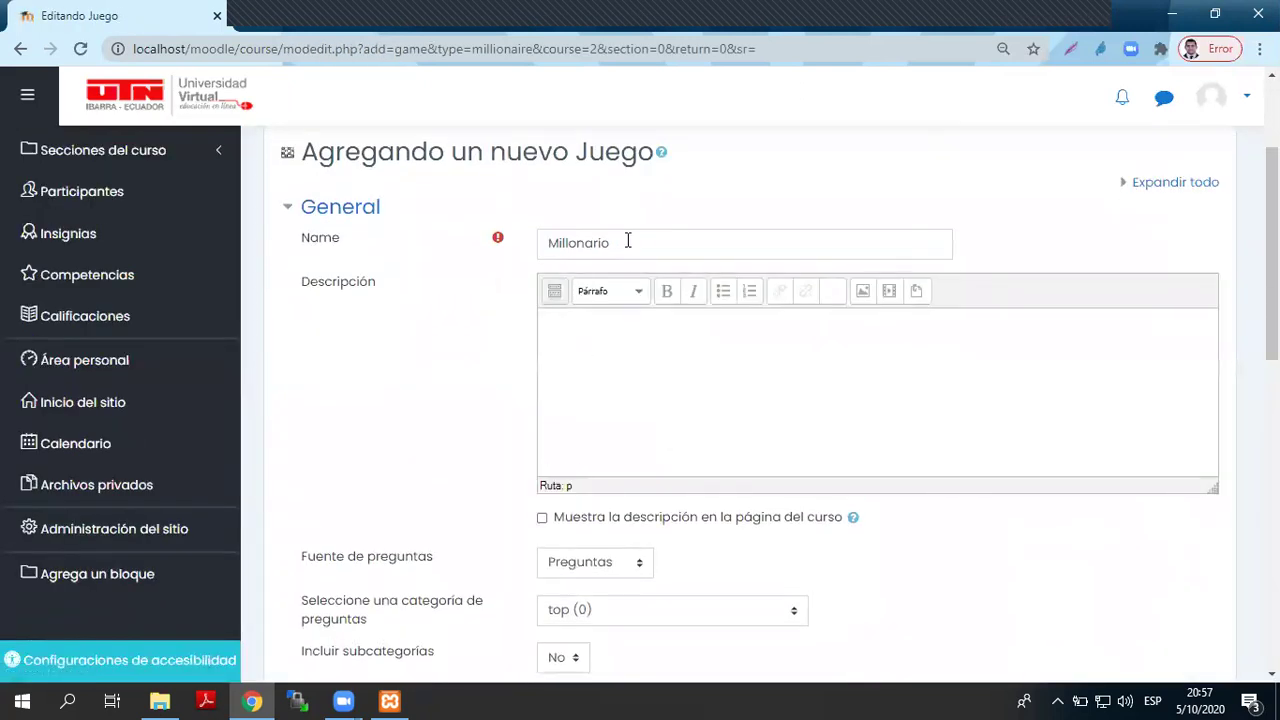
pyautogui.moveTo(636, 242); pyautogui.dragTo(489, 251)
pyautogui.hotkey('ctrl', 'c')
pyautogui.click(626, 324)
pyautogui.hotkey('ctrl', 'v')
pyautogui.scroll(-3, 600, 371)
# - Set the question source to Cuestionario using the quiz Cuestionario1
pyautogui.click(638, 284)
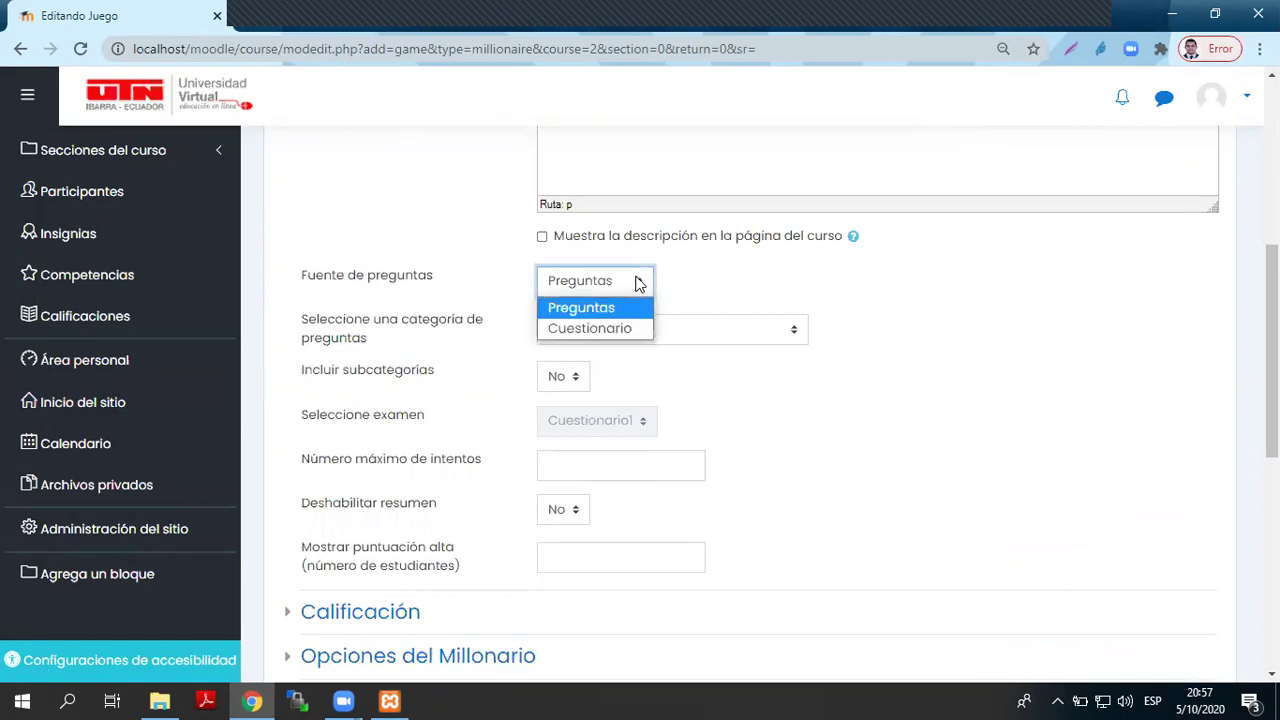
pyautogui.click(596, 326)
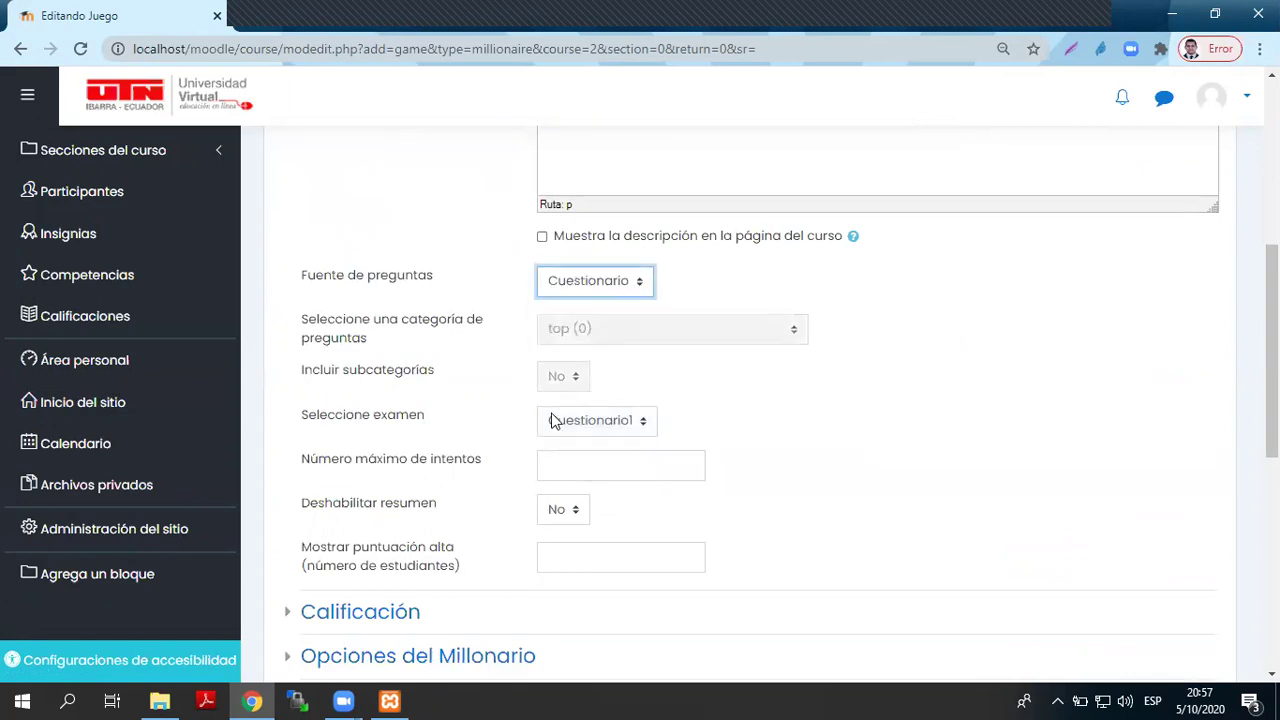
pyautogui.click(606, 285)
pyautogui.click(606, 306)
pyautogui.click(607, 329)
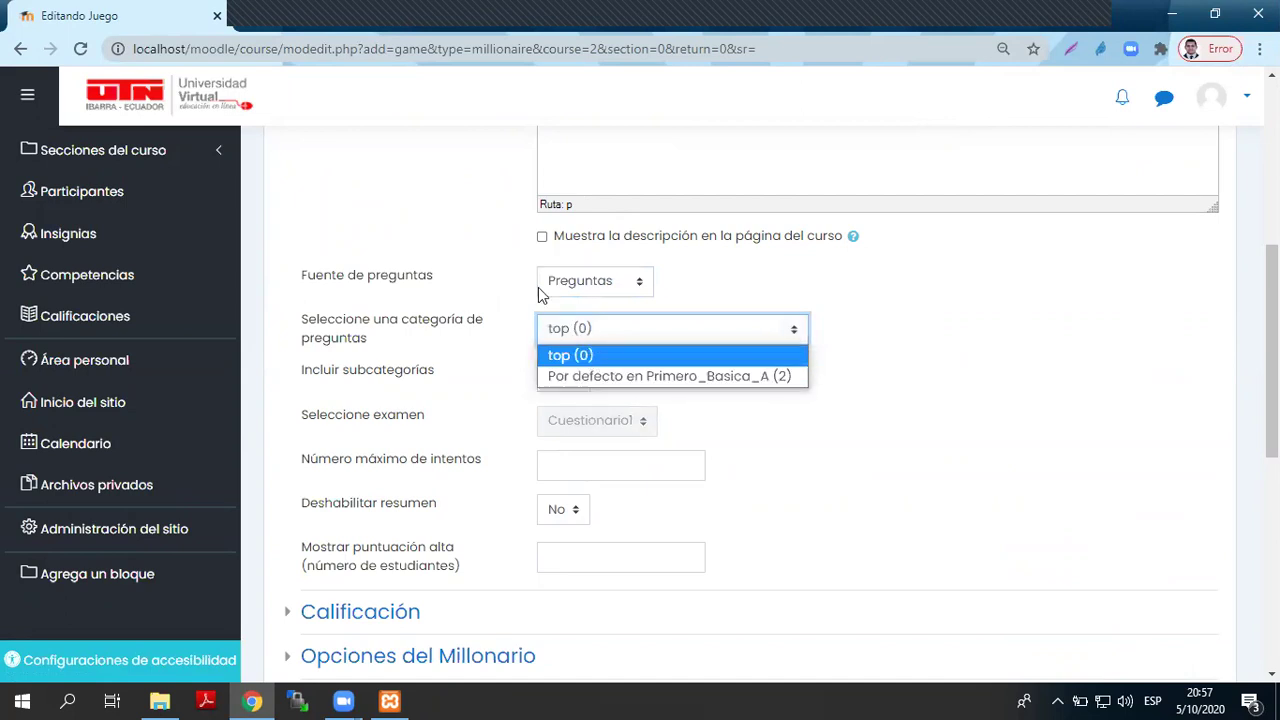
pyautogui.click(697, 281)
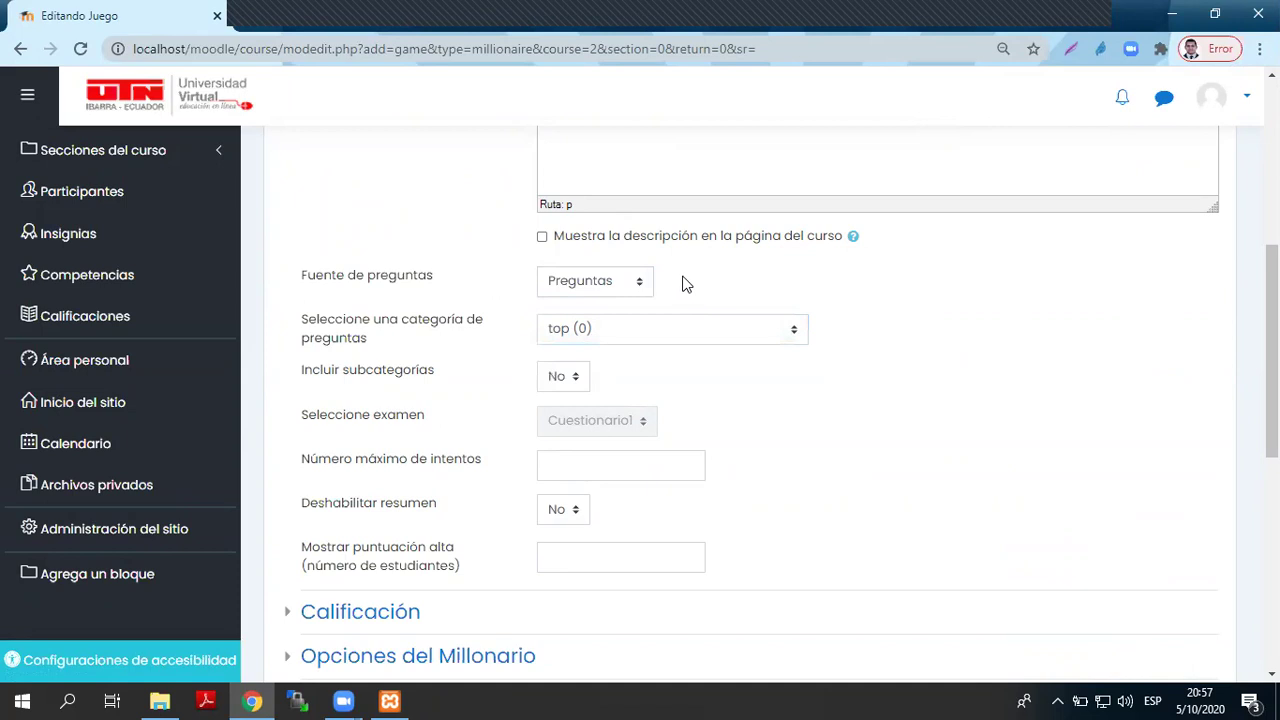
pyautogui.click(601, 290)
pyautogui.click(604, 312)
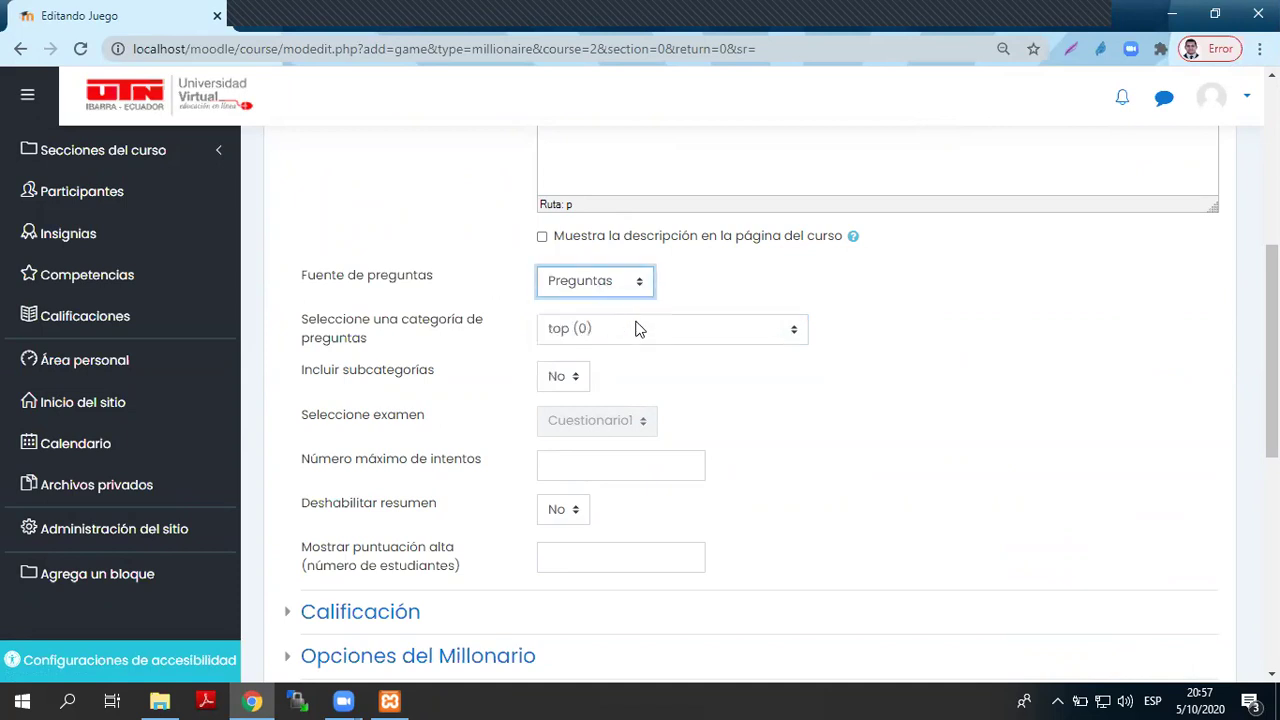
pyautogui.click(630, 333)
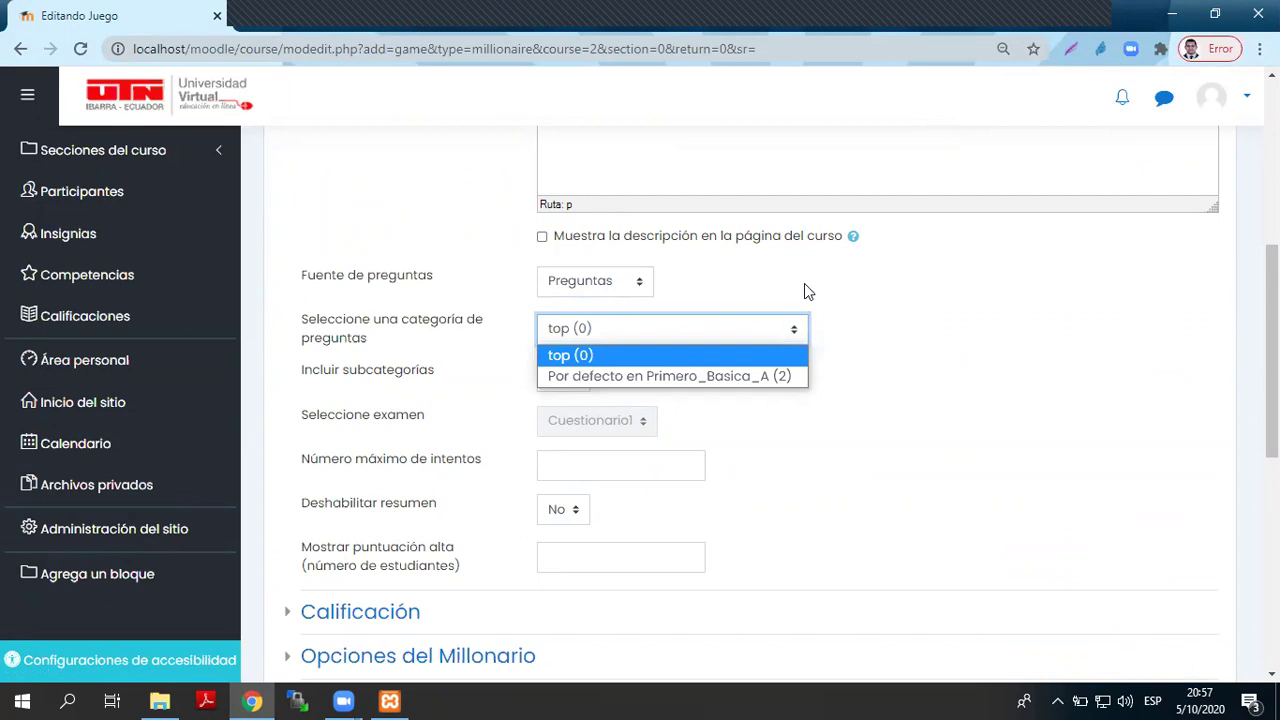
pyautogui.click(610, 295)
pyautogui.click(598, 288)
pyautogui.click(591, 330)
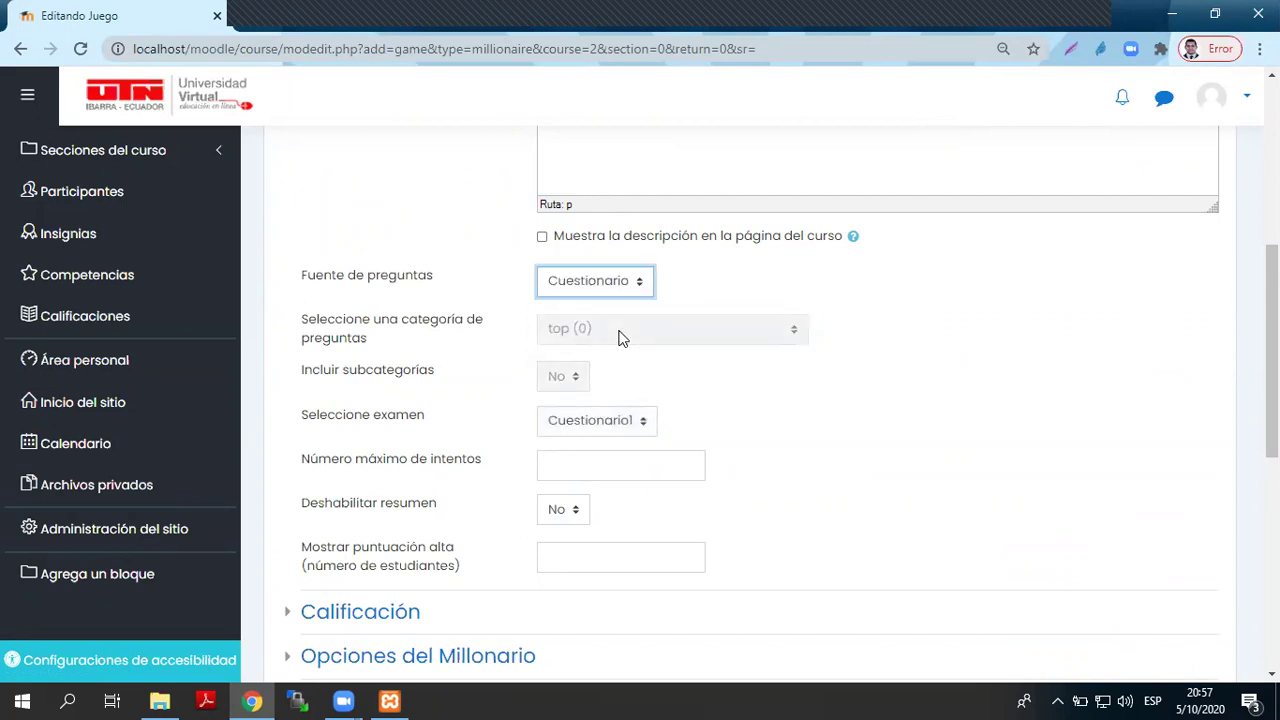
pyautogui.click(600, 420)
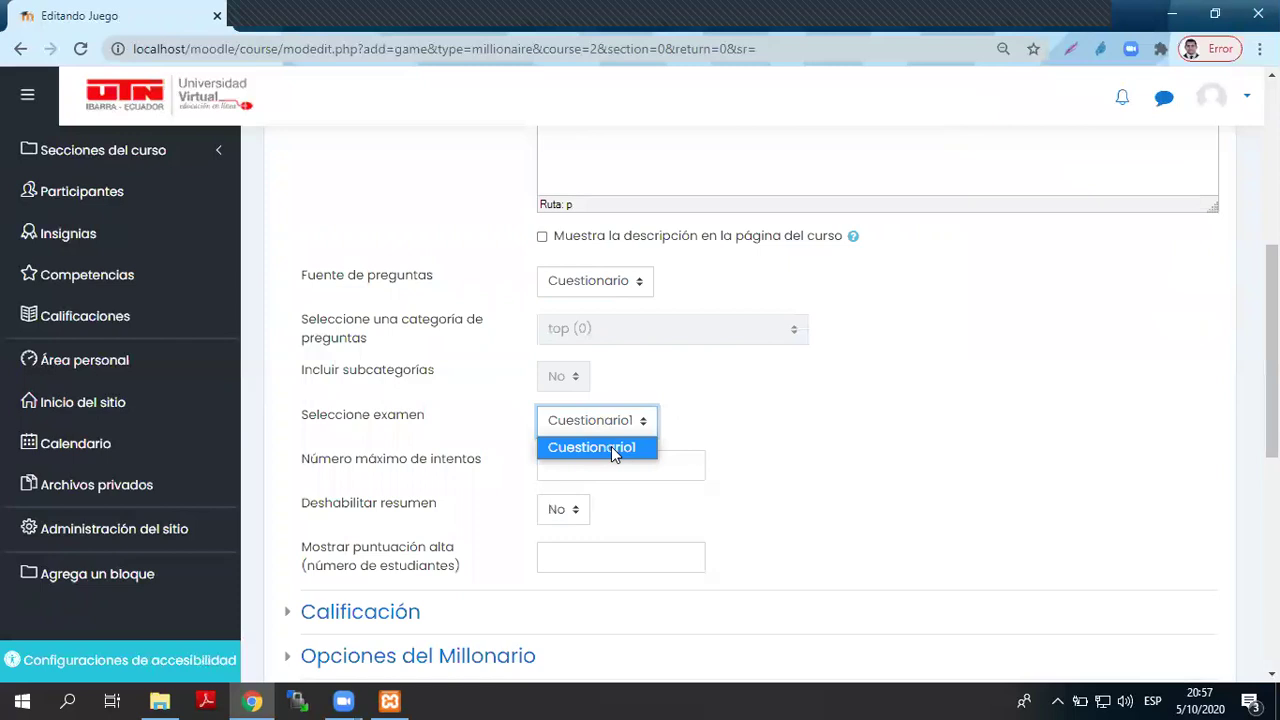
pyautogui.click(612, 447)
# - Allow 1 attempt and show 30 high scores
pyautogui.click(575, 461)
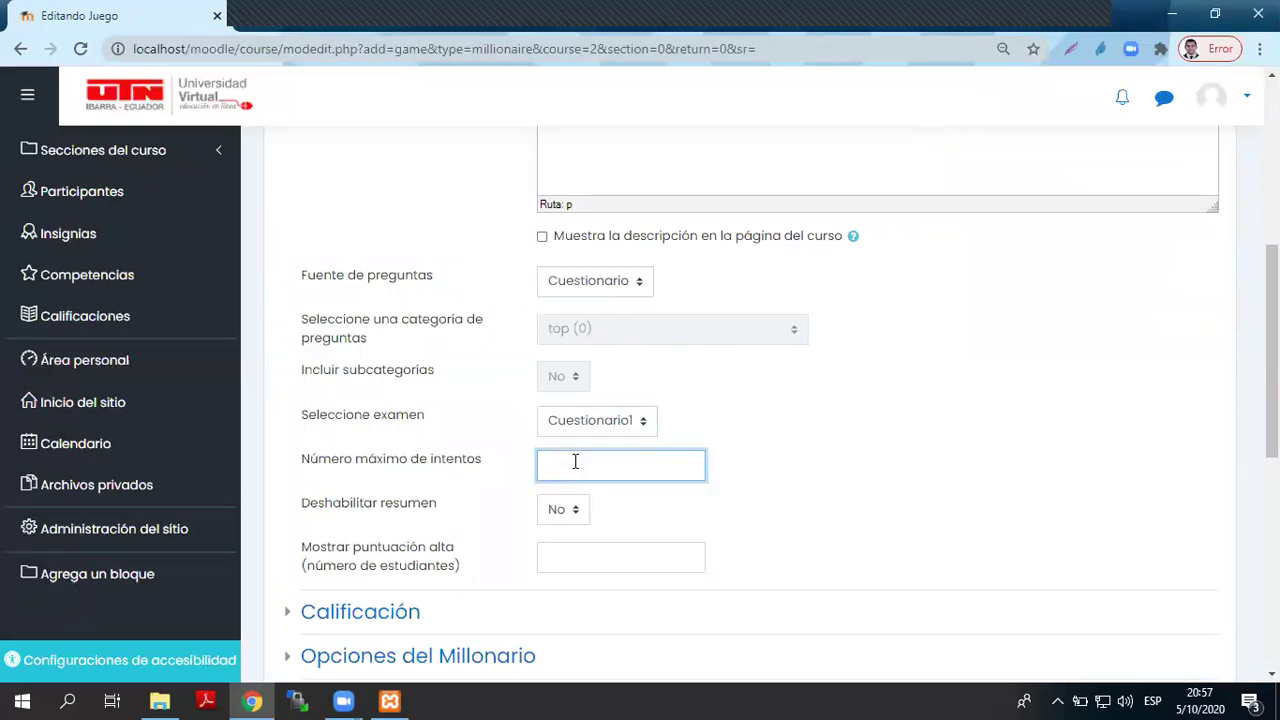
pyautogui.write('1')
pyautogui.click(582, 556)
pyautogui.write('30')
pyautogui.scroll(-3, 585, 554)
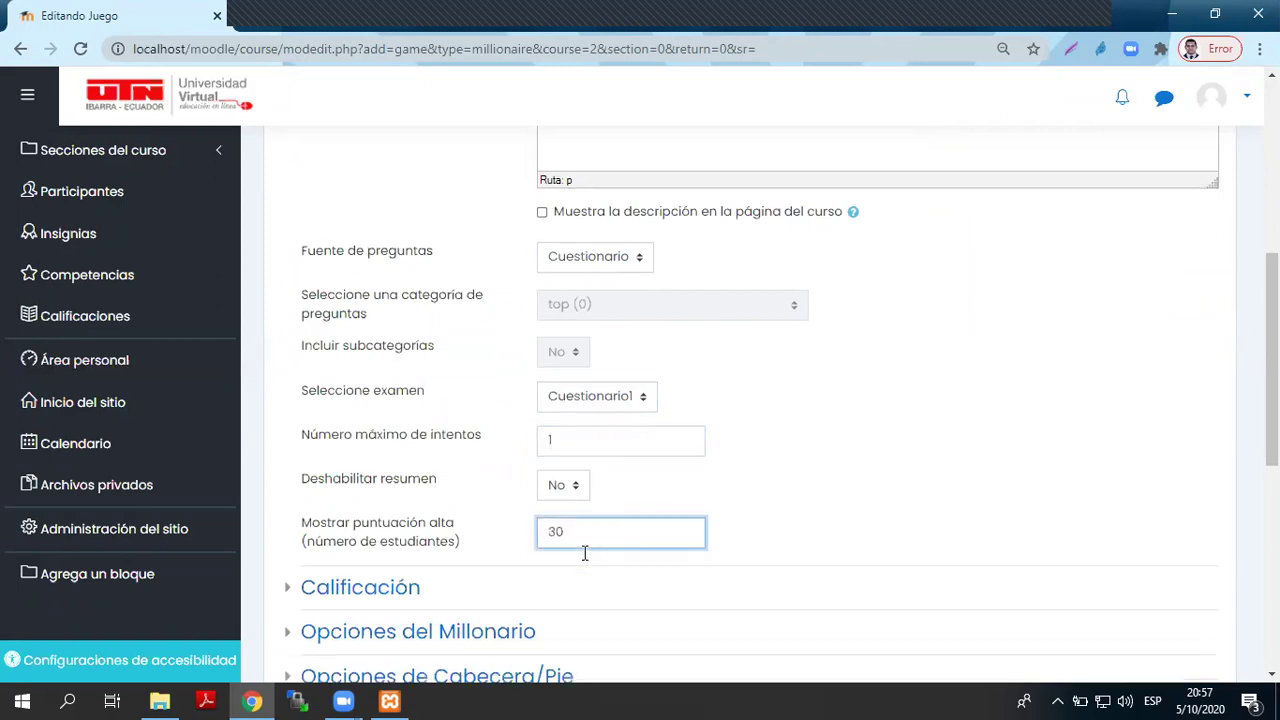
pyautogui.click(318, 335)
# - Change Calif. máxima to 10 and select the #408080 Color de fondo value in Opciones del Millonario
pyautogui.click(639, 415)
pyautogui.press('Tab')
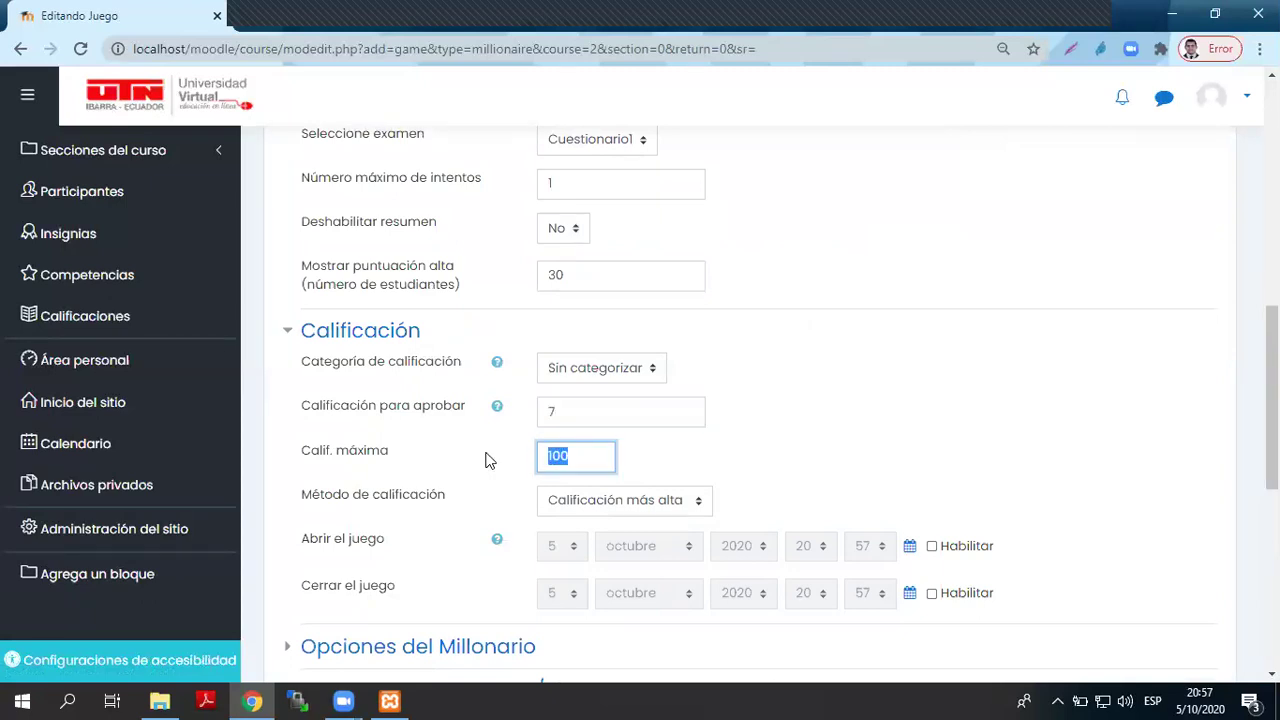
pyautogui.write('10')
pyautogui.scroll(-2, 495, 460)
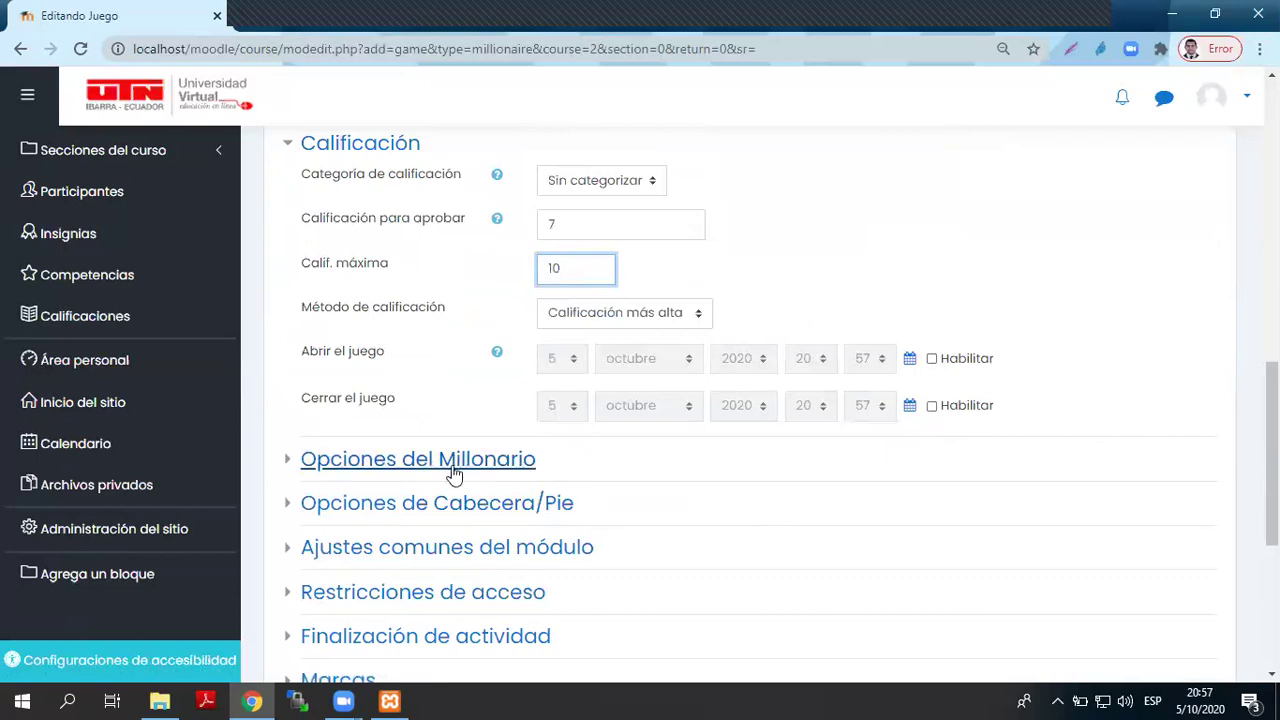
pyautogui.click(452, 463)
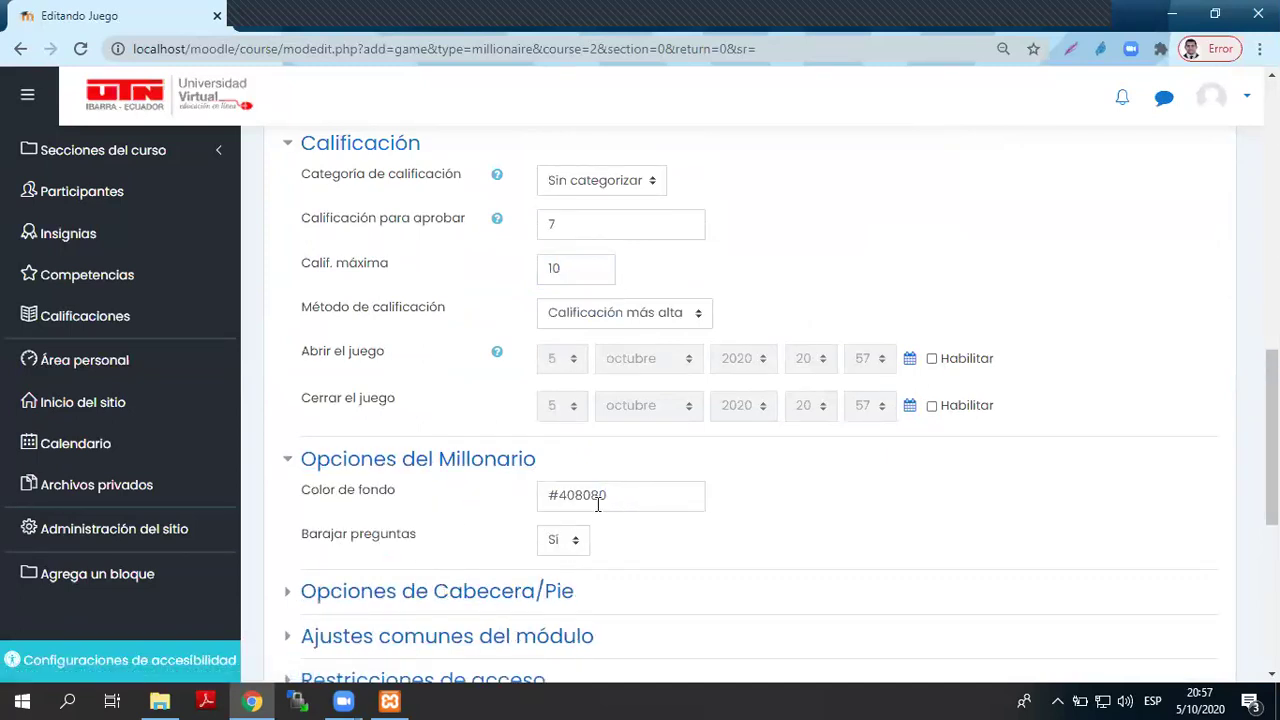
pyautogui.moveTo(622, 493); pyautogui.dragTo(517, 509)
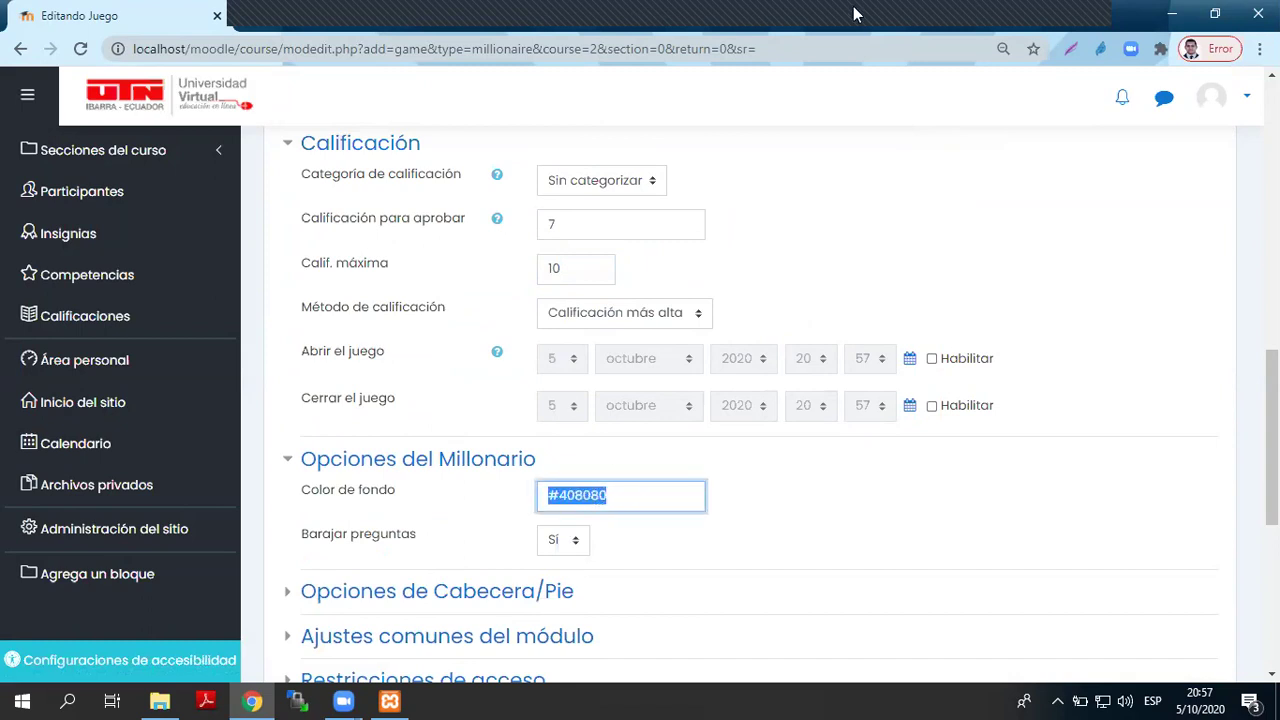
pyautogui.moveTo(1272, 440); pyautogui.dragTo(1272, 168)
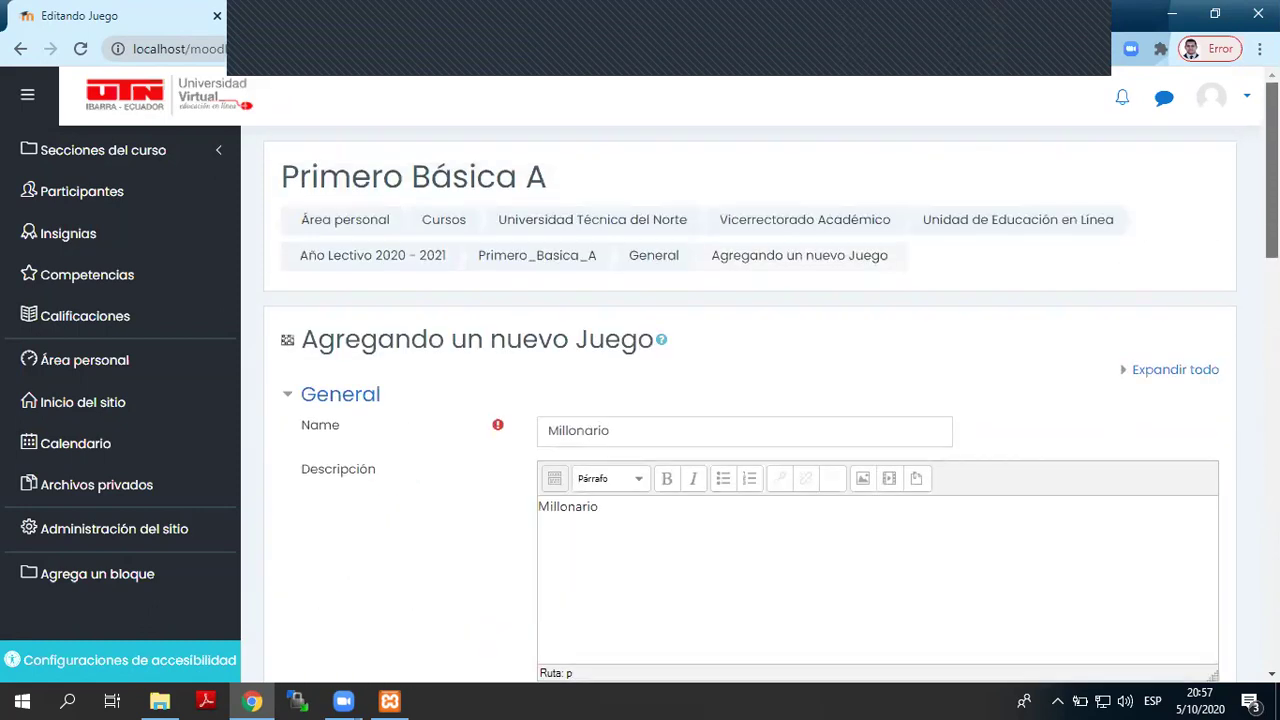
# - Search Google for 'paleta de colores hexadecimal' from Chrome's address bar
pyautogui.doubleClick(1138, 12)
pyautogui.click(564, 228)
pyautogui.click(669, 262)
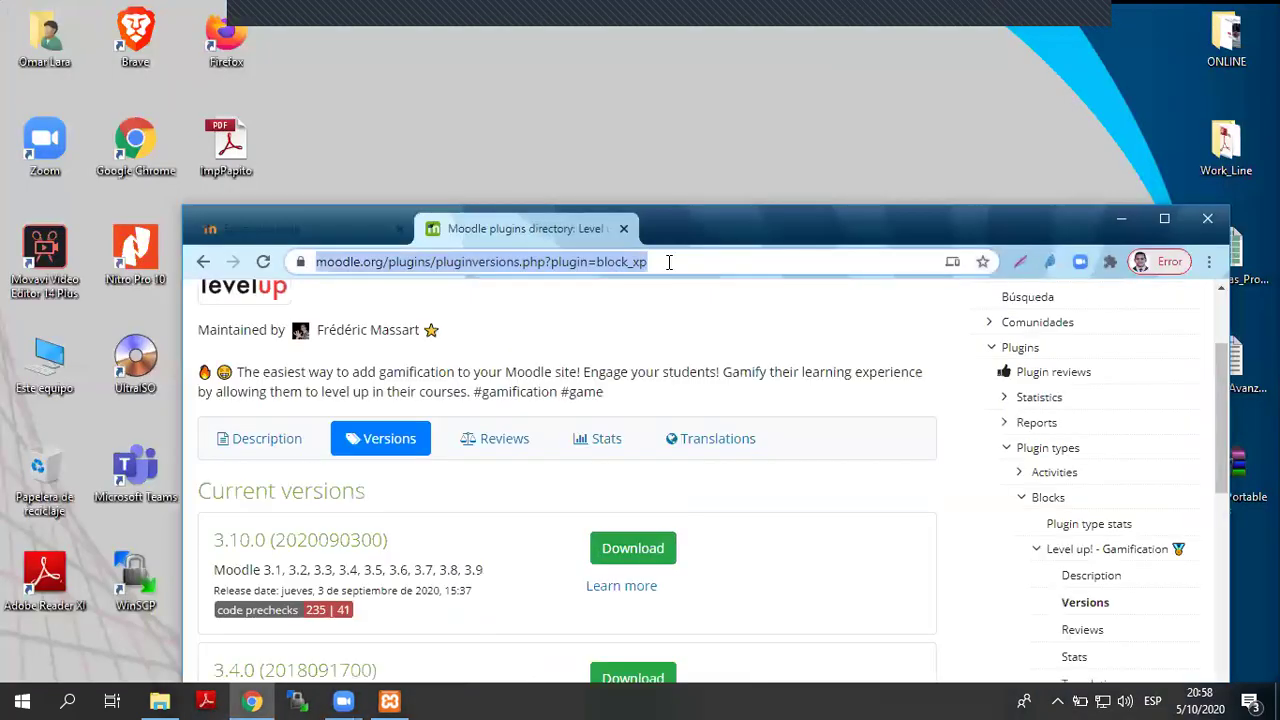
pyautogui.write('paleta de ')
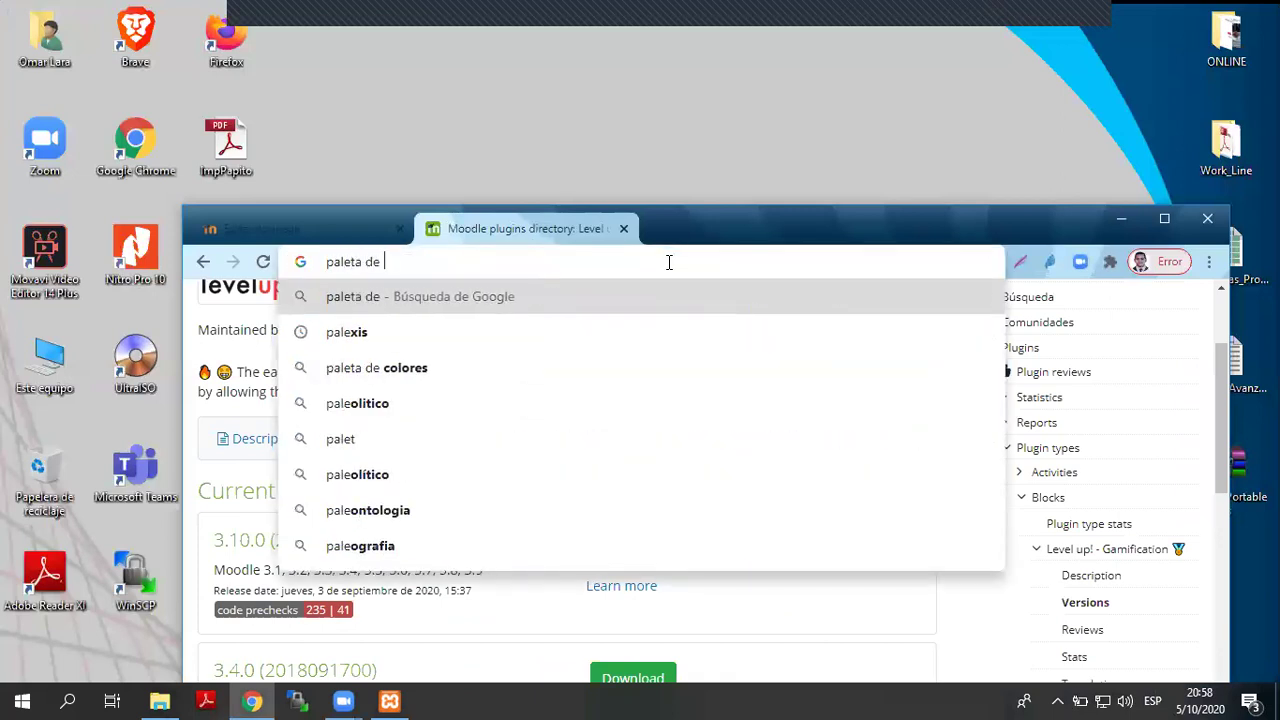
pyautogui.write('colores he')
pyautogui.press('Return')
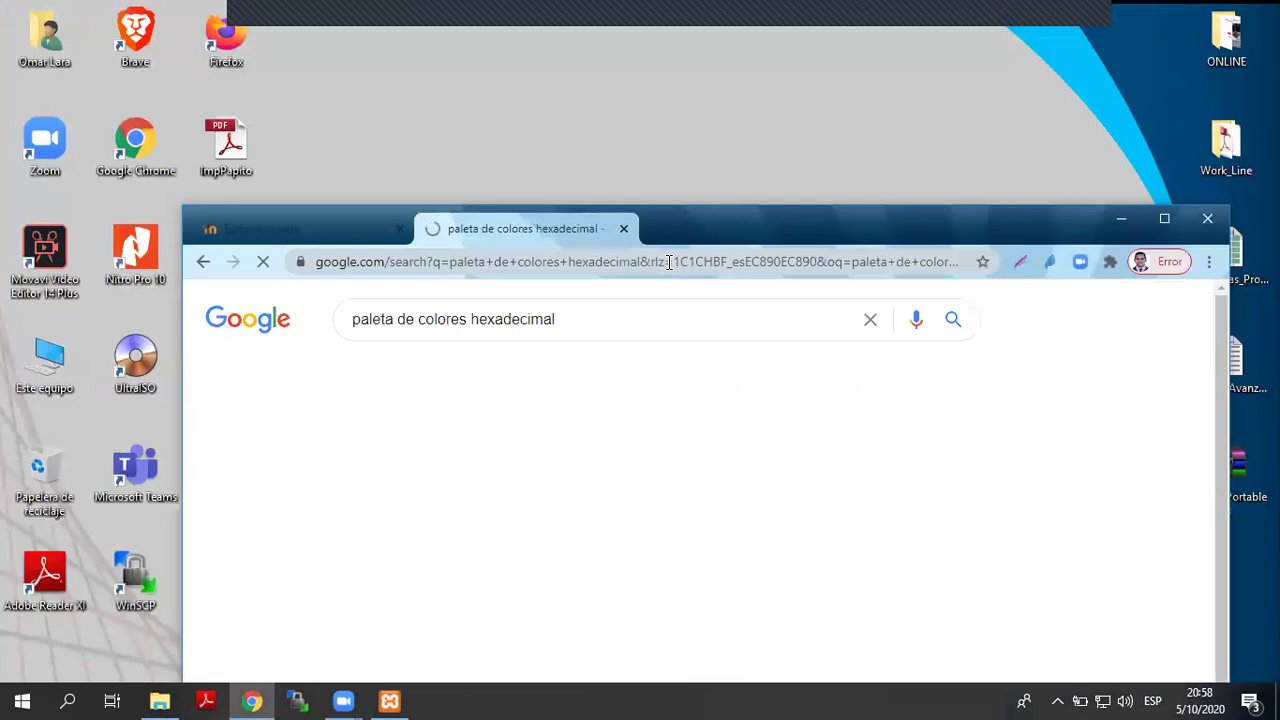
pyautogui.scroll(-1, 823, 450)
pyautogui.scroll(1, 529, 451)
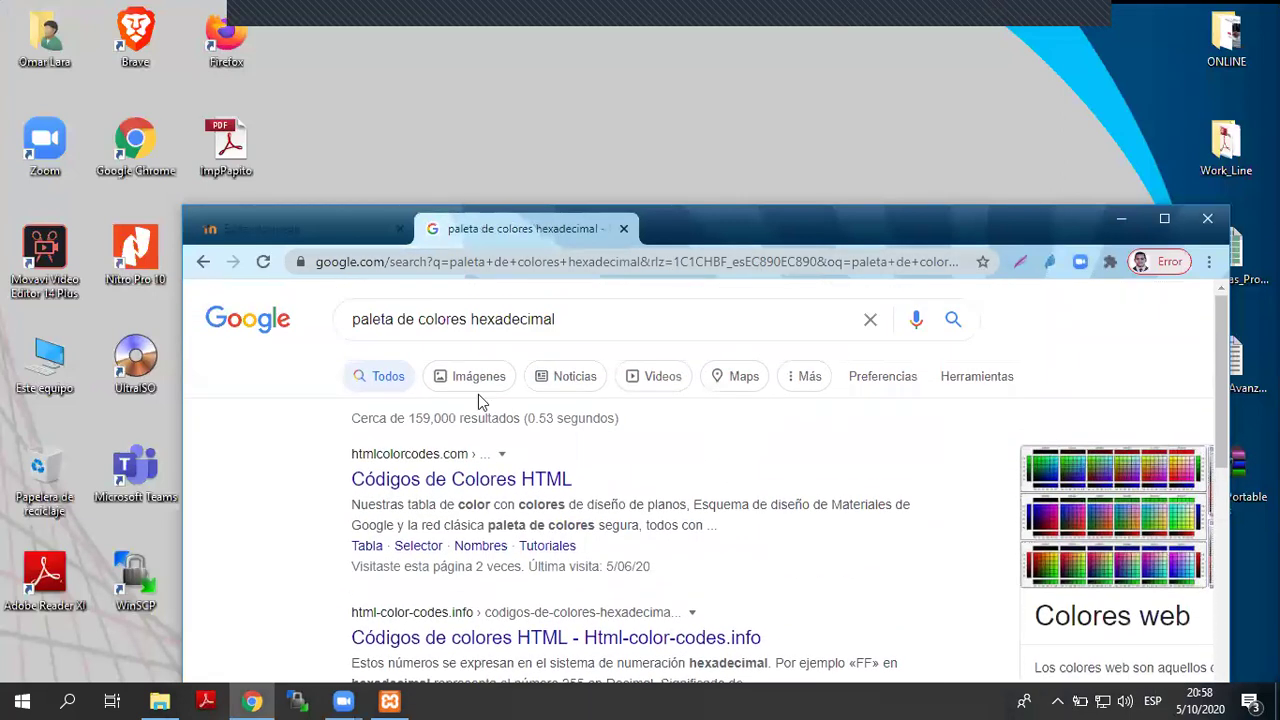
# - Open the htmlcolorcodes.com Códigos de Colores HTML result and maximize the window
pyautogui.click(478, 381)
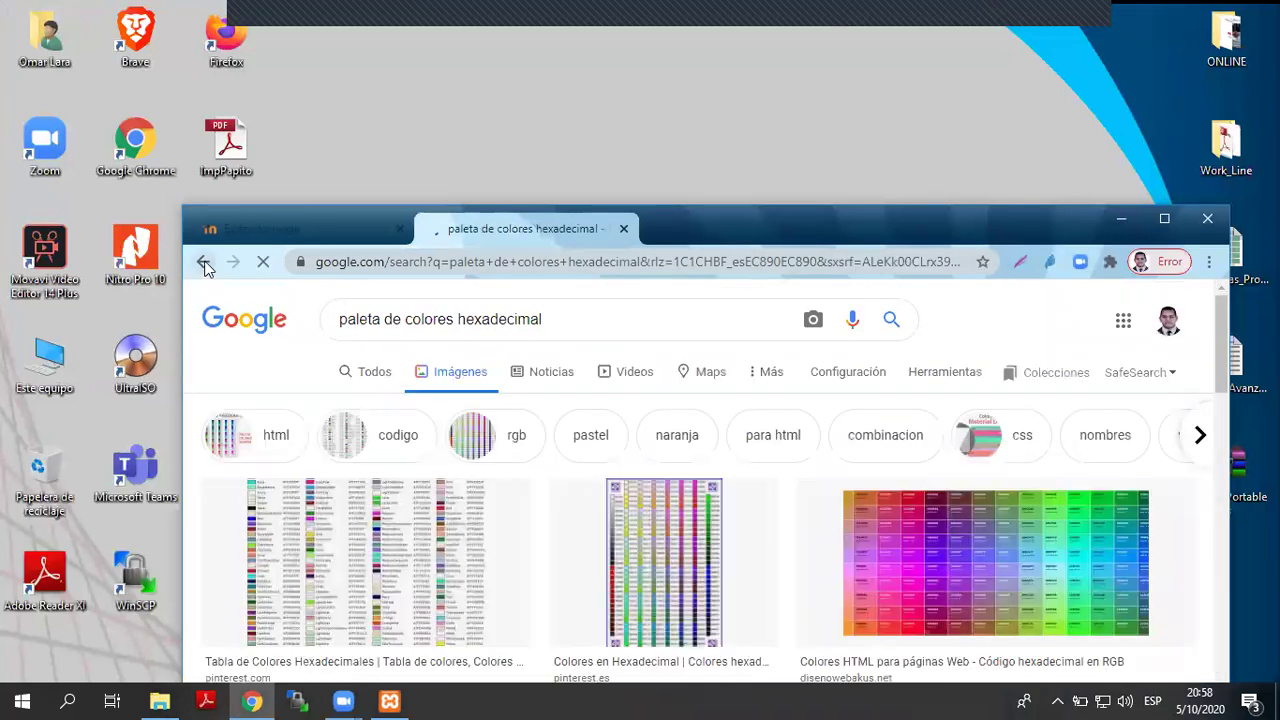
pyautogui.click(203, 262)
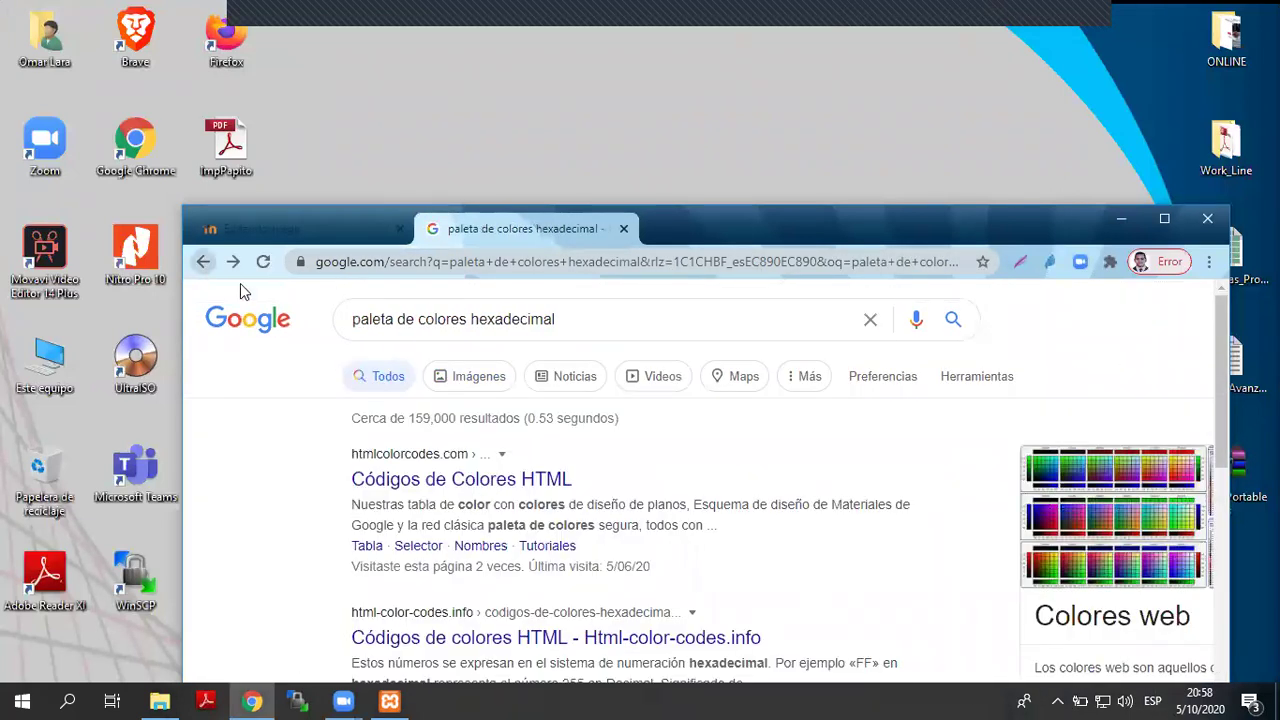
pyautogui.click(404, 480)
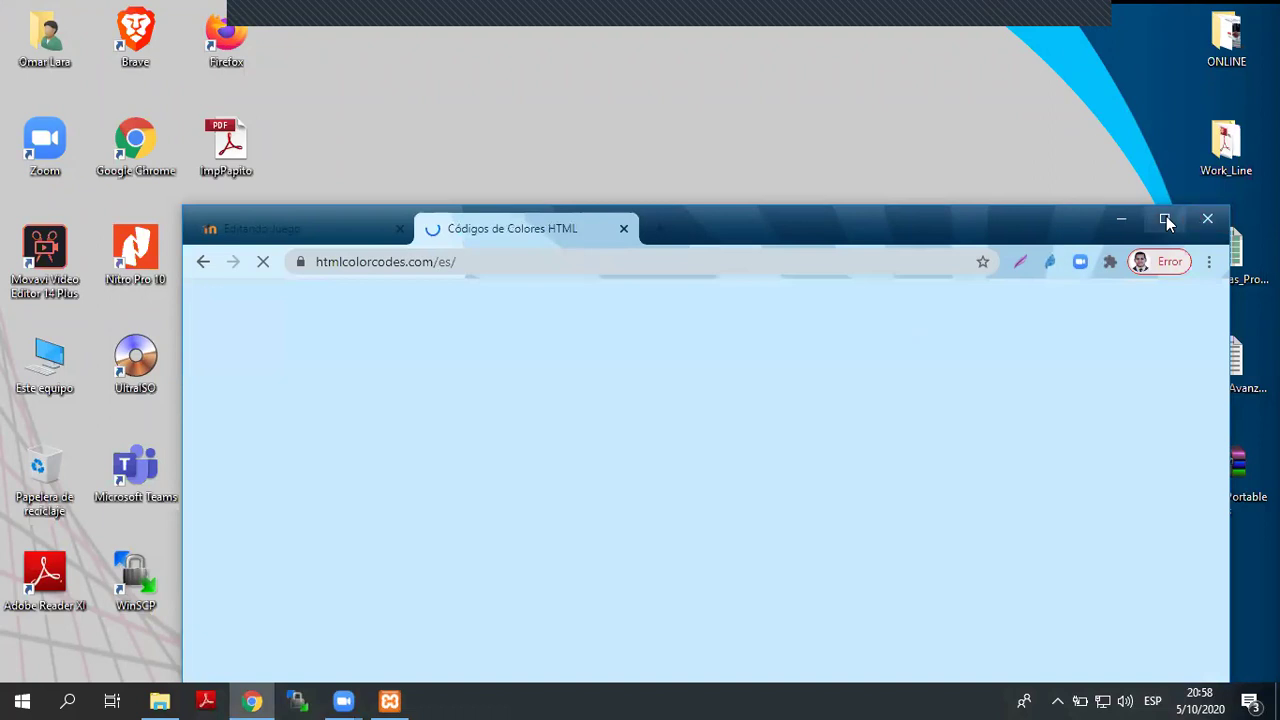
pyautogui.click(1164, 218)
# - Try dark red and pale pink shades in the HTML Color Codes picker and decline cookies
pyautogui.scroll(-5, 982, 345)
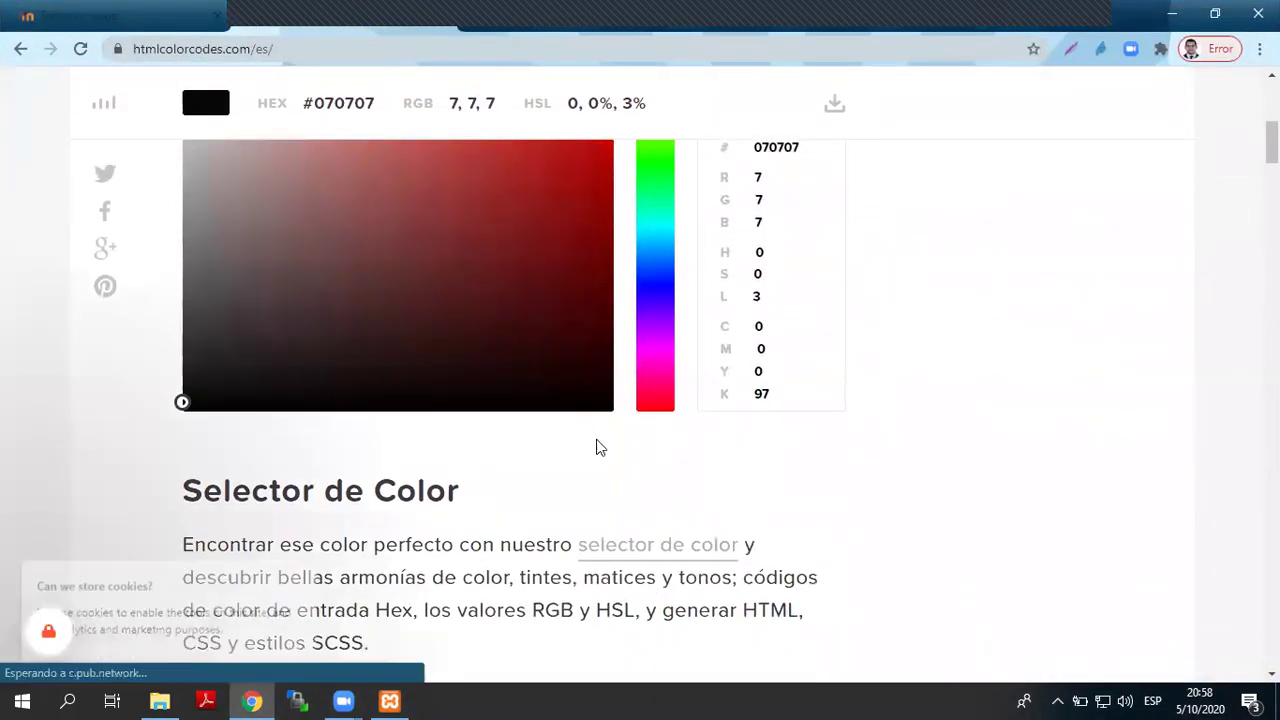
pyautogui.click(405, 246)
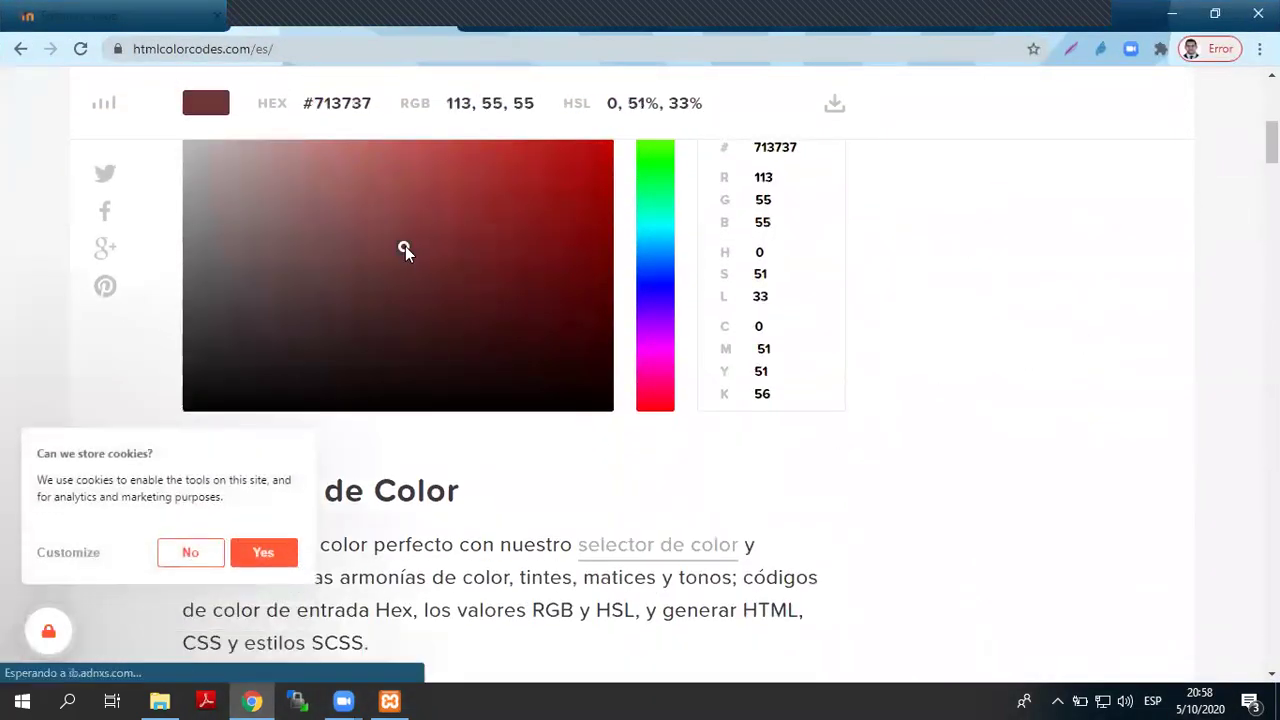
pyautogui.click(506, 246)
pyautogui.click(500, 326)
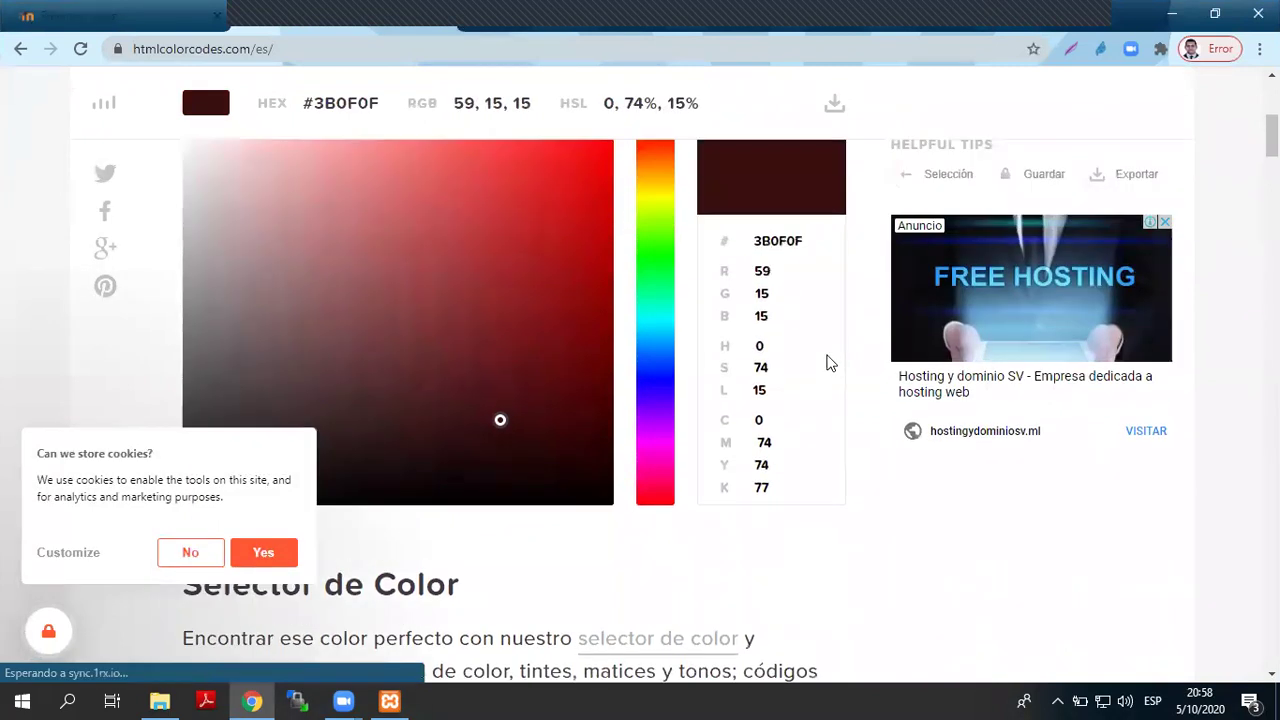
pyautogui.scroll(1, 829, 349)
pyautogui.moveTo(752, 334); pyautogui.dragTo(811, 330)
pyautogui.click(314, 289)
pyautogui.click(251, 297)
pyautogui.click(190, 553)
# - Try more red and near-black shades, then sweep the hue toward blue and teal
pyautogui.click(309, 374)
pyautogui.click(484, 412)
pyautogui.click(538, 330)
pyautogui.click(477, 266)
pyautogui.click(549, 306)
pyautogui.moveTo(517, 446); pyautogui.dragTo(515, 522)
pyautogui.click(380, 564)
pyautogui.click(649, 483)
pyautogui.moveTo(649, 483)
pyautogui.mouseDown()
pyautogui.moveTo(662, 242)
pyautogui.moveTo(651, 597)
pyautogui.moveTo(686, 332)
pyautogui.moveTo(679, 406)
pyautogui.mouseUp()
# - Settle on teal #32BBA9, copy its hex code, and return to the Moodle game settings
pyautogui.moveTo(546, 434)
pyautogui.mouseDown()
pyautogui.moveTo(417, 420)
pyautogui.moveTo(397, 349)
pyautogui.moveTo(526, 330)
pyautogui.mouseUp()
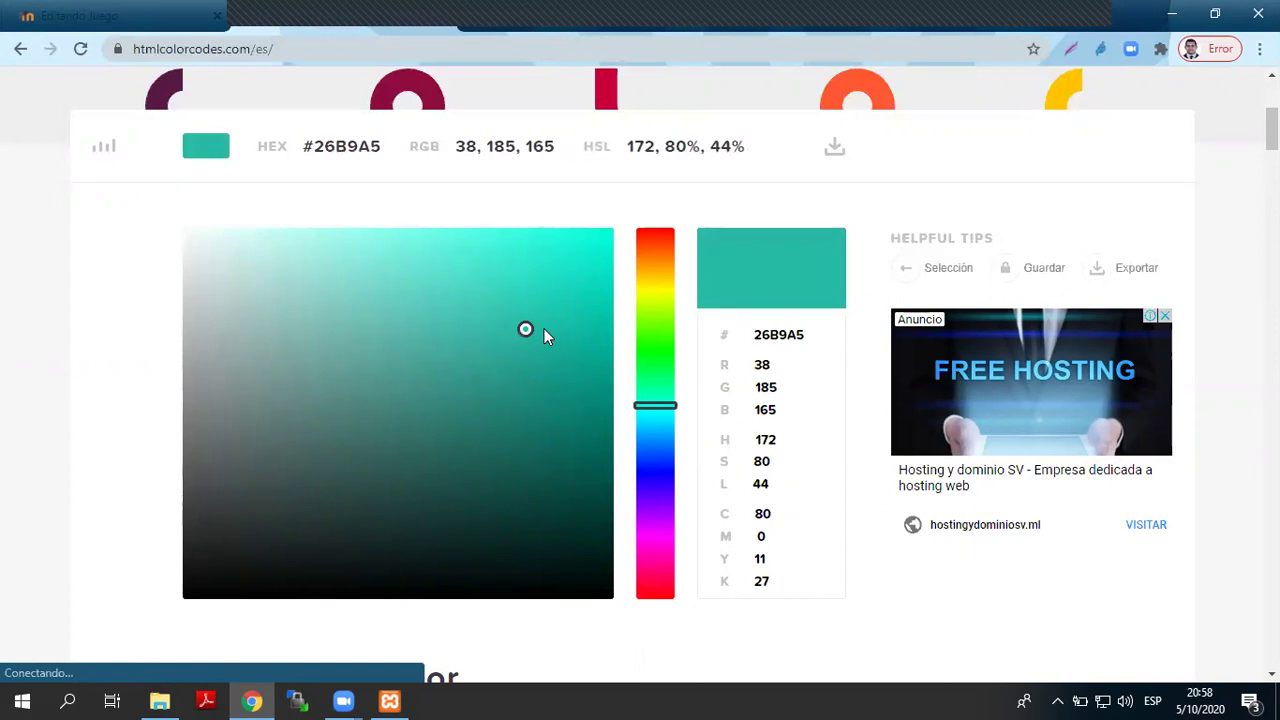
pyautogui.moveTo(495, 283)
pyautogui.mouseDown()
pyautogui.moveTo(389, 286)
pyautogui.moveTo(298, 258)
pyautogui.moveTo(226, 271)
pyautogui.moveTo(220, 454)
pyautogui.moveTo(358, 501)
pyautogui.mouseUp()
pyautogui.moveTo(536, 330)
pyautogui.mouseDown()
pyautogui.moveTo(526, 529)
pyautogui.moveTo(334, 586)
pyautogui.moveTo(374, 431)
pyautogui.moveTo(448, 347)
pyautogui.moveTo(497, 326)
pyautogui.mouseUp()
pyautogui.moveTo(745, 334)
pyautogui.mouseDown()
pyautogui.moveTo(800, 334)
pyautogui.moveTo(803, 399)
pyautogui.mouseUp()
pyautogui.hotkey('ctrl', 'c')
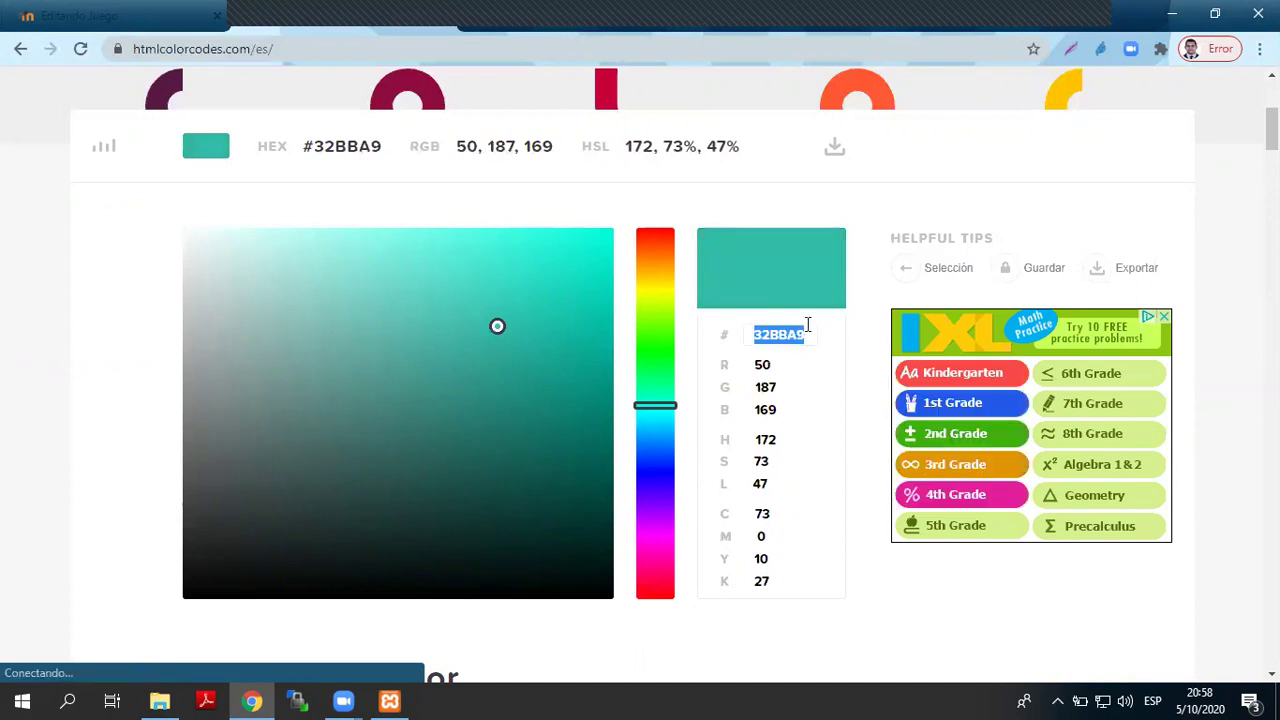
pyautogui.rightClick(758, 339)
pyautogui.click(810, 410)
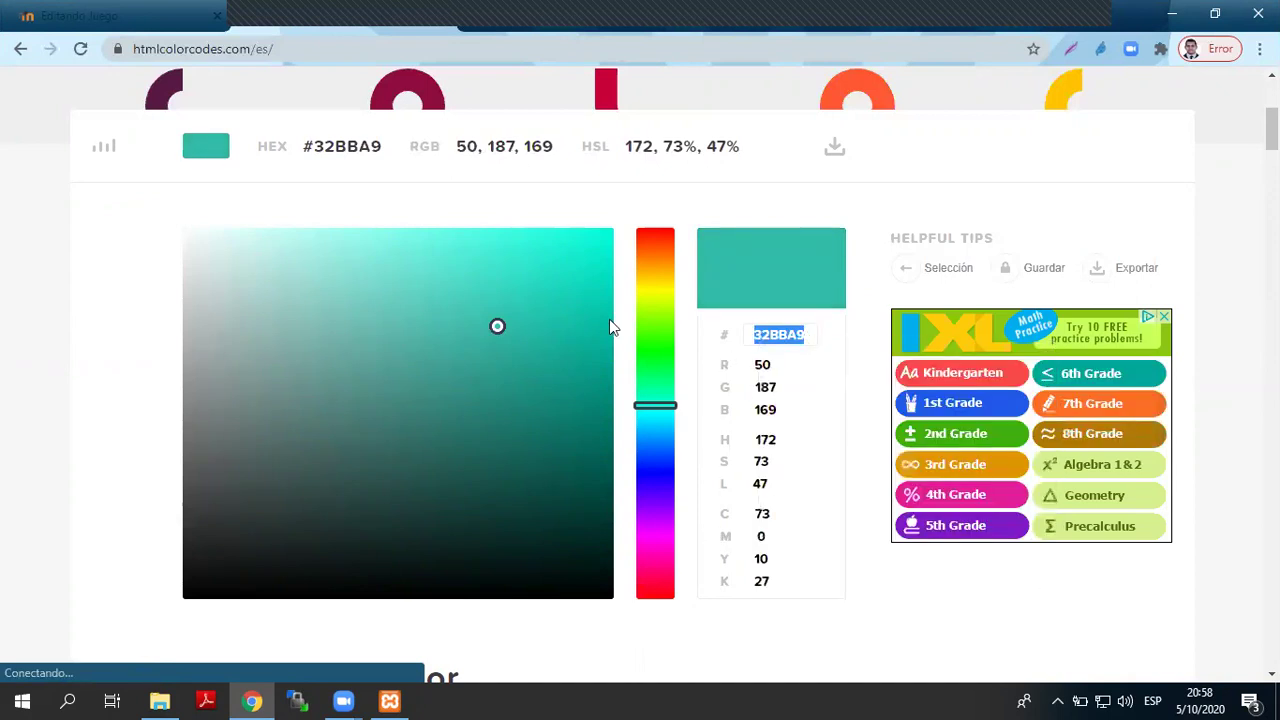
pyautogui.click(120, 16)
pyautogui.scroll(-8, 629, 489)
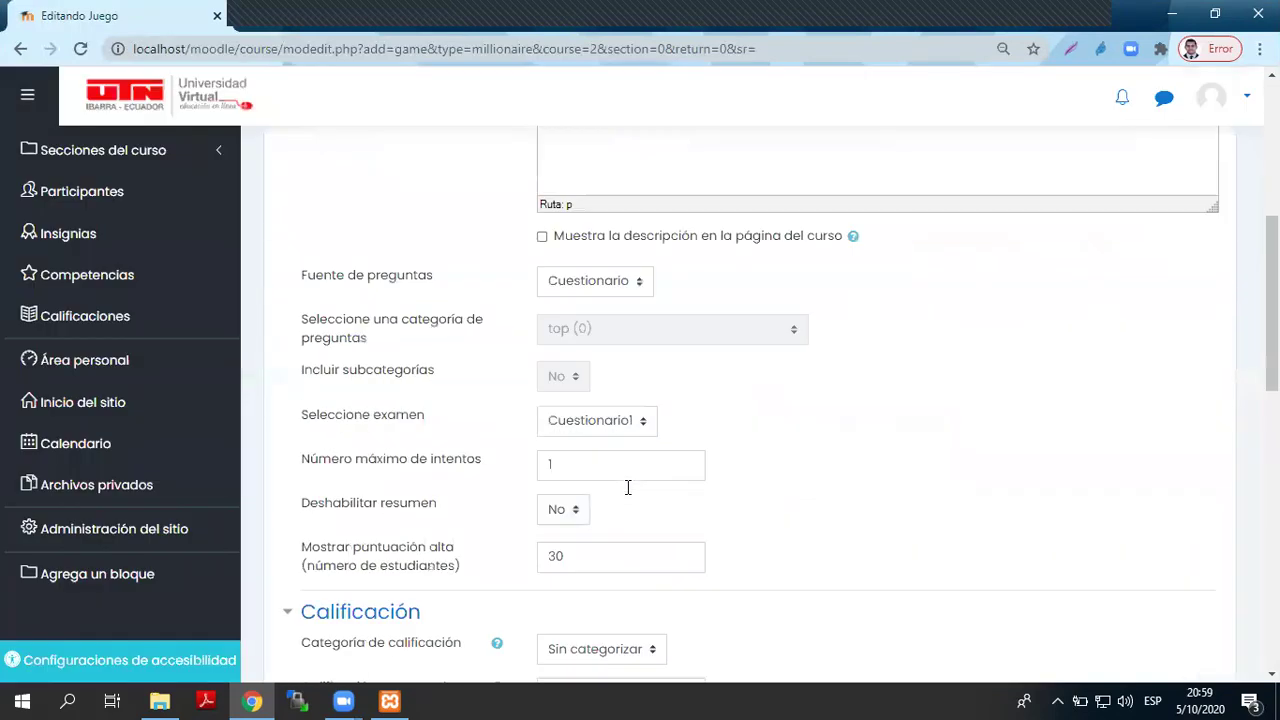
# - Paste #32BBA9 as the Millonario game's Color de fondo
pyautogui.scroll(-2, 629, 497)
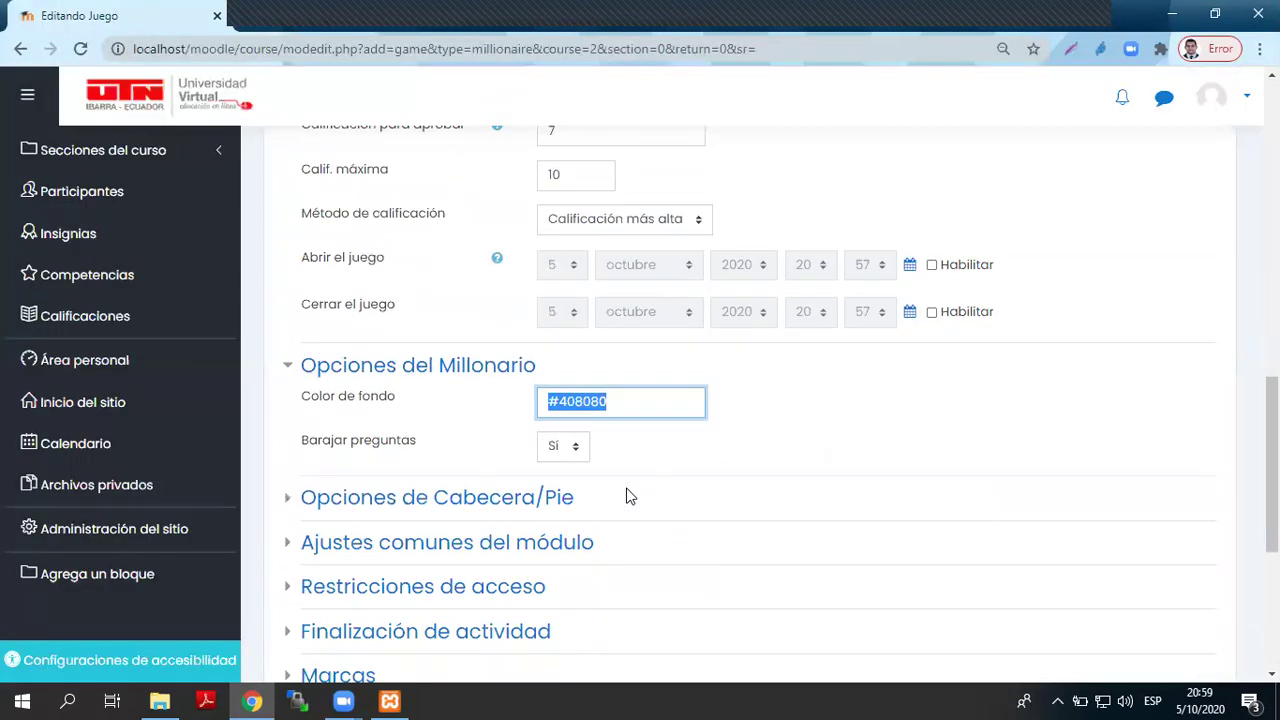
pyautogui.write('#')
pyautogui.hotkey('ctrl', 'v')
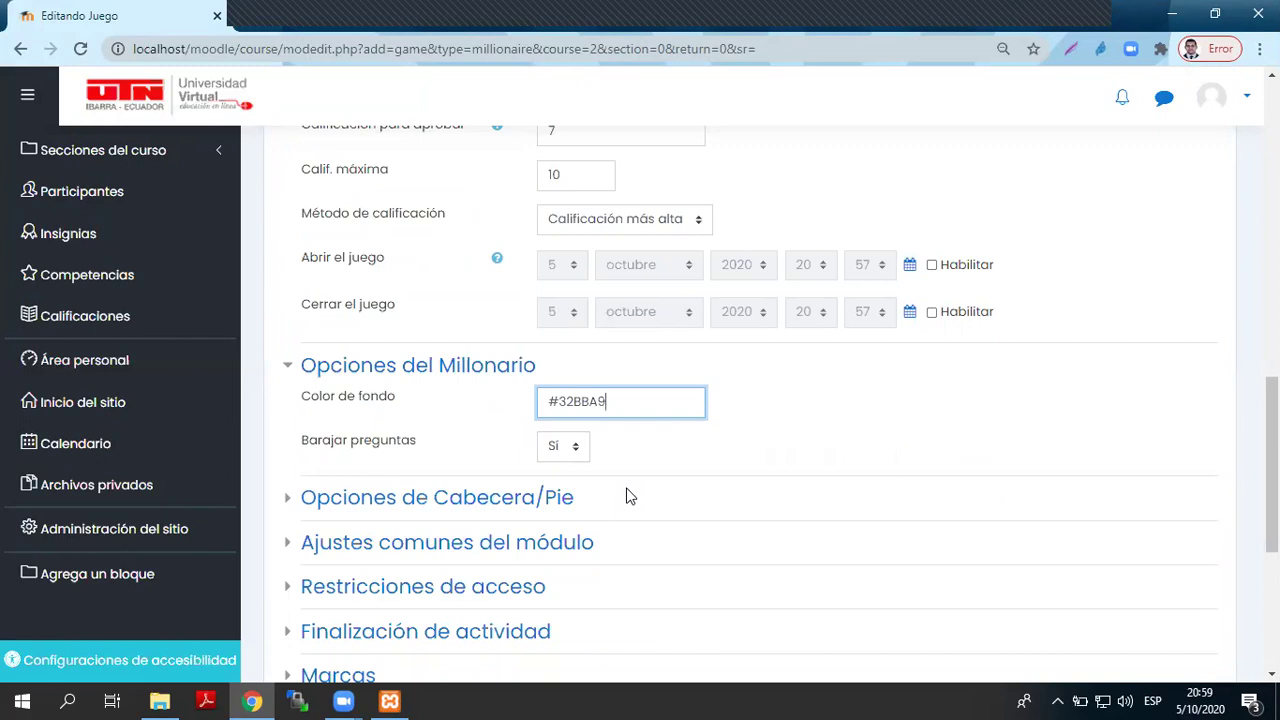
pyautogui.click(797, 401)
# - Set header text 'DISFRUTA RESPONDIENDO Y GANA' and footer text 'GRACIAS POR TU TIEMPO'
pyautogui.scroll(-1, 720, 437)
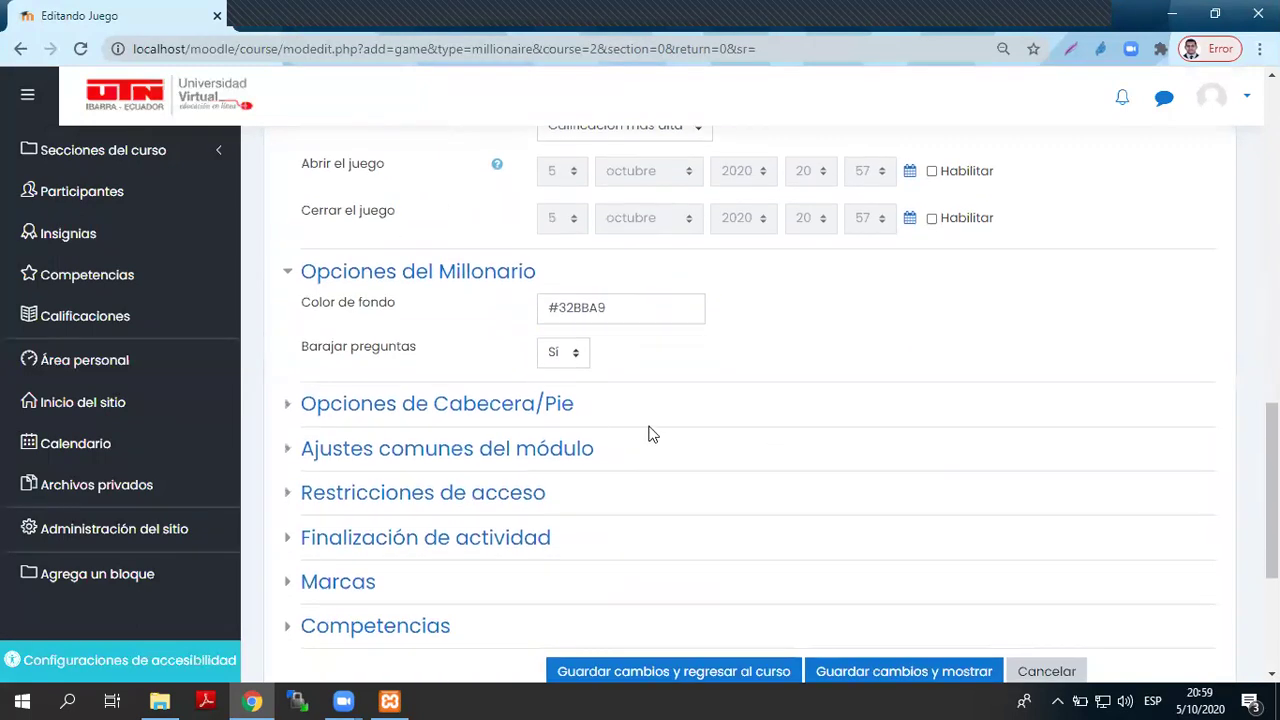
pyautogui.click(476, 412)
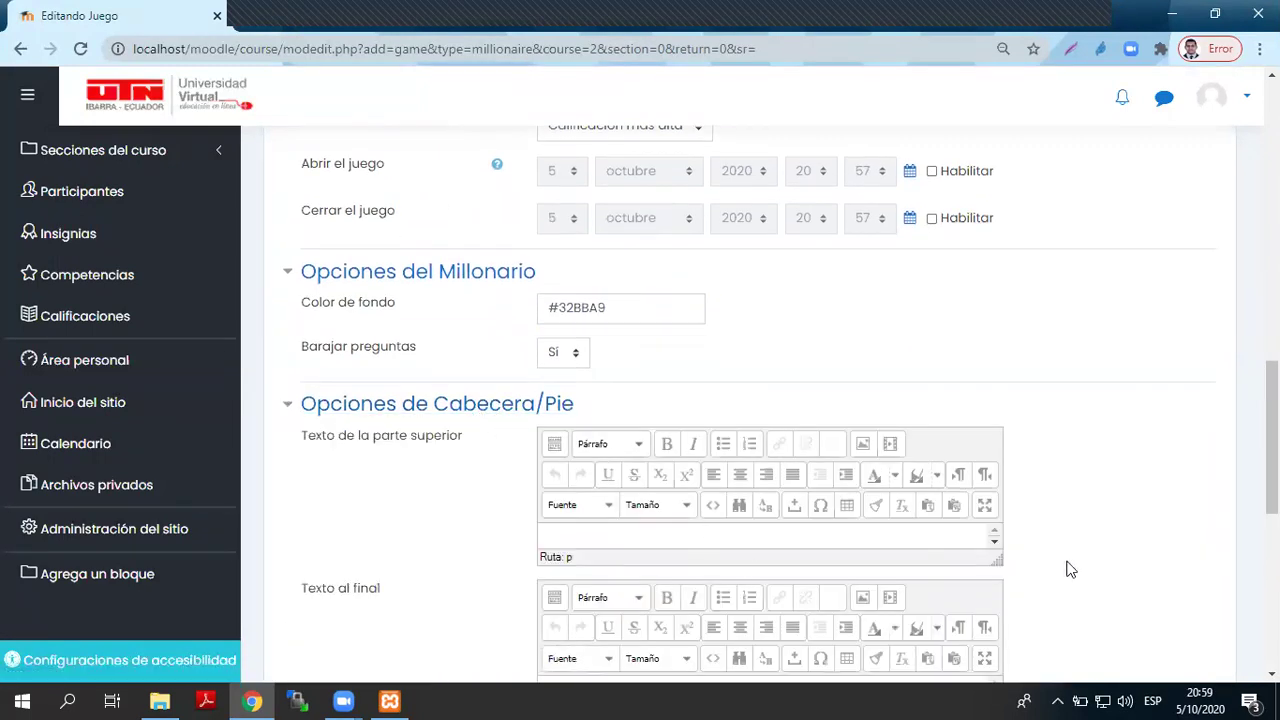
pyautogui.moveTo(995, 564); pyautogui.dragTo(1005, 609)
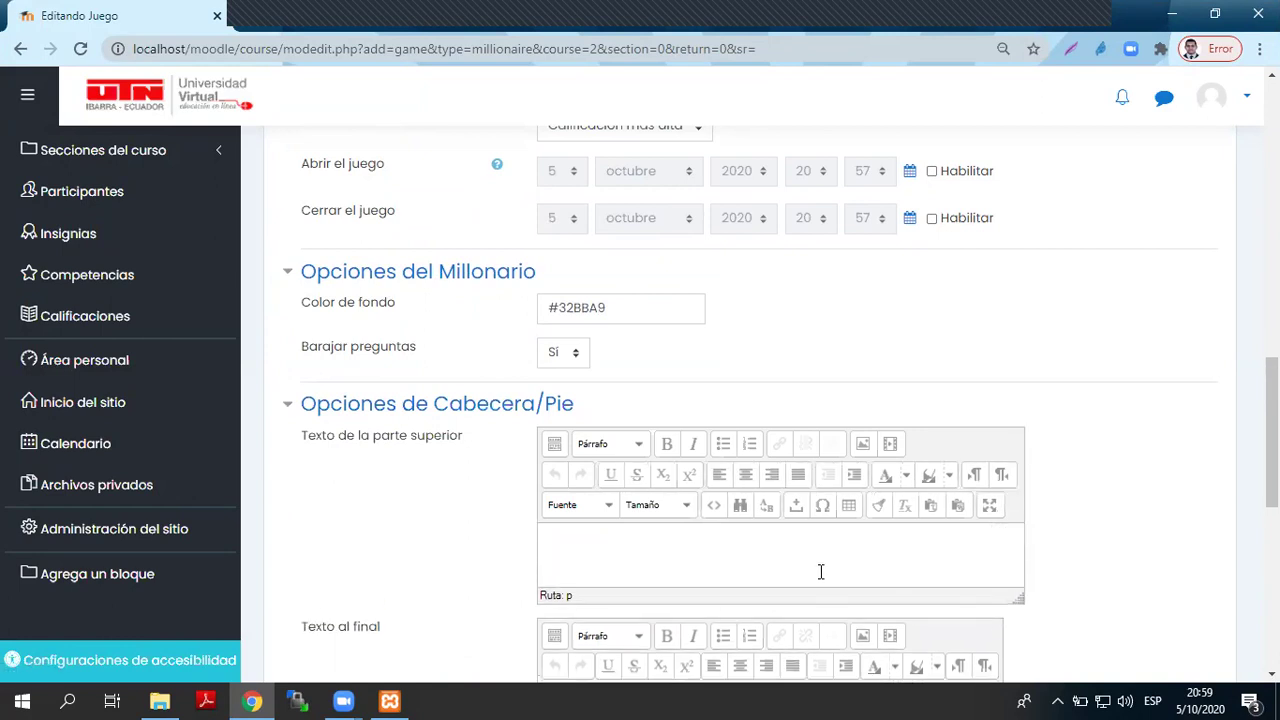
pyautogui.write('UTA RESPONDI')
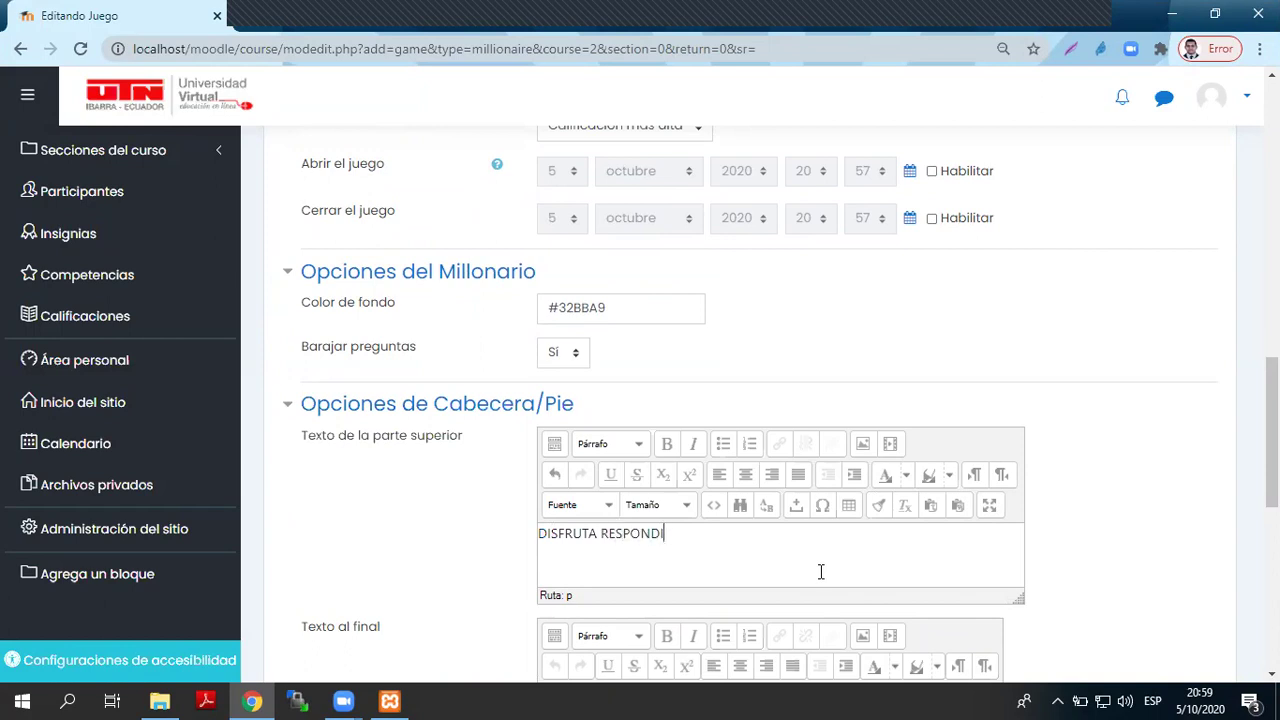
pyautogui.write('ENDO Y GANA')
pyautogui.scroll(-3, 831, 527)
pyautogui.click(643, 446)
pyautogui.write('GRACIAS POR TU TIEMPO')
pyautogui.scroll(-3, 655, 460)
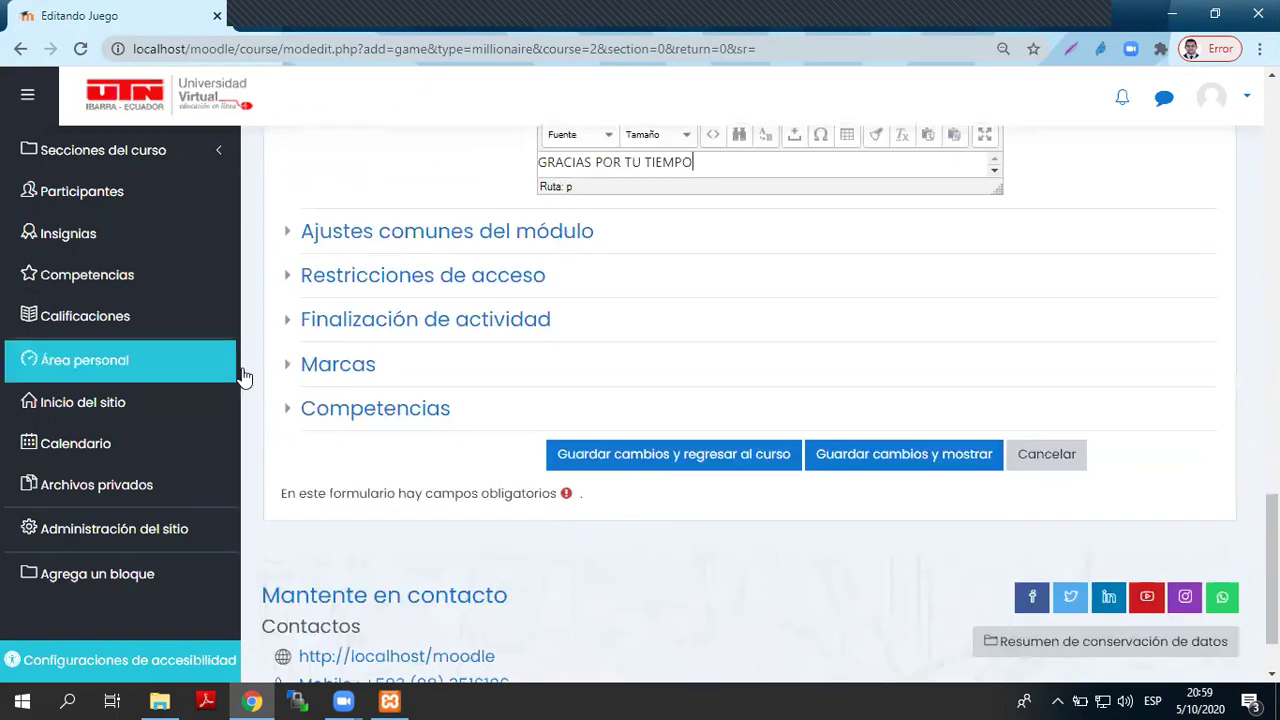
# - Save the Millonario settings with Guardar cambios y mostrar and start a test play
pyautogui.click(897, 460)
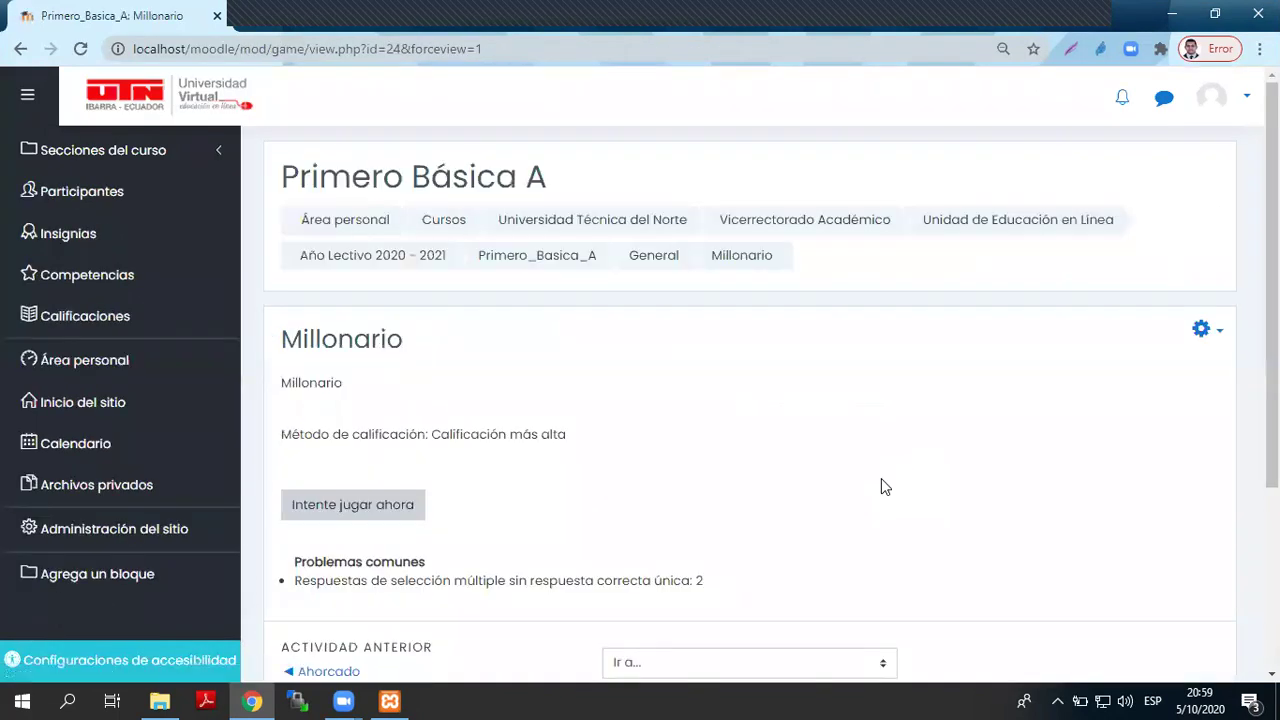
pyautogui.scroll(-2, 881, 478)
pyautogui.click(378, 320)
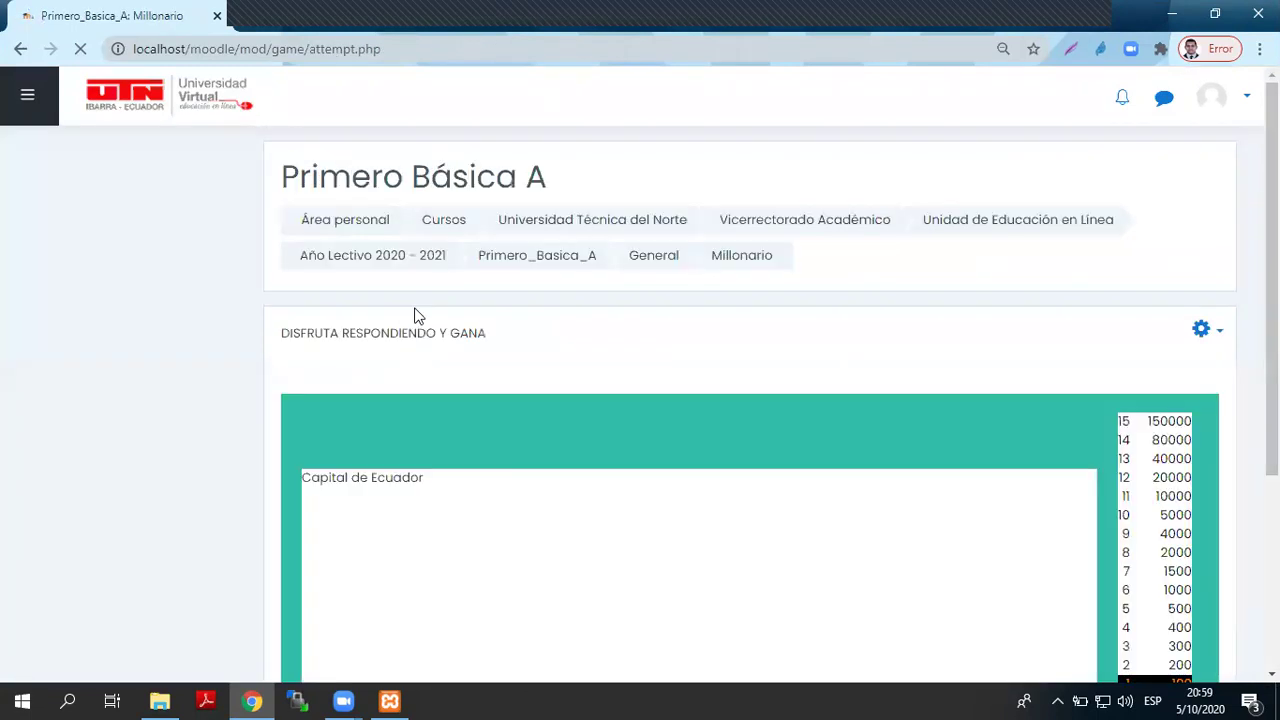
pyautogui.scroll(-2, 714, 376)
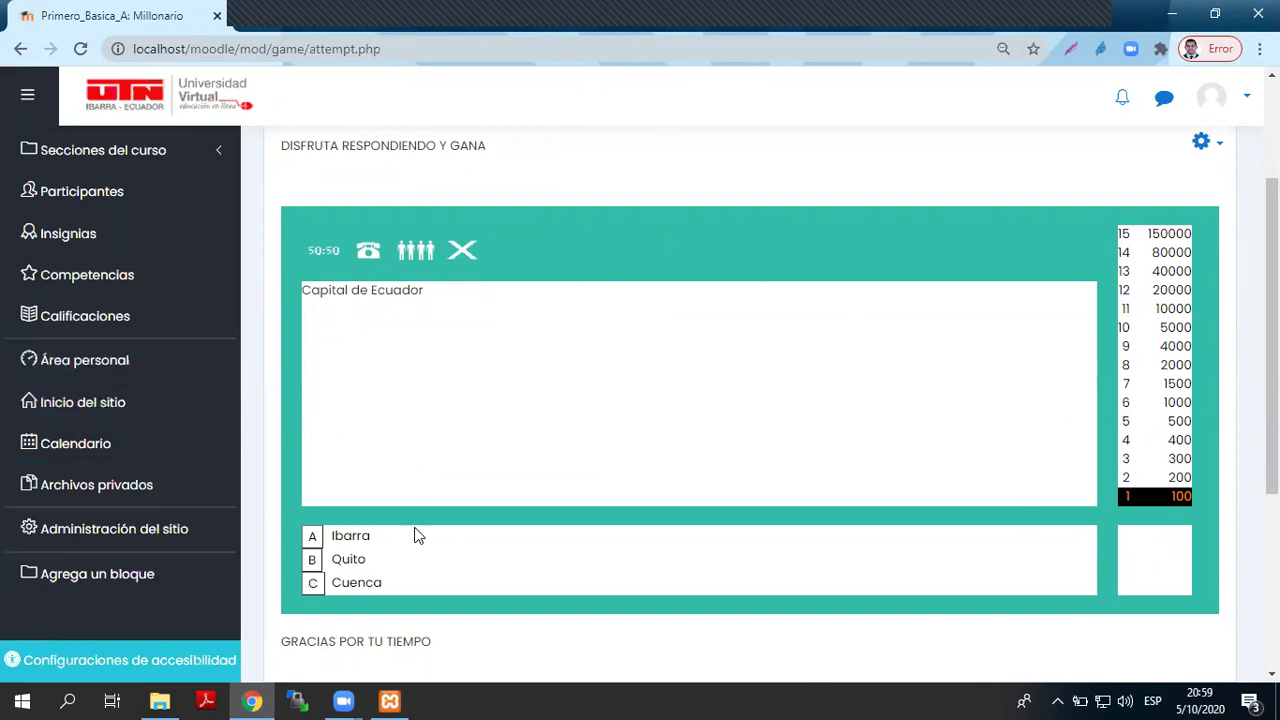
# - Use the 50:50 lifeline and answer Quito to reach the 200-level question
pyautogui.click(327, 252)
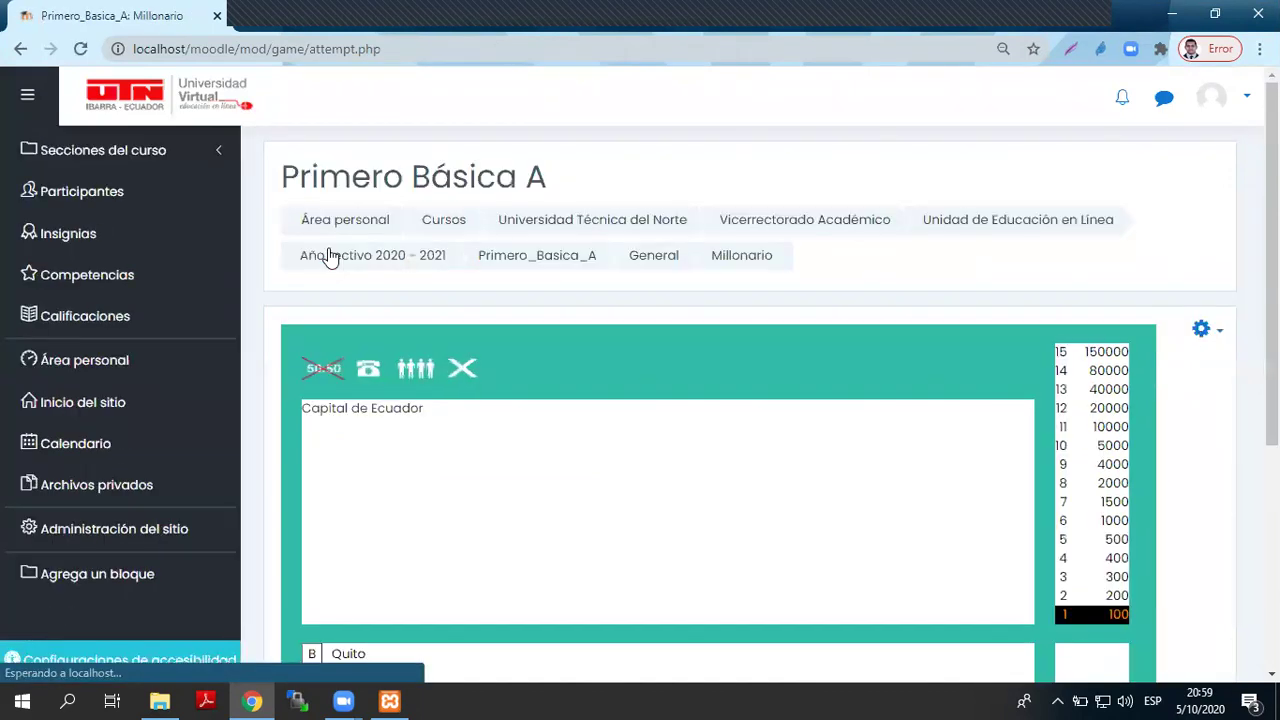
pyautogui.scroll(-2, 455, 346)
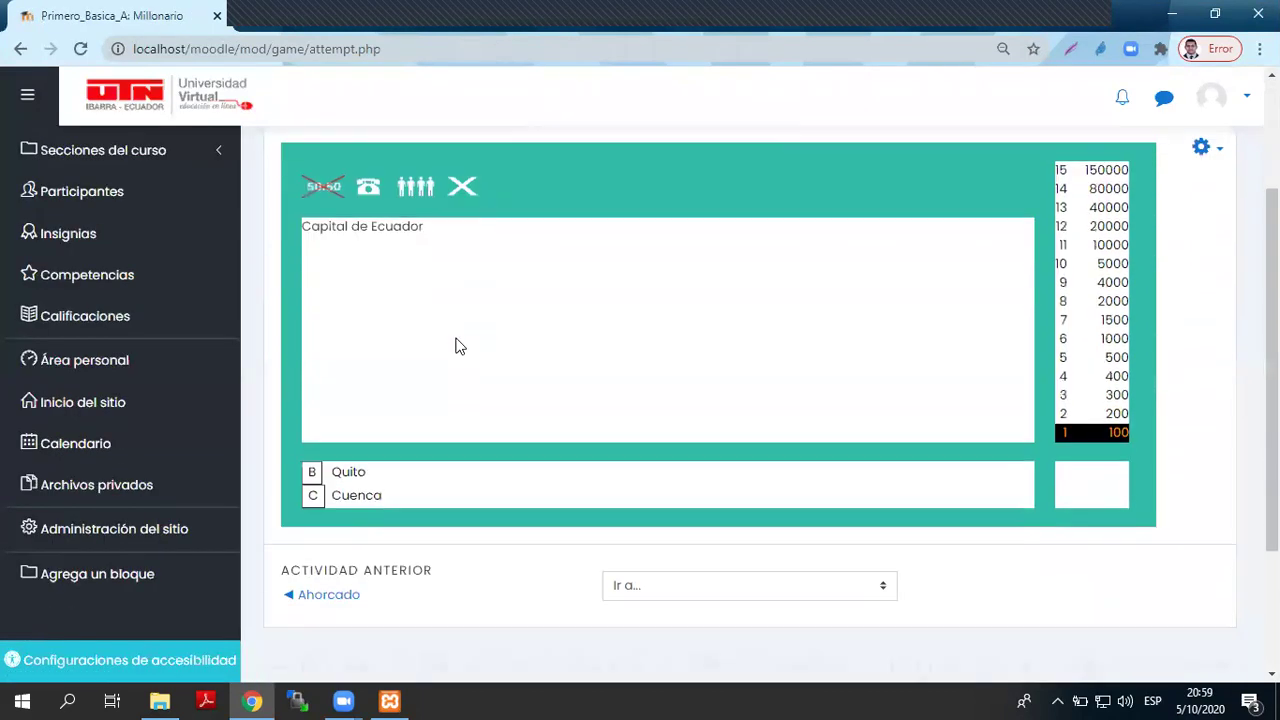
pyautogui.click(312, 472)
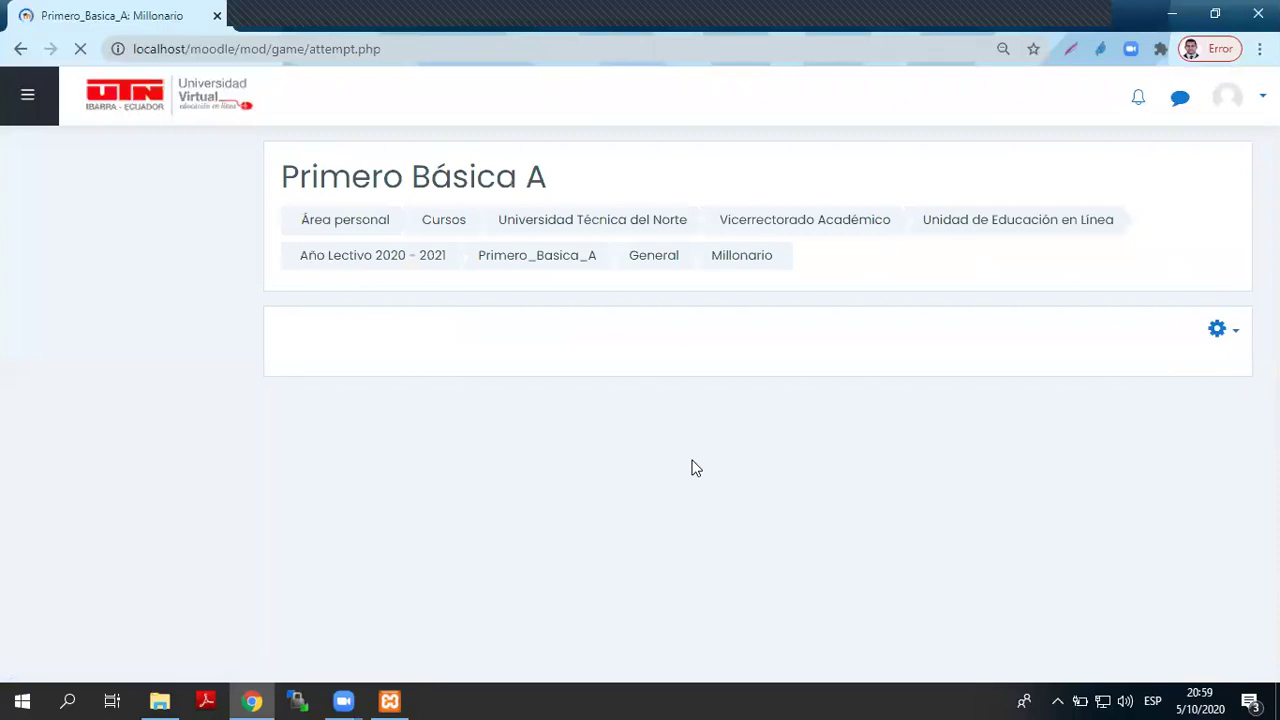
pyautogui.scroll(-2, 696, 468)
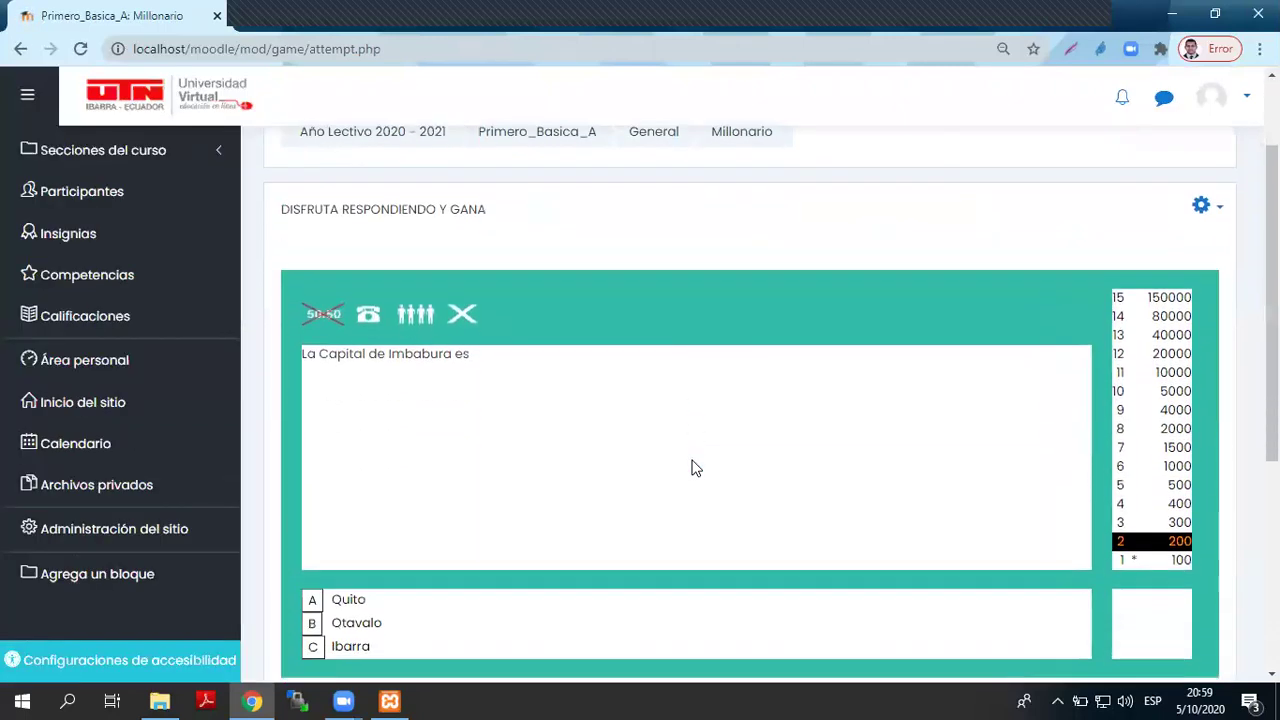
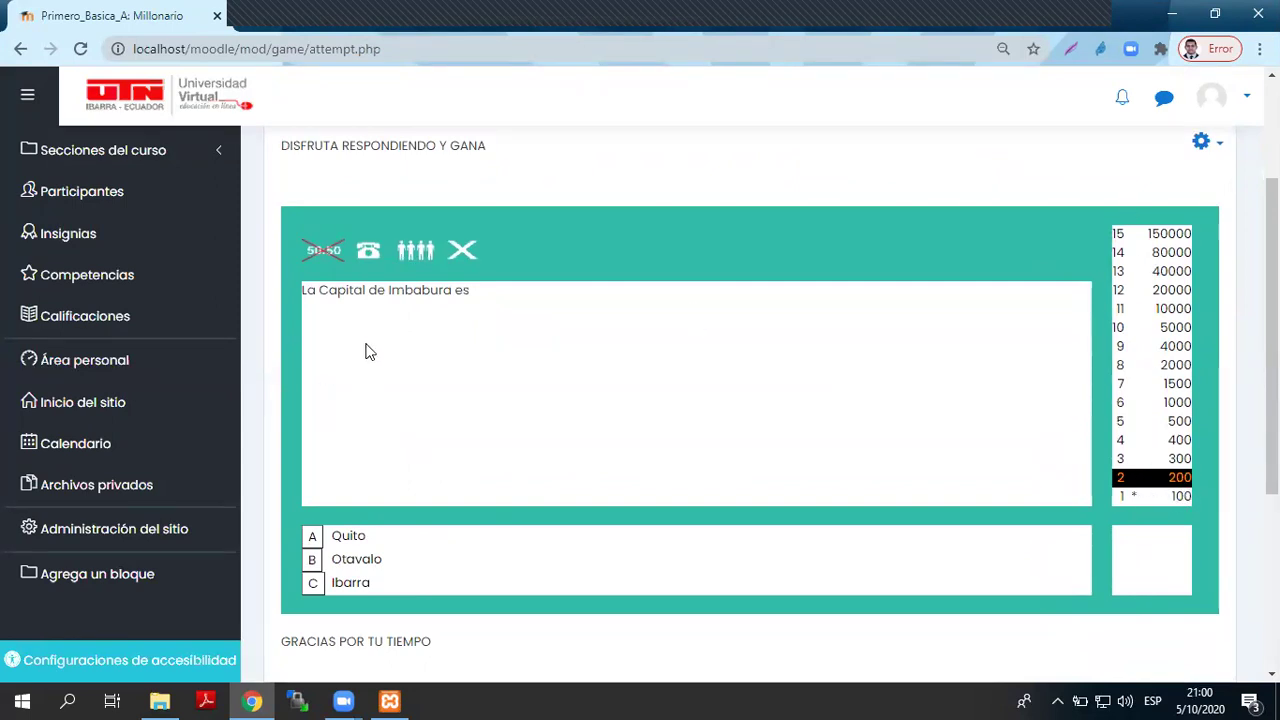
# - Use the phone-a-friend lifeline, read the hint, and answer Ibarra for Imbabura's capital
pyautogui.click(364, 253)
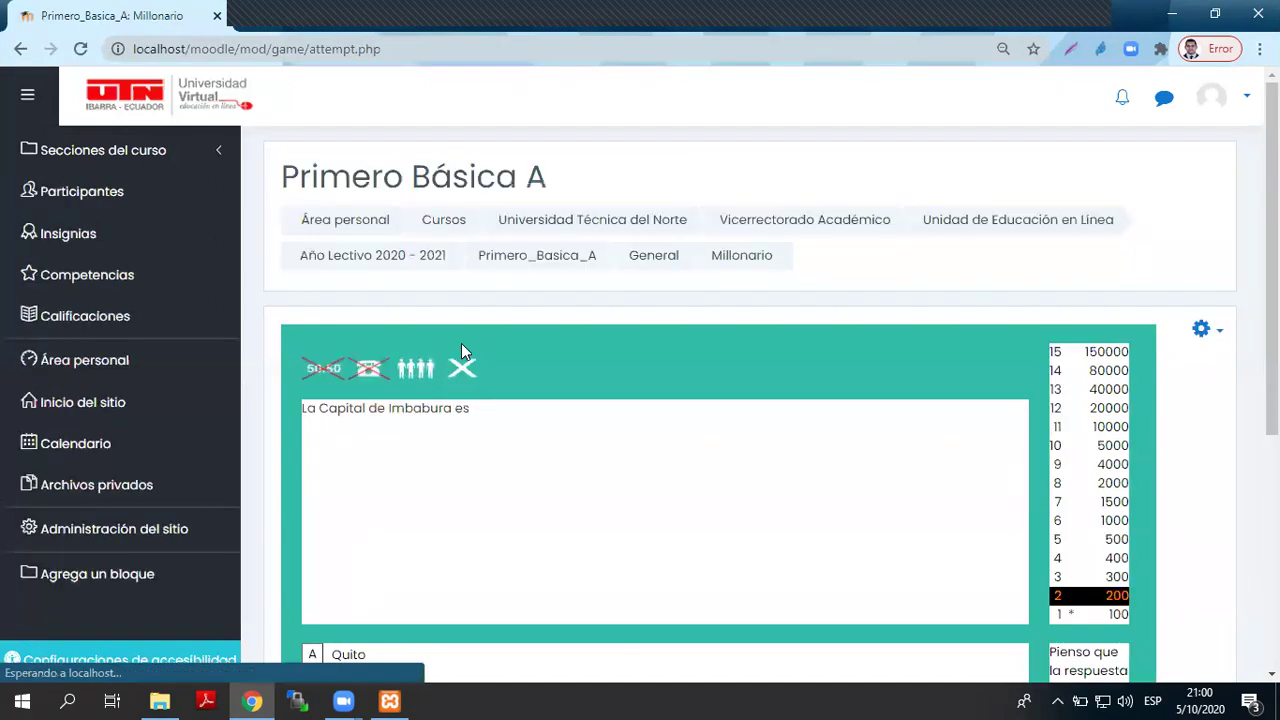
pyautogui.scroll(-2, 632, 444)
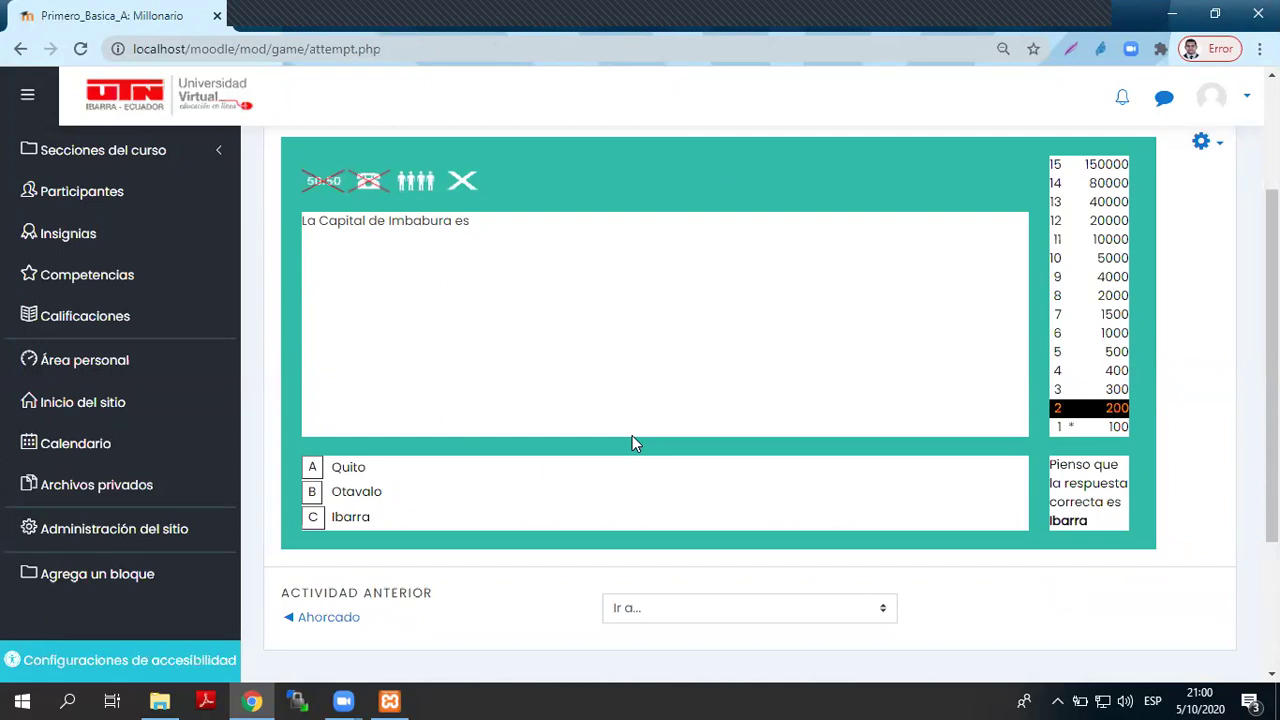
pyautogui.moveTo(1049, 464); pyautogui.dragTo(1106, 524)
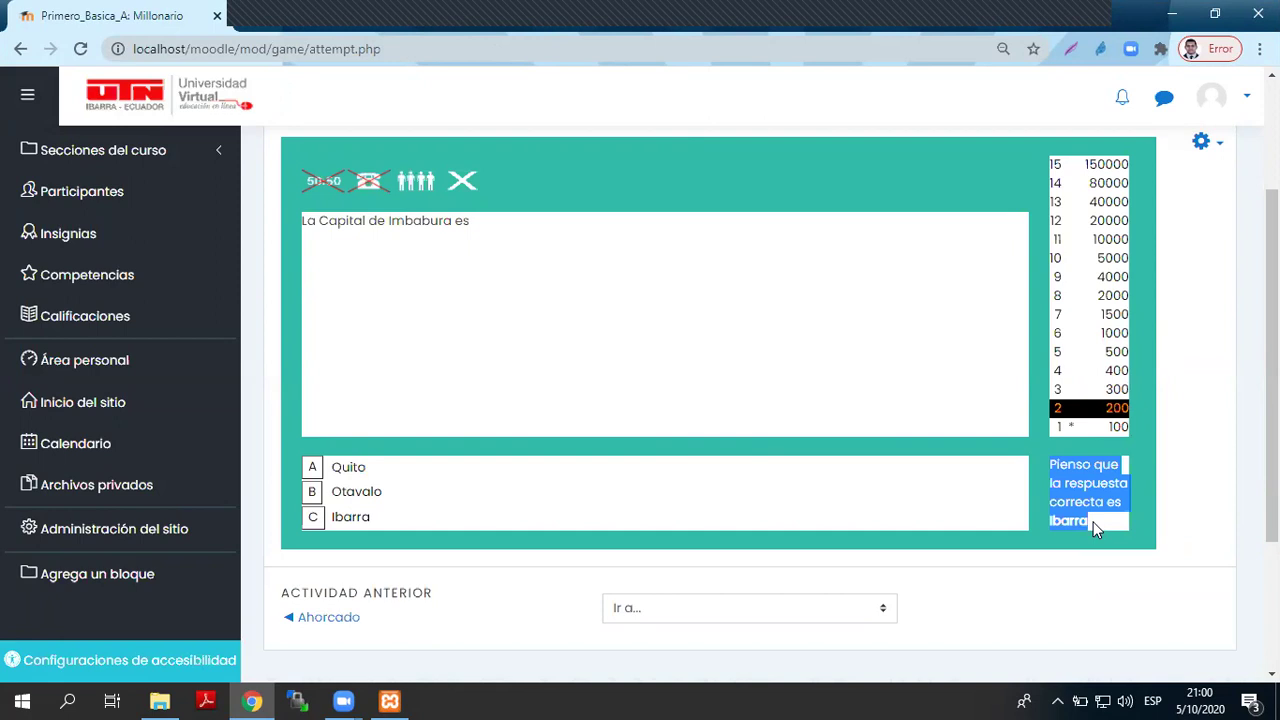
pyautogui.click(1108, 525)
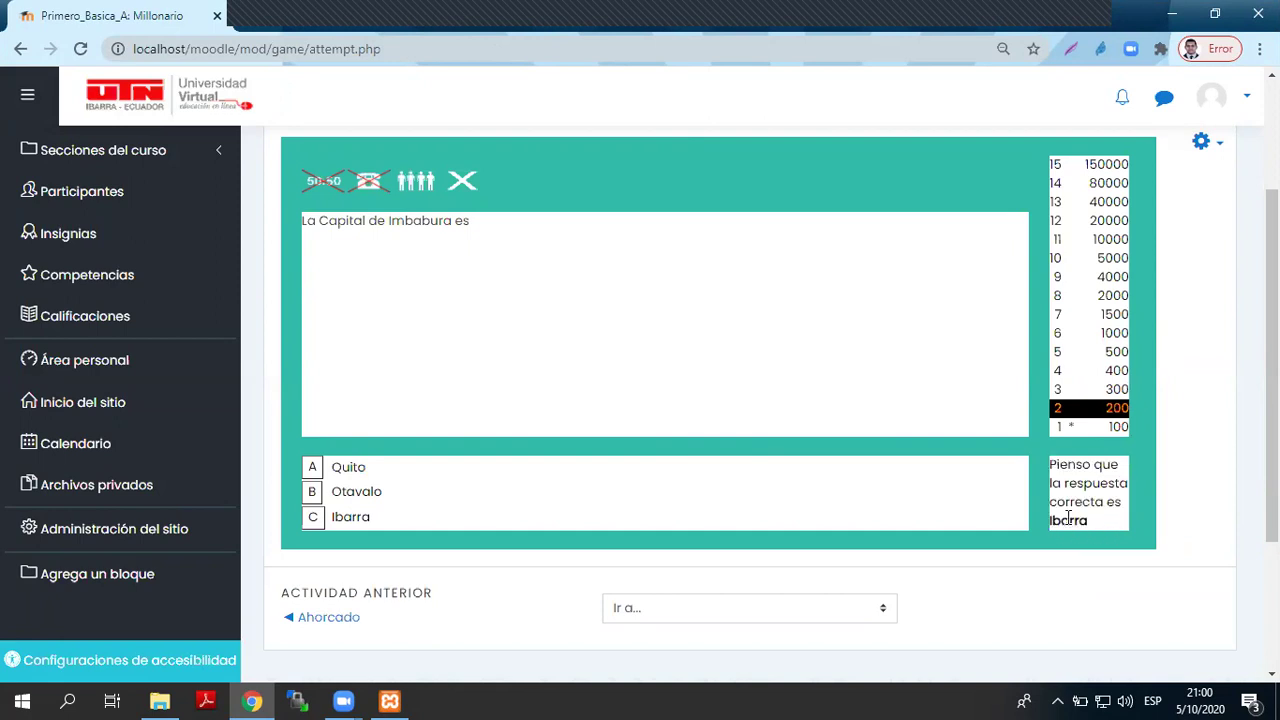
pyautogui.moveTo(1051, 464); pyautogui.dragTo(1106, 525)
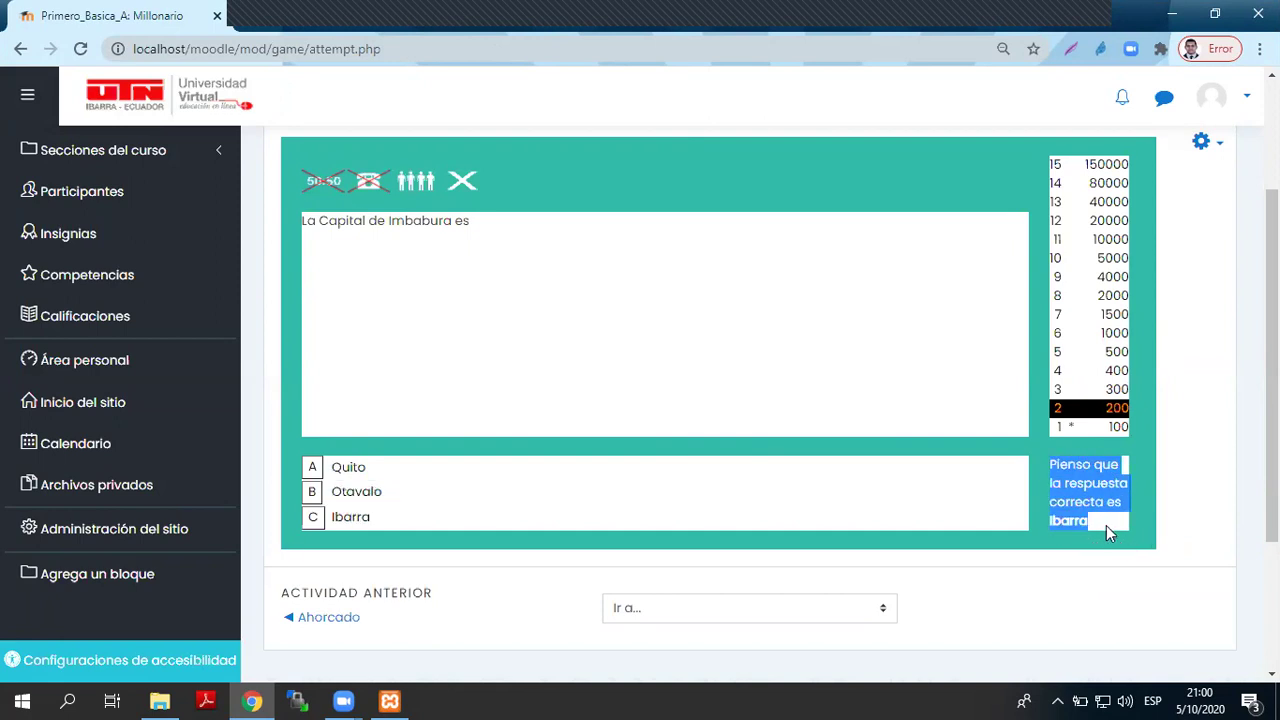
pyautogui.click(1106, 525)
pyautogui.click(318, 519)
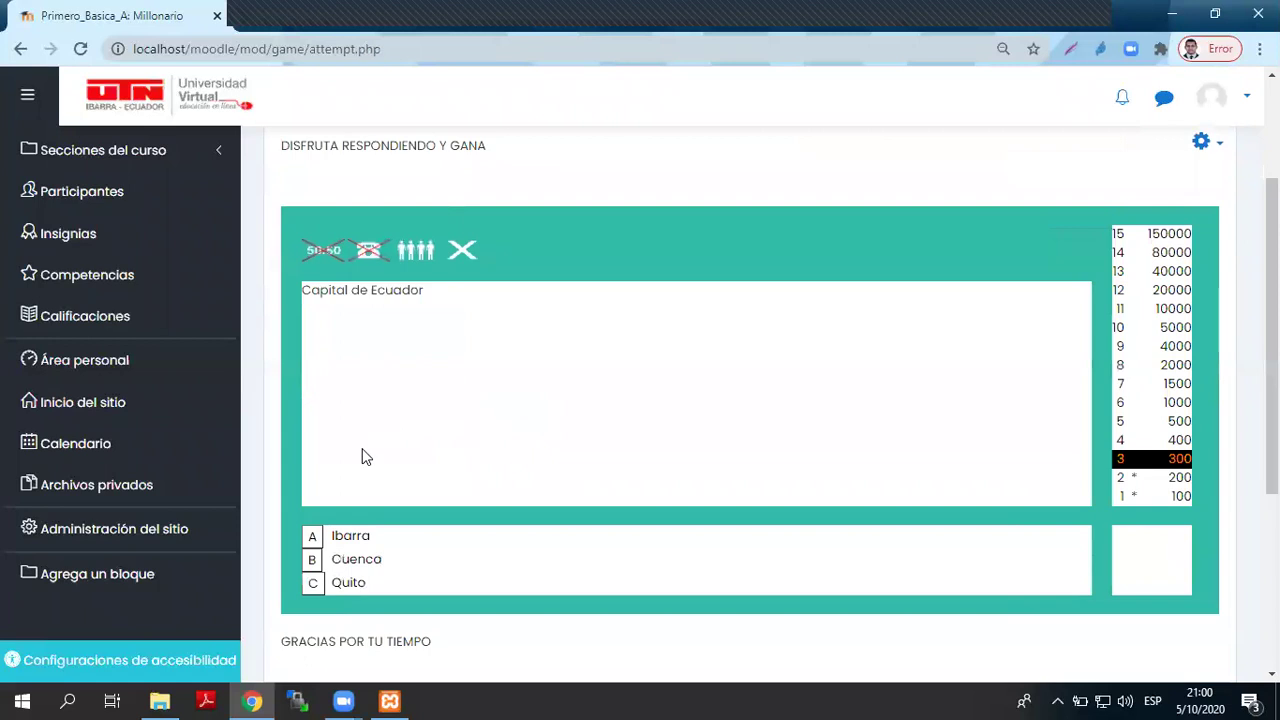
# - Ask the audience, then answer Cuenca to the Capital de Ecuador question
pyautogui.click(411, 253)
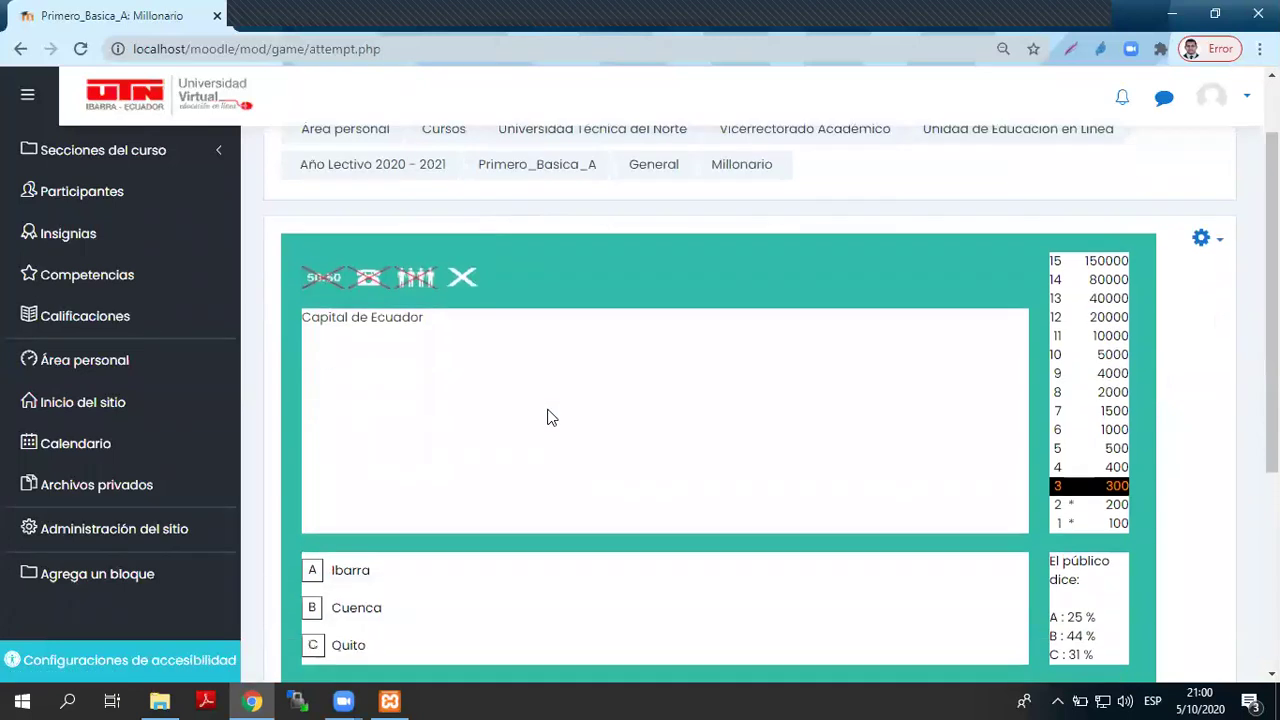
pyautogui.scroll(-1, 548, 417)
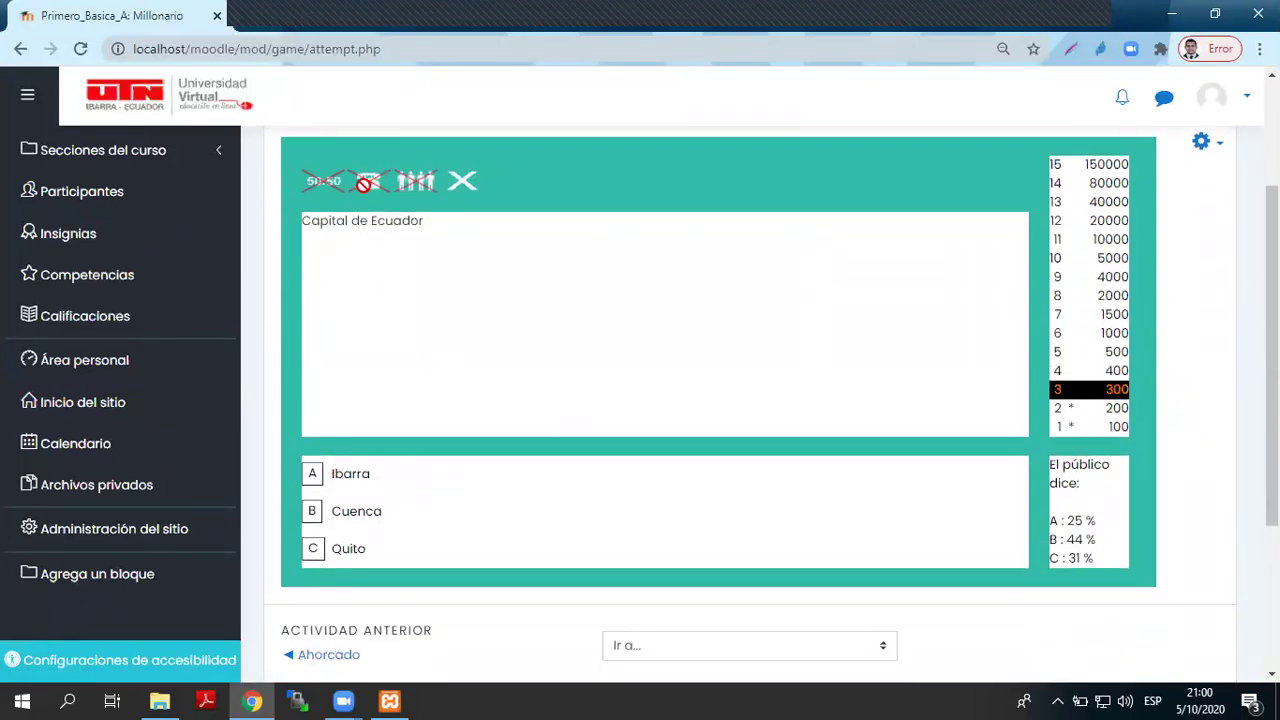
pyautogui.moveTo(1097, 521); pyautogui.dragTo(1071, 559)
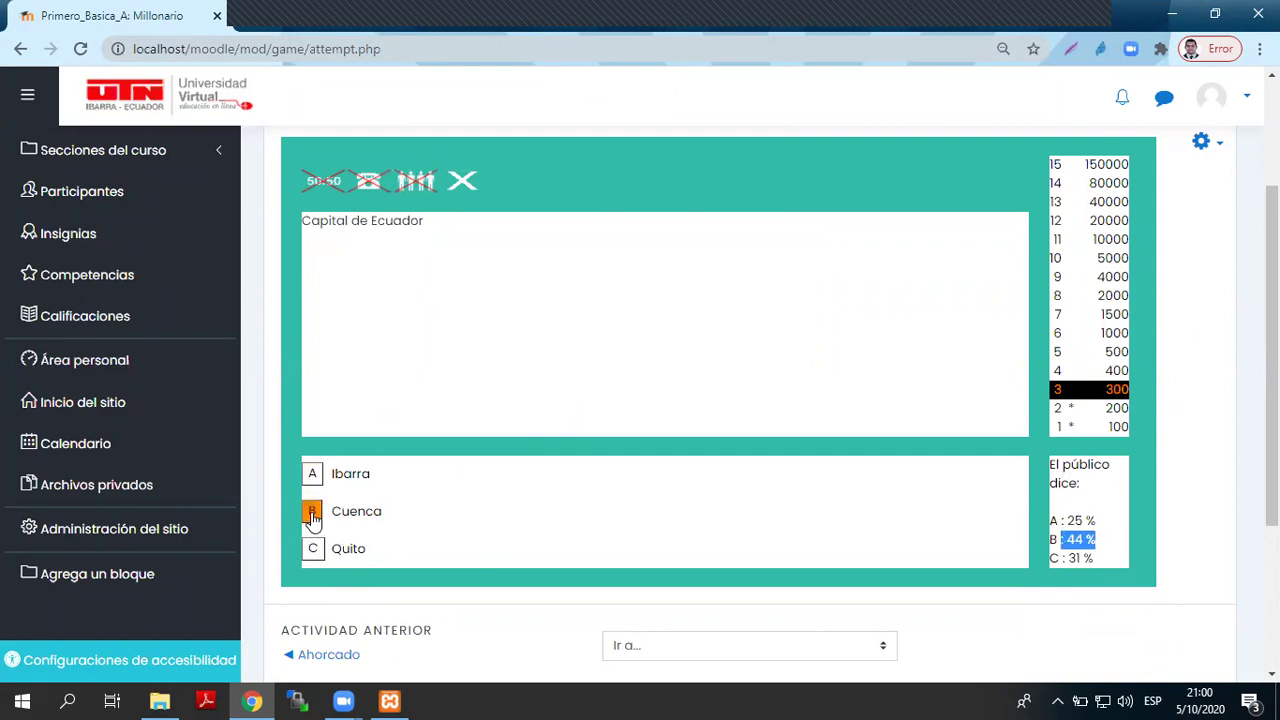
pyautogui.click(312, 513)
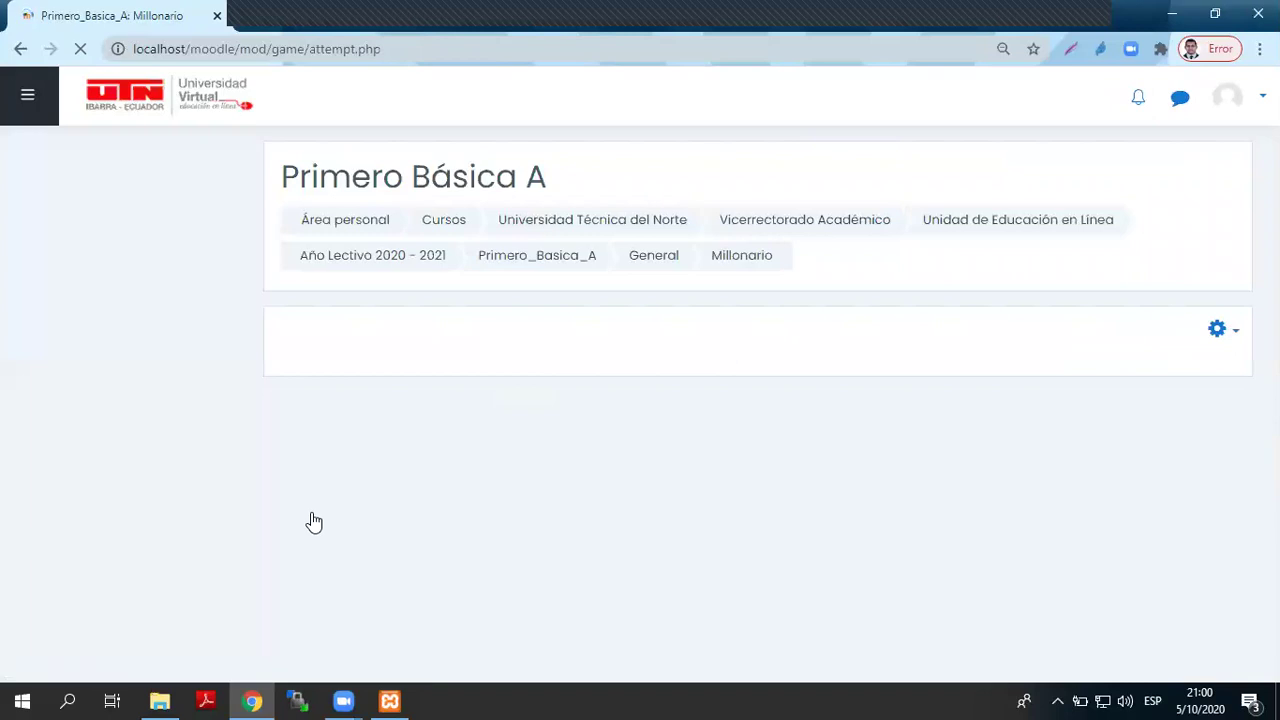
# - Review the feedback showing Quito as the correct answer, then quit the Millonario game
pyautogui.scroll(-2, 913, 294)
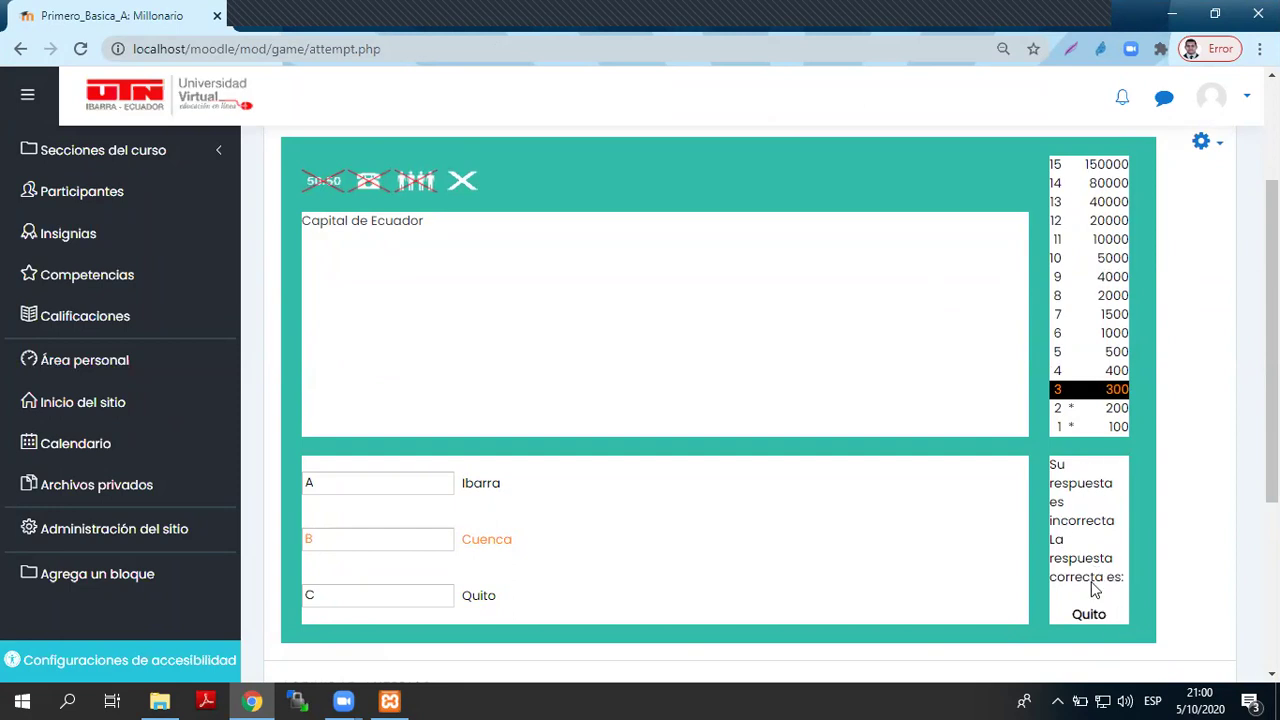
pyautogui.scroll(-3, 557, 517)
pyautogui.scroll(5, 557, 517)
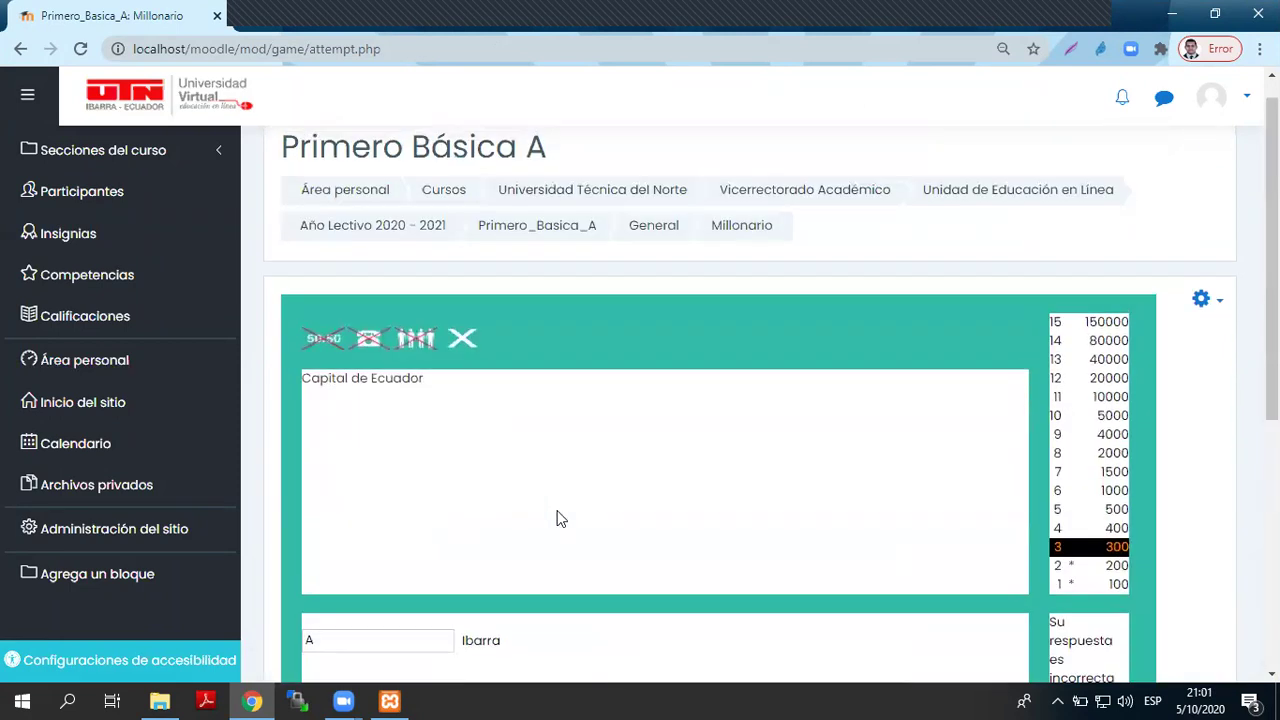
pyautogui.scroll(-5, 814, 563)
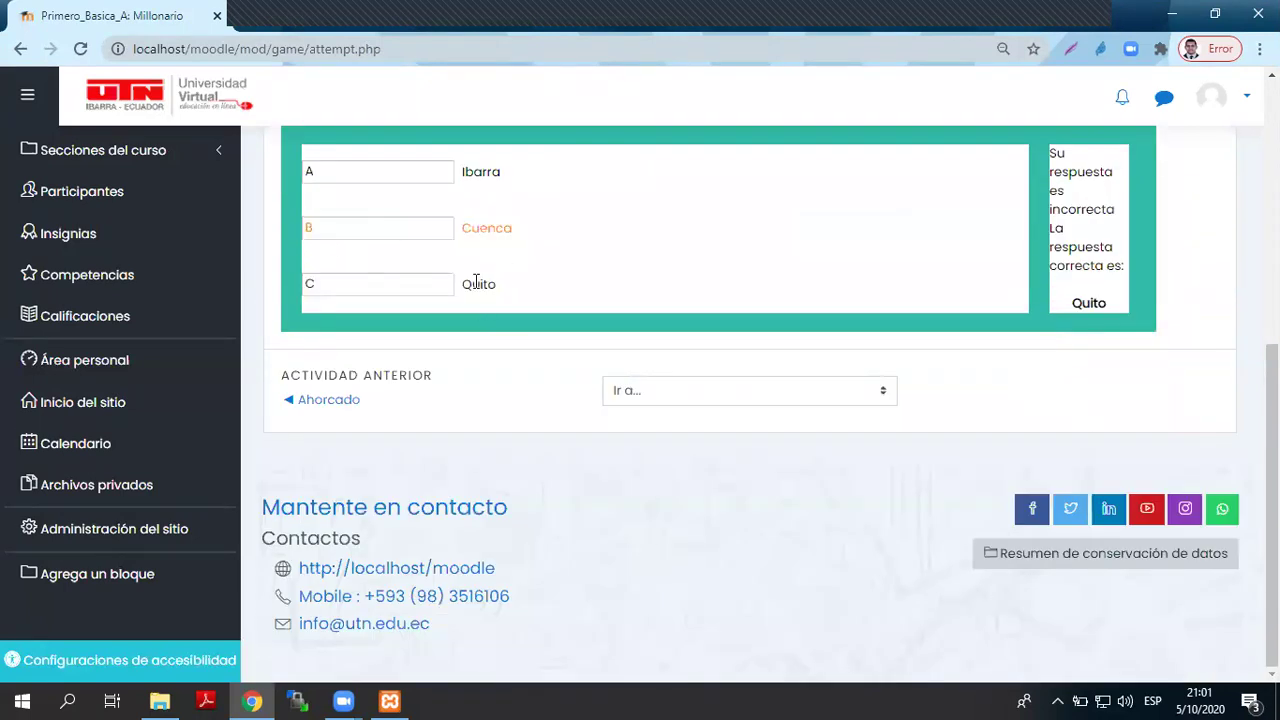
pyautogui.doubleClick(403, 277)
pyautogui.click(571, 286)
pyautogui.scroll(5, 576, 298)
pyautogui.click(467, 342)
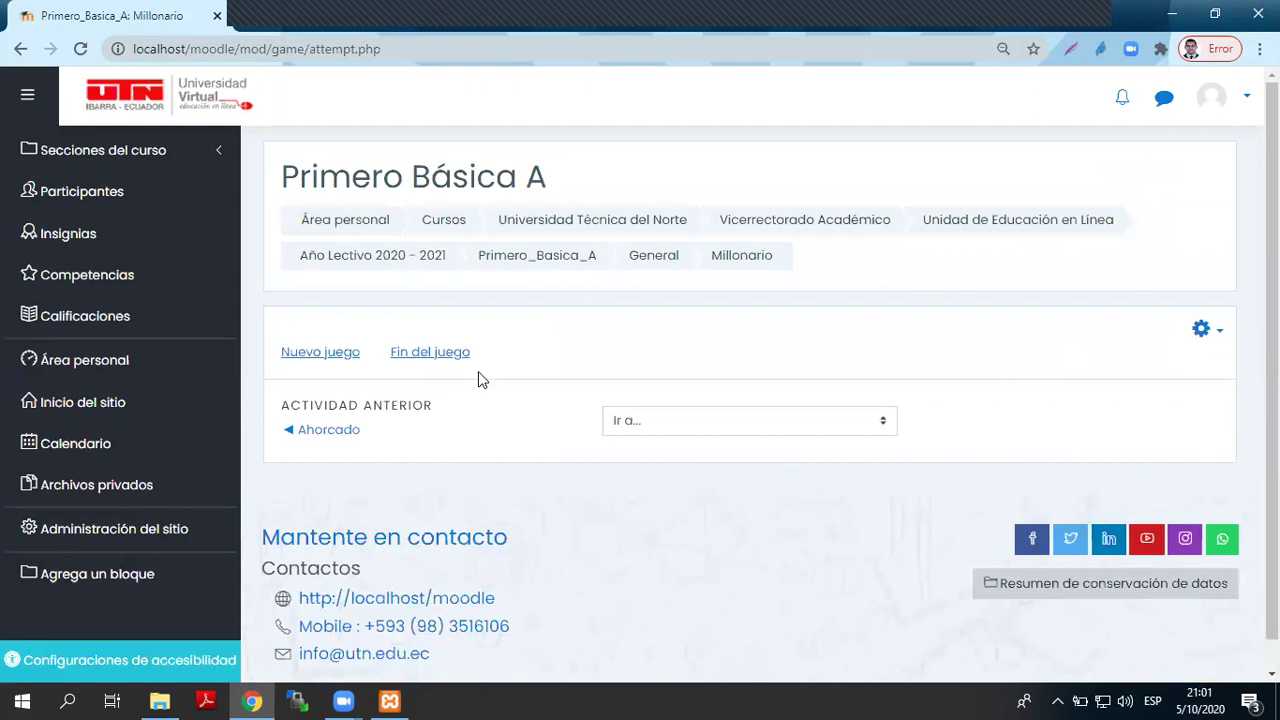
# - End the game, review the Millonario attempts with final grade 1/10, and continue to the course
pyautogui.click(410, 364)
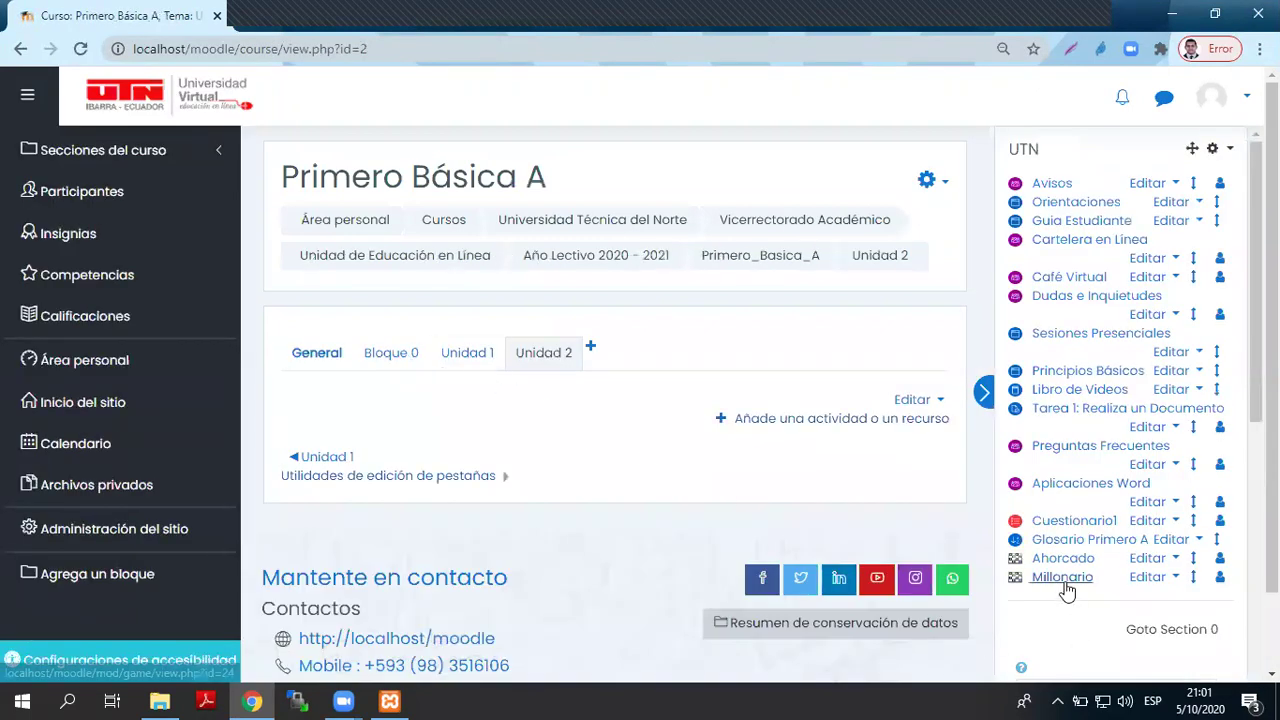
pyautogui.click(1062, 578)
pyautogui.scroll(-4, 898, 520)
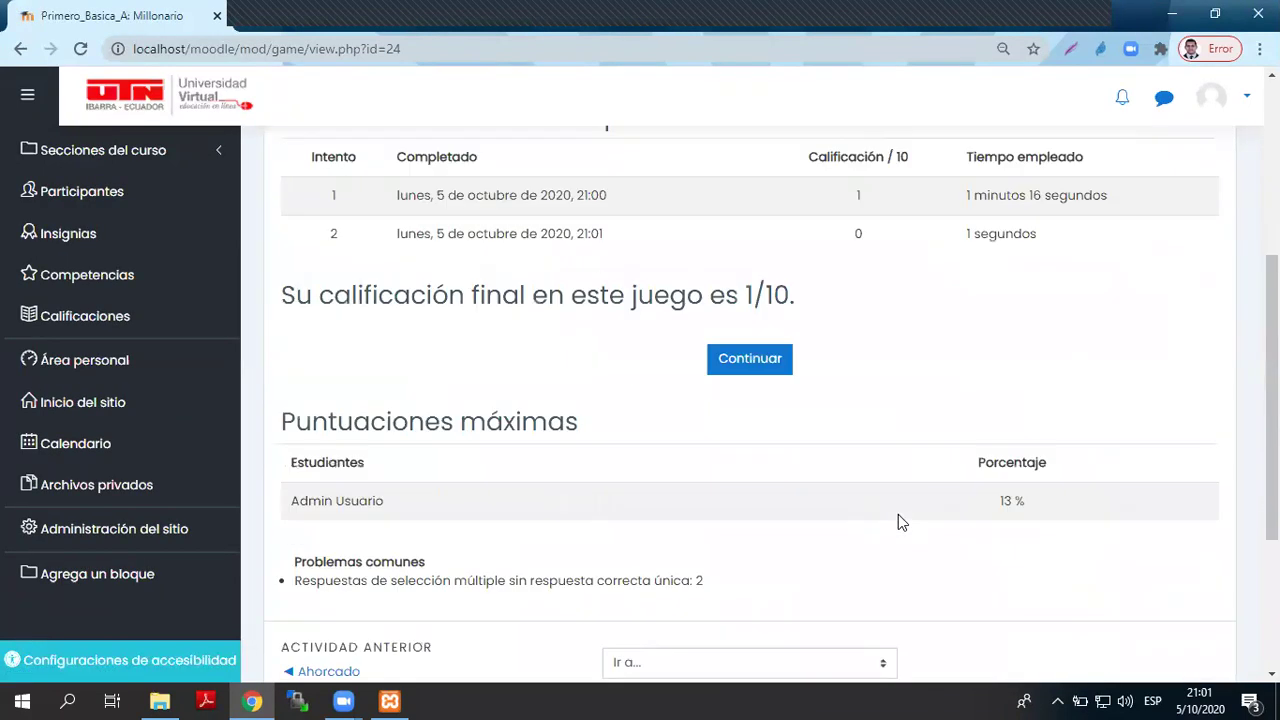
pyautogui.scroll(2, 898, 520)
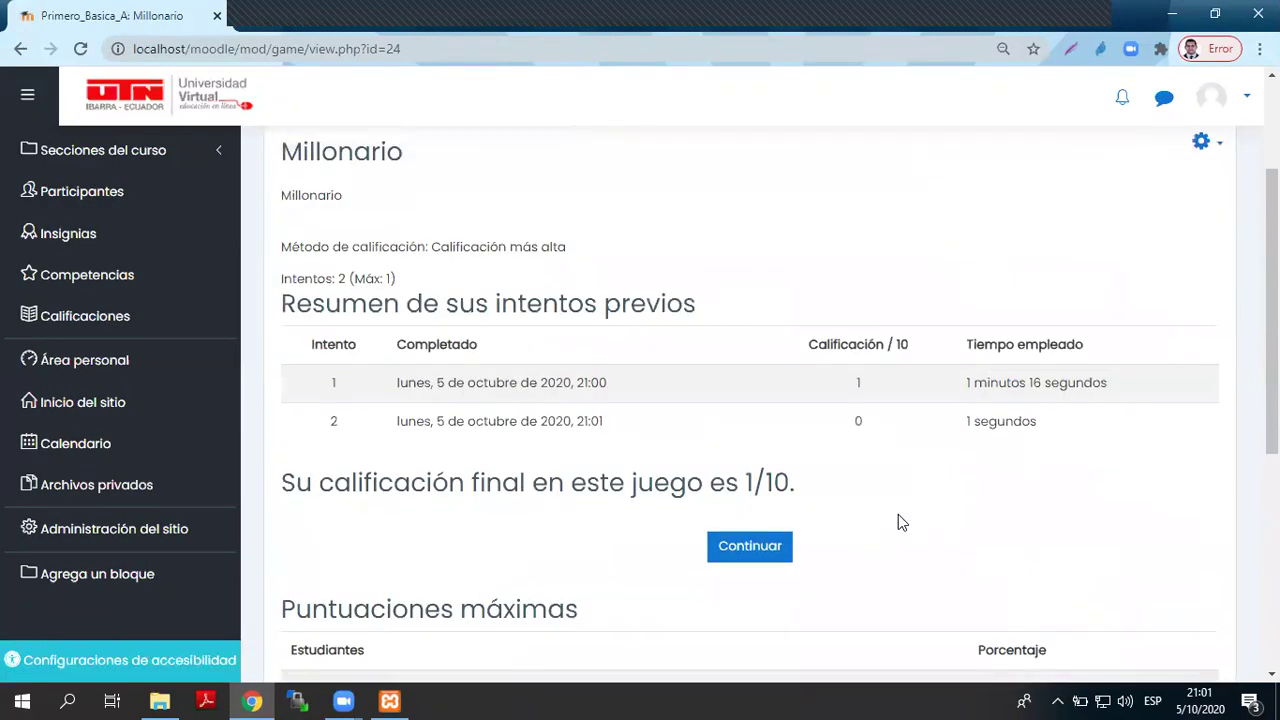
pyautogui.scroll(-5, 898, 514)
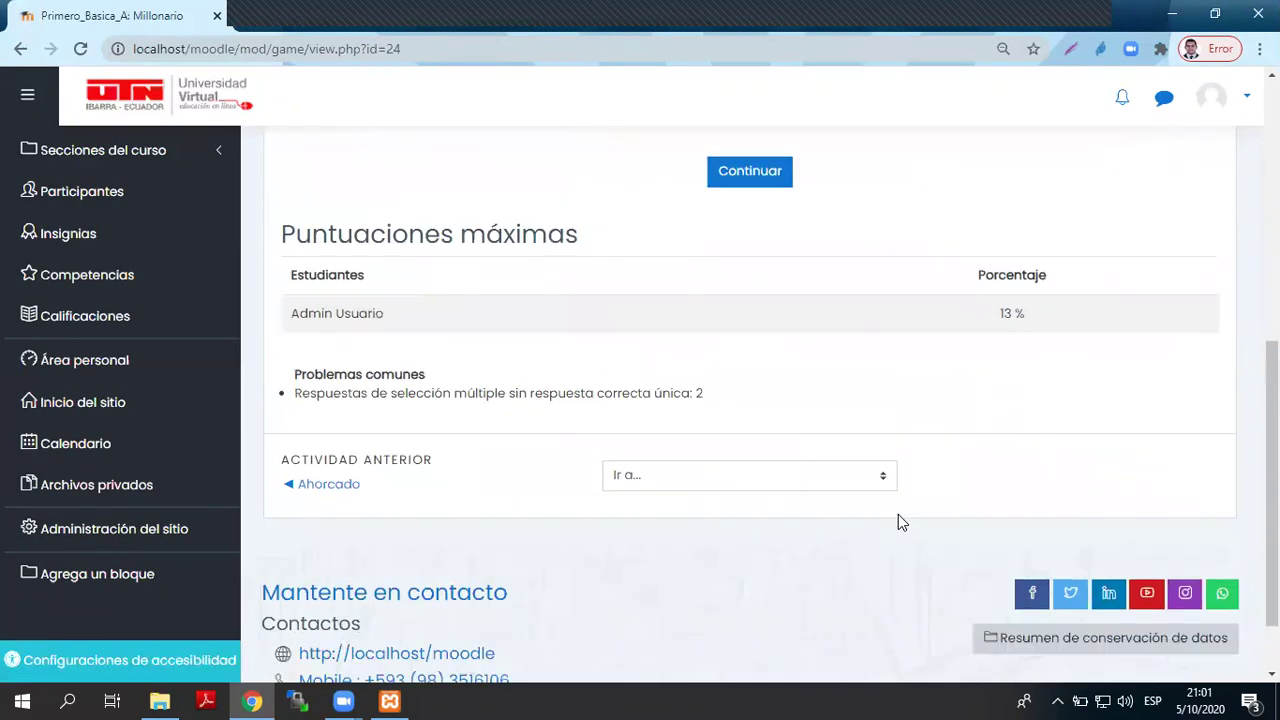
pyautogui.scroll(5, 898, 514)
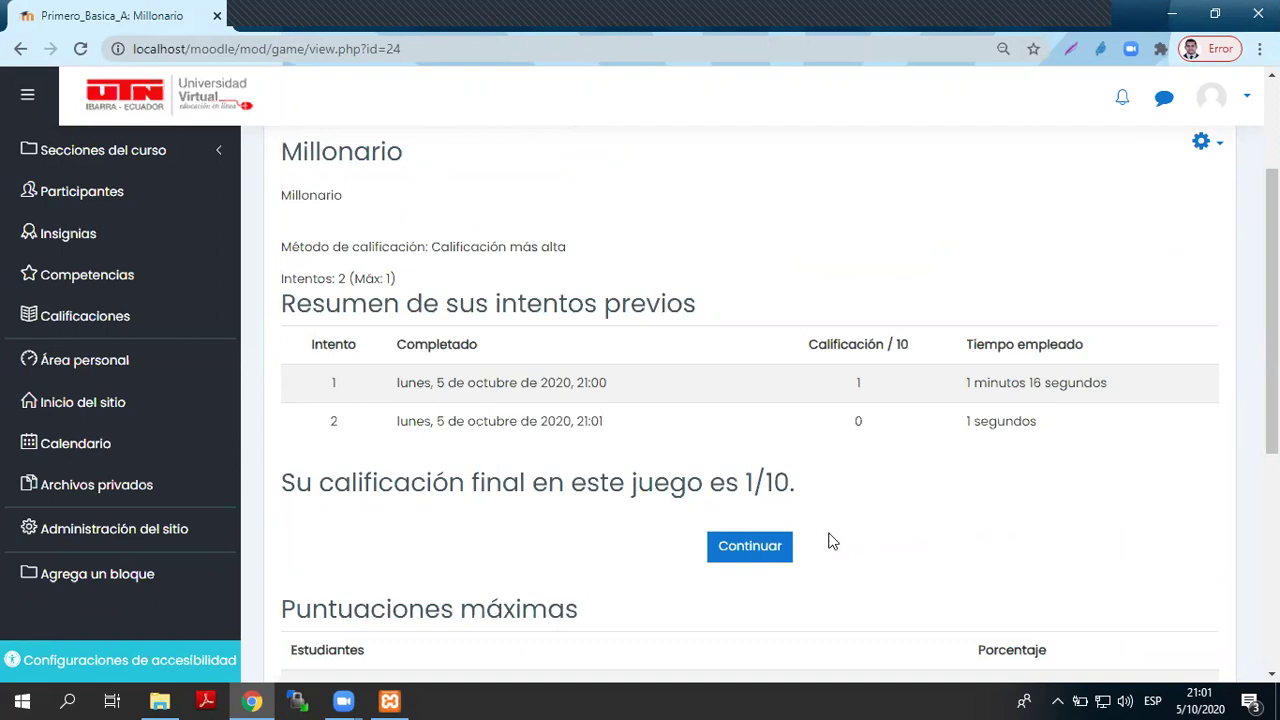
pyautogui.click(748, 547)
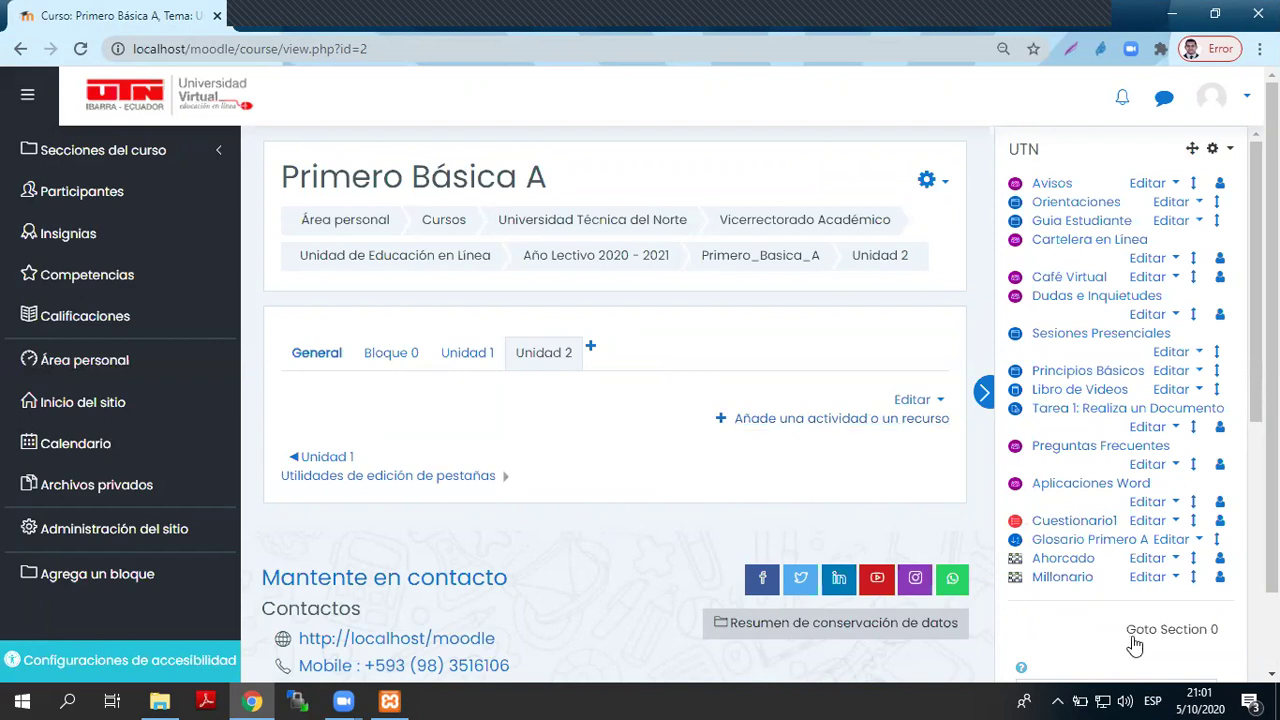
# - Choose Juego - Crucigrama from the Agrega una actividad list on the course page
pyautogui.scroll(-3, 1133, 425)
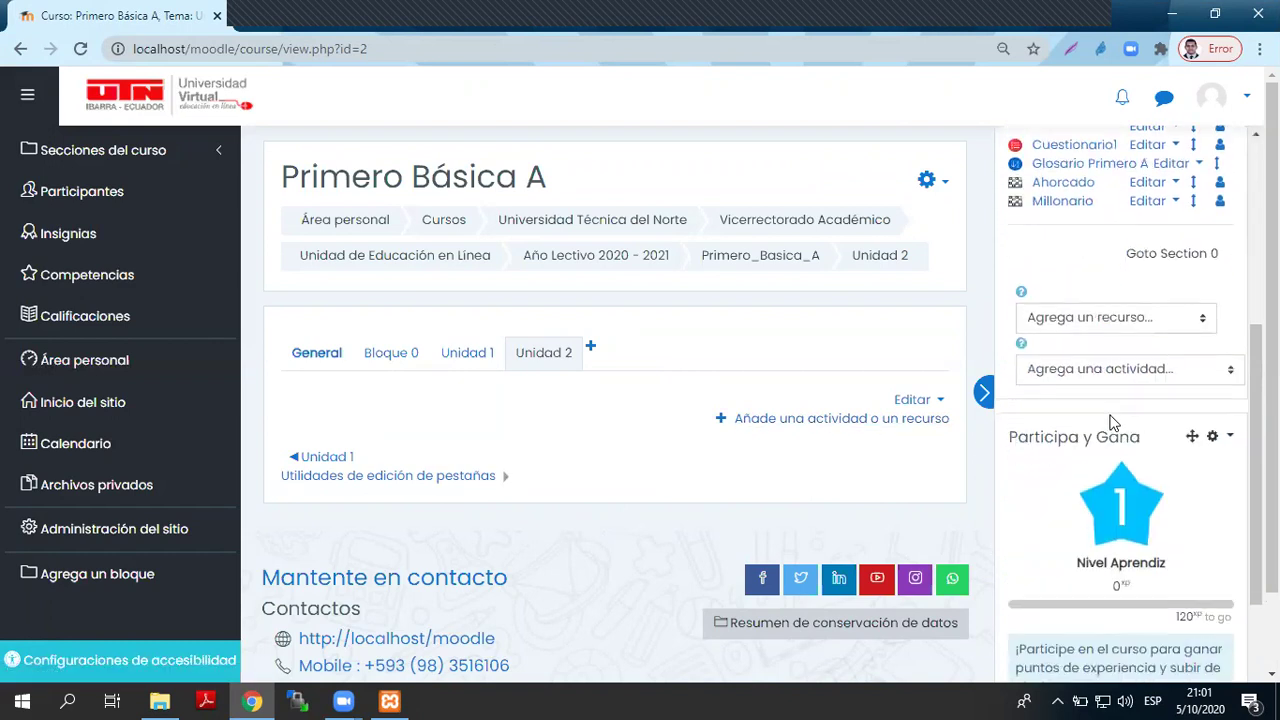
pyautogui.scroll(-1, 1115, 423)
pyautogui.click(807, 419)
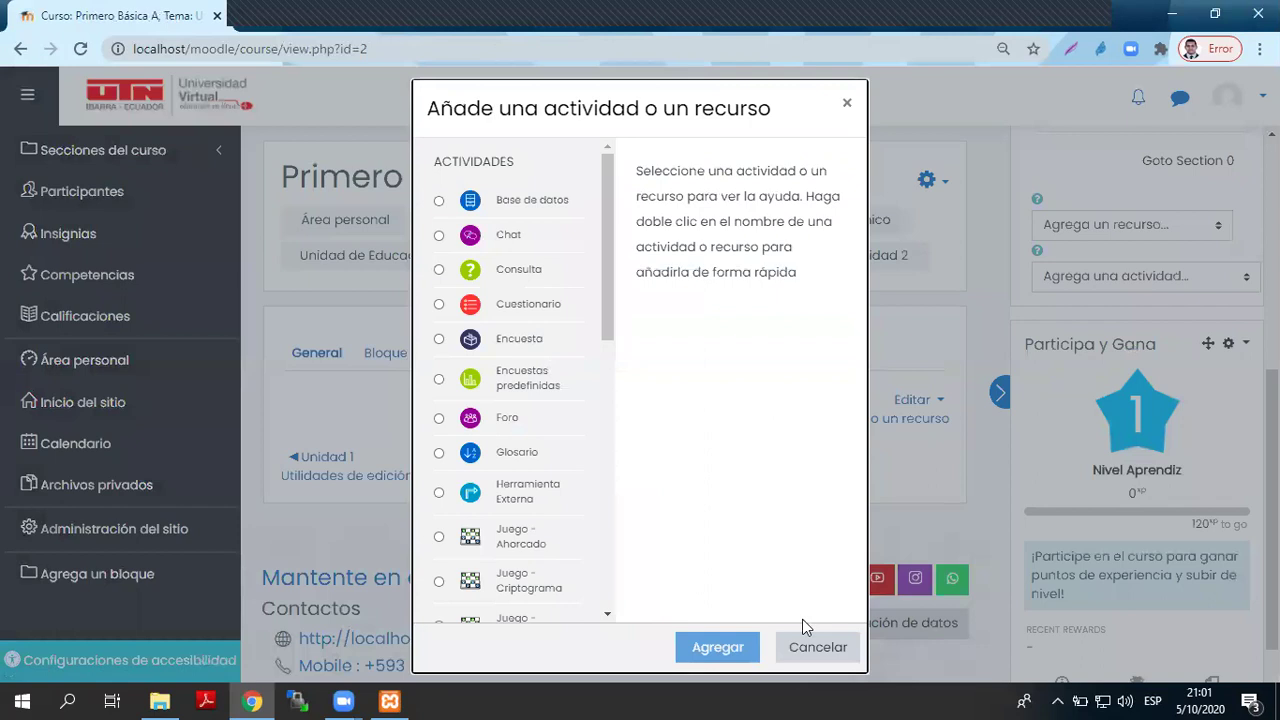
pyautogui.click(815, 645)
pyautogui.scroll(3, 1148, 452)
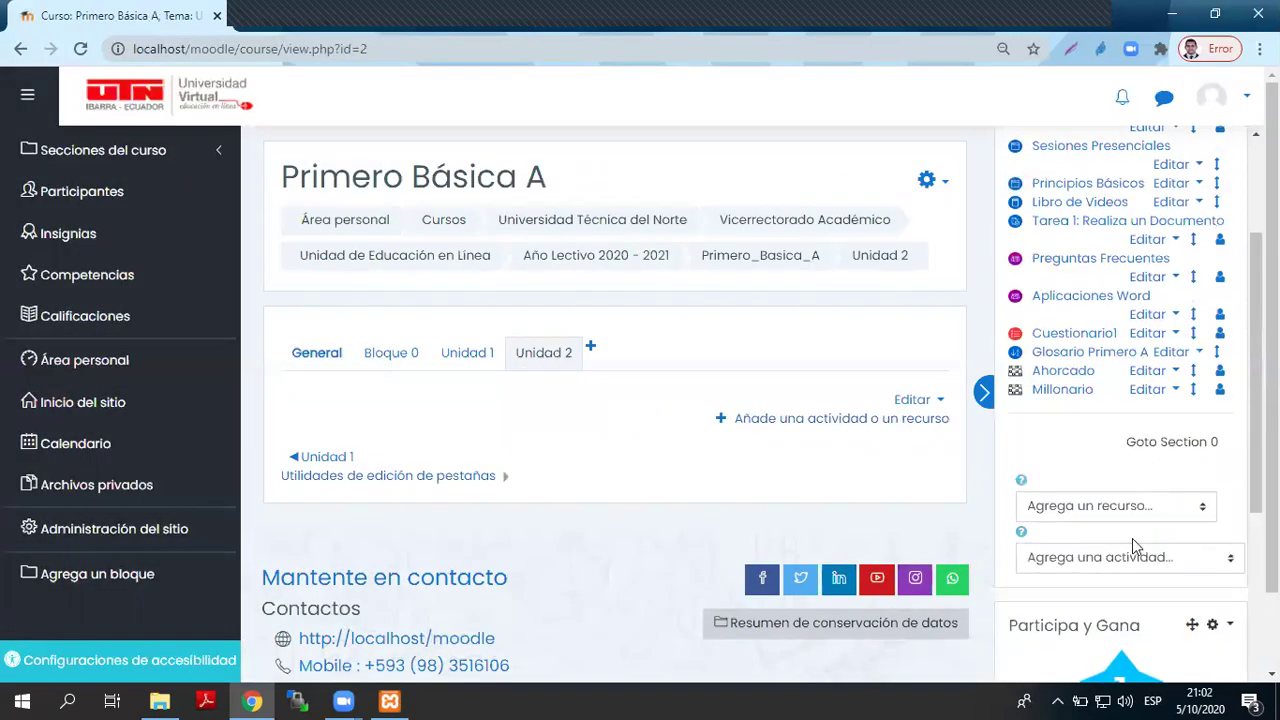
pyautogui.click(1133, 552)
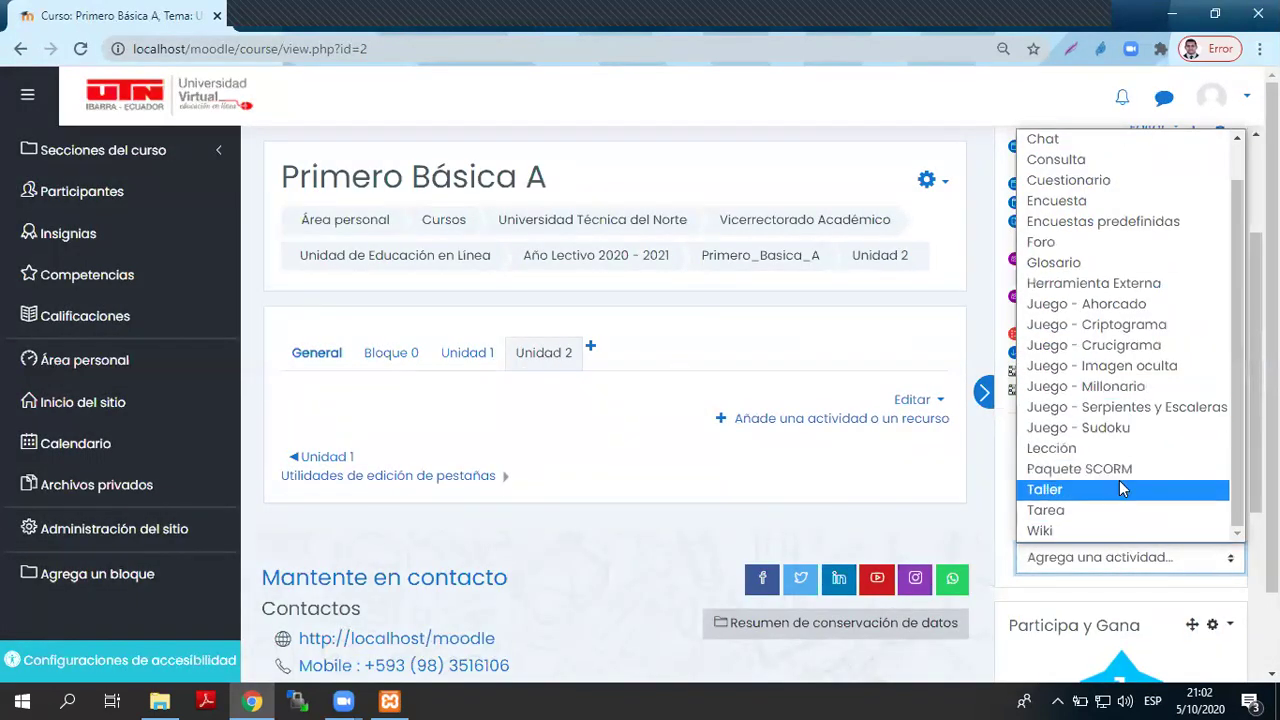
pyautogui.click(1138, 346)
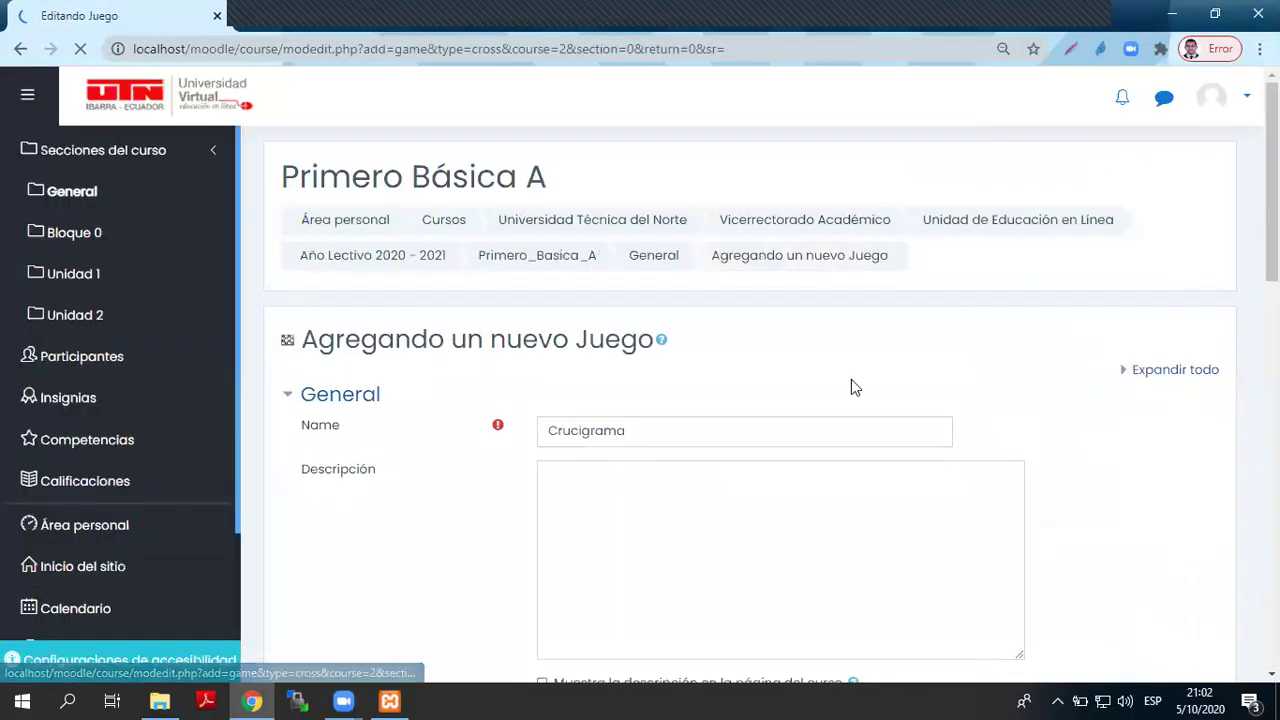
# - Copy the name Crucigrama into the description and set the question source to Glosario
pyautogui.doubleClick(637, 426)
pyautogui.hotkey('ctrl', 'c')
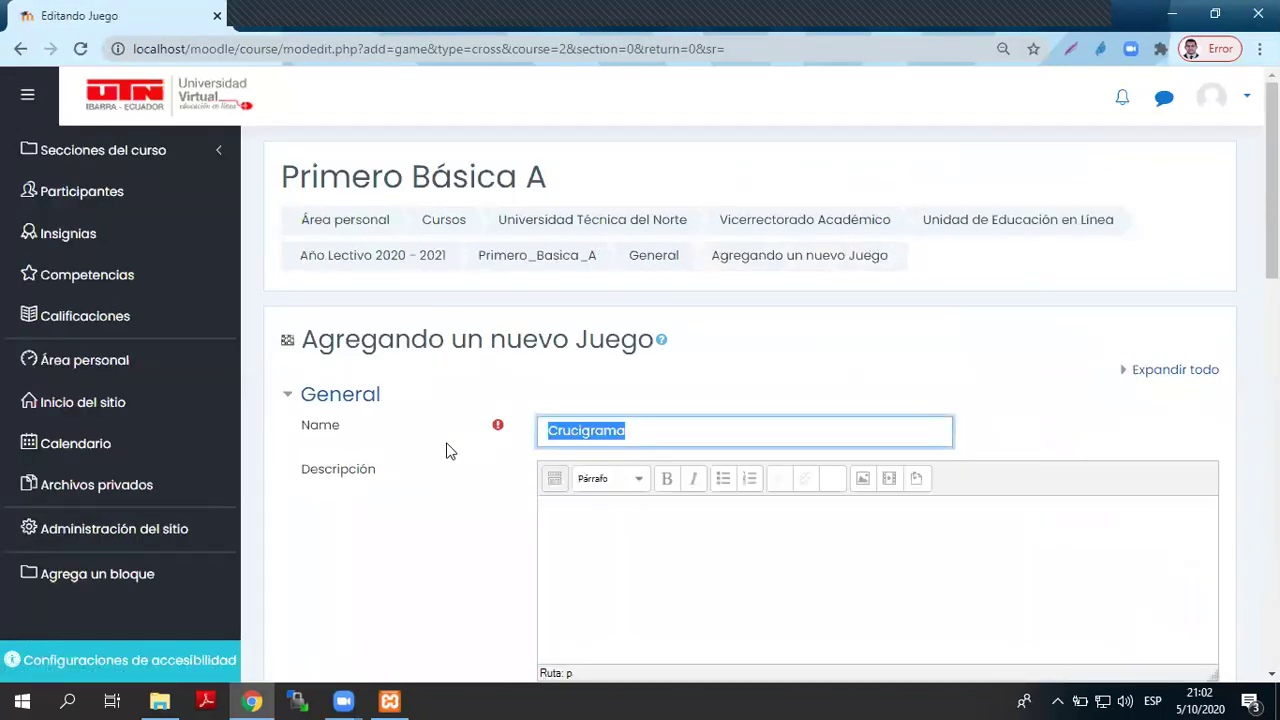
pyautogui.click(709, 574)
pyautogui.hotkey('ctrl', 'v')
pyautogui.scroll(-5, 720, 520)
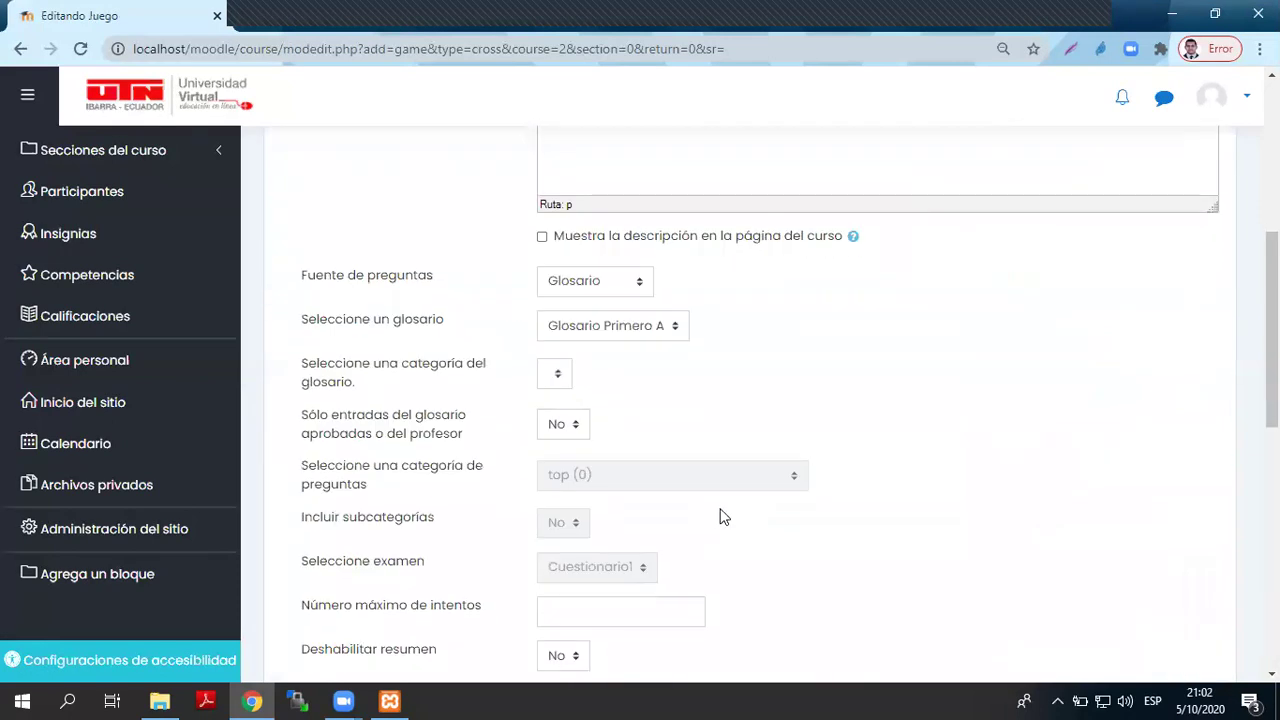
pyautogui.click(613, 282)
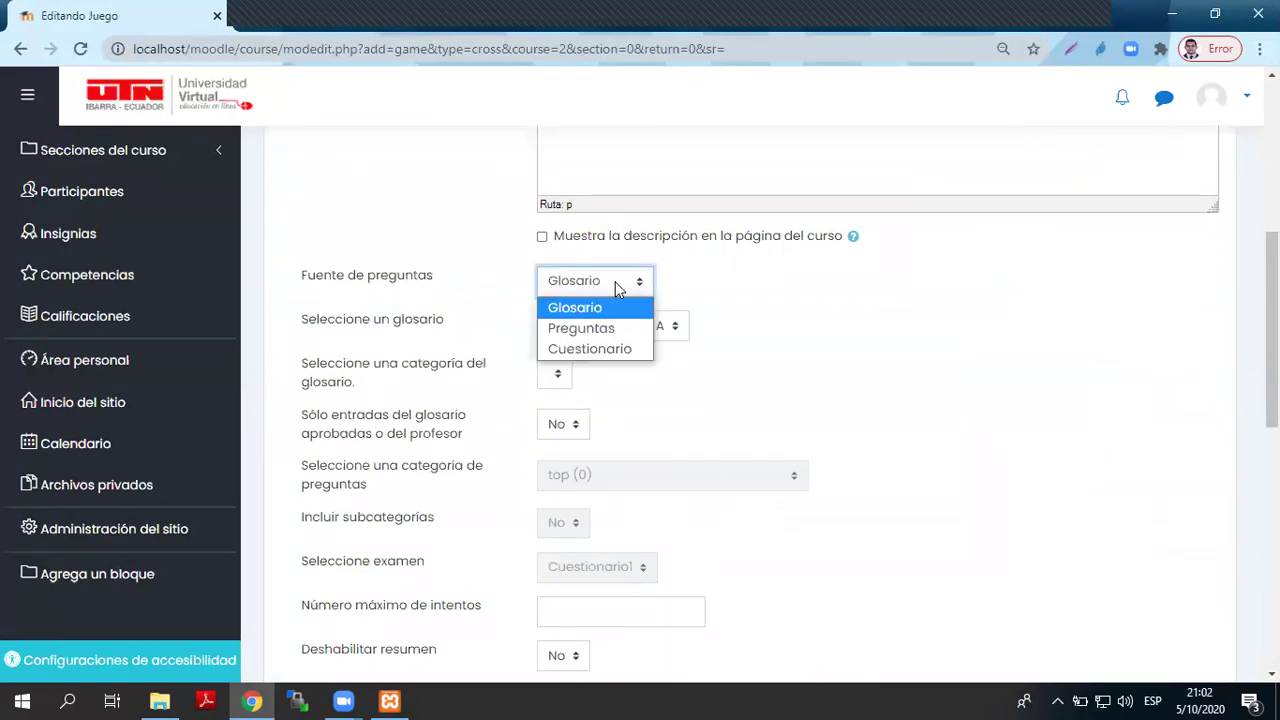
pyautogui.click(601, 331)
pyautogui.click(569, 480)
pyautogui.click(731, 402)
pyautogui.click(609, 287)
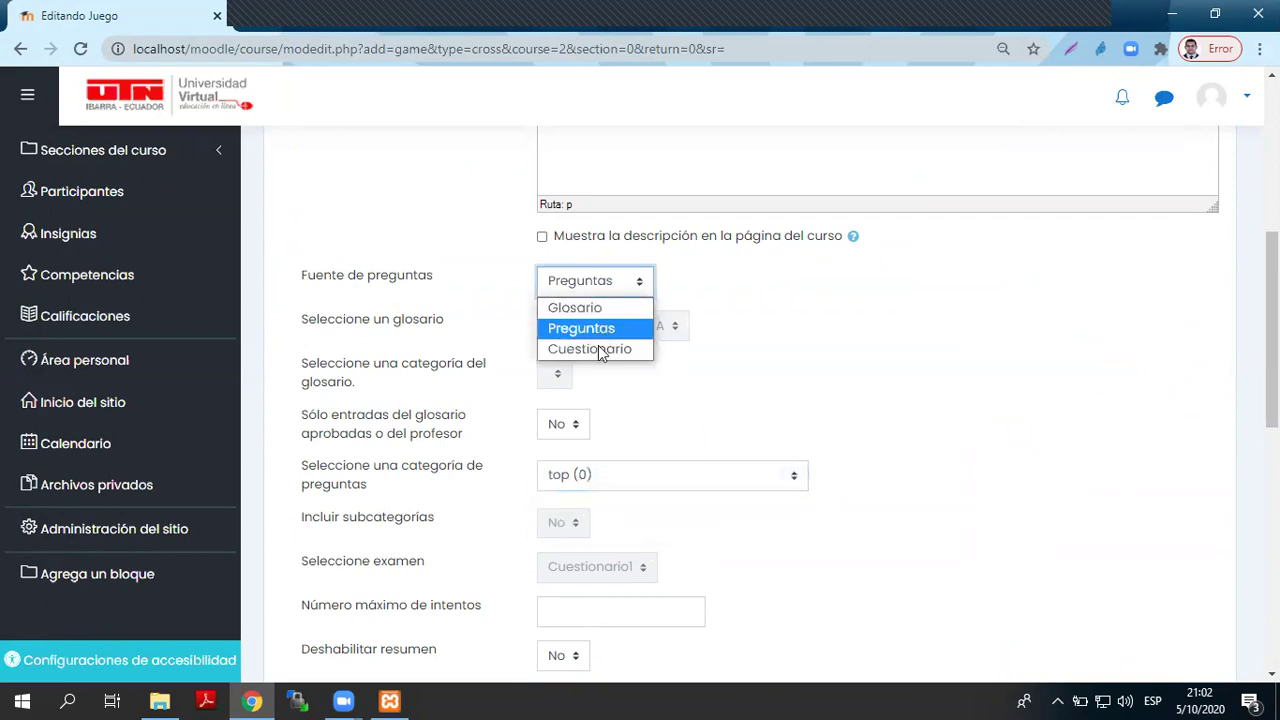
pyautogui.click(637, 305)
pyautogui.click(620, 362)
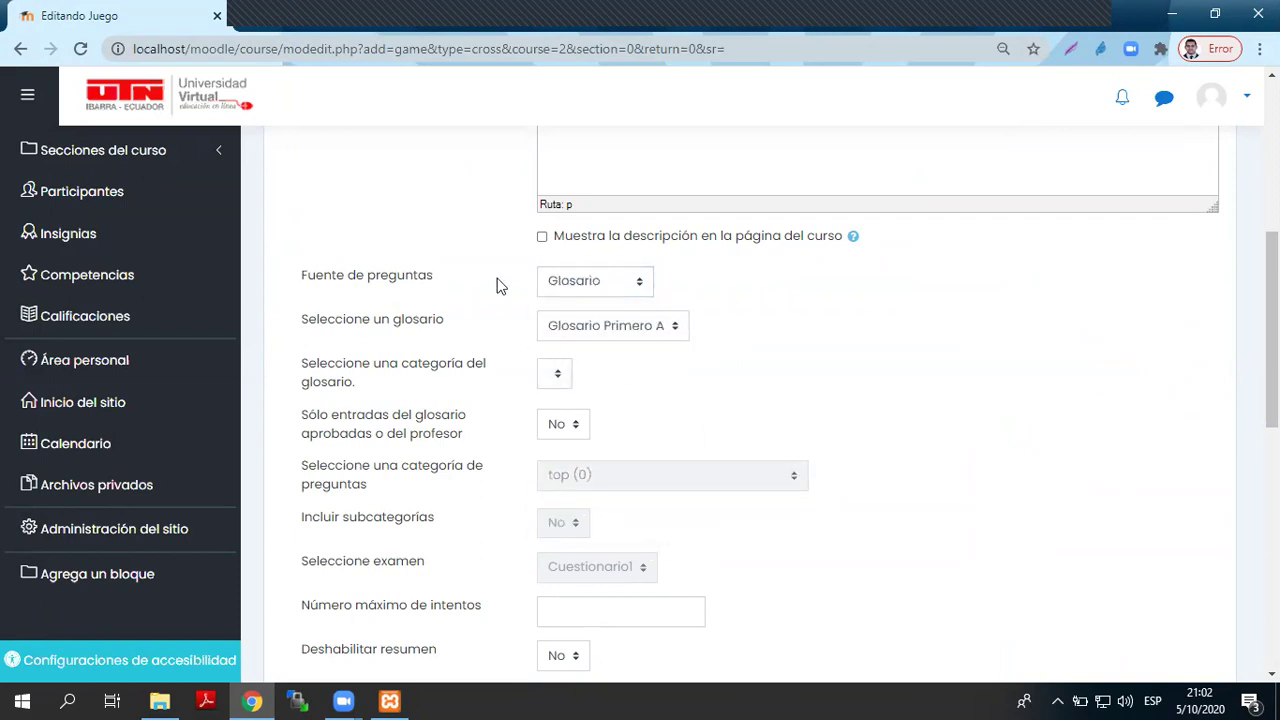
# - Allow 1 attempt and show the top 30 high scores
pyautogui.scroll(-3, 568, 431)
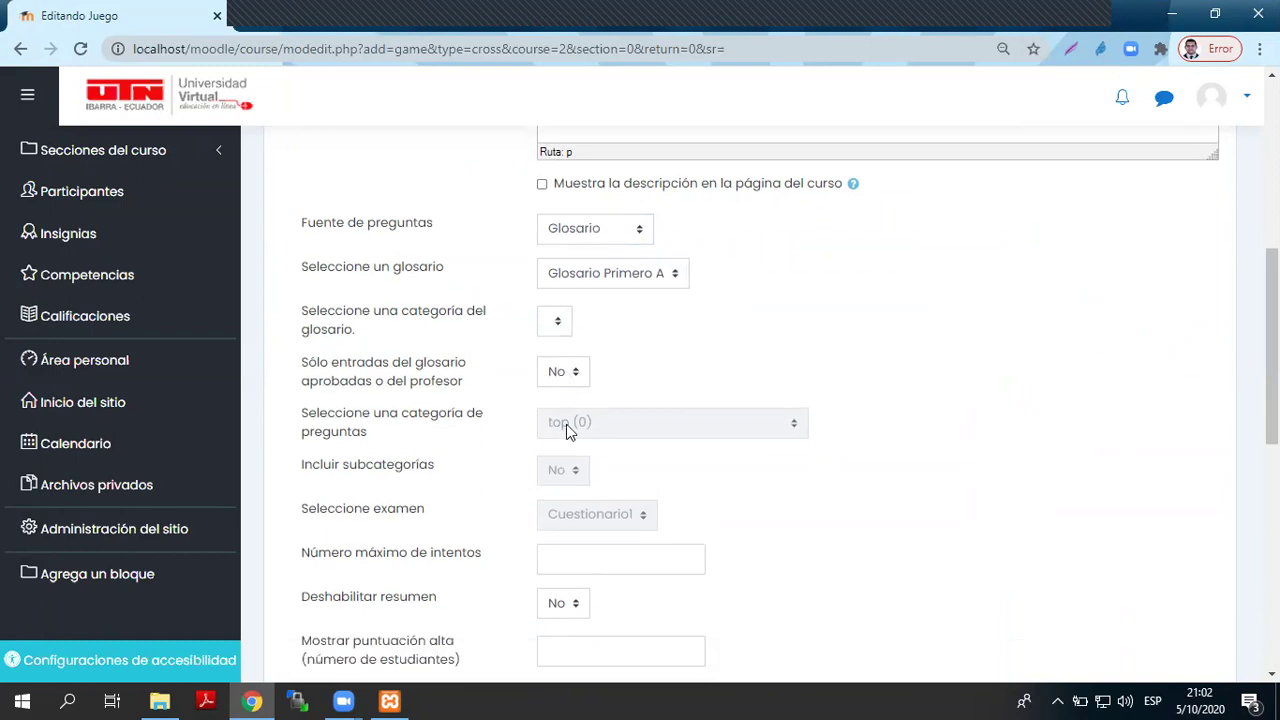
pyautogui.click(568, 424)
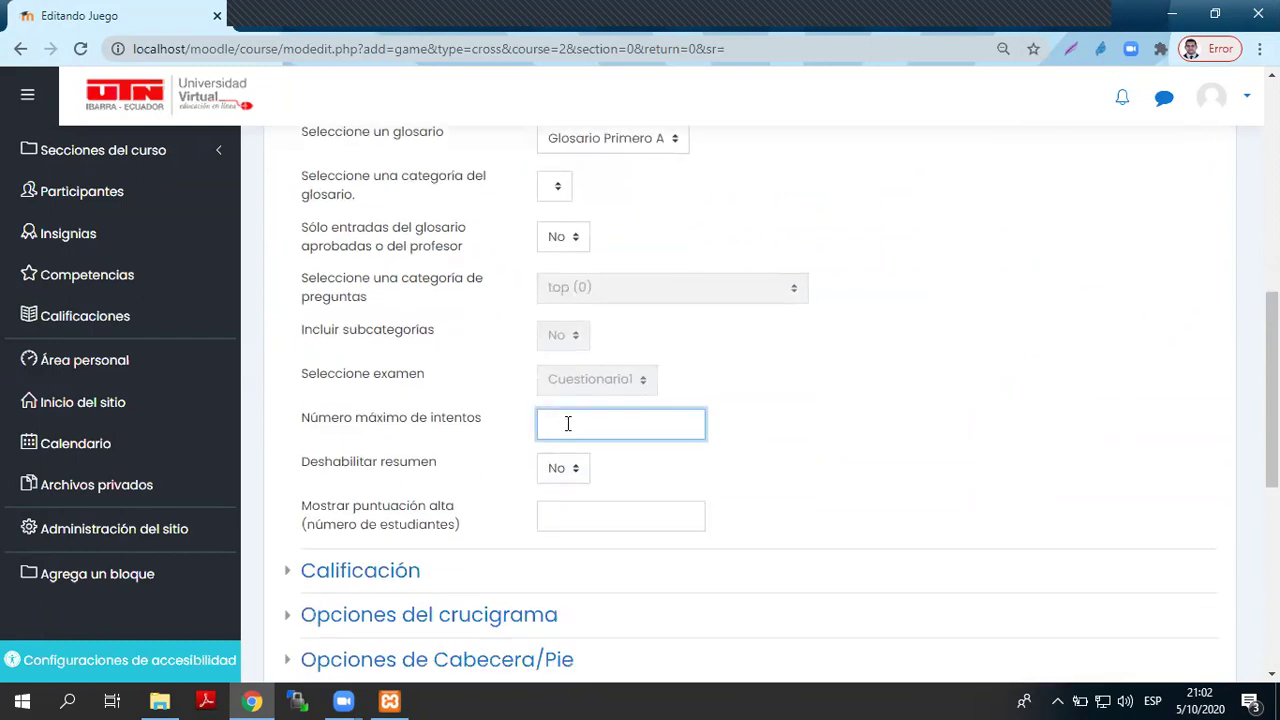
pyautogui.click(636, 514)
pyautogui.write('30')
pyautogui.scroll(-7, 636, 512)
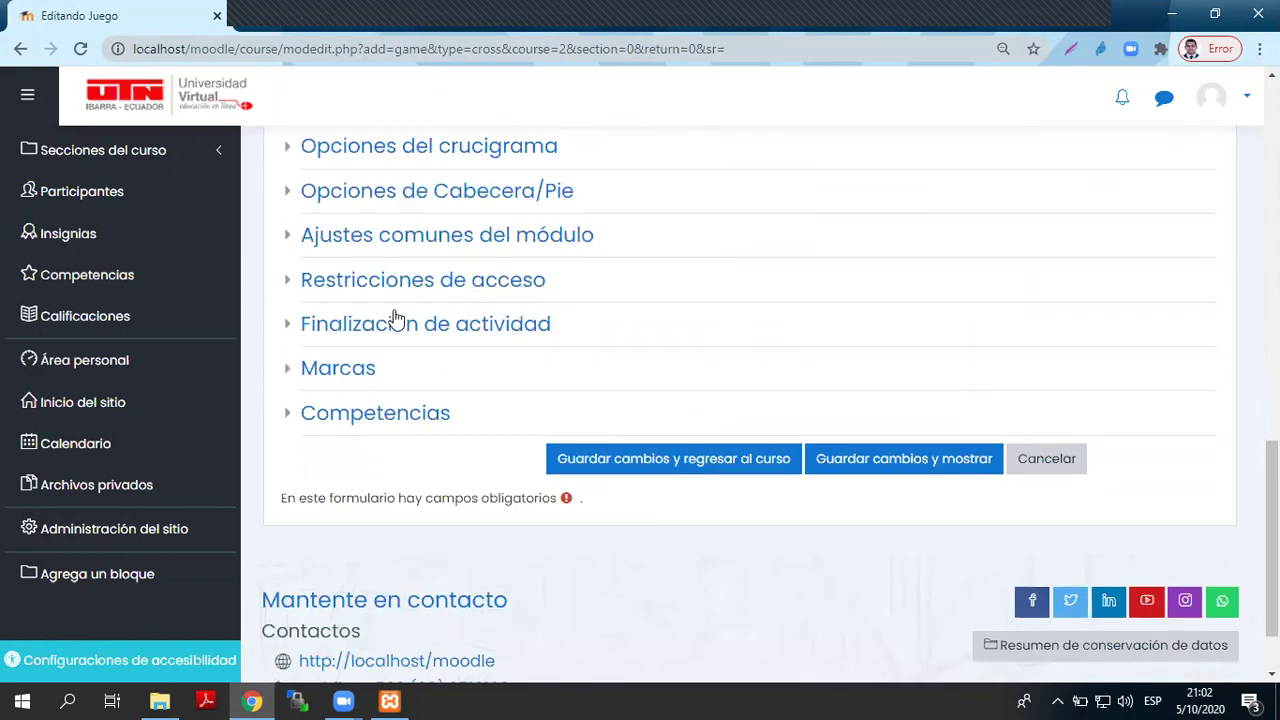
pyautogui.scroll(3, 356, 260)
# - Under Calificación, set the passing grade to 7 and the maximum grade to 10
pyautogui.click(335, 289)
pyautogui.click(605, 371)
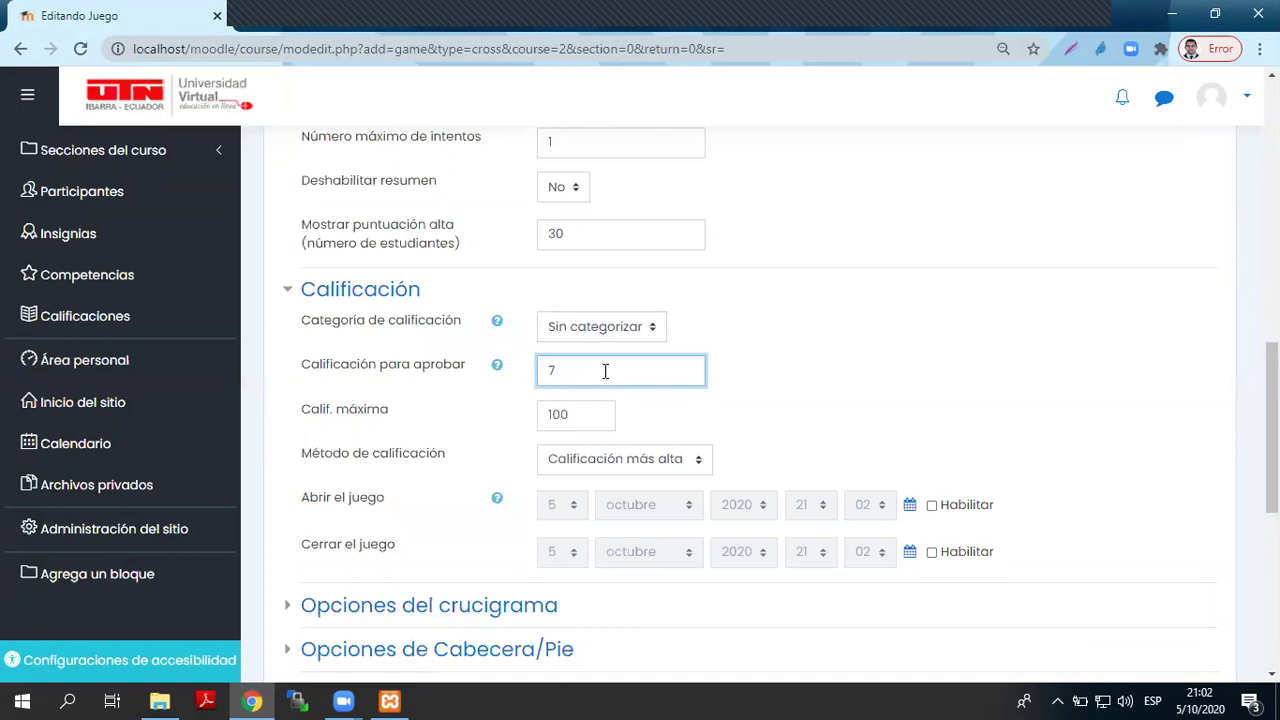
pyautogui.doubleClick(571, 414)
pyautogui.write('10')
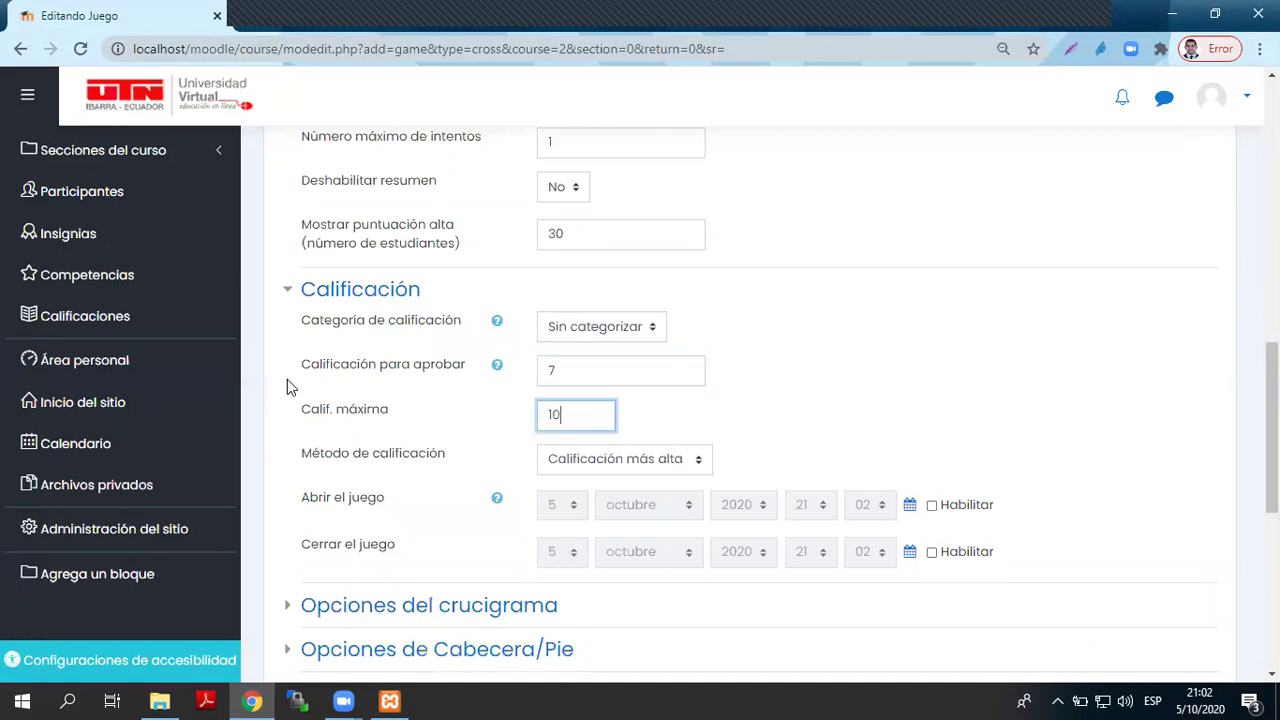
pyautogui.scroll(-3, 520, 490)
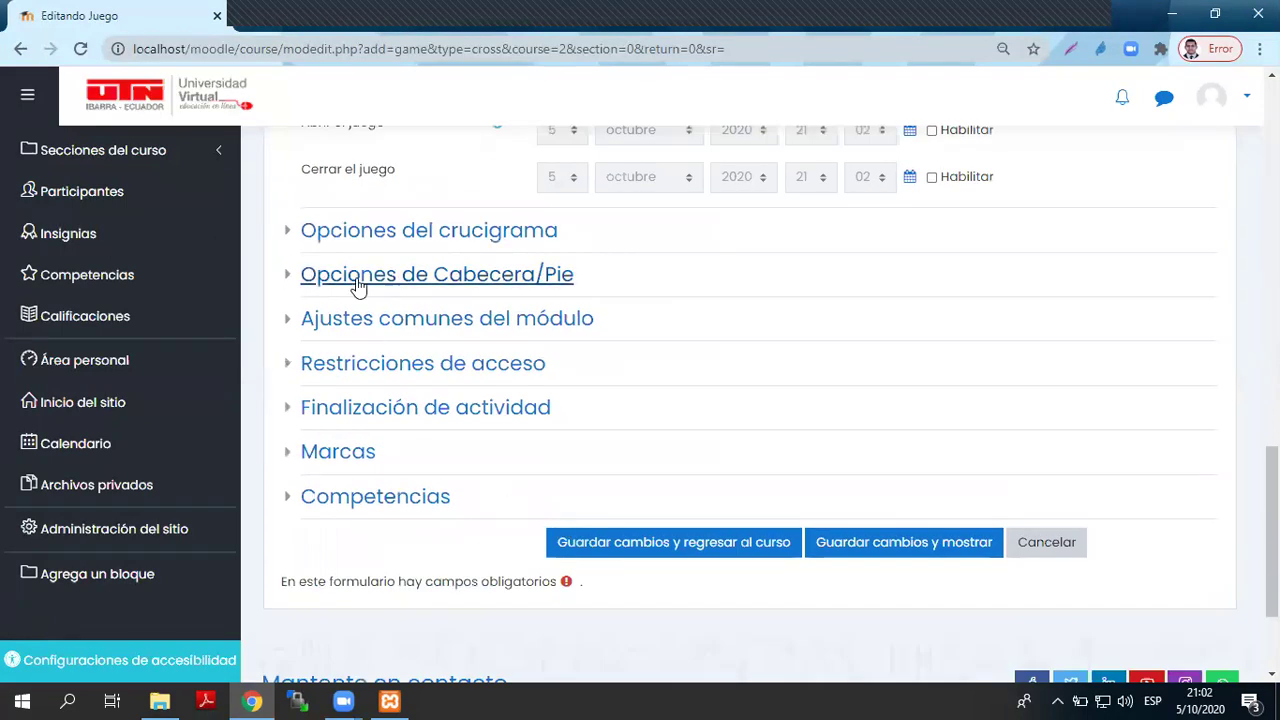
# - In Opciones del crucigrama, enter 3 for maximum columns and the word limits
pyautogui.click(420, 232)
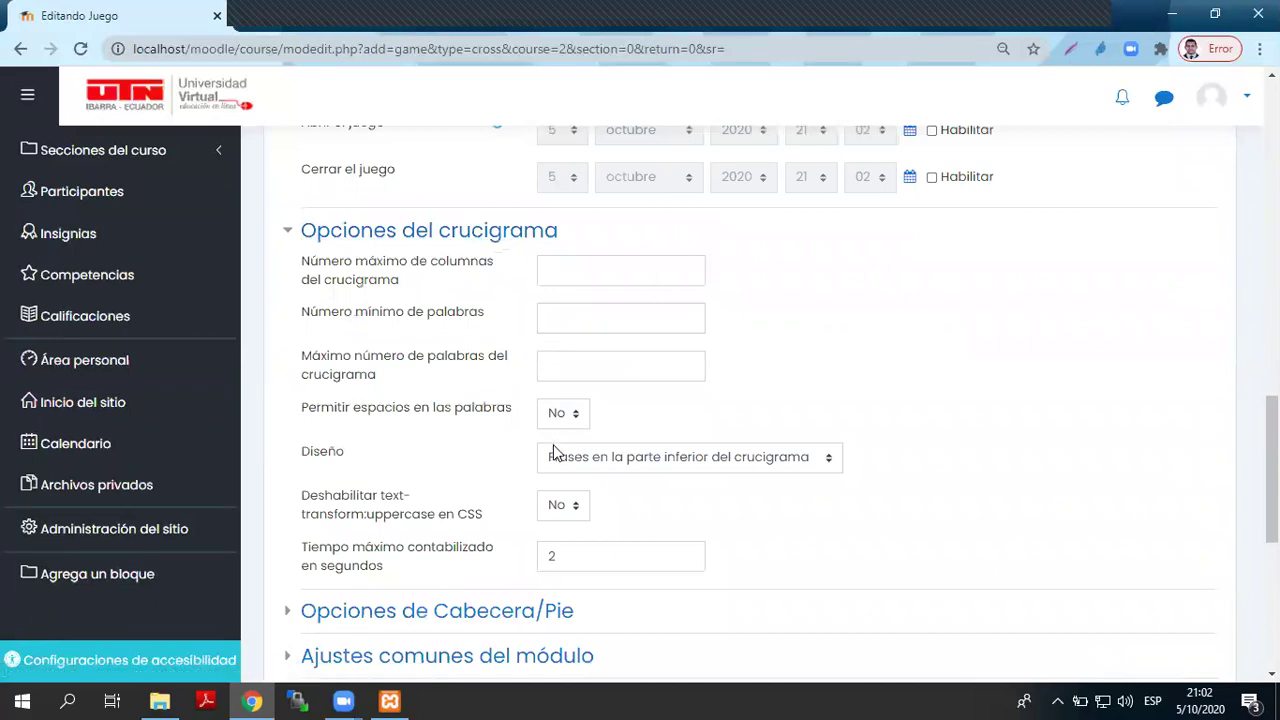
pyautogui.click(564, 271)
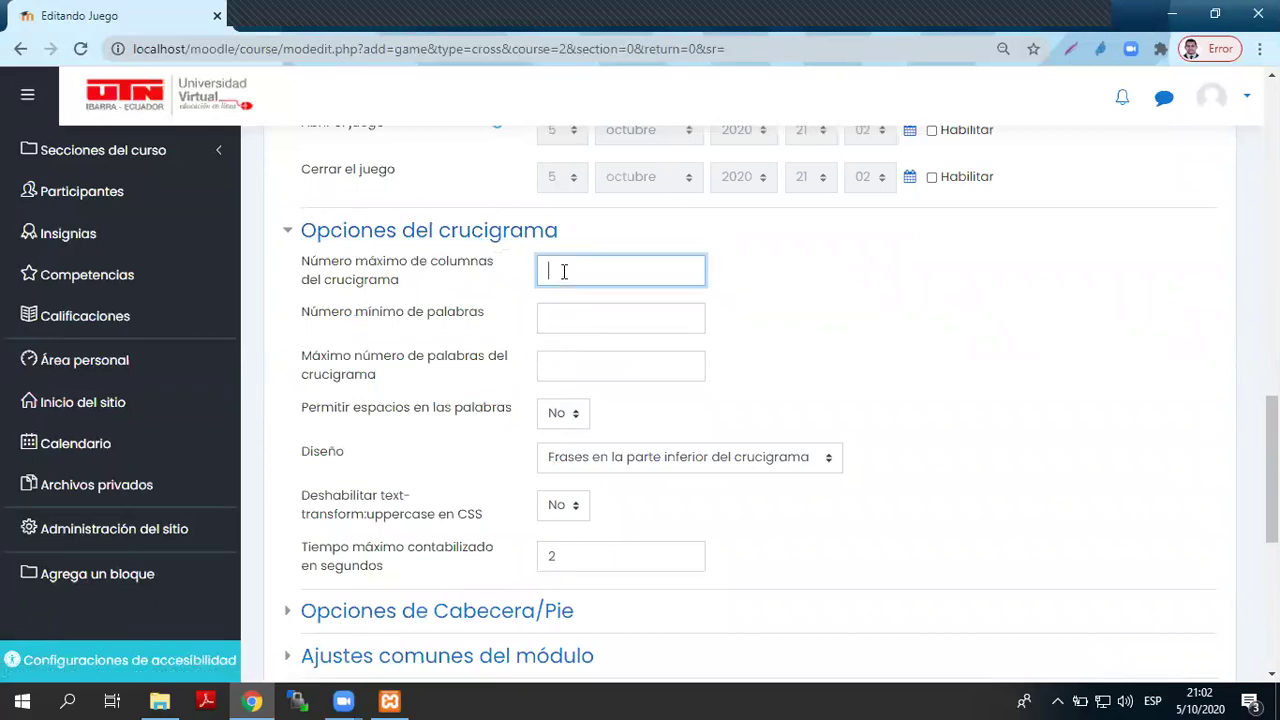
pyautogui.write('3')
pyautogui.click(588, 320)
pyautogui.write('3')
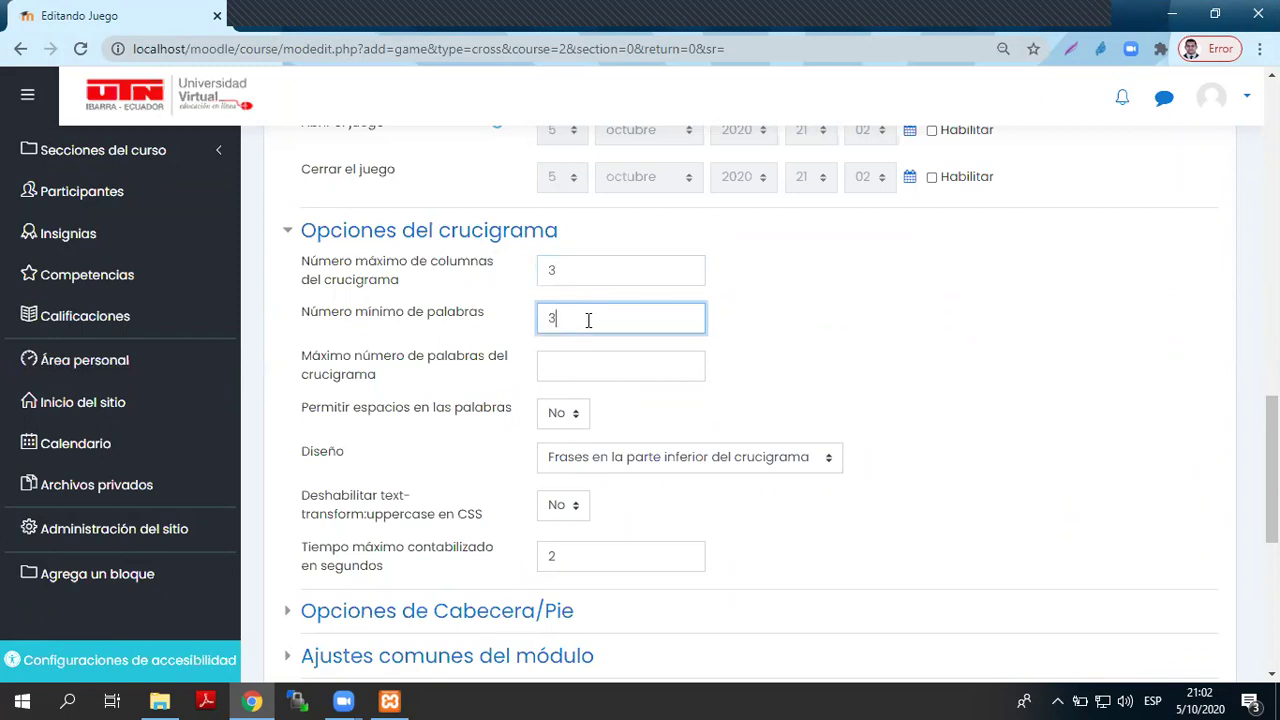
pyautogui.click(567, 369)
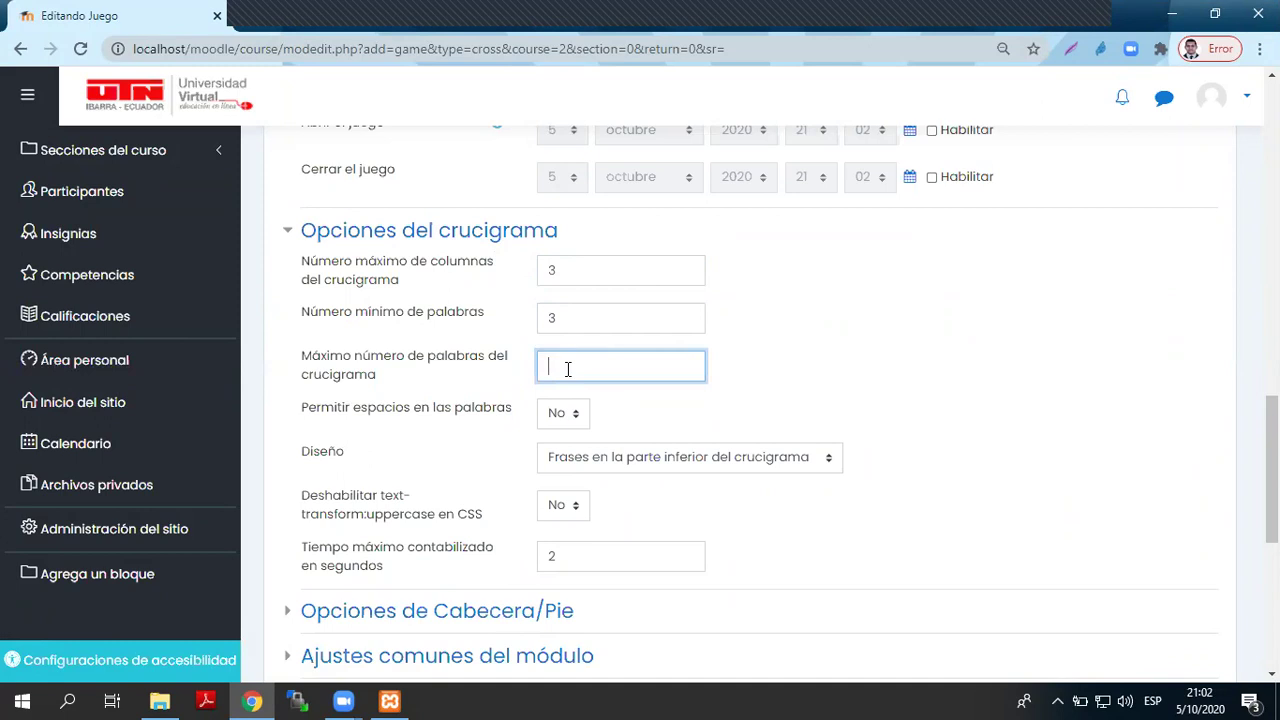
pyautogui.write('3')
# - Correct the word limits to a minimum of 2 and a maximum of 3 words
pyautogui.moveTo(562, 366); pyautogui.dragTo(528, 357)
pyautogui.write('4')
pyautogui.press('BackSpace')
pyautogui.write('3')
pyautogui.moveTo(554, 313); pyautogui.dragTo(527, 313)
pyautogui.write('2')
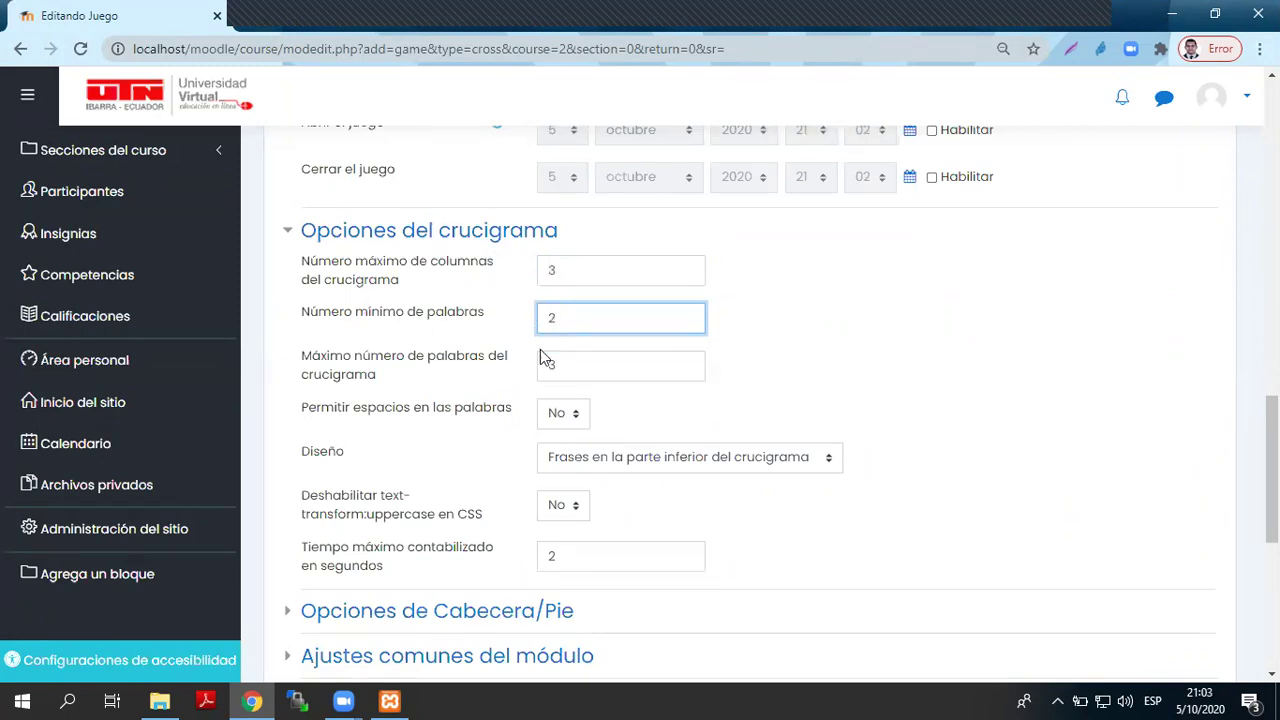
pyautogui.scroll(-1, 624, 392)
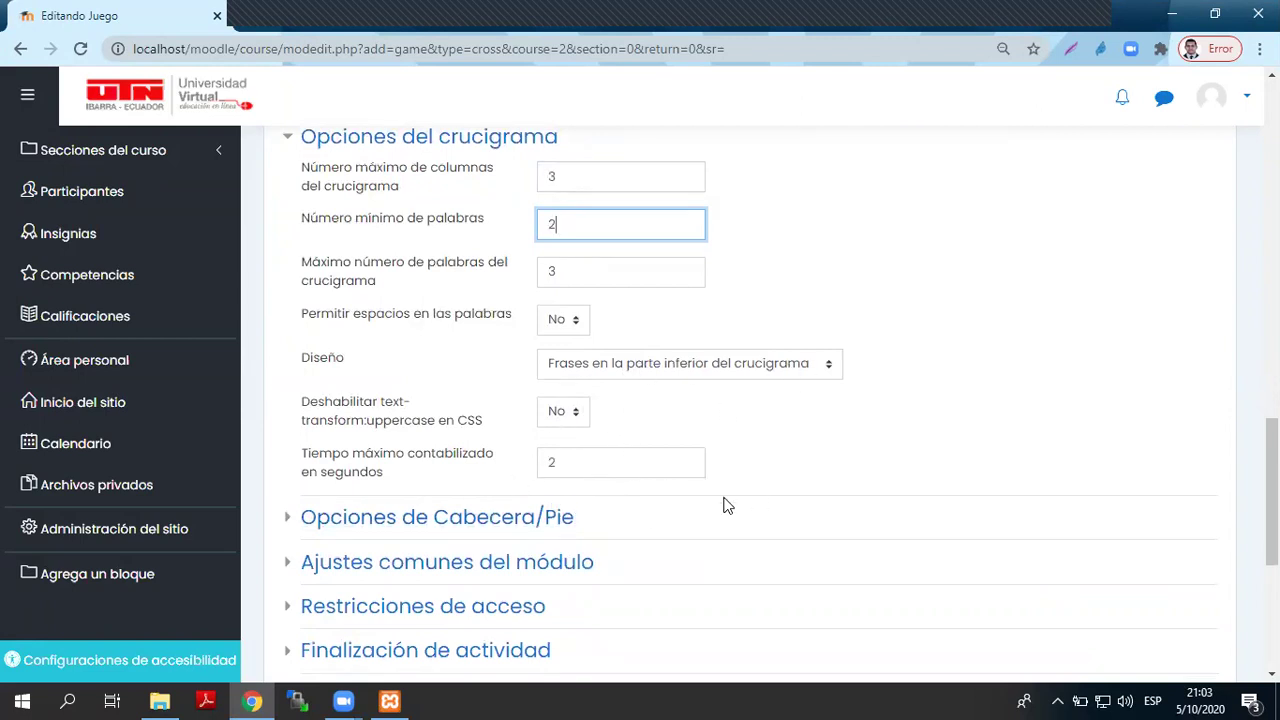
pyautogui.scroll(-2, 457, 309)
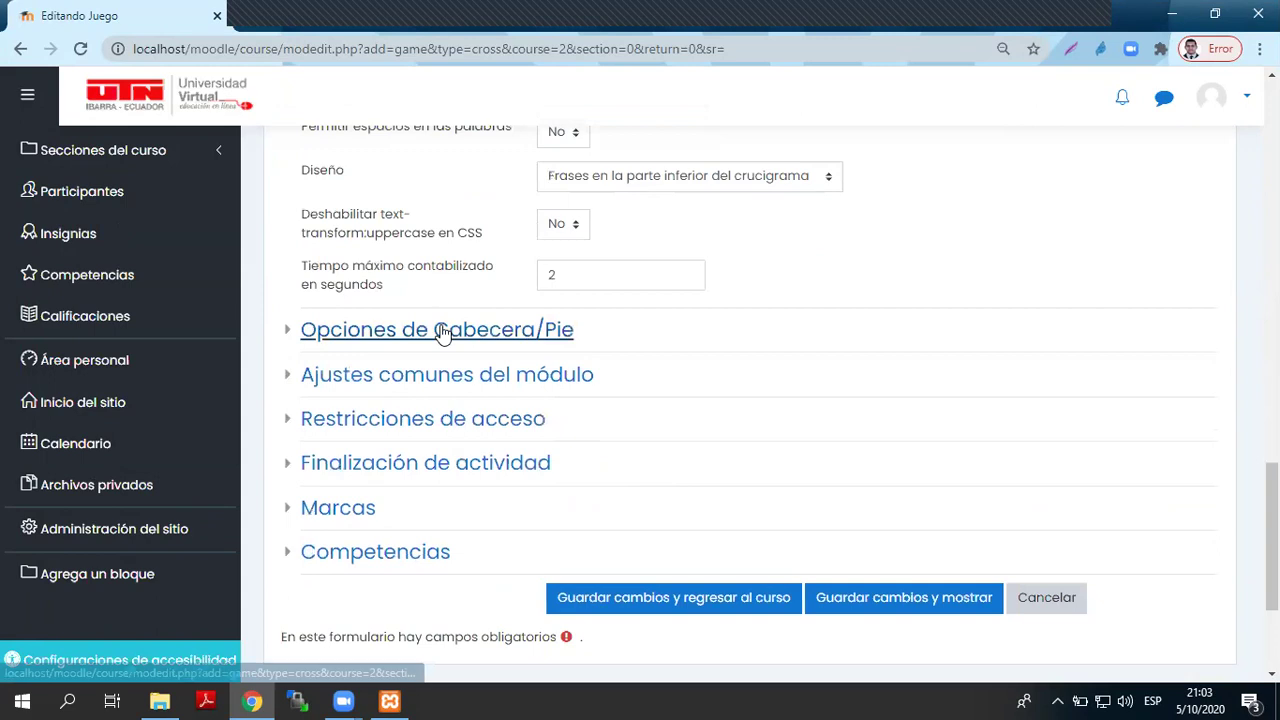
# - Save the crossword and view its page, which warns that 3 columns is too small
pyautogui.click(449, 331)
pyautogui.scroll(-4, 674, 429)
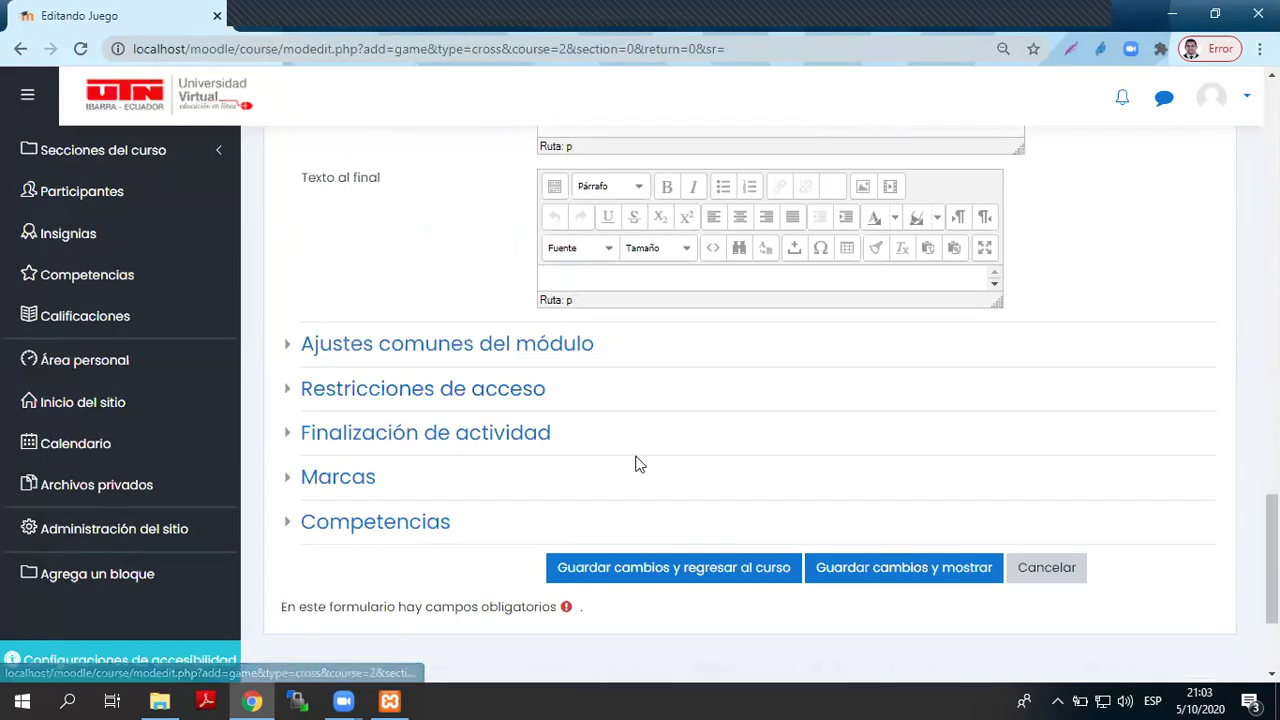
pyautogui.click(913, 572)
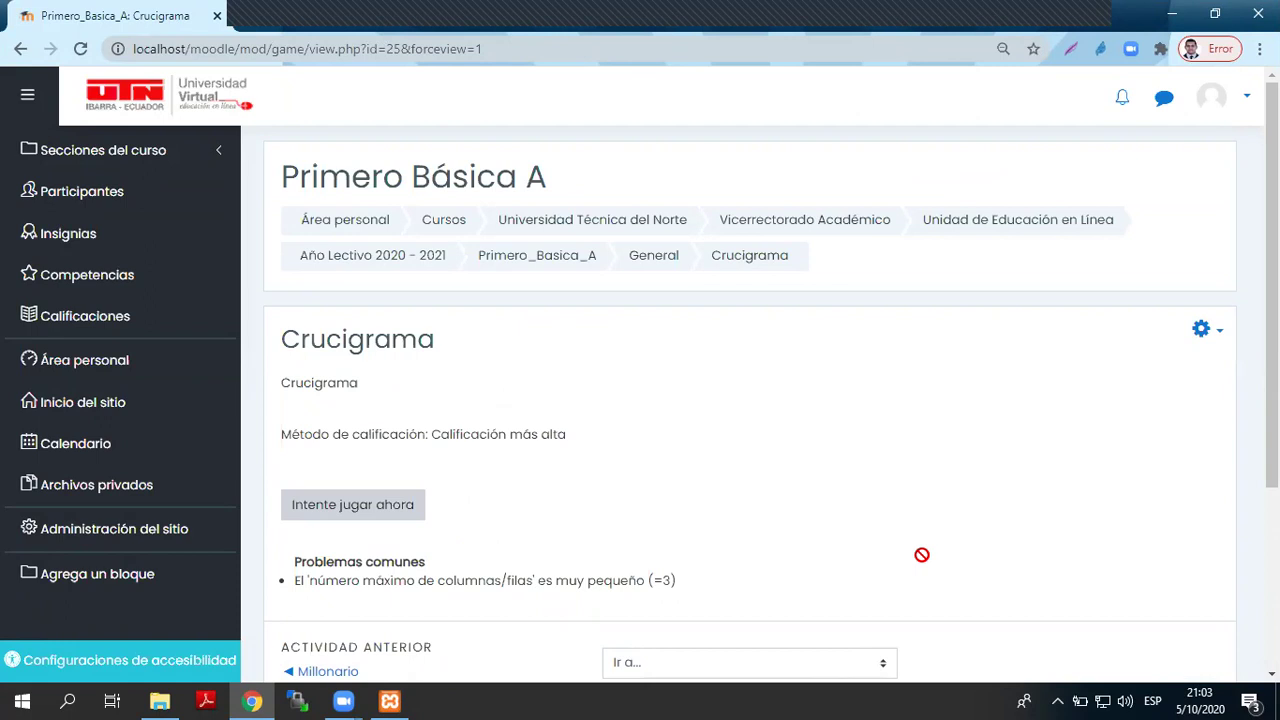
pyautogui.scroll(-3, 914, 520)
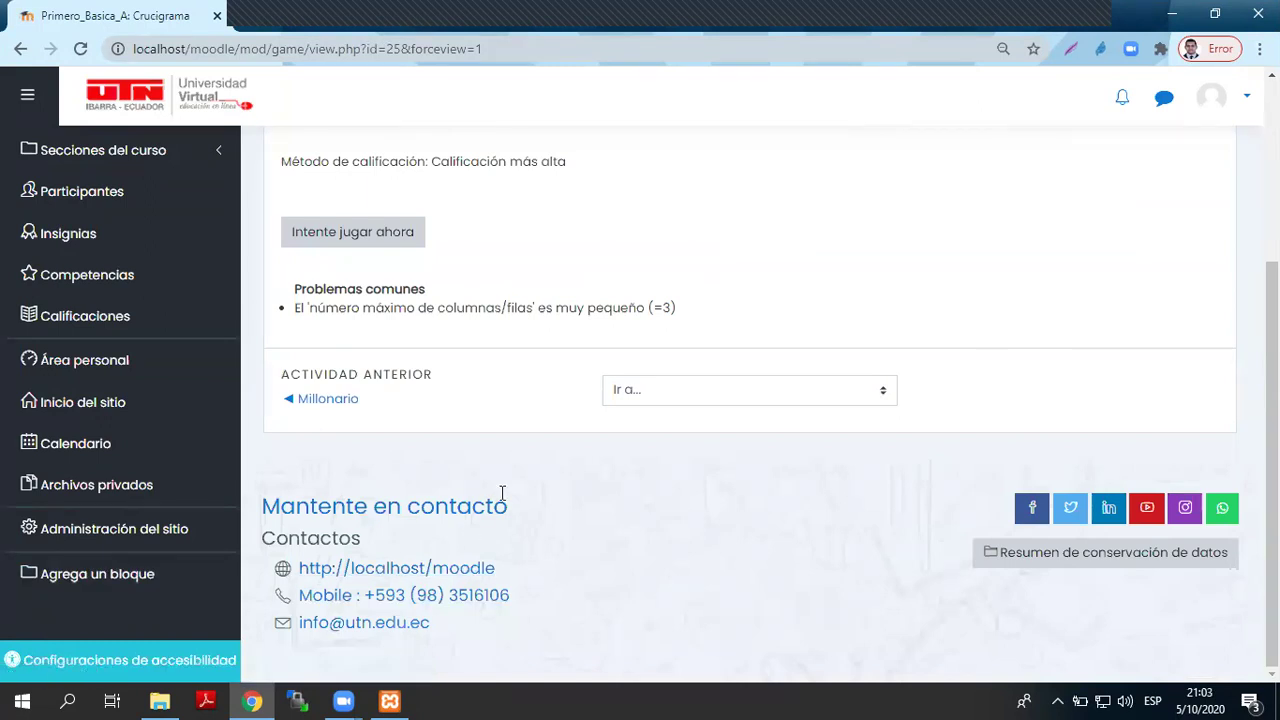
# - Try playing the crossword, then open its Editar ajustes form
pyautogui.click(338, 240)
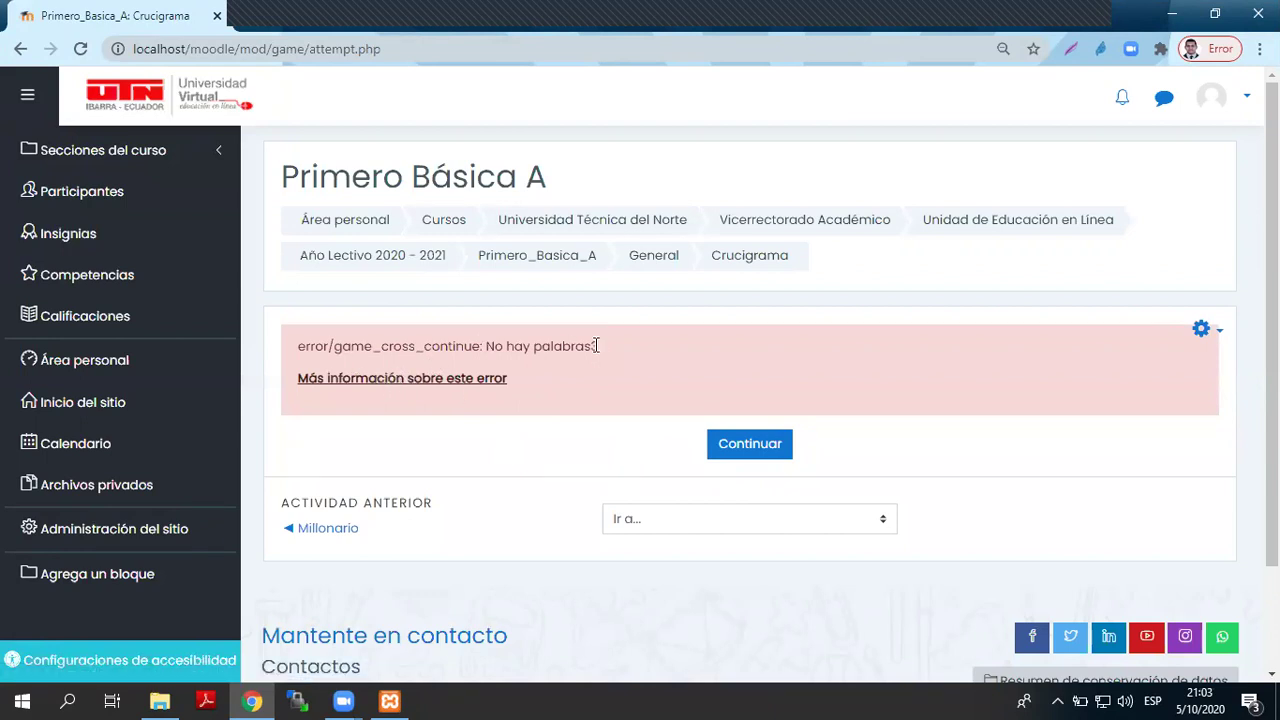
pyautogui.click(1205, 331)
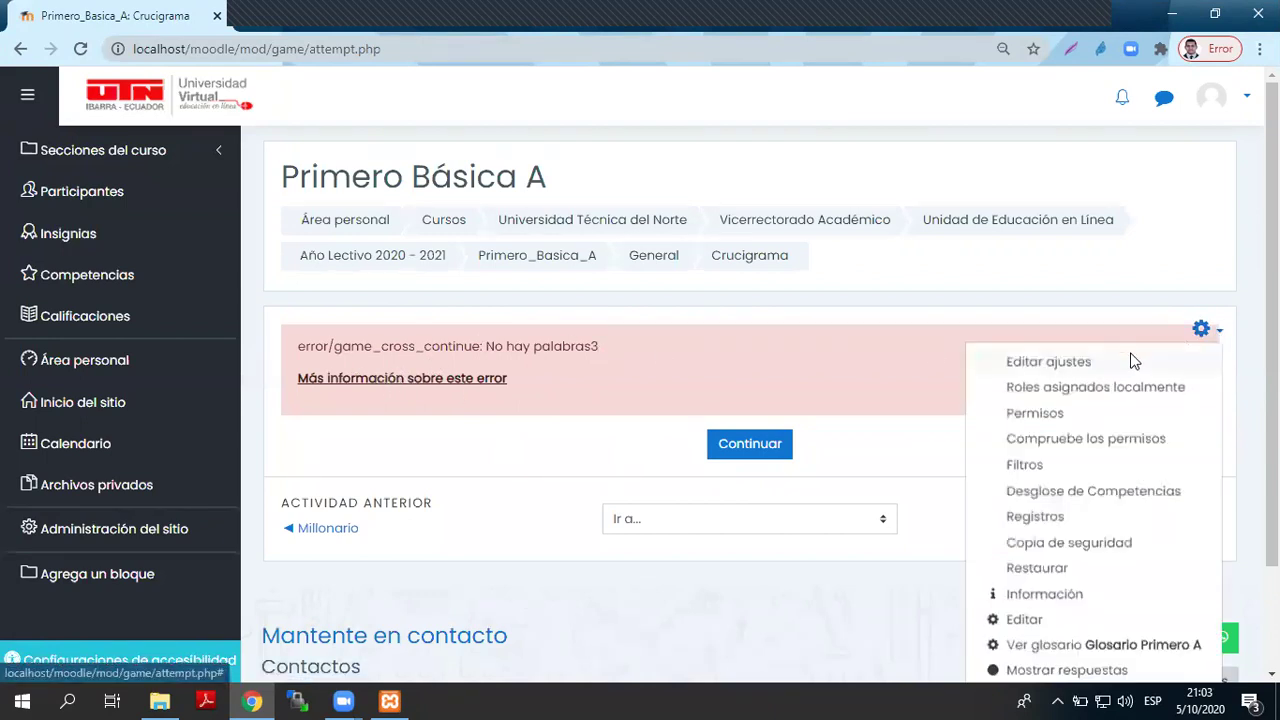
pyautogui.click(1053, 364)
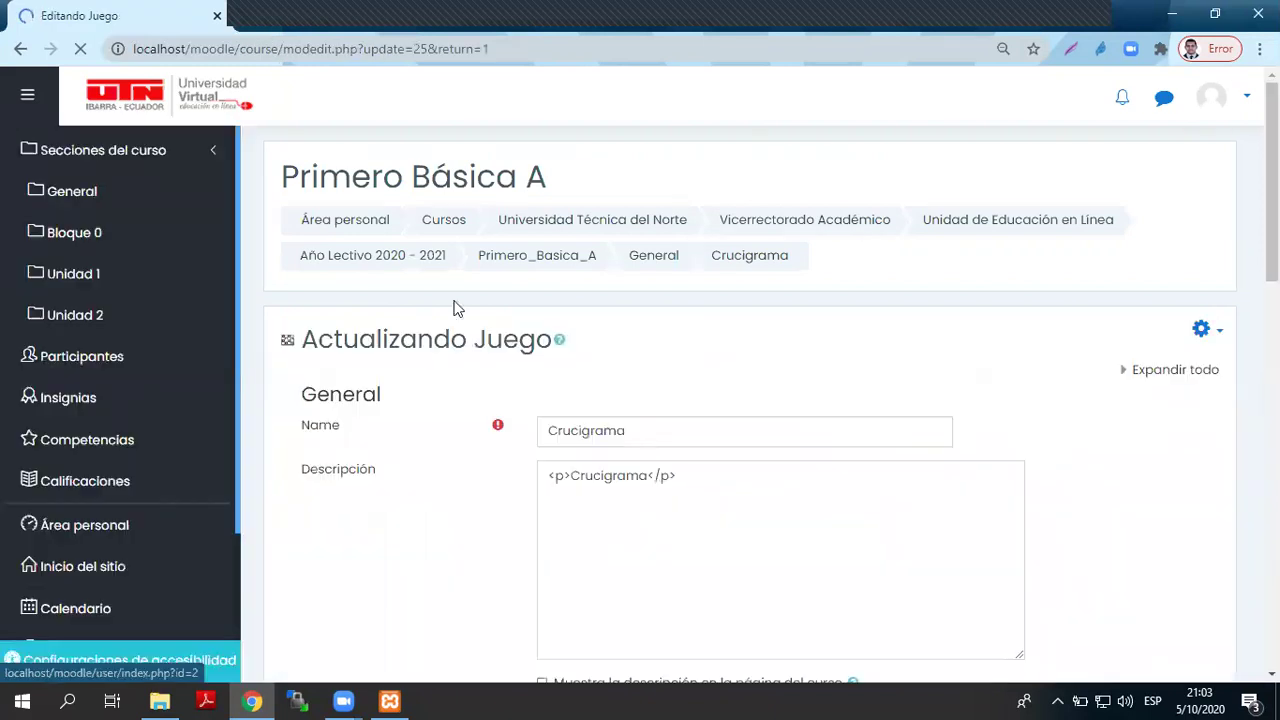
pyautogui.scroll(-4, 611, 434)
pyautogui.scroll(-6, 609, 431)
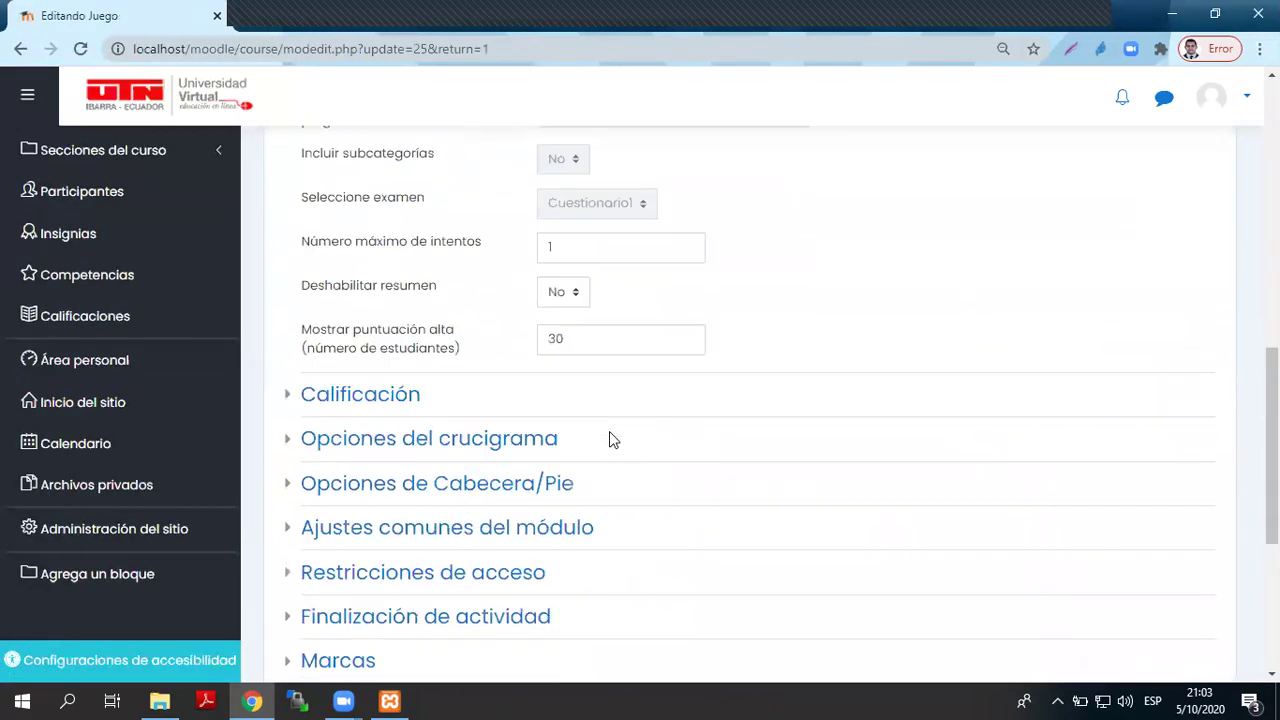
pyautogui.scroll(4, 450, 379)
pyautogui.scroll(-1, 450, 379)
pyautogui.scroll(2, 443, 423)
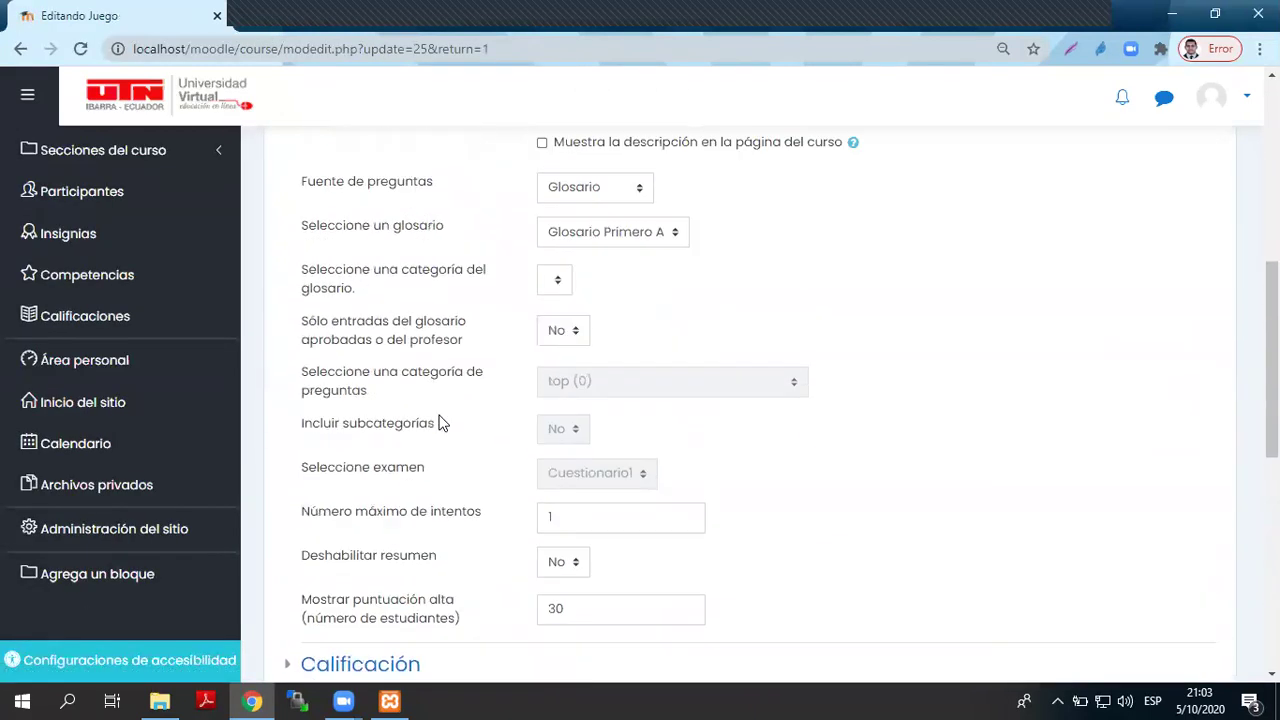
pyautogui.scroll(-5, 443, 423)
# - Set maximum columns and maximum words to 10 in Opciones del crucigrama and save
pyautogui.click(378, 245)
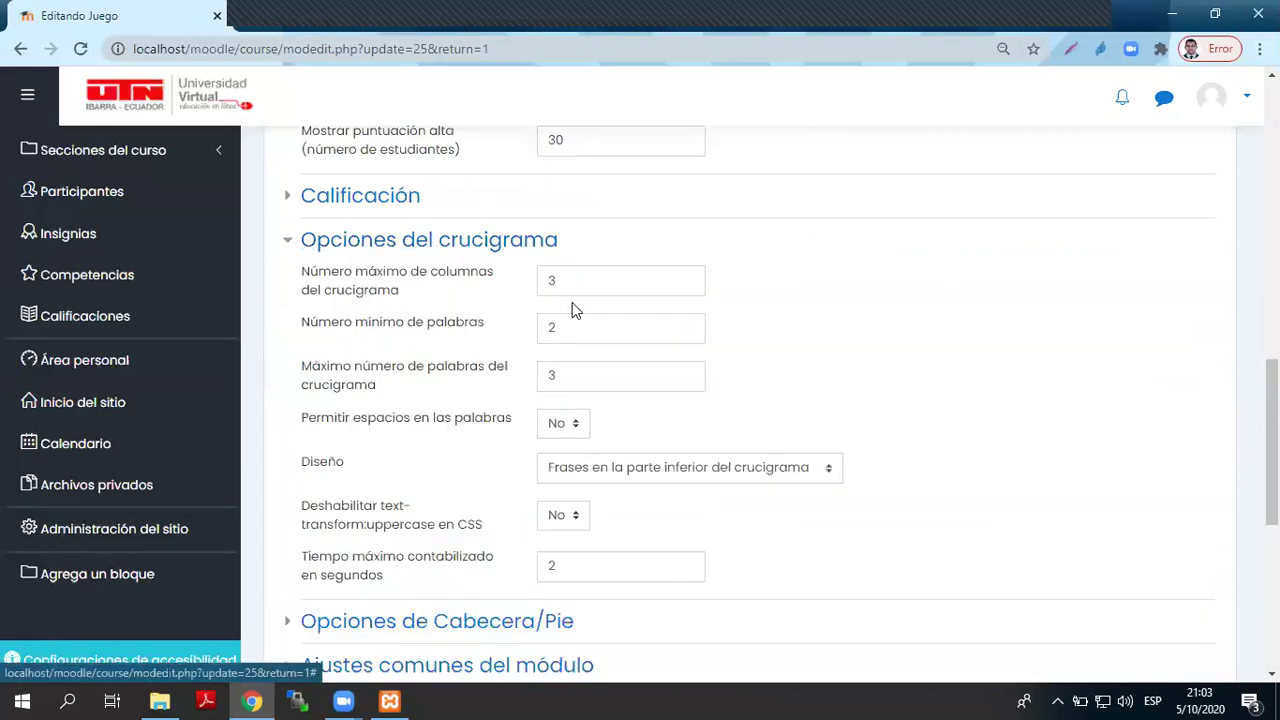
pyautogui.moveTo(560, 281); pyautogui.dragTo(497, 287)
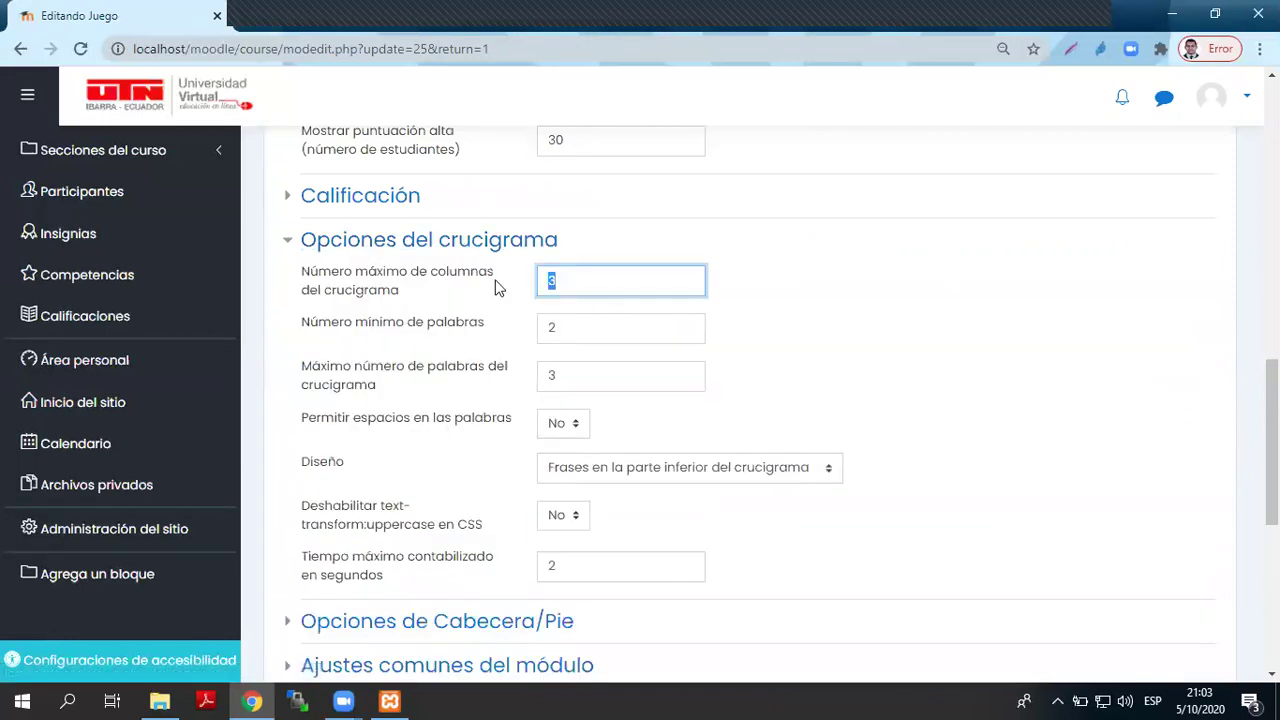
pyautogui.write('10')
pyautogui.press('Tab')
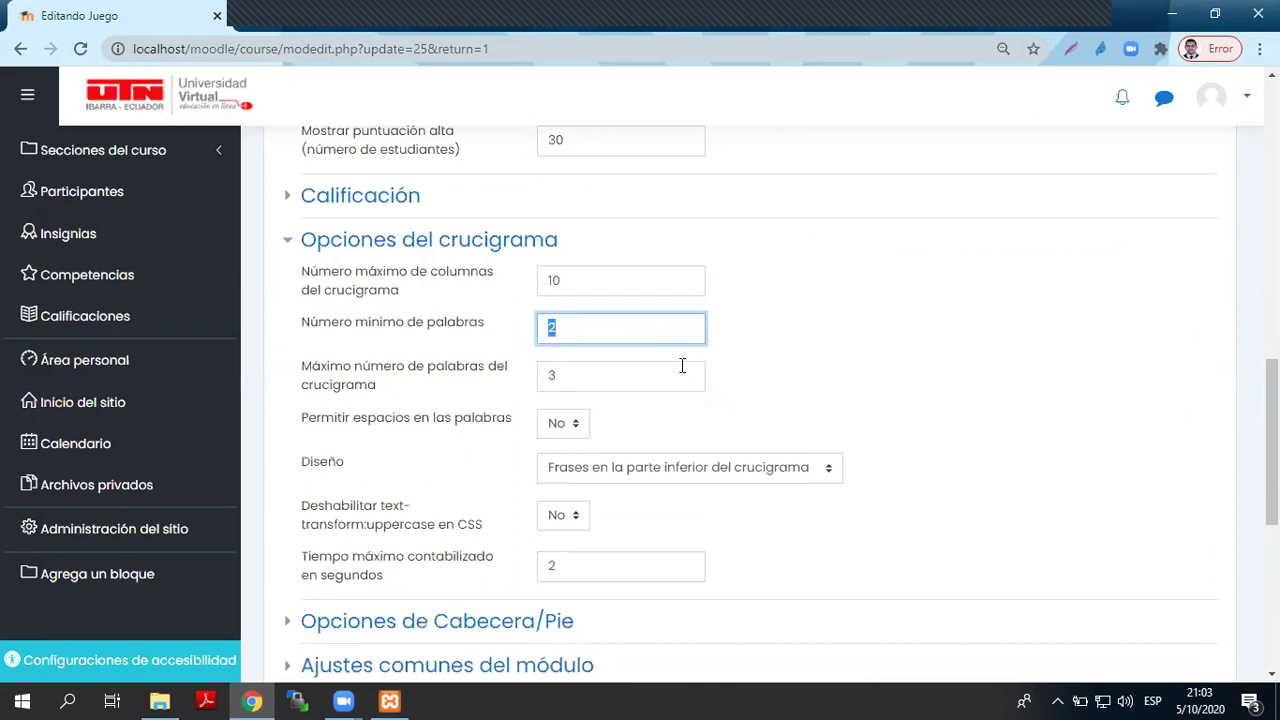
pyautogui.moveTo(612, 378); pyautogui.dragTo(546, 378)
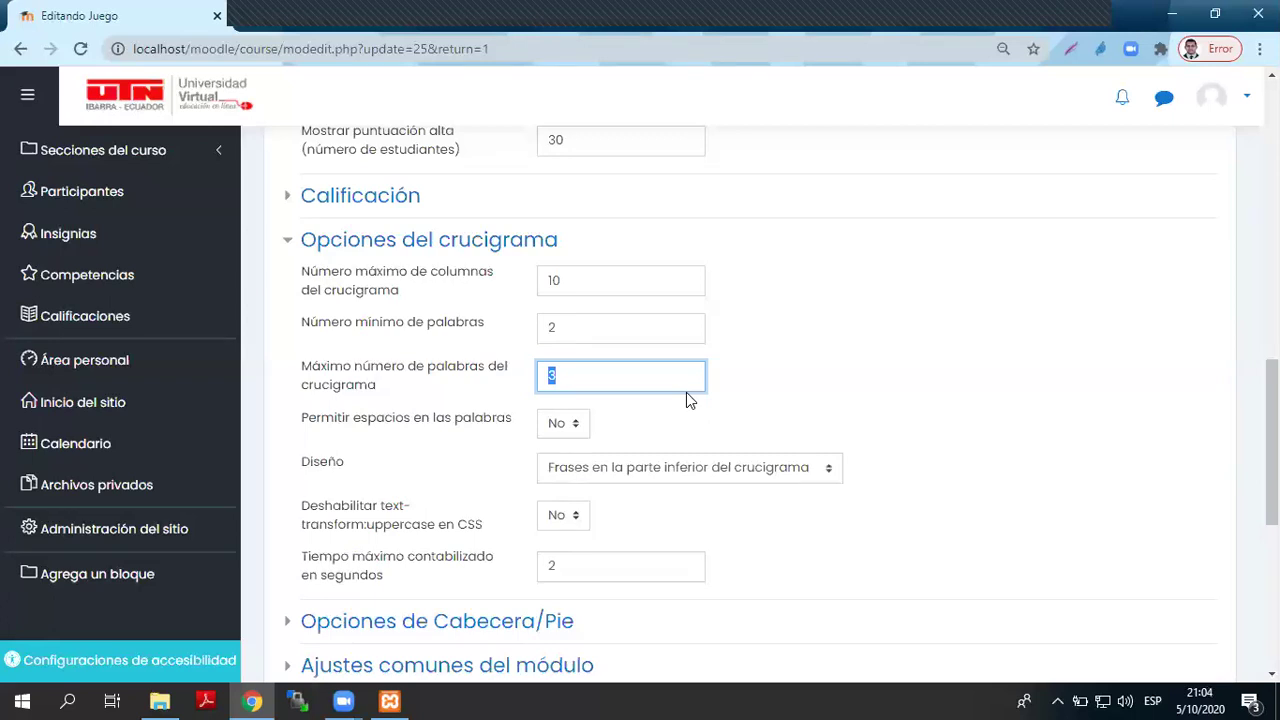
pyautogui.write('10')
pyautogui.scroll(-5, 571, 569)
pyautogui.click(884, 358)
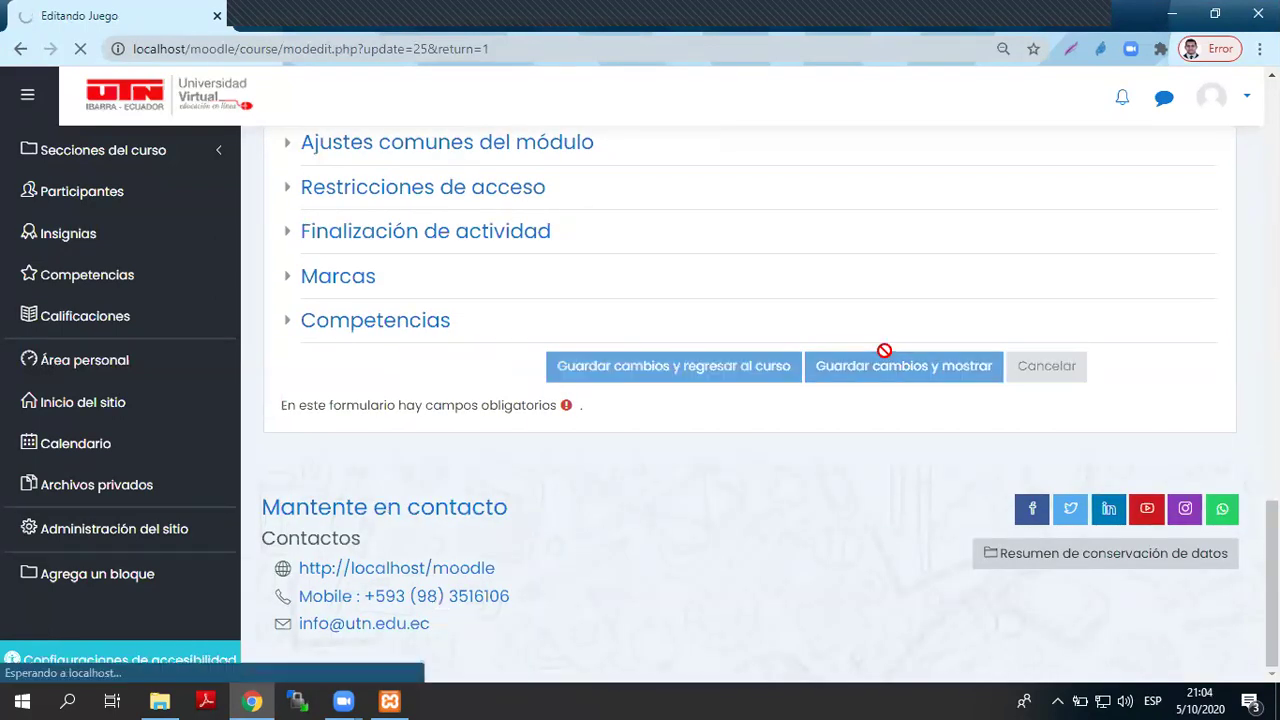
pyautogui.scroll(-2, 857, 377)
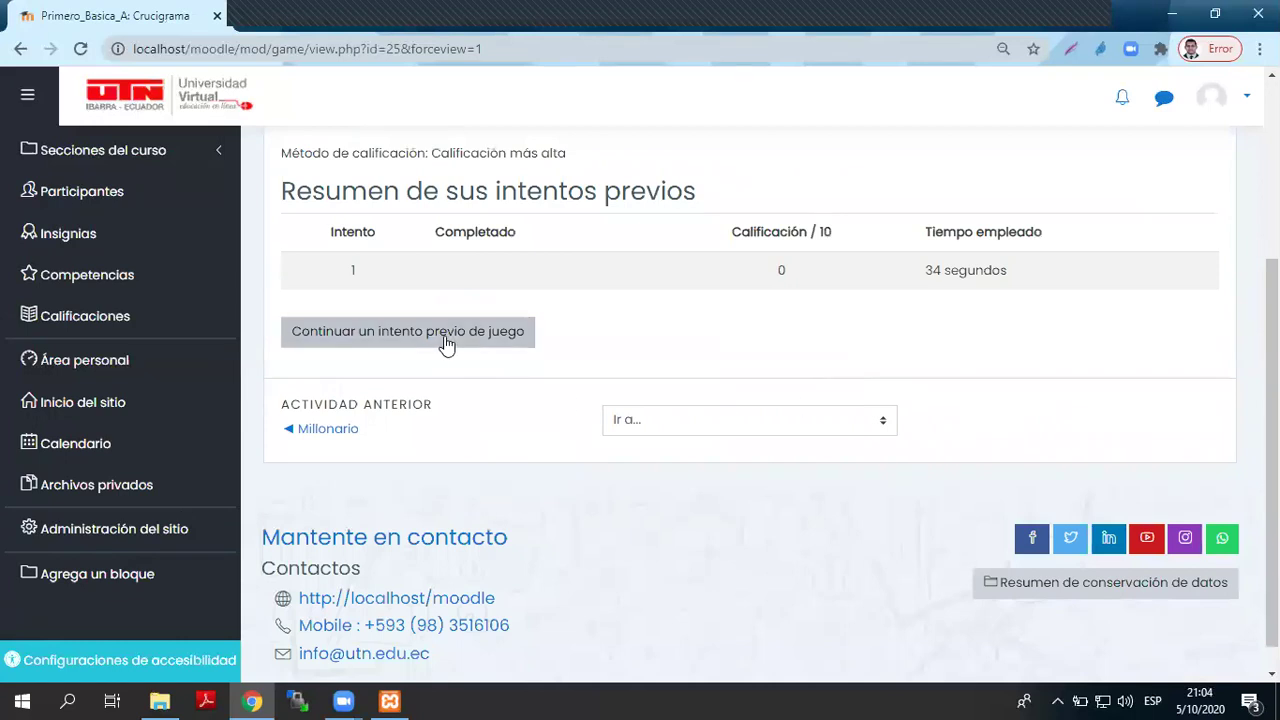
# - Resume the crossword attempt and enter MOODLE as the first across word
pyautogui.click(447, 338)
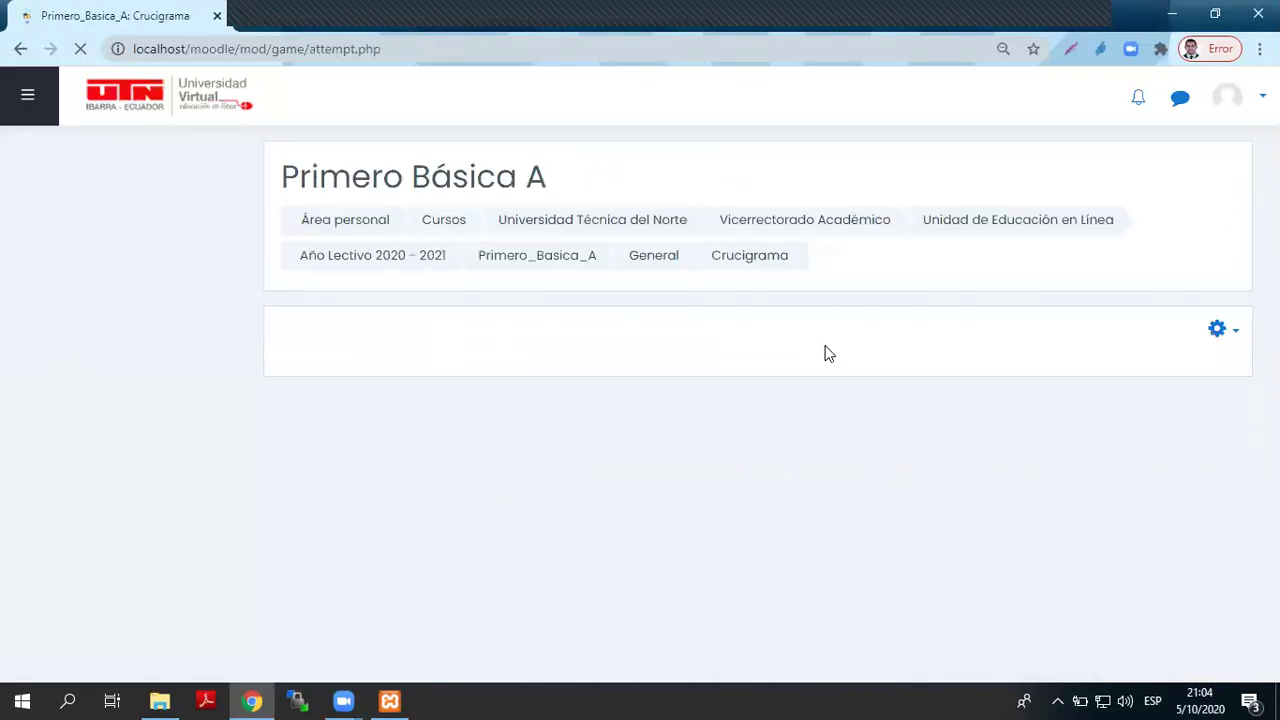
pyautogui.scroll(-1, 826, 353)
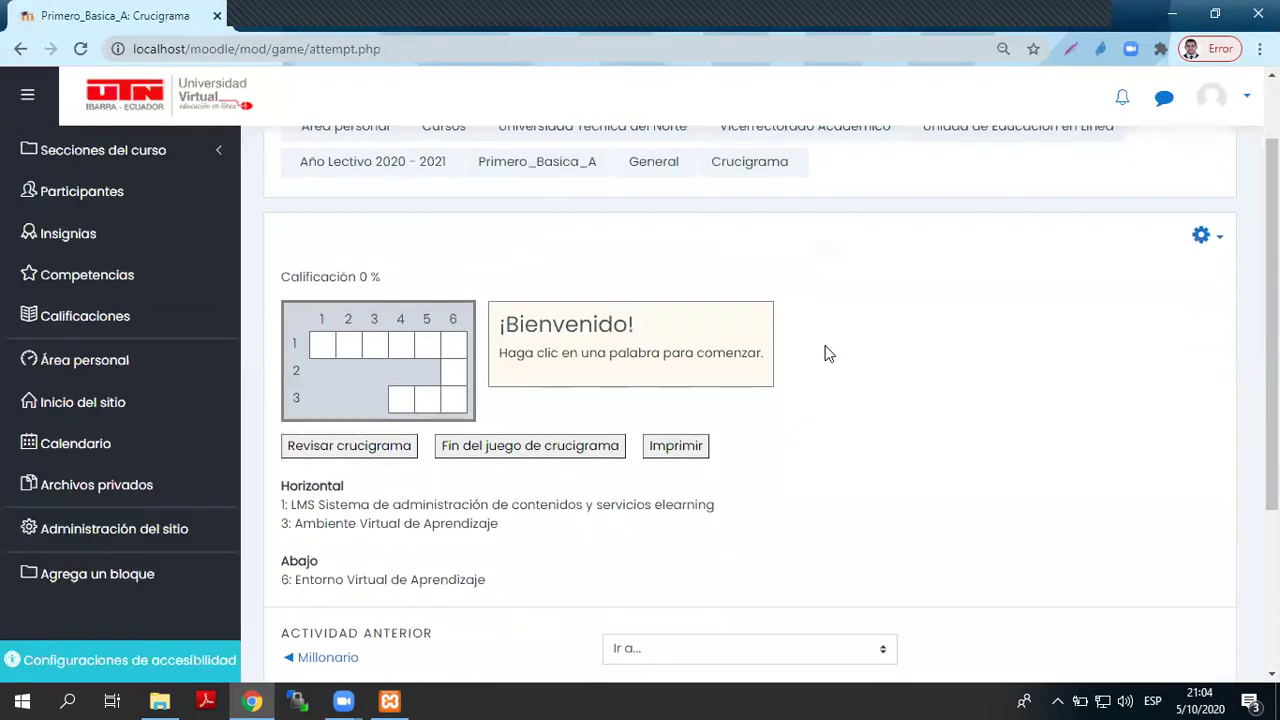
pyautogui.click(332, 358)
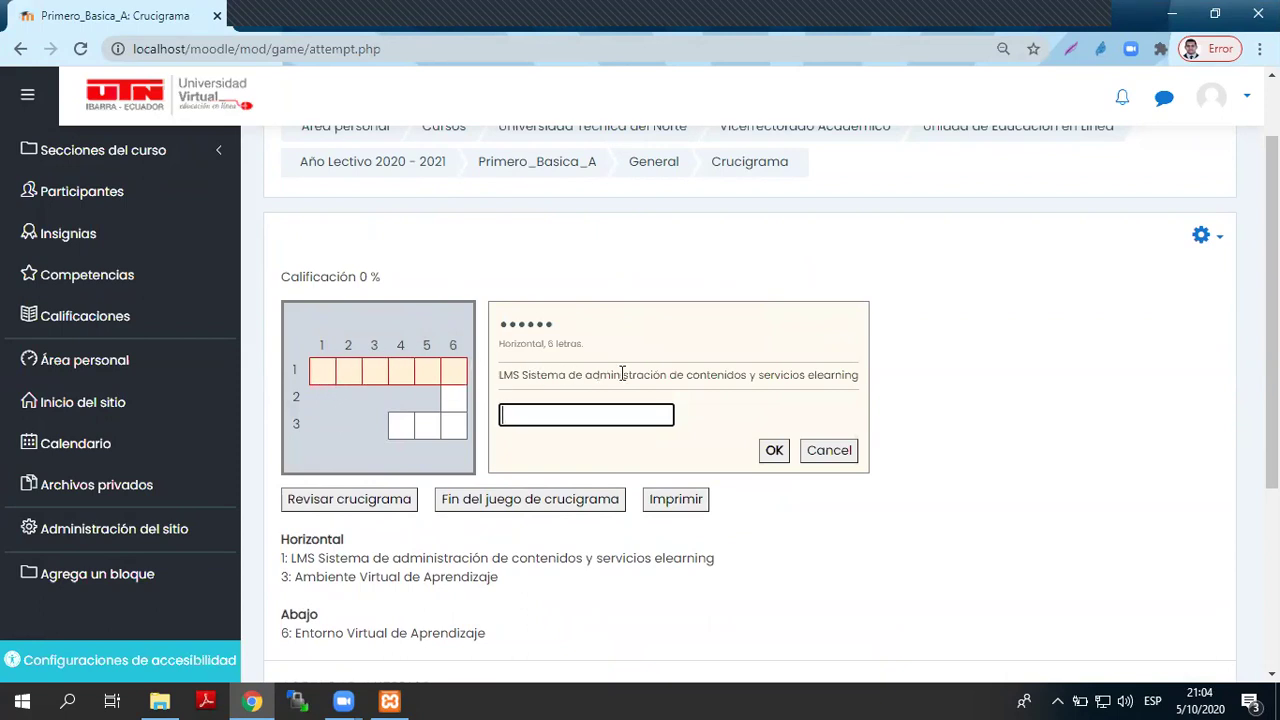
pyautogui.write('MOODLE')
pyautogui.click(772, 450)
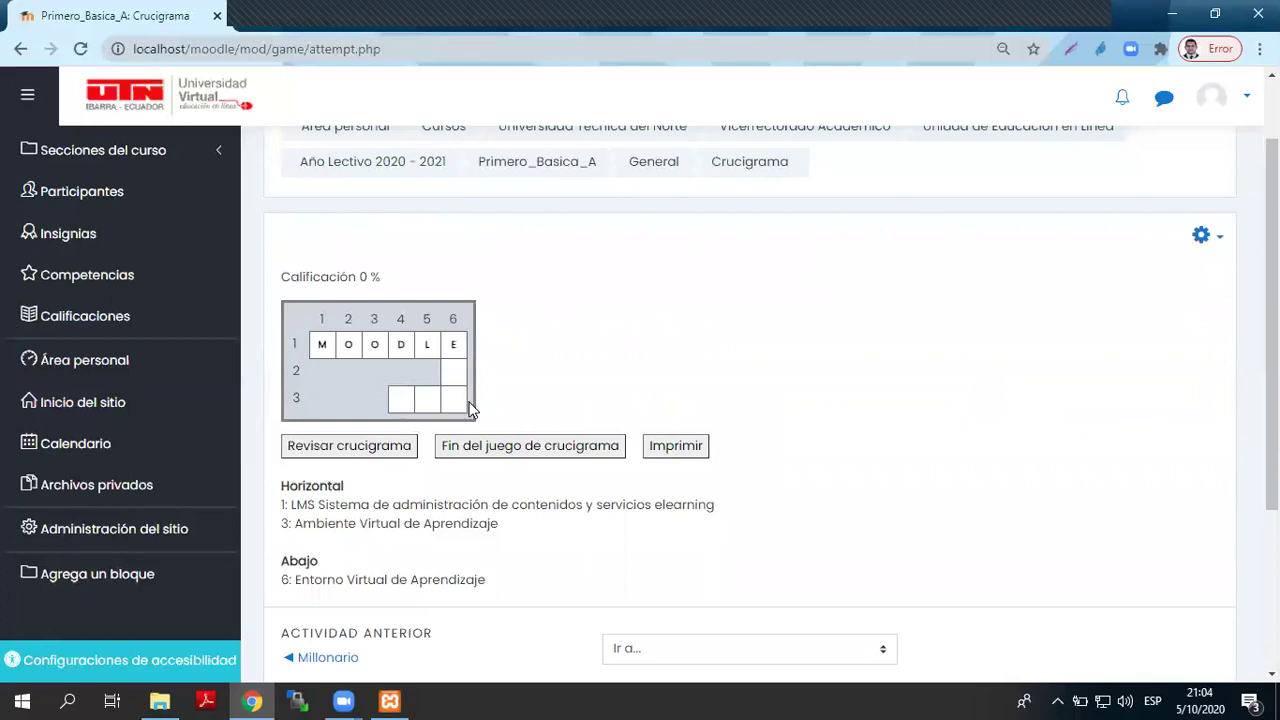
# - Fill in EVA down and AVA across, then finish the crossword game
pyautogui.click(451, 345)
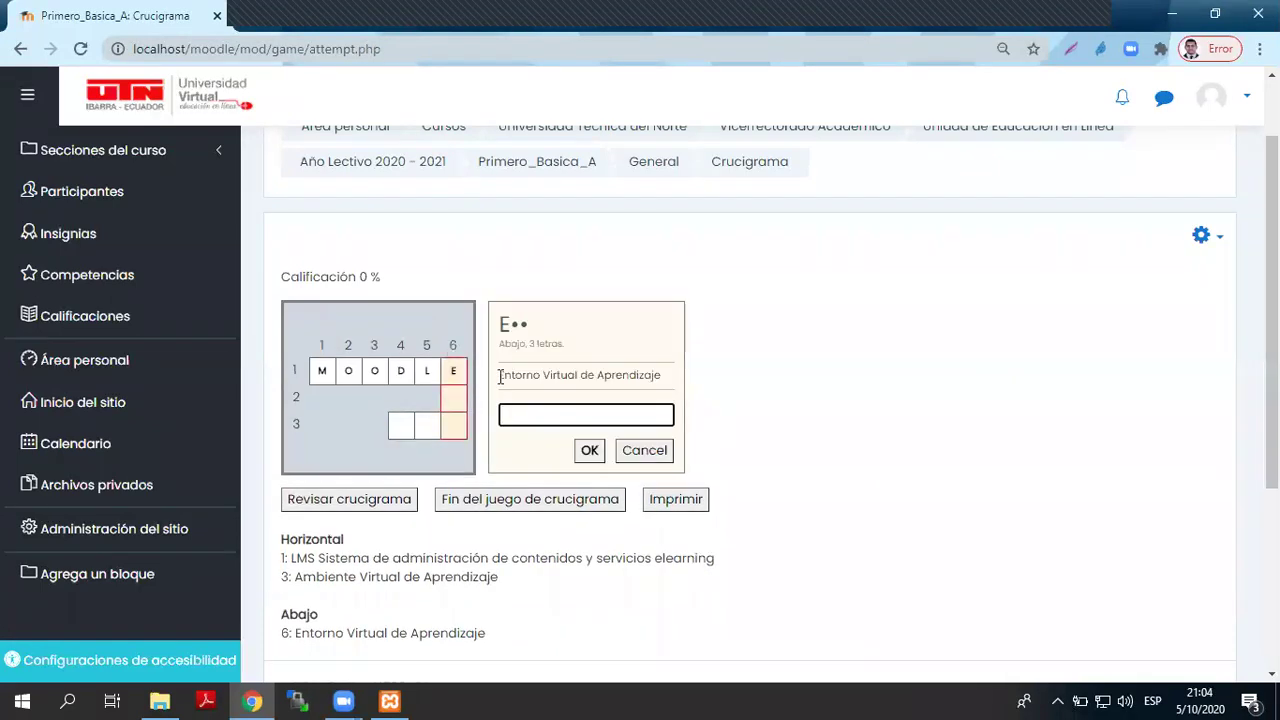
pyautogui.write('EVA')
pyautogui.click(589, 451)
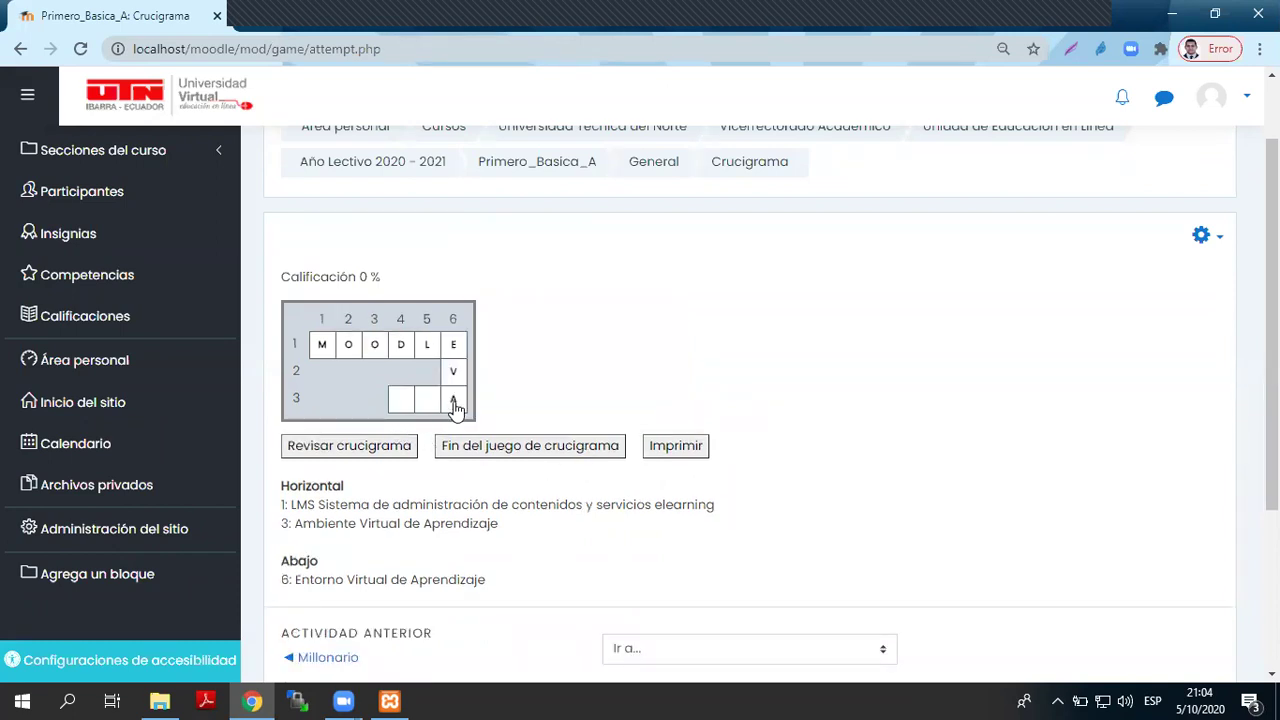
pyautogui.click(454, 402)
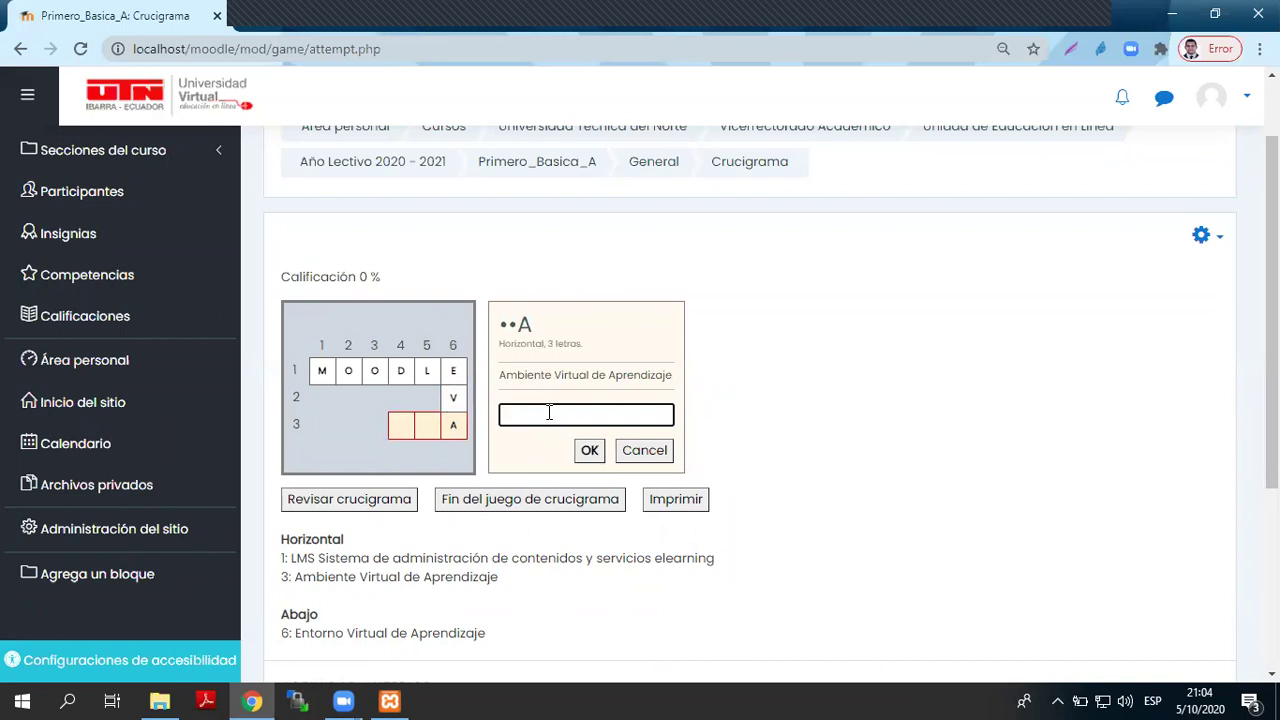
pyautogui.write('AVA')
pyautogui.click(590, 451)
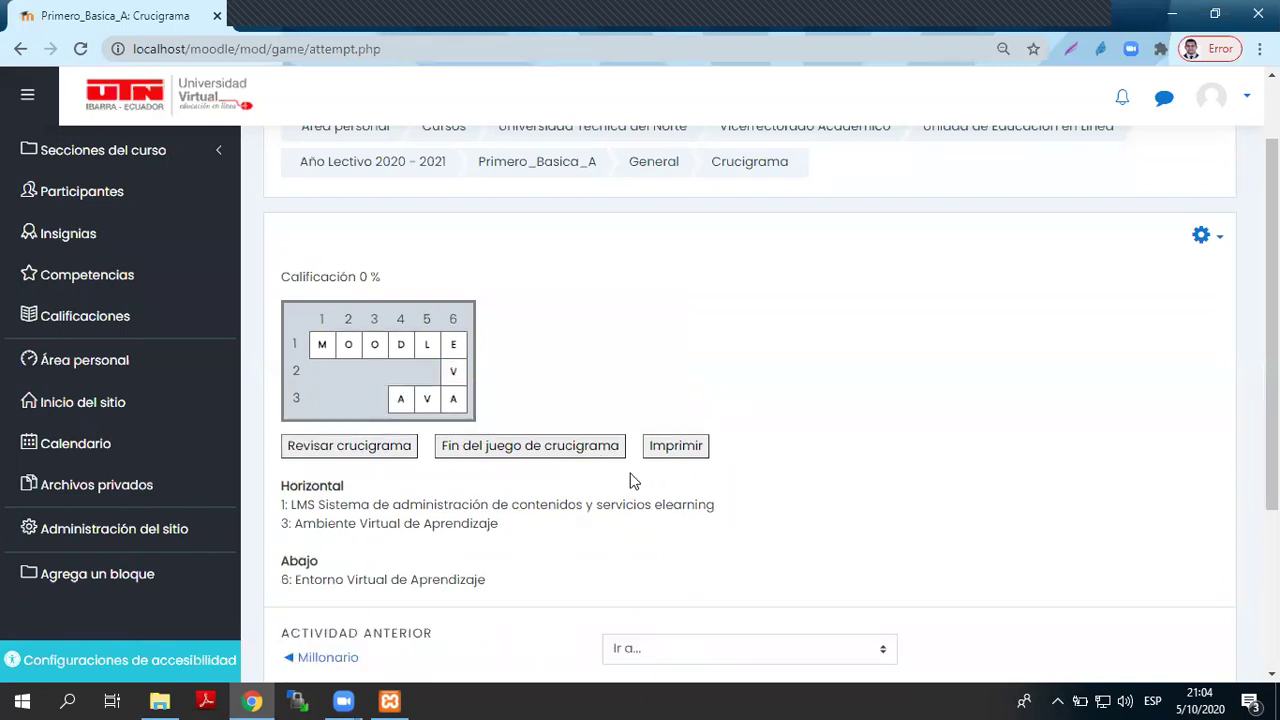
pyautogui.click(484, 459)
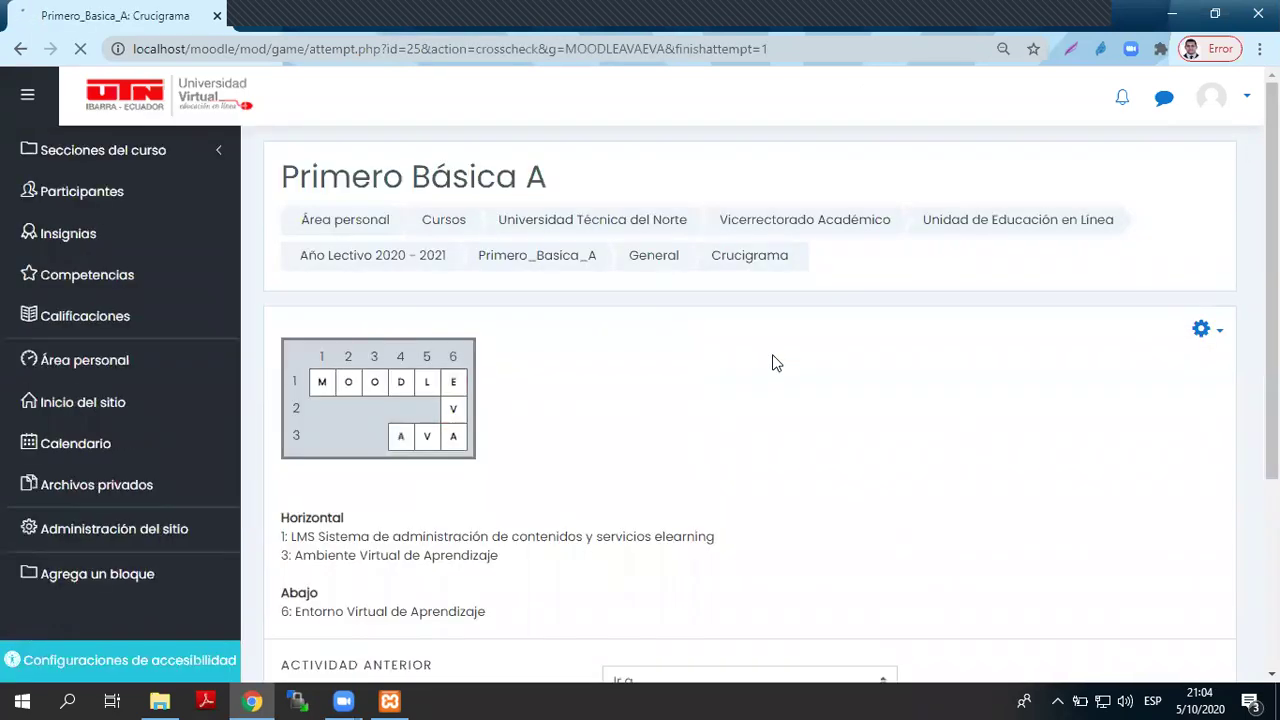
pyautogui.scroll(-2, 771, 363)
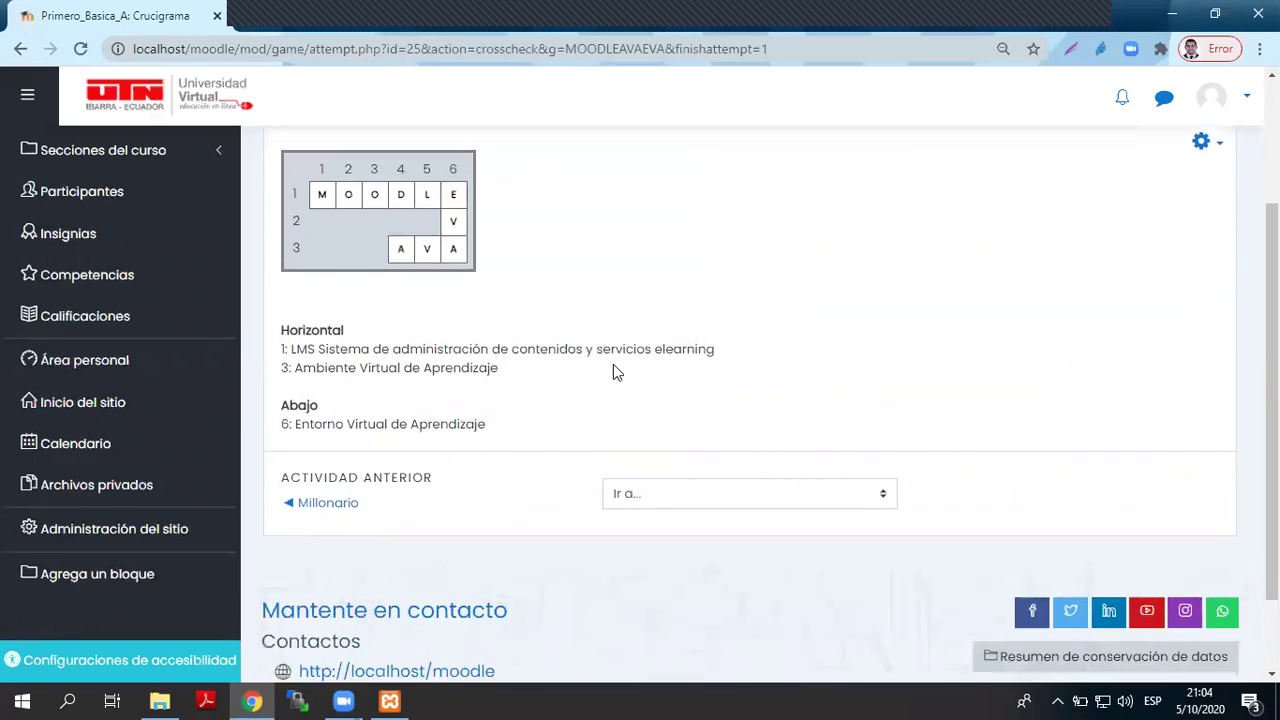
pyautogui.scroll(1, 564, 383)
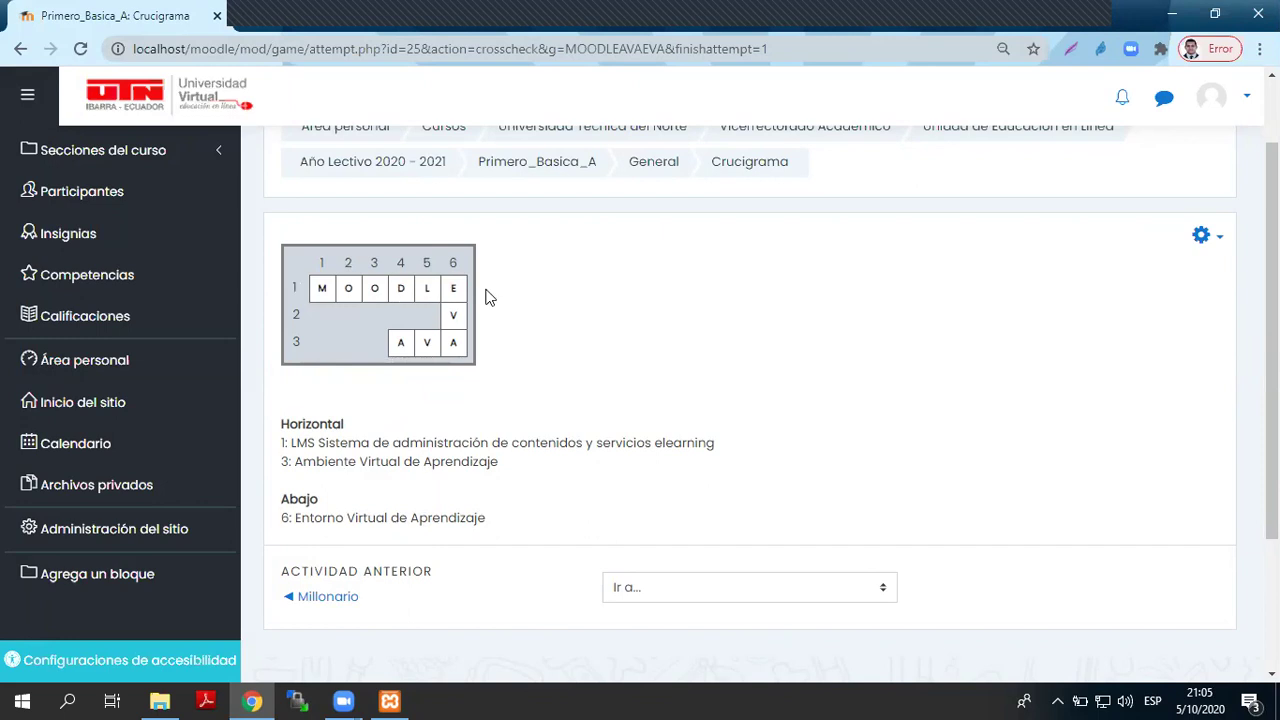
# - Open the crossword's Editar ajustes form and expand Opciones del crucigrama, checking the 10-column limit
pyautogui.click(1210, 238)
pyautogui.click(1100, 283)
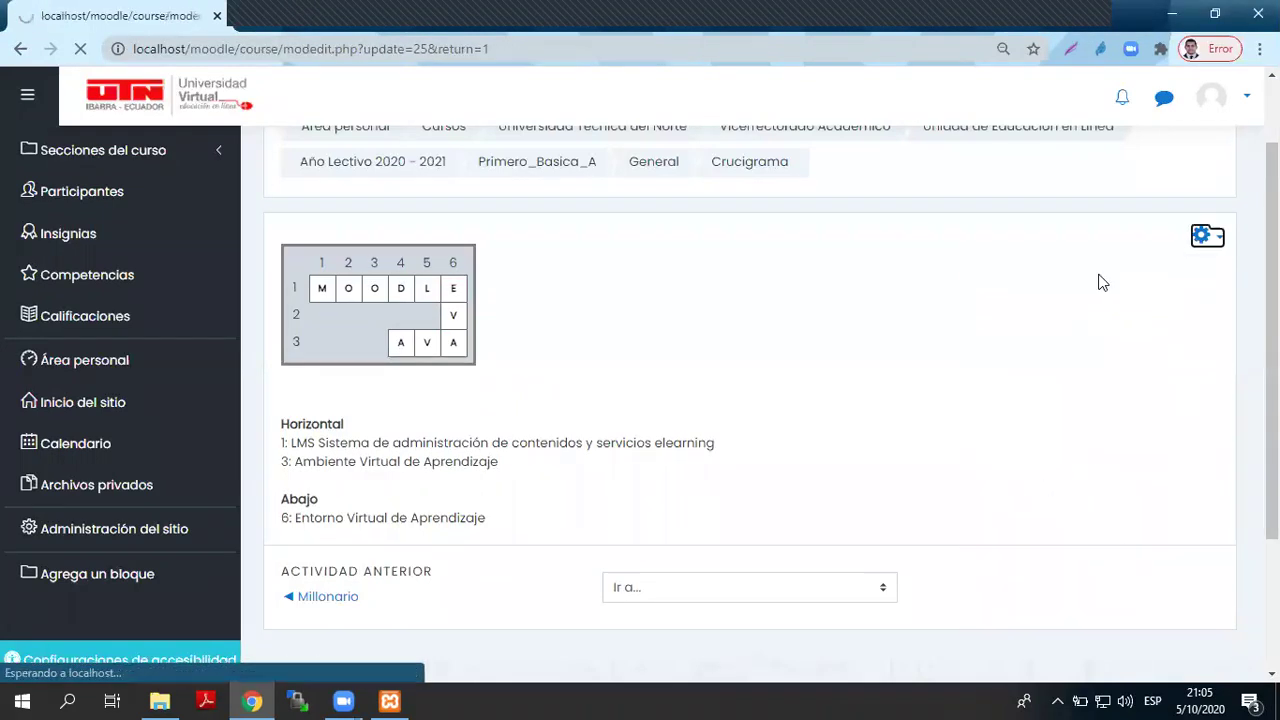
pyautogui.scroll(-8, 428, 500)
pyautogui.scroll(-3, 422, 508)
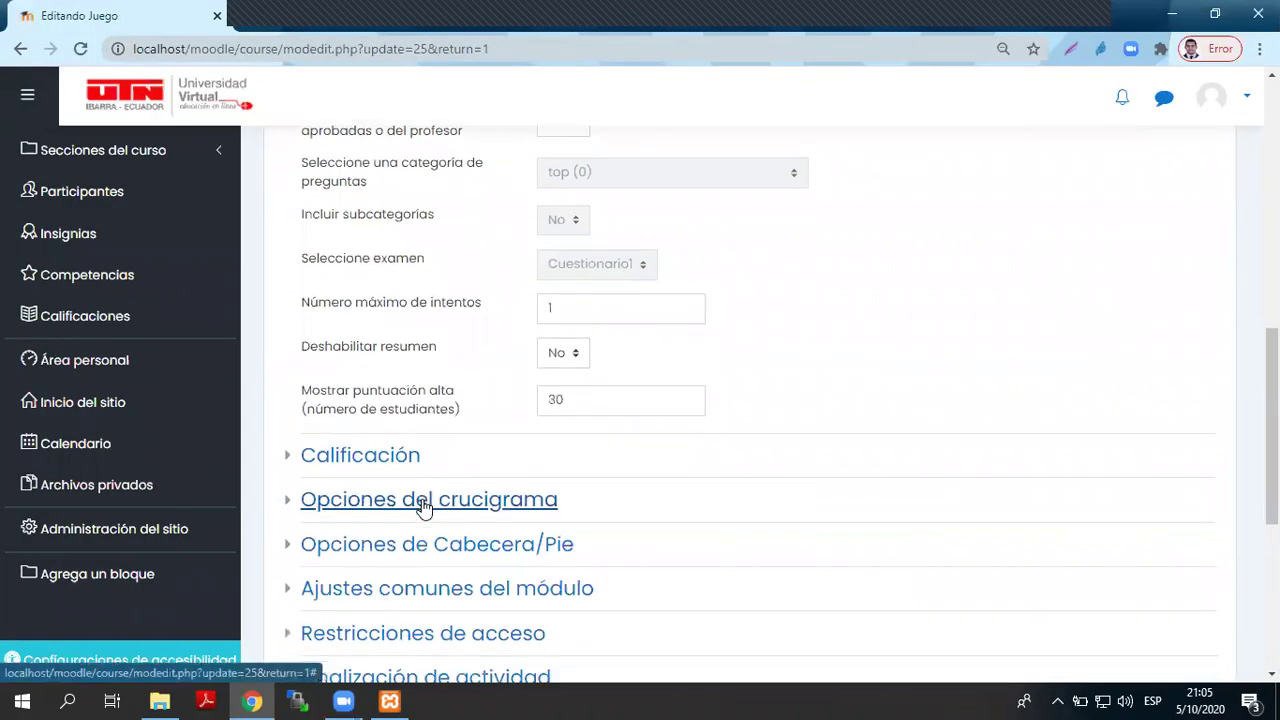
pyautogui.click(386, 330)
pyautogui.moveTo(576, 363); pyautogui.dragTo(523, 365)
pyautogui.click(582, 362)
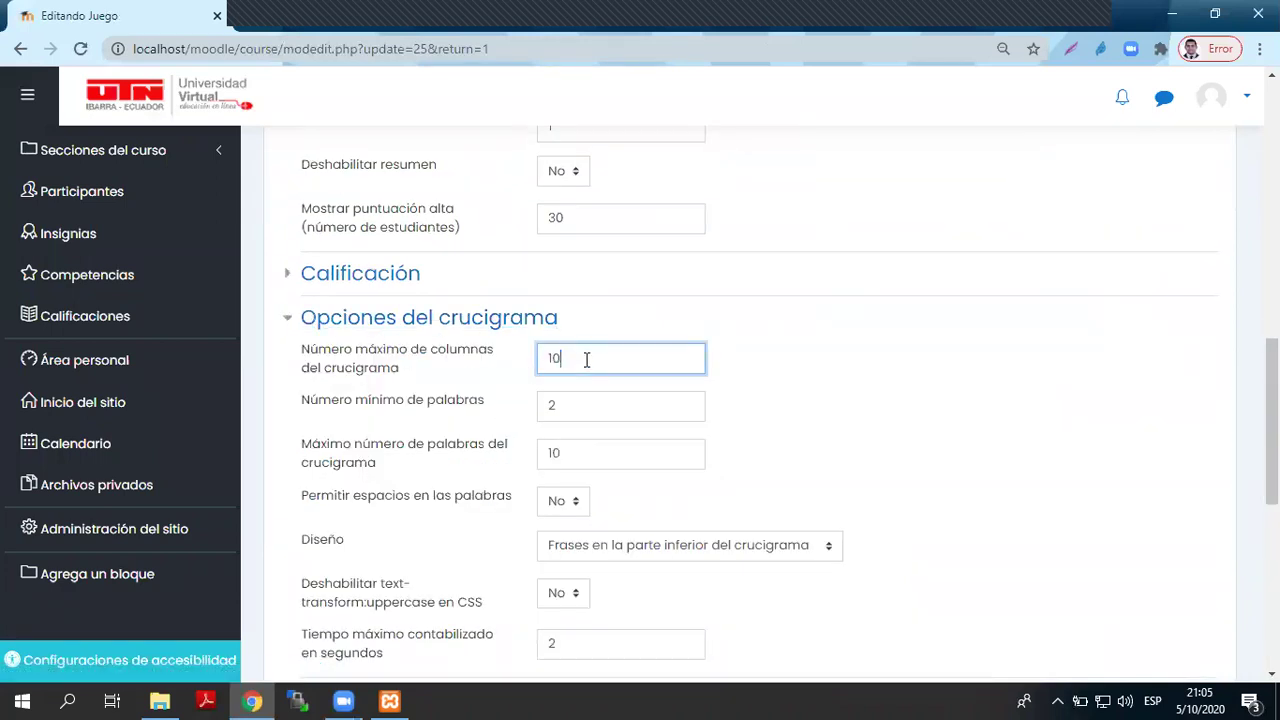
pyautogui.moveTo(581, 362); pyautogui.dragTo(540, 366)
pyautogui.click(583, 358)
# - Change the maximum number of crossword words from 10 to 200
pyautogui.click(572, 456)
pyautogui.click(587, 363)
pyautogui.click(587, 466)
pyautogui.click(594, 375)
pyautogui.click(572, 468)
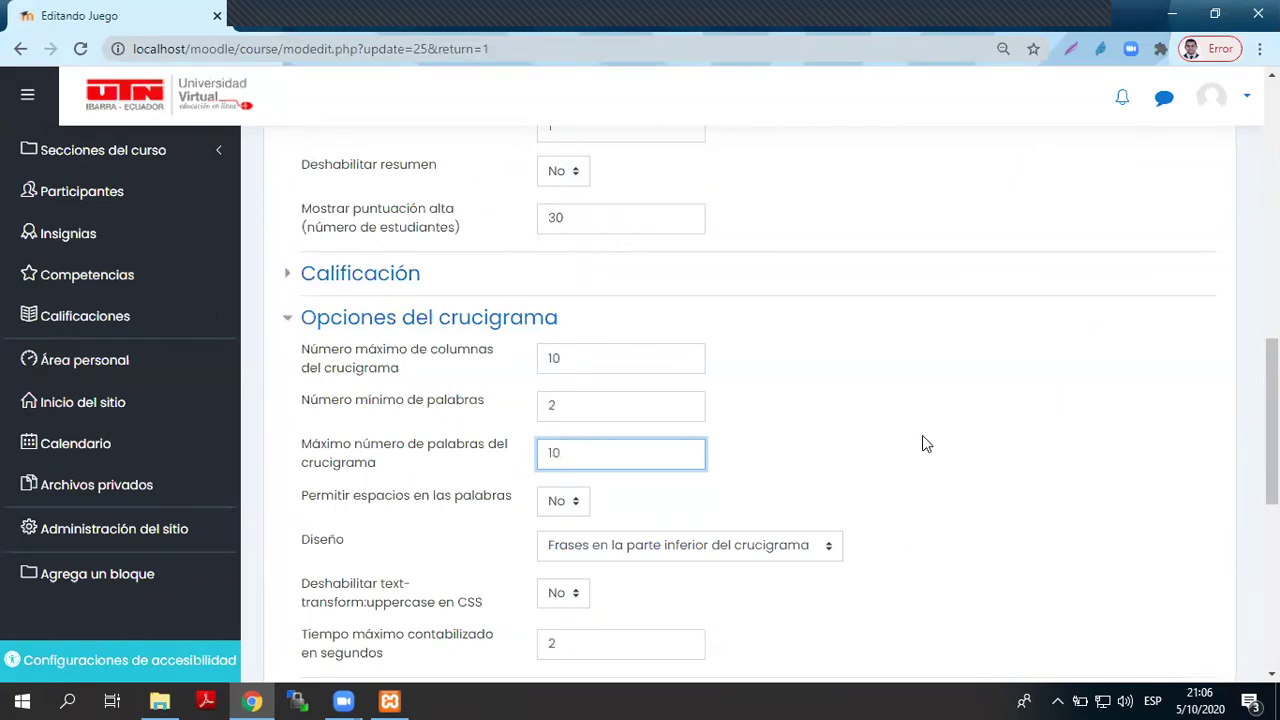
pyautogui.moveTo(603, 454); pyautogui.dragTo(550, 453)
pyautogui.click(585, 452)
pyautogui.press('BackSpace')
pyautogui.press('BackSpace')
pyautogui.write('200')
pyautogui.click(827, 466)
pyautogui.moveTo(586, 360); pyautogui.dragTo(540, 360)
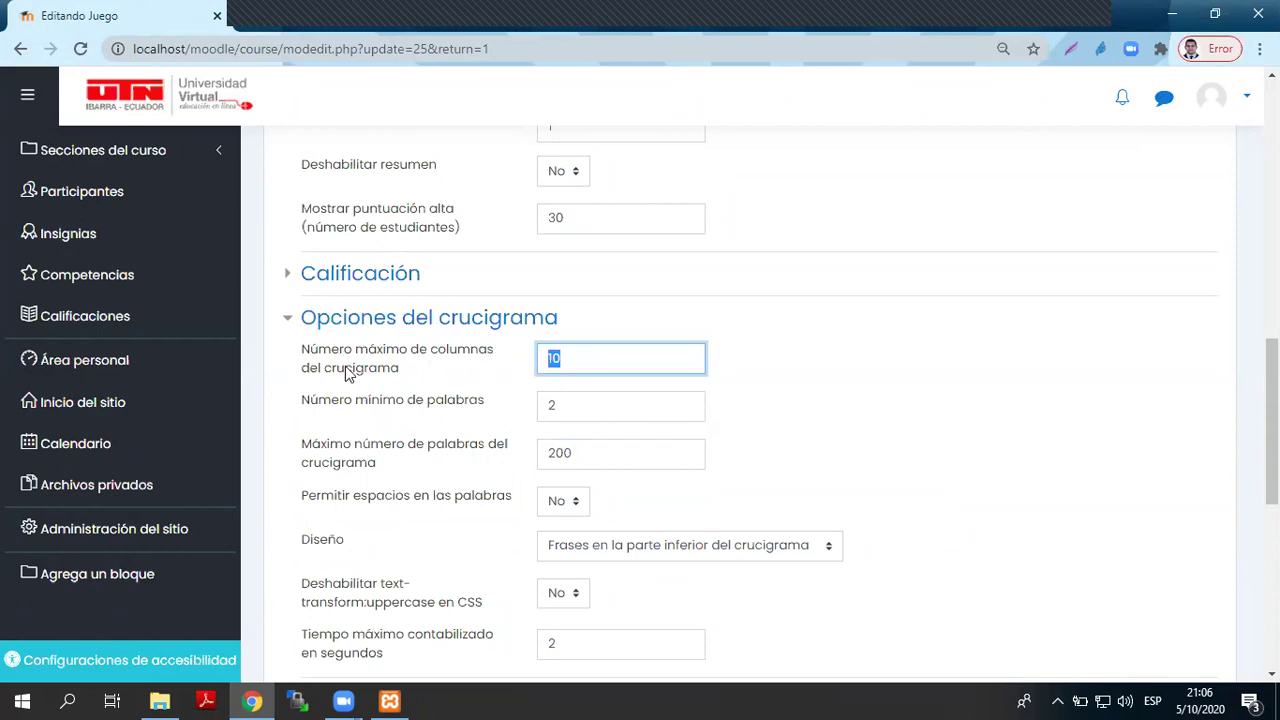
pyautogui.click(581, 358)
pyautogui.moveTo(583, 363); pyautogui.dragTo(531, 363)
# - Launch Excel 2013 from Windows search with 'EX' and start a blank workbook
pyautogui.click(68, 701)
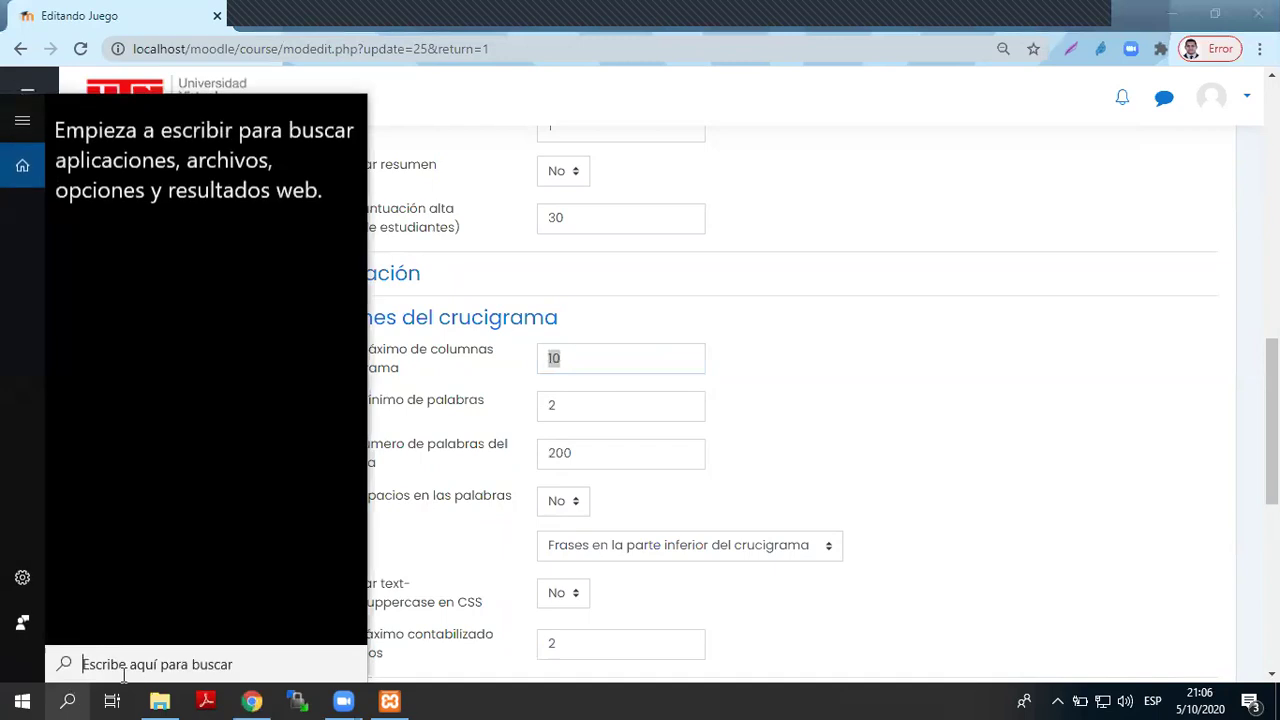
pyautogui.write('EX')
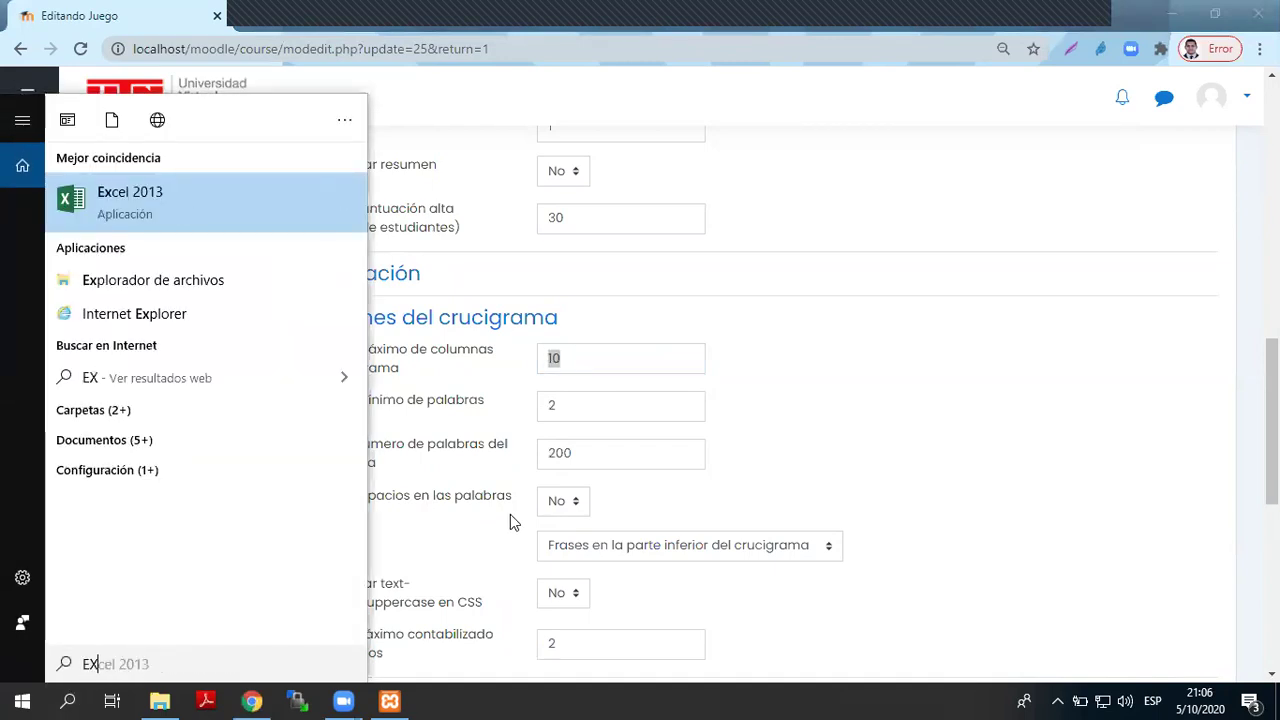
pyautogui.press('Return')
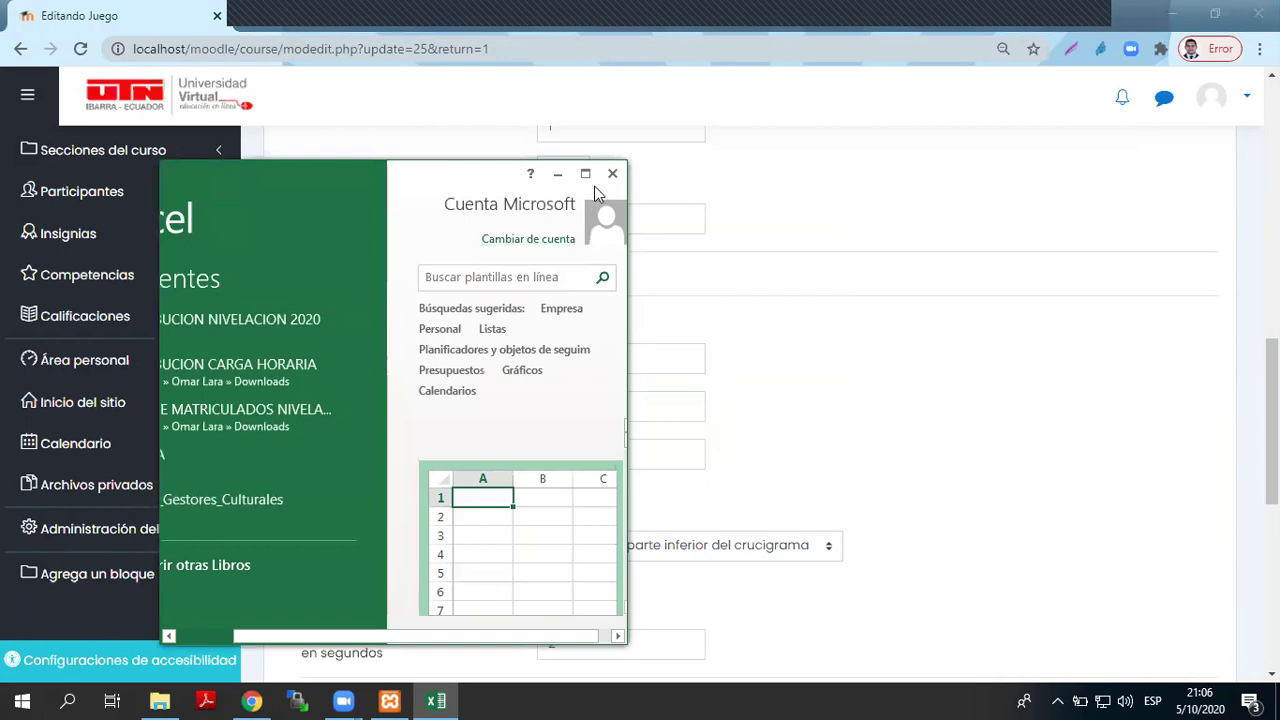
pyautogui.click(589, 175)
pyautogui.click(499, 262)
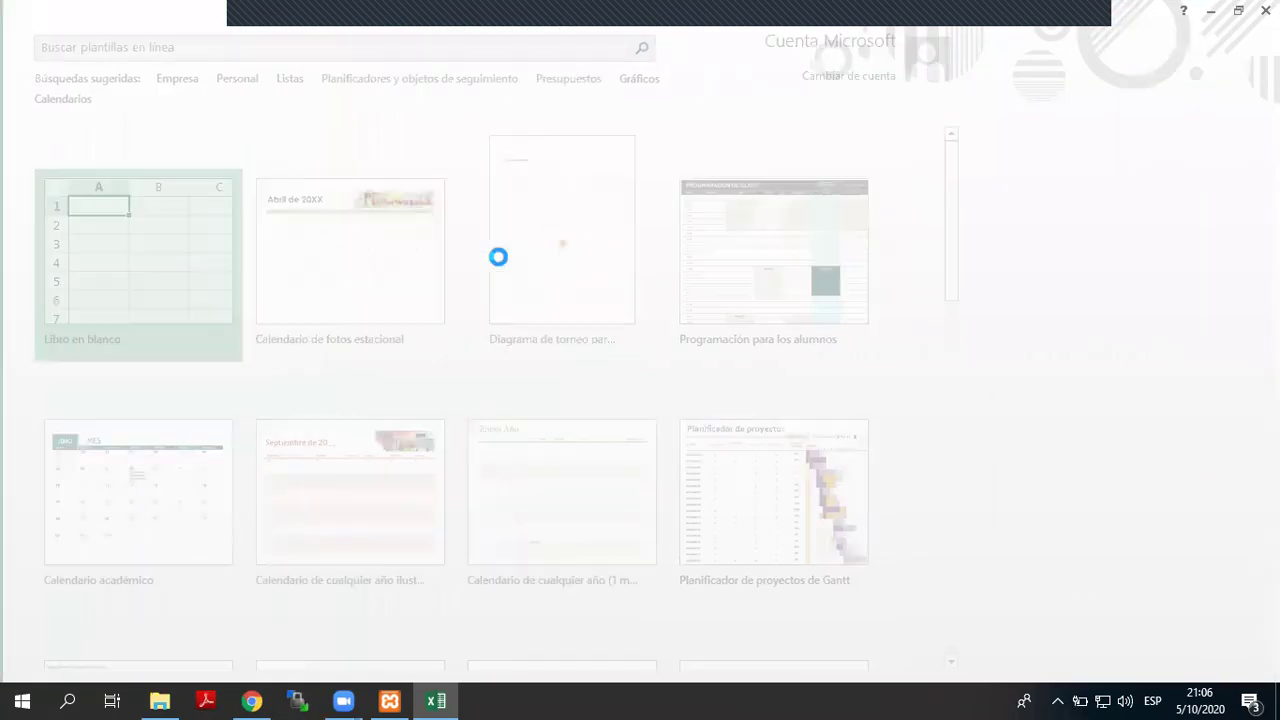
# - Enter 1 in cell B2 and dismiss the Office activation notice
pyautogui.click(117, 221)
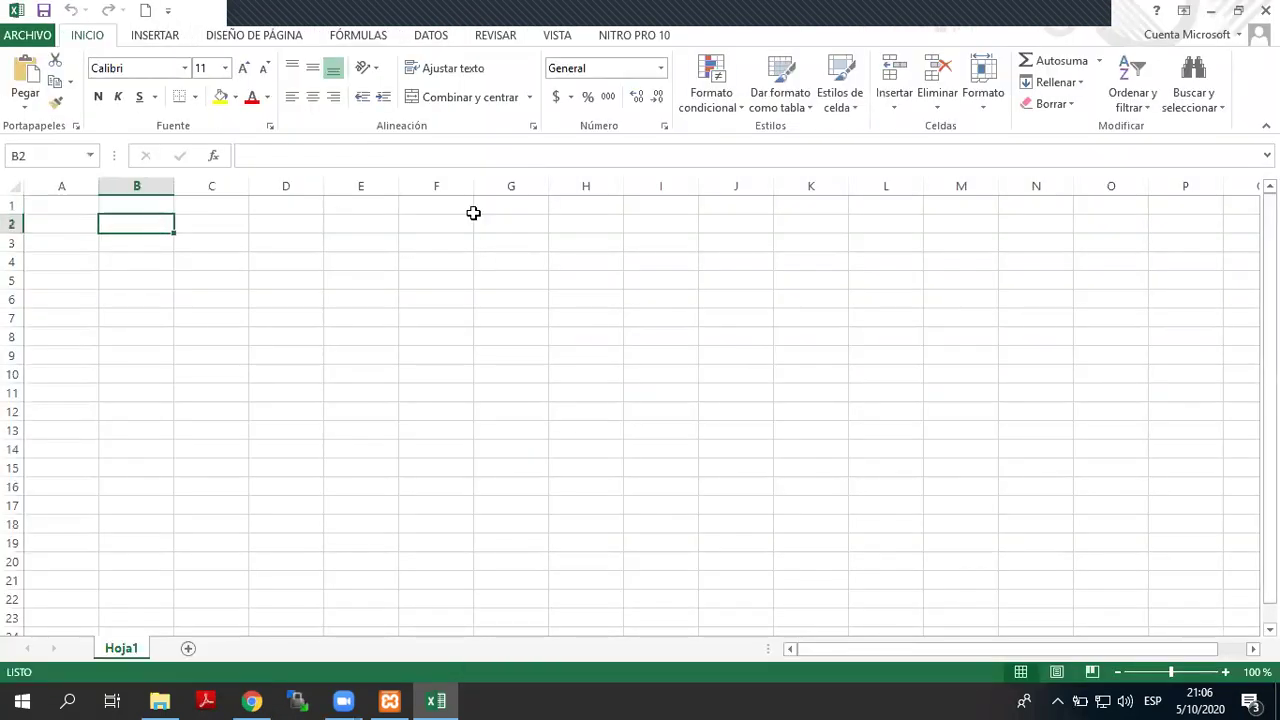
pyautogui.write('1')
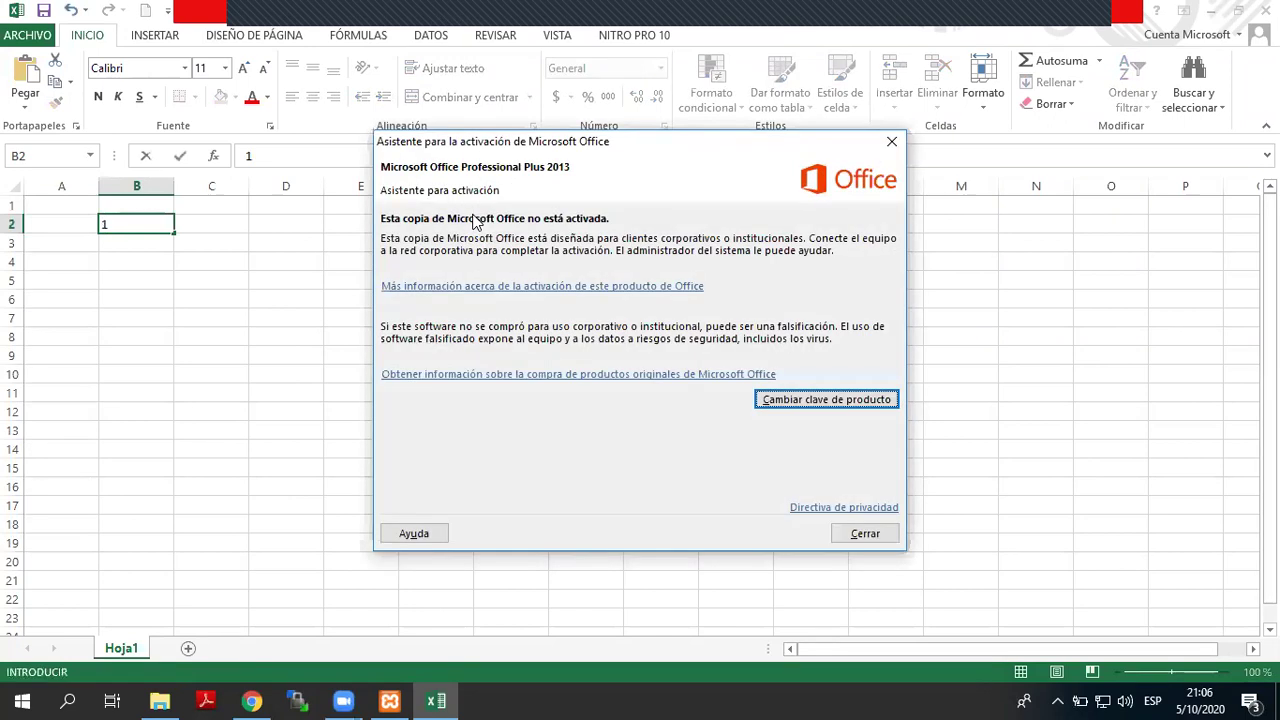
pyautogui.click(865, 532)
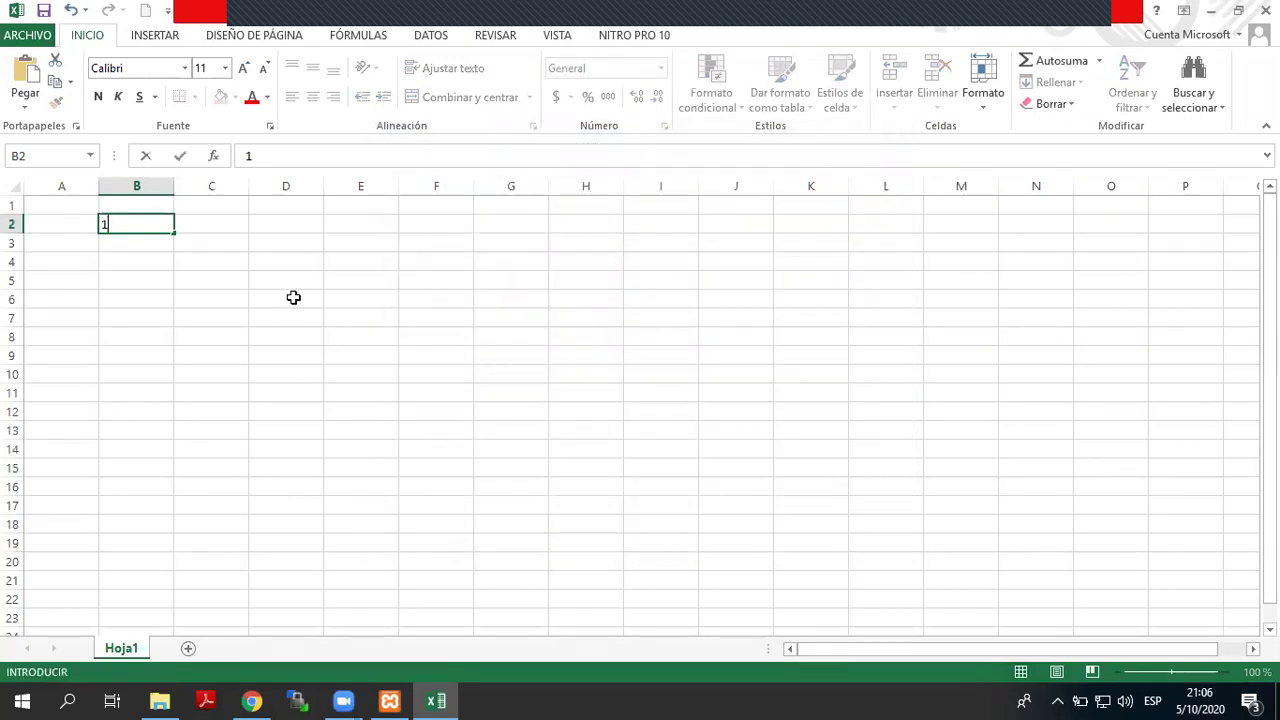
pyautogui.click(197, 229)
# - Fill cells C2 to F2 with 2, 3, 4 and 5, then return to Moodle
pyautogui.write('2')
pyautogui.press('Tab')
pyautogui.write('3')
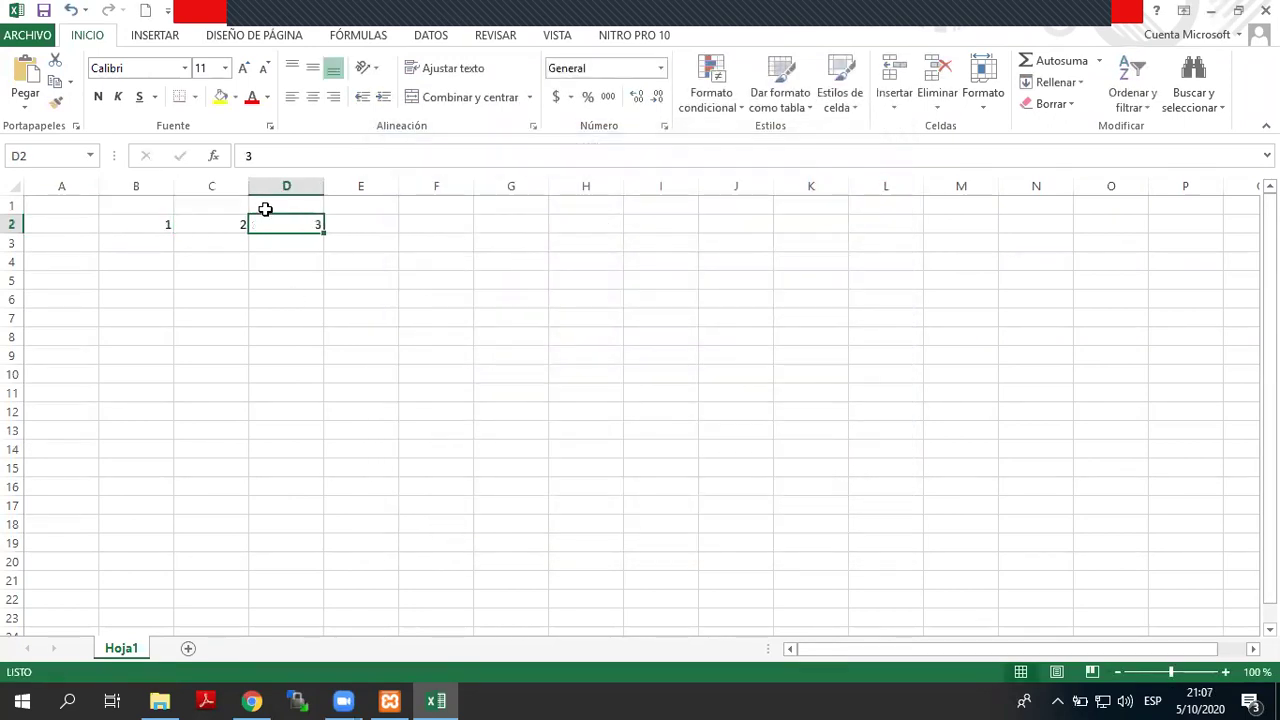
pyautogui.press('Tab')
pyautogui.write('4')
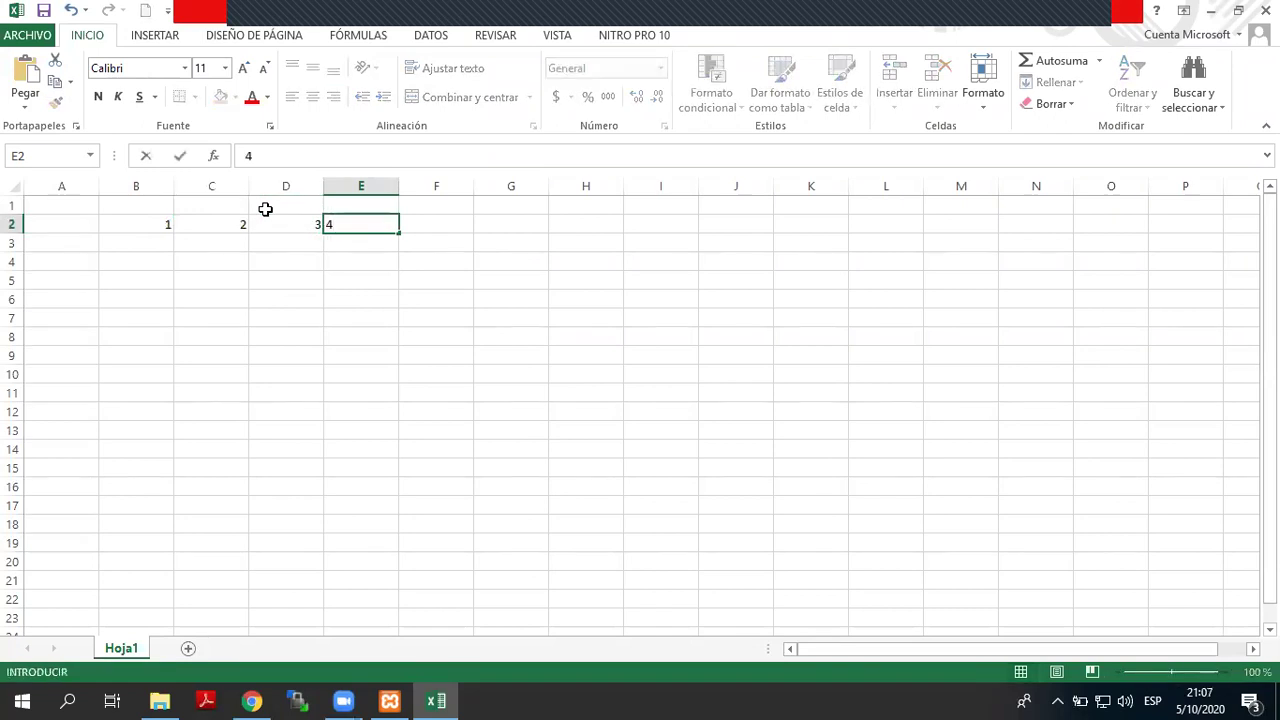
pyautogui.press('Tab')
pyautogui.write('5')
pyautogui.press('Tab')
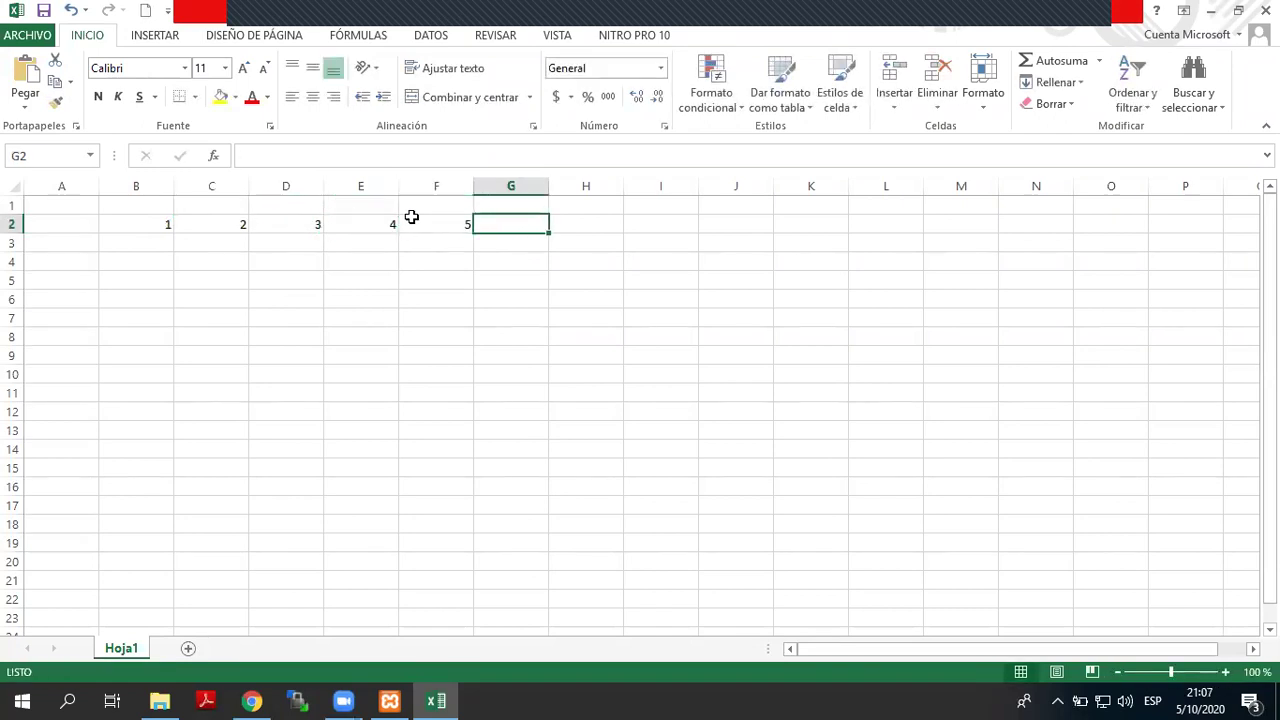
pyautogui.click(762, 217)
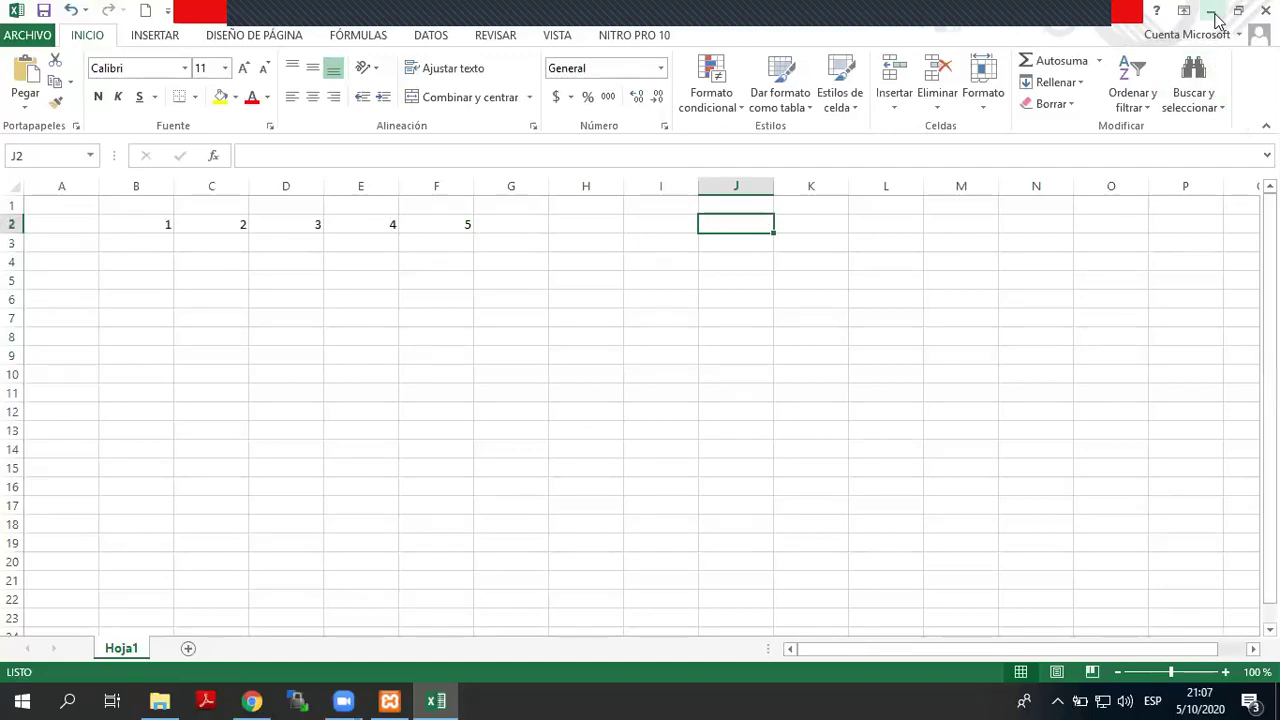
pyautogui.click(1214, 16)
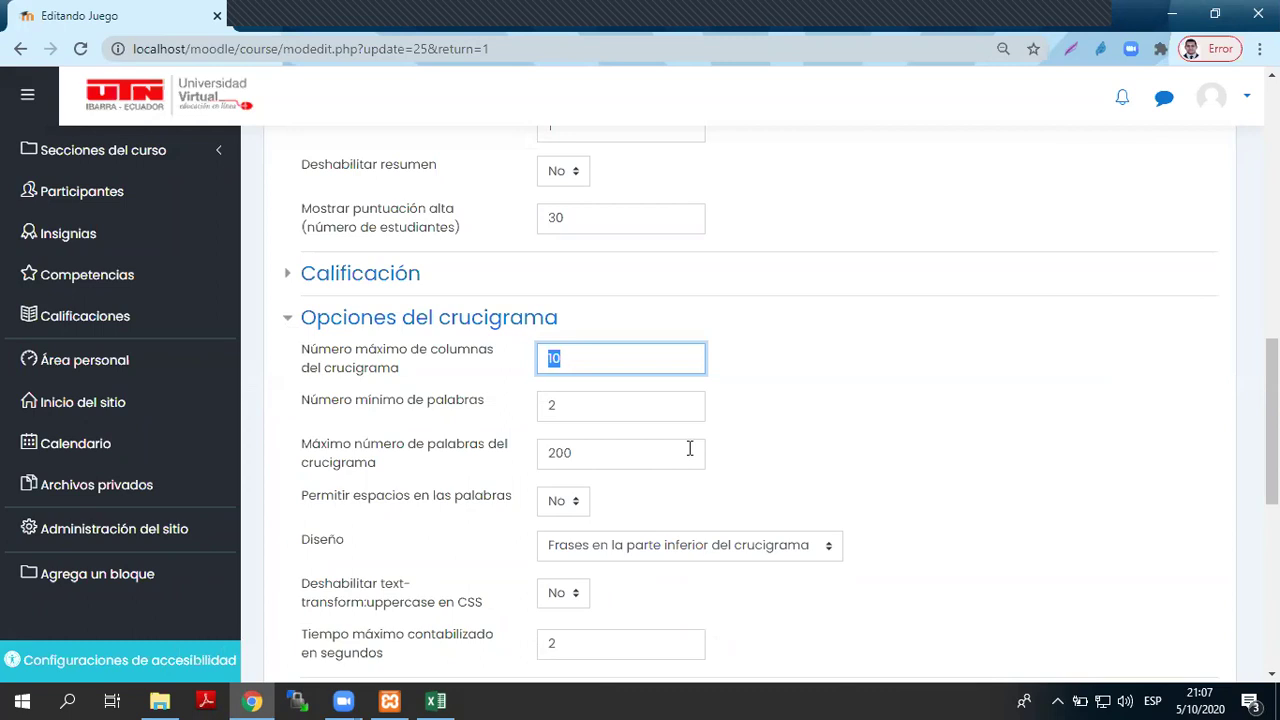
pyautogui.scroll(-1, 689, 449)
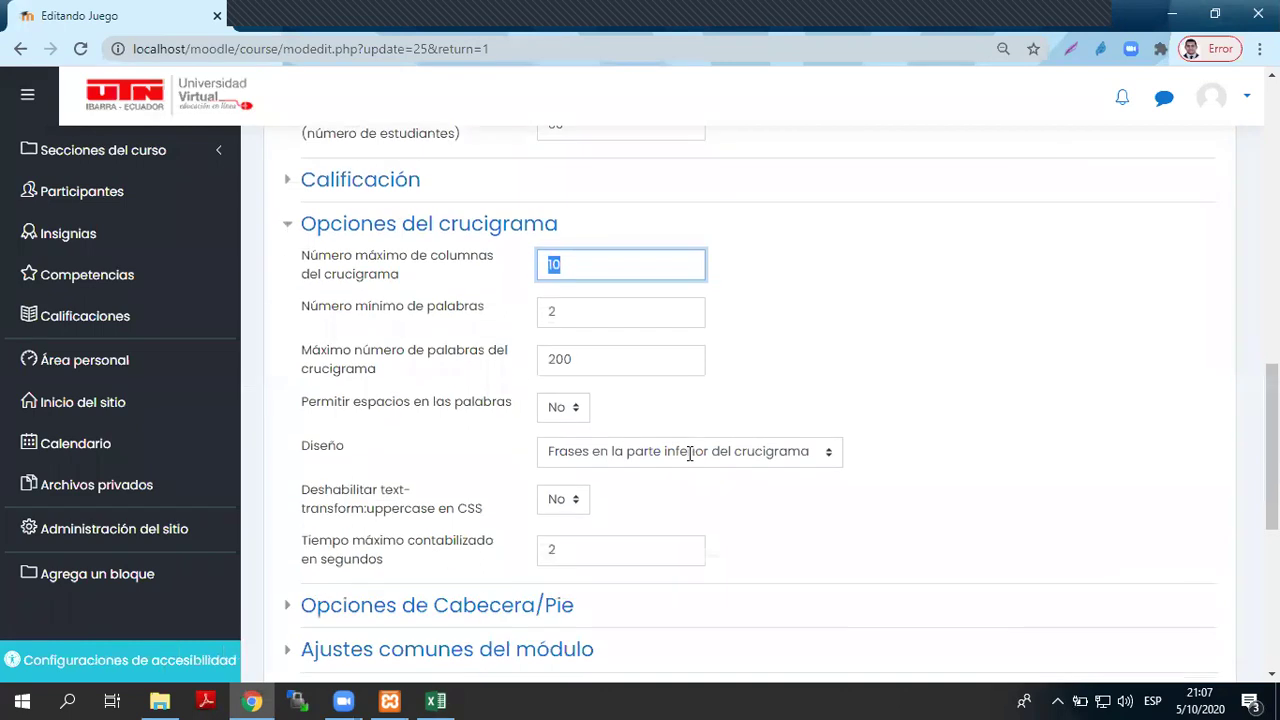
pyautogui.scroll(-2, 688, 452)
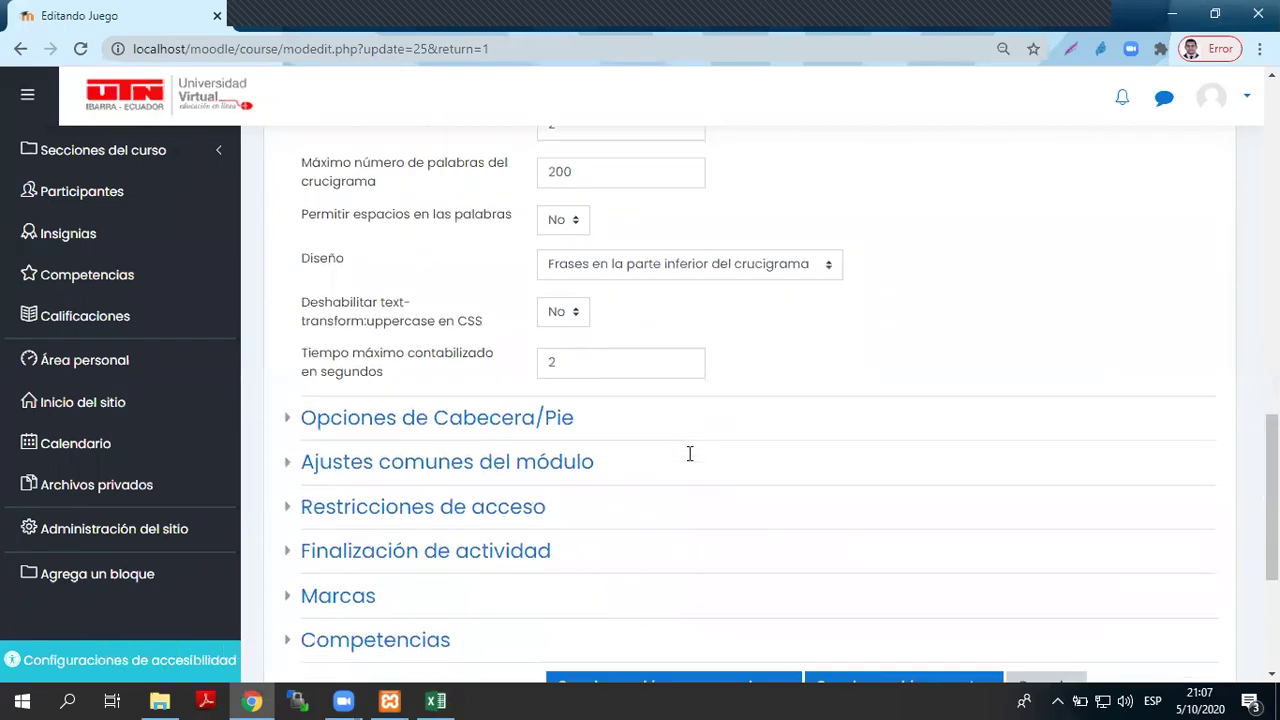
pyautogui.scroll(-1, 688, 460)
pyautogui.press('Tab')
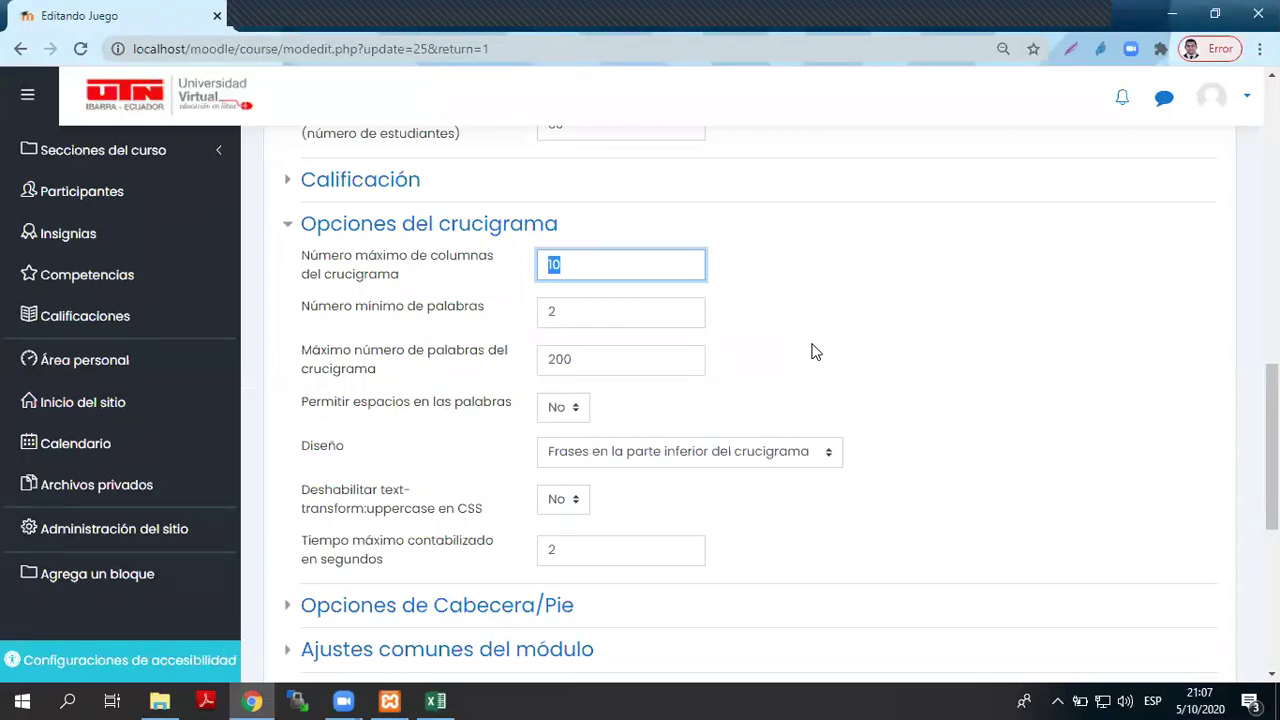
pyautogui.click(588, 266)
pyautogui.doubleClick(548, 264)
pyautogui.click(591, 264)
pyautogui.doubleClick(551, 264)
pyautogui.click(560, 265)
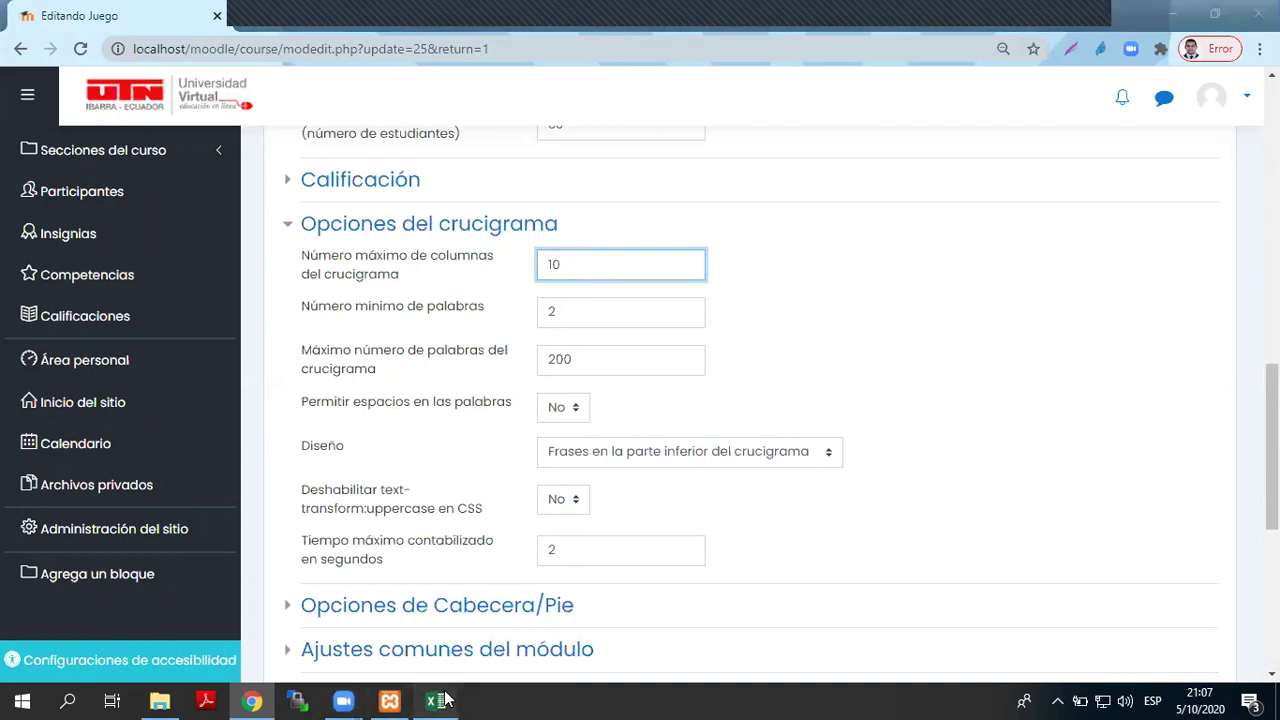
pyautogui.click(435, 700)
# - Select B2:J22 as an example crossword grid, then clear the selection
pyautogui.moveTo(171, 222); pyautogui.dragTo(728, 506)
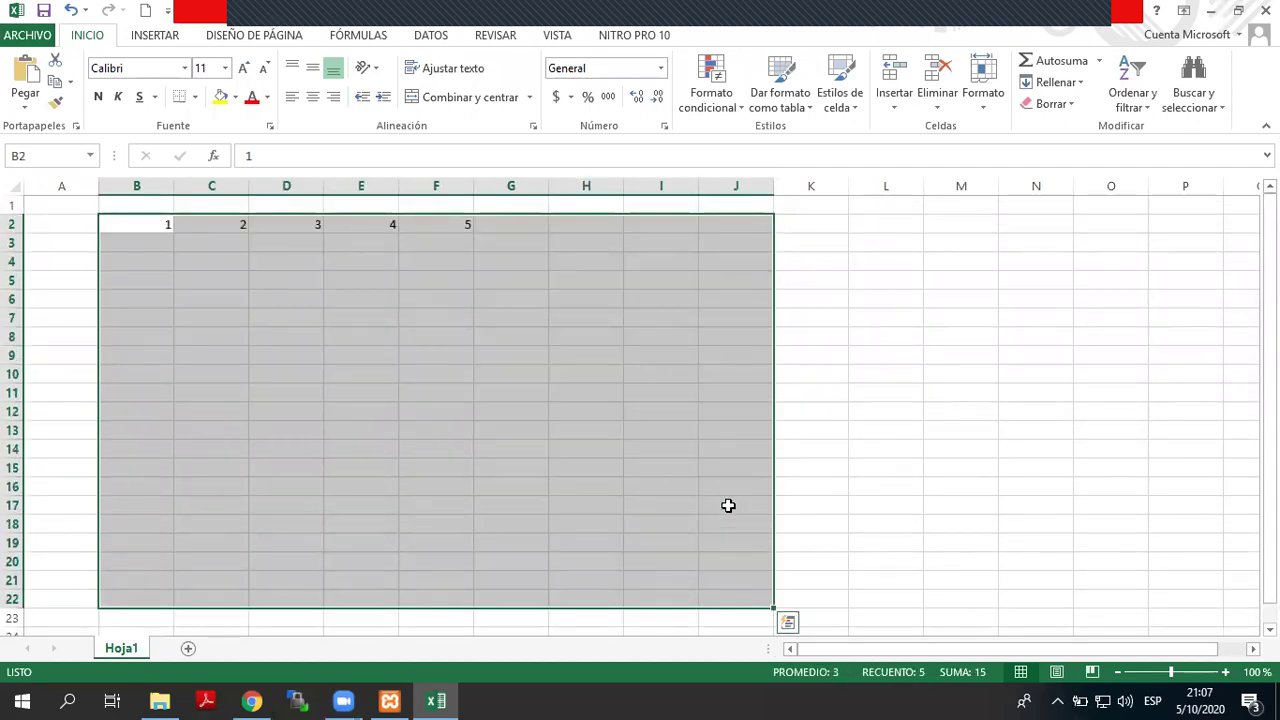
pyautogui.click(830, 495)
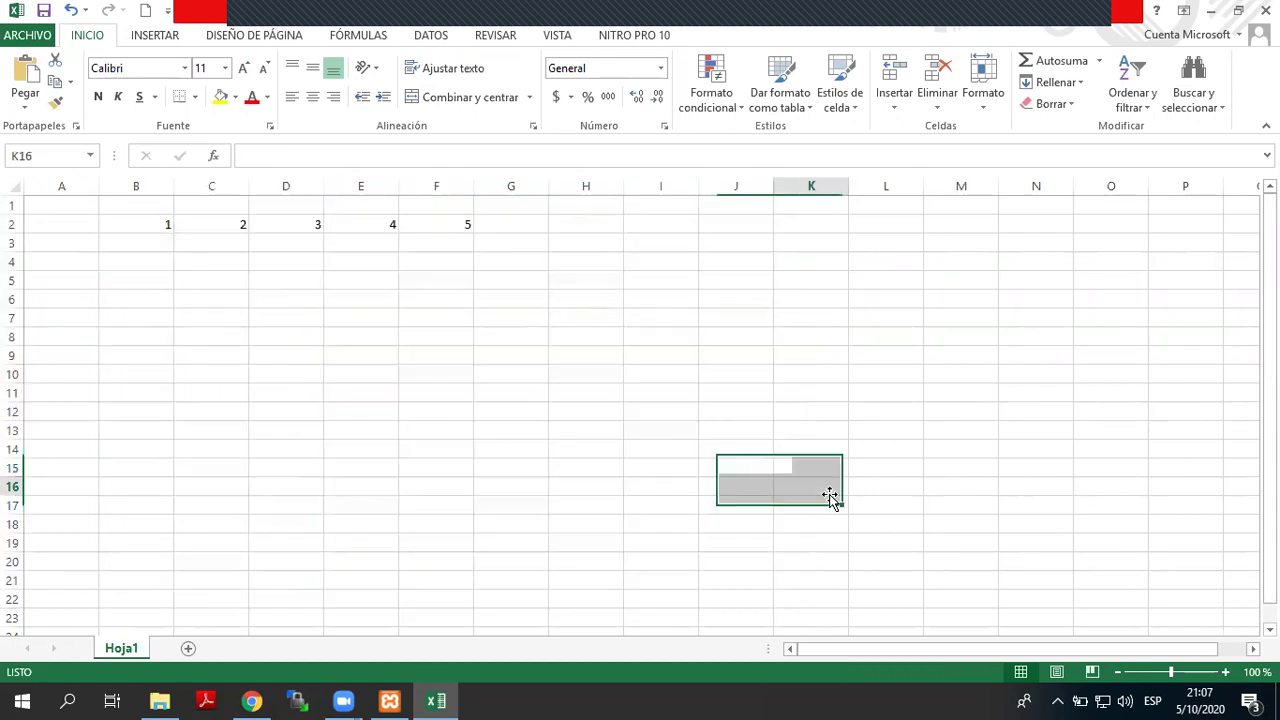
pyautogui.click(1184, 10)
# - Back in the browser, stay on the crossword settings and select the 200 maximum-words value
pyautogui.click(1209, 10)
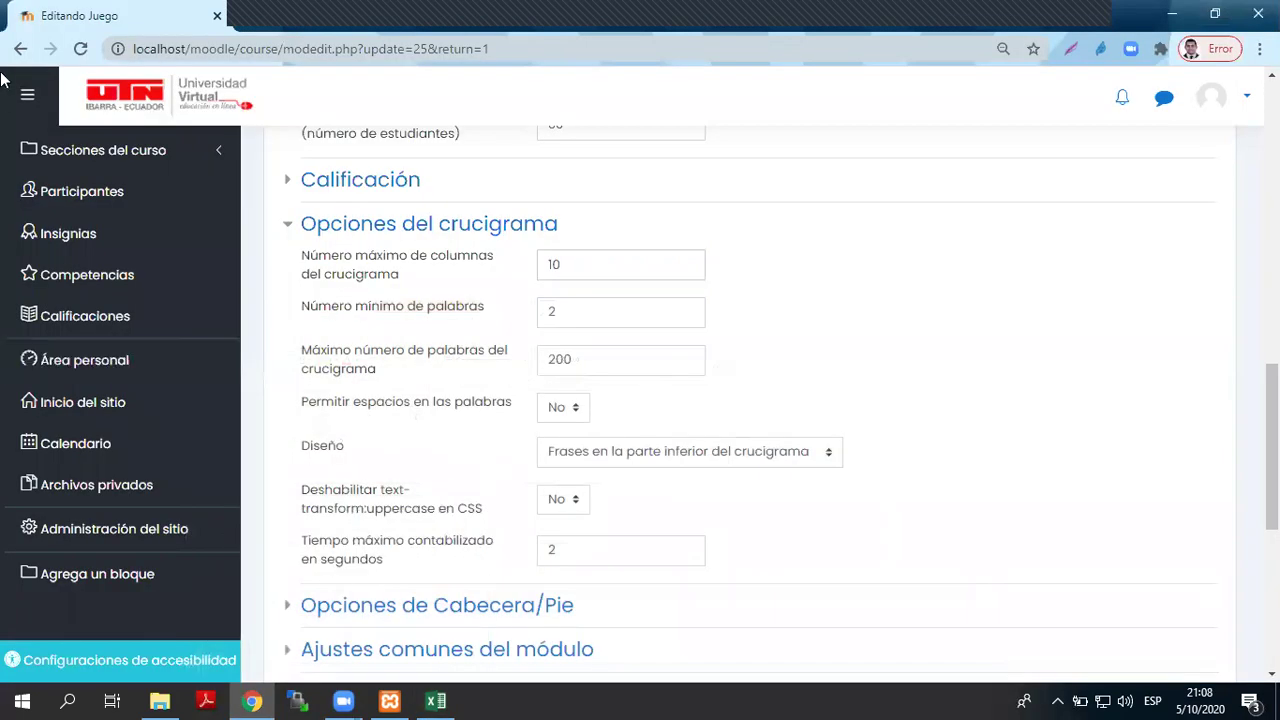
pyautogui.click(20, 49)
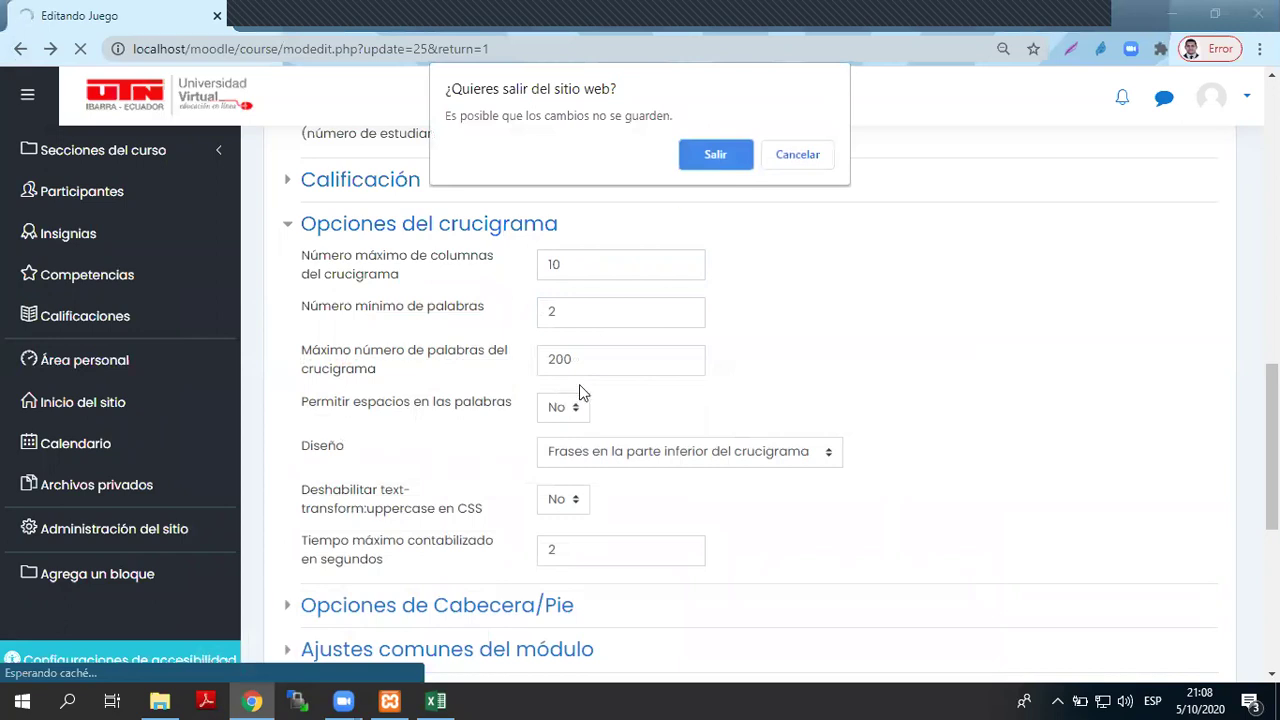
pyautogui.click(791, 167)
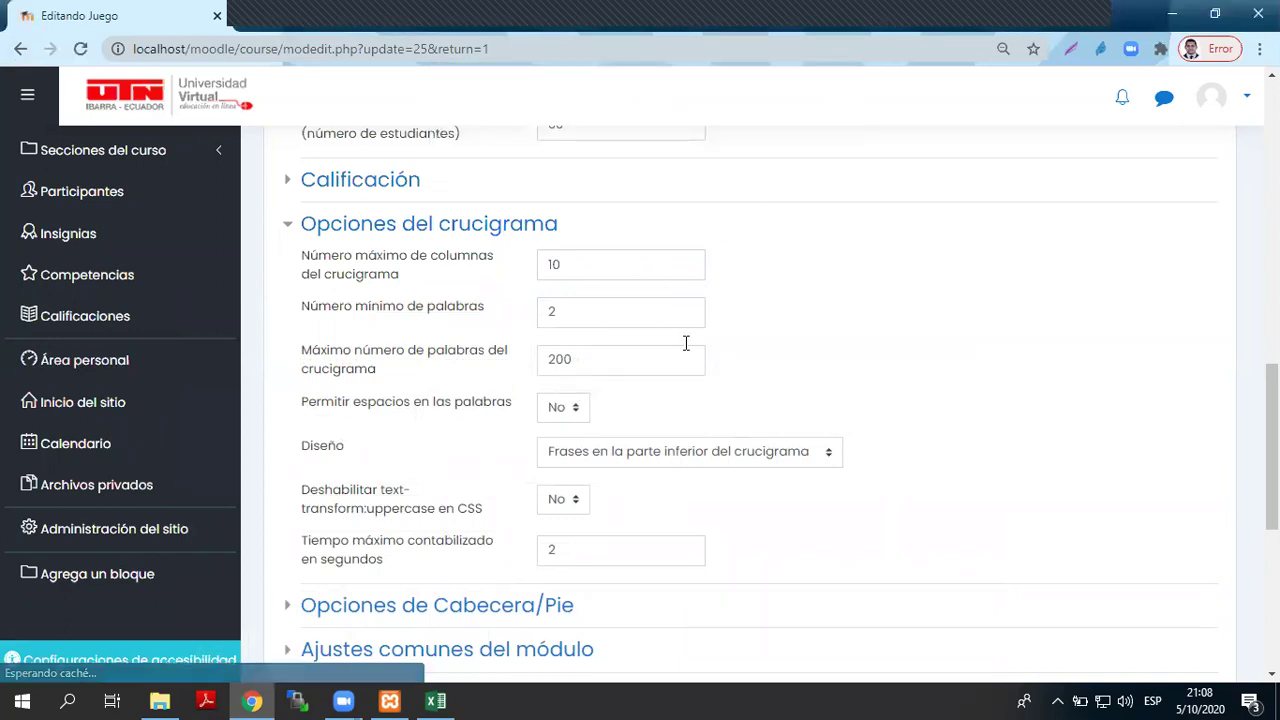
pyautogui.click(562, 272)
pyautogui.click(572, 360)
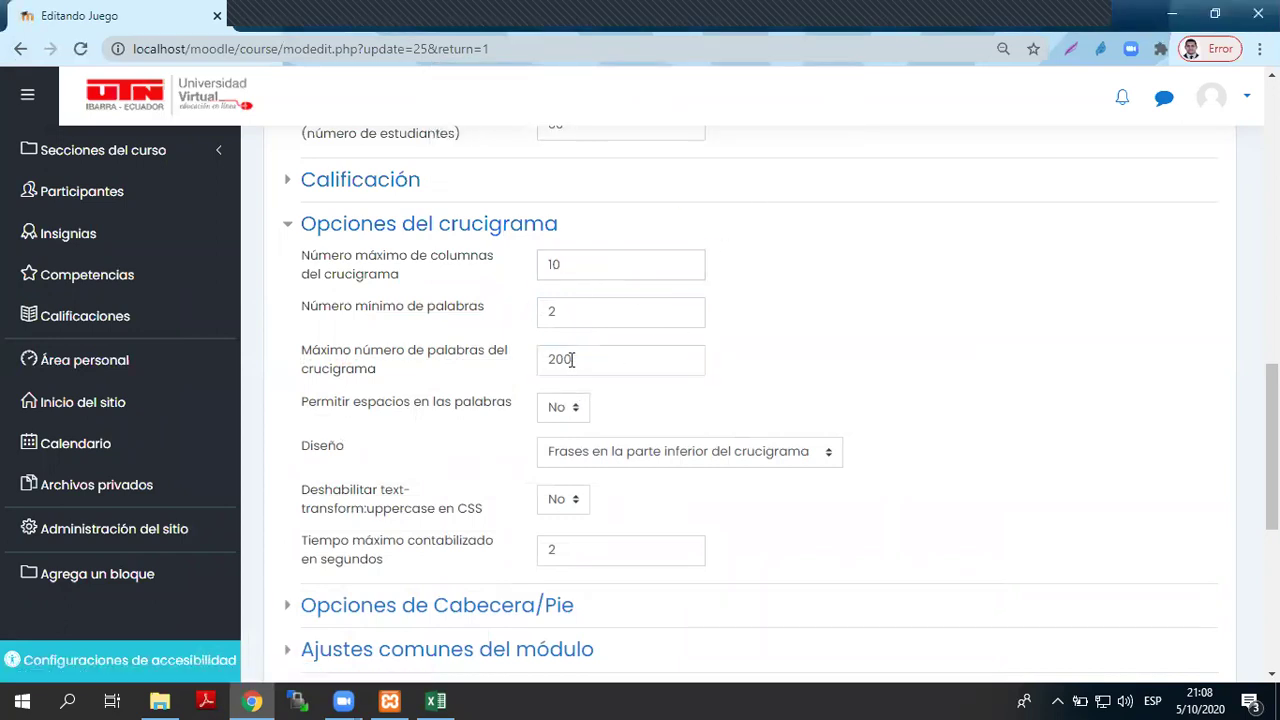
pyautogui.moveTo(608, 366); pyautogui.dragTo(545, 340)
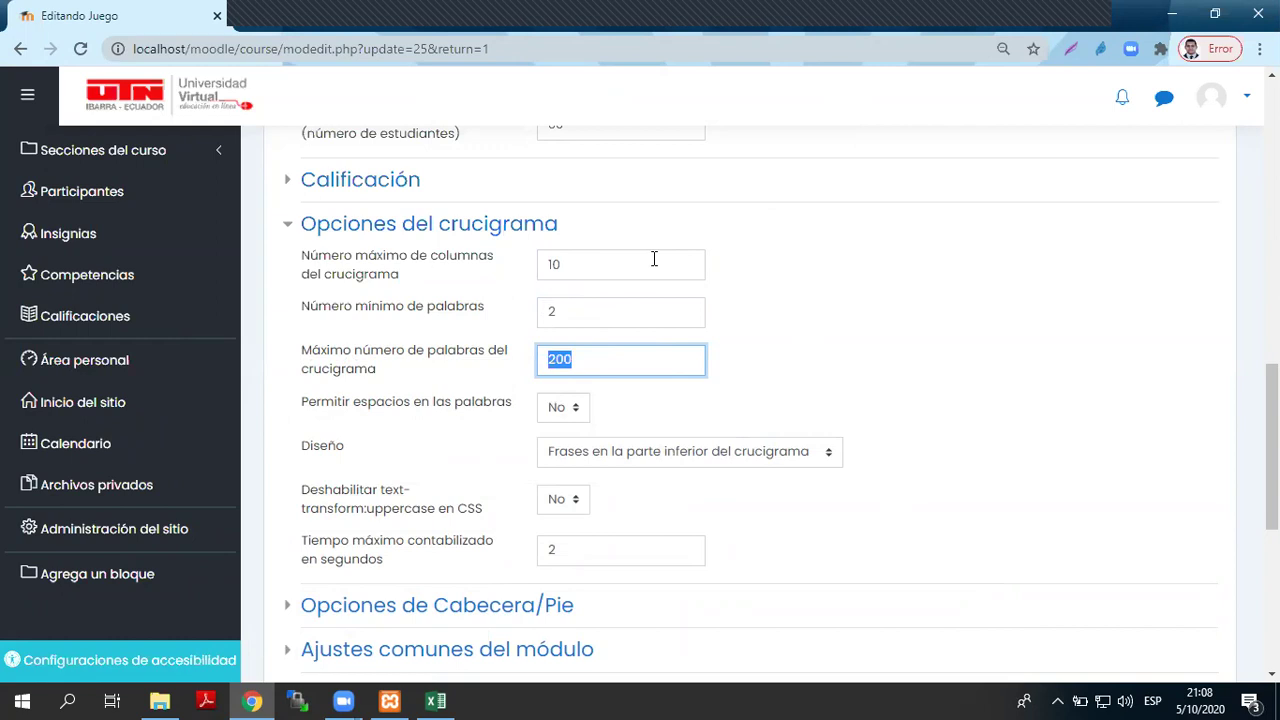
pyautogui.scroll(8, 606, 294)
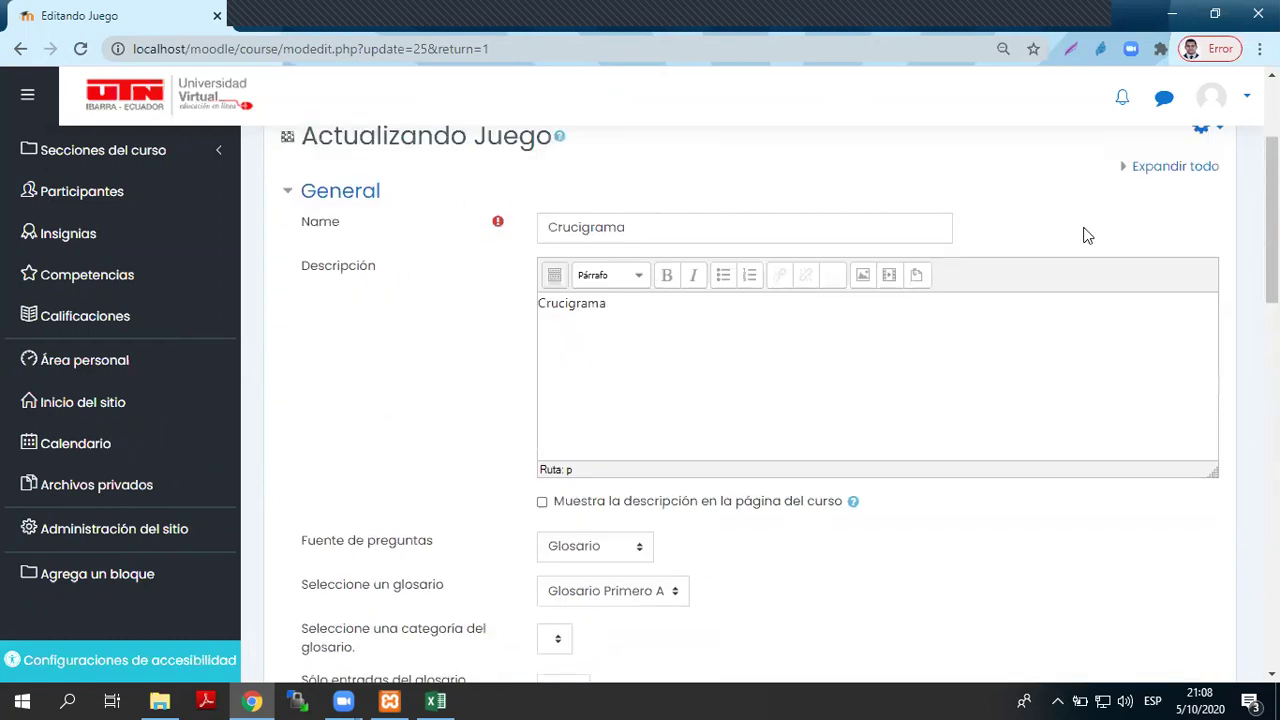
pyautogui.scroll(3, 1088, 235)
# - Leave the crossword form without saving and open the Primero_Basica_A course page
pyautogui.click(20, 48)
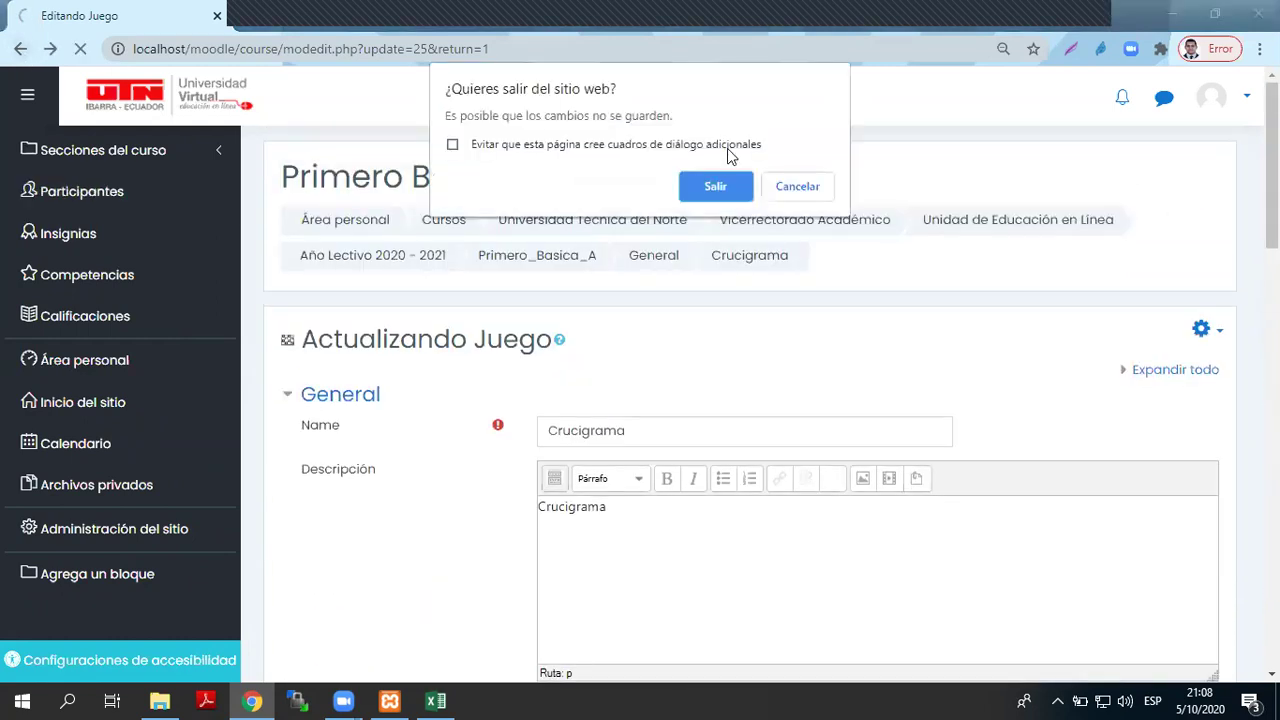
pyautogui.click(725, 192)
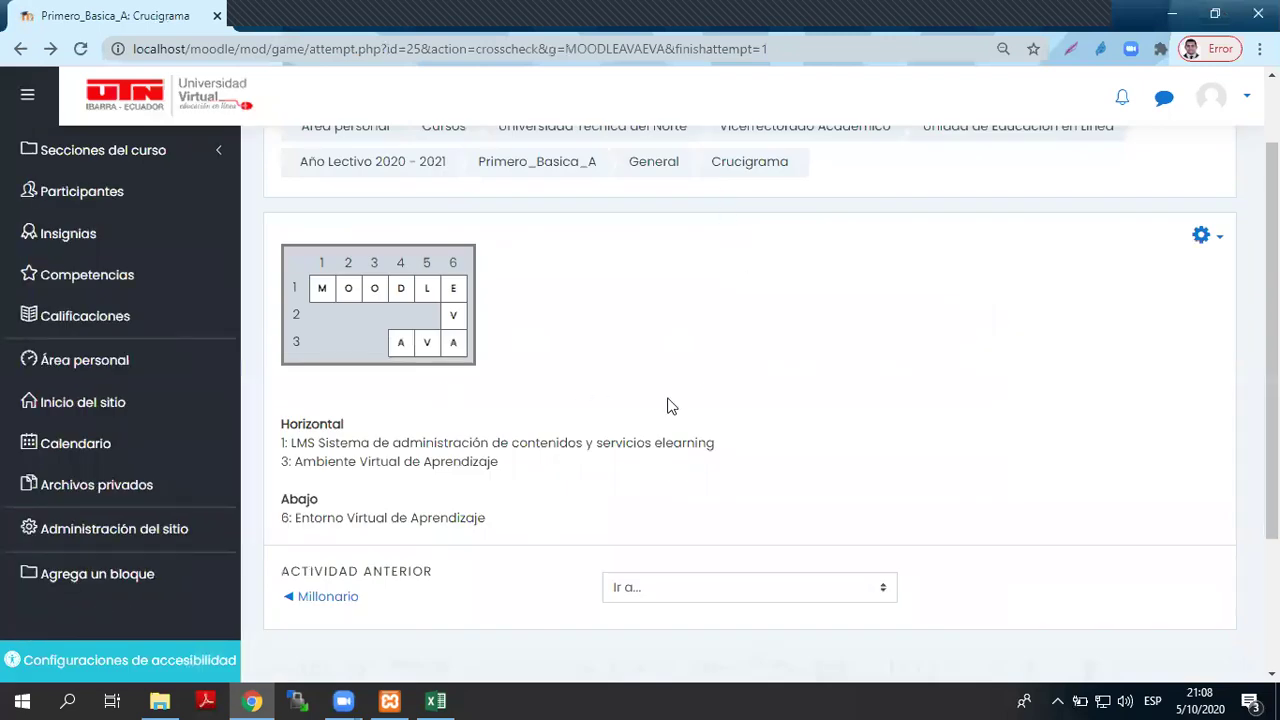
pyautogui.scroll(1, 751, 380)
pyautogui.click(553, 257)
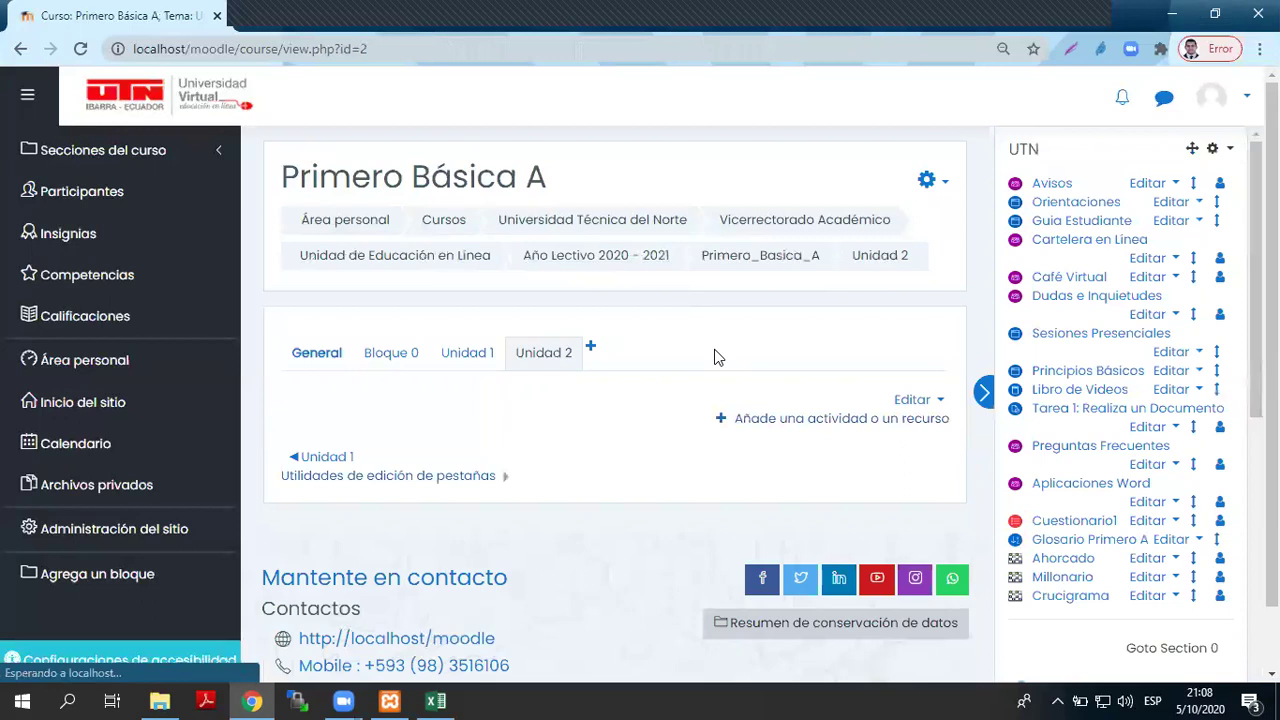
# - Scroll the course page to the Participa y Gana block and open its Configuraciones
pyautogui.scroll(-1, 1130, 615)
pyautogui.scroll(-2, 1128, 615)
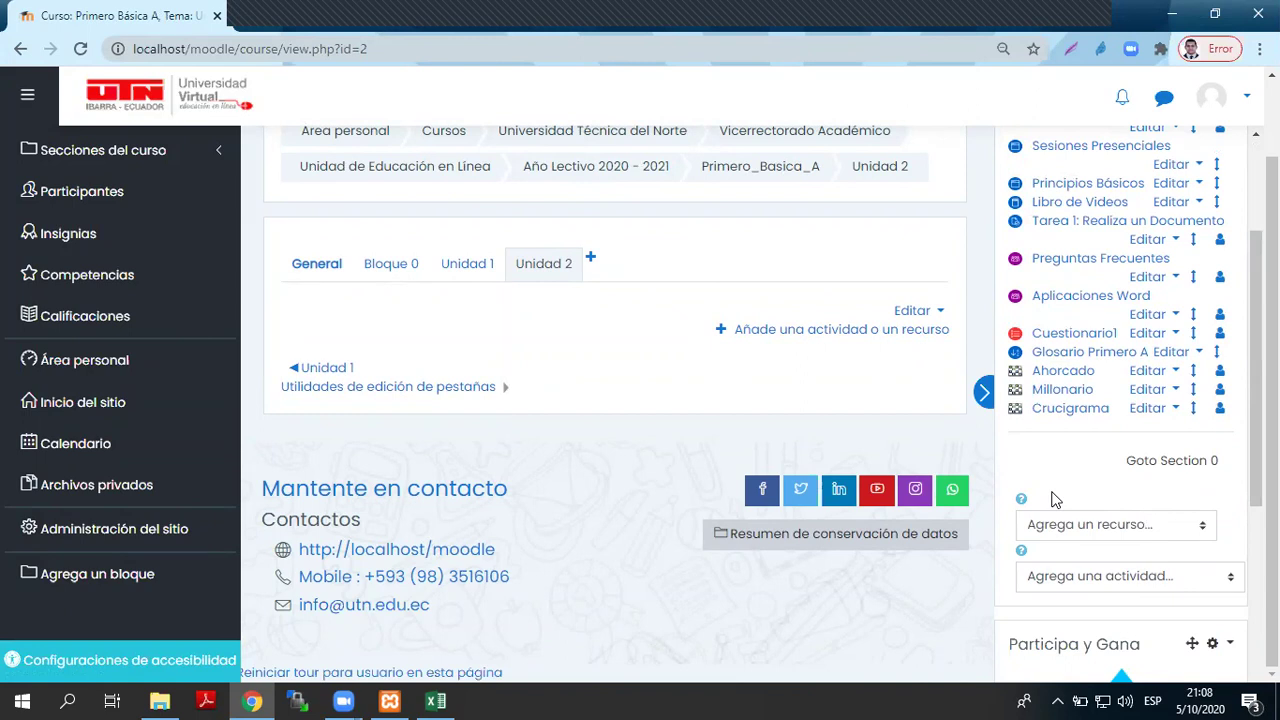
pyautogui.scroll(-2, 1060, 490)
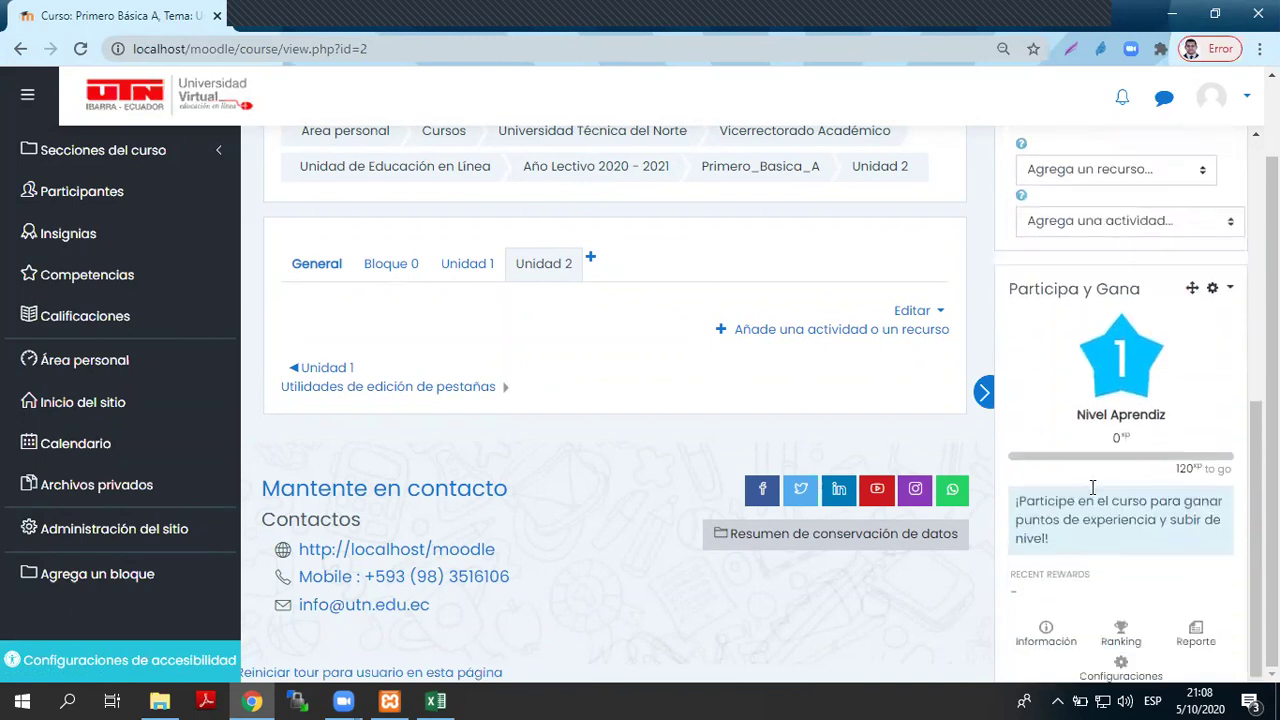
pyautogui.scroll(1, 1093, 487)
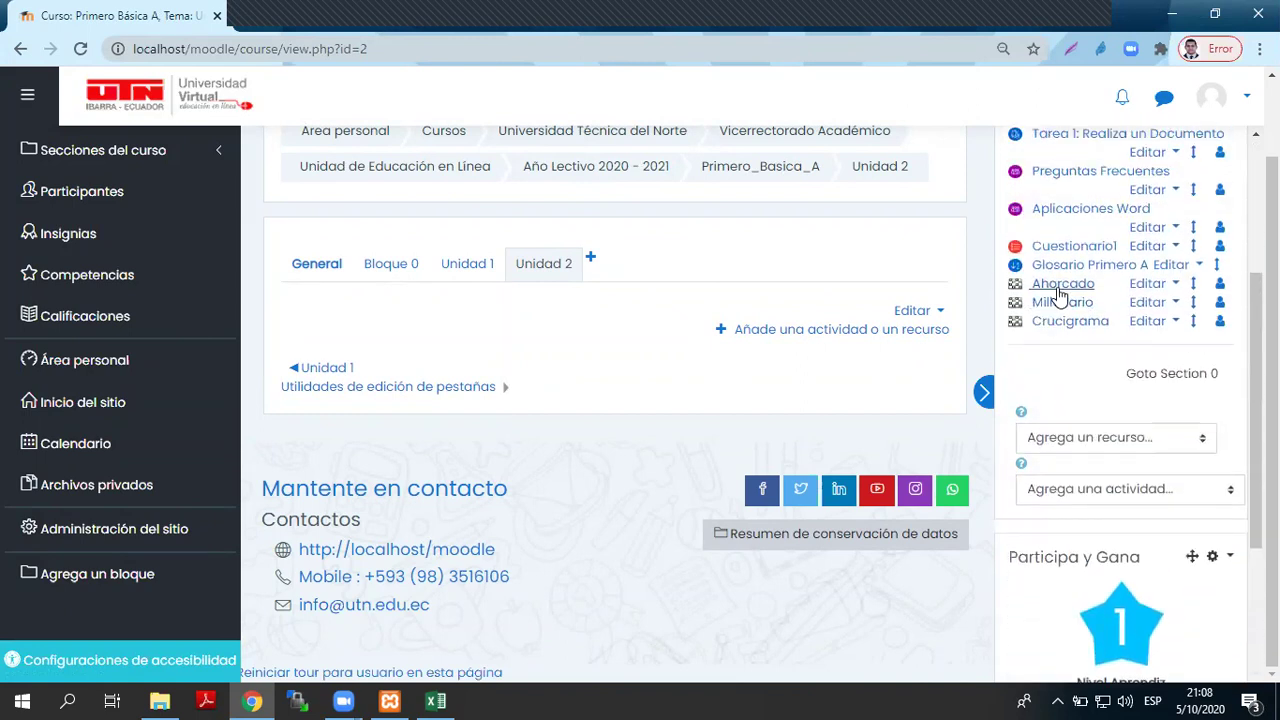
pyautogui.scroll(-3, 1110, 540)
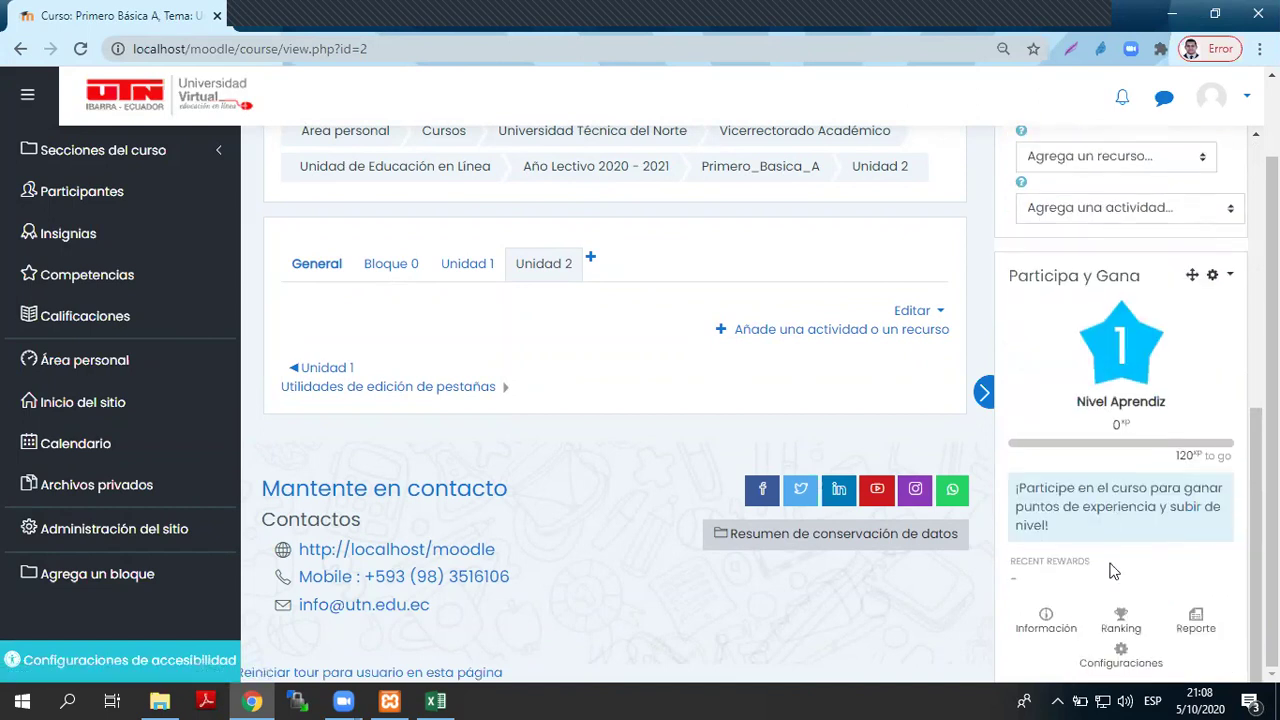
pyautogui.scroll(3, 1076, 306)
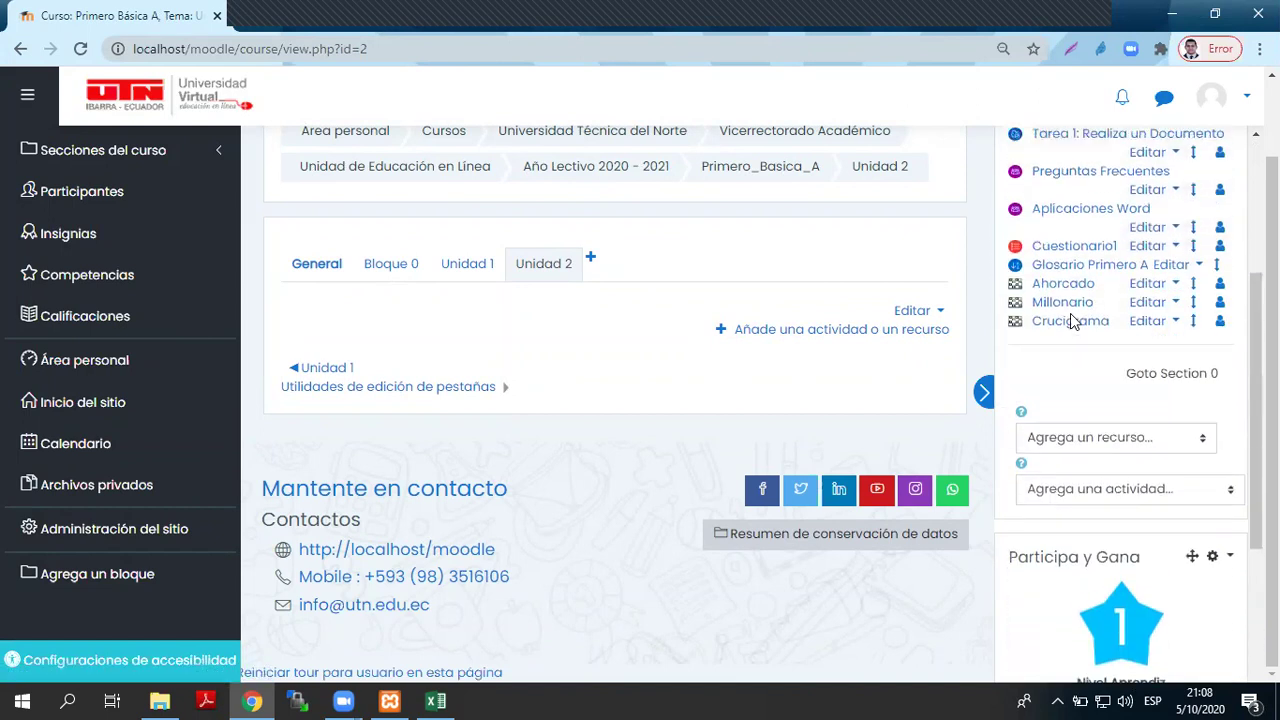
pyautogui.scroll(-3, 1060, 290)
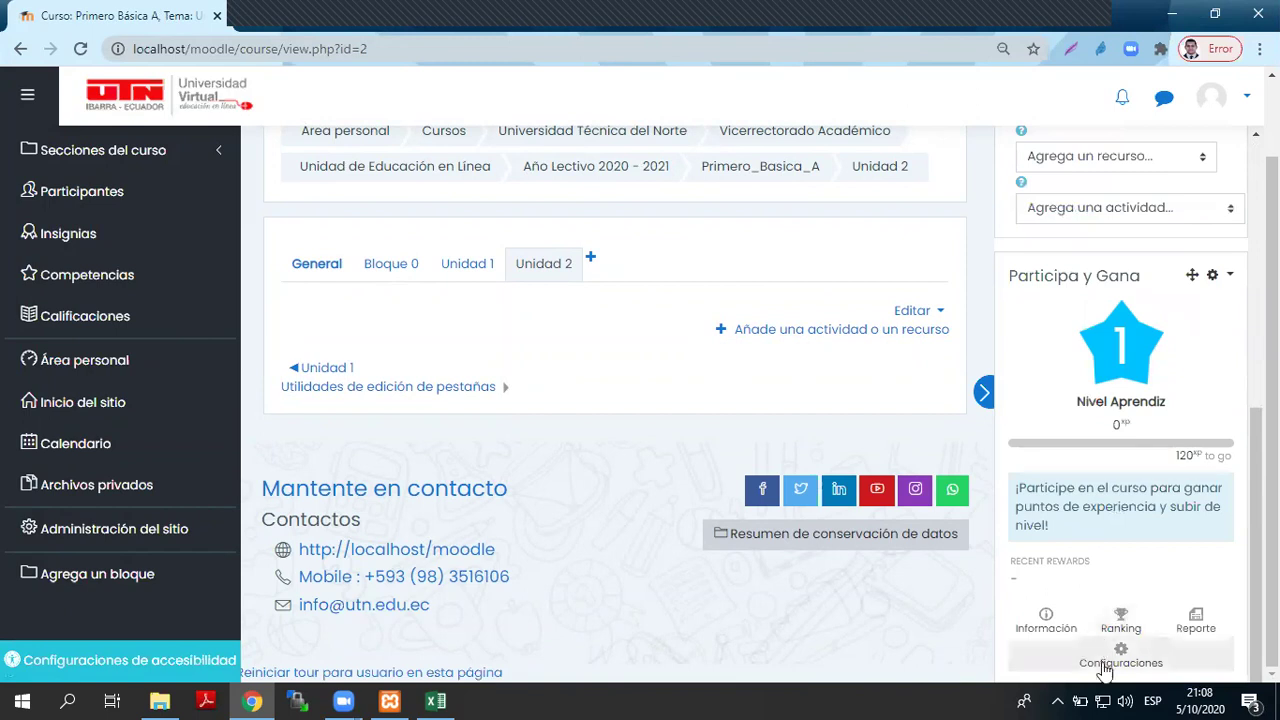
pyautogui.click(1134, 664)
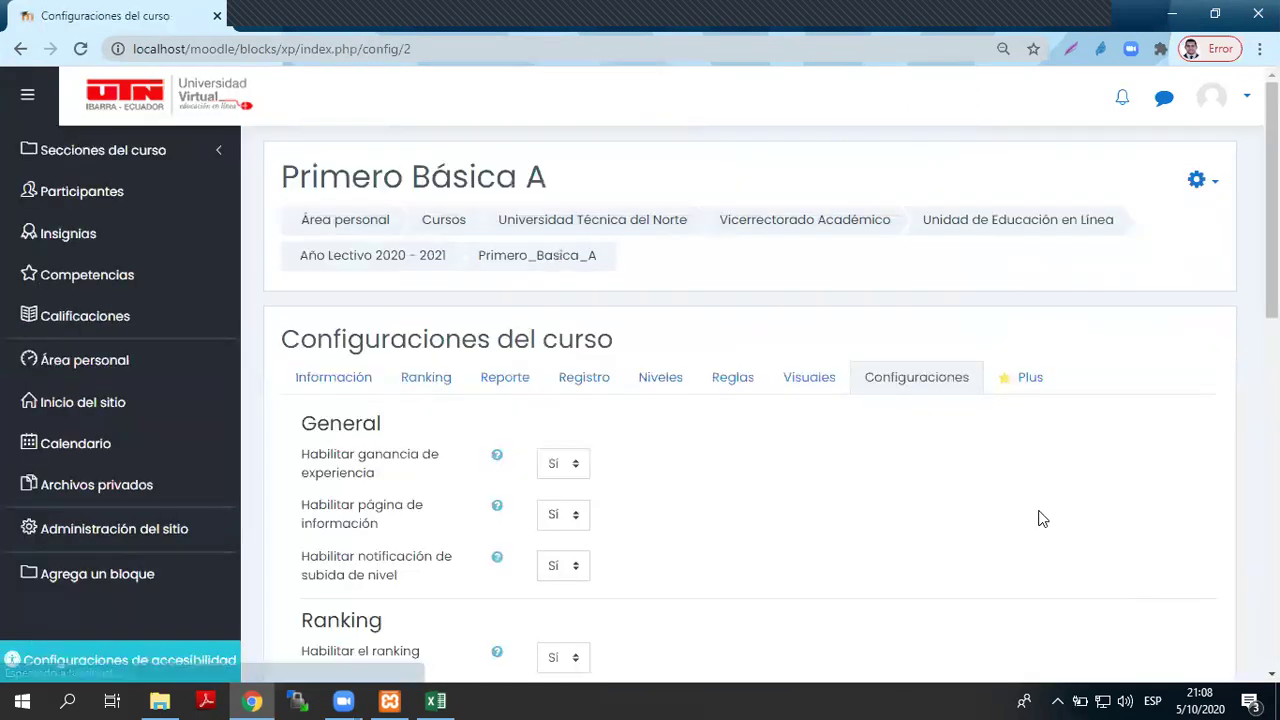
# - On the Reglas page, add an Actividad o recurso condition for Ahorcado to the 15-point rule
pyautogui.click(752, 387)
pyautogui.scroll(-3, 639, 390)
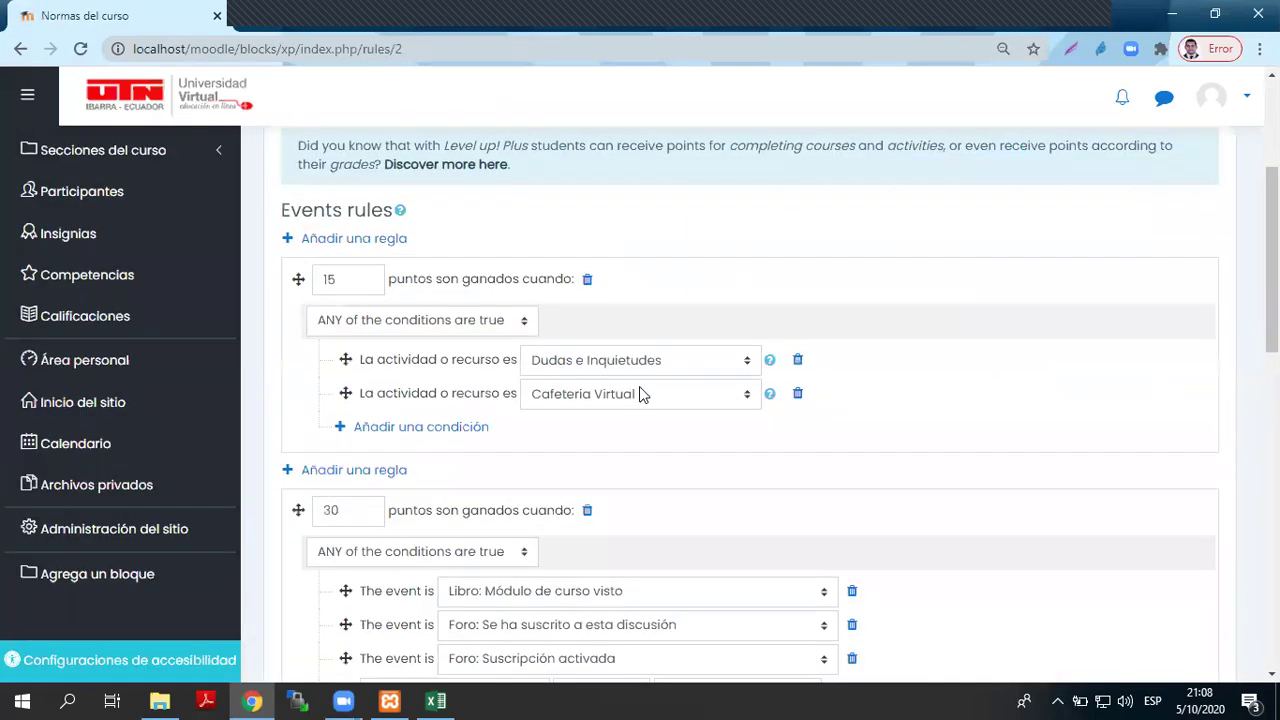
pyautogui.click(417, 428)
pyautogui.click(658, 384)
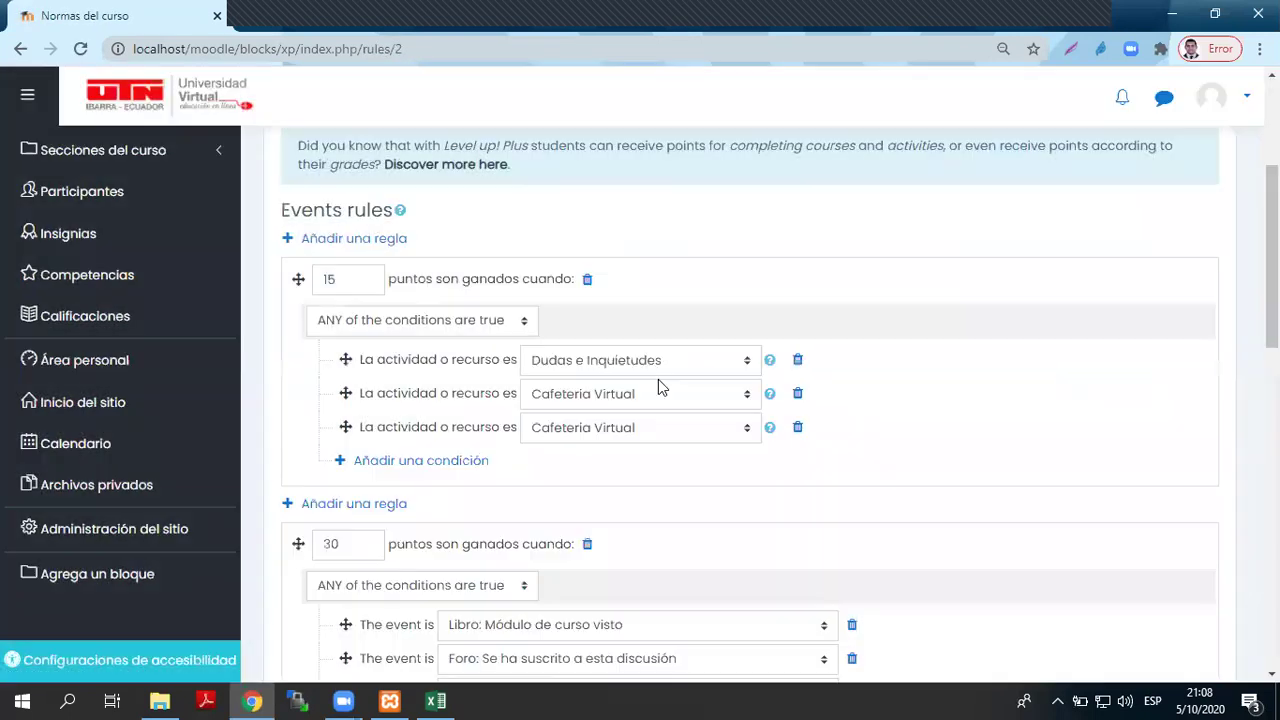
pyautogui.click(641, 428)
pyautogui.scroll(-3, 669, 330)
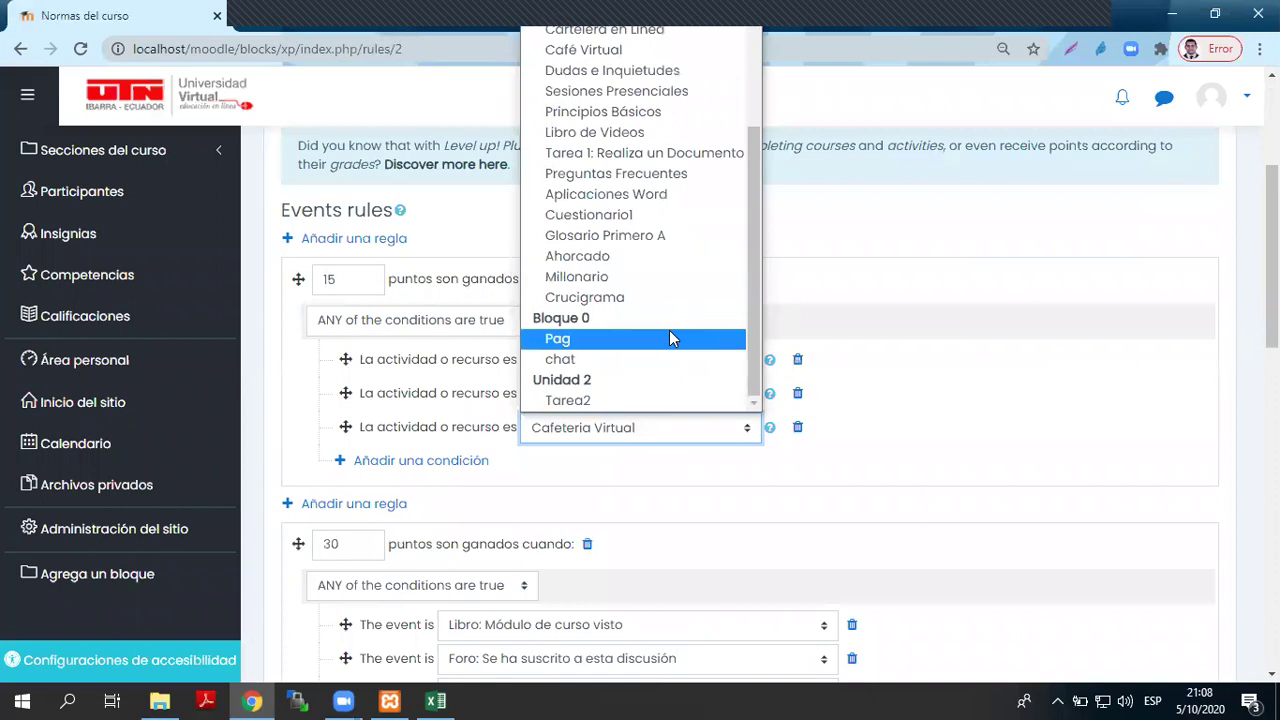
pyautogui.click(665, 258)
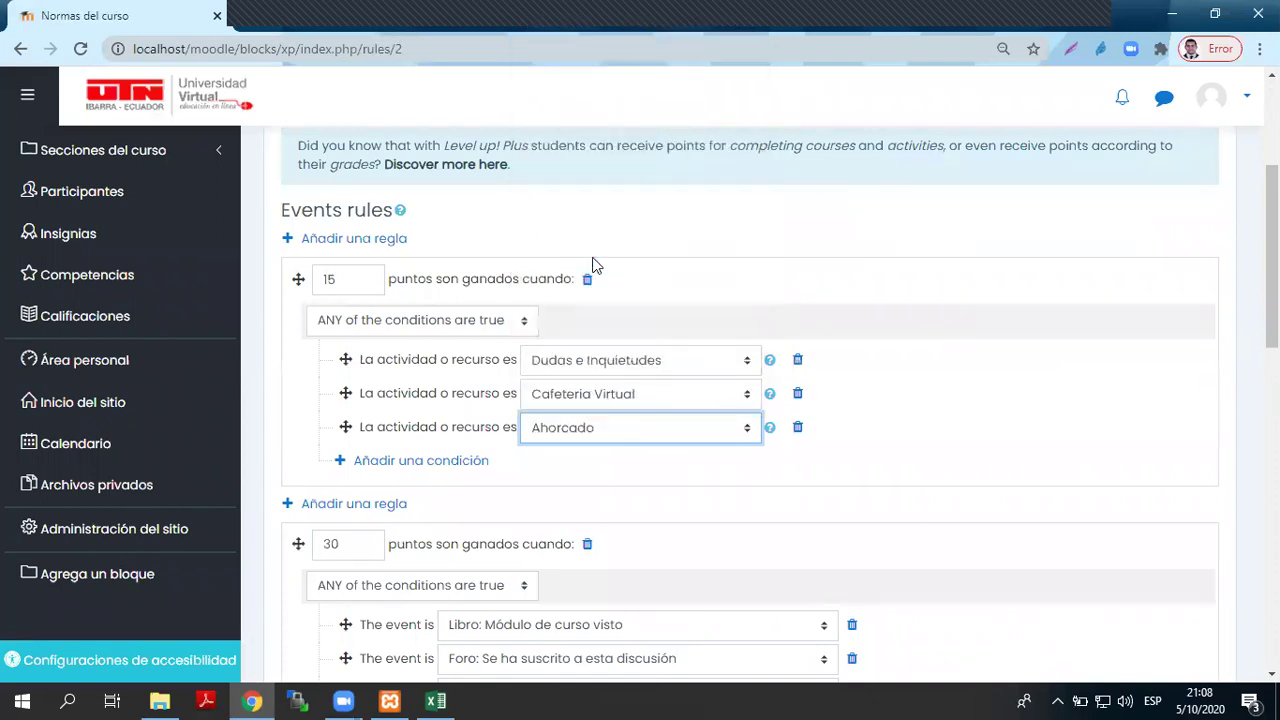
pyautogui.click(650, 475)
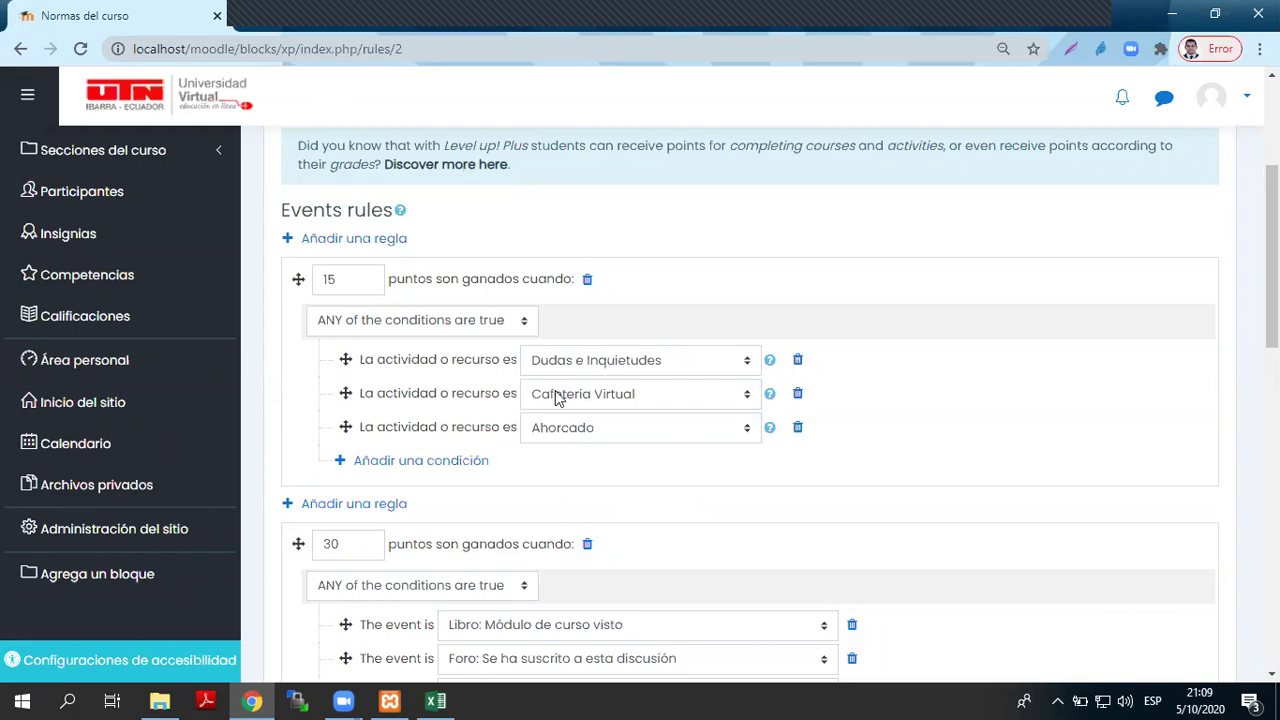
pyautogui.scroll(3, 409, 251)
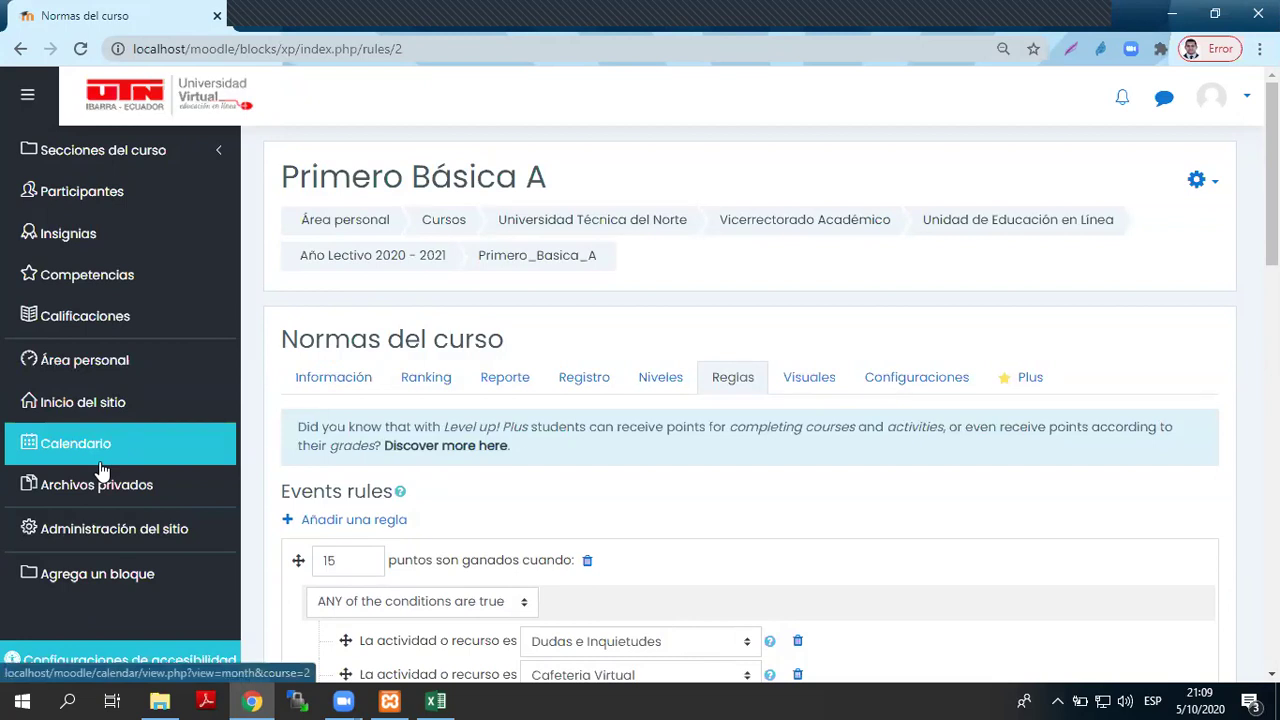
# - Leave the unsaved rules page for the Visuales page holding the Insignias de nivel images
pyautogui.click(62, 236)
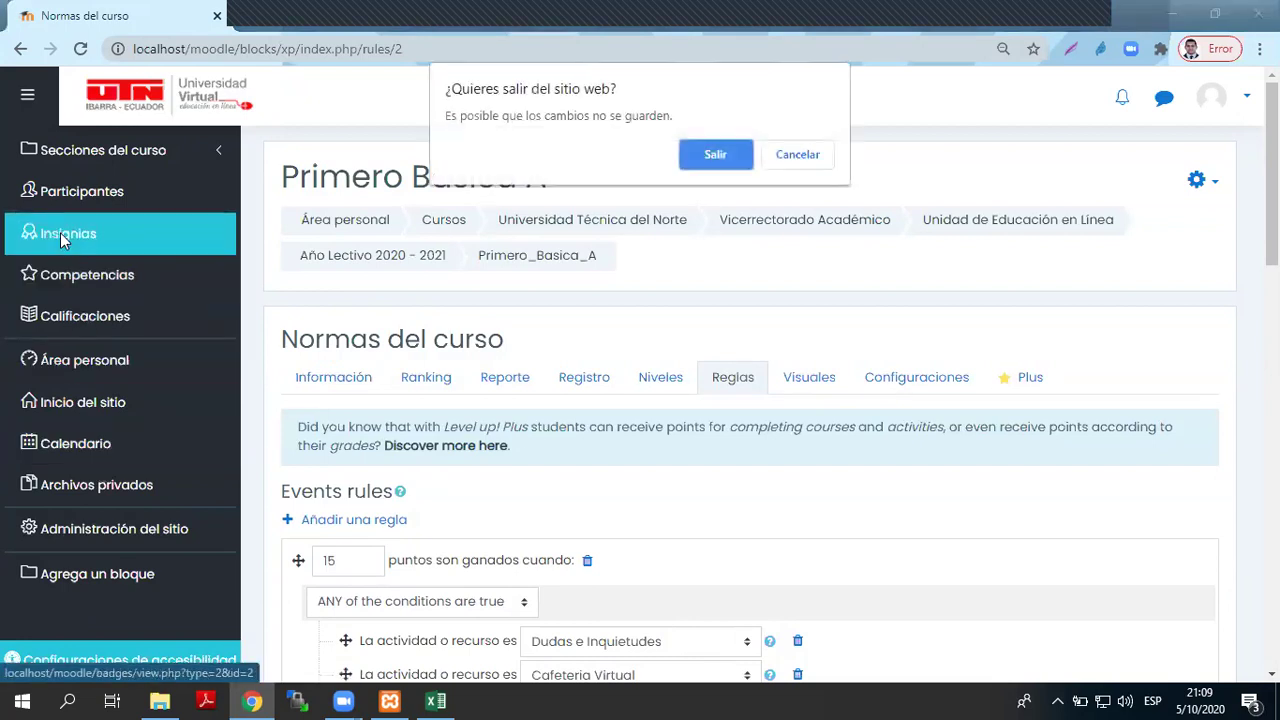
pyautogui.click(774, 163)
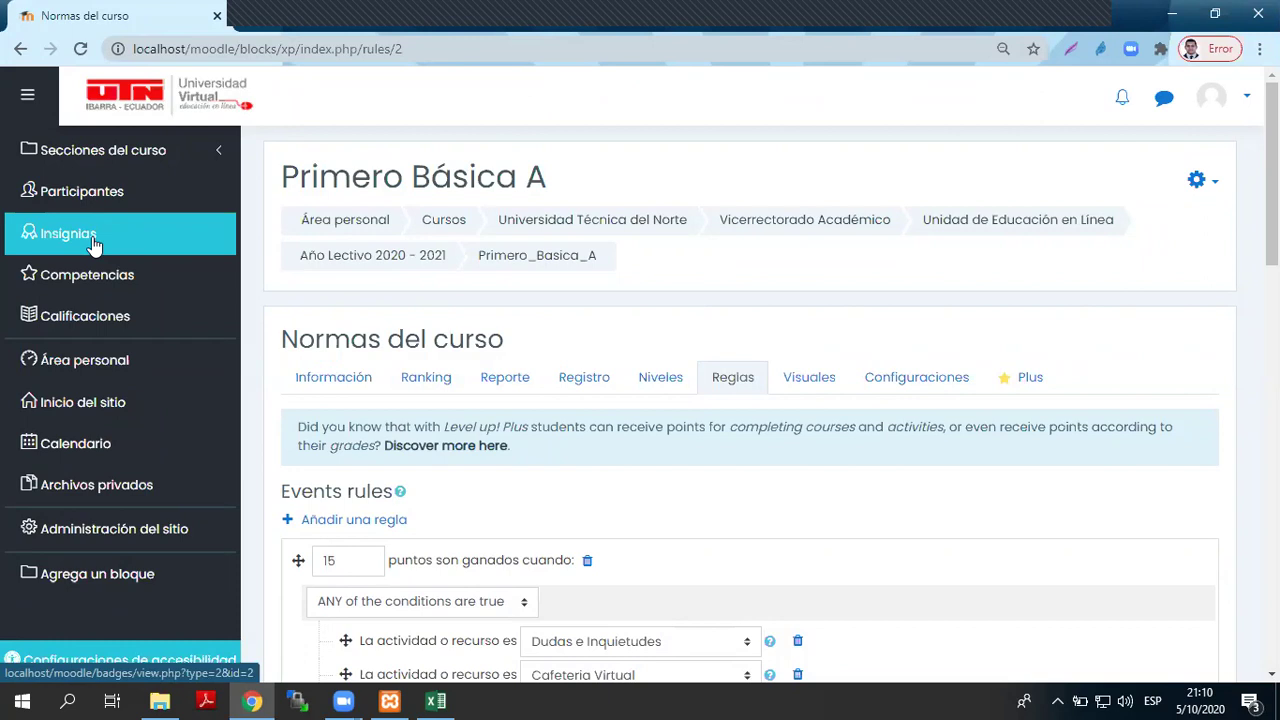
pyautogui.scroll(-2, 586, 491)
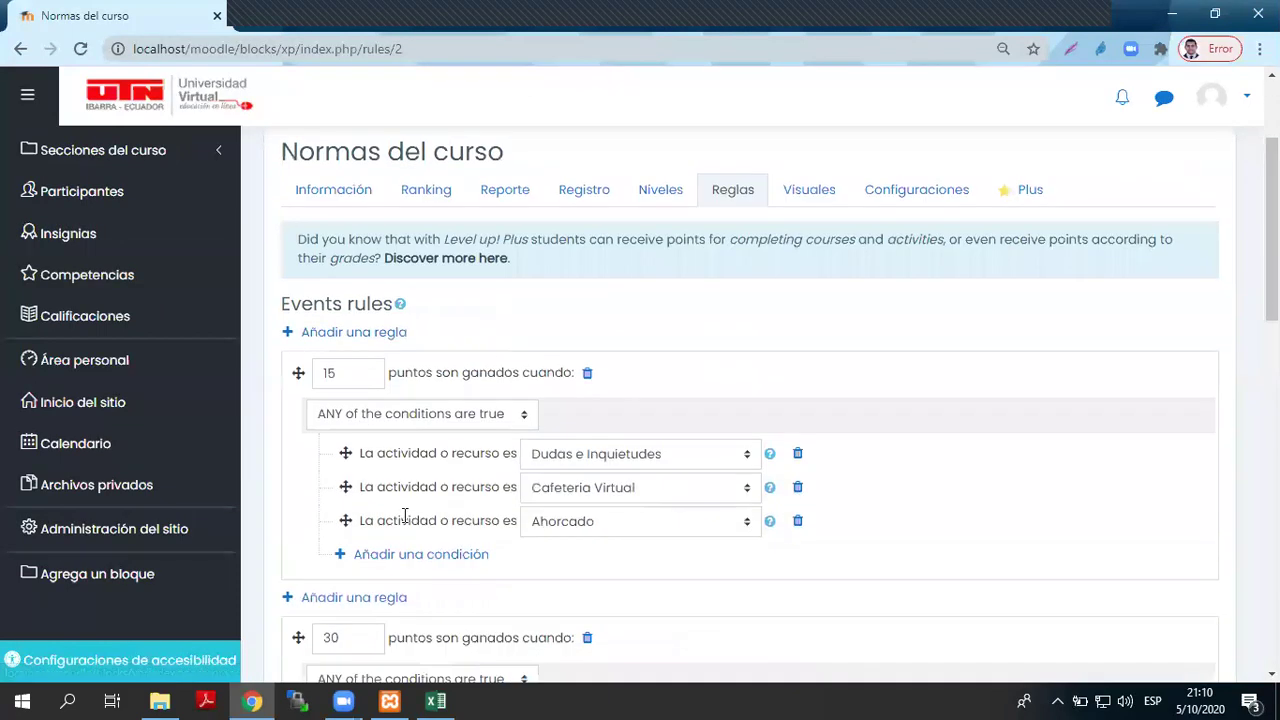
pyautogui.scroll(1, 691, 471)
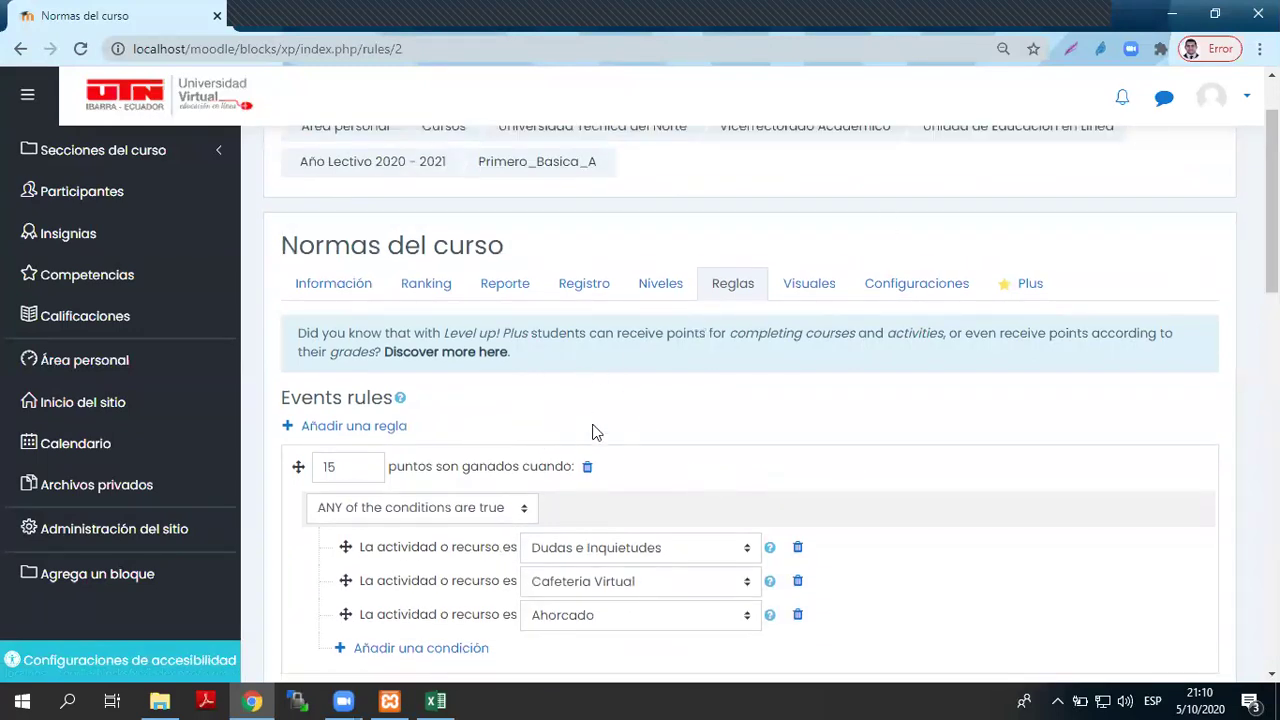
pyautogui.click(822, 290)
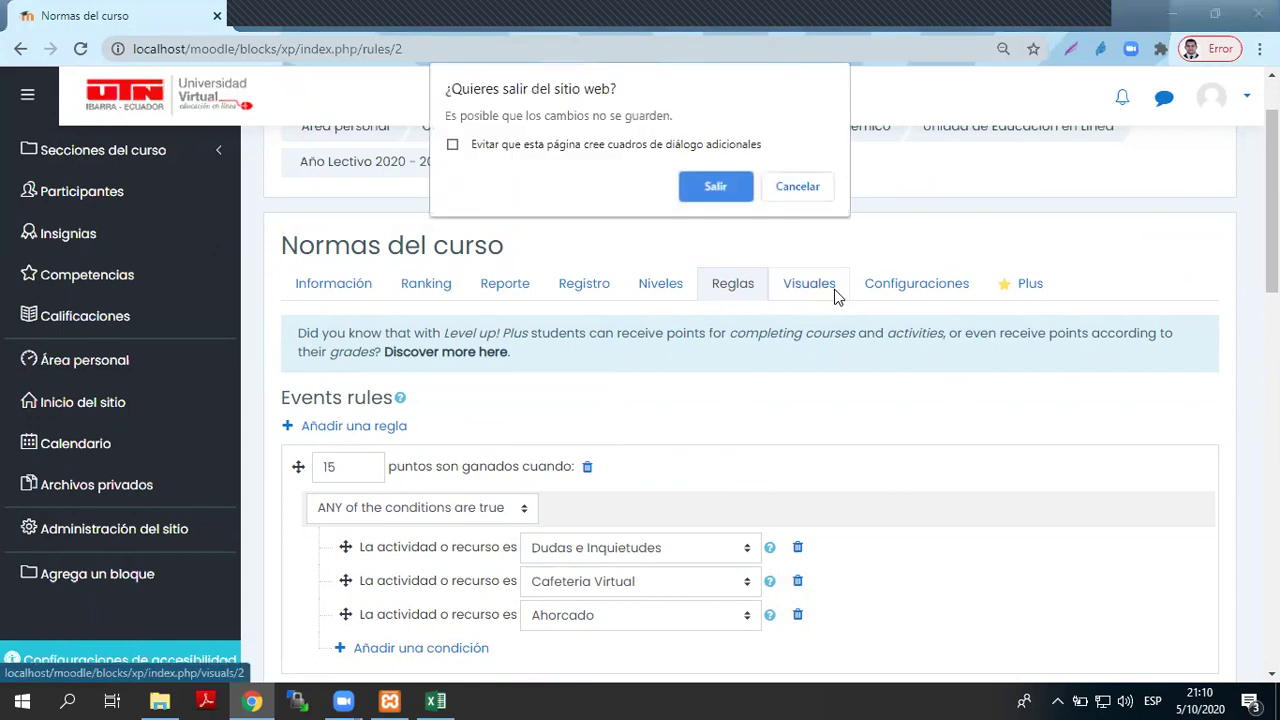
pyautogui.click(724, 190)
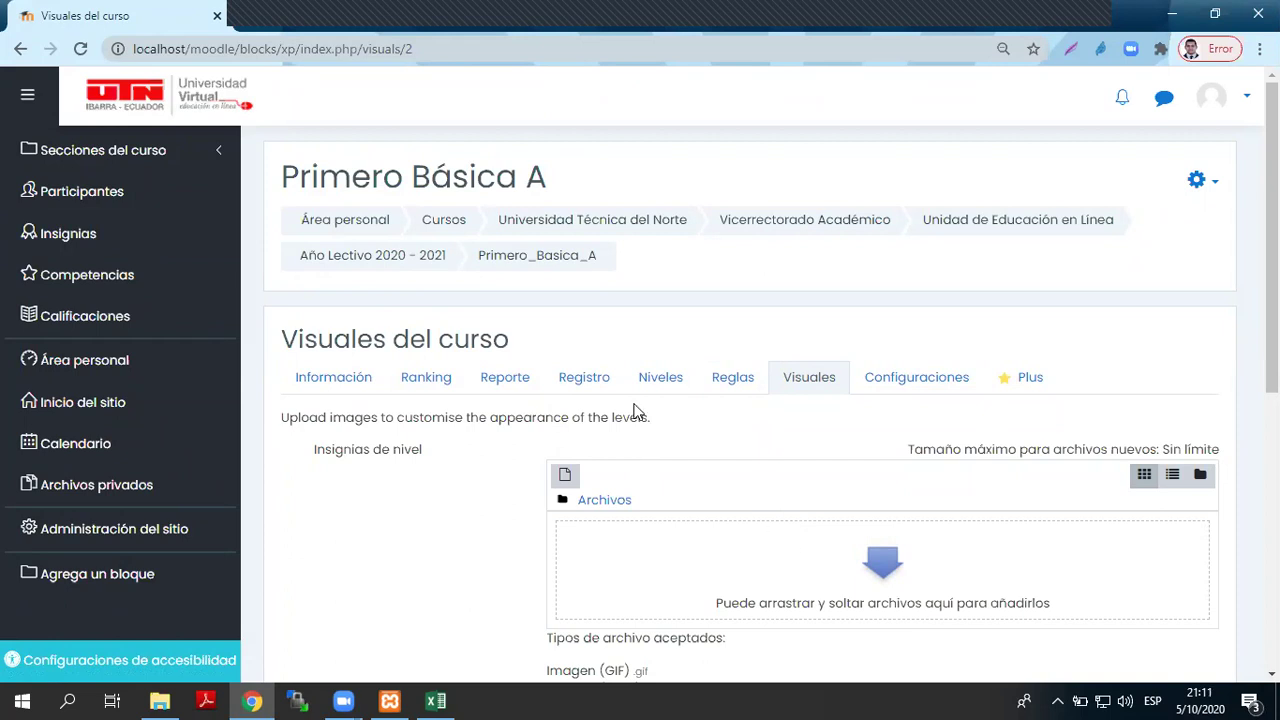
# - Open the Niveles page and scroll through the ten course level names
pyautogui.click(664, 391)
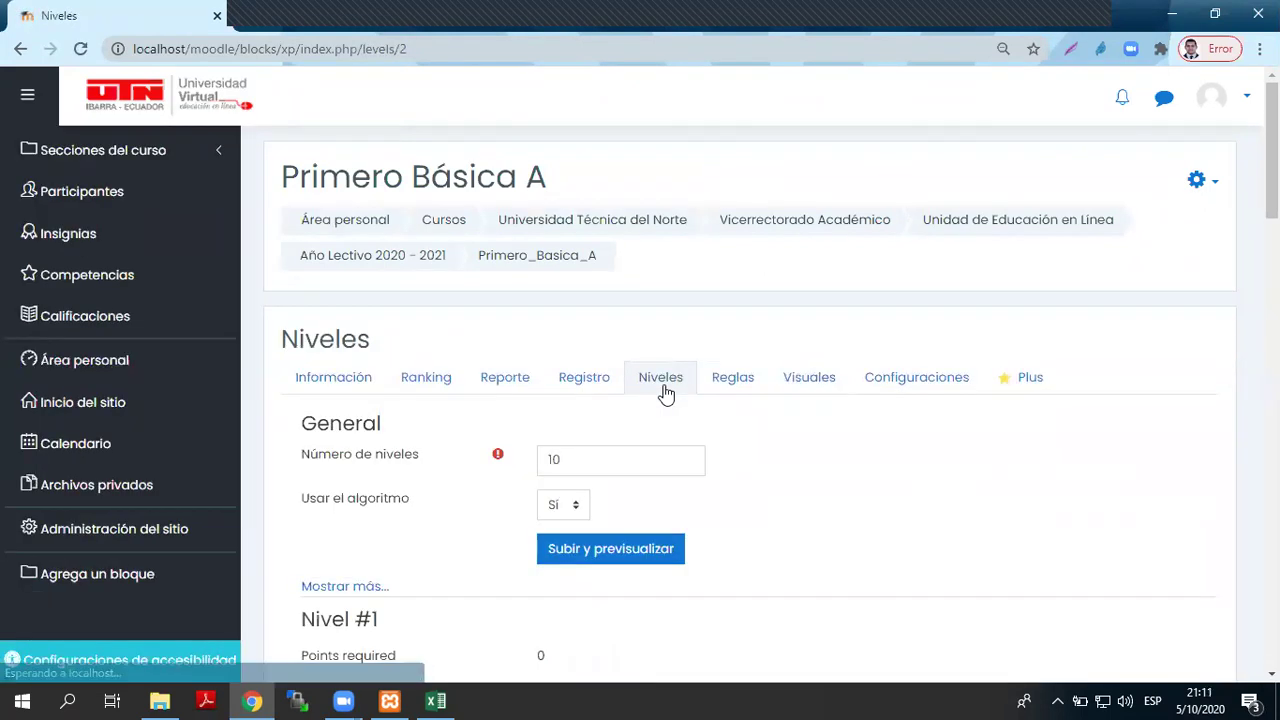
pyautogui.scroll(-5, 663, 391)
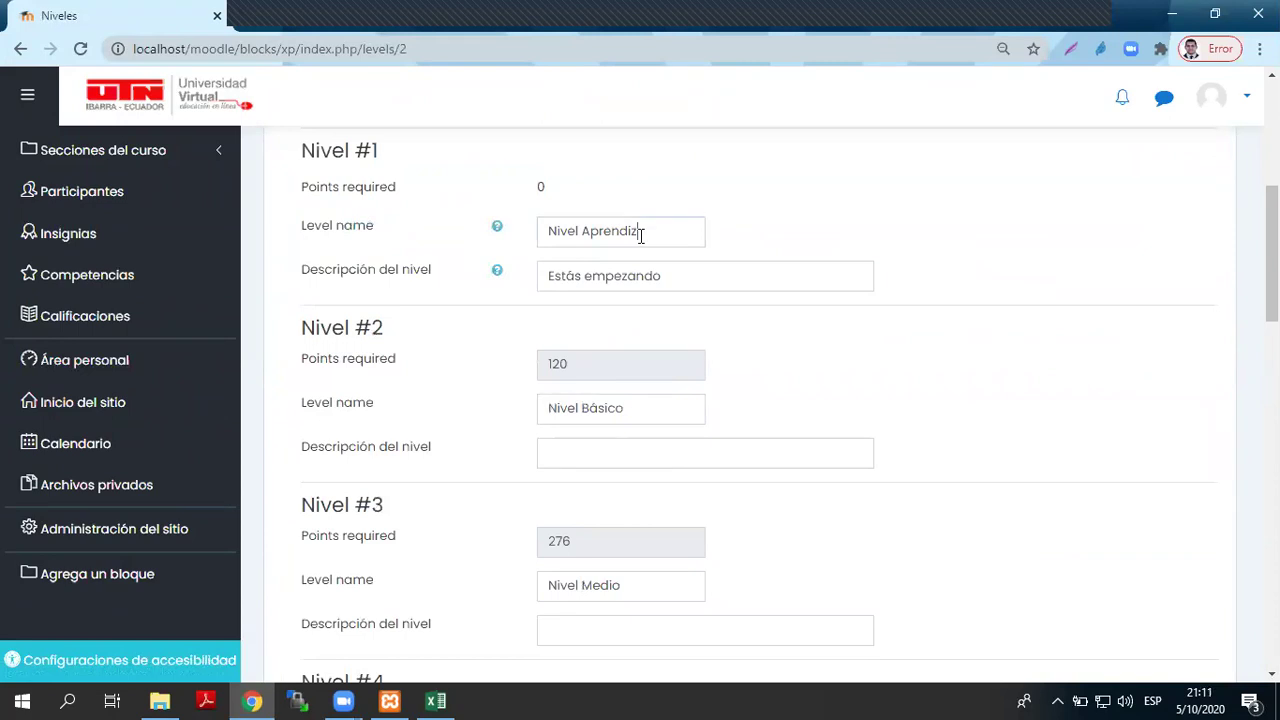
pyautogui.moveTo(640, 234); pyautogui.dragTo(517, 247)
pyautogui.scroll(-1, 657, 361)
pyautogui.scroll(-4, 657, 361)
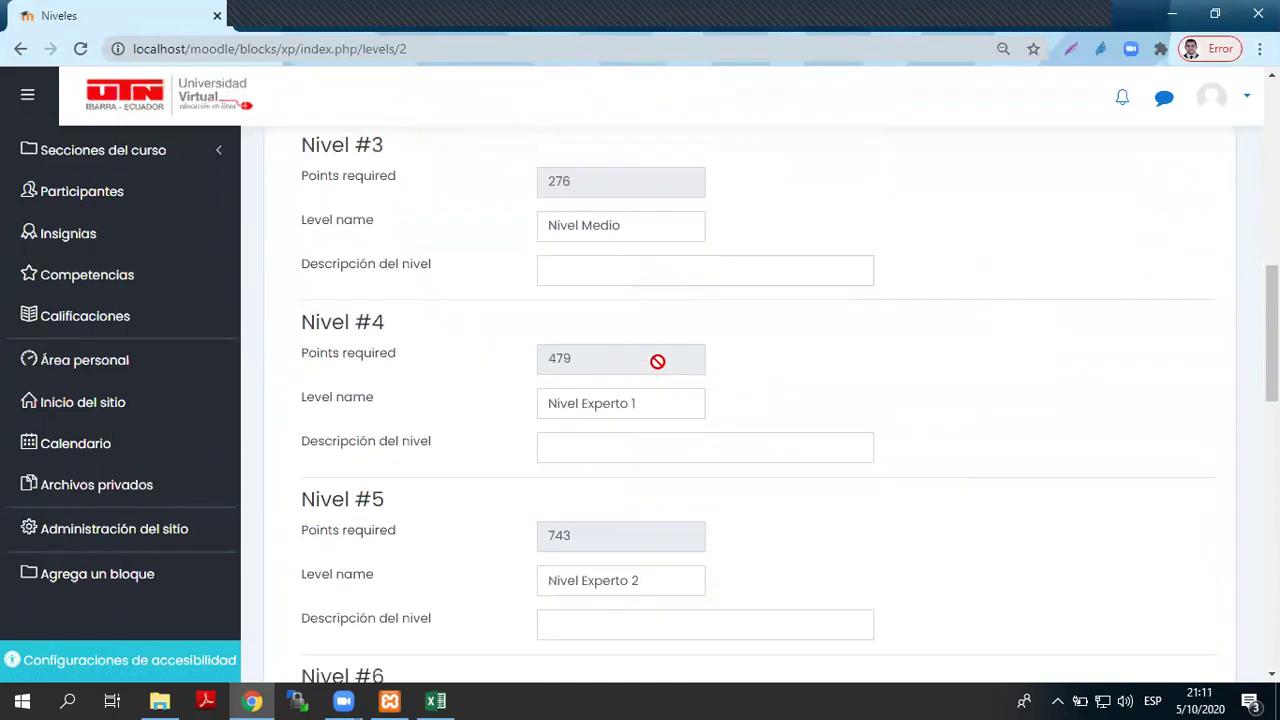
pyautogui.scroll(-10, 448, 453)
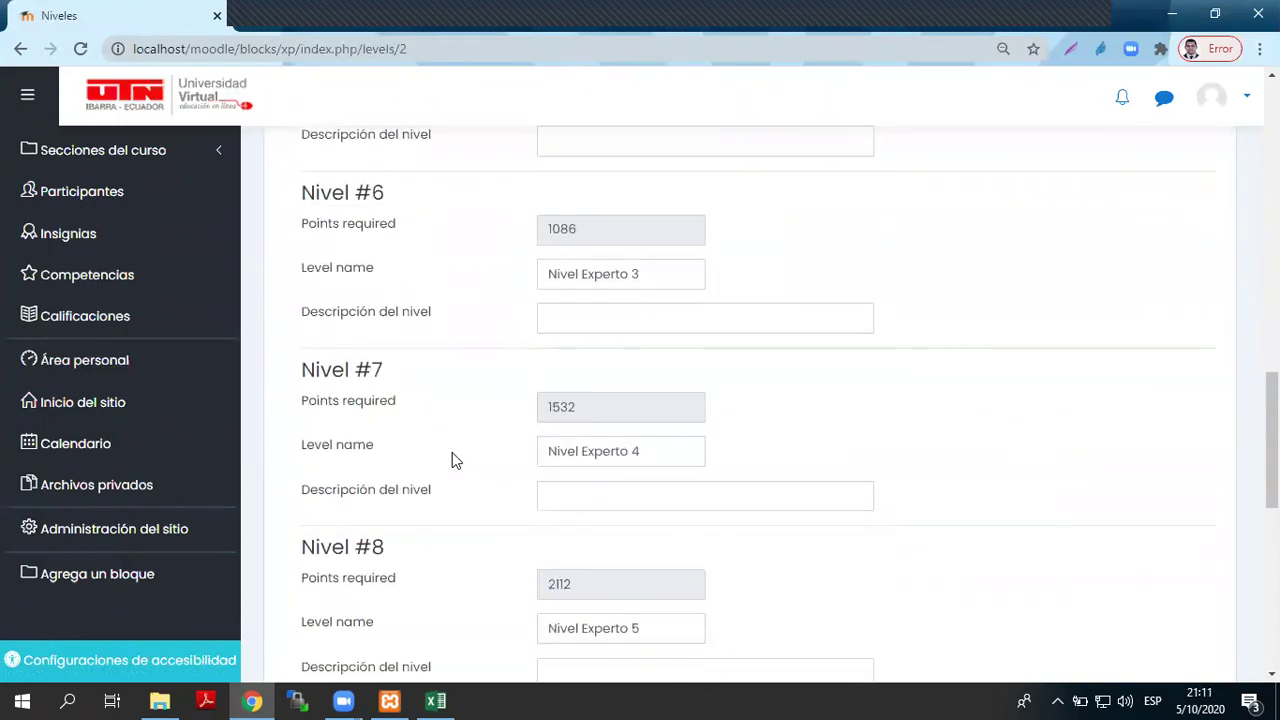
pyautogui.scroll(15, 451, 455)
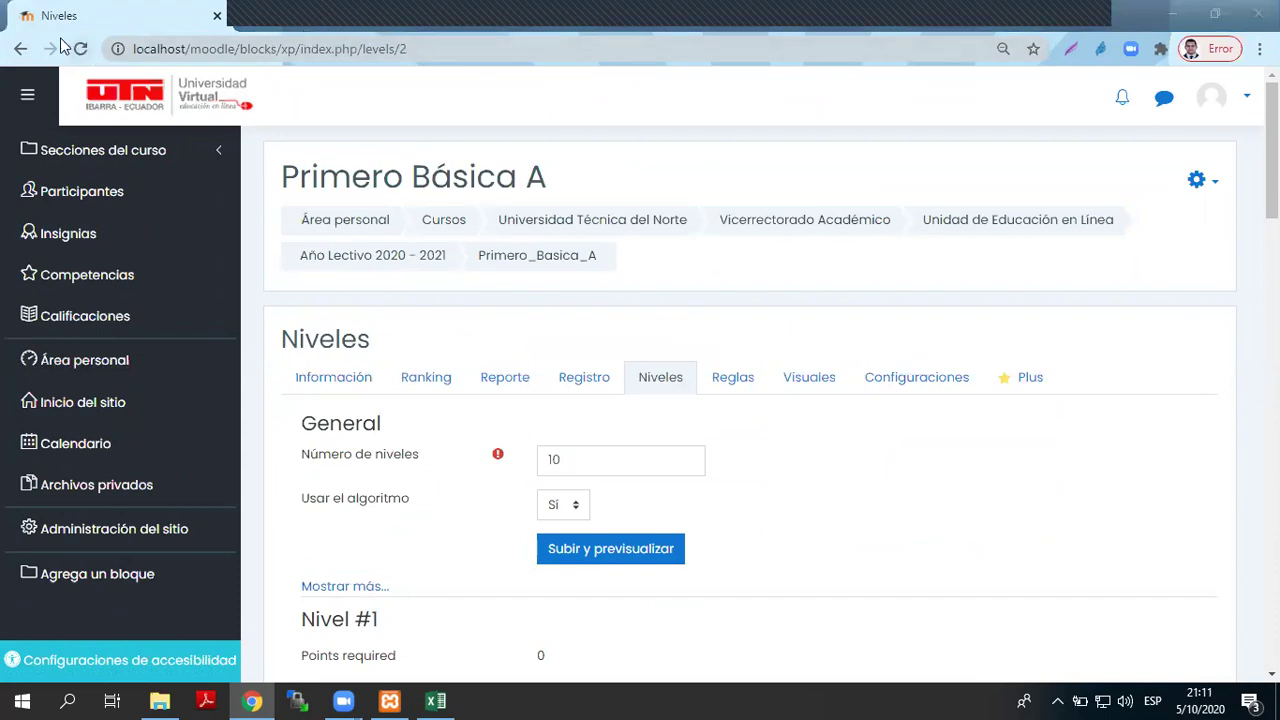
# - Go back to the rules page and web-search 'level up moodle' from the address bar
pyautogui.click(22, 49)
pyautogui.click(22, 49)
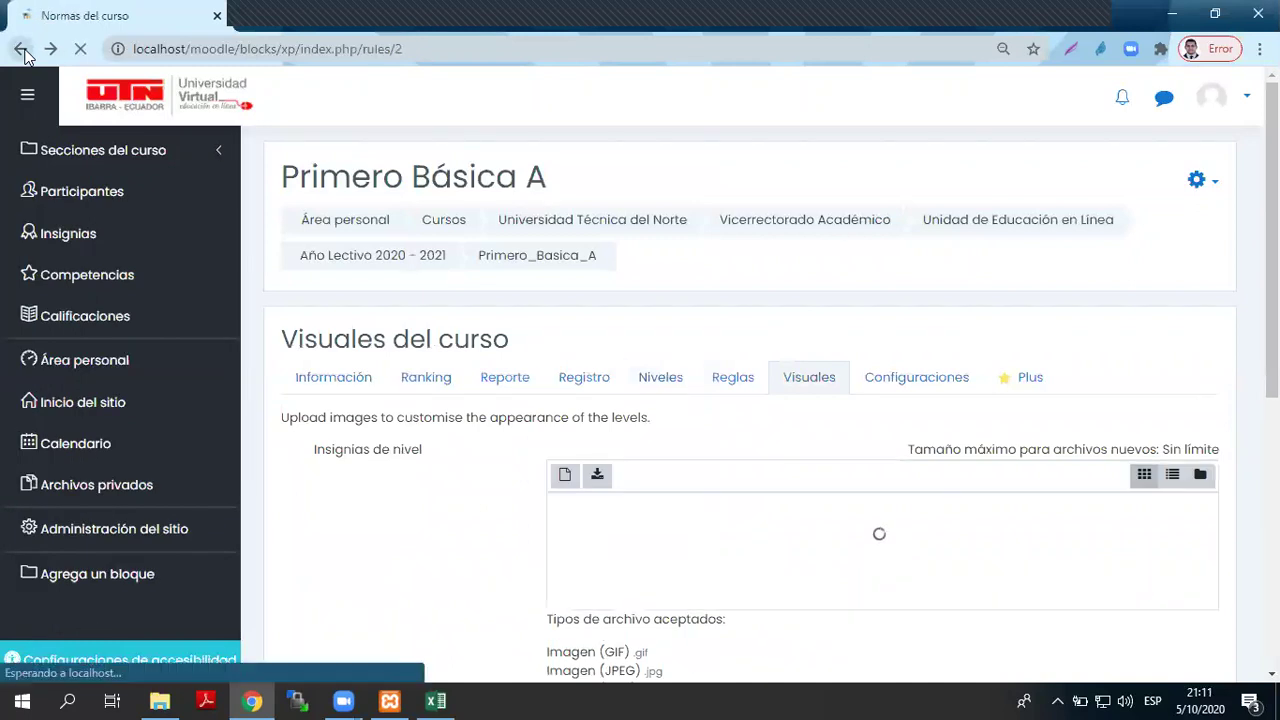
pyautogui.click(480, 47)
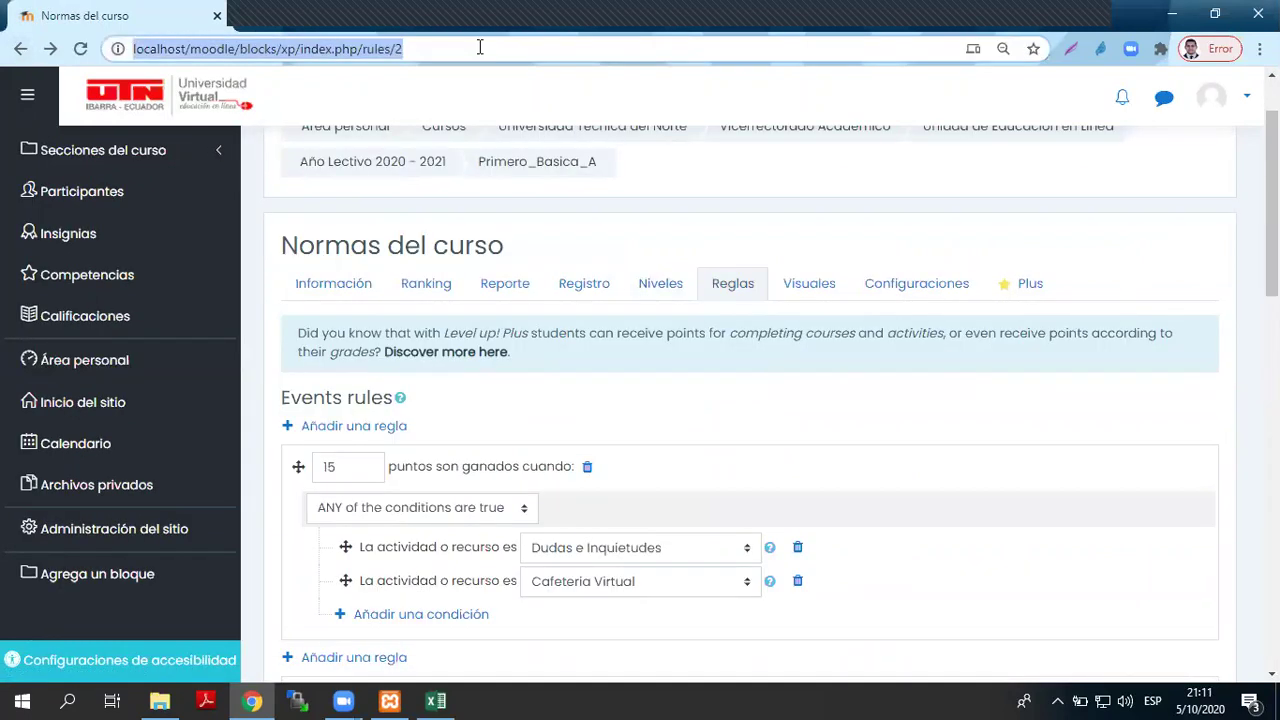
pyautogui.write('LEVEL UP')
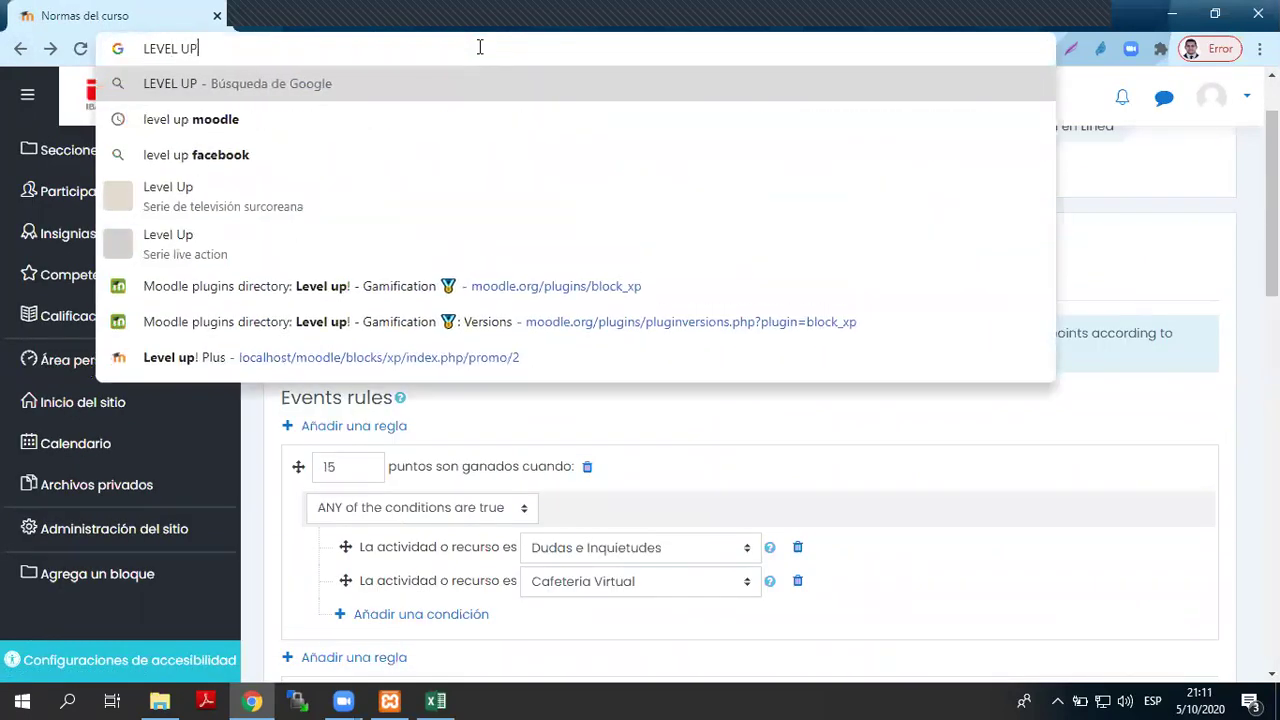
pyautogui.press('Down')
pyautogui.press('Return')
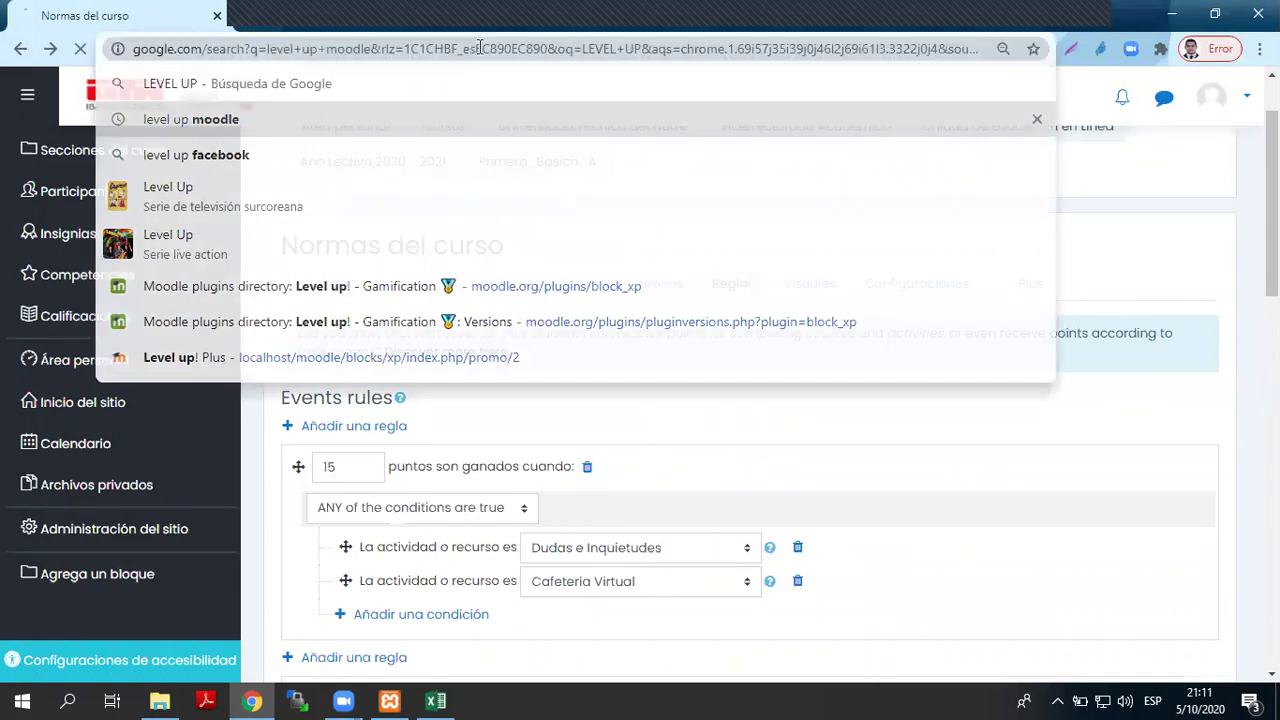
# - Read the Level up! - Gamification plugin page, then go back to the course Reglas page
pyautogui.click(490, 266)
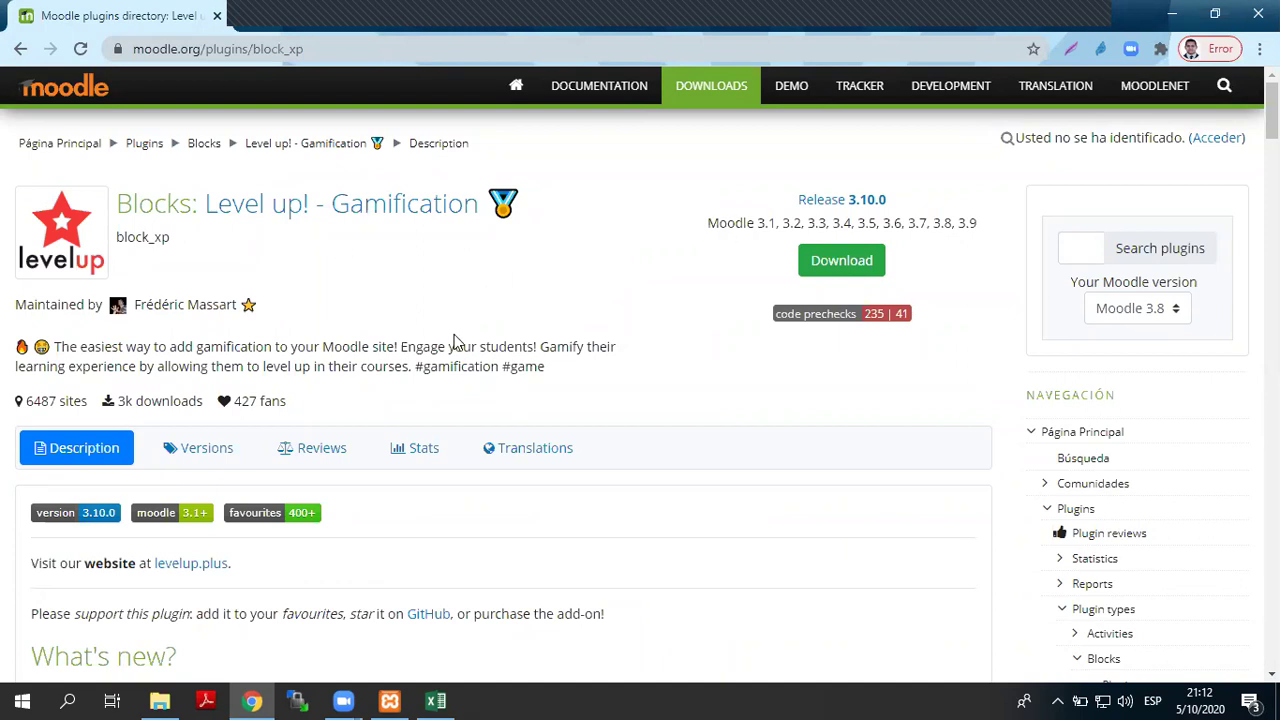
pyautogui.doubleClick(420, 346)
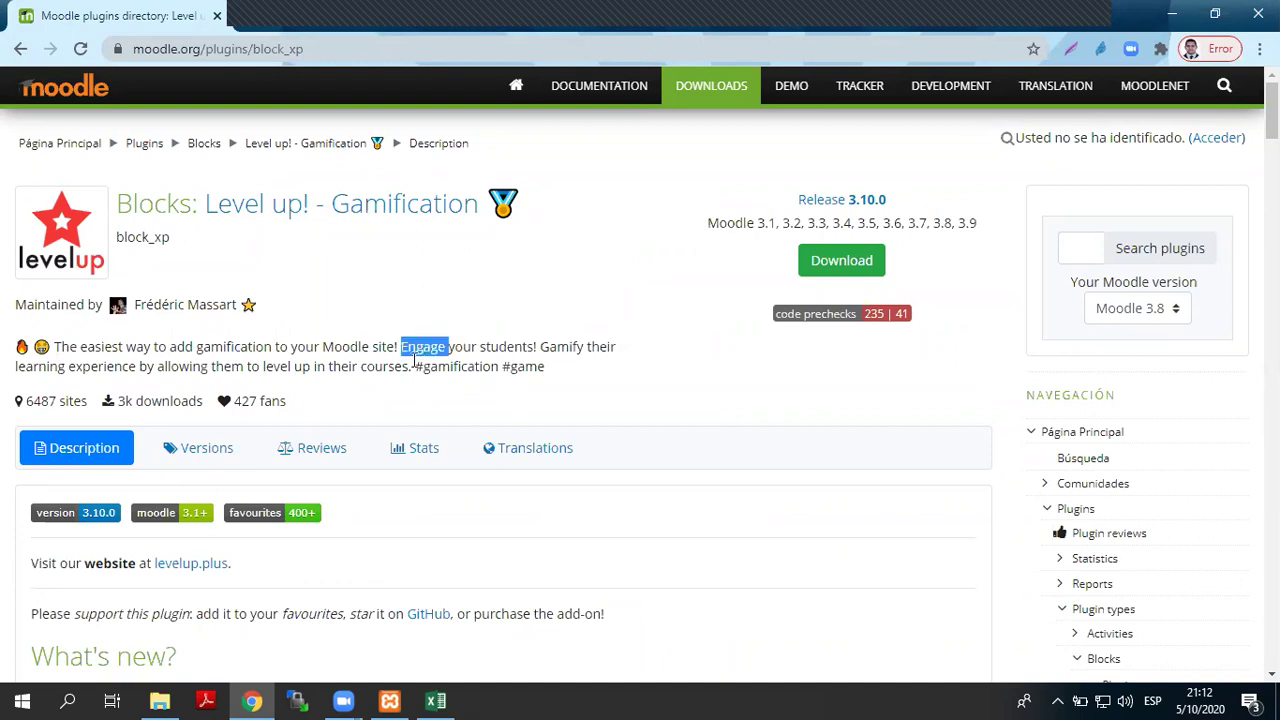
pyautogui.click(294, 18)
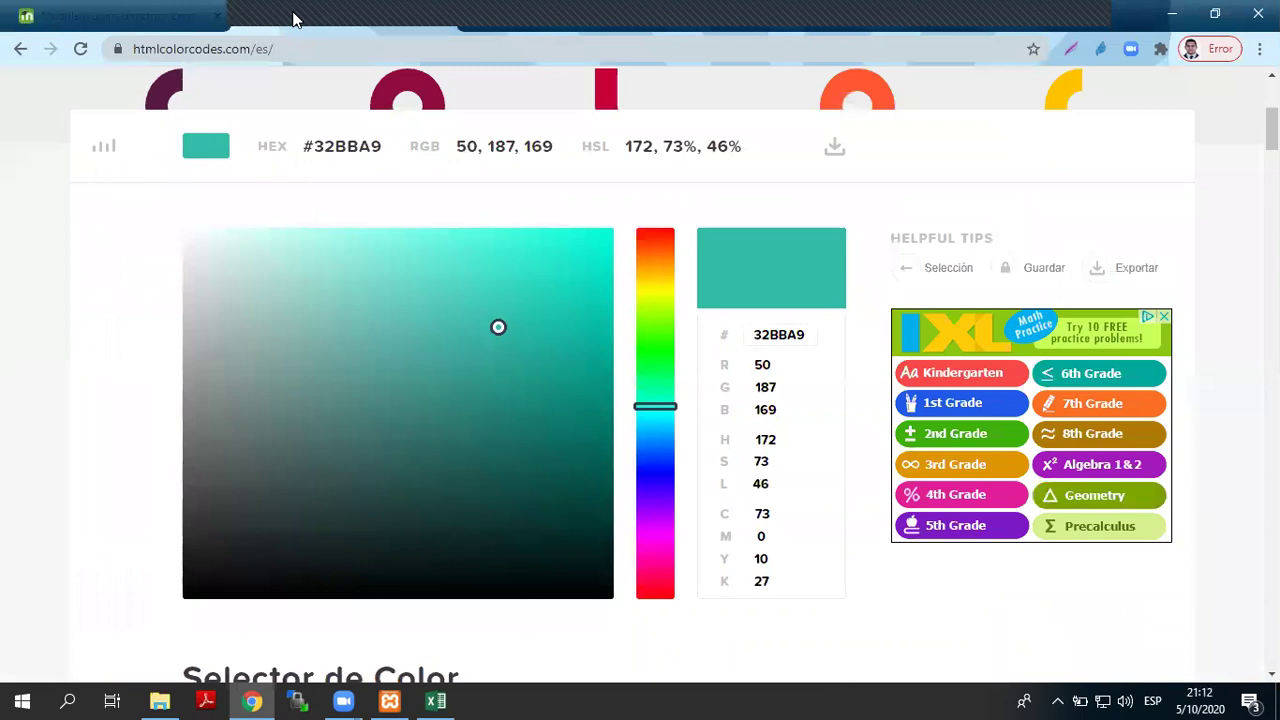
pyautogui.click(150, 16)
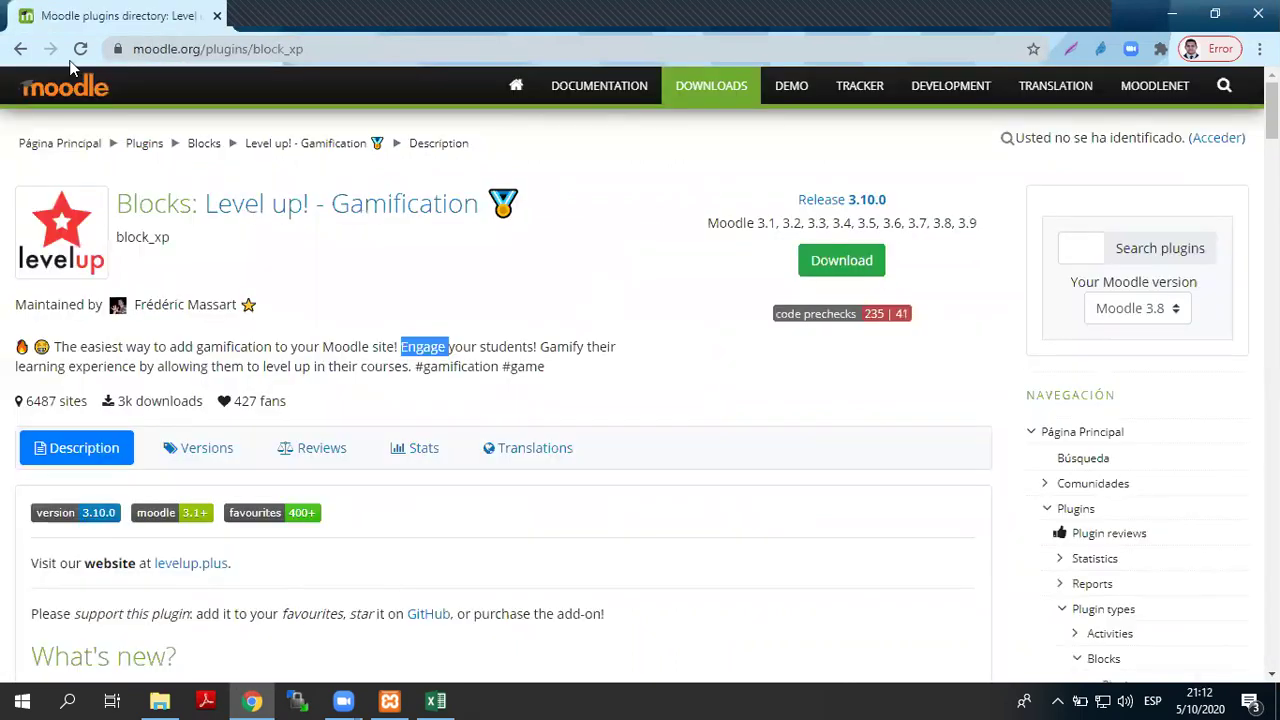
pyautogui.click(20, 50)
pyautogui.click(20, 50)
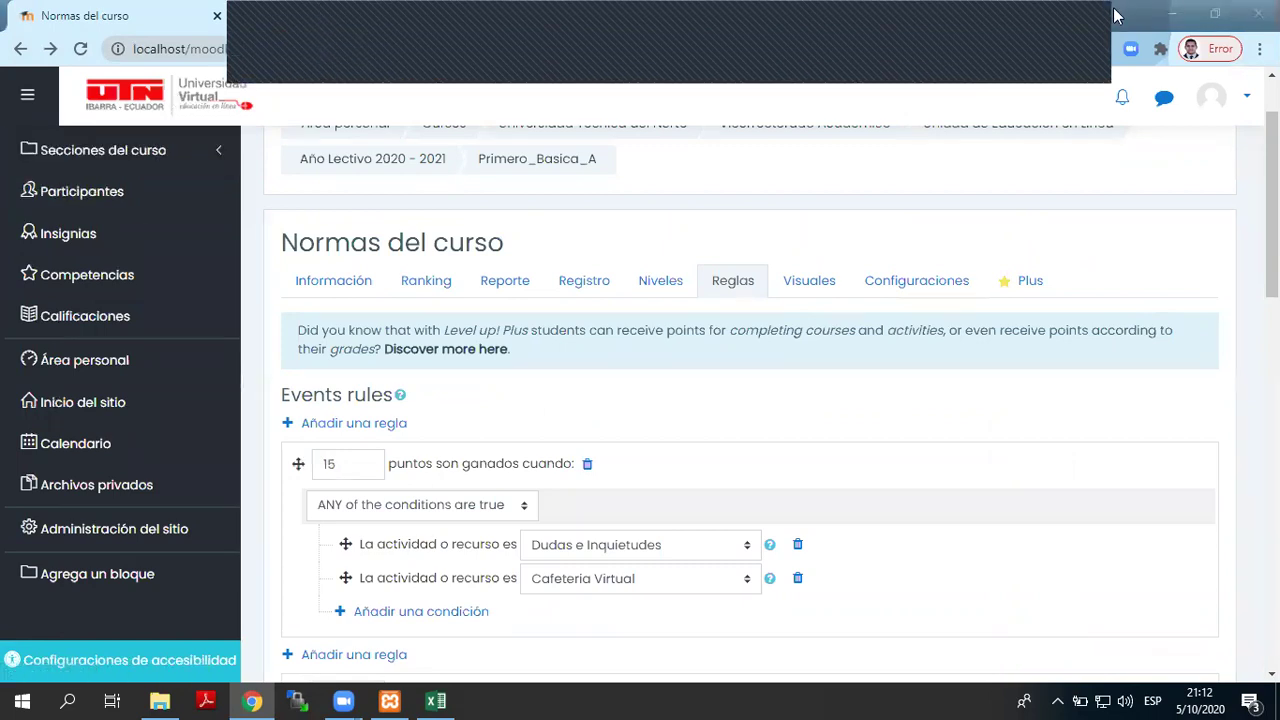
# - Search Google for 'MAPA DE JUEGO', preview a village level map image, then return to Normas del curso
pyautogui.doubleClick(318, 8)
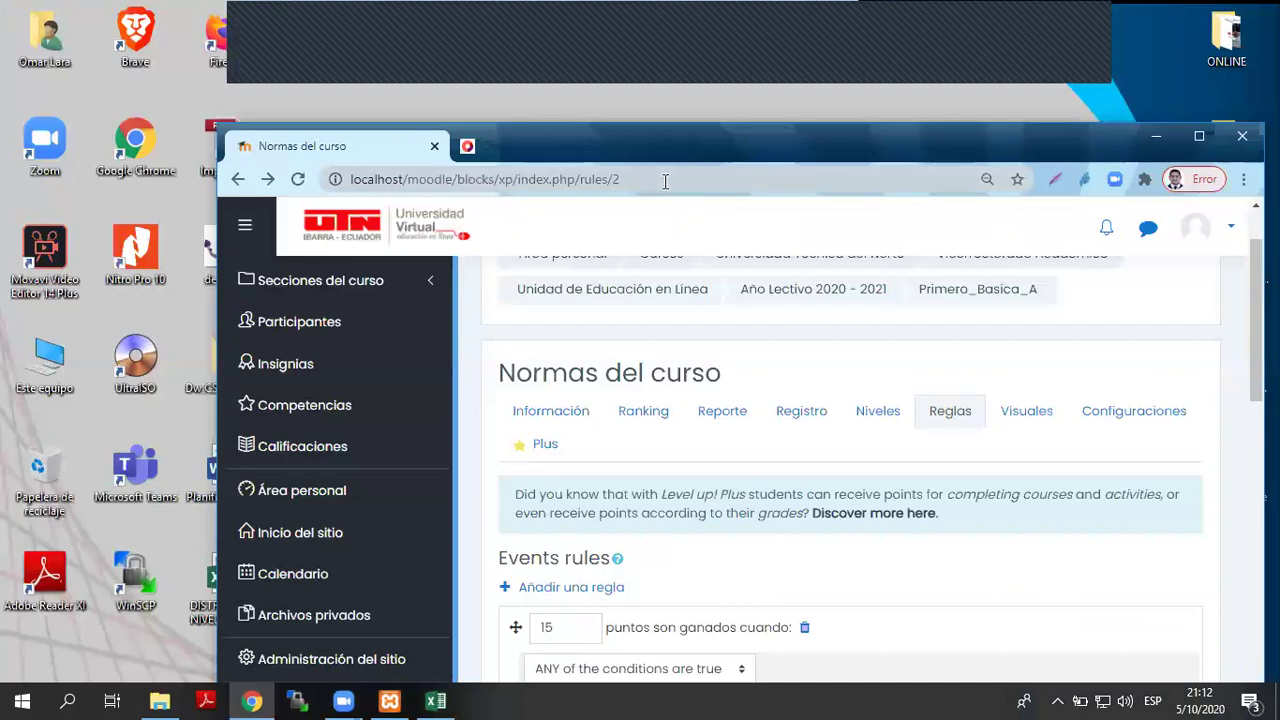
pyautogui.click(663, 181)
pyautogui.write('MAPA')
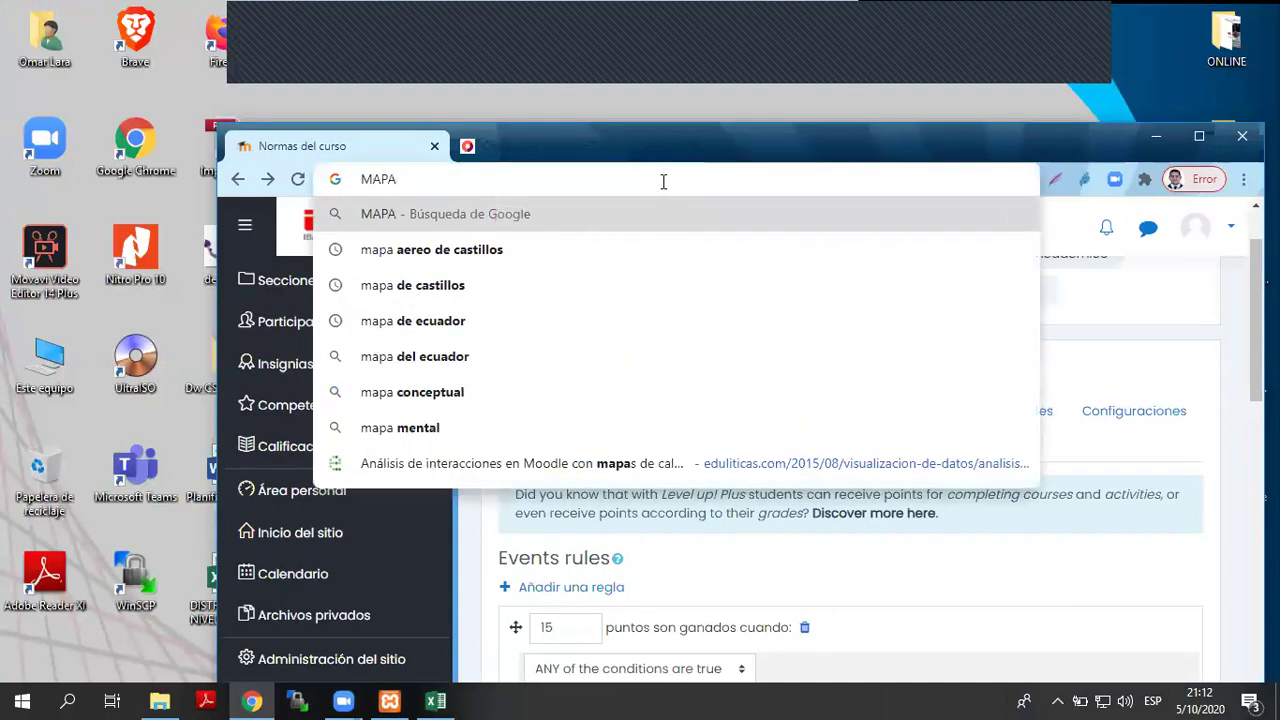
pyautogui.write(' DE JUEGO')
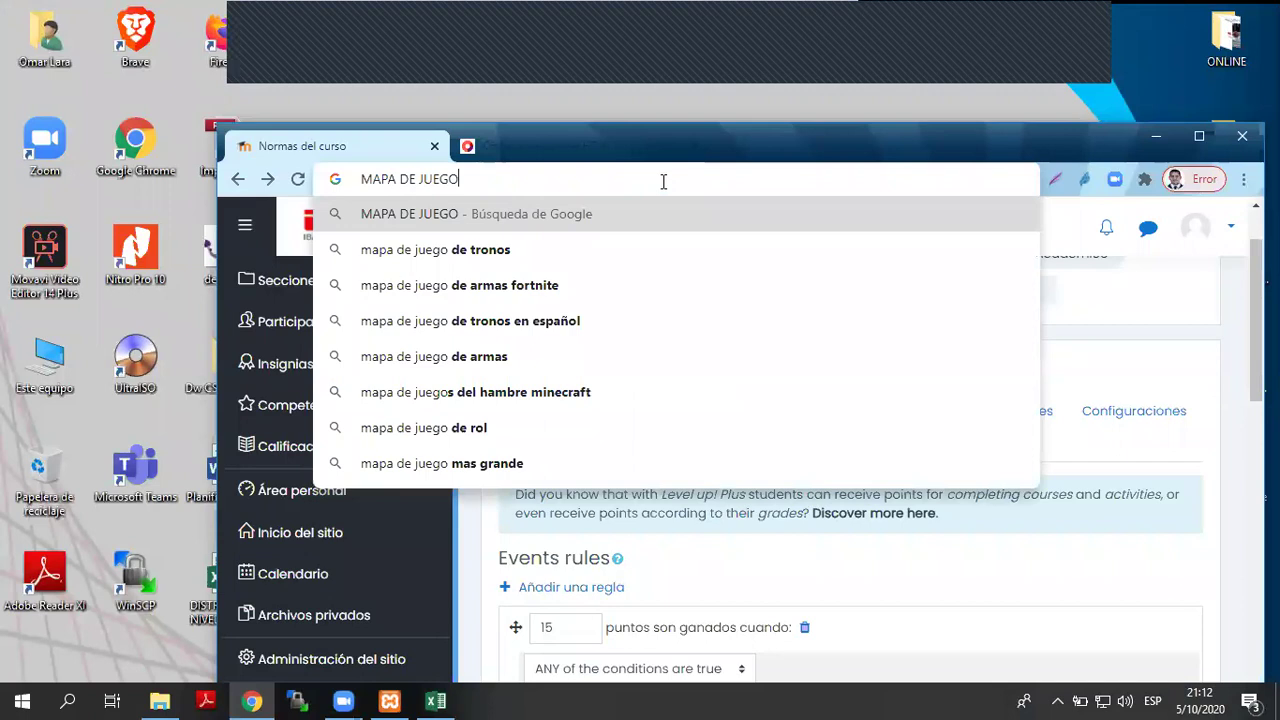
pyautogui.press('Return')
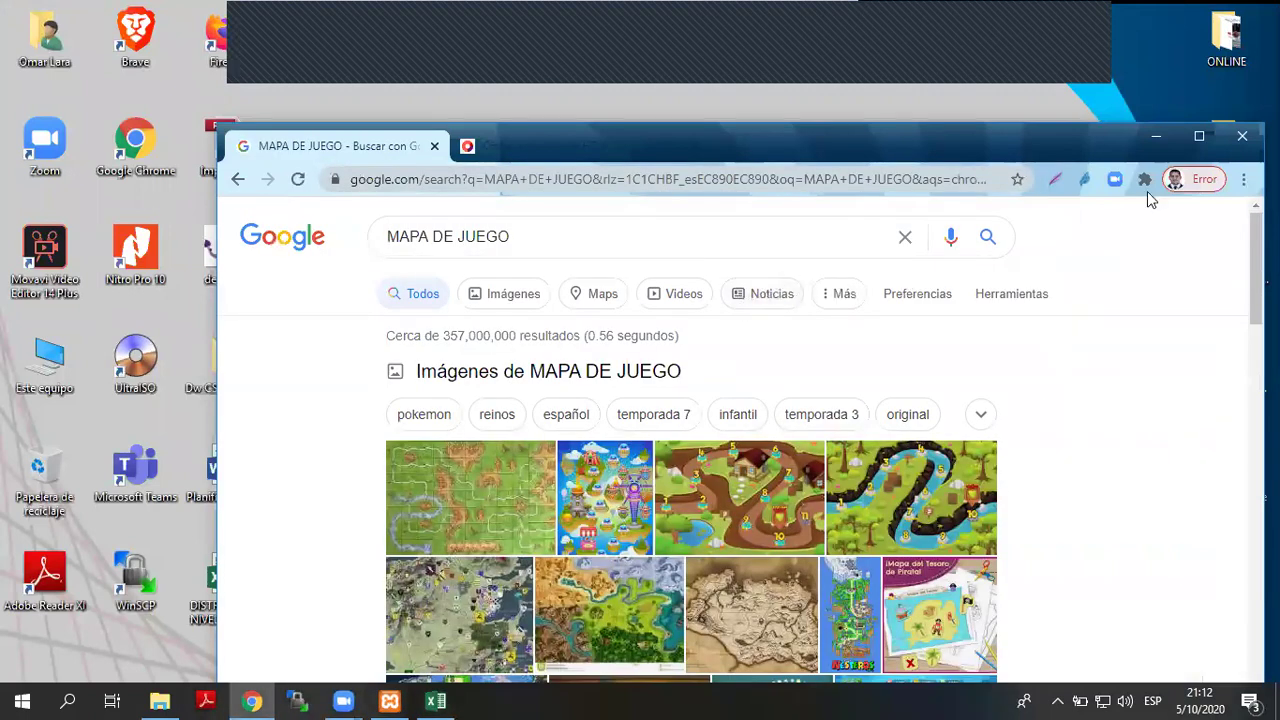
pyautogui.click(1199, 136)
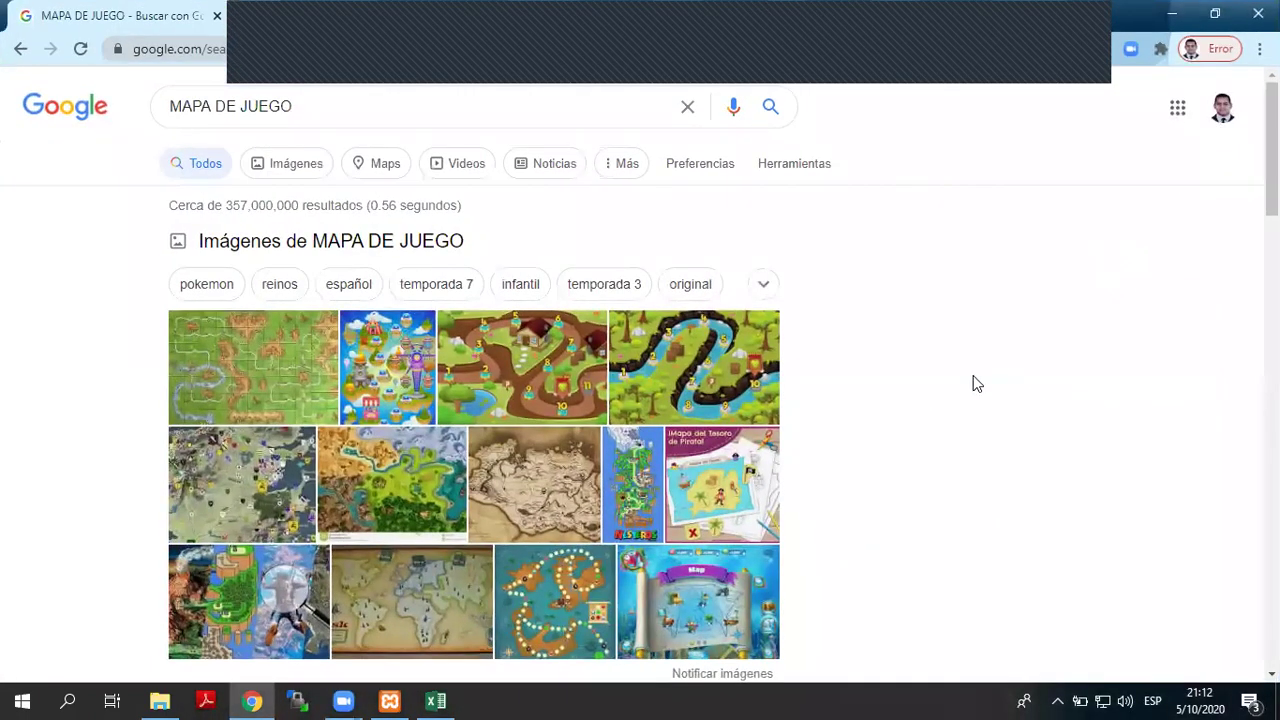
pyautogui.click(550, 380)
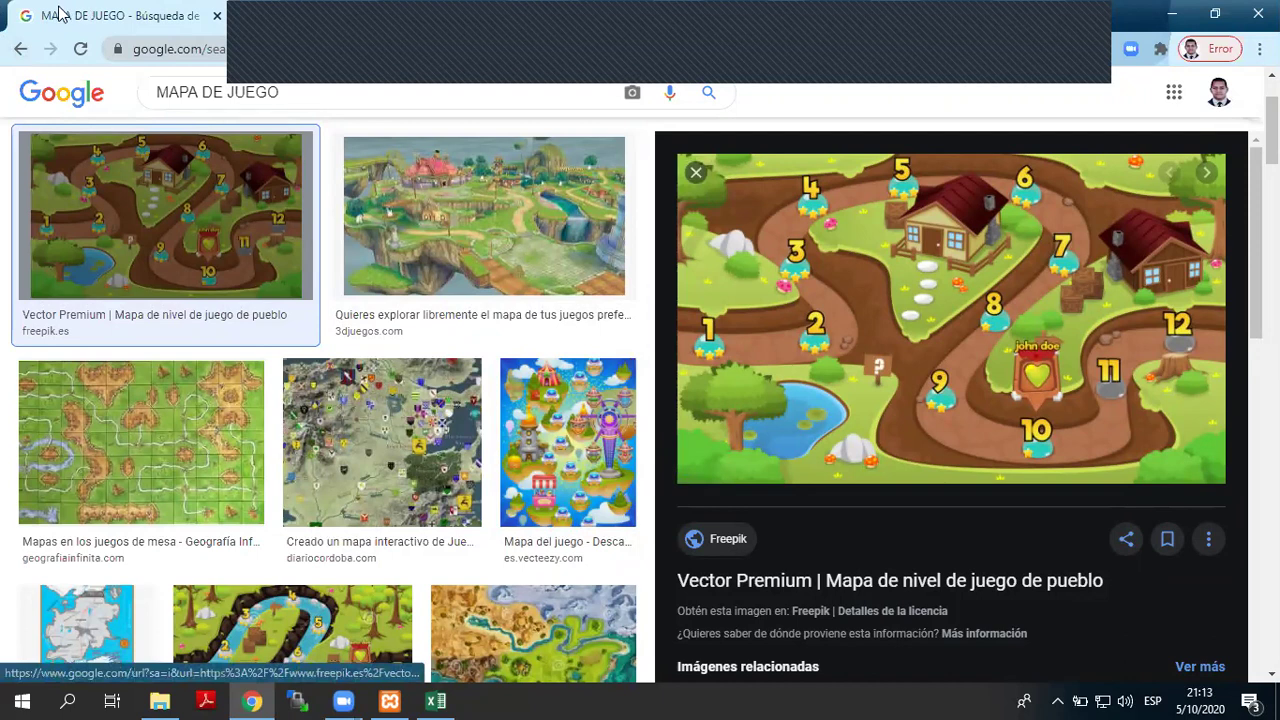
pyautogui.click(25, 48)
pyautogui.click(24, 49)
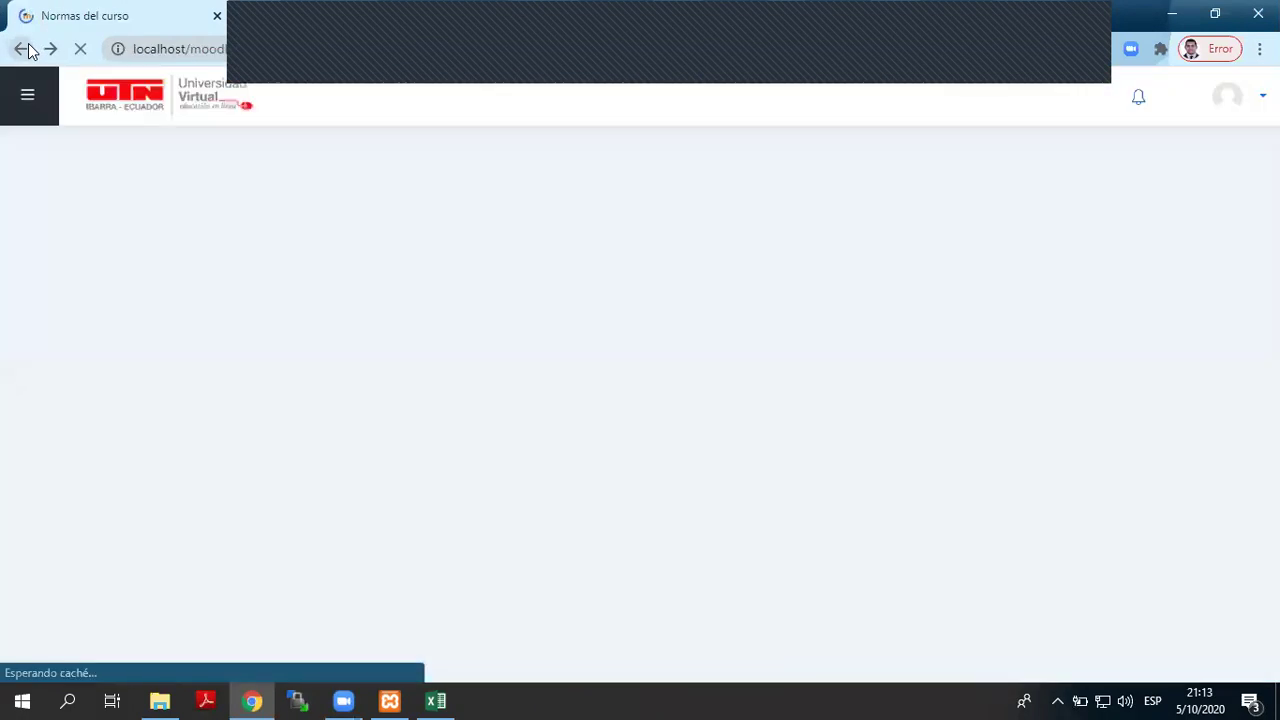
# - Open Calificaciones and scroll through the course grader report
pyautogui.click(155, 328)
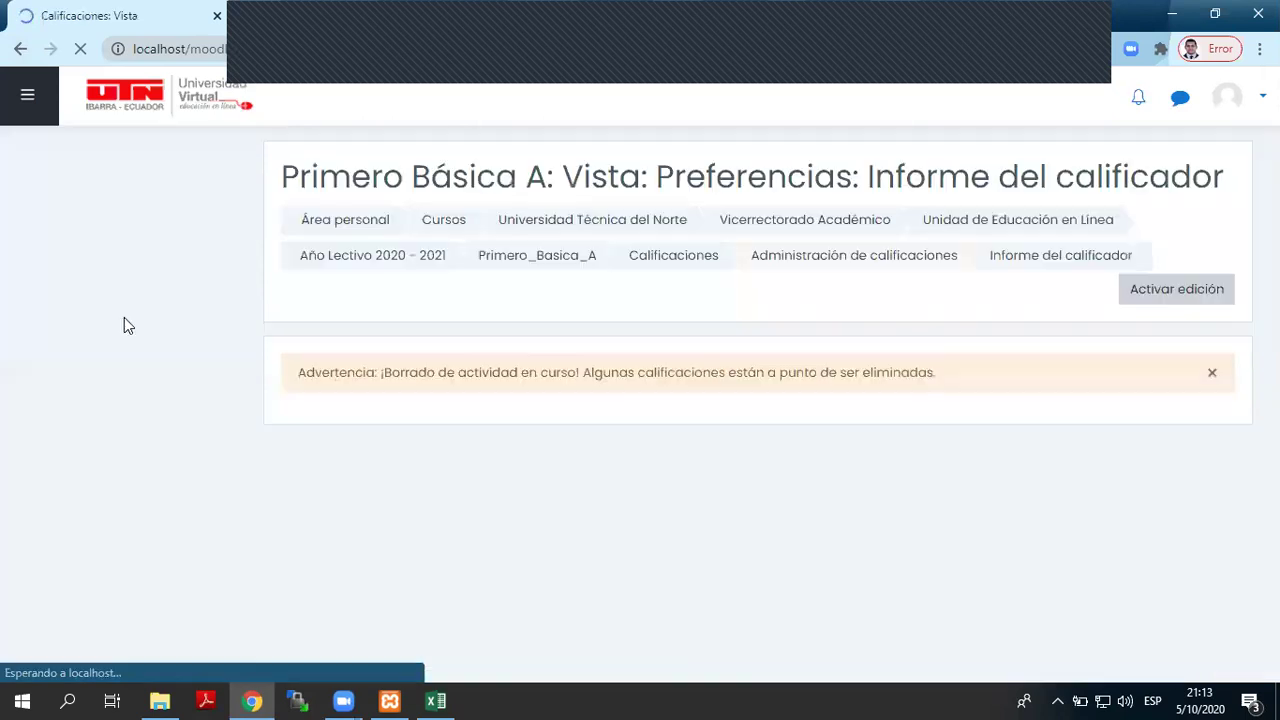
pyautogui.scroll(-2, 680, 365)
pyautogui.scroll(-2, 680, 367)
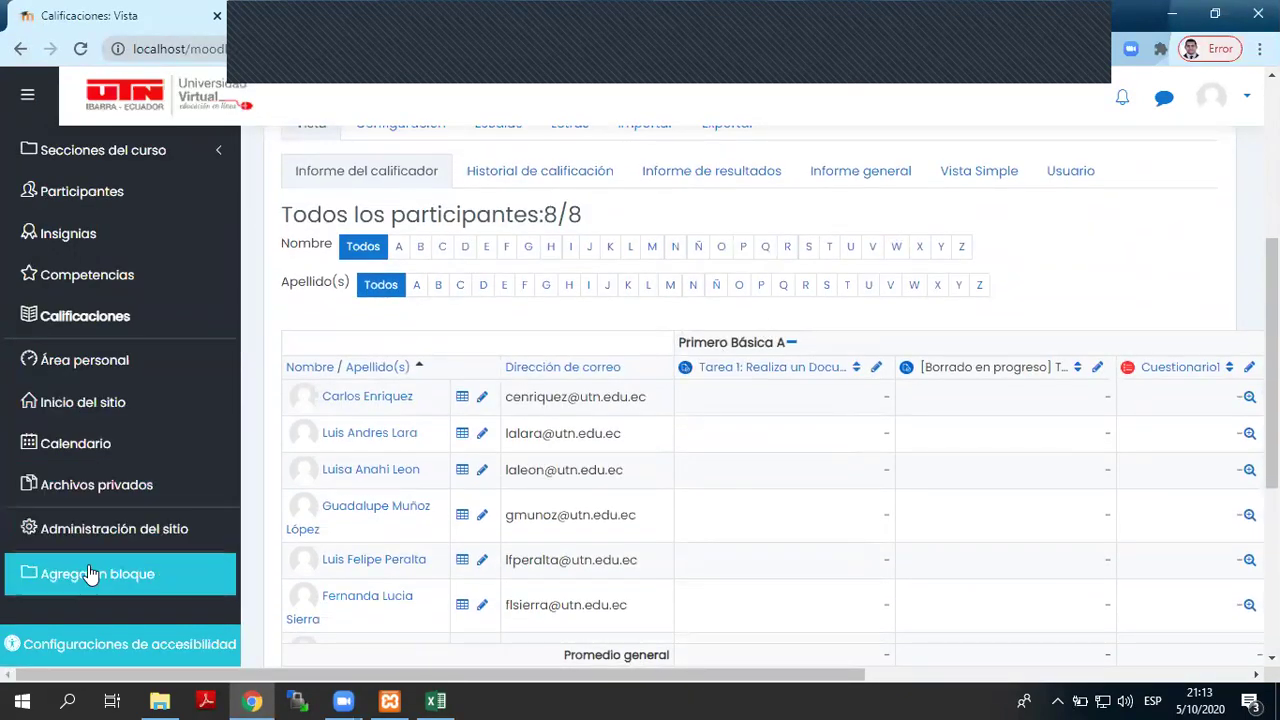
pyautogui.scroll(3, 712, 320)
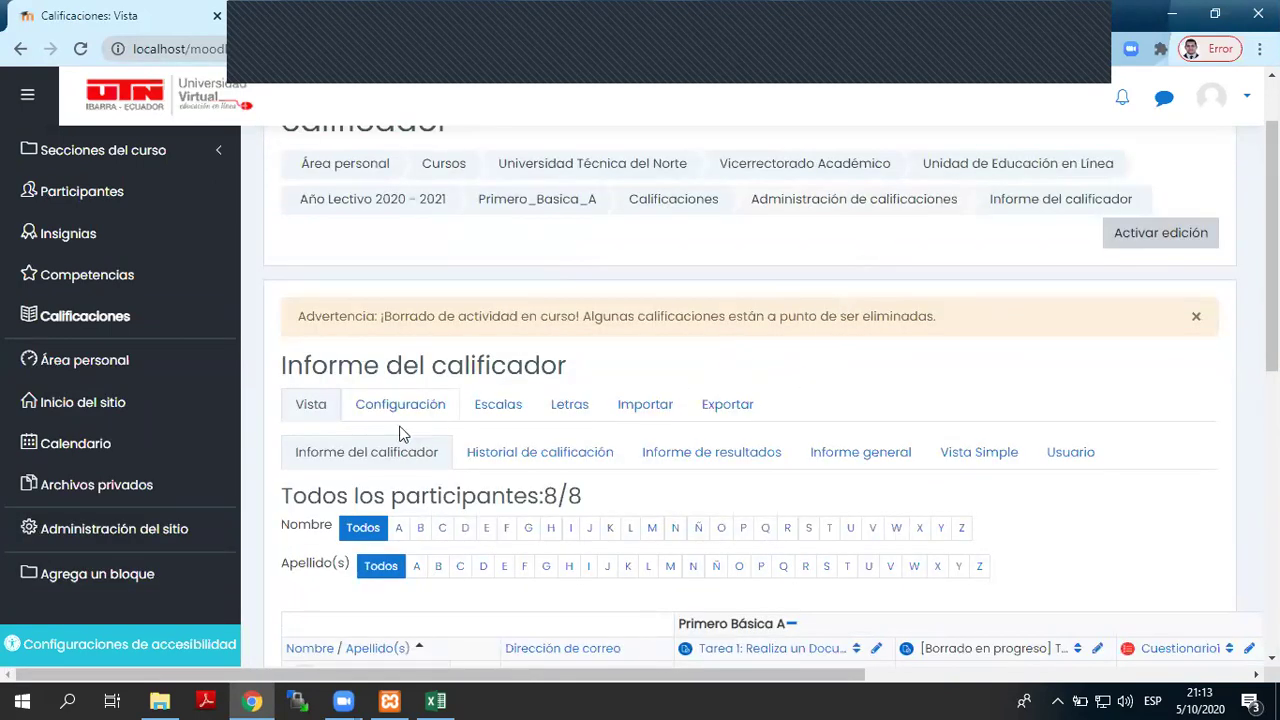
# - Return to Primero_Basica_A, collapse the block drawer, and open the activity chooser for Unidad 2
pyautogui.click(580, 208)
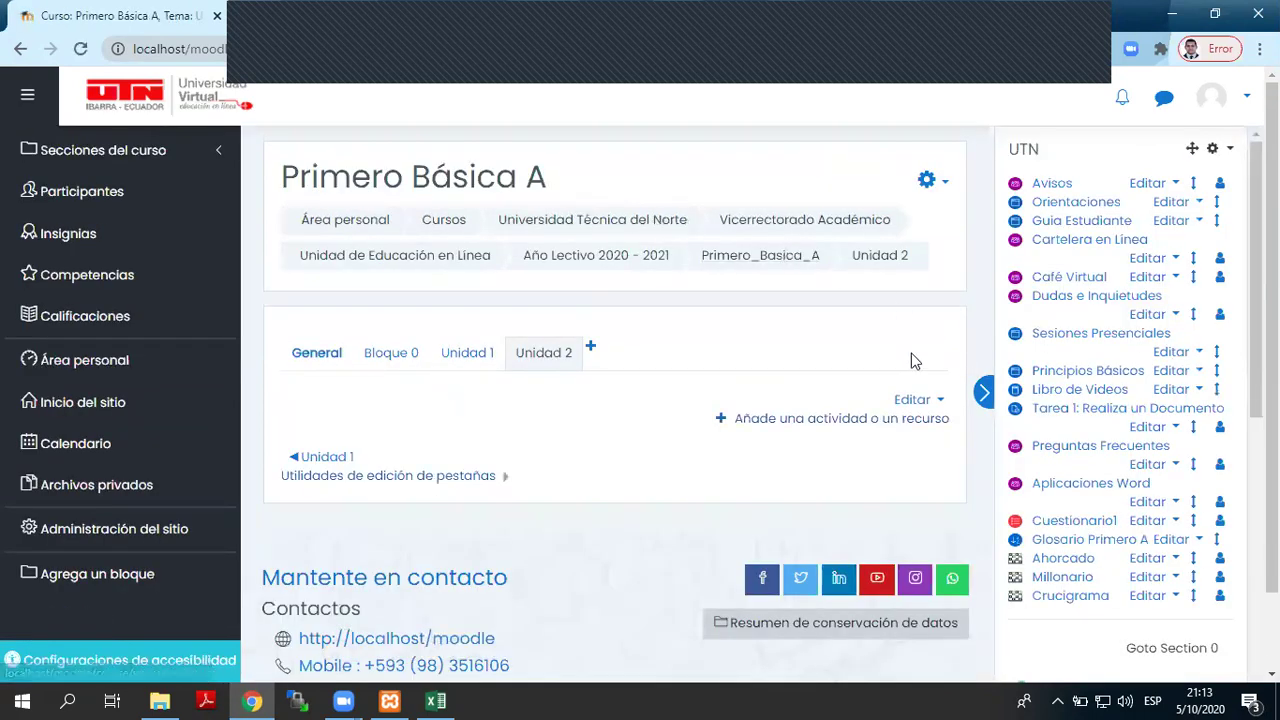
pyautogui.click(985, 395)
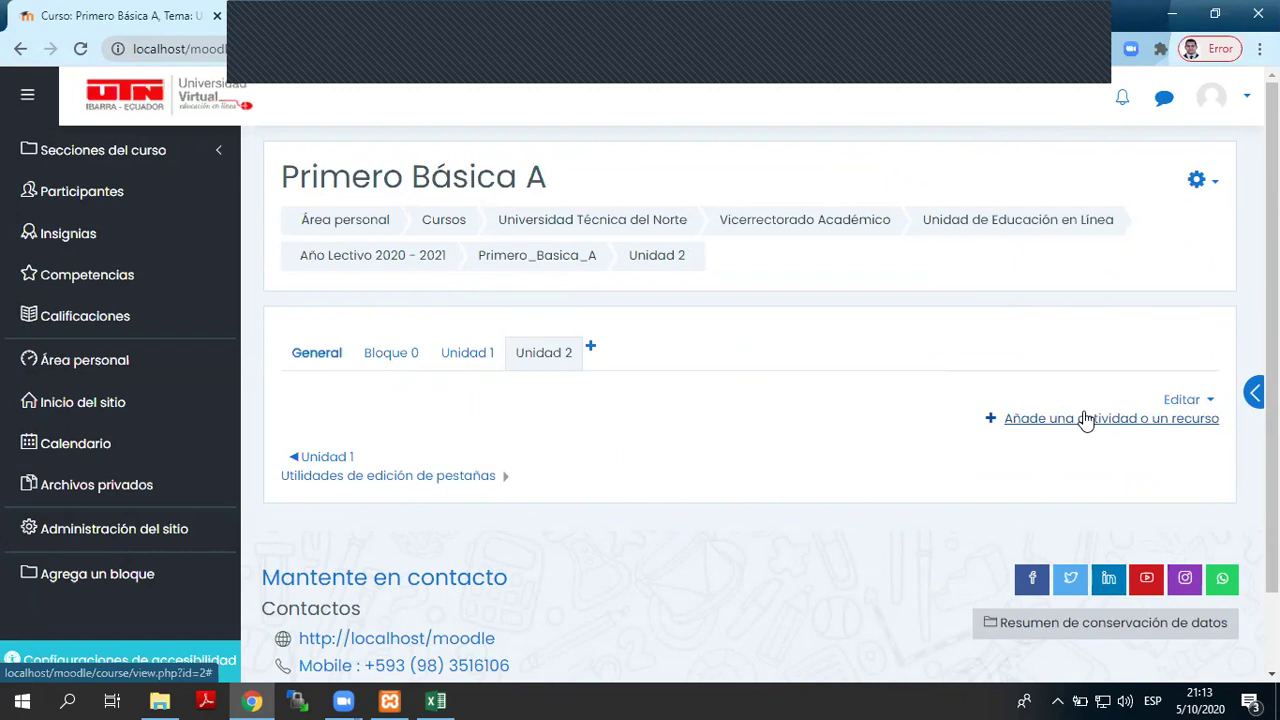
pyautogui.click(1086, 418)
# - Choose the Cuestionario activity type and add it to Unidad 2
pyautogui.scroll(-2, 563, 425)
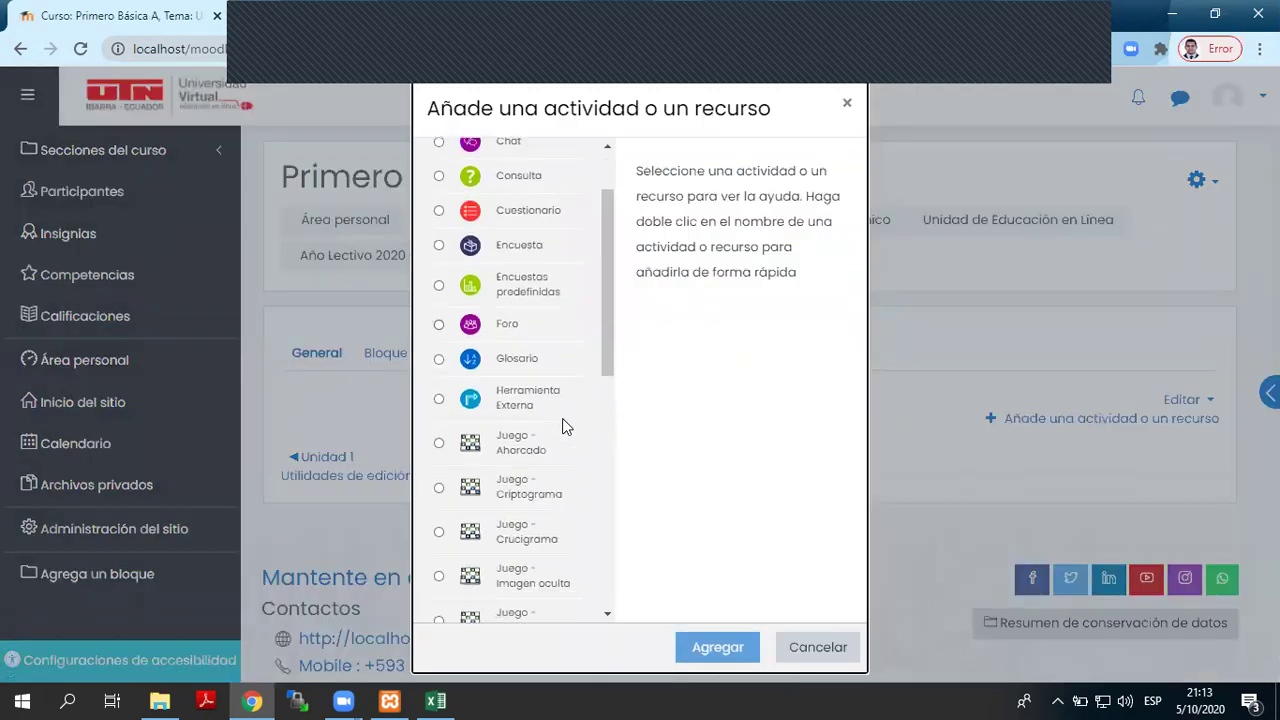
pyautogui.scroll(2, 563, 425)
pyautogui.click(529, 305)
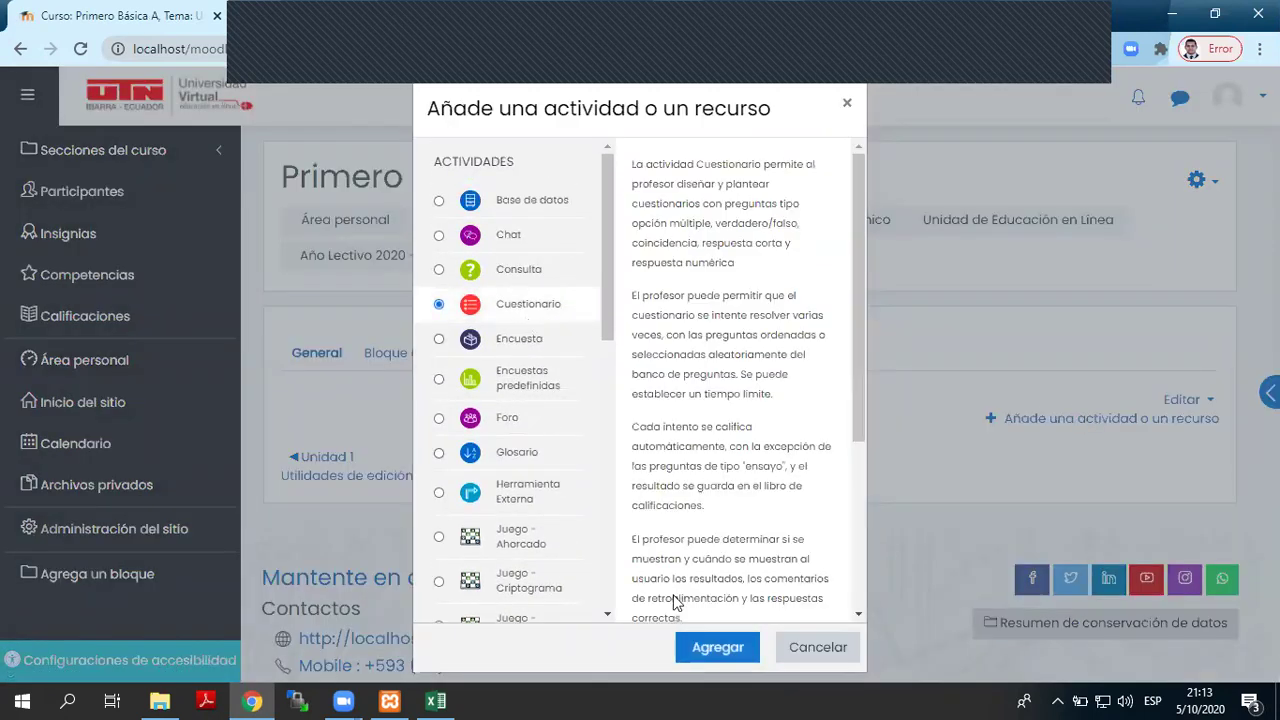
pyautogui.click(718, 647)
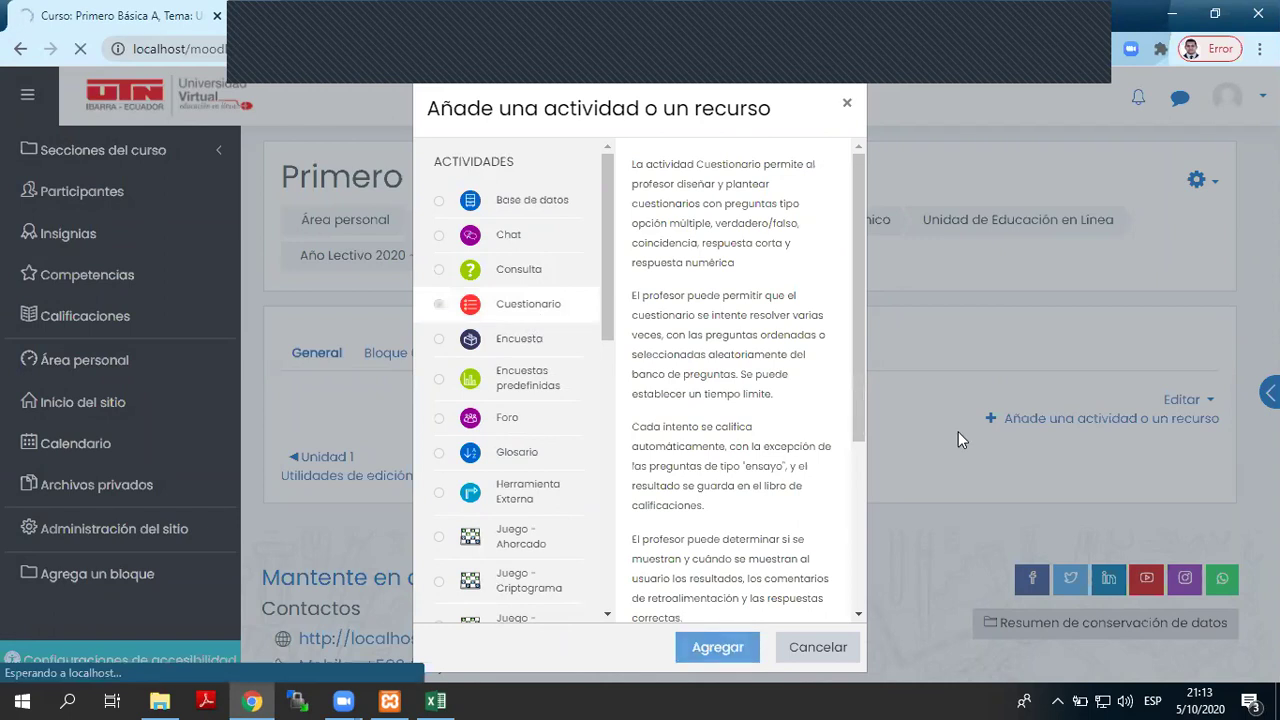
# - Name the quiz DEMO with description DEMO and save it with Guardar cambios y mostrar
pyautogui.scroll(-15, 957, 437)
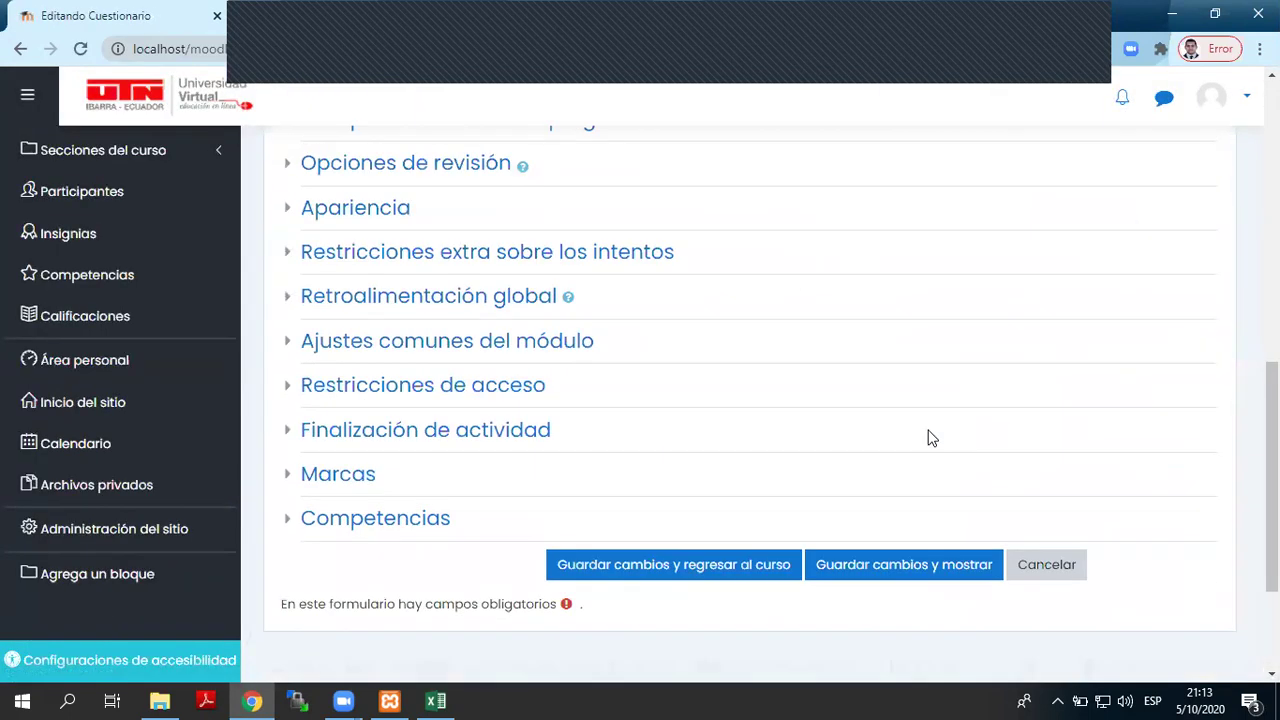
pyautogui.scroll(15, 297, 451)
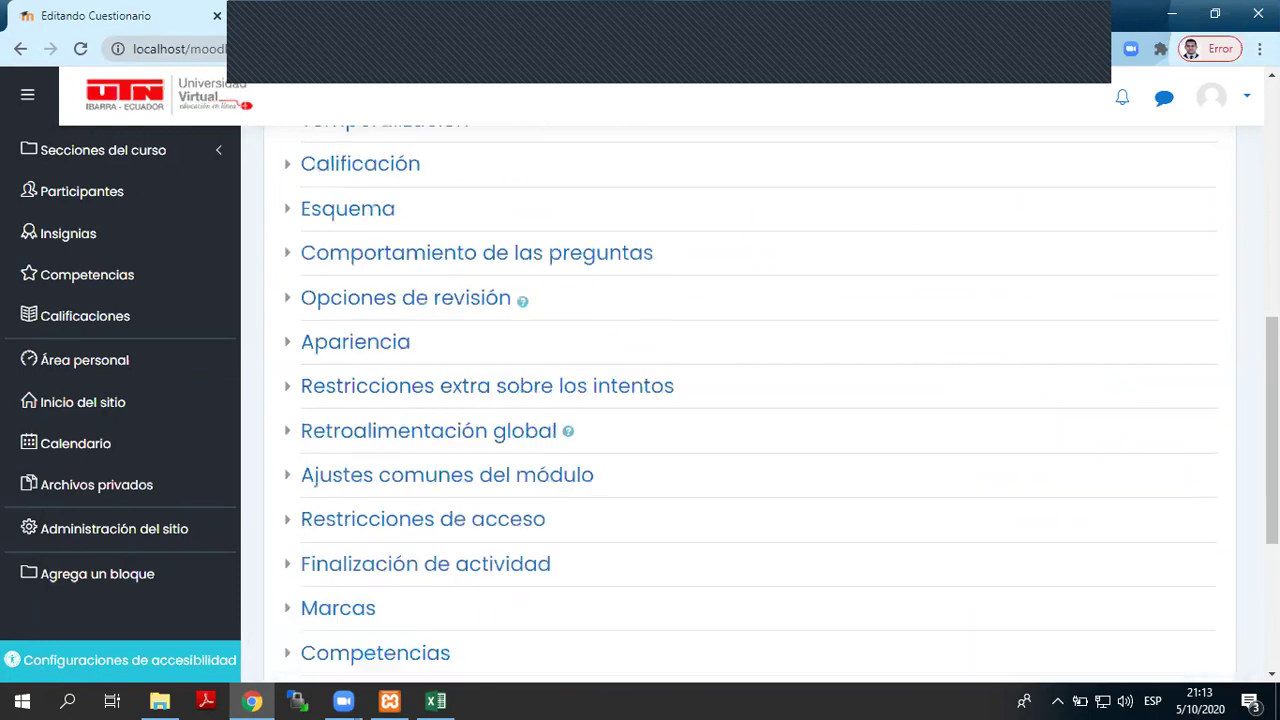
pyautogui.click(725, 431)
pyautogui.write('DEMO')
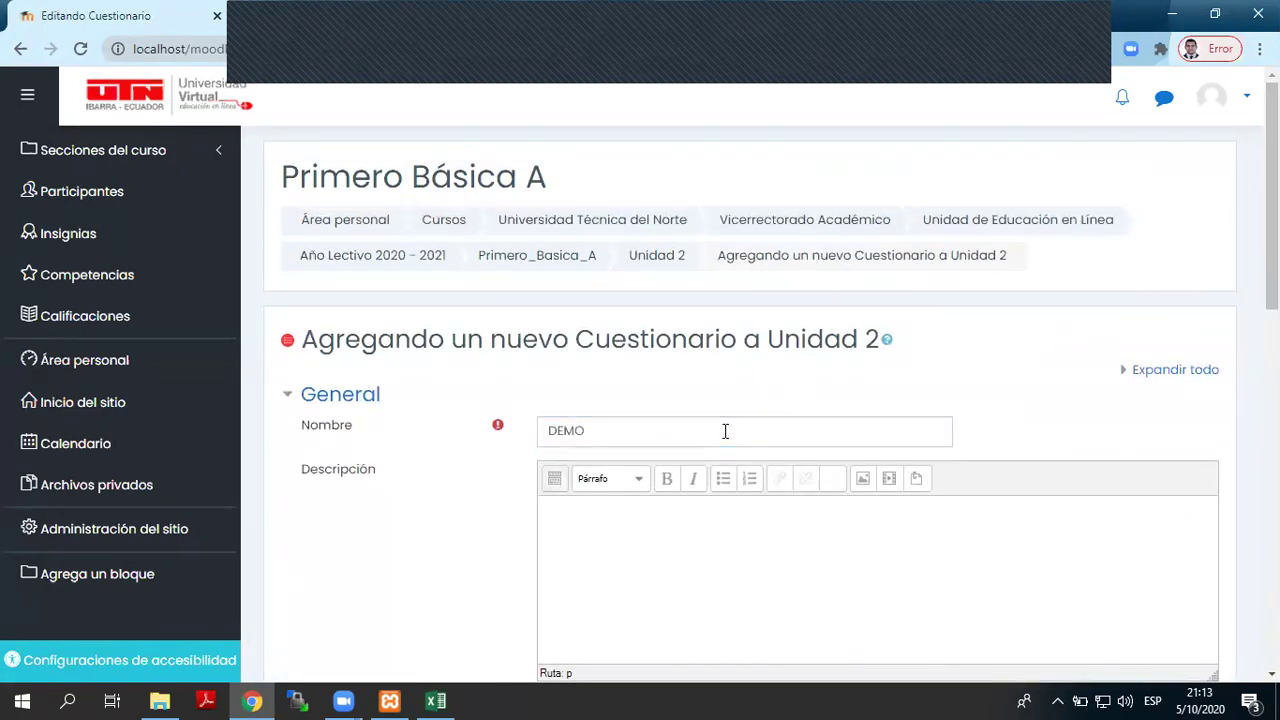
pyautogui.write('DEMO')
pyautogui.scroll(-12, 727, 440)
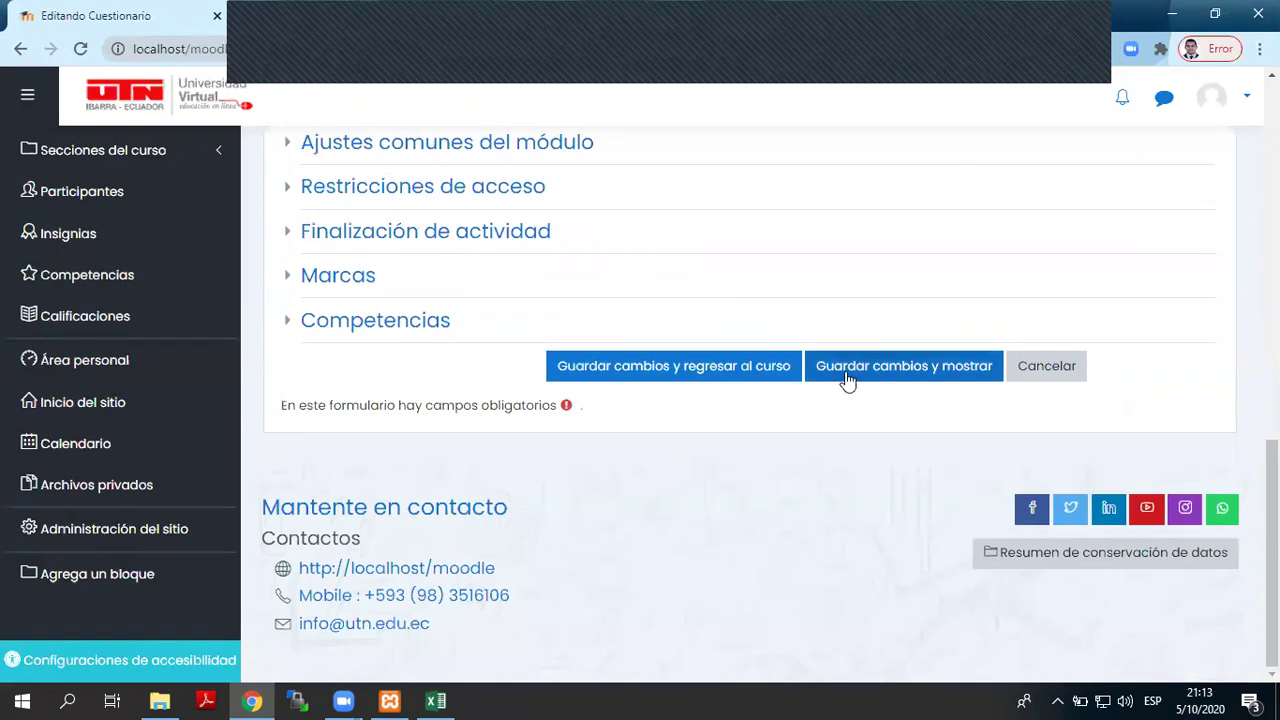
pyautogui.click(845, 368)
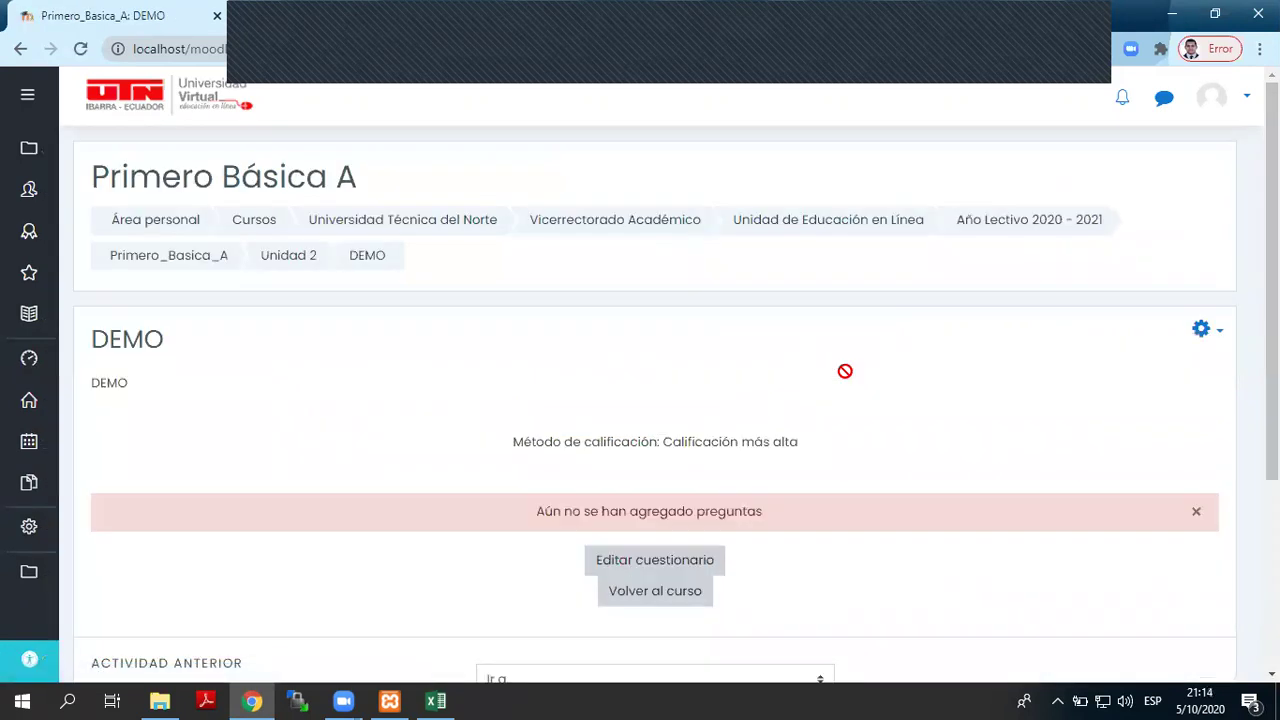
# - Go to the DEMO quiz's Banco de preguntas from the gear menu and show its Categorías
pyautogui.scroll(-1, 845, 371)
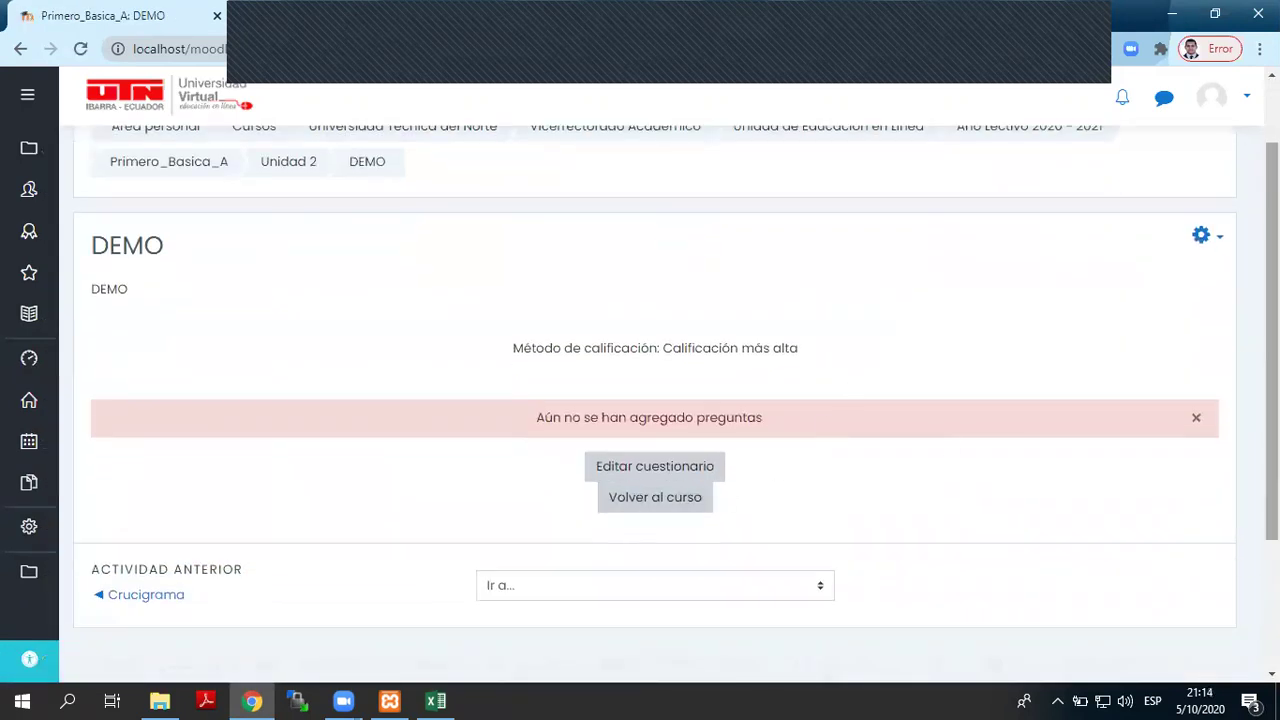
pyautogui.click(1210, 240)
pyautogui.scroll(-2, 1130, 505)
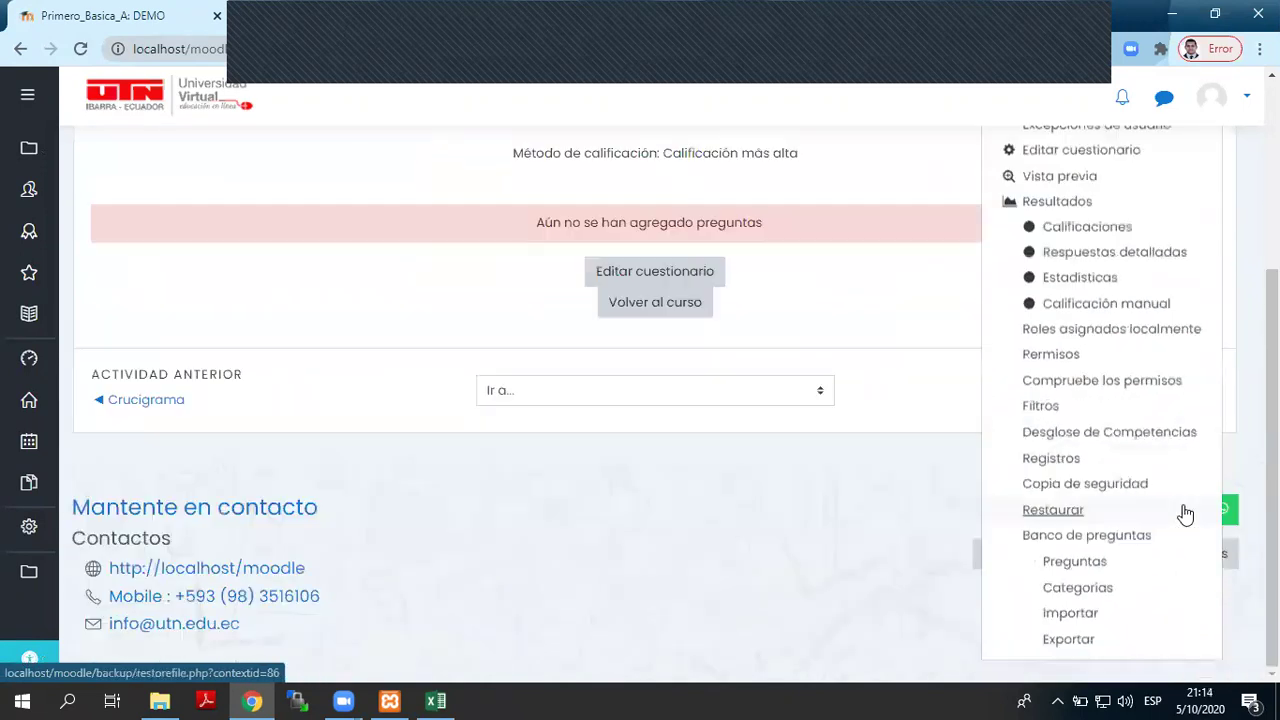
pyautogui.click(1075, 535)
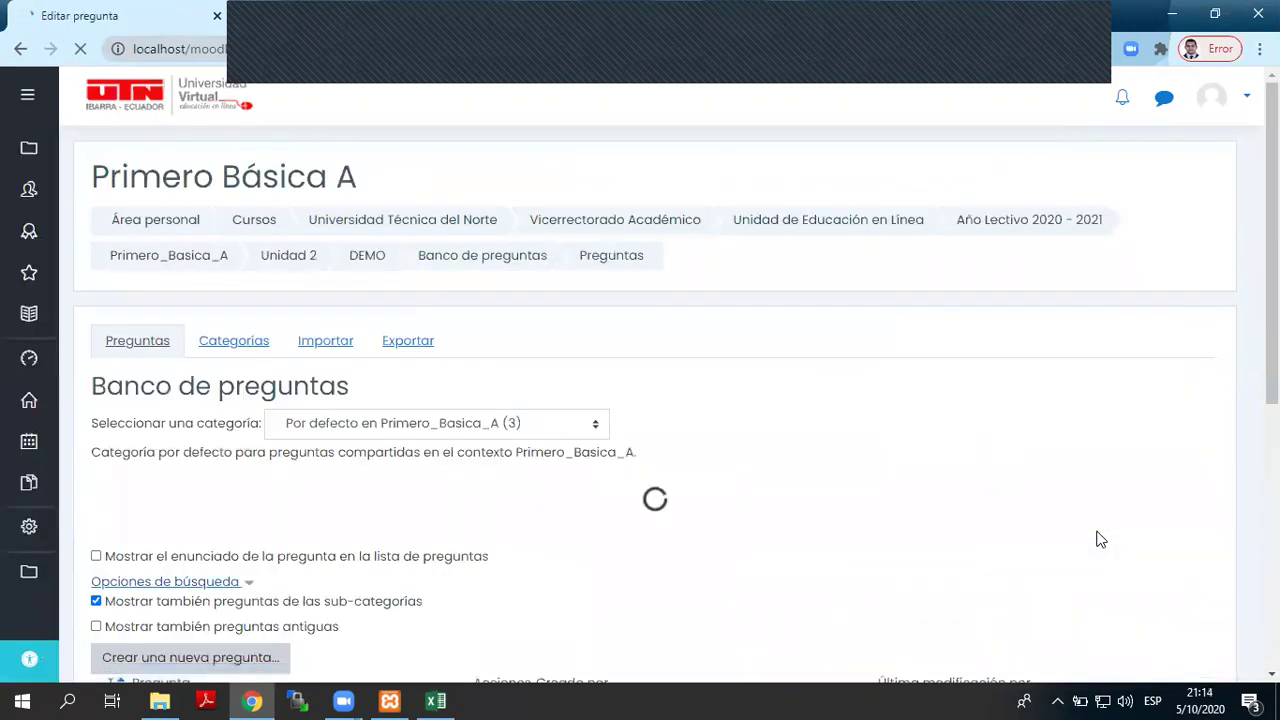
pyautogui.scroll(-2, 757, 517)
pyautogui.scroll(1, 757, 517)
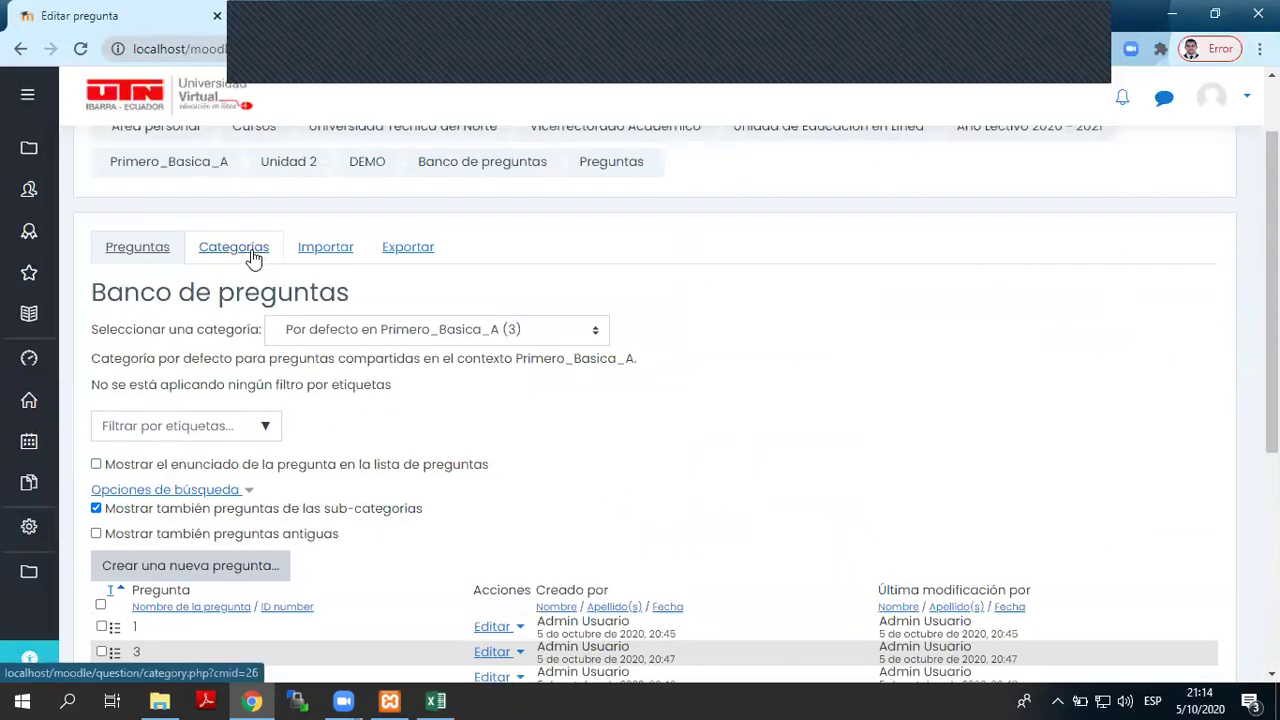
pyautogui.click(241, 262)
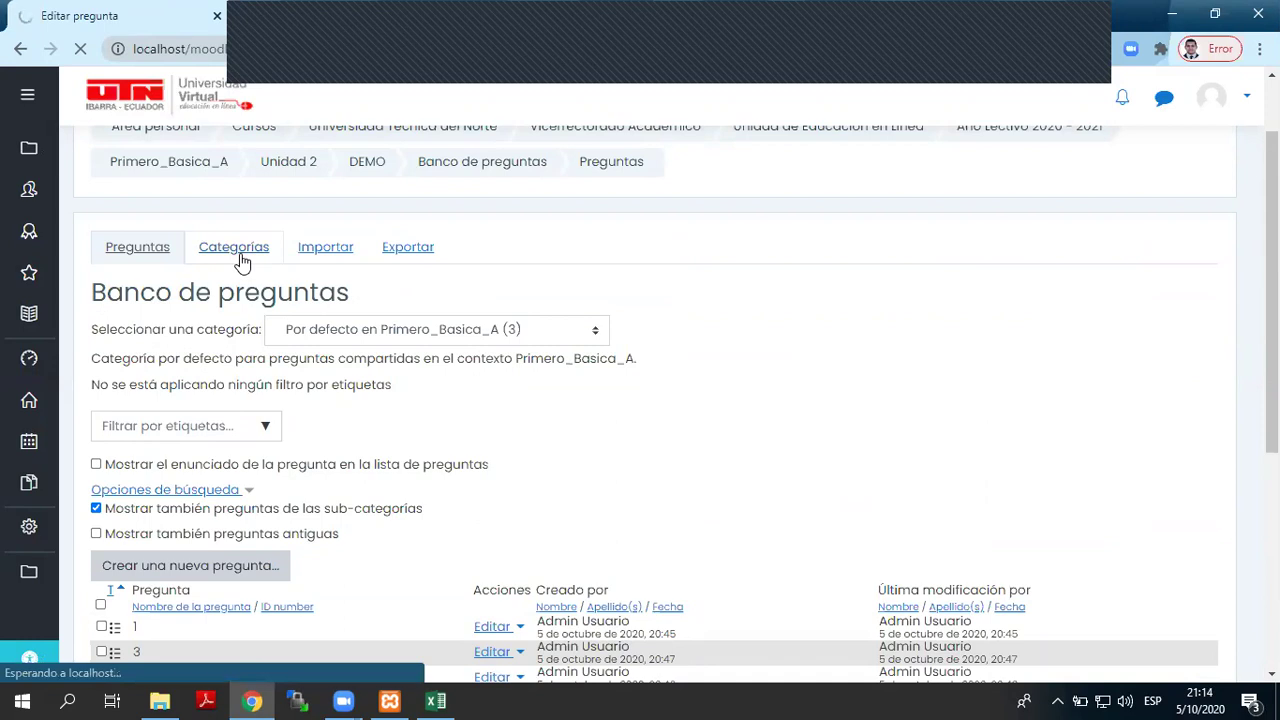
pyautogui.scroll(-1, 224, 330)
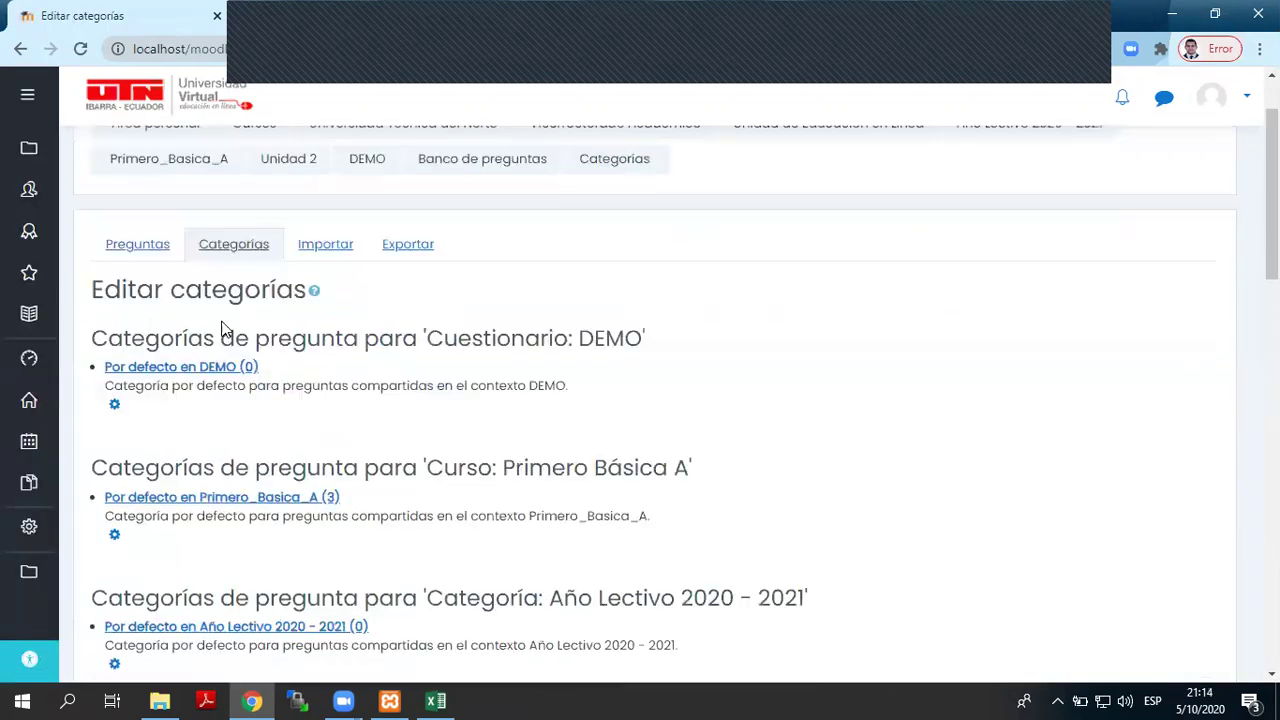
# - Highlight the DEMO default category and the Año Lectivo 2020 - 2021 category heading
pyautogui.scroll(-1, 224, 330)
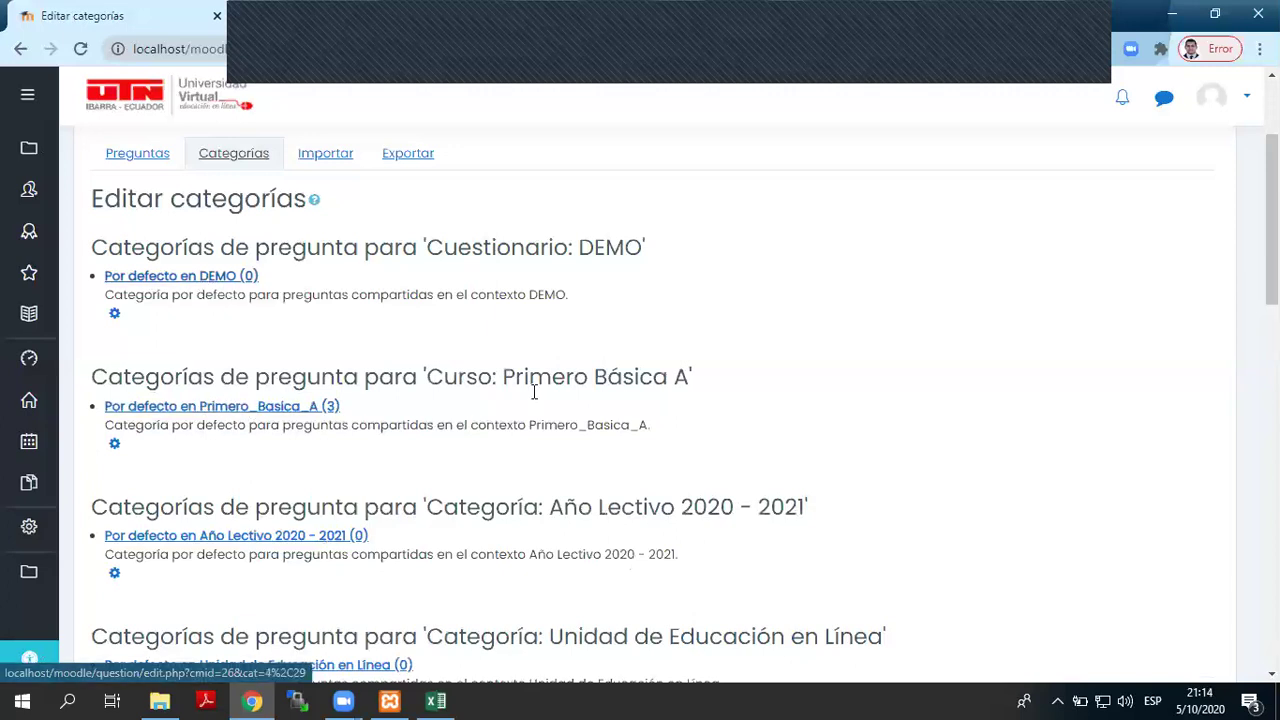
pyautogui.moveTo(737, 391); pyautogui.dragTo(93, 376)
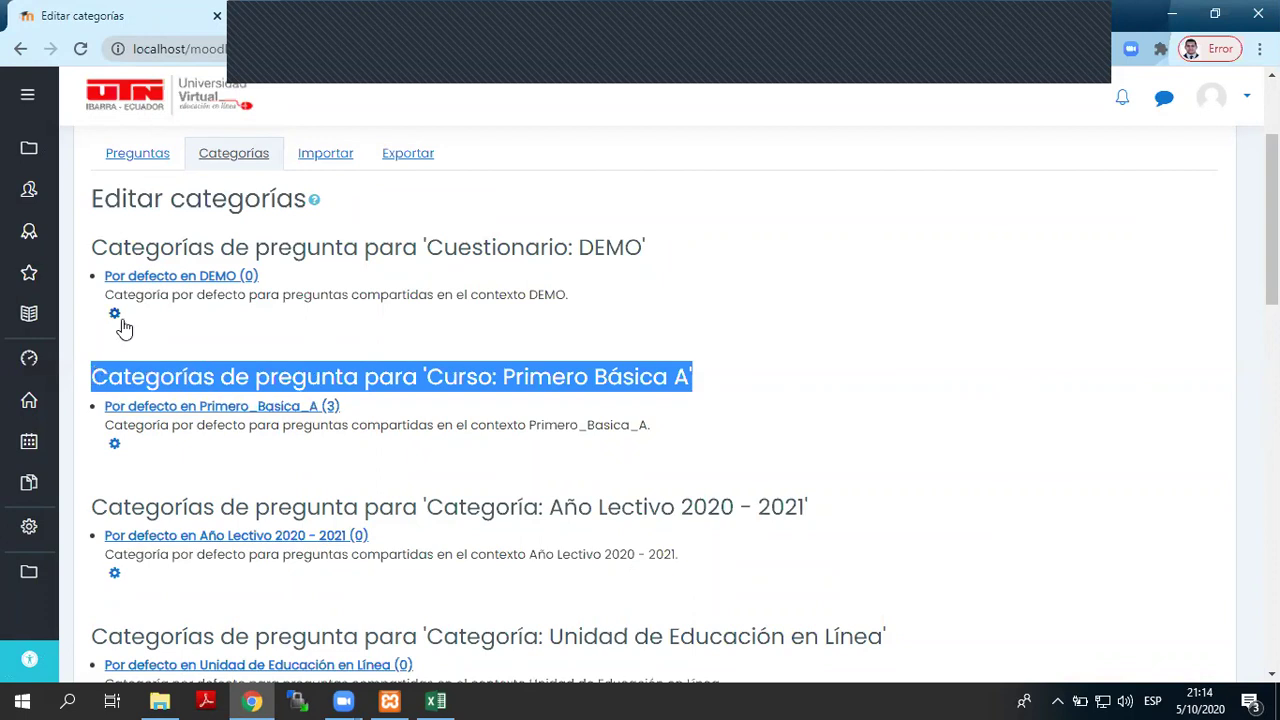
pyautogui.scroll(2, 210, 324)
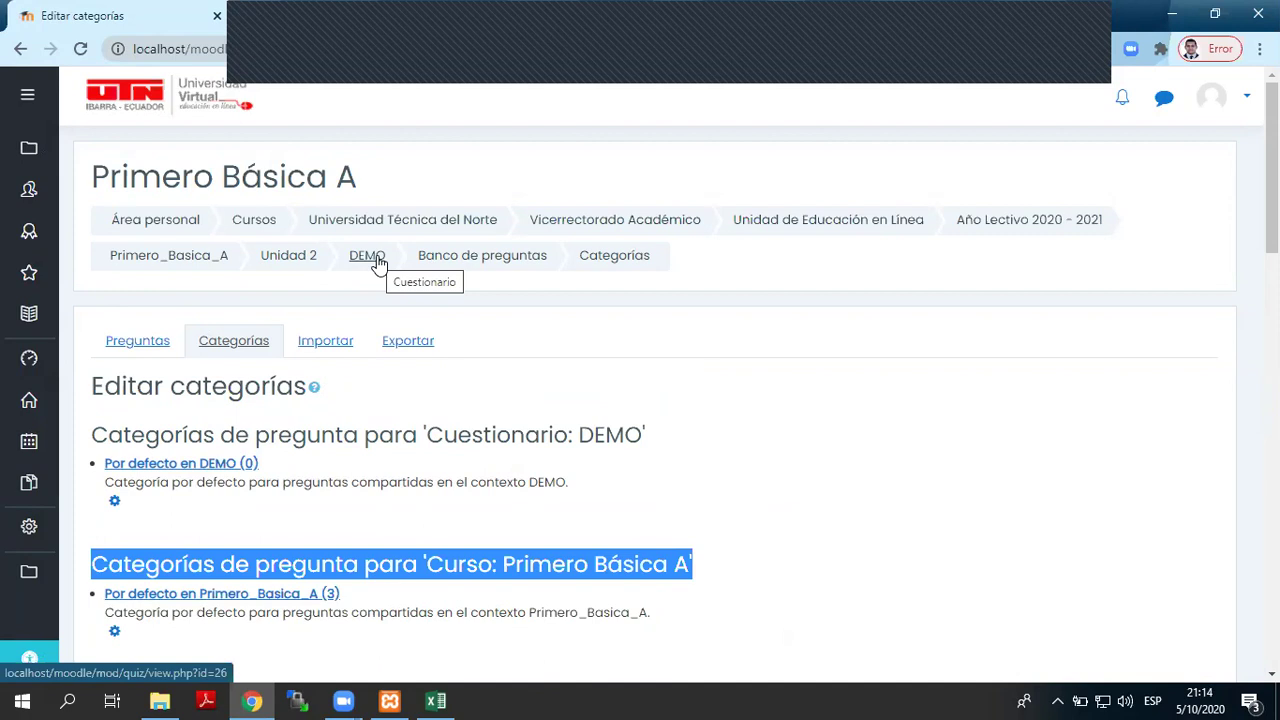
pyautogui.moveTo(101, 463); pyautogui.dragTo(178, 463)
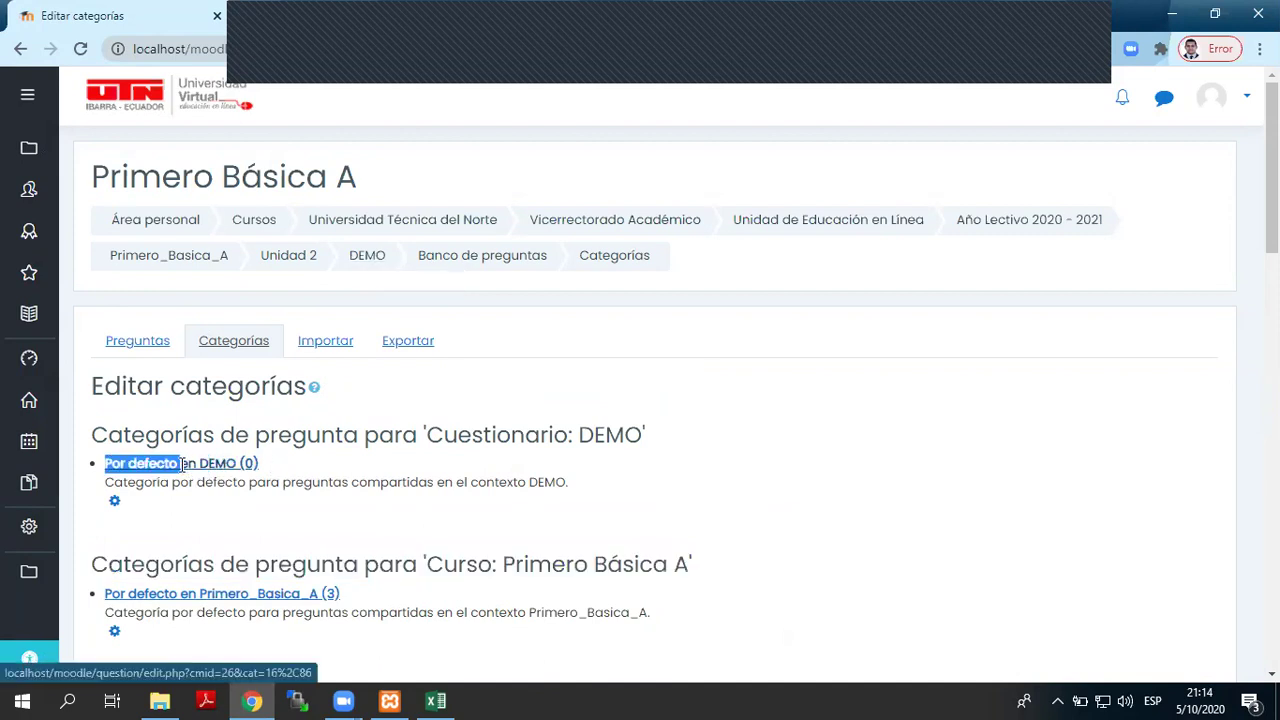
pyautogui.click(363, 470)
pyautogui.moveTo(101, 463)
pyautogui.mouseDown()
pyautogui.moveTo(260, 463)
pyautogui.moveTo(104, 463)
pyautogui.mouseUp()
pyautogui.scroll(-1, 418, 481)
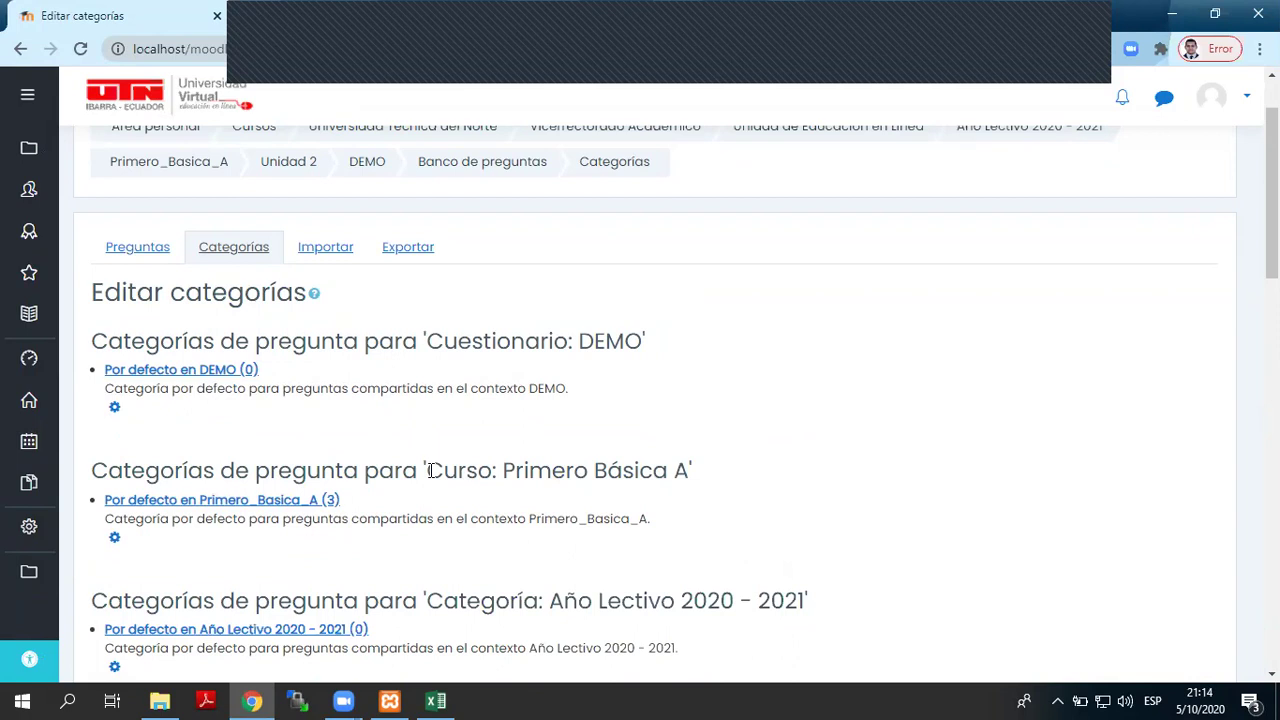
pyautogui.scroll(-1, 474, 468)
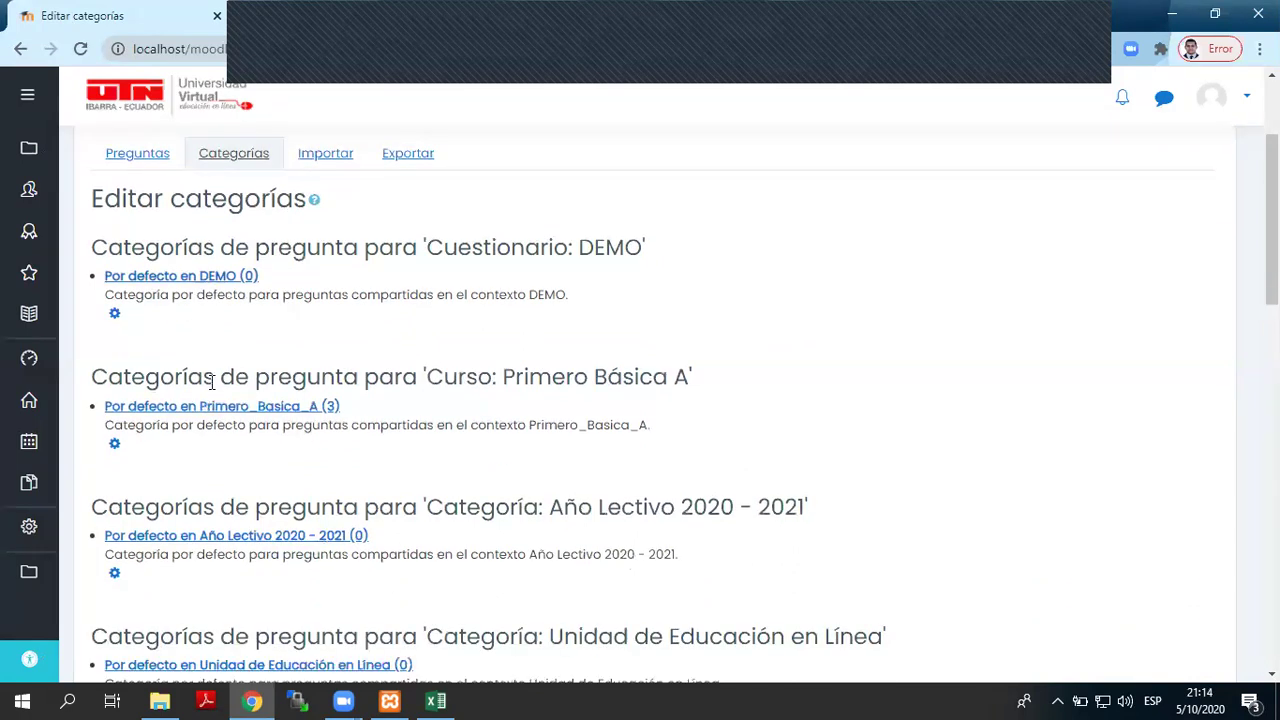
pyautogui.moveTo(90, 380); pyautogui.dragTo(549, 405)
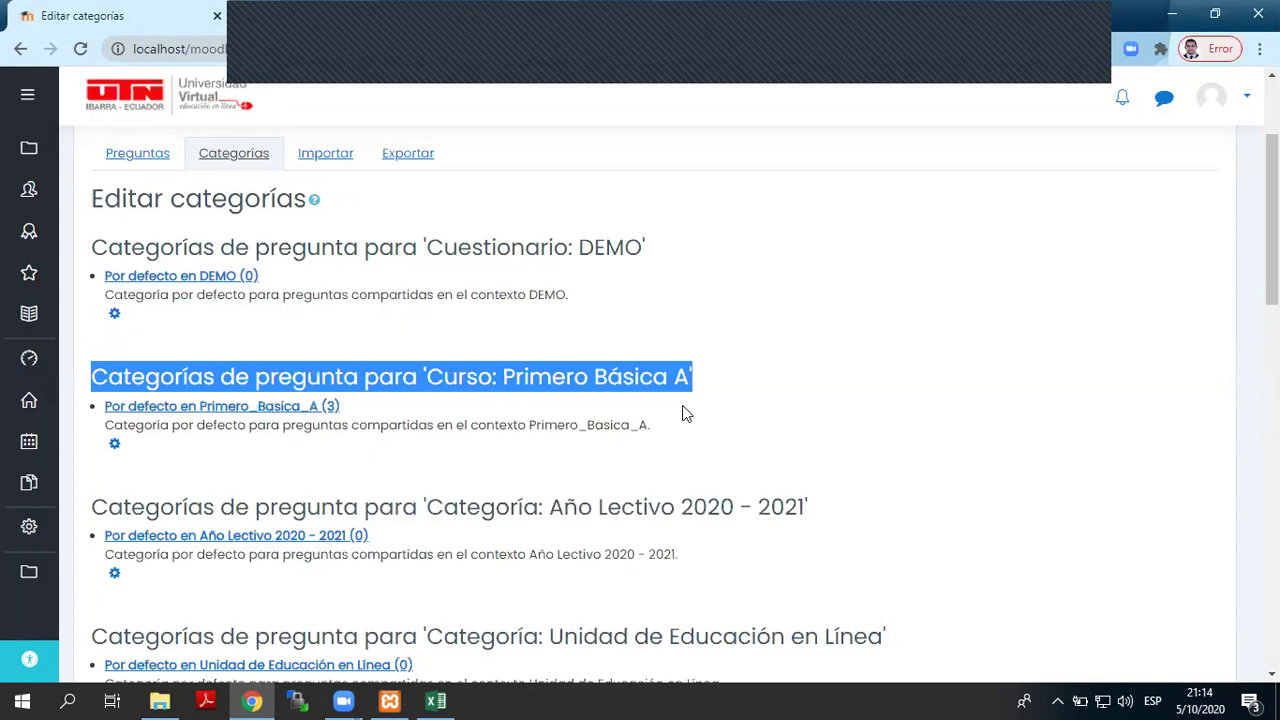
pyautogui.scroll(-1, 500, 400)
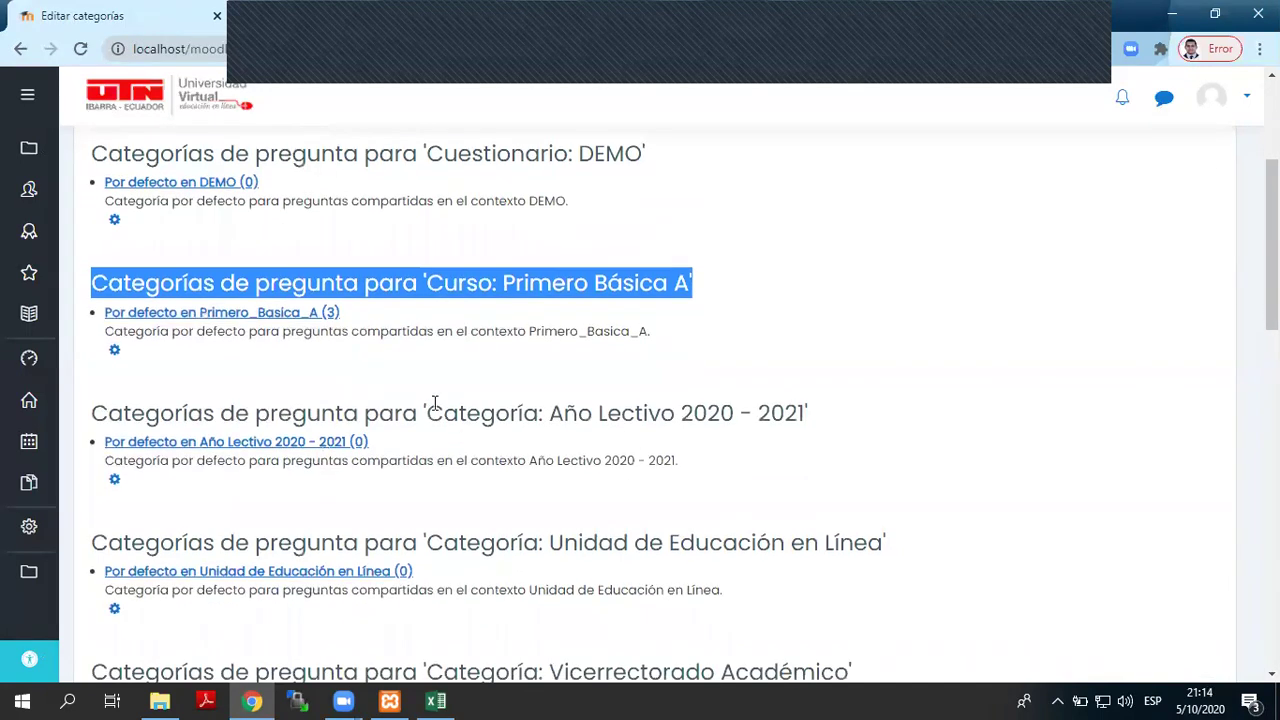
pyautogui.click(88, 422)
pyautogui.moveTo(86, 422); pyautogui.dragTo(874, 422)
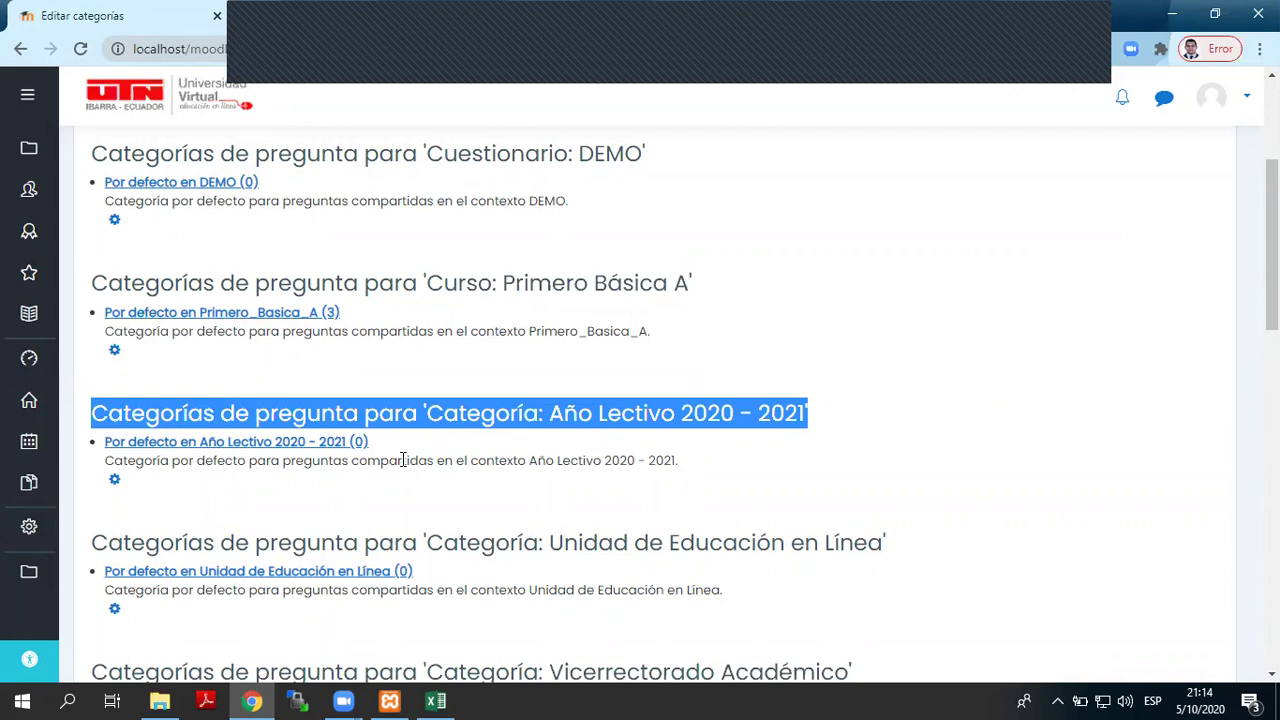
# - Open the Primero_Basica_A course breadcrumb link in a new window
pyautogui.scroll(3, 405, 463)
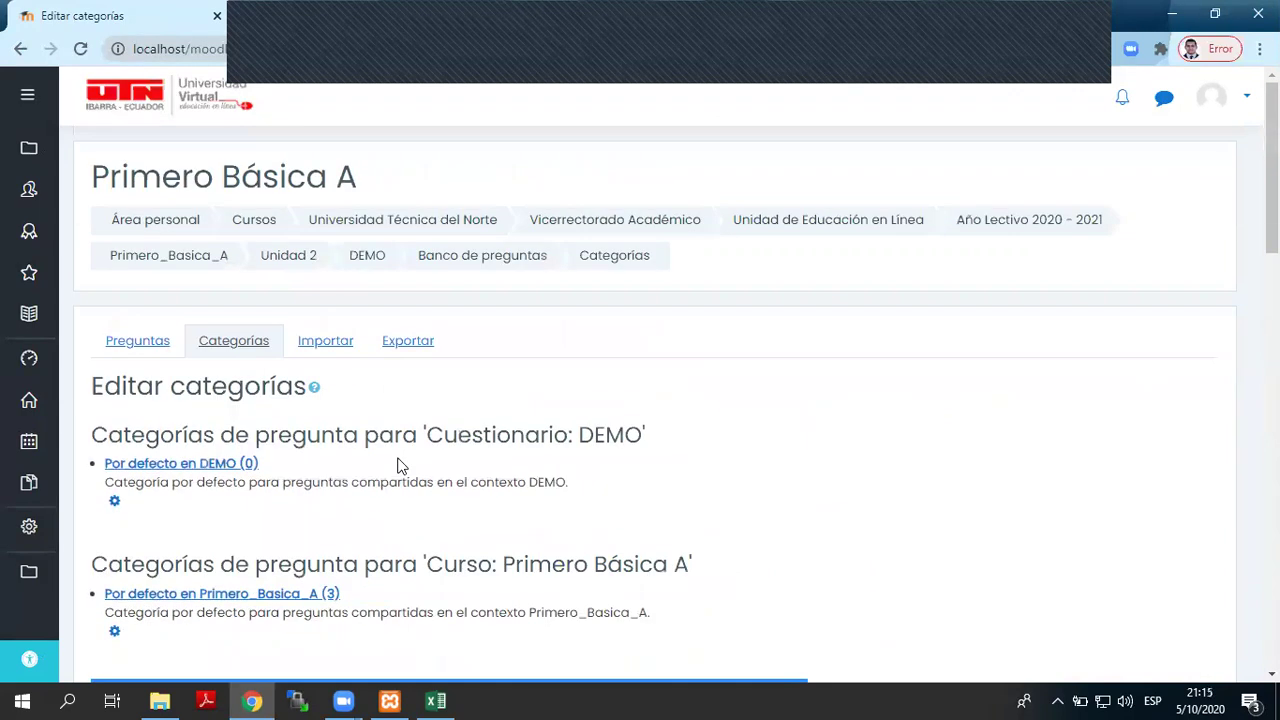
pyautogui.rightClick(198, 258)
pyautogui.click(227, 293)
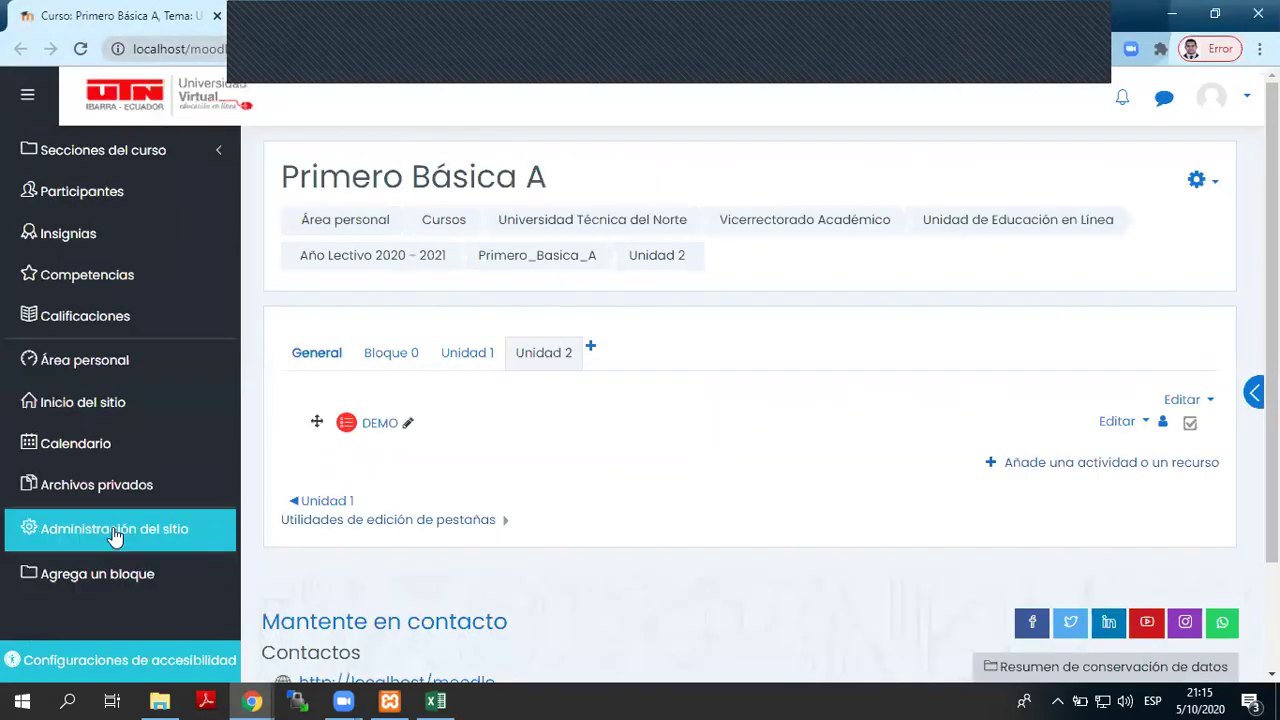
pyautogui.click(78, 530)
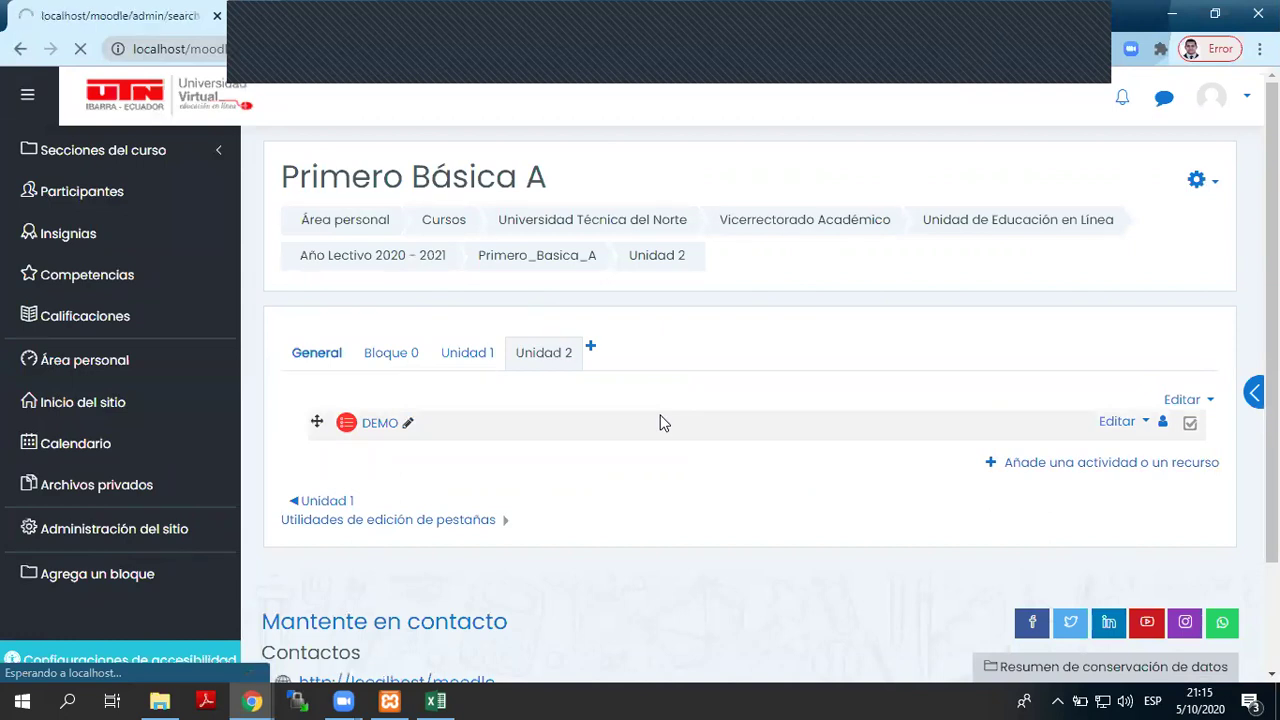
pyautogui.click(592, 412)
pyautogui.click(605, 450)
pyautogui.scroll(-2, 603, 449)
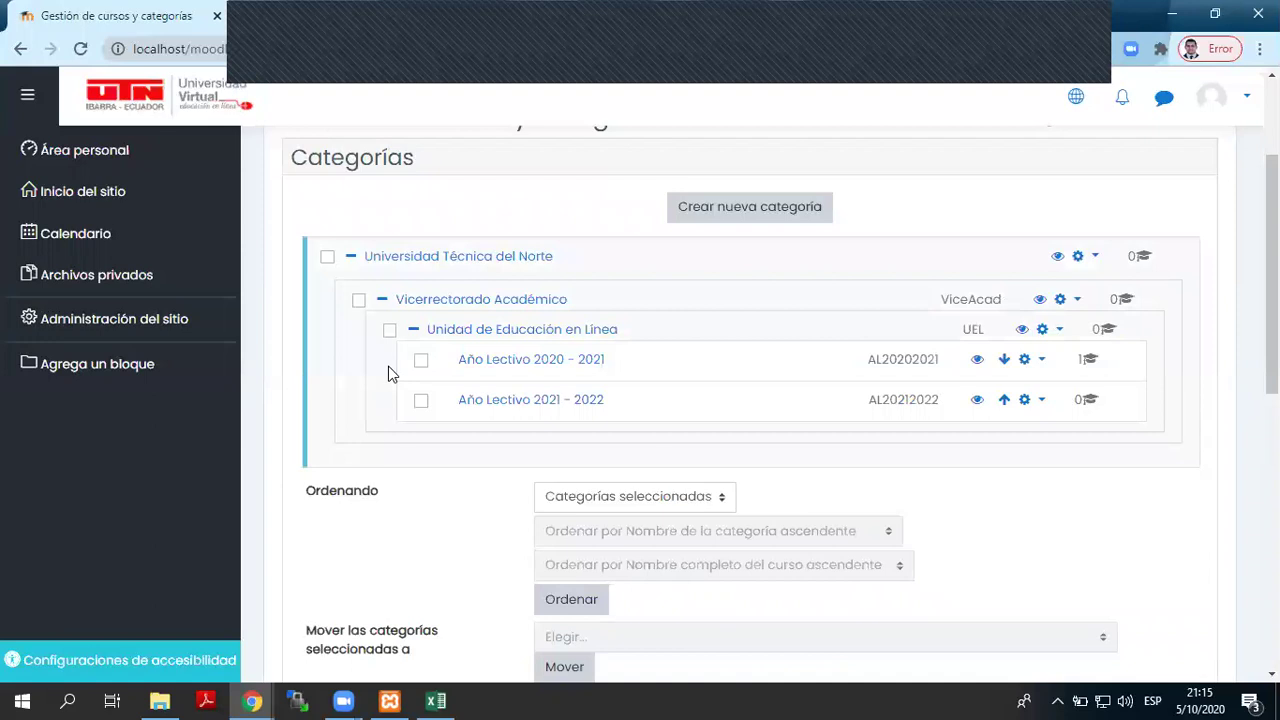
pyautogui.click(253, 699)
pyautogui.click(206, 628)
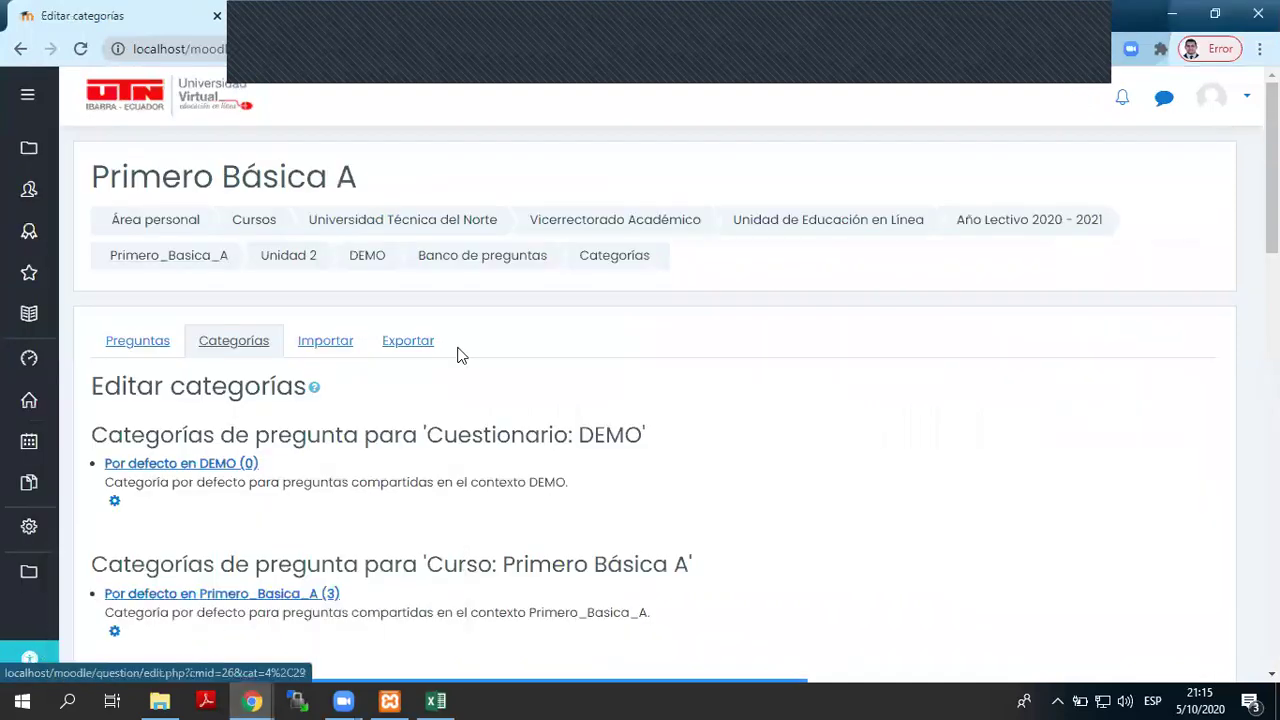
pyautogui.scroll(-5, 458, 350)
pyautogui.scroll(-2, 458, 350)
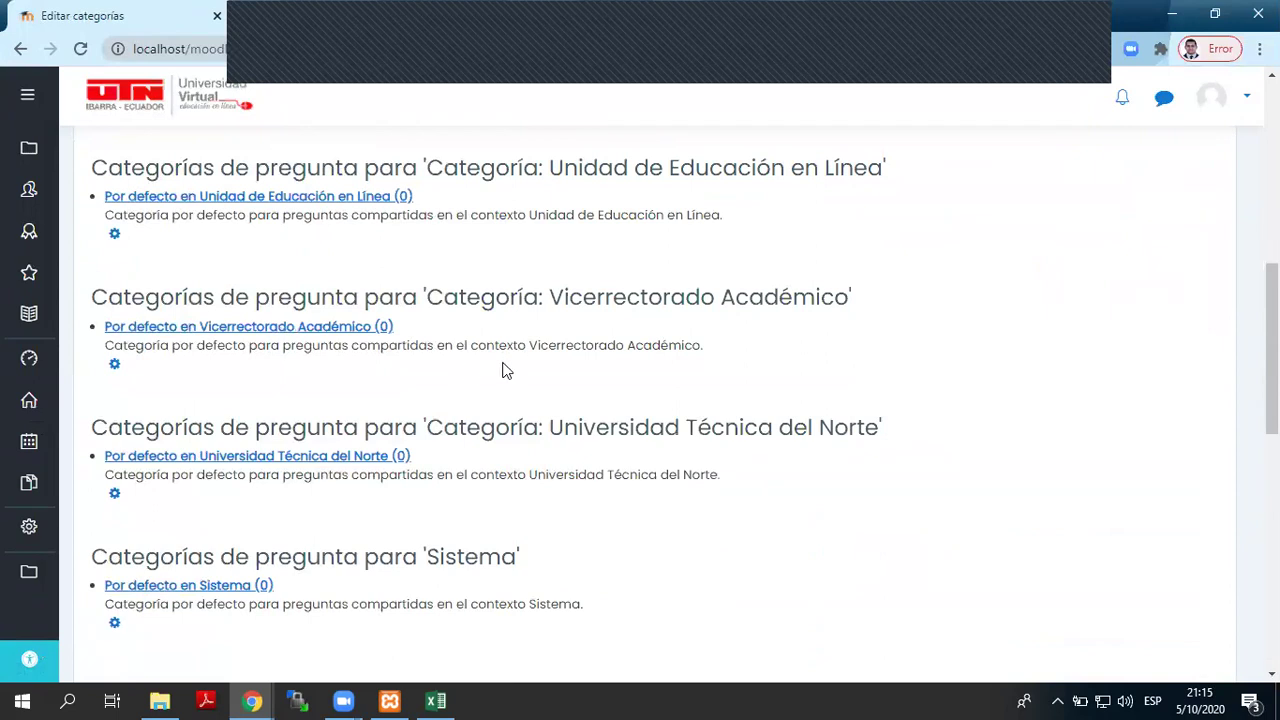
pyautogui.scroll(2, 740, 369)
pyautogui.scroll(-1, 742, 361)
pyautogui.click(898, 374)
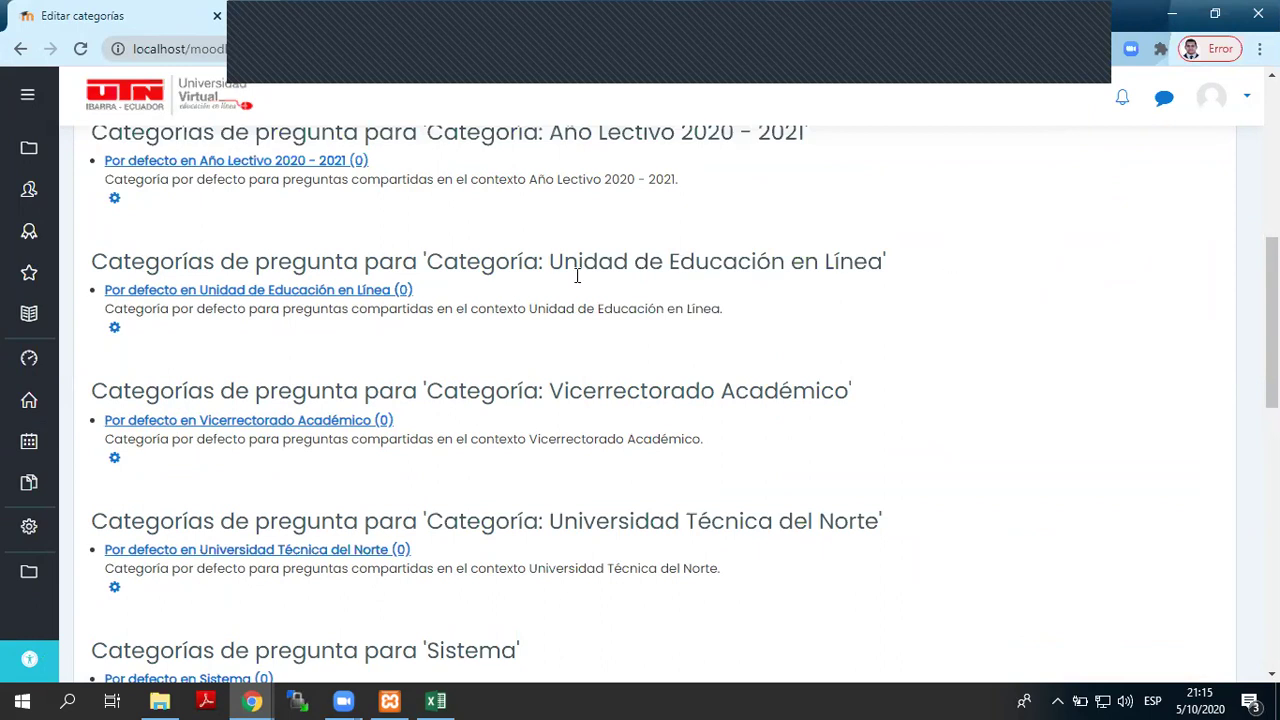
pyautogui.scroll(1, 577, 276)
pyautogui.moveTo(388, 255)
pyautogui.mouseDown()
pyautogui.moveTo(243, 258)
pyautogui.moveTo(369, 251)
pyautogui.mouseUp()
pyautogui.click(369, 251)
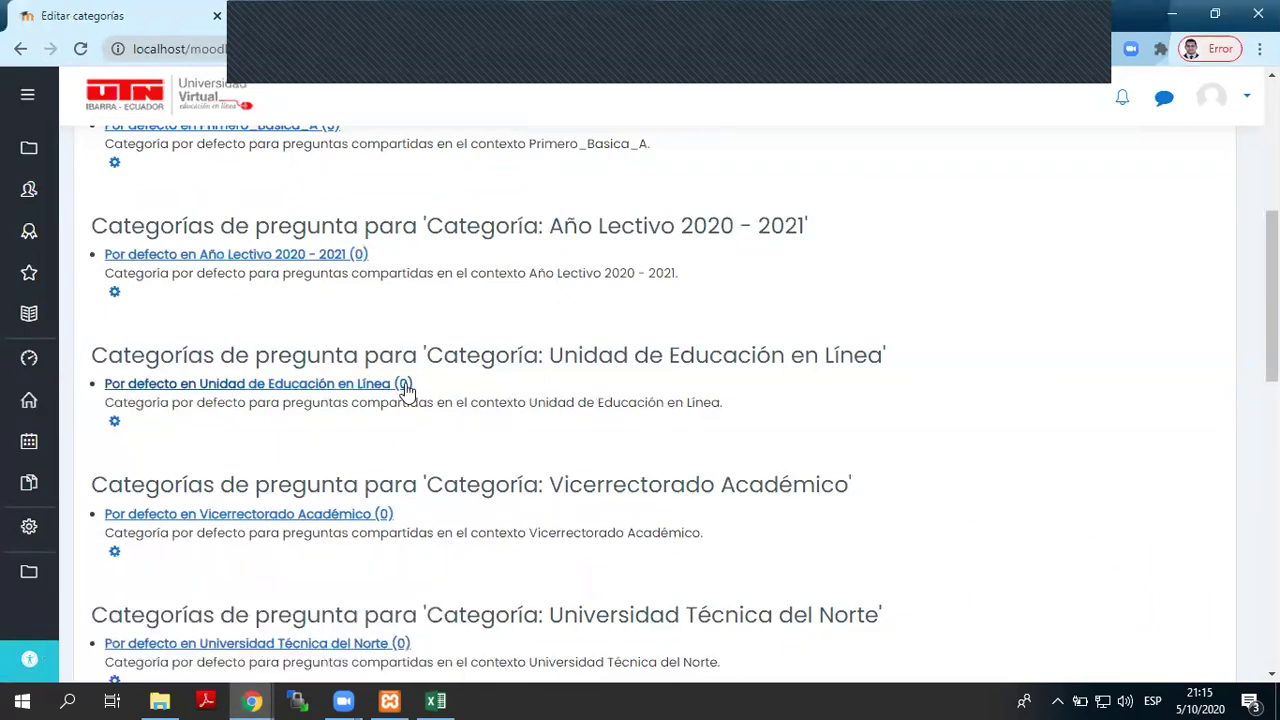
pyautogui.moveTo(252, 701)
pyautogui.click(376, 638)
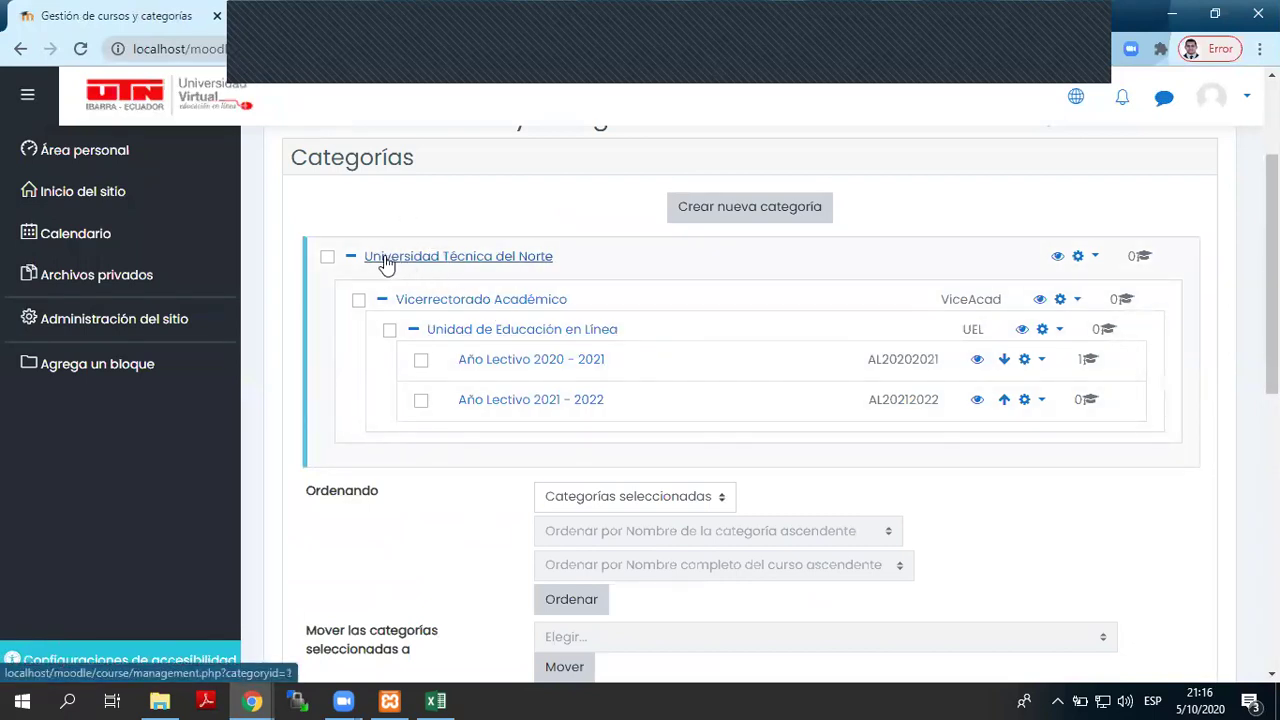
pyautogui.click(560, 257)
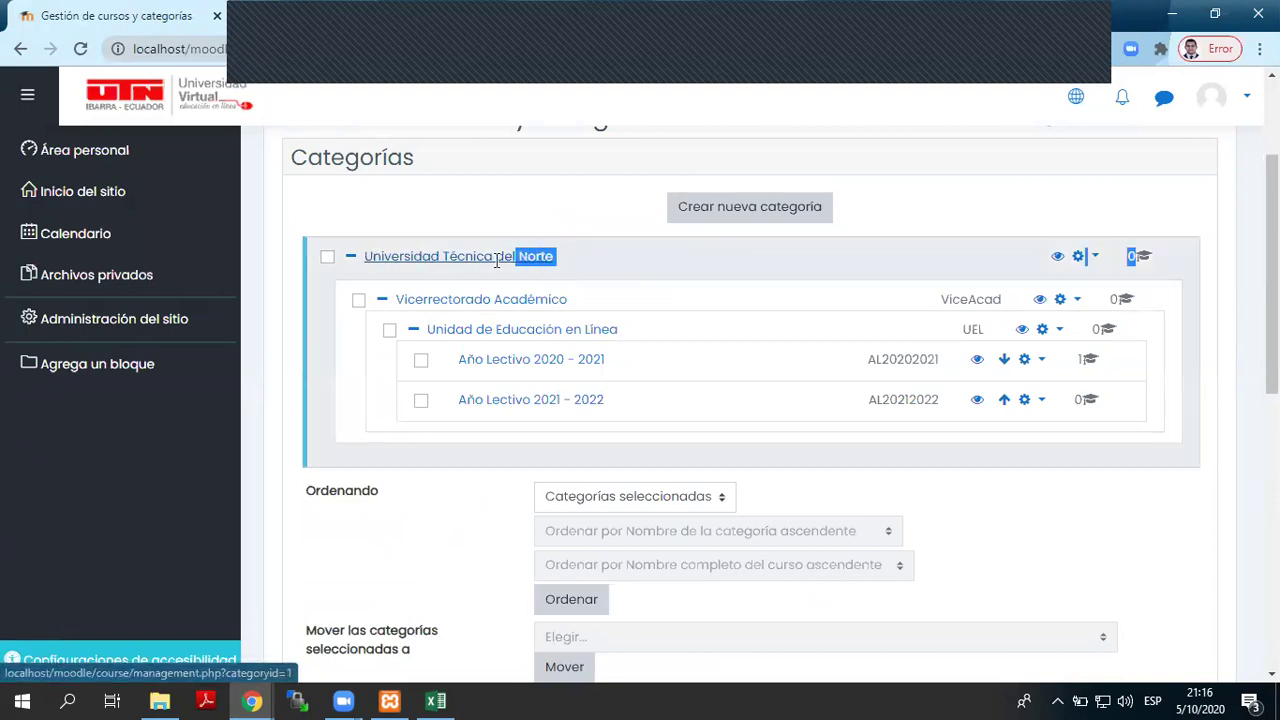
pyautogui.tripleClick(337, 275)
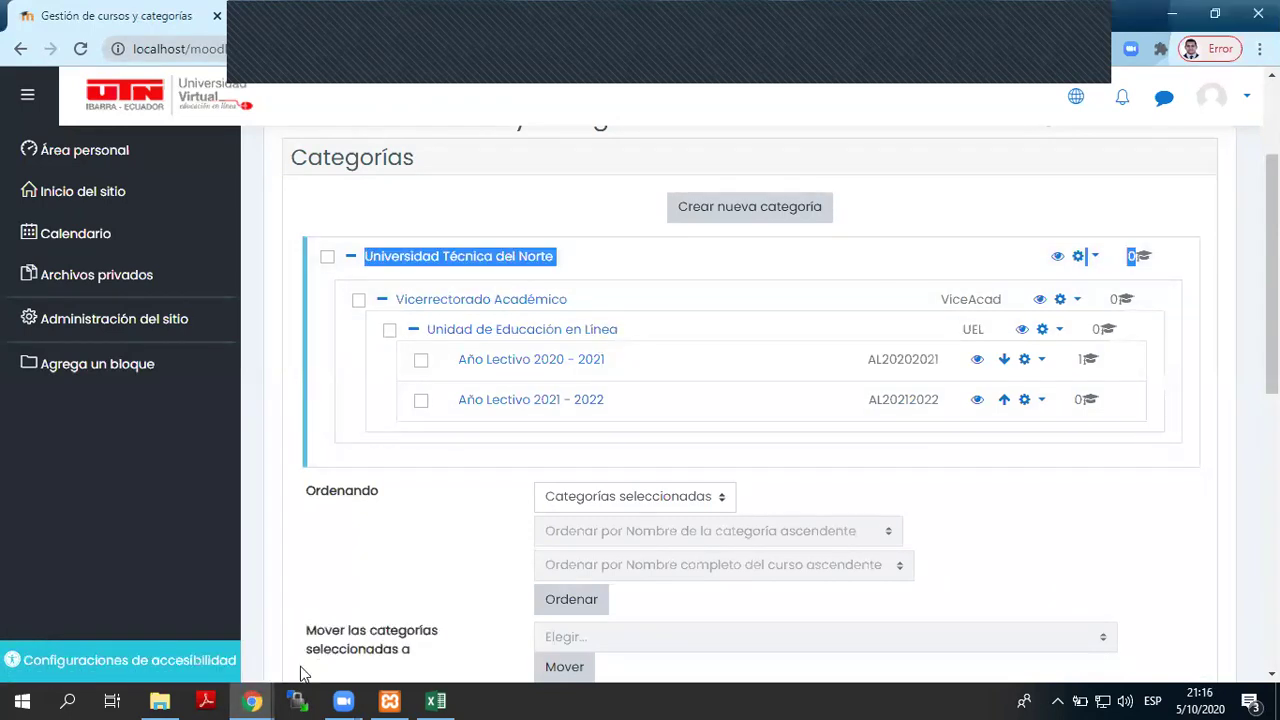
pyautogui.moveTo(252, 700)
pyautogui.click(200, 651)
pyautogui.scroll(-2, 699, 490)
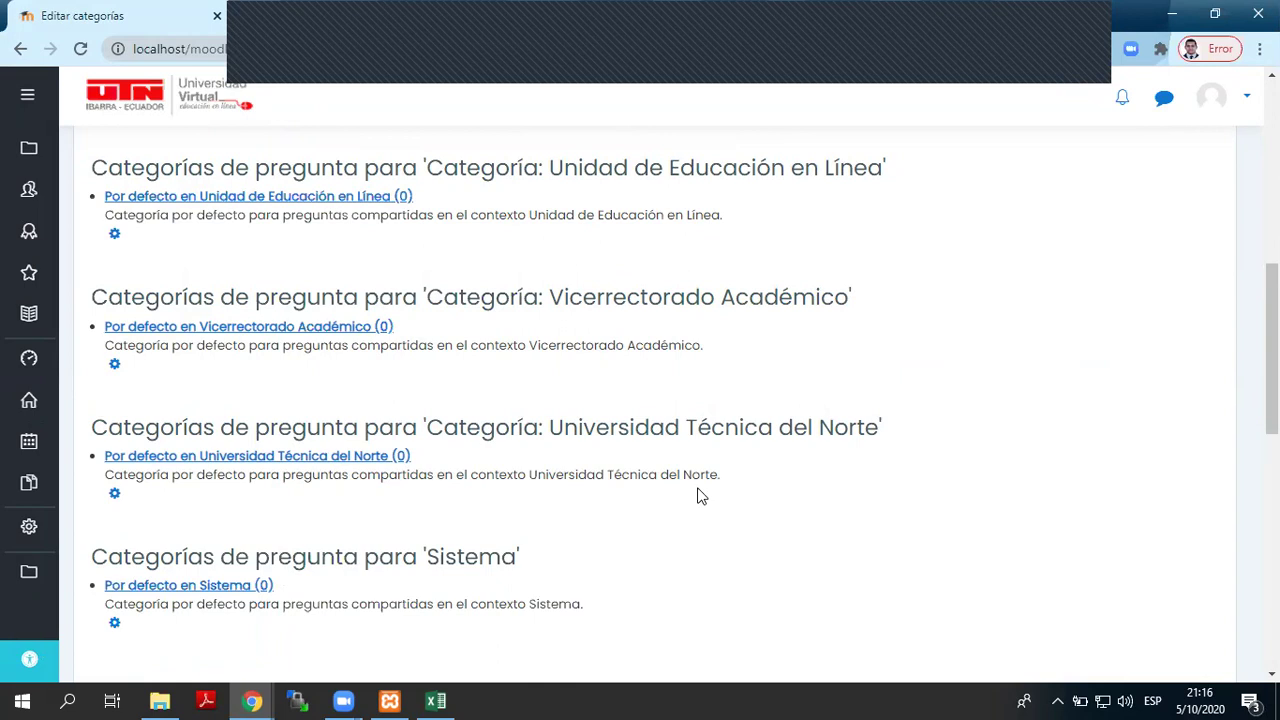
pyautogui.scroll(10, 698, 490)
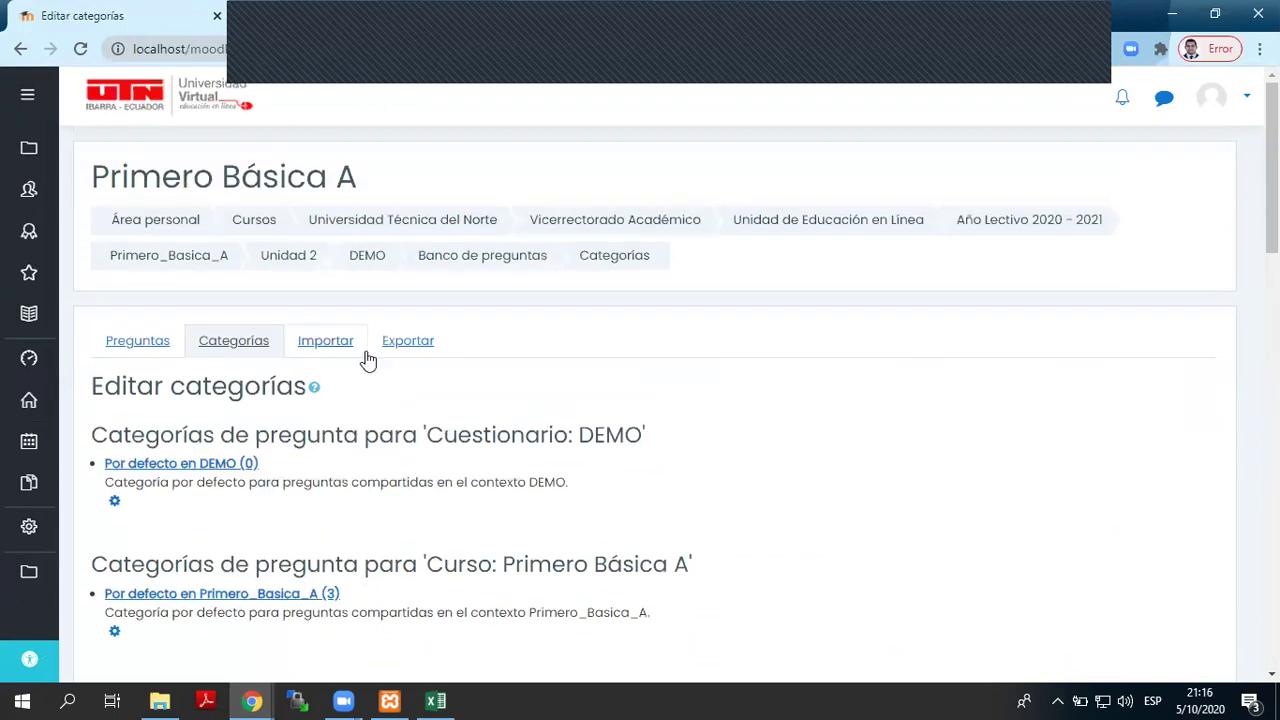
pyautogui.click(405, 345)
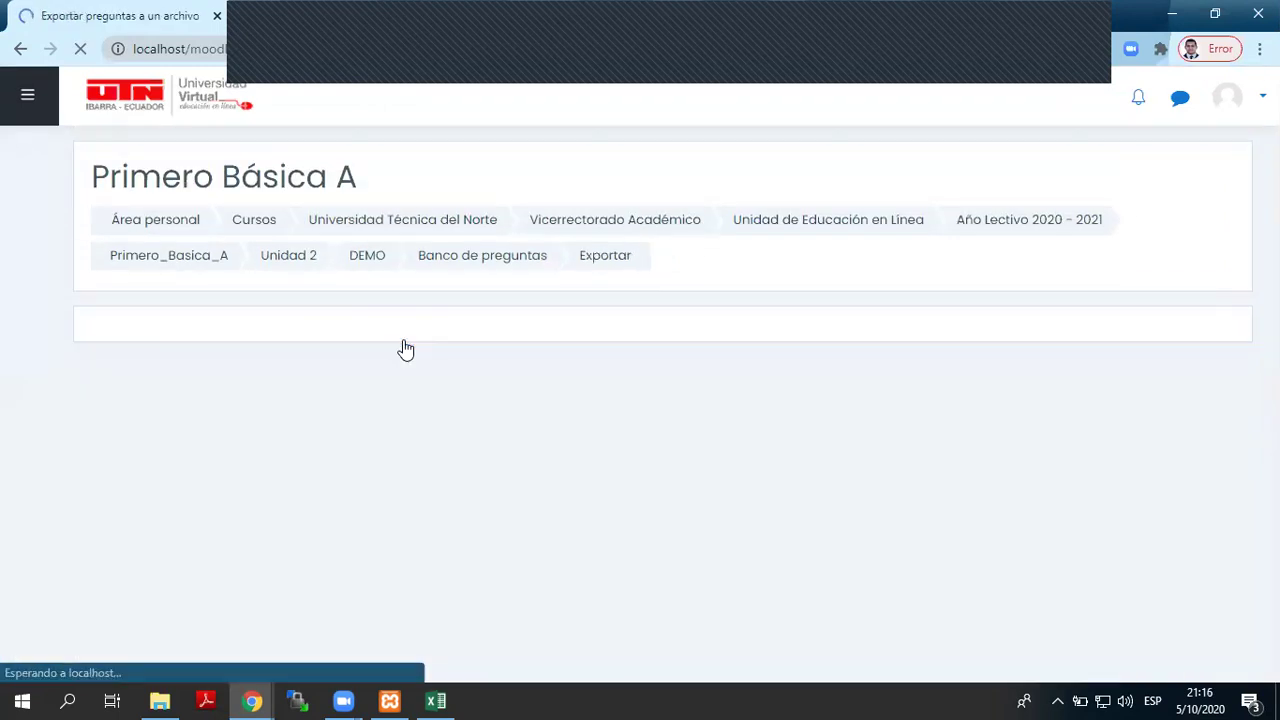
# - Inspect the Exportar categoría dropdown, then return to the Primero_Basica_A course page
pyautogui.scroll(-2, 772, 497)
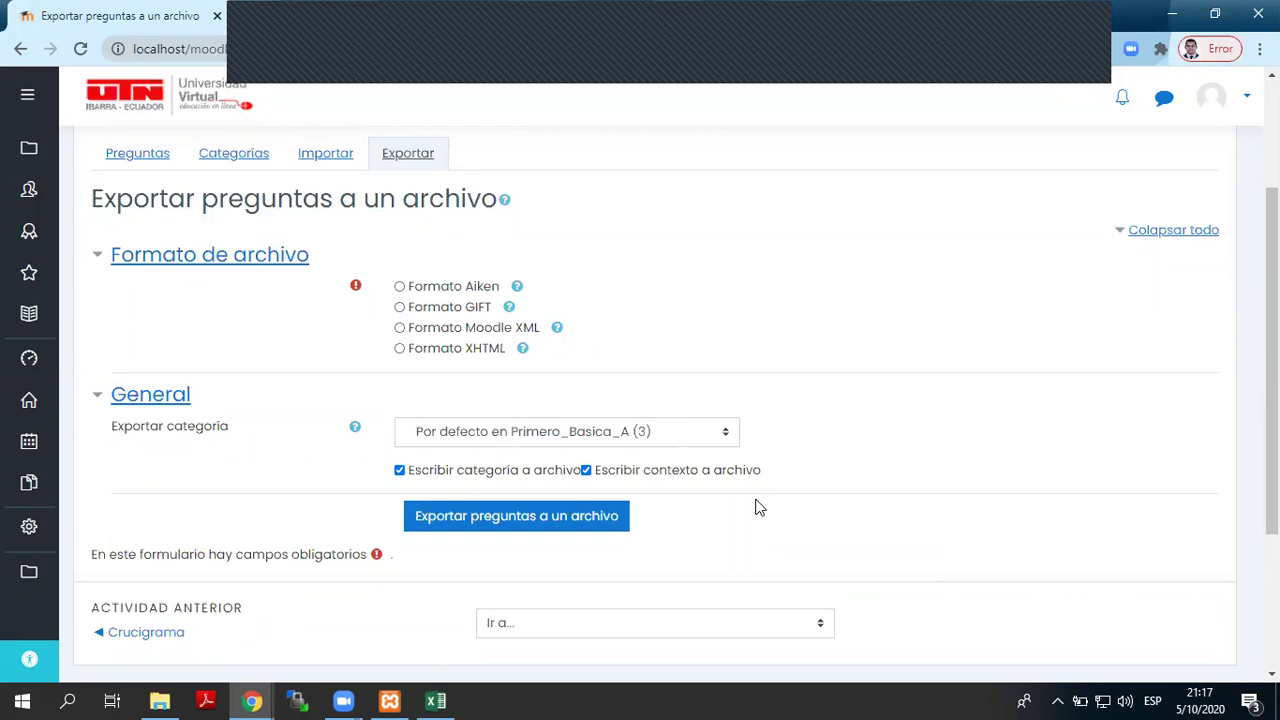
pyautogui.click(640, 431)
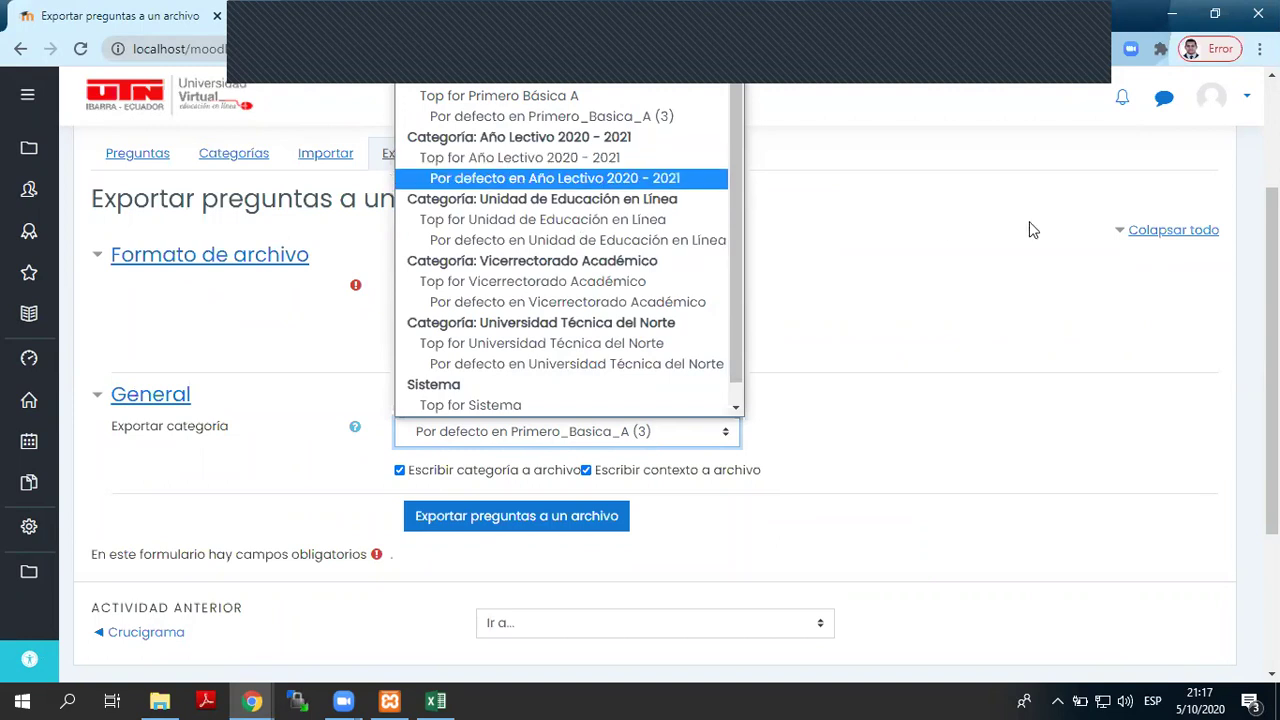
pyautogui.click(1040, 388)
pyautogui.scroll(2, 740, 493)
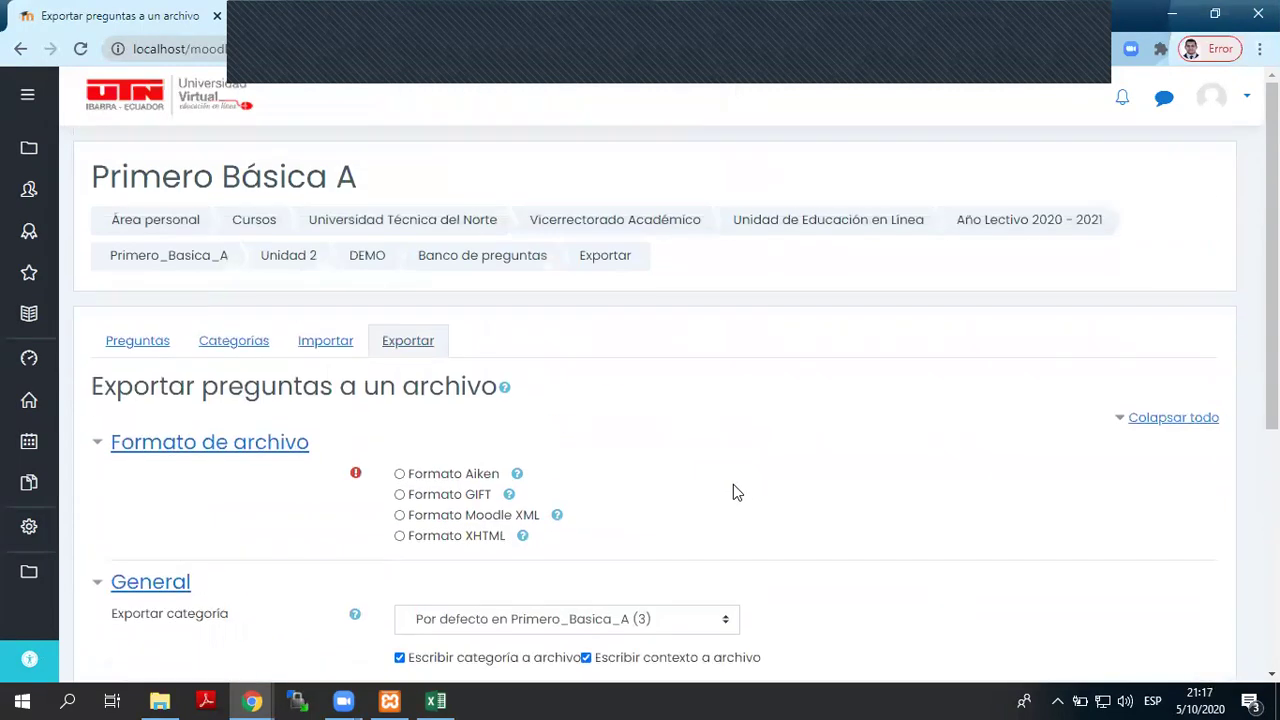
pyautogui.click(192, 258)
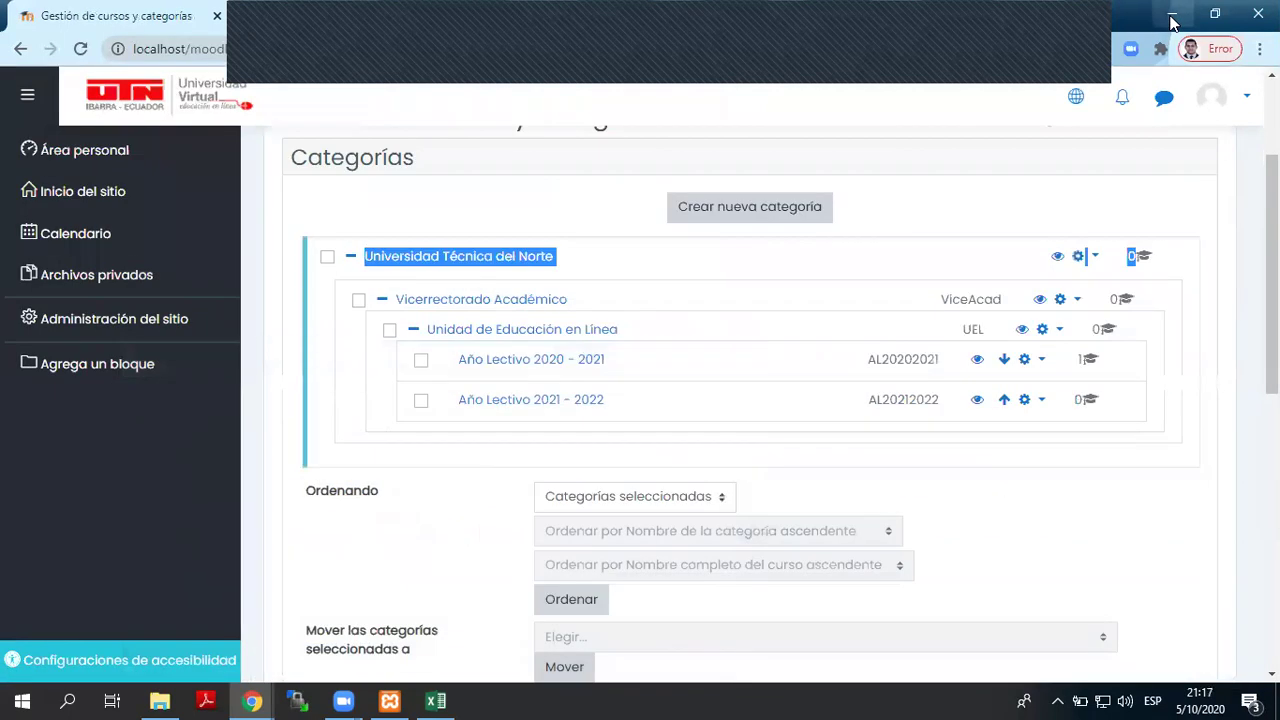
# - Close the Descargas folder window, bring the Moodle course window forward, and open a new browser window
pyautogui.click(1172, 14)
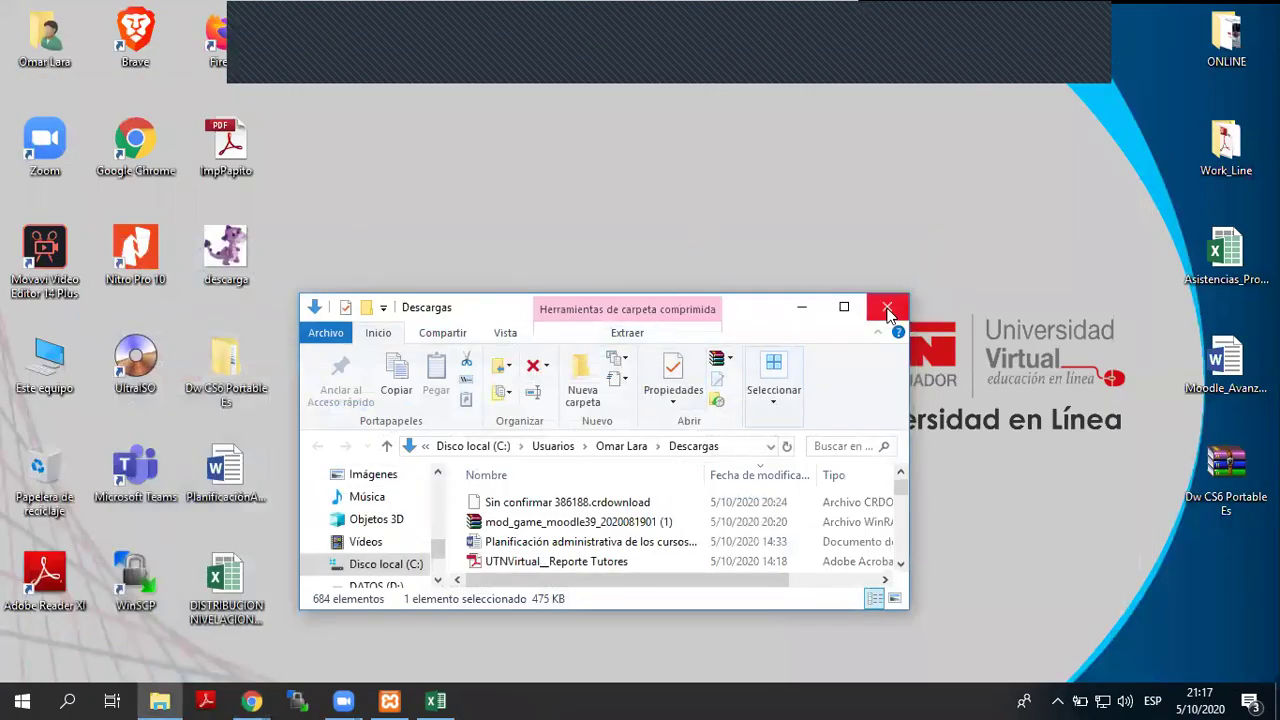
pyautogui.click(887, 306)
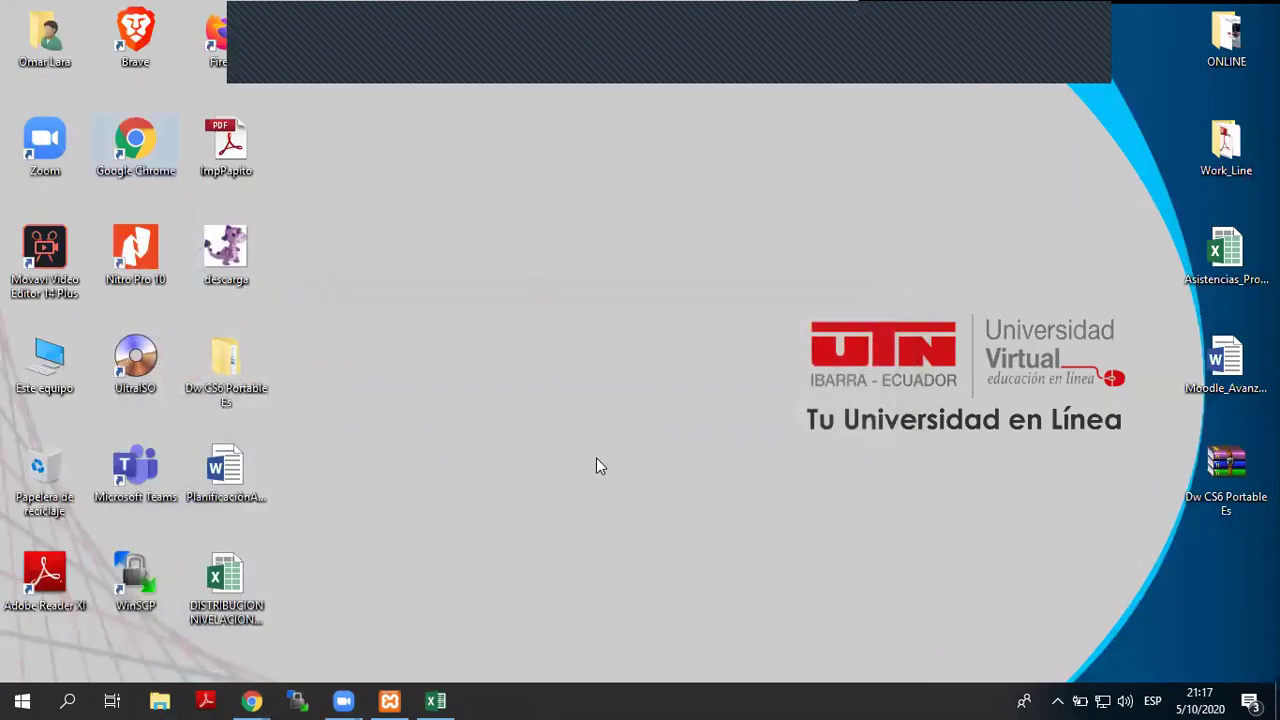
pyautogui.moveTo(252, 700)
pyautogui.click(308, 638)
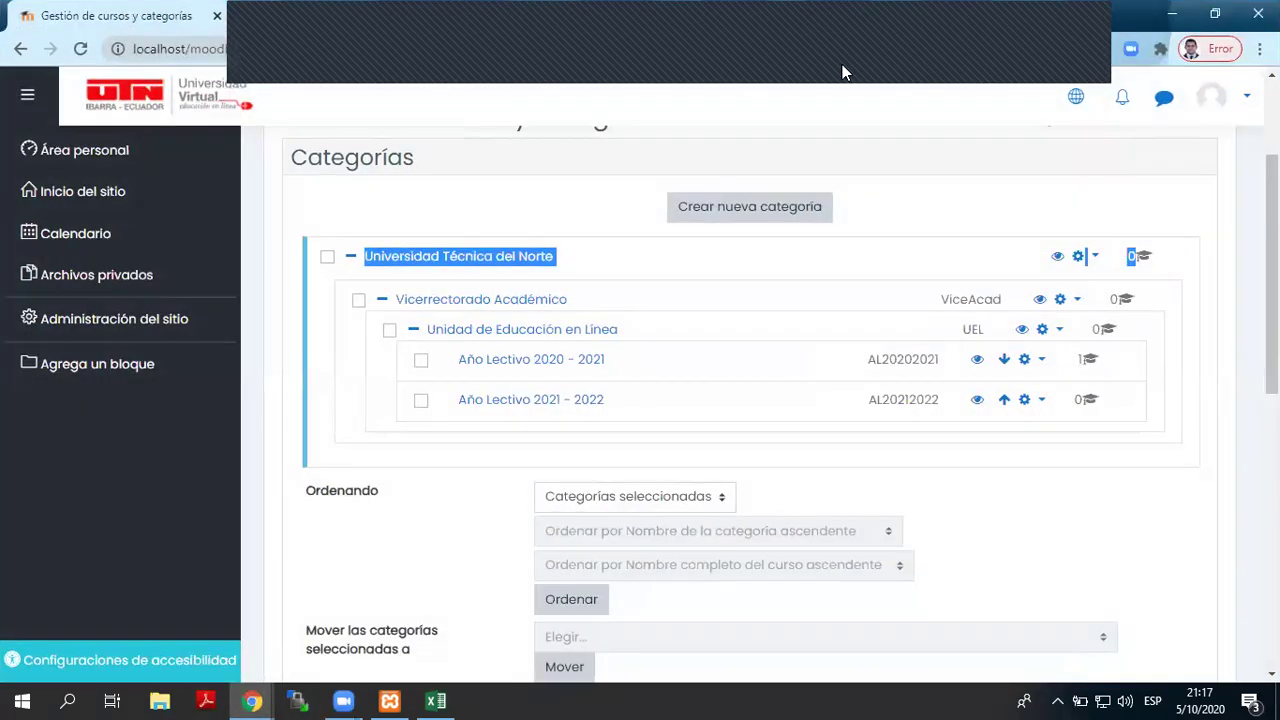
pyautogui.click(262, 700)
pyautogui.click(252, 700)
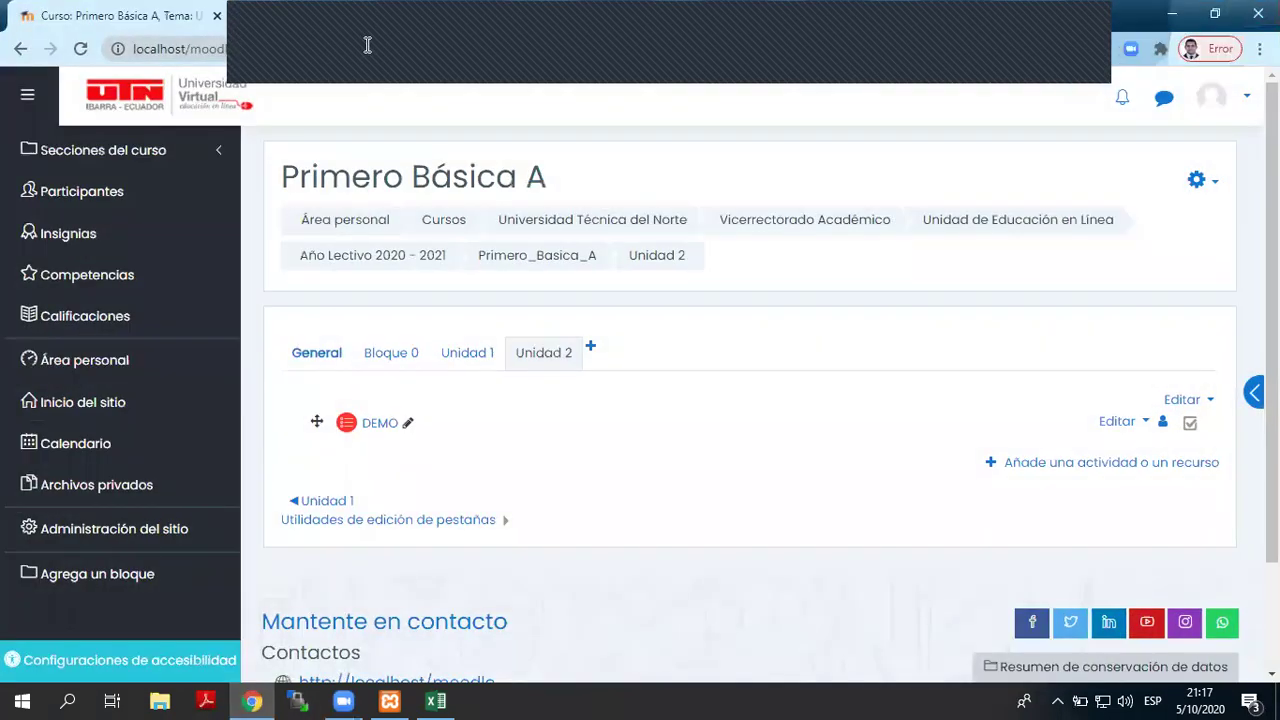
pyautogui.click(384, 24)
# - Search Google for MAPA DE JUEGO and show only image results
pyautogui.click(480, 17)
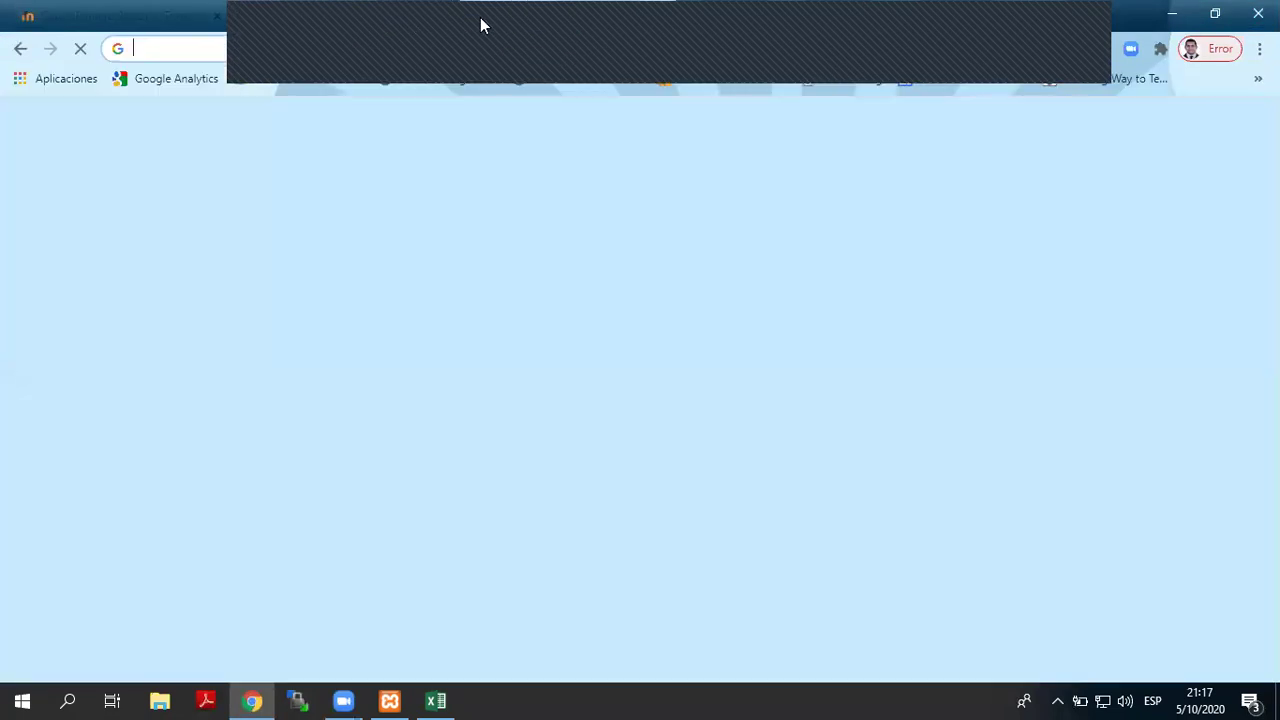
pyautogui.write('MAPA')
pyautogui.press('Return')
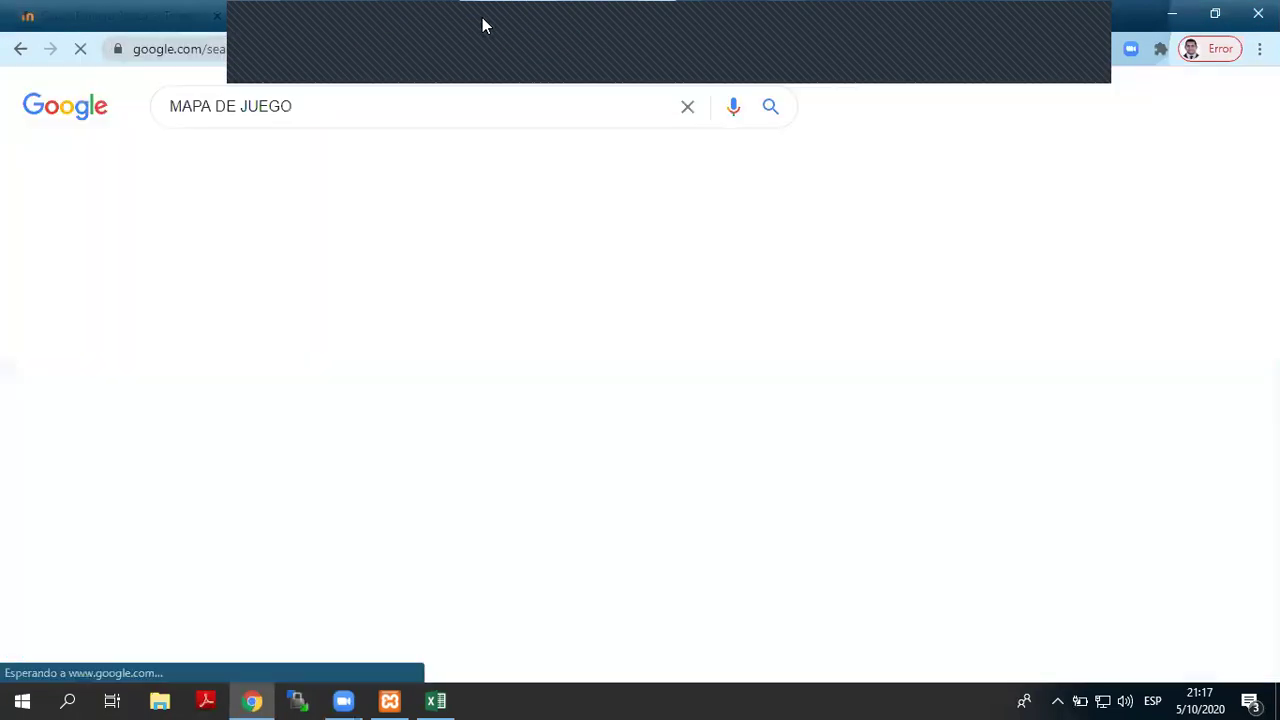
pyautogui.scroll(-2, 578, 445)
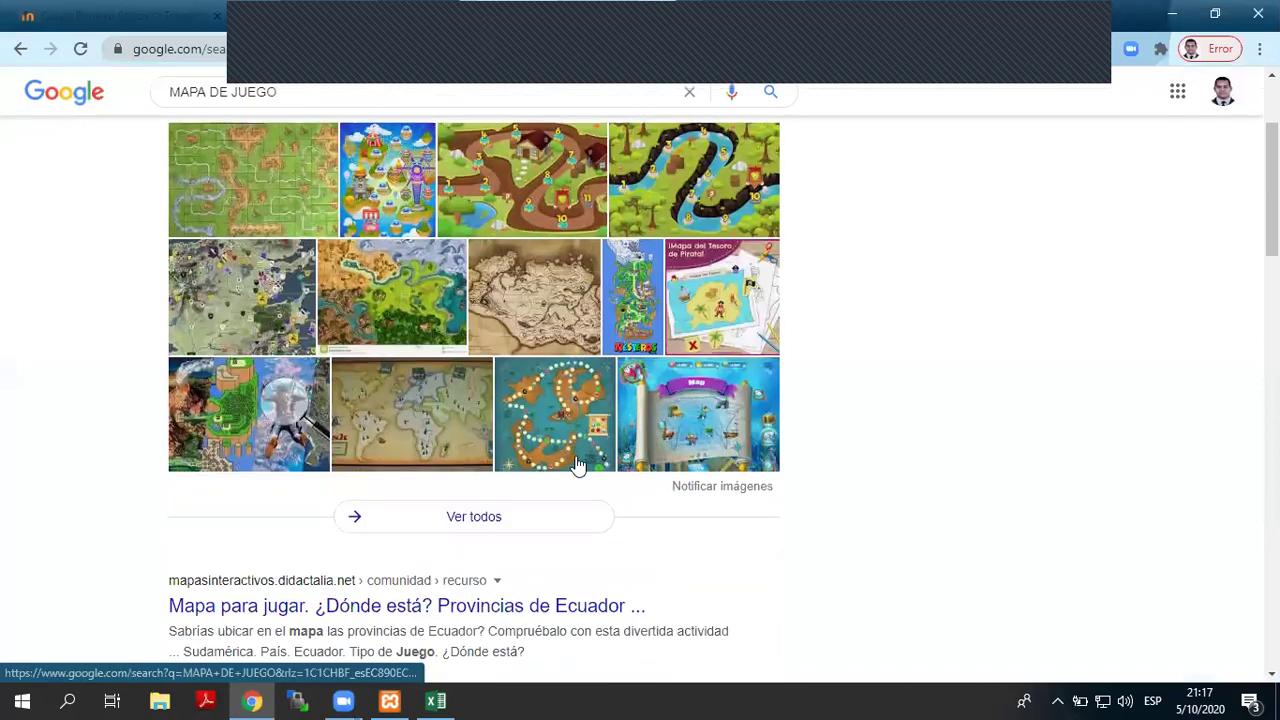
pyautogui.scroll(2, 578, 460)
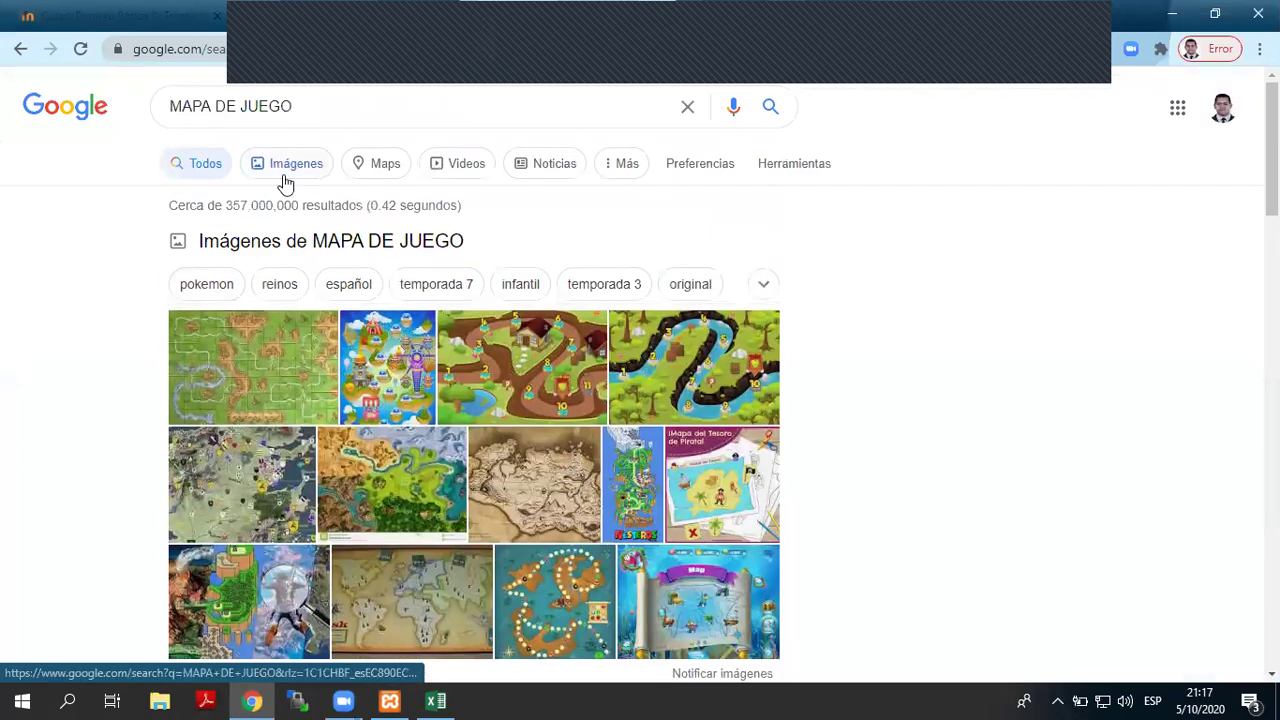
pyautogui.click(284, 172)
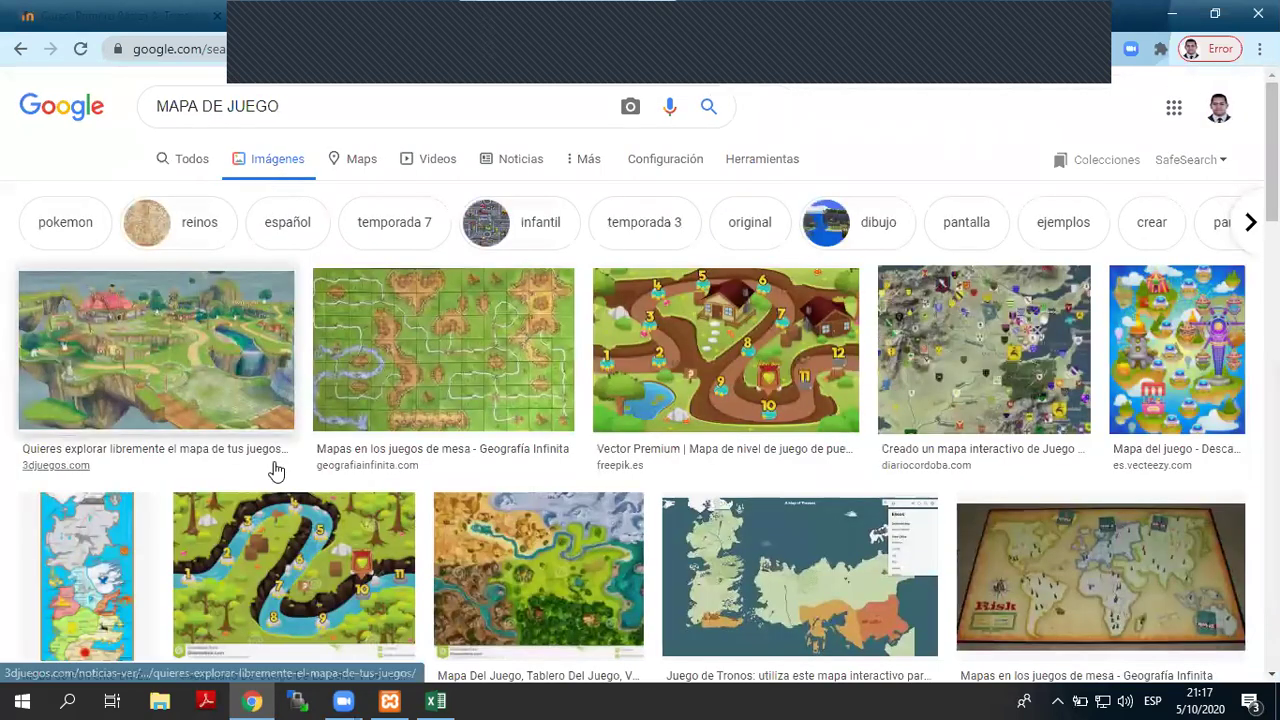
# - Save the first game-map image result to the desktop as mapa.jpg
pyautogui.scroll(-1, 274, 466)
pyautogui.scroll(-5, 277, 473)
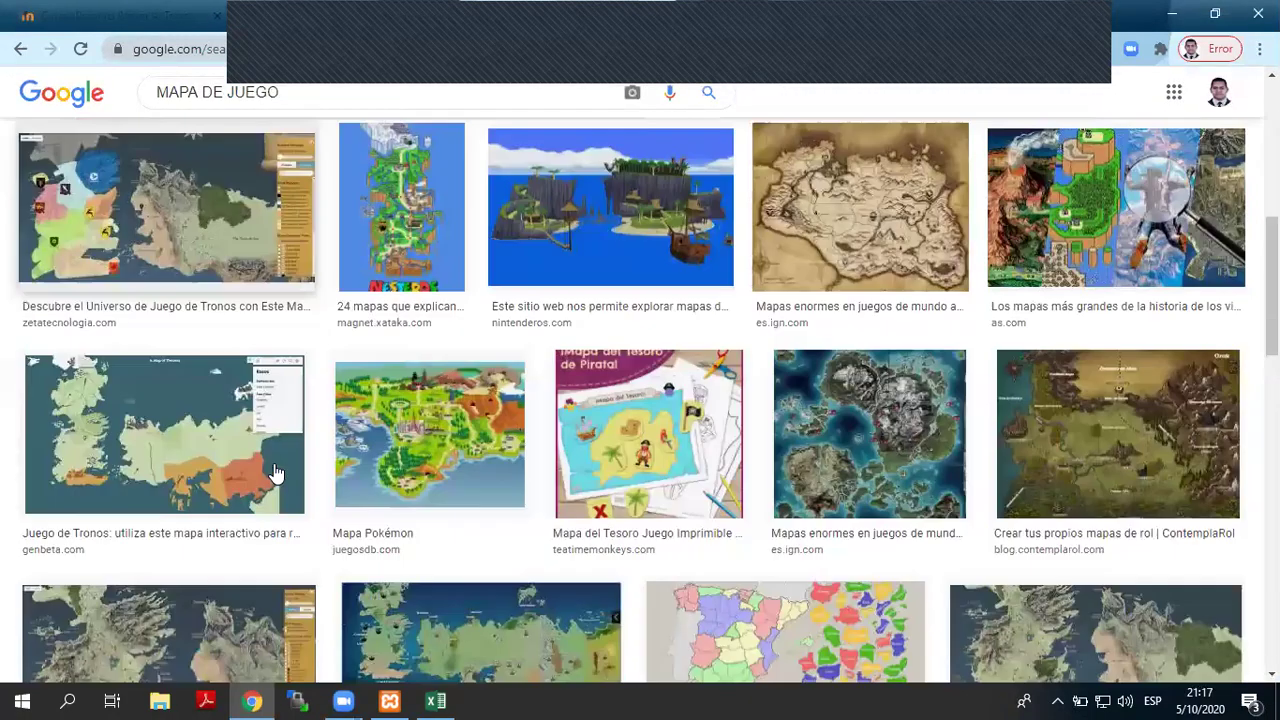
pyautogui.scroll(-4, 1030, 425)
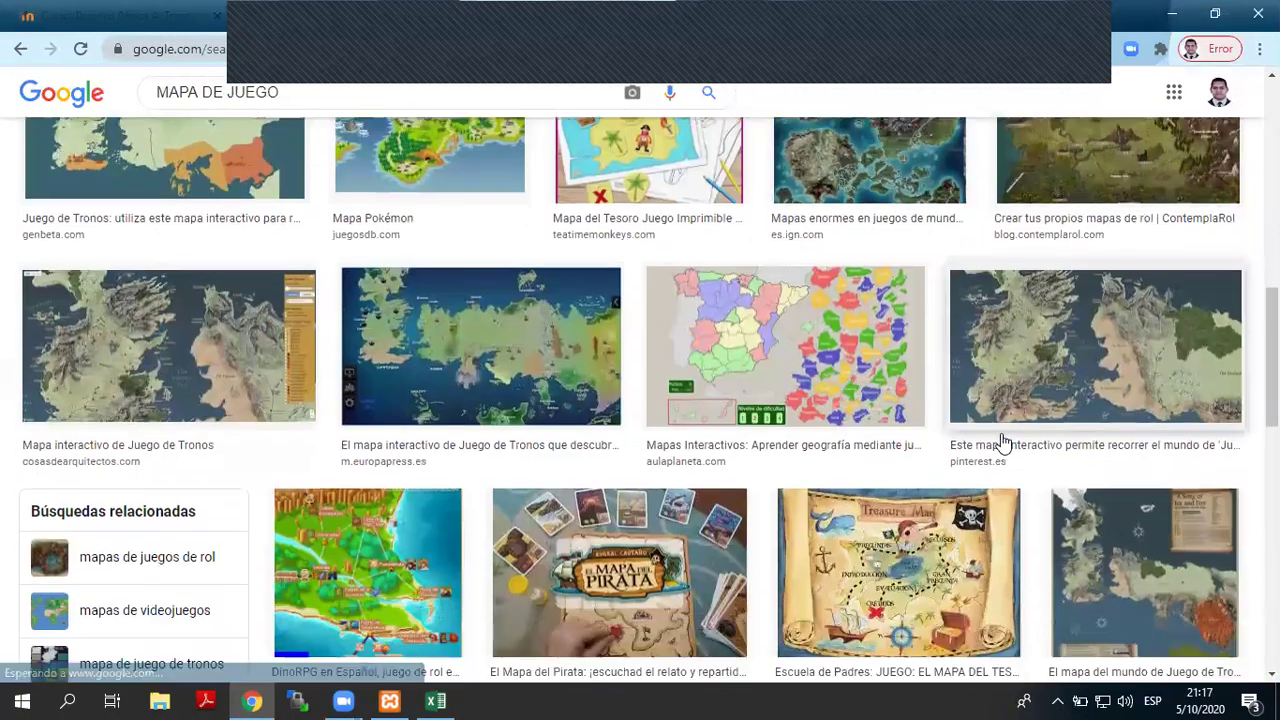
pyautogui.scroll(5, 1000, 437)
pyautogui.scroll(2, 1000, 437)
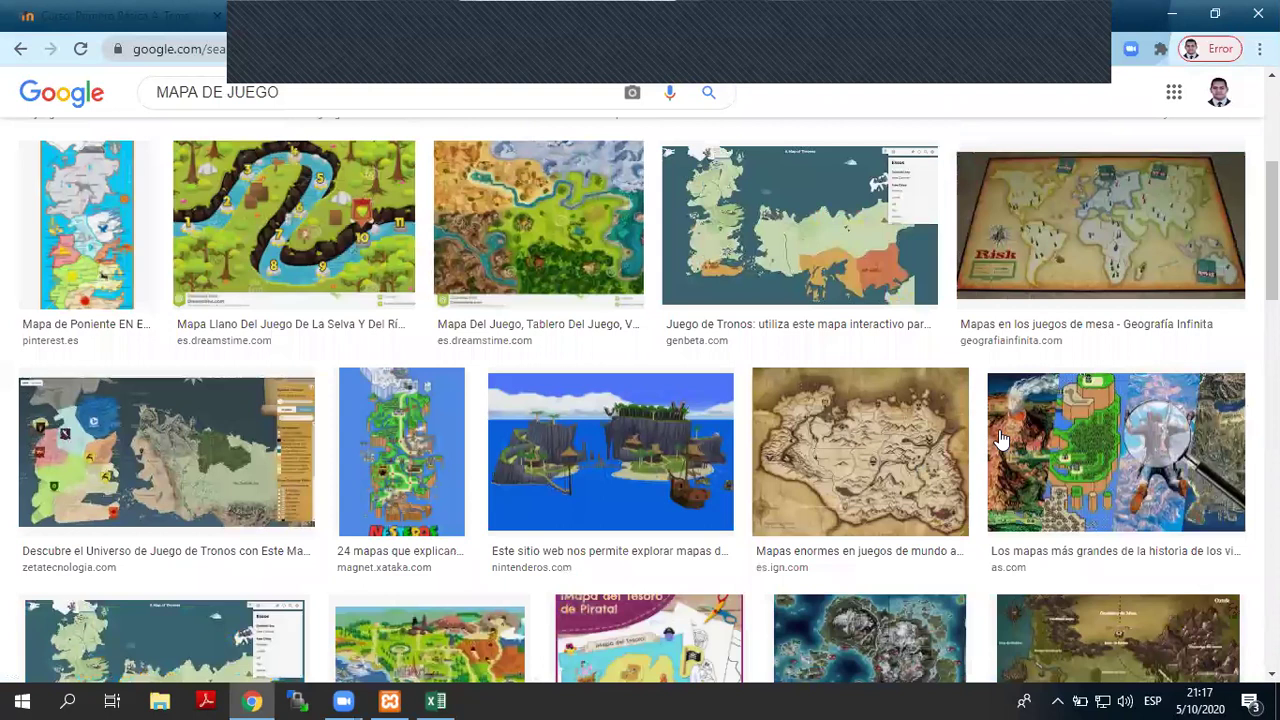
pyautogui.scroll(3, 1000, 437)
pyautogui.click(189, 366)
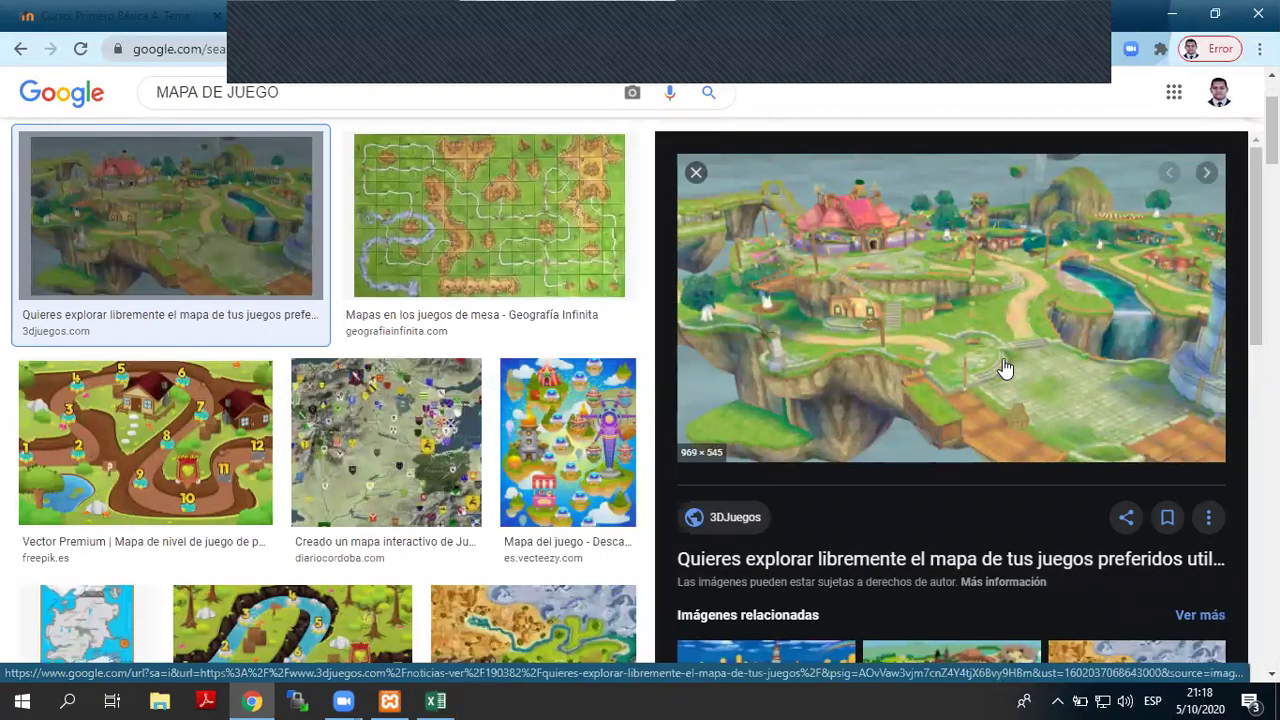
pyautogui.rightClick(926, 336)
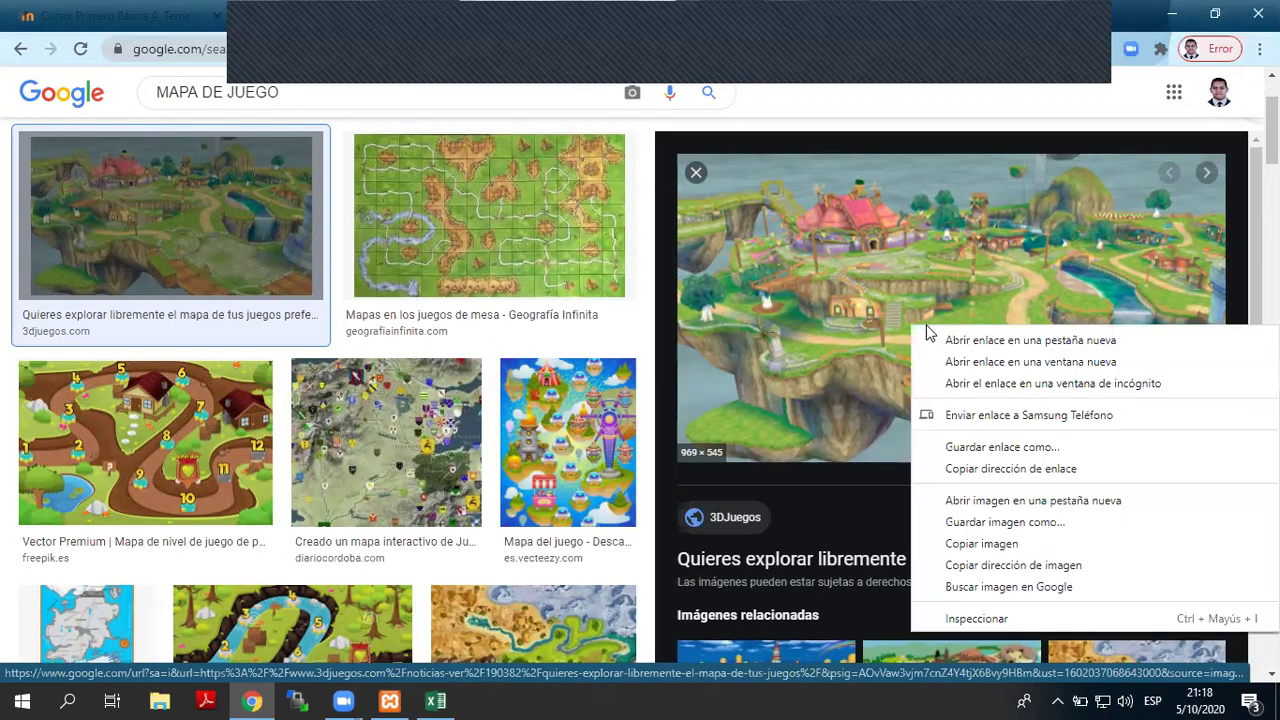
pyautogui.click(982, 521)
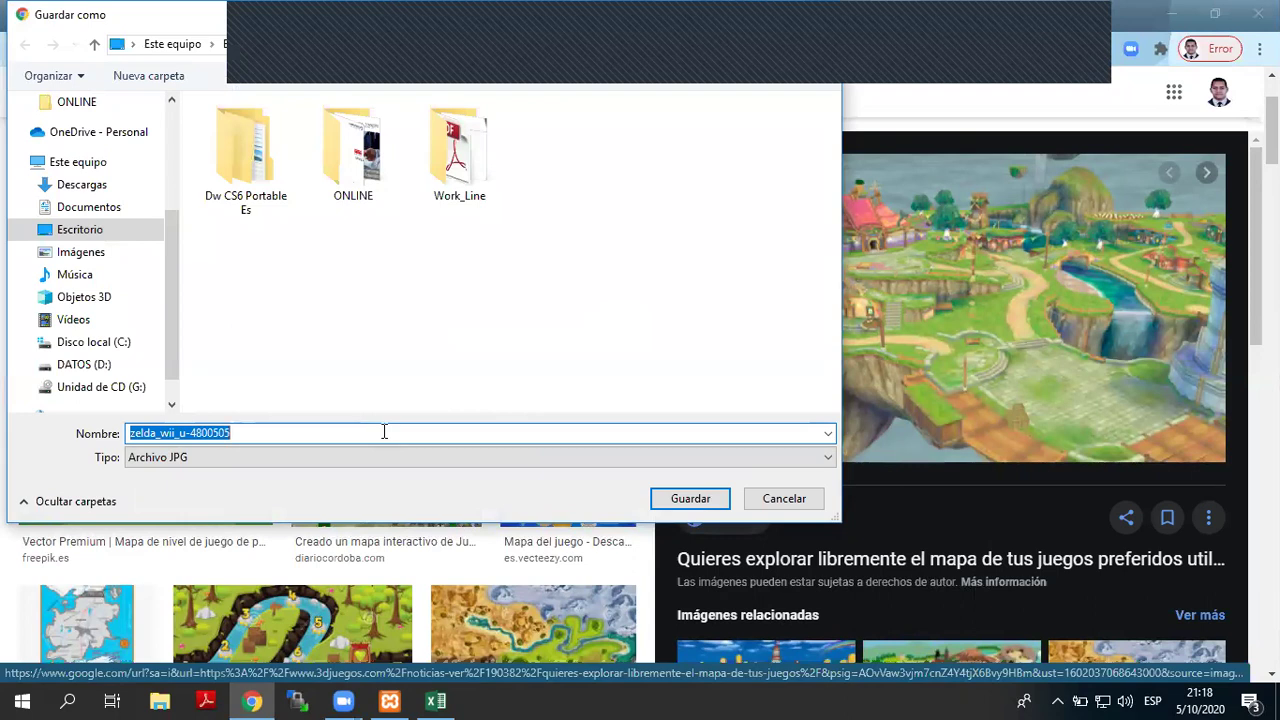
pyautogui.write('mapa')
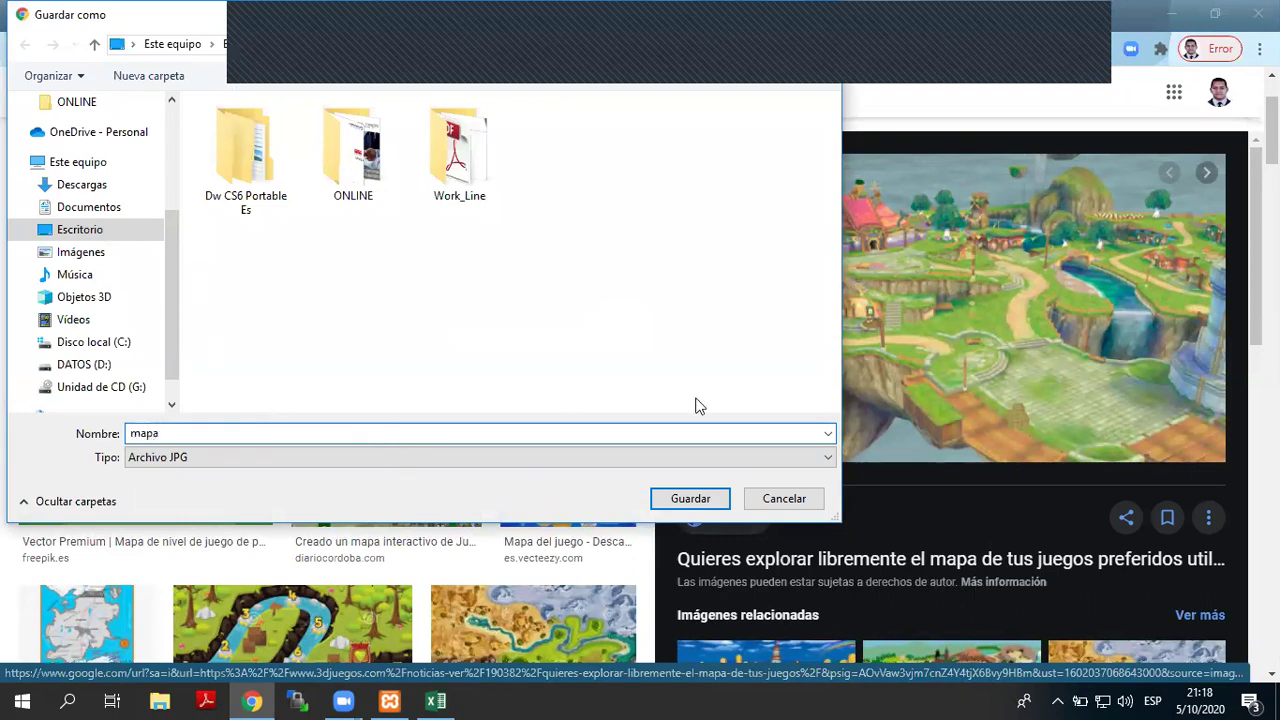
pyautogui.click(690, 498)
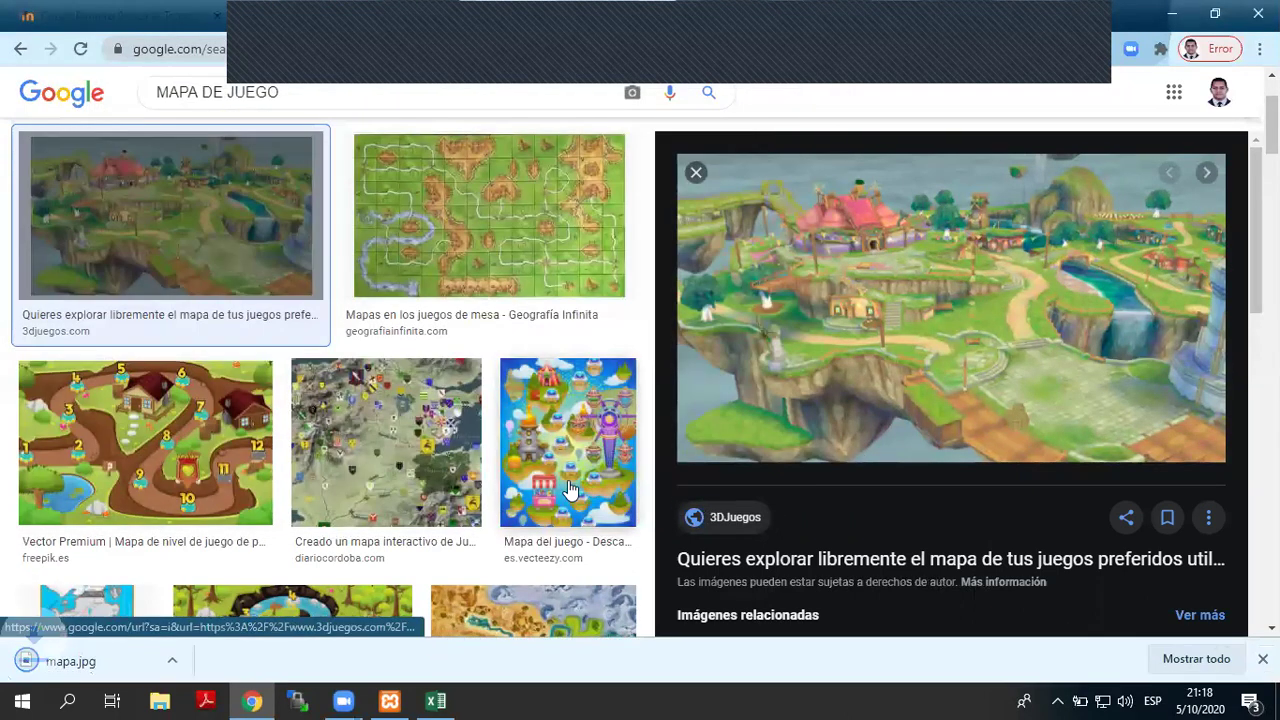
pyautogui.press('super+d')
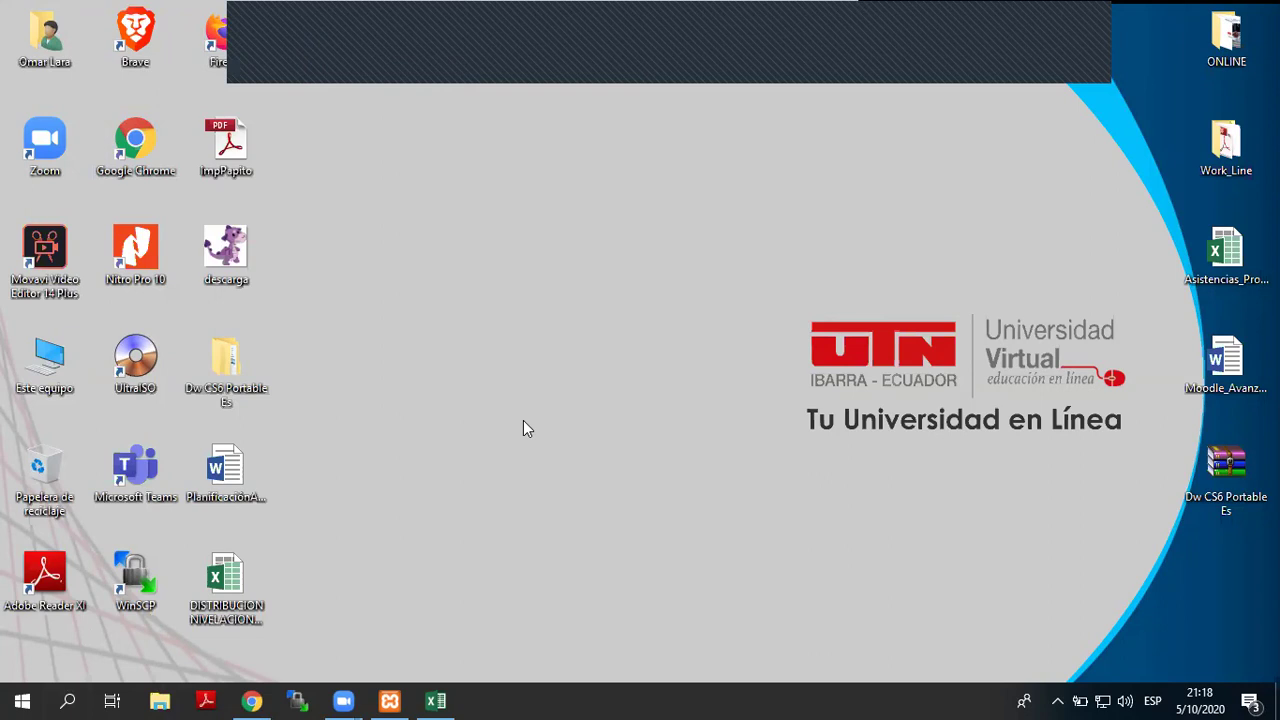
# - Open File Explorer at C:\xampp\htdocs\imagenes
pyautogui.press('super+e')
pyautogui.click(843, 305)
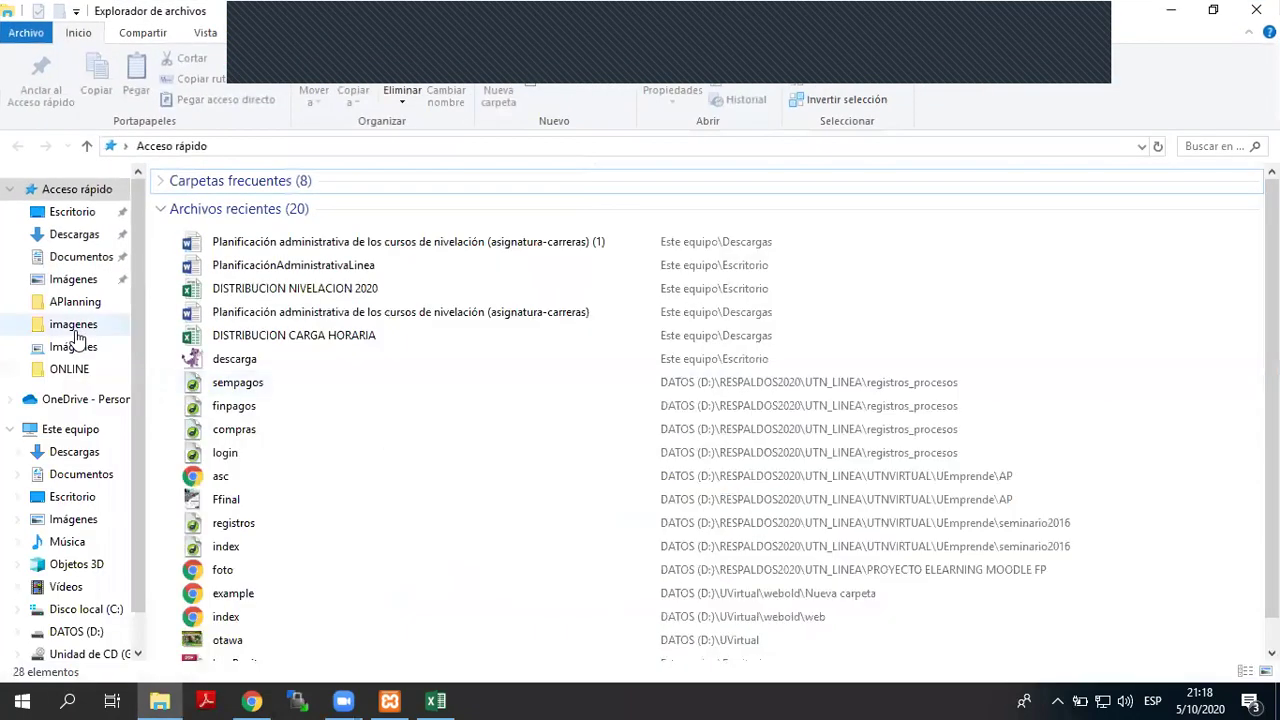
pyautogui.click(98, 430)
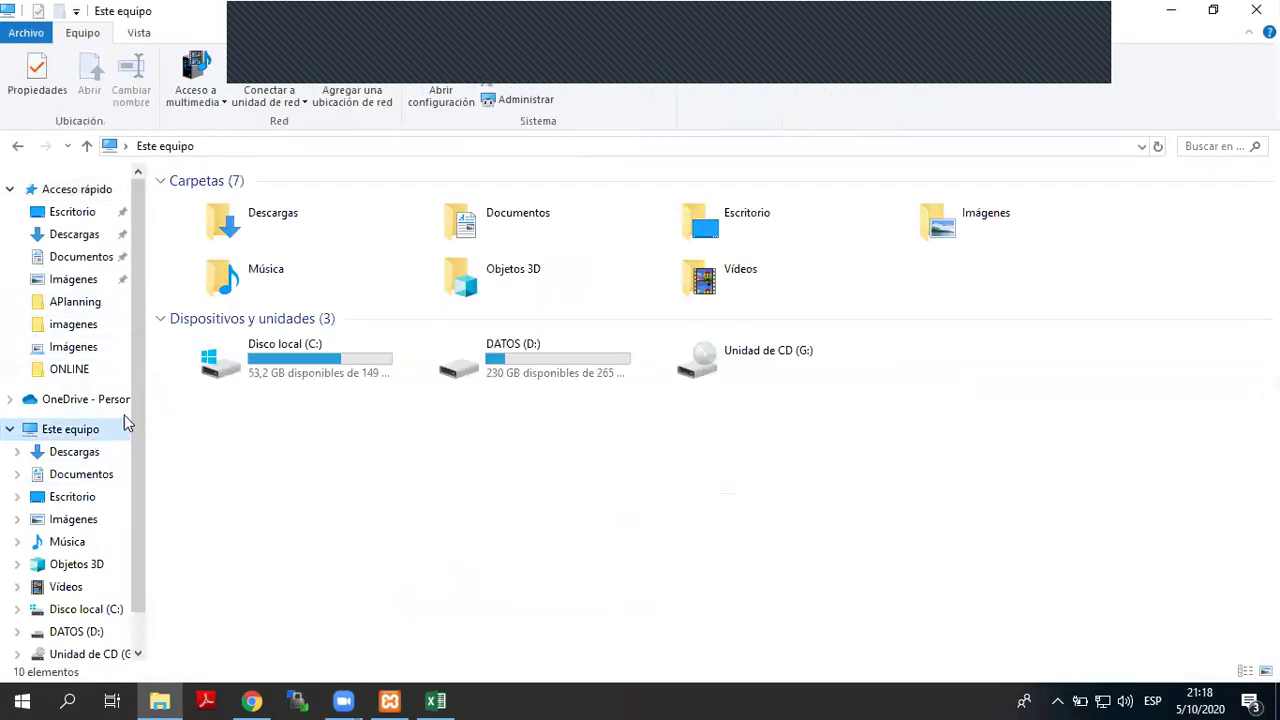
pyautogui.doubleClick(286, 384)
pyautogui.doubleClick(220, 342)
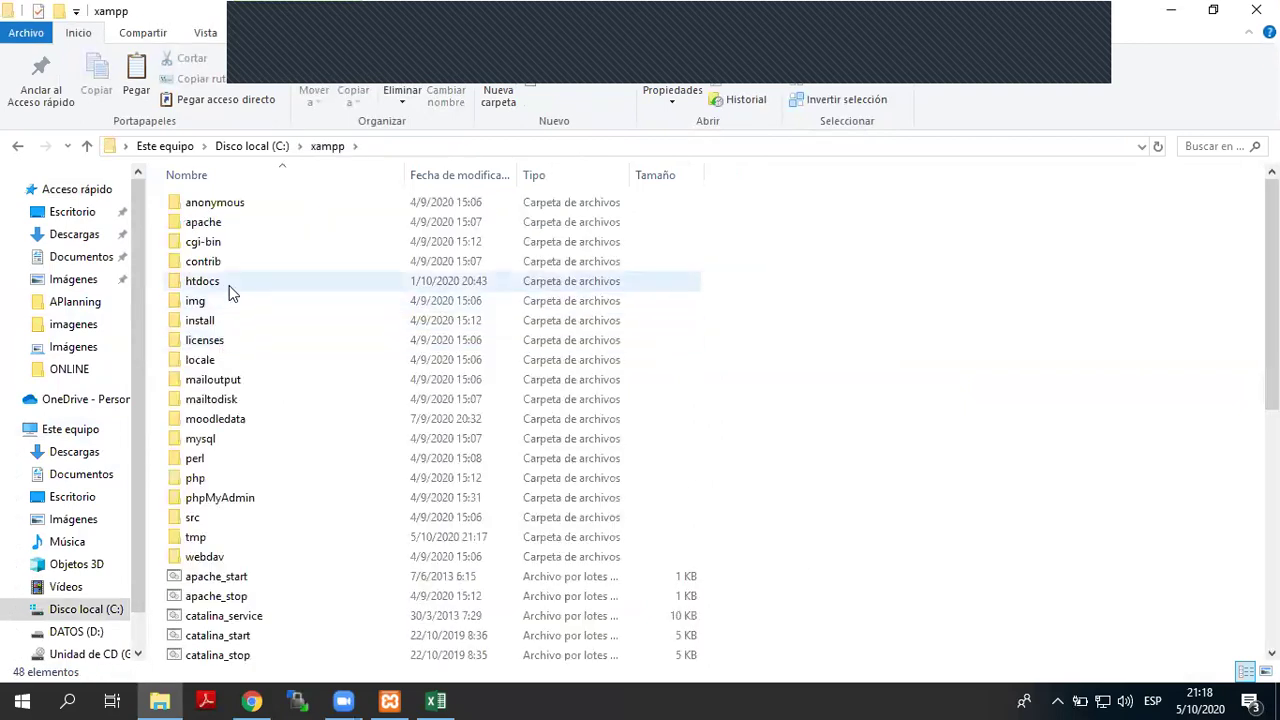
pyautogui.doubleClick(231, 288)
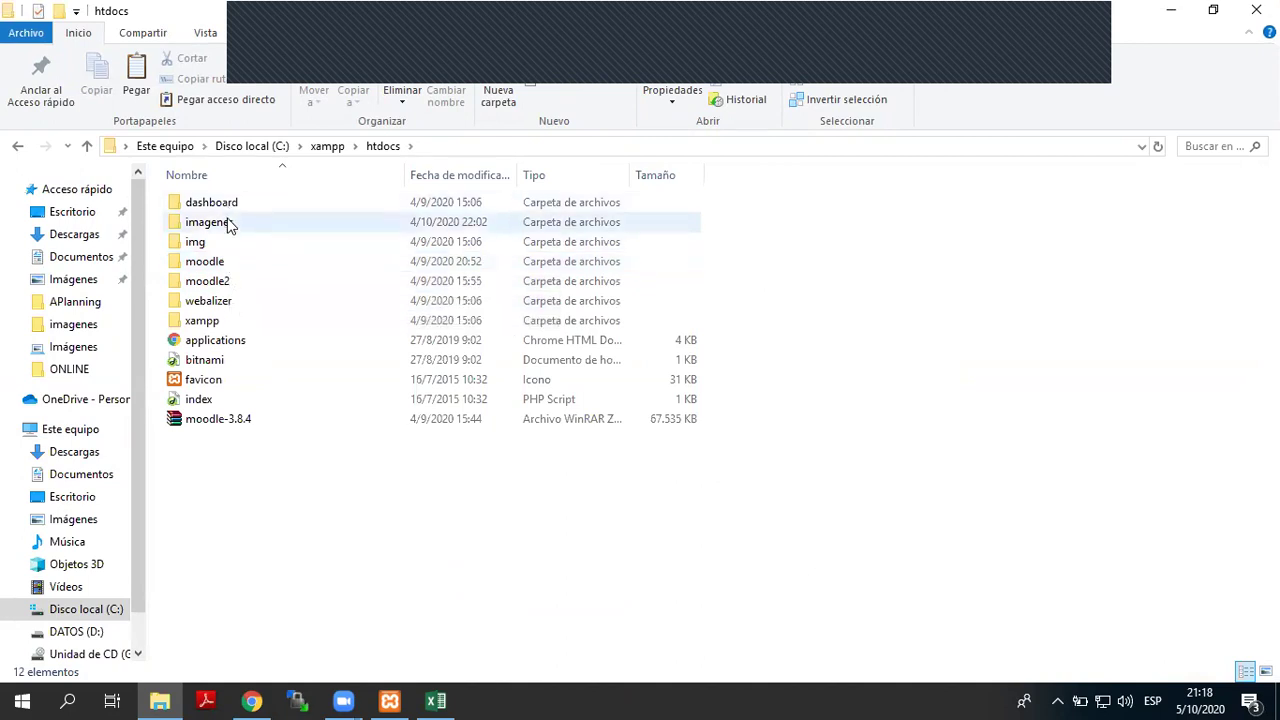
pyautogui.doubleClick(228, 224)
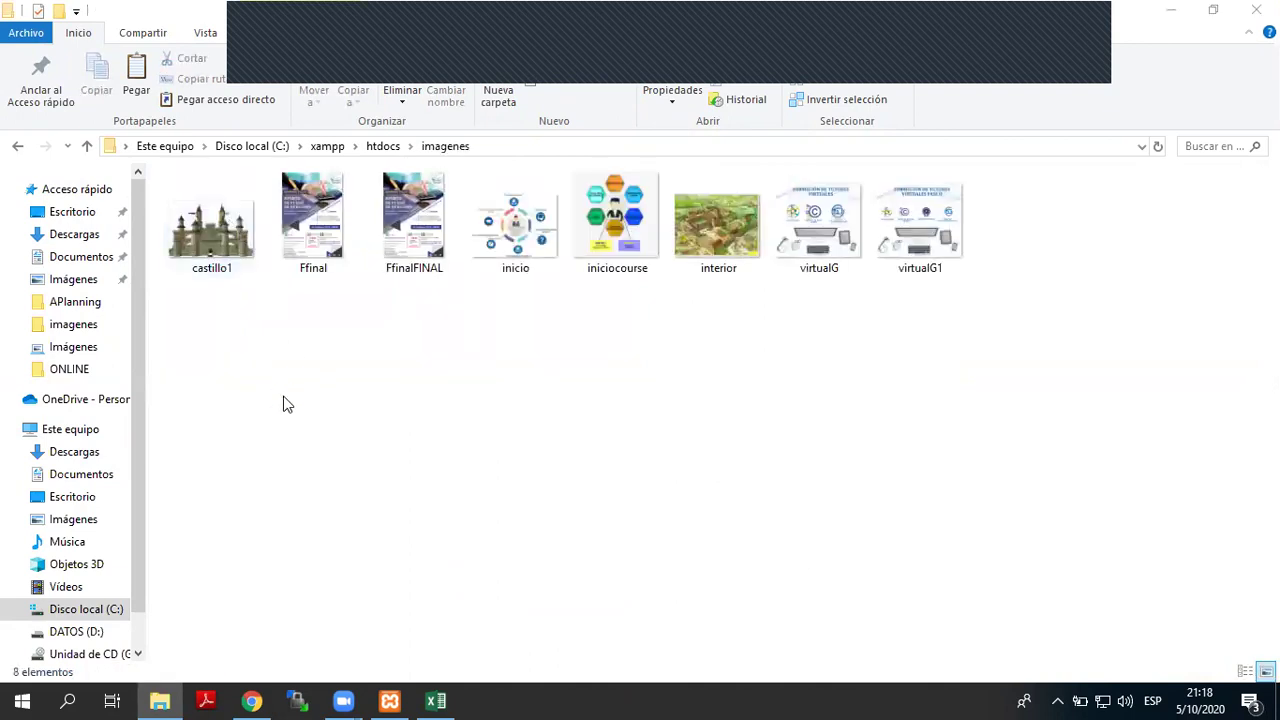
# - Paste mapa.jpg into the imagenes folder and select it
pyautogui.hotkey('ctrl', 'v')
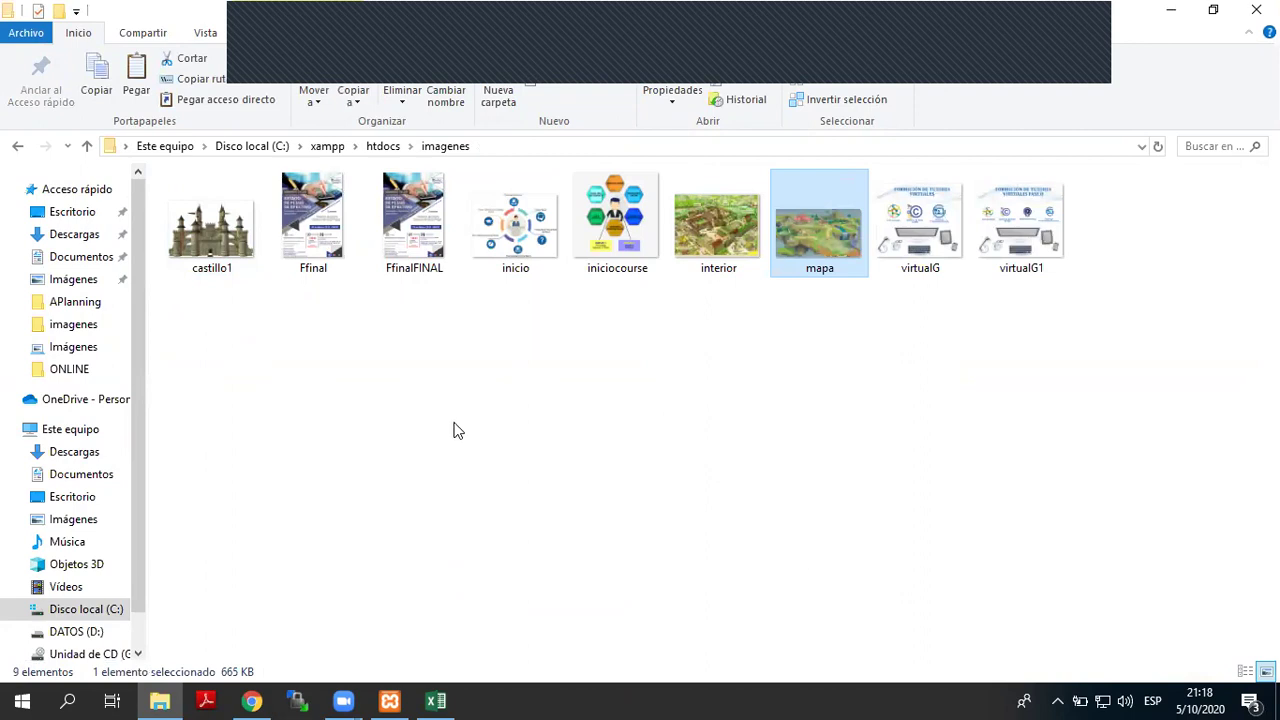
pyautogui.click(836, 378)
pyautogui.click(832, 217)
pyautogui.click(262, 700)
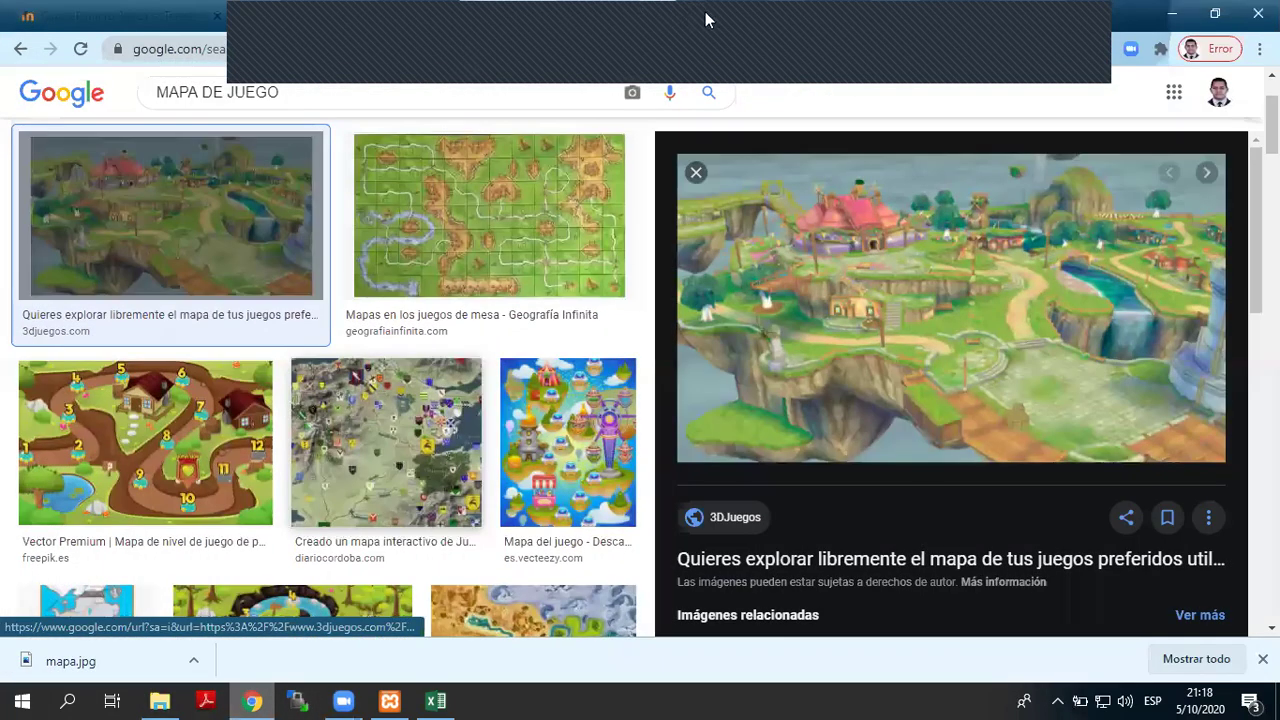
# - Load localhost/imagenes/mapa.jpg in a new Chrome tab
pyautogui.click(704, 20)
pyautogui.write('localhost')
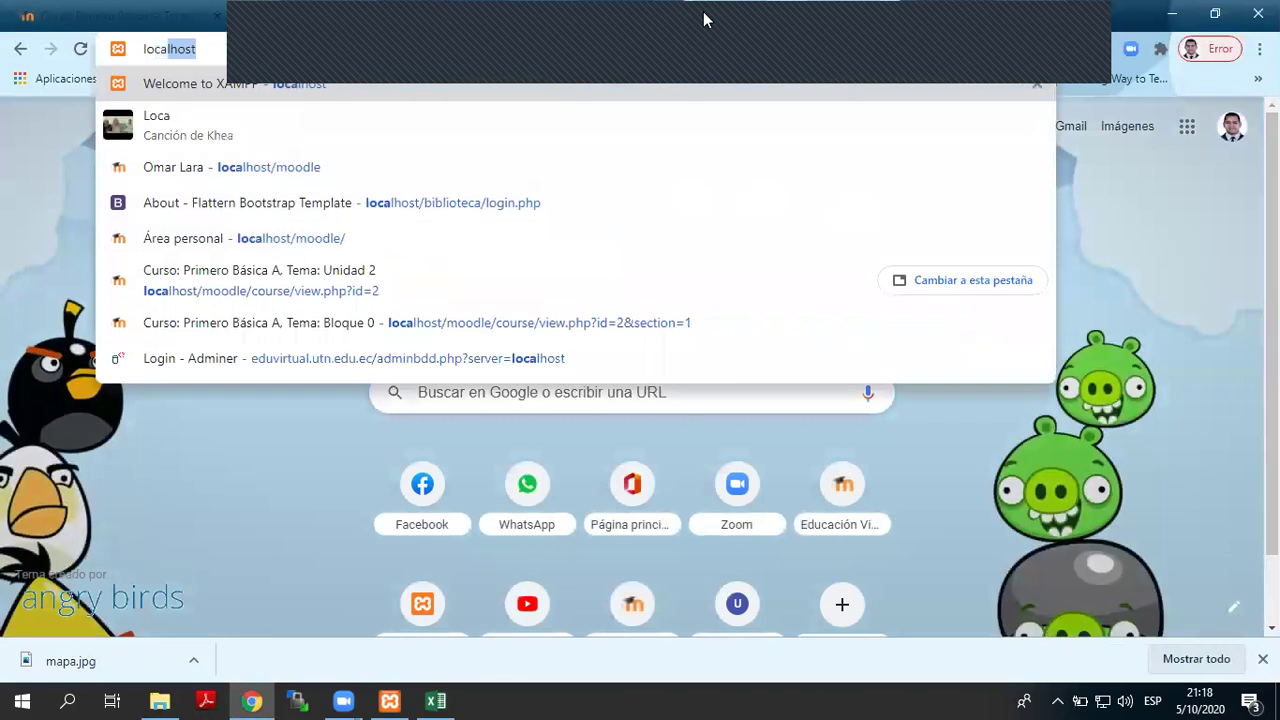
pyautogui.write('/imag')
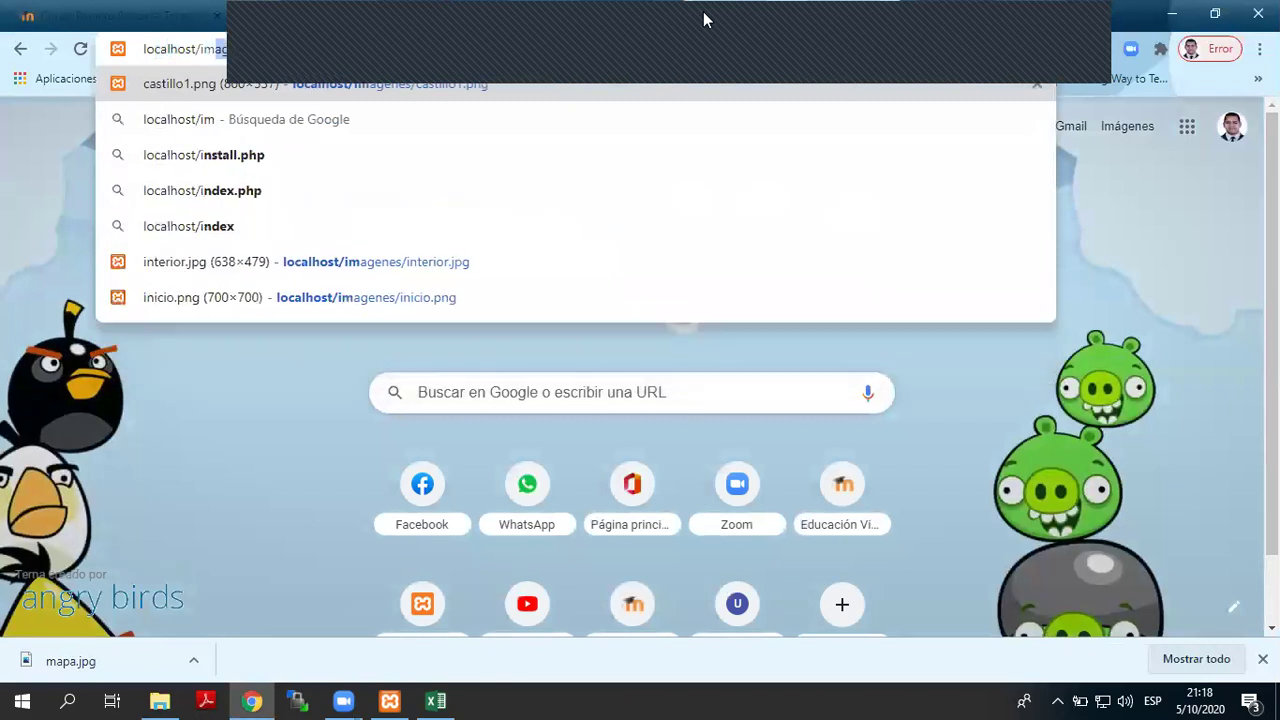
pyautogui.press('Right')
pyautogui.press('BackSpace')
pyautogui.press('BackSpace')
pyautogui.press('BackSpace')
pyautogui.press('BackSpace')
pyautogui.press('BackSpace')
pyautogui.press('BackSpace')
pyautogui.press('BackSpace')
pyautogui.press('BackSpace')
pyautogui.press('BackSpace')
pyautogui.press('BackSpace')
pyautogui.press('BackSpace')
pyautogui.press('BackSpace')
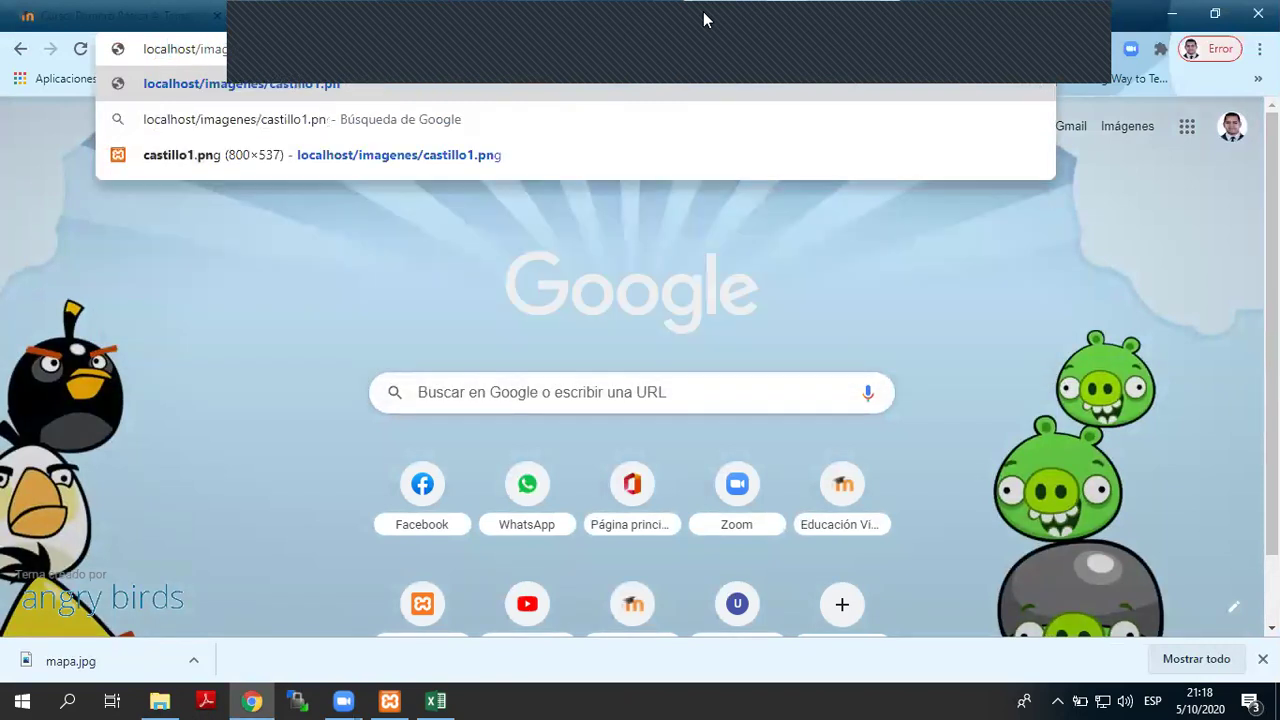
pyautogui.press('BackSpace')
pyautogui.write('mapa.jpg')
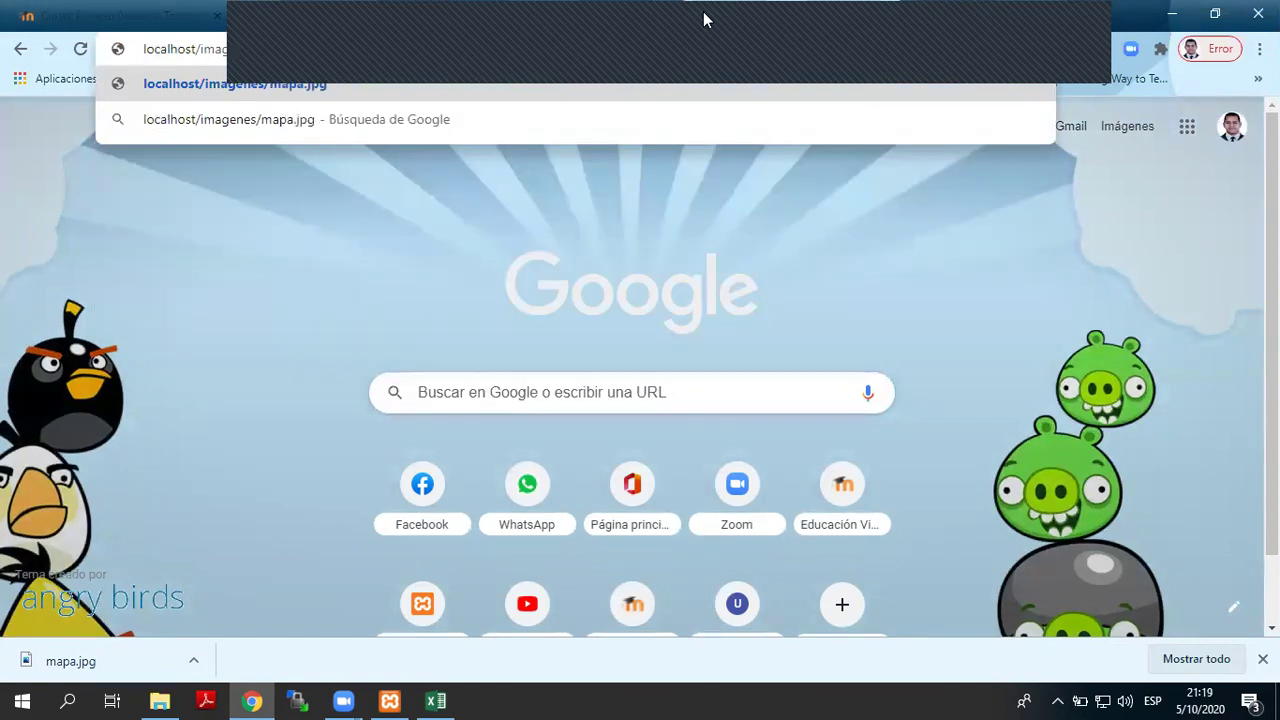
pyautogui.press('Return')
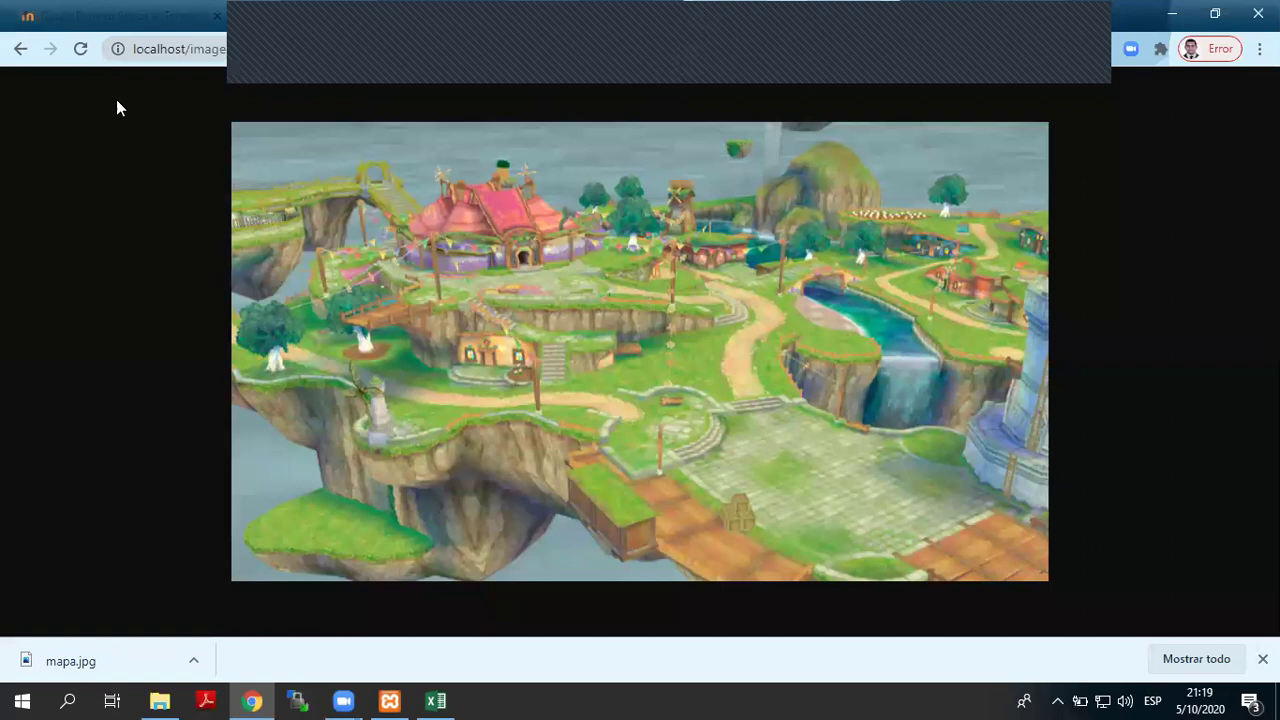
pyautogui.click(388, 43)
pyautogui.hotkey('ctrl', 'c')
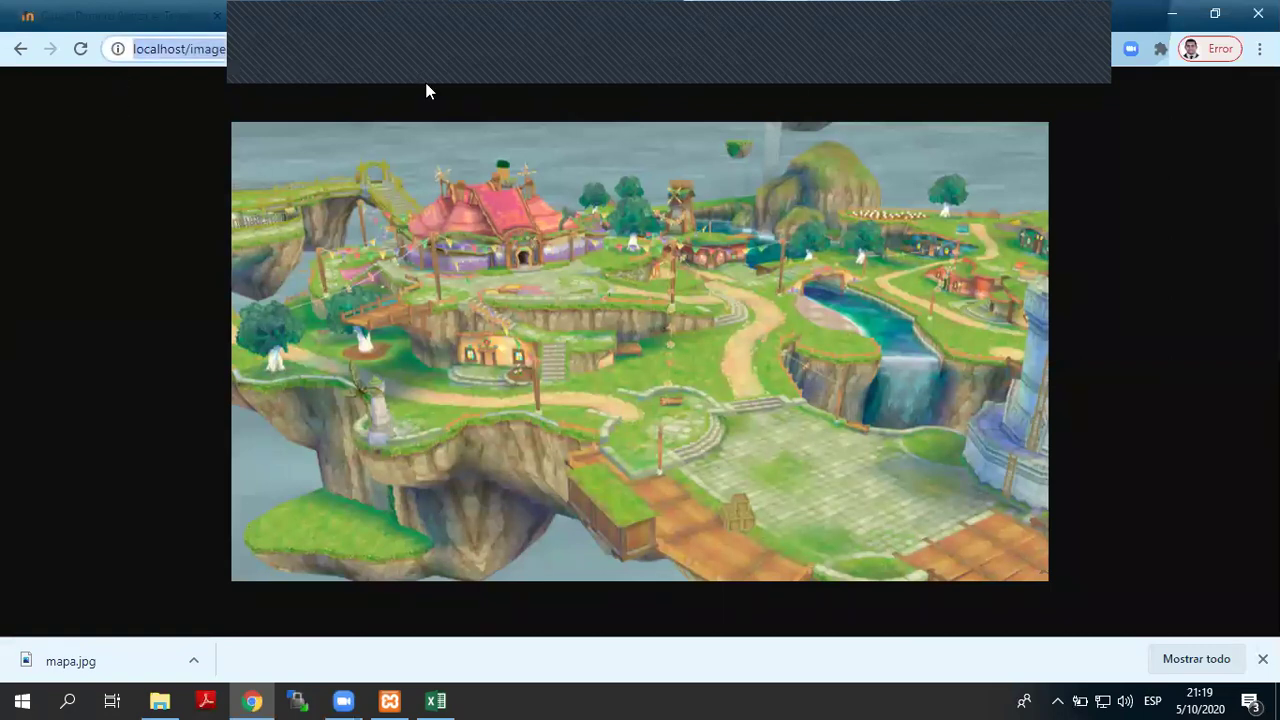
pyautogui.click(67, 700)
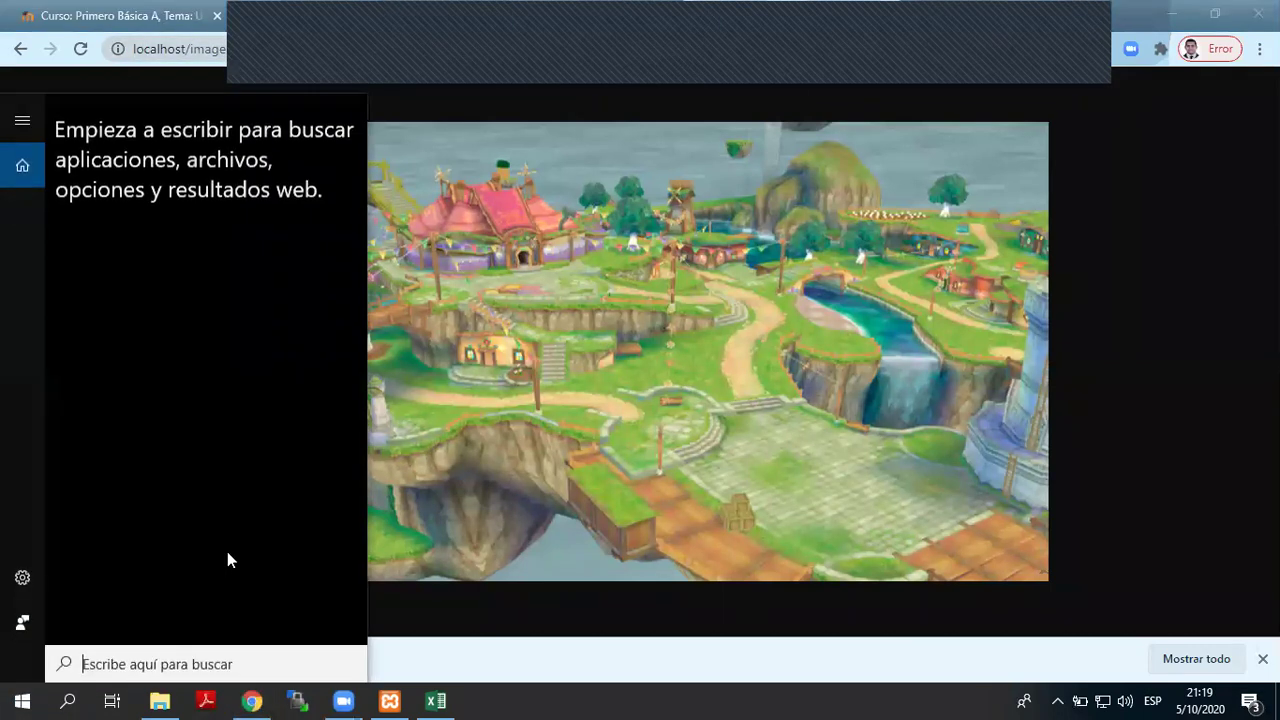
# - Launch Dreamweaver 8 and create a new blank HTML document in Design view
pyautogui.write('drea')
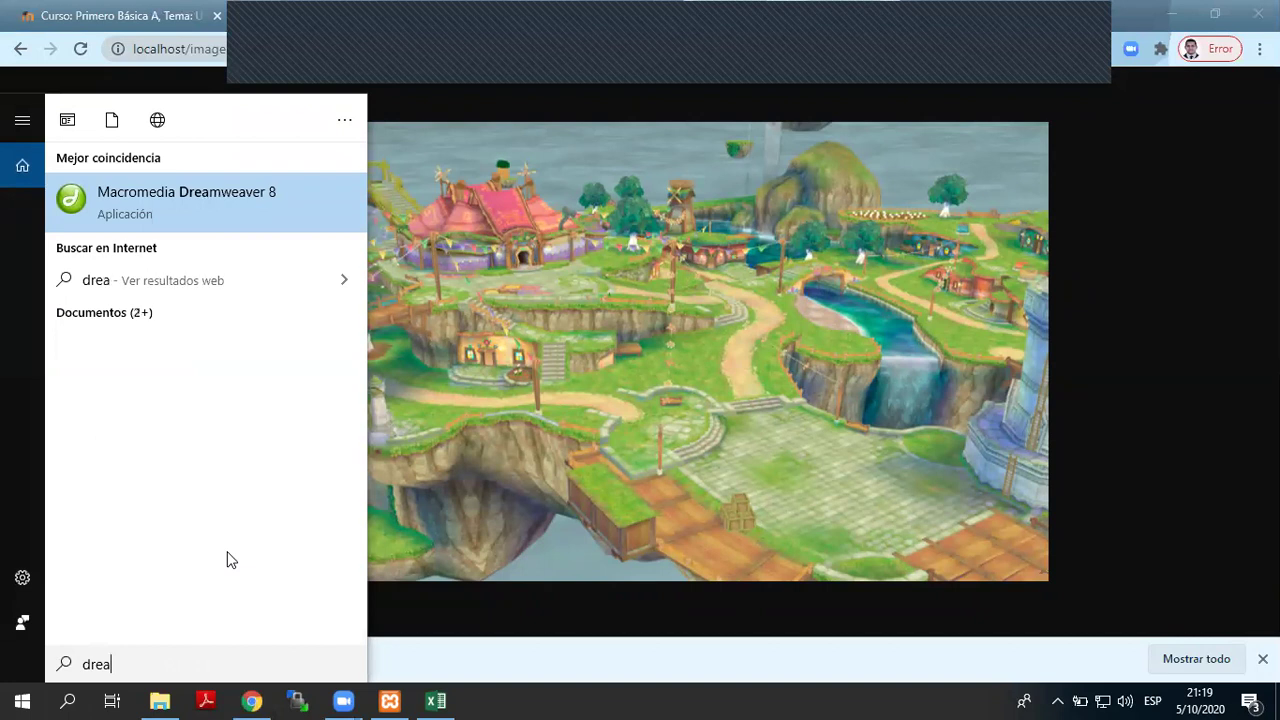
pyautogui.click(400, 320)
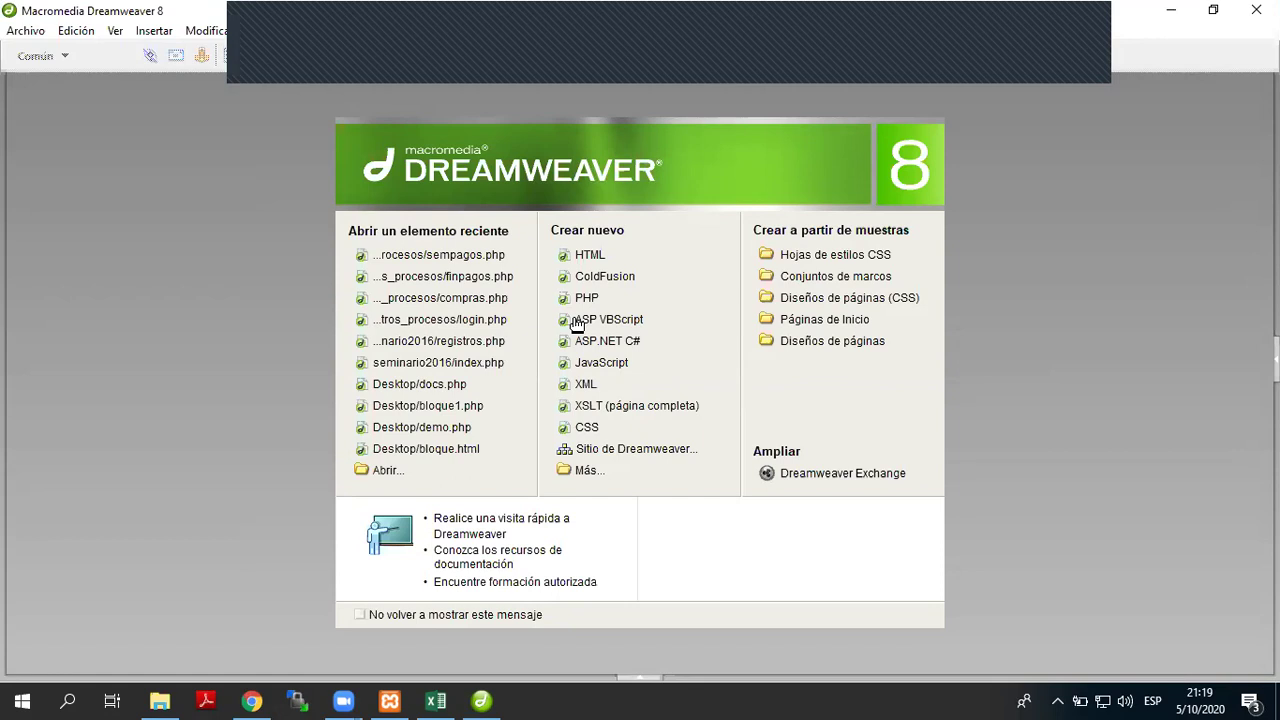
pyautogui.click(13, 38)
pyautogui.click(40, 51)
pyautogui.click(782, 553)
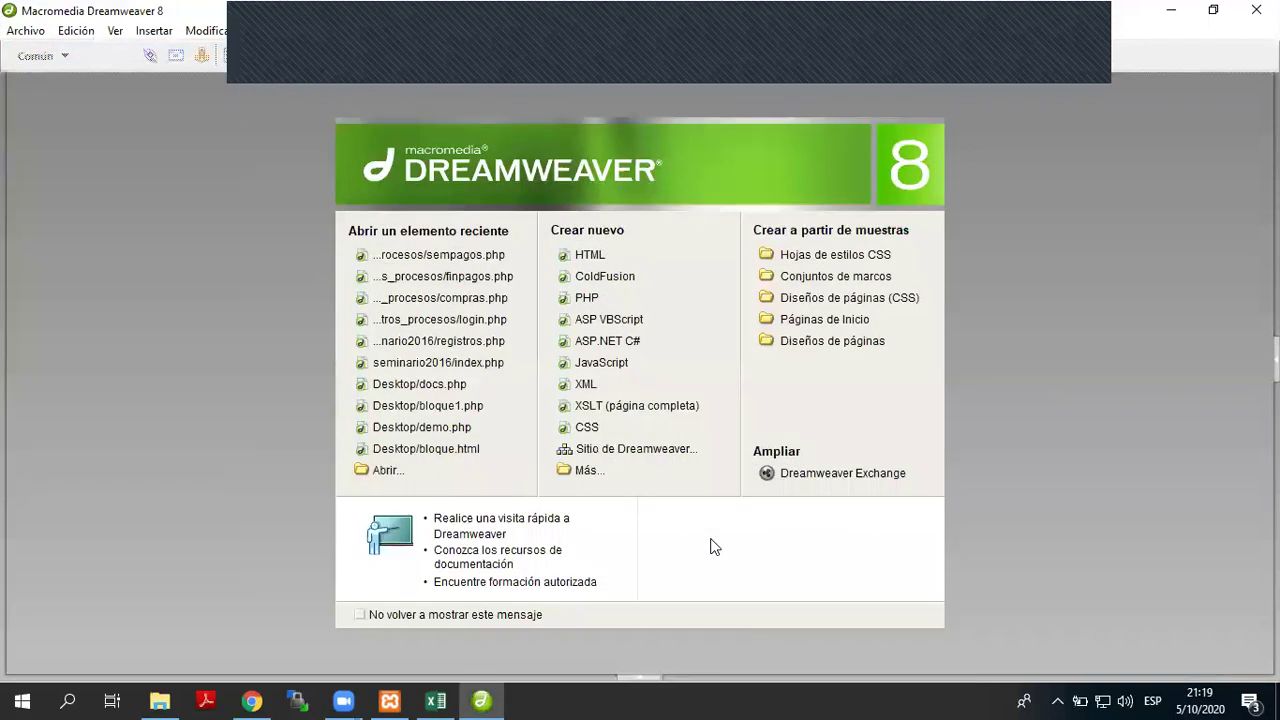
pyautogui.click(165, 113)
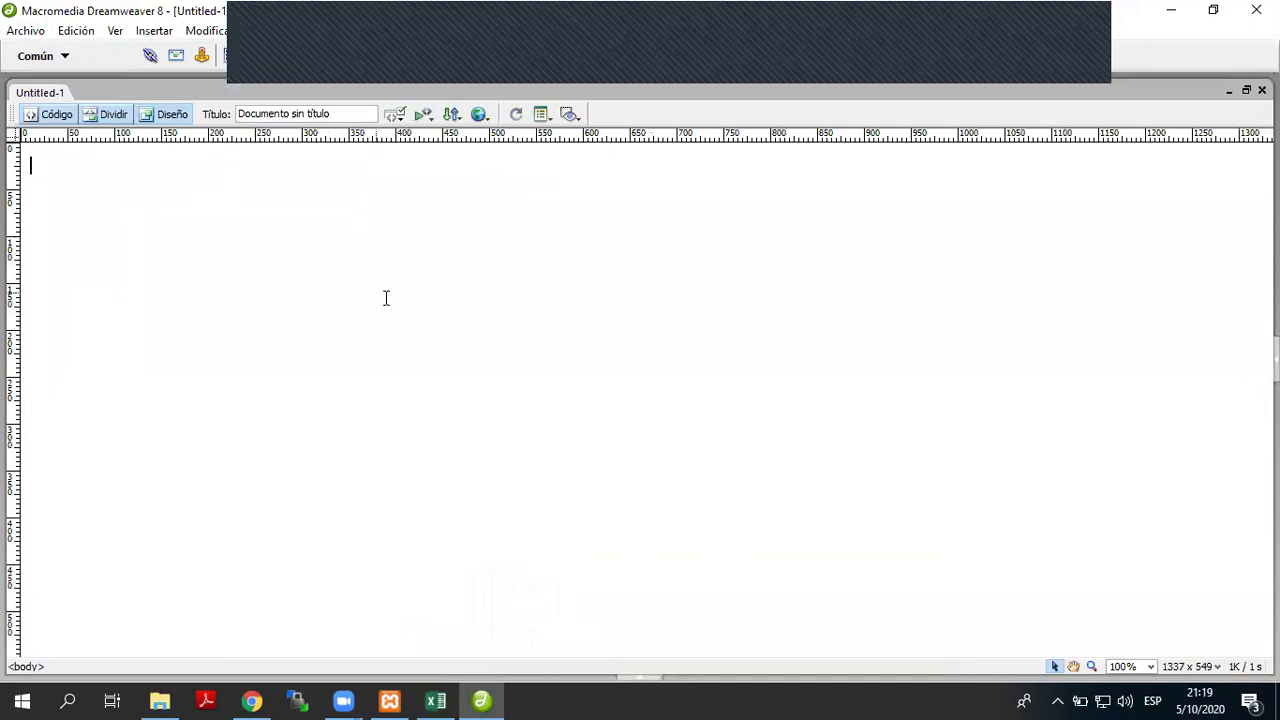
pyautogui.click(160, 31)
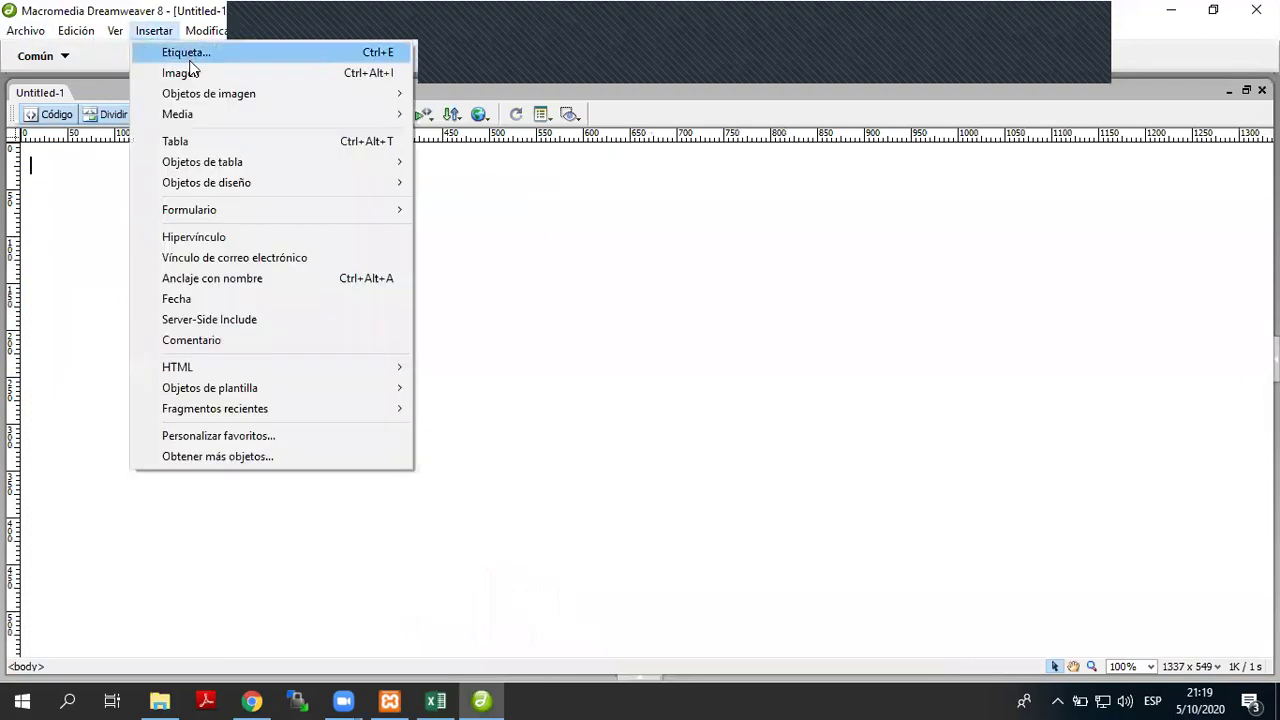
pyautogui.click(183, 72)
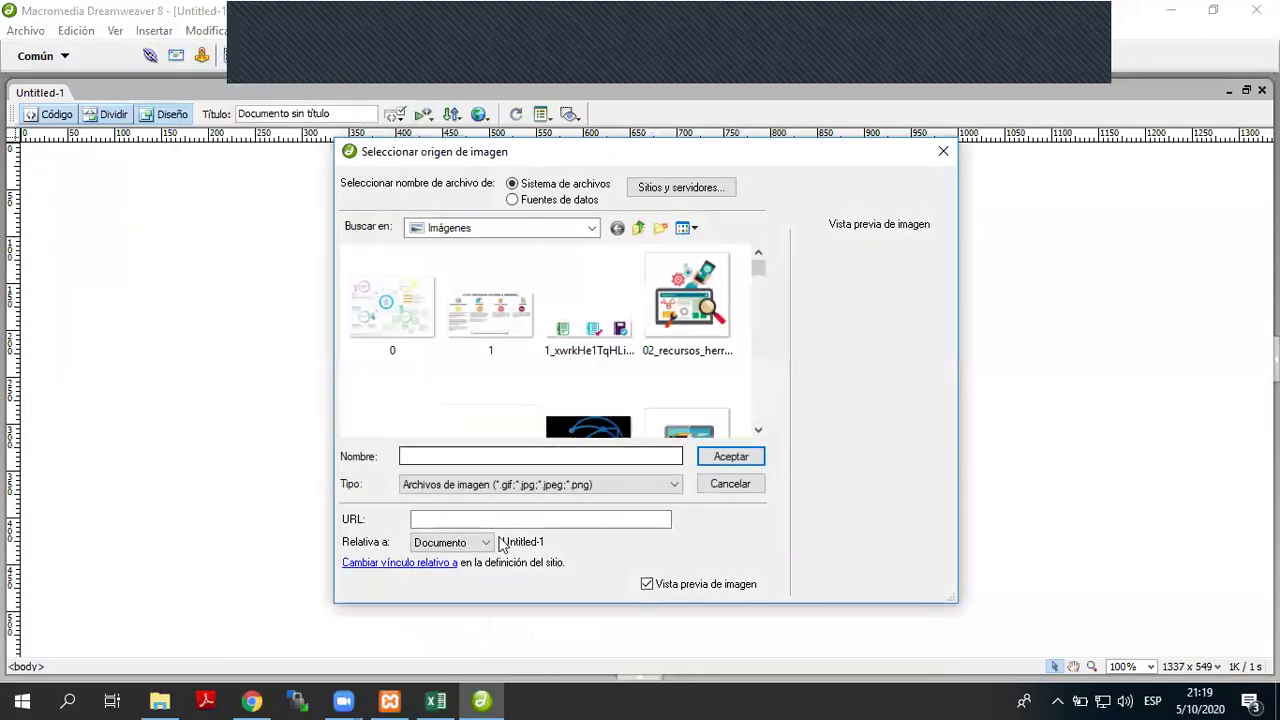
pyautogui.click(600, 519)
pyautogui.hotkey('ctrl', 'v')
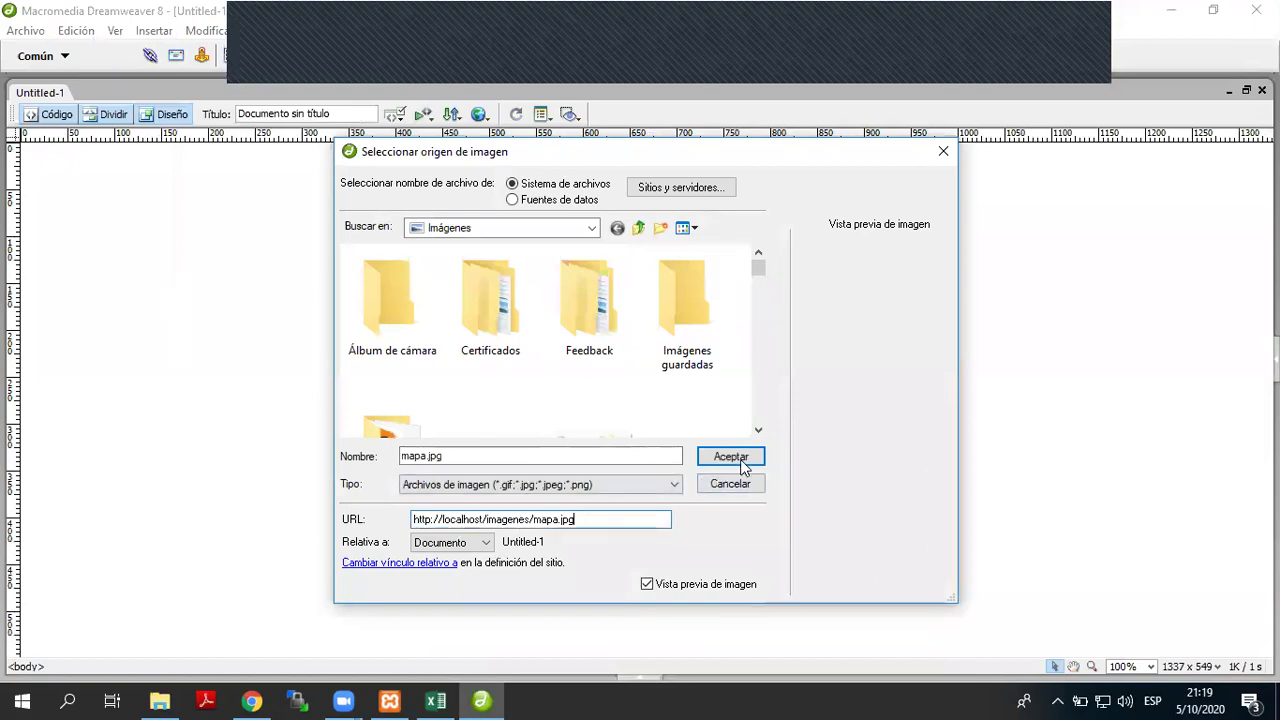
pyautogui.click(741, 463)
pyautogui.click(823, 312)
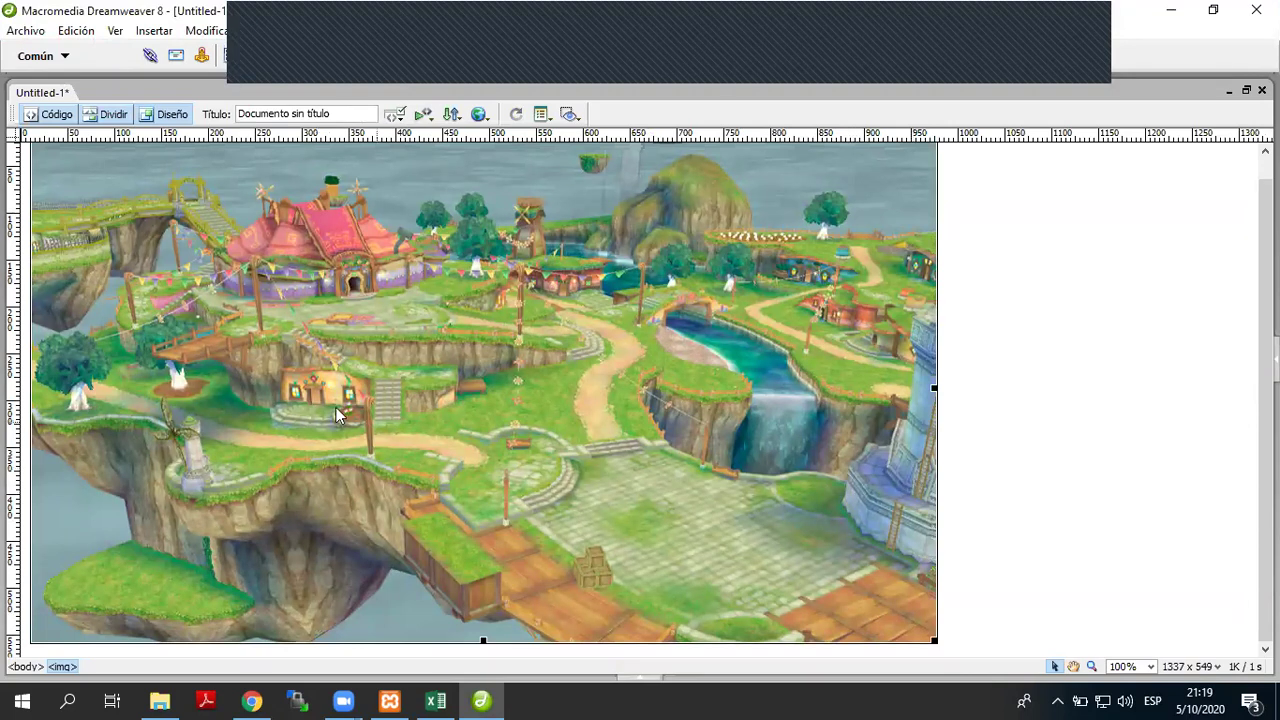
# - Draw a rectangular hotspot over the stone path near the map's centre
pyautogui.click(300, 62)
pyautogui.click(342, 181)
pyautogui.moveTo(584, 434); pyautogui.dragTo(641, 463)
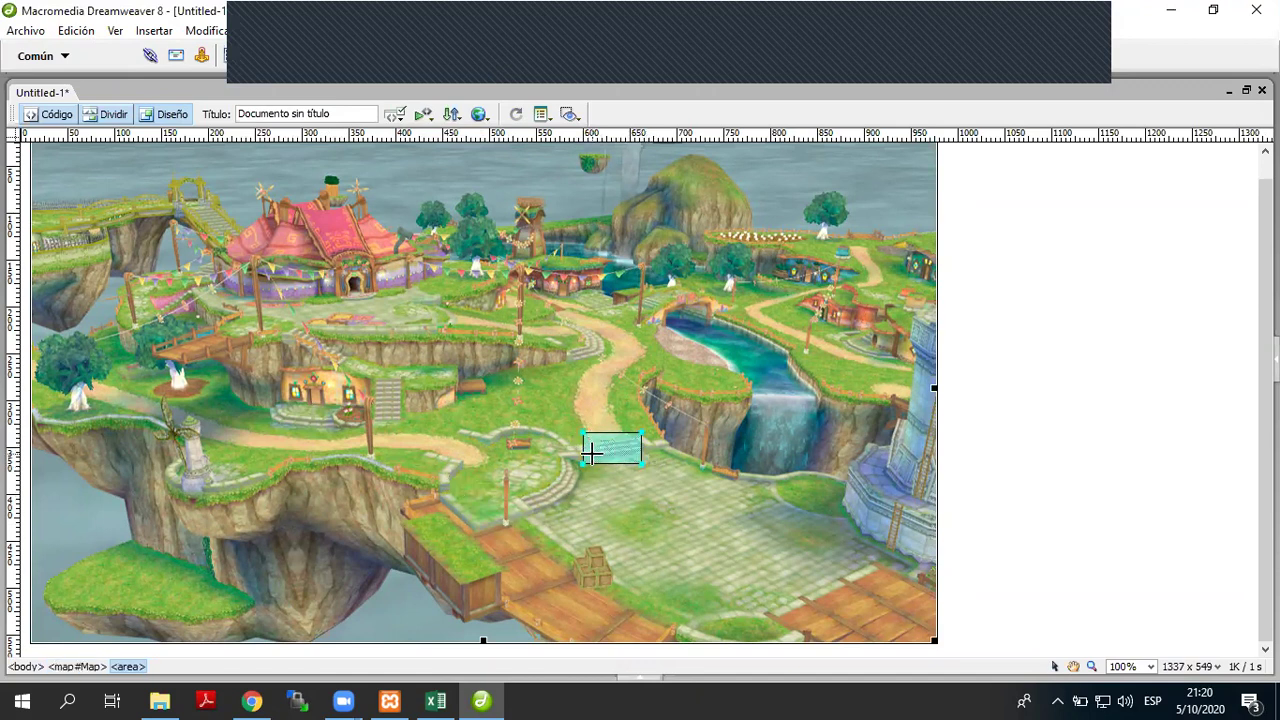